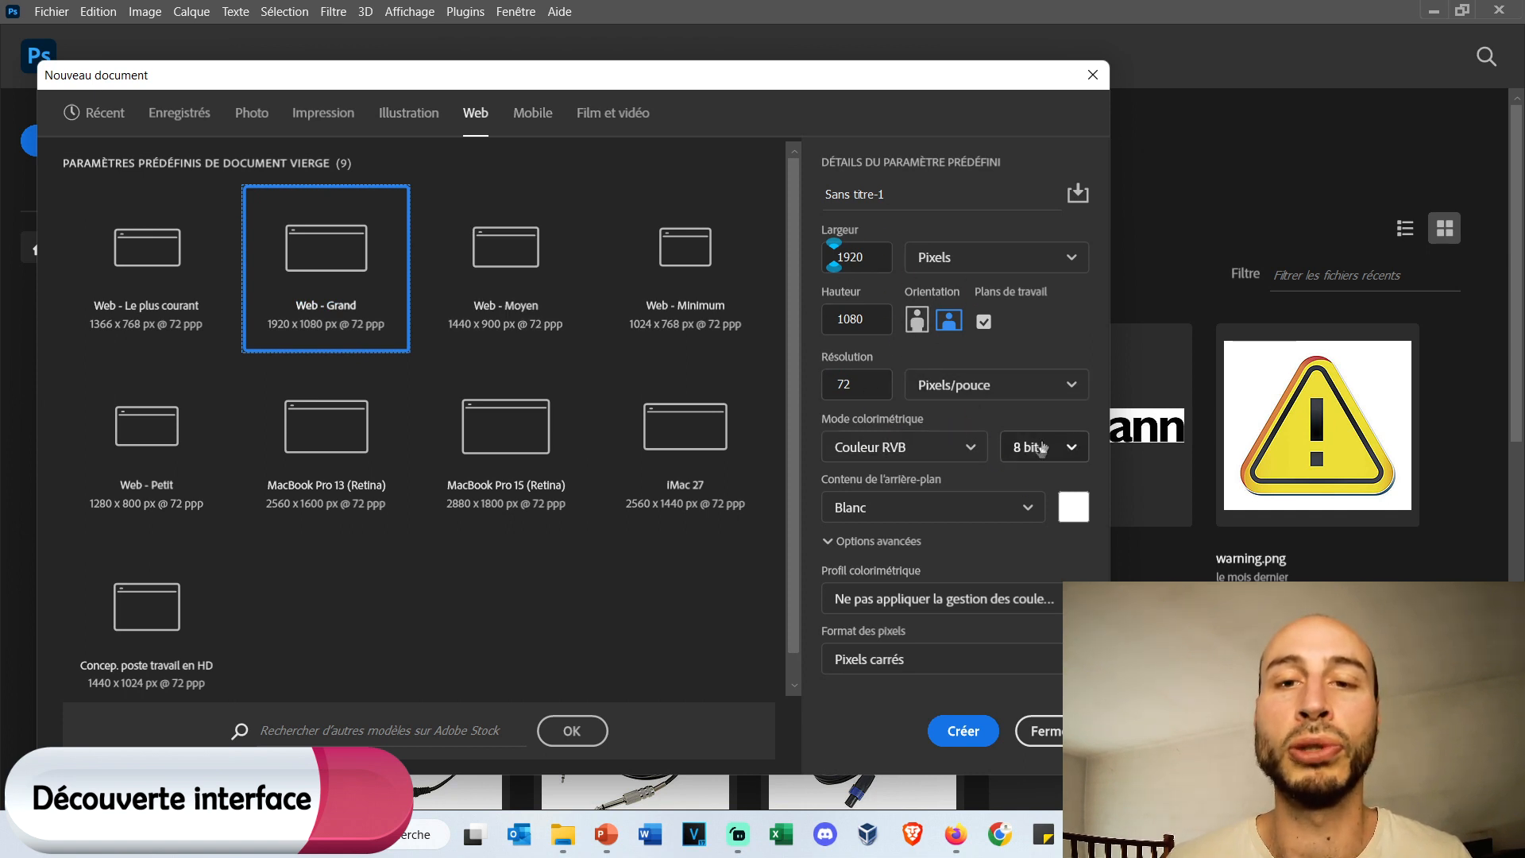
# Create the Web - Grand document with 16 bit colour depth and Transparent background contents.
pyautogui.click(1051, 449)
pyautogui.click(1027, 516)
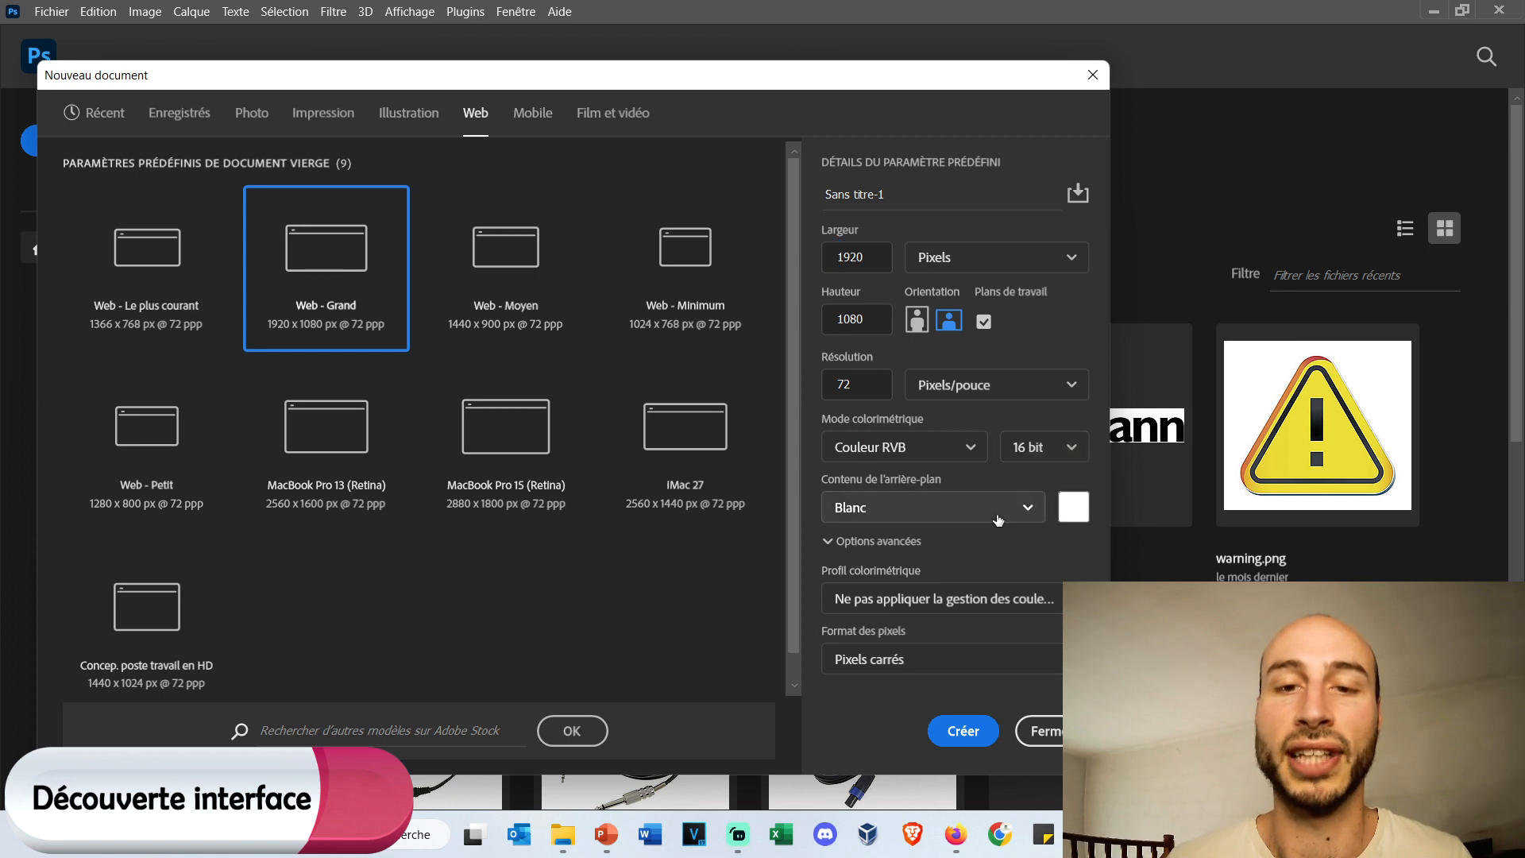
pyautogui.click(1025, 508)
pyautogui.click(935, 618)
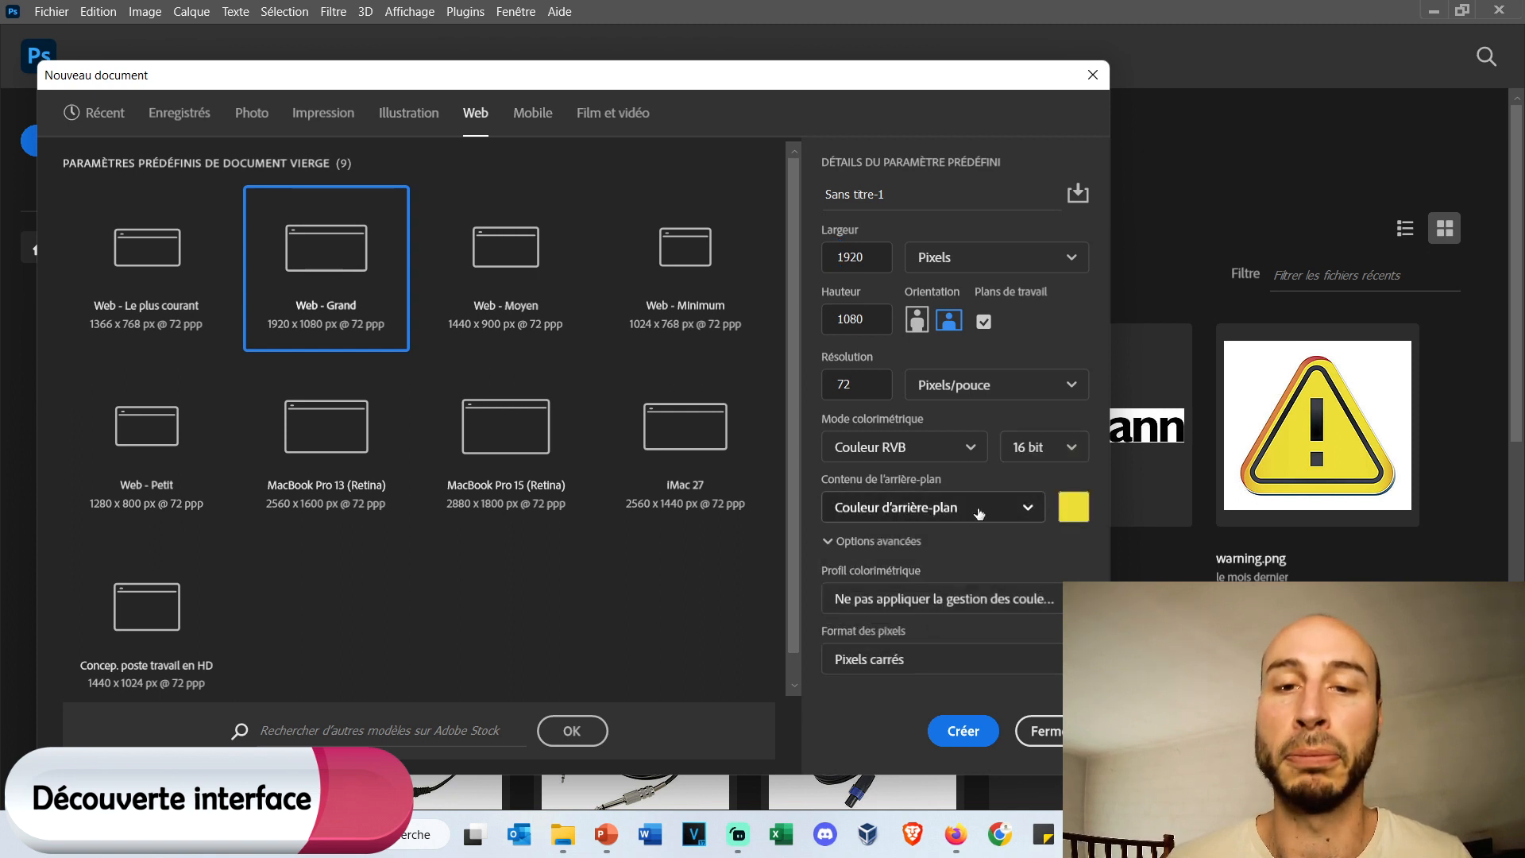
pyautogui.click(1009, 511)
pyautogui.click(939, 641)
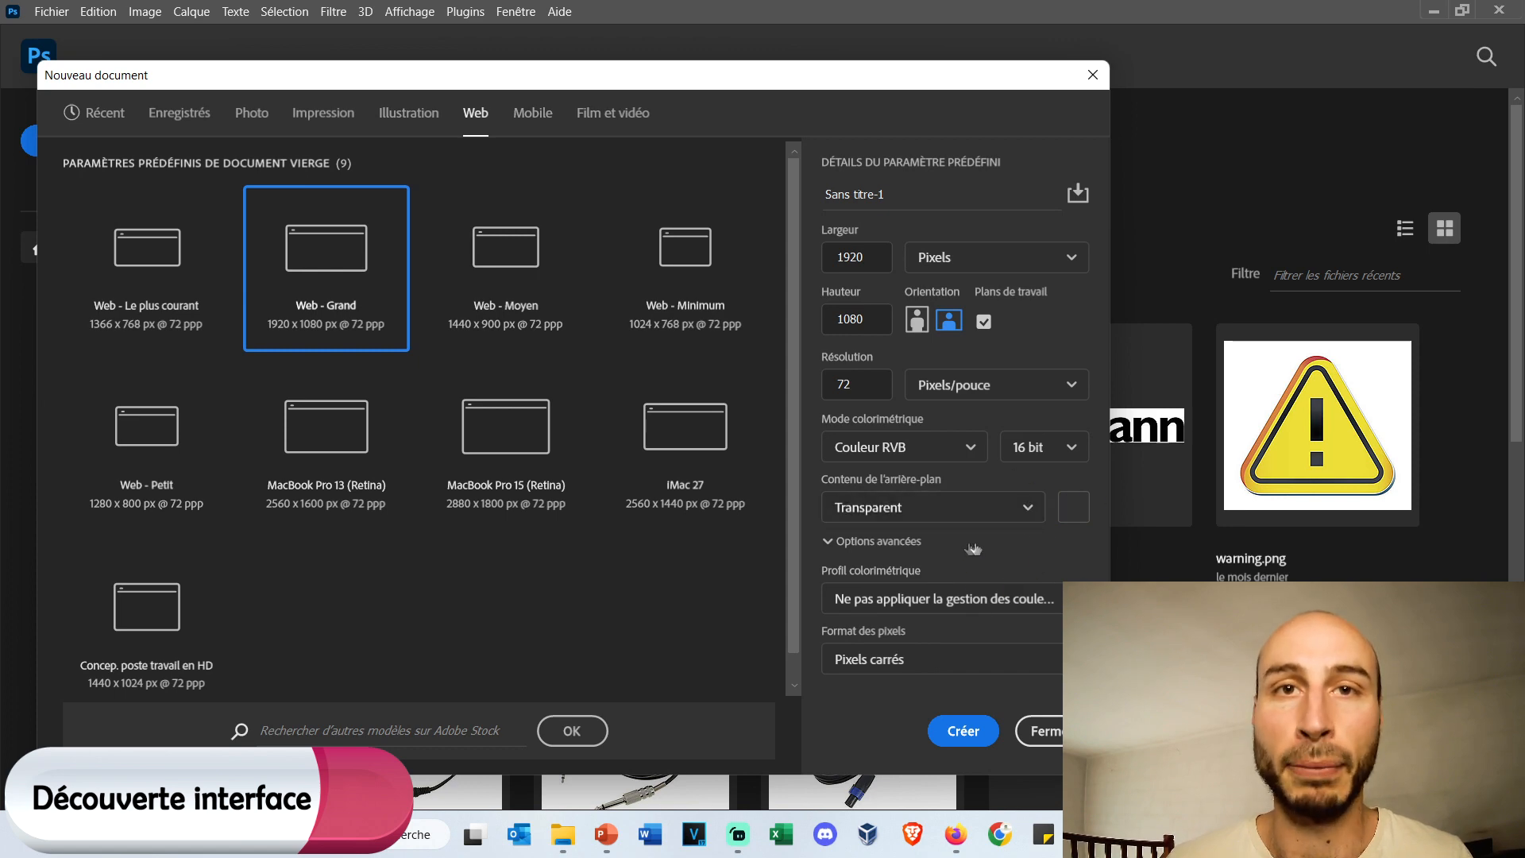
pyautogui.click(963, 731)
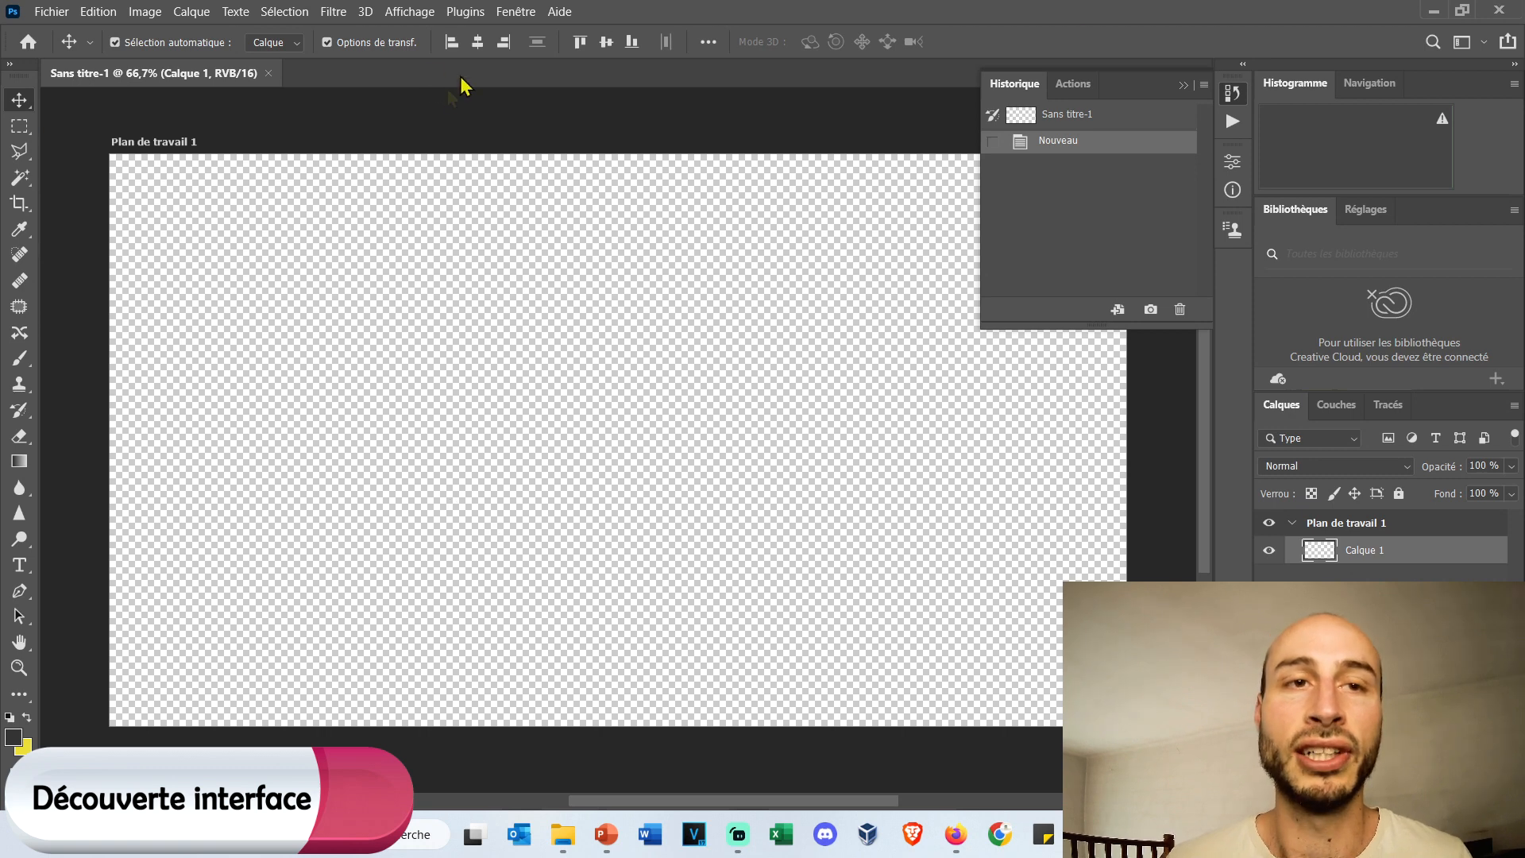
# Choose Mode Fenêtres standard as the display mode and review the available display modes.
pyautogui.click(425, 15)
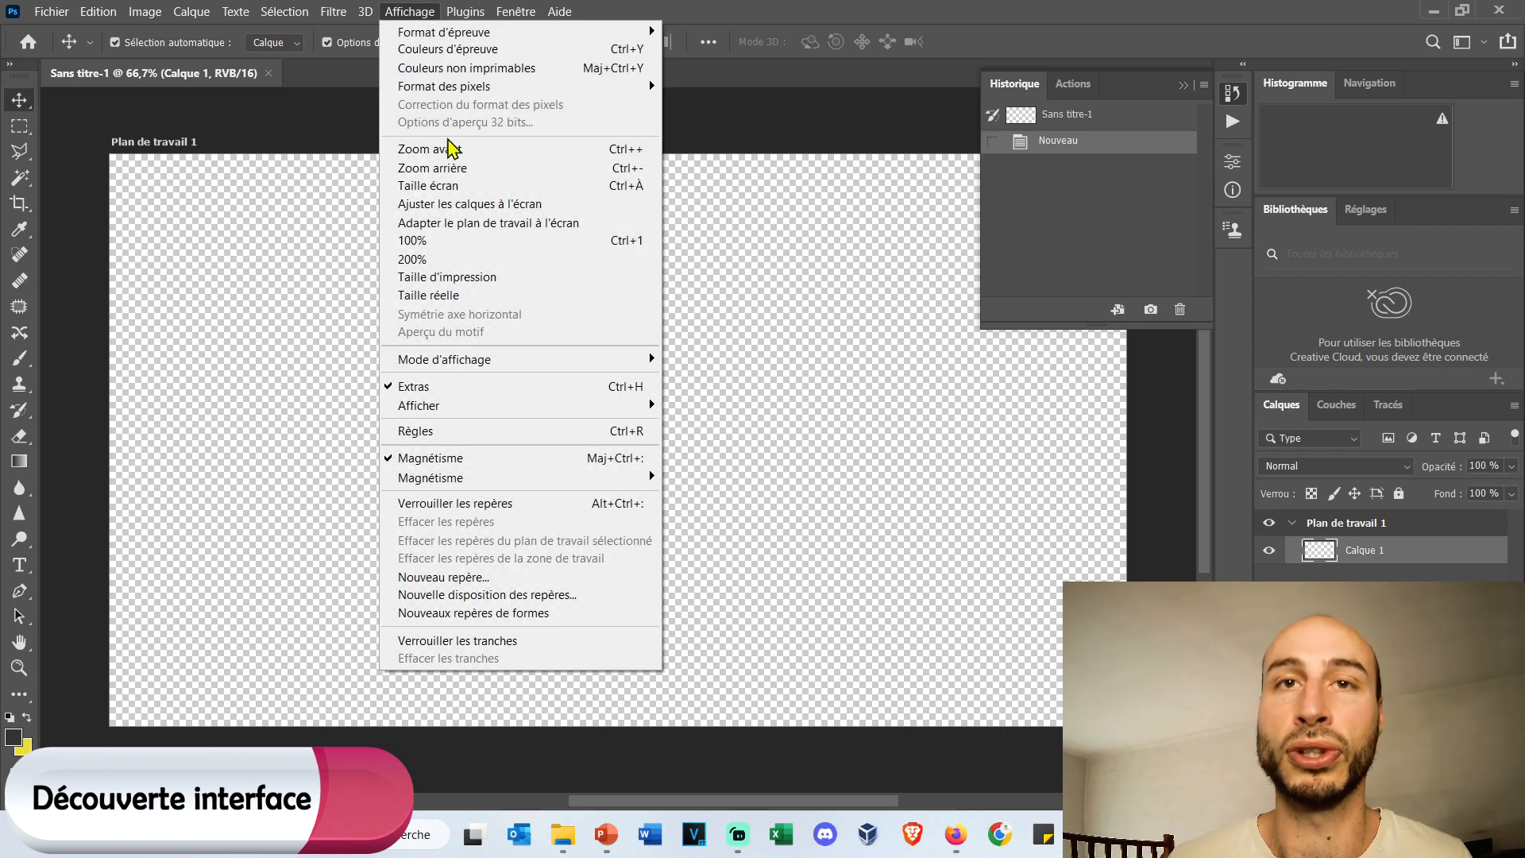
pyautogui.moveTo(574, 367)
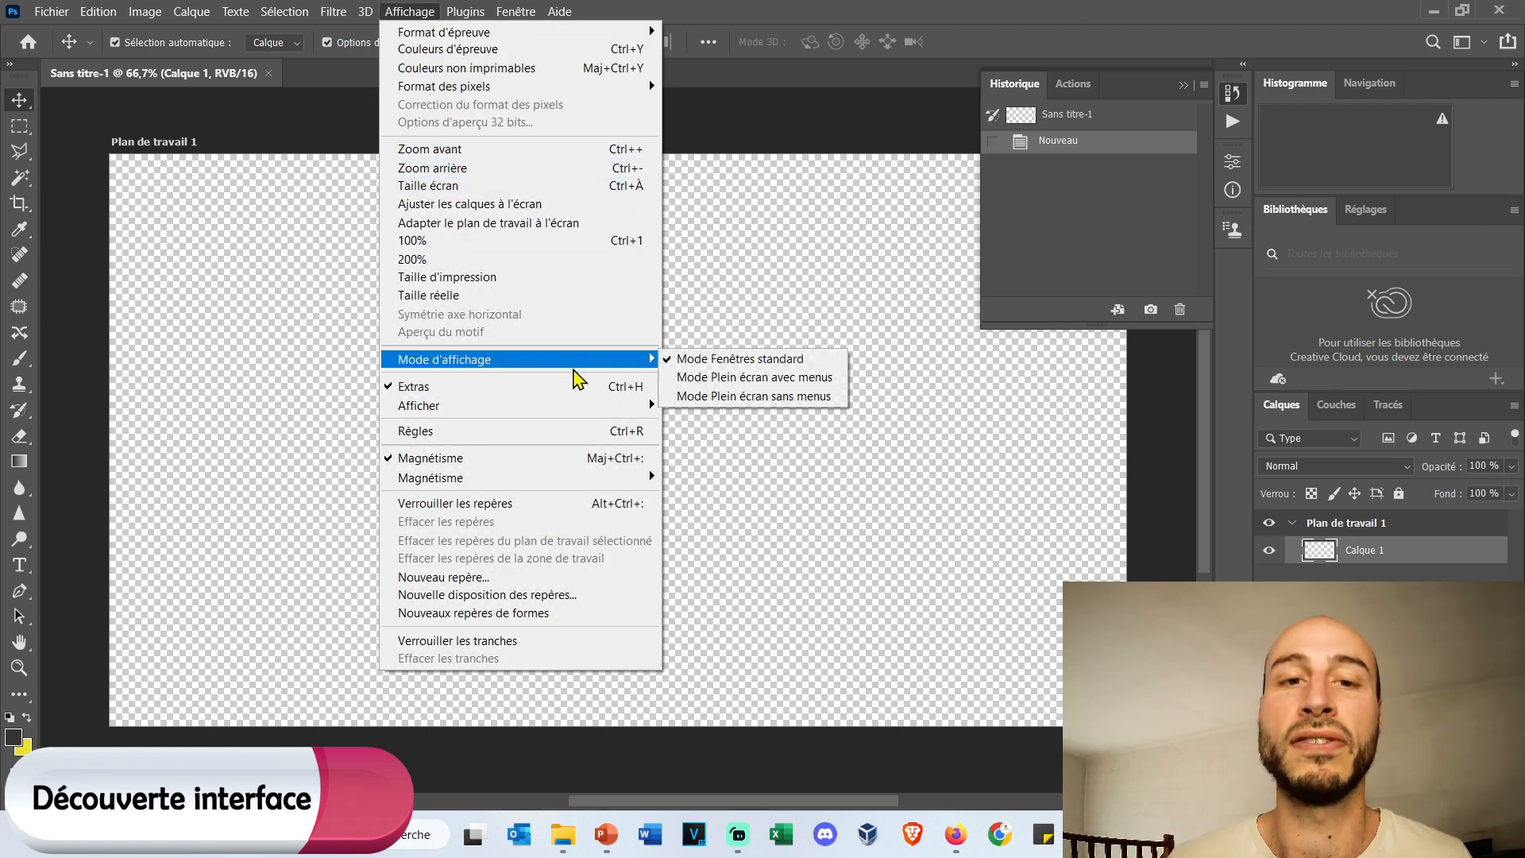
pyautogui.click(785, 362)
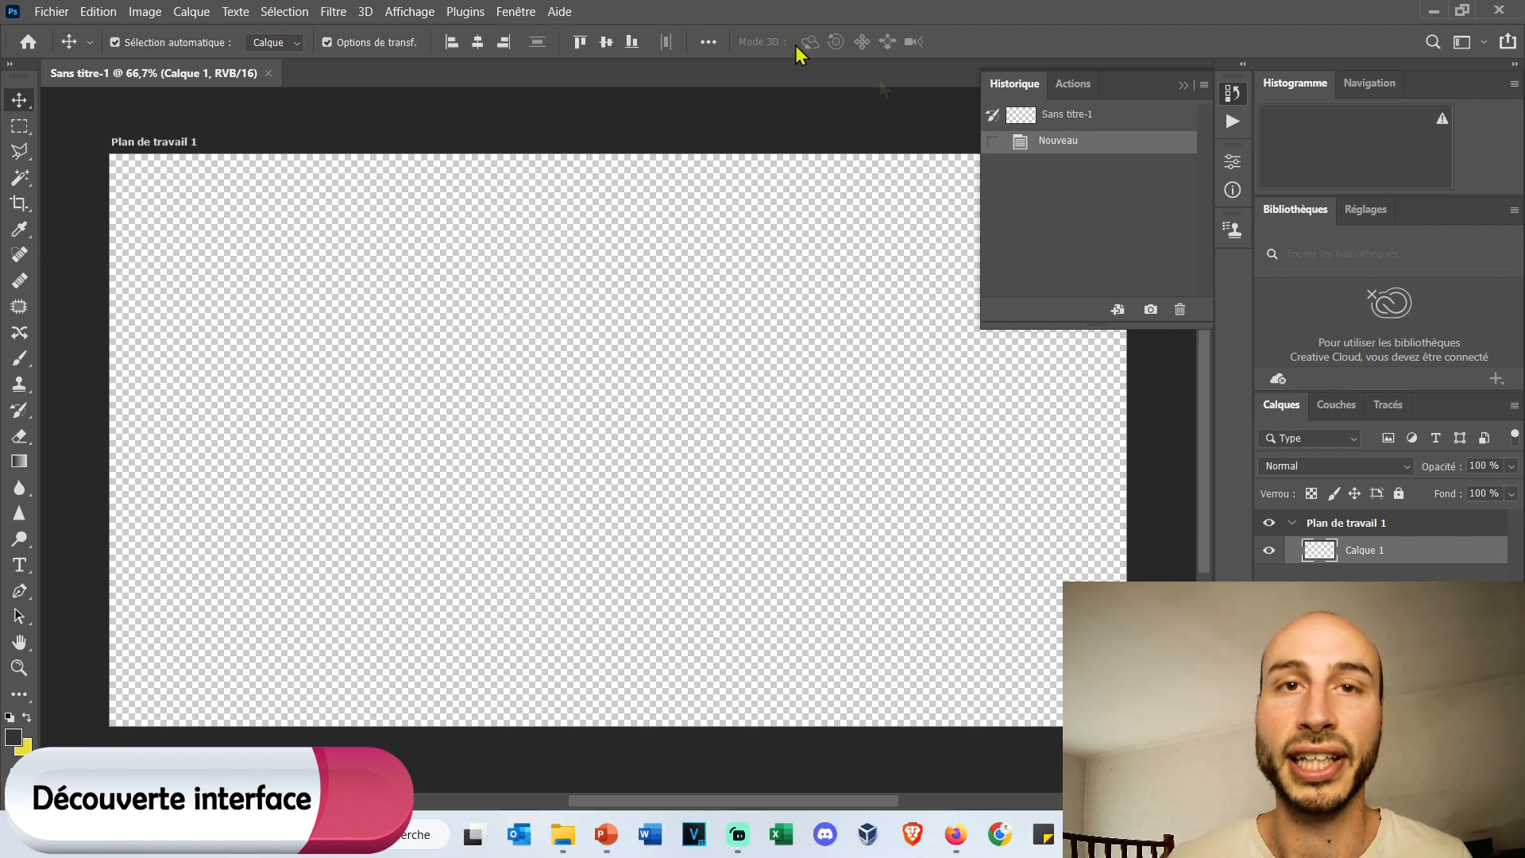
pyautogui.click(409, 11)
pyautogui.moveTo(573, 360)
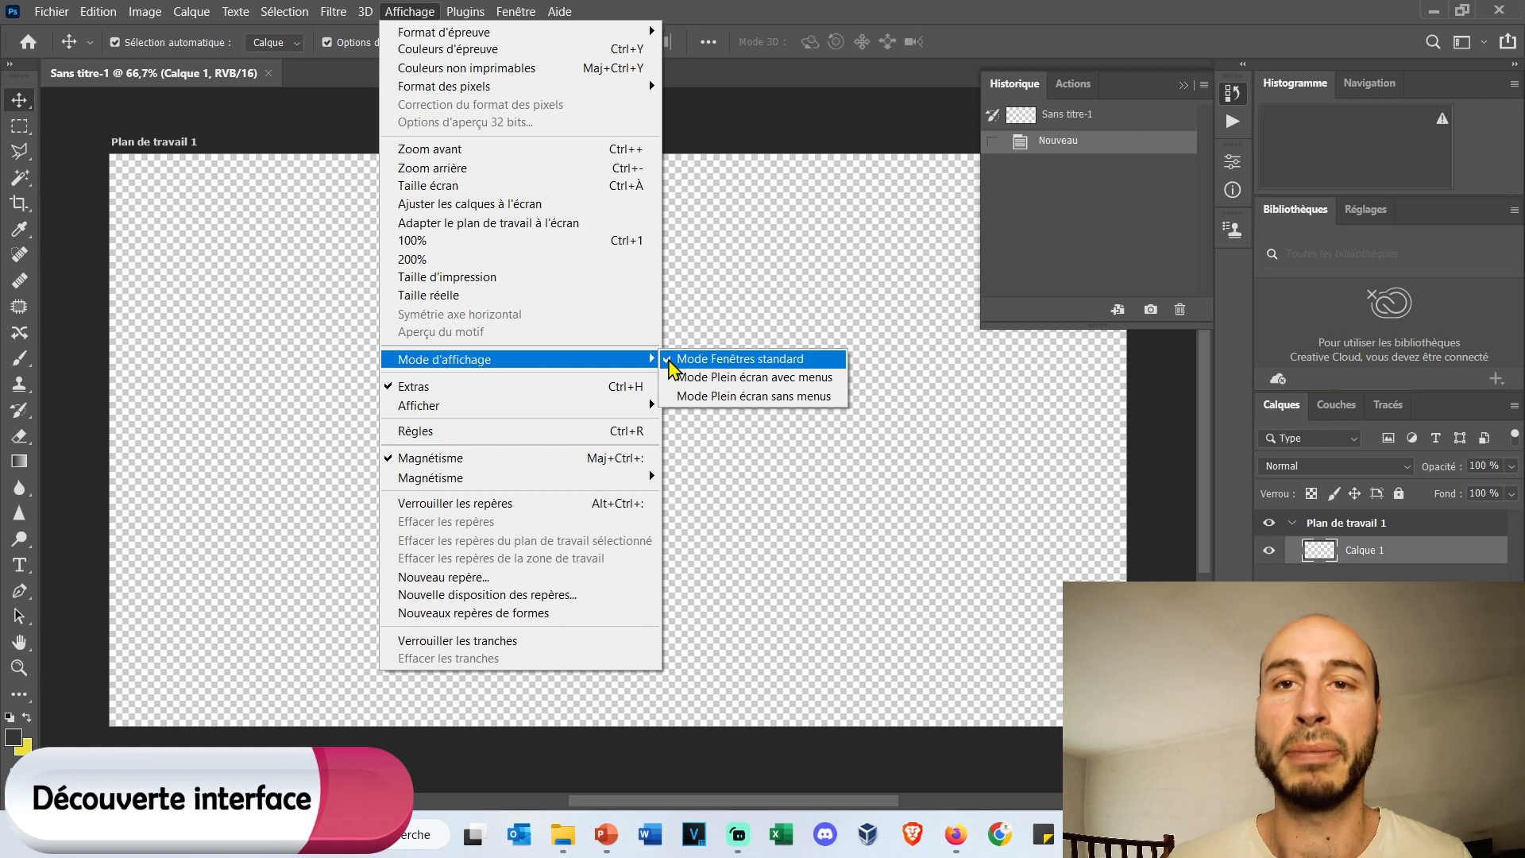
pyautogui.click(778, 119)
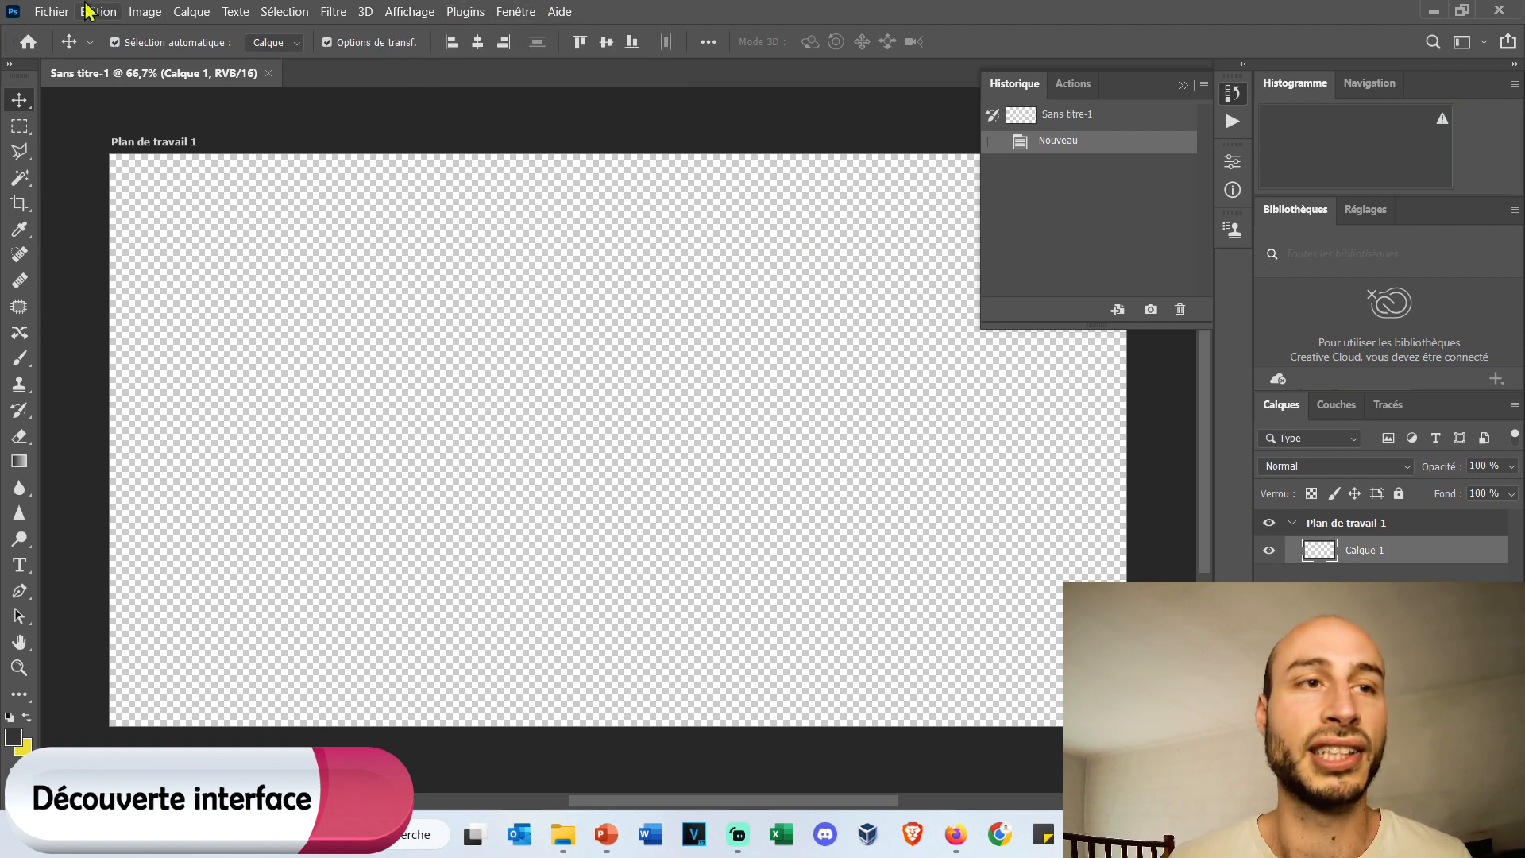
# Review the file and editing commands, view the general preferences and close them without changes.
pyautogui.click(53, 11)
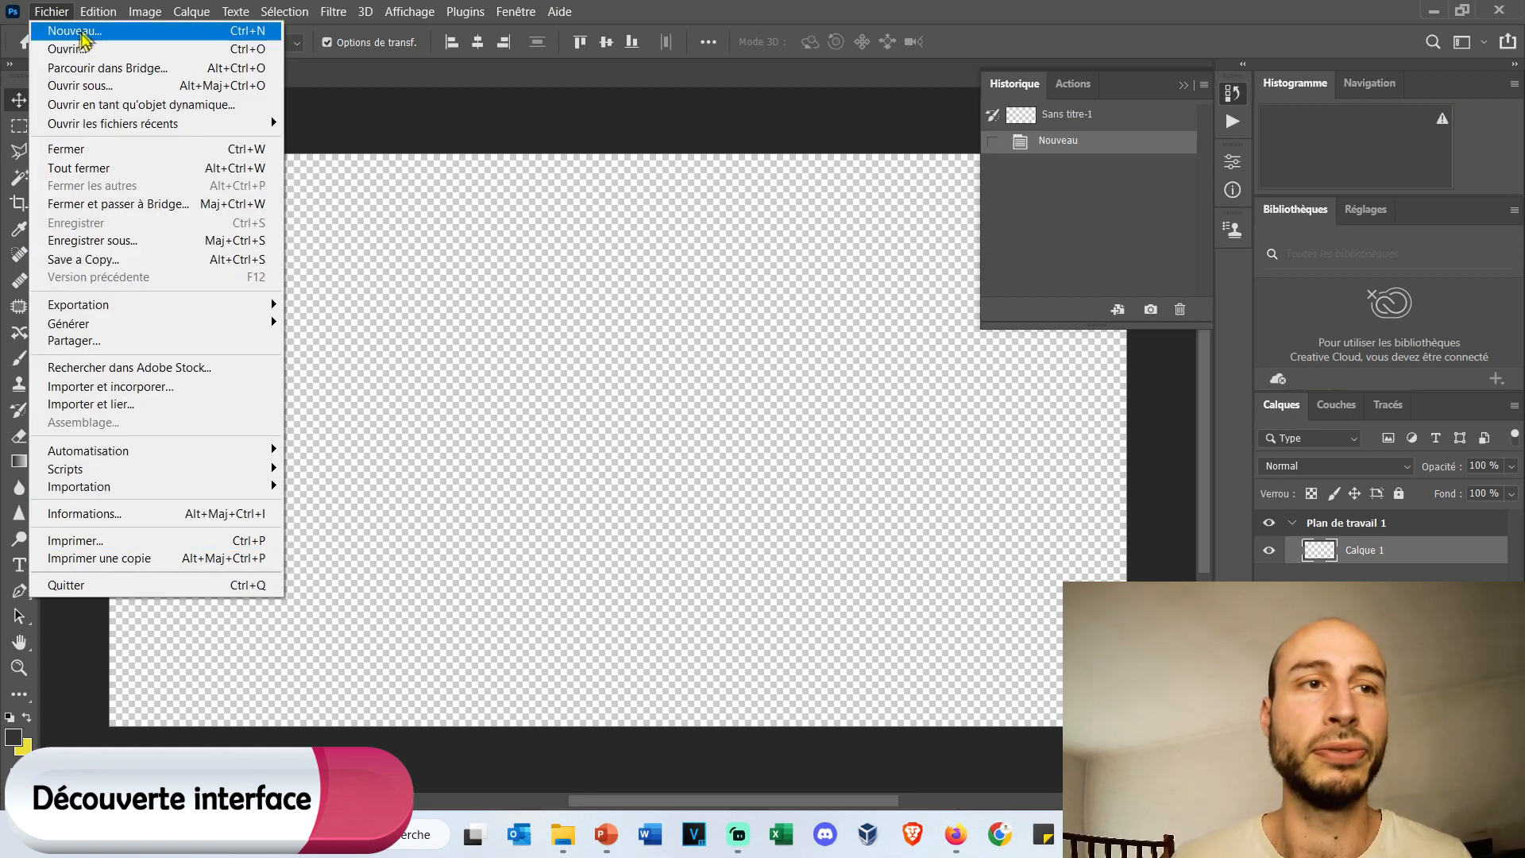
pyautogui.moveTo(99, 11)
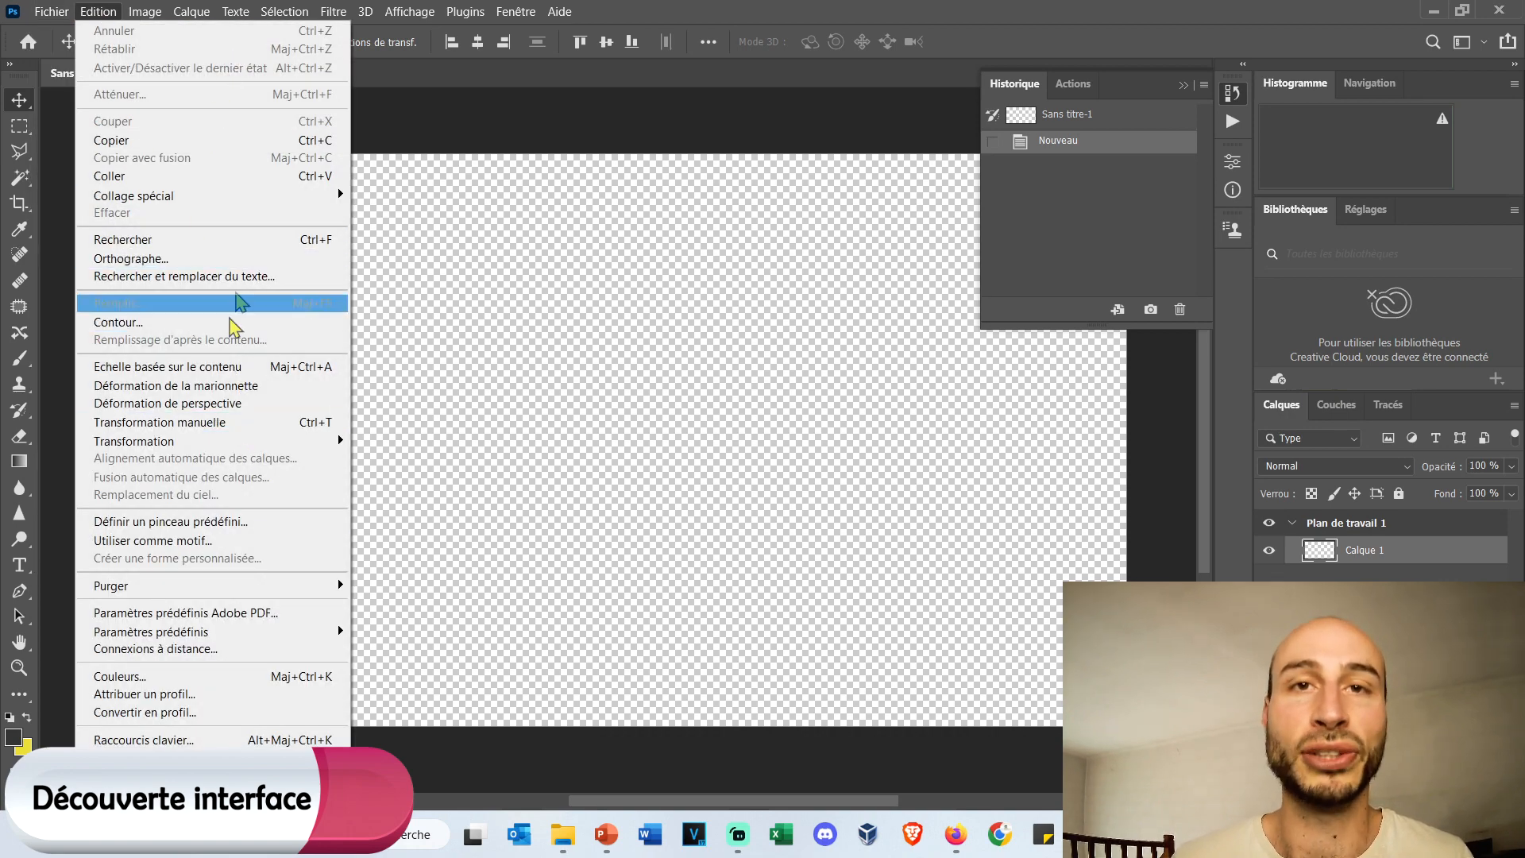
pyautogui.moveTo(302, 775)
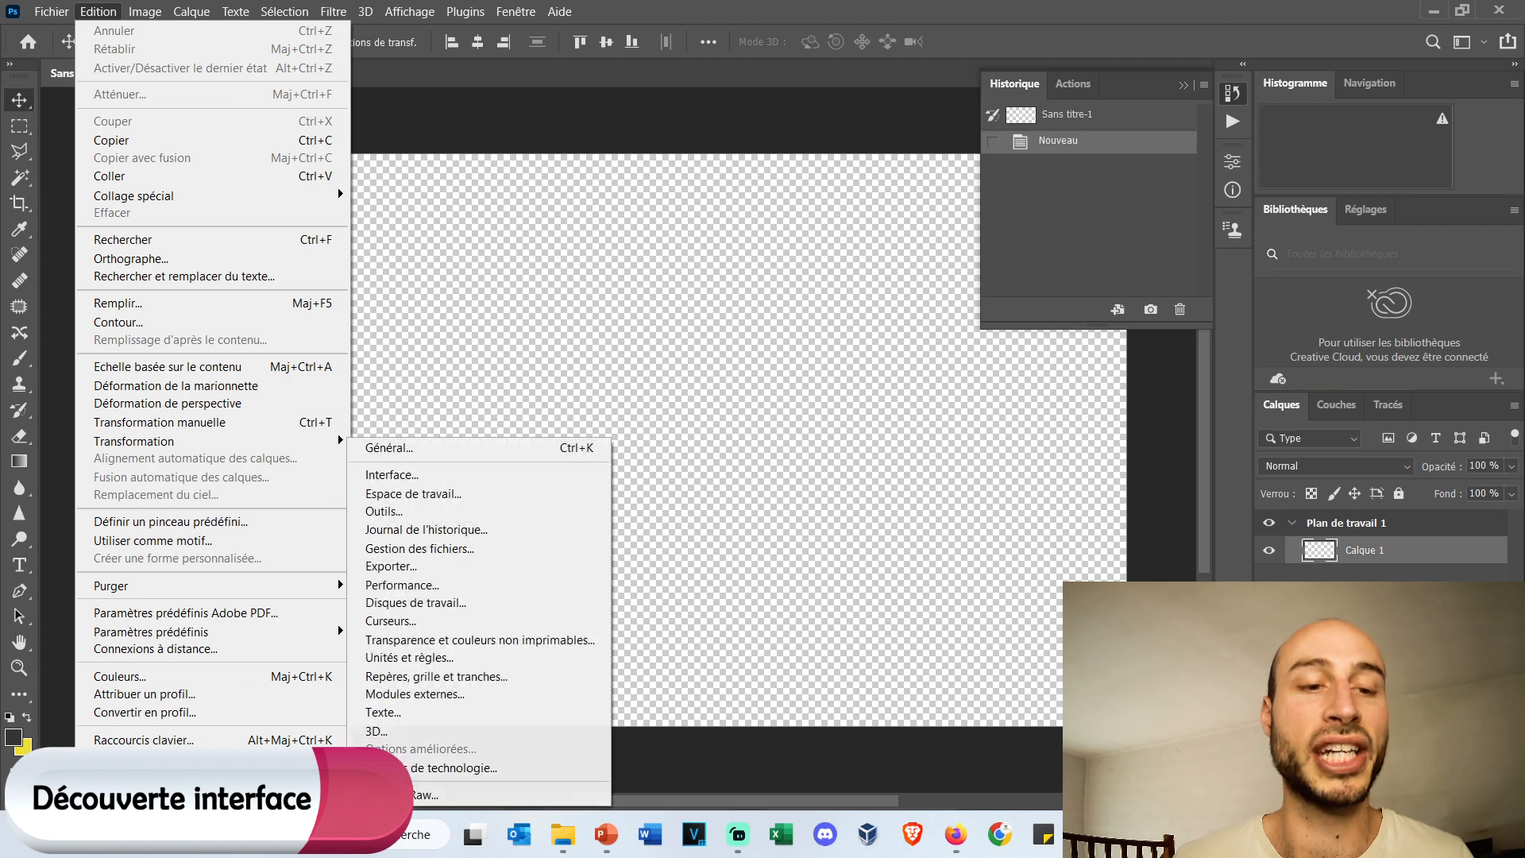
pyautogui.click(572, 453)
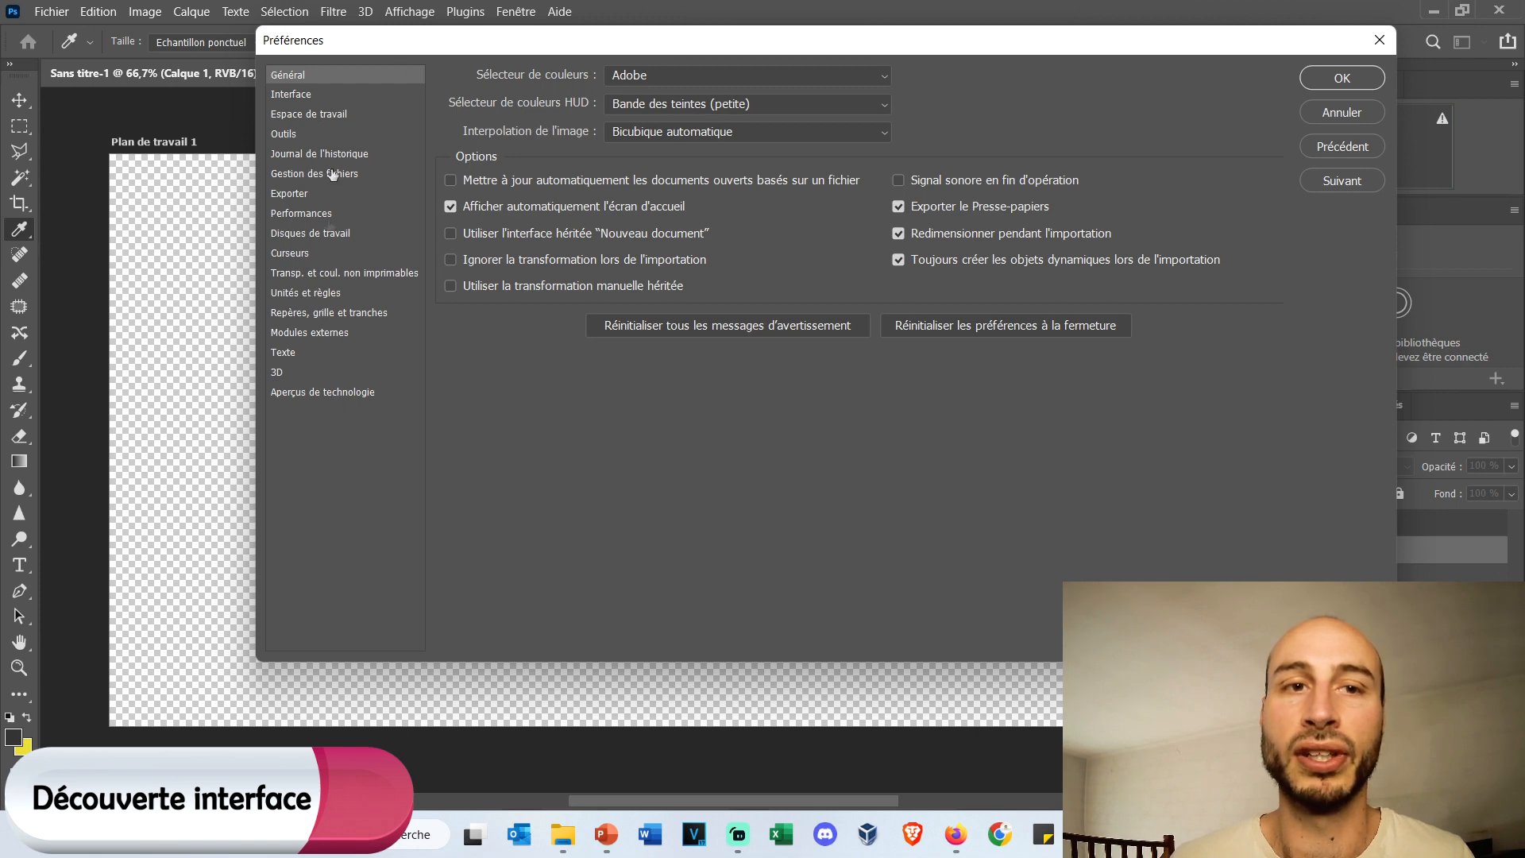
pyautogui.click(1380, 39)
# Examine the commands available for images, layers, text, selections, view, windows and help.
pyautogui.click(155, 12)
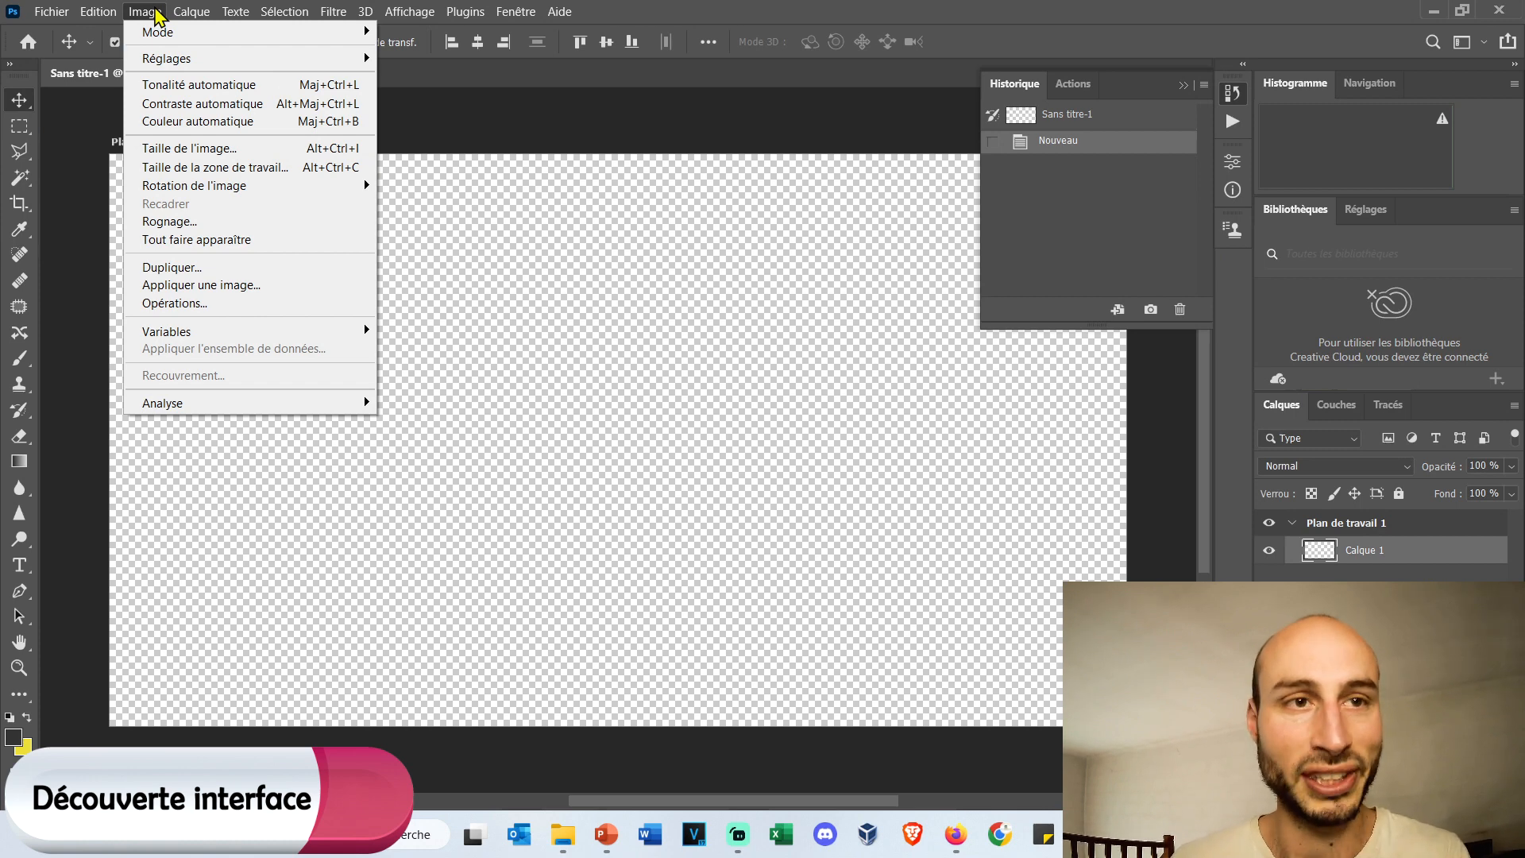
pyautogui.moveTo(178, 16)
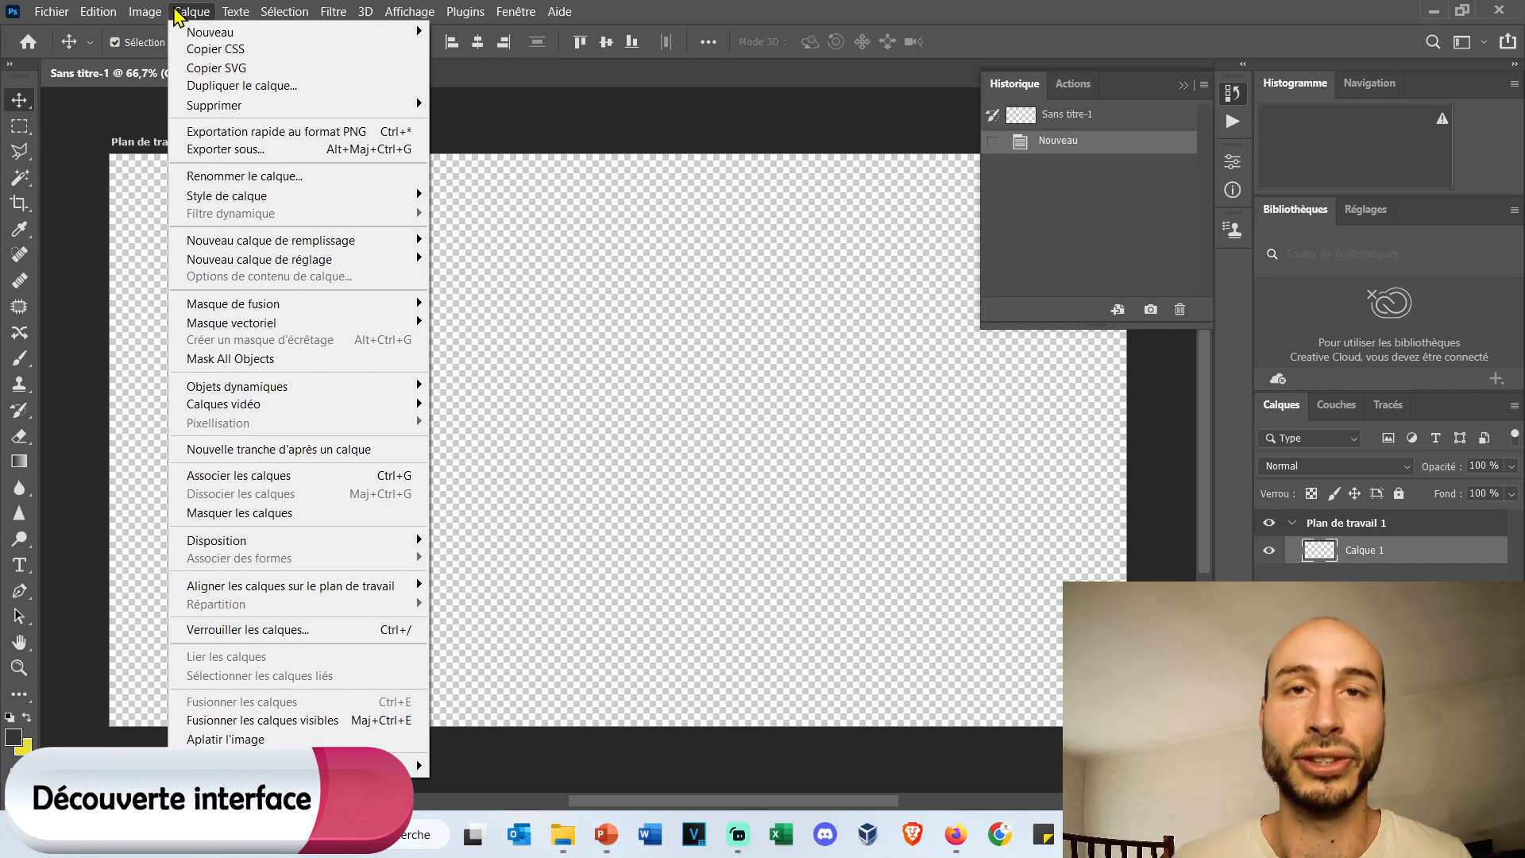
pyautogui.moveTo(240, 15)
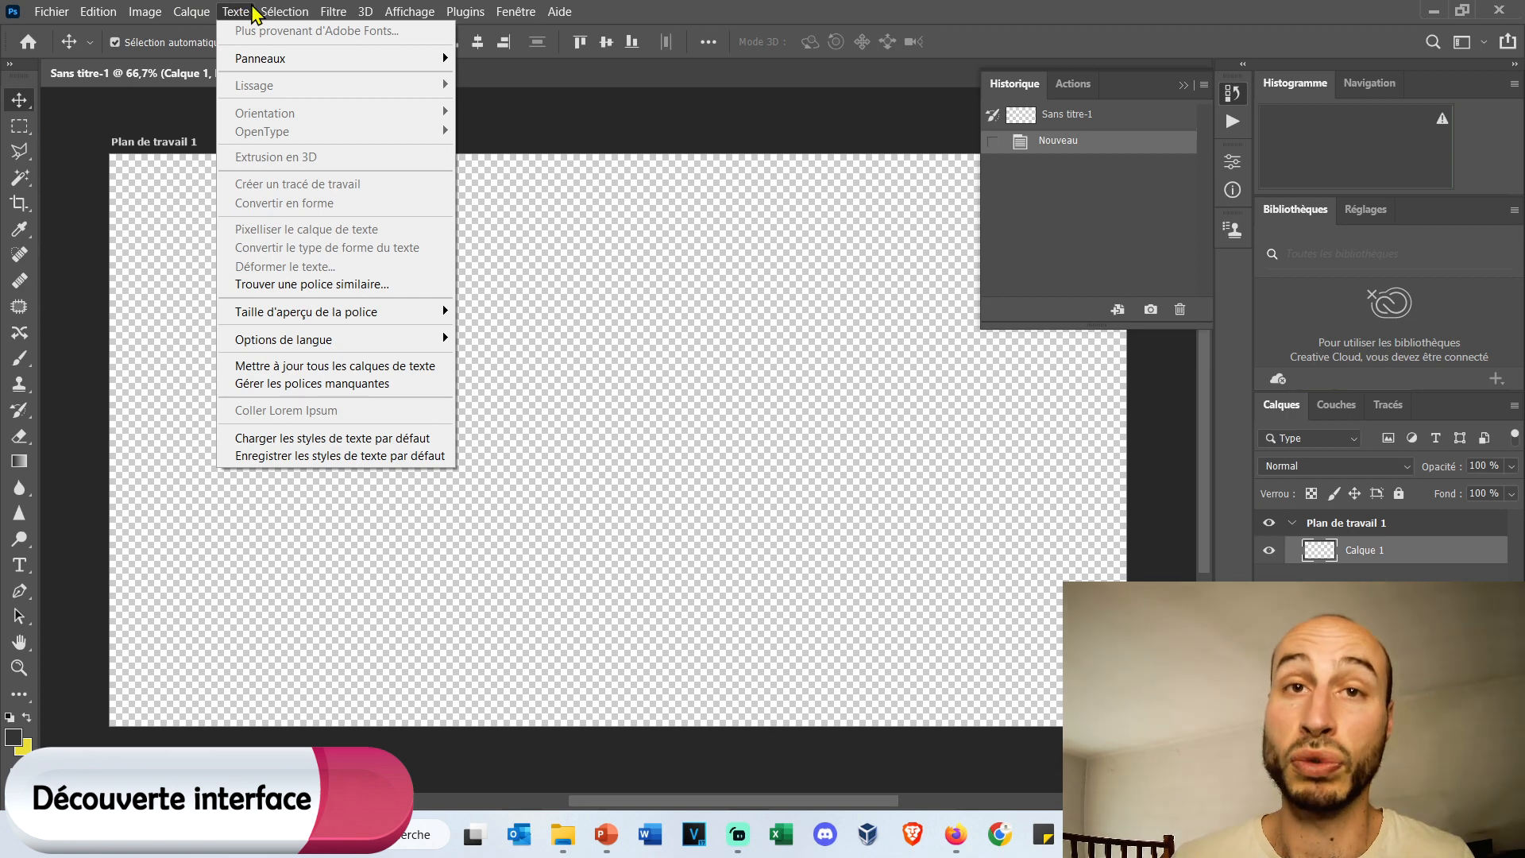
pyautogui.moveTo(287, 11)
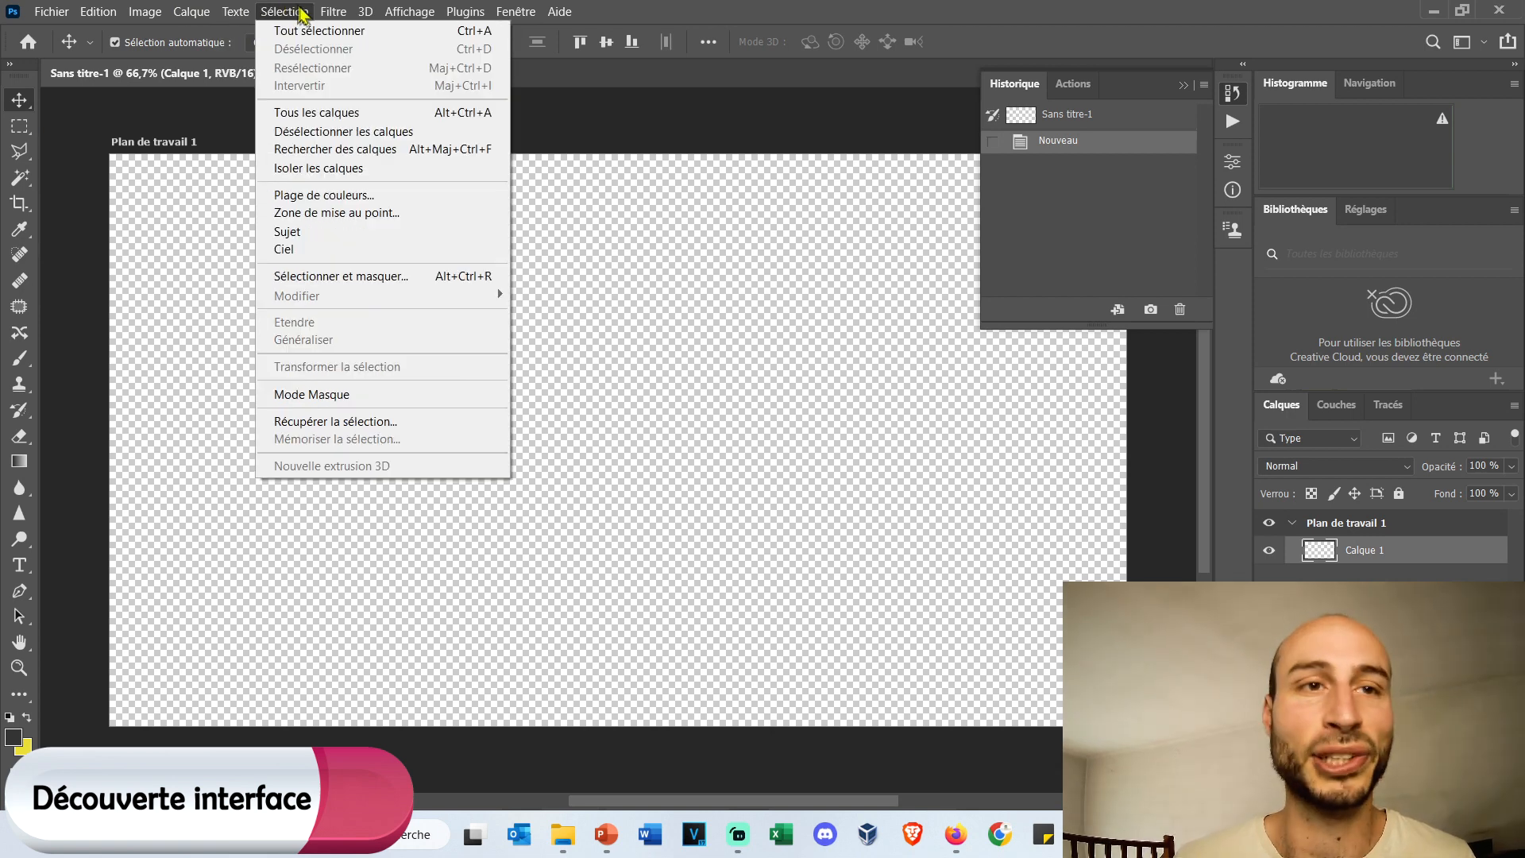
pyautogui.moveTo(333, 17)
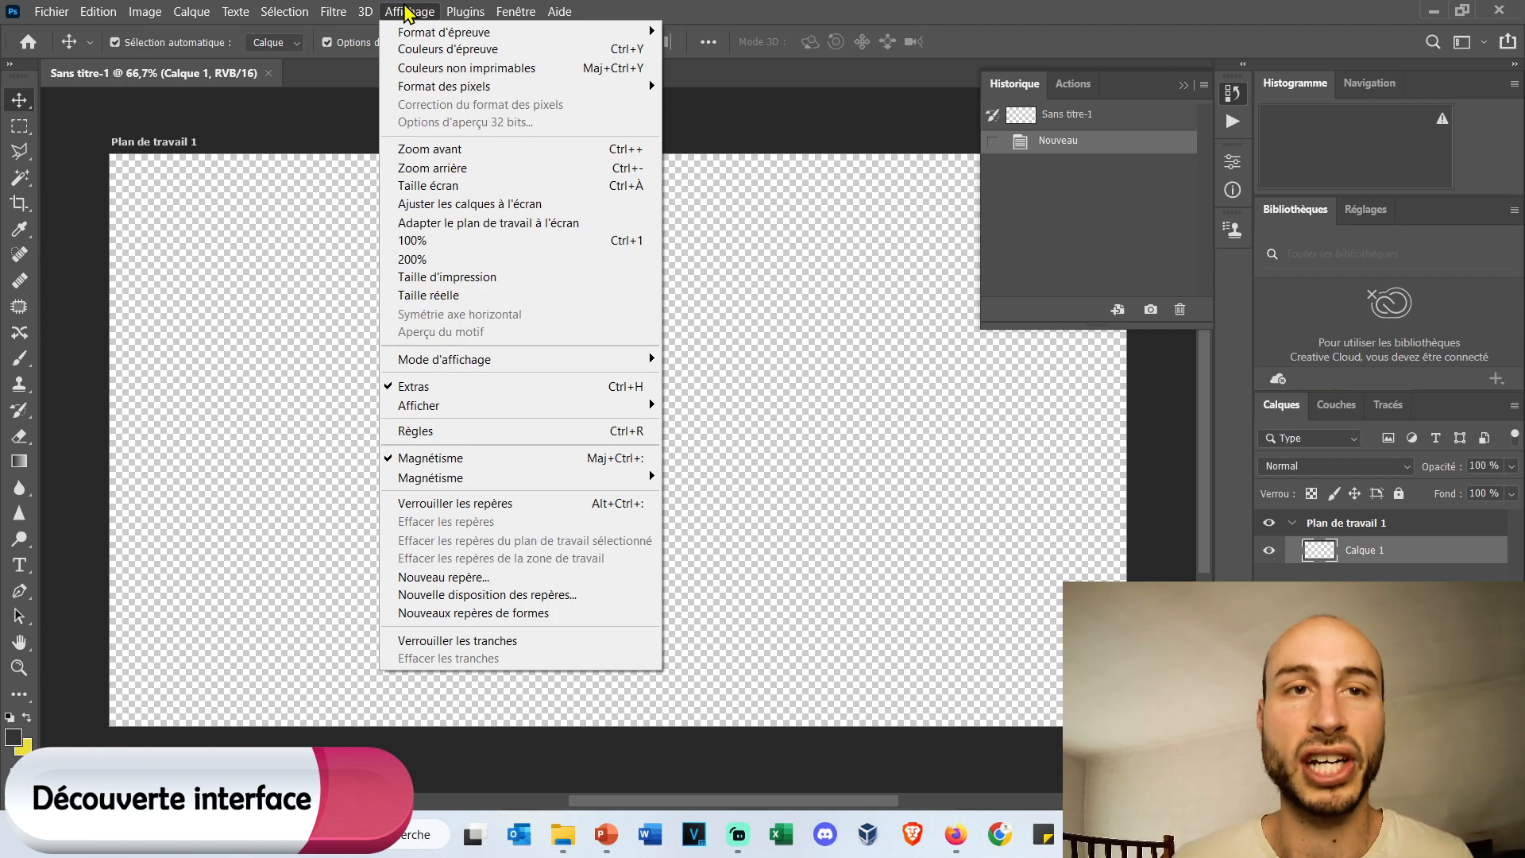
pyautogui.moveTo(503, 12)
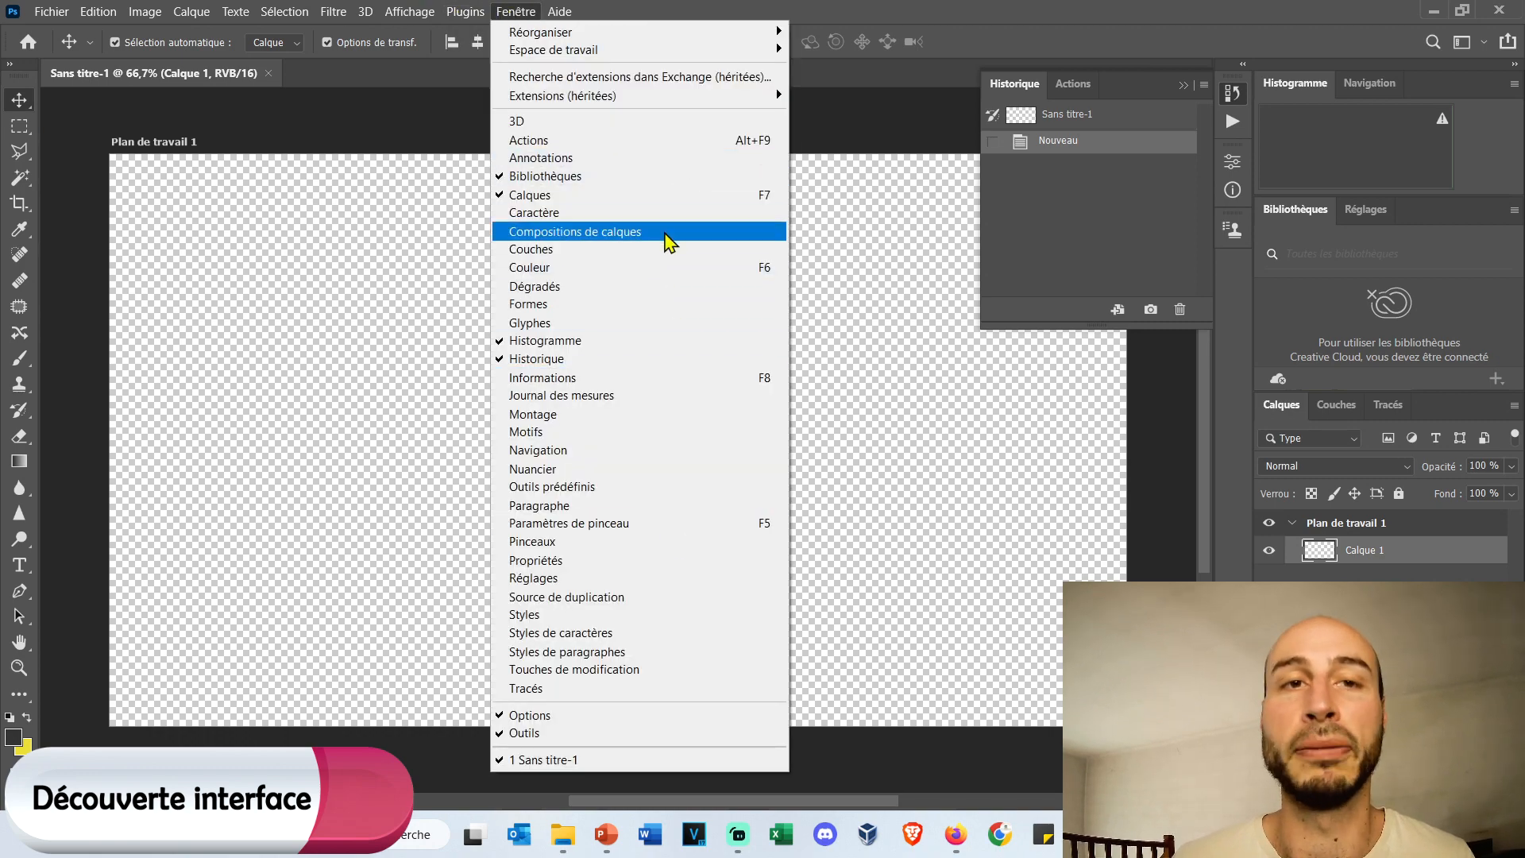
pyautogui.click(515, 11)
pyautogui.click(574, 10)
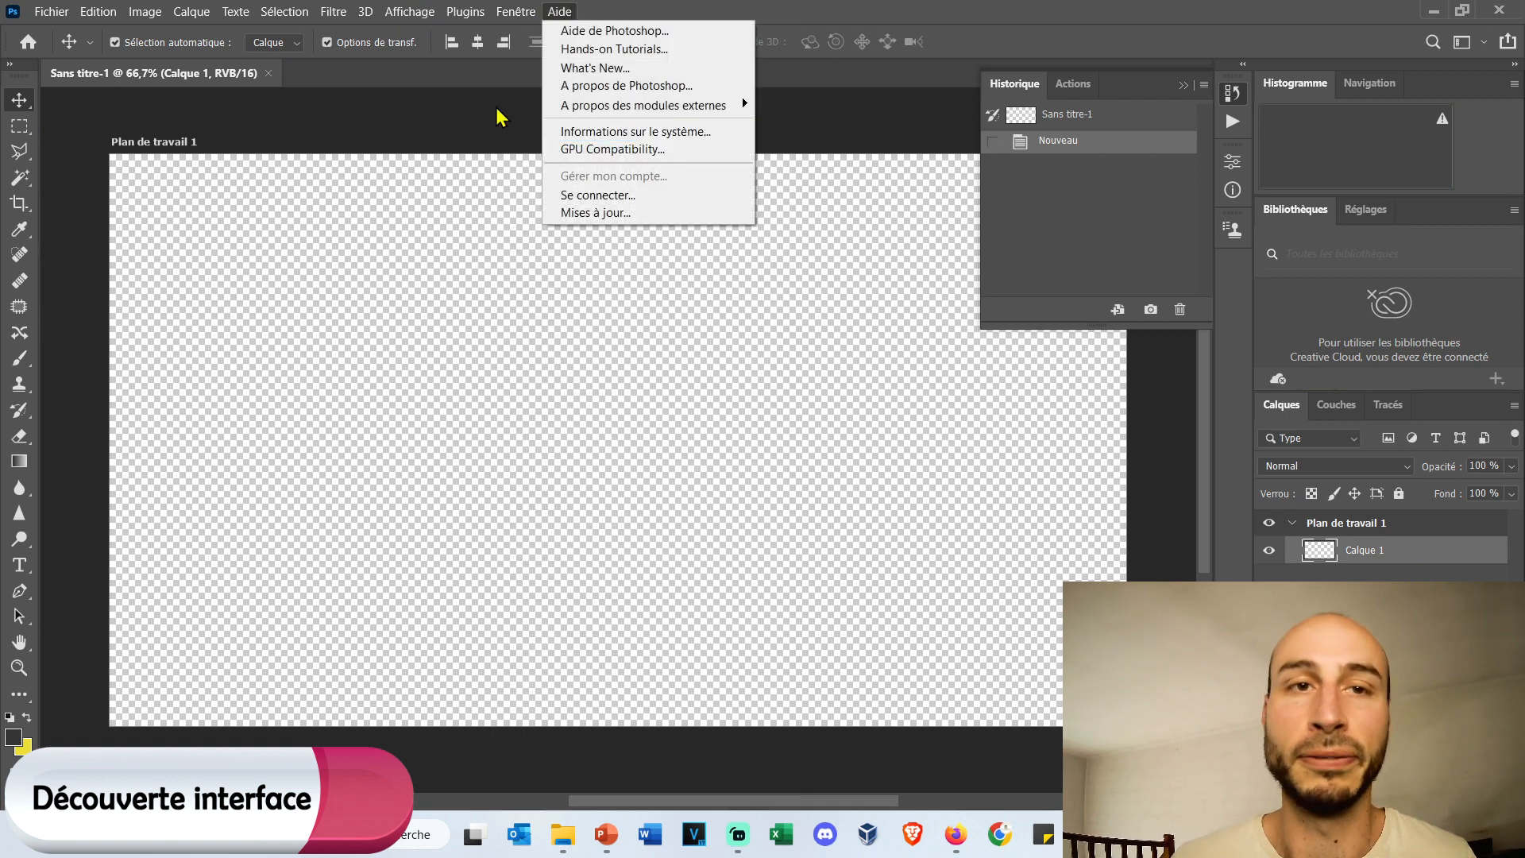
pyautogui.click(454, 108)
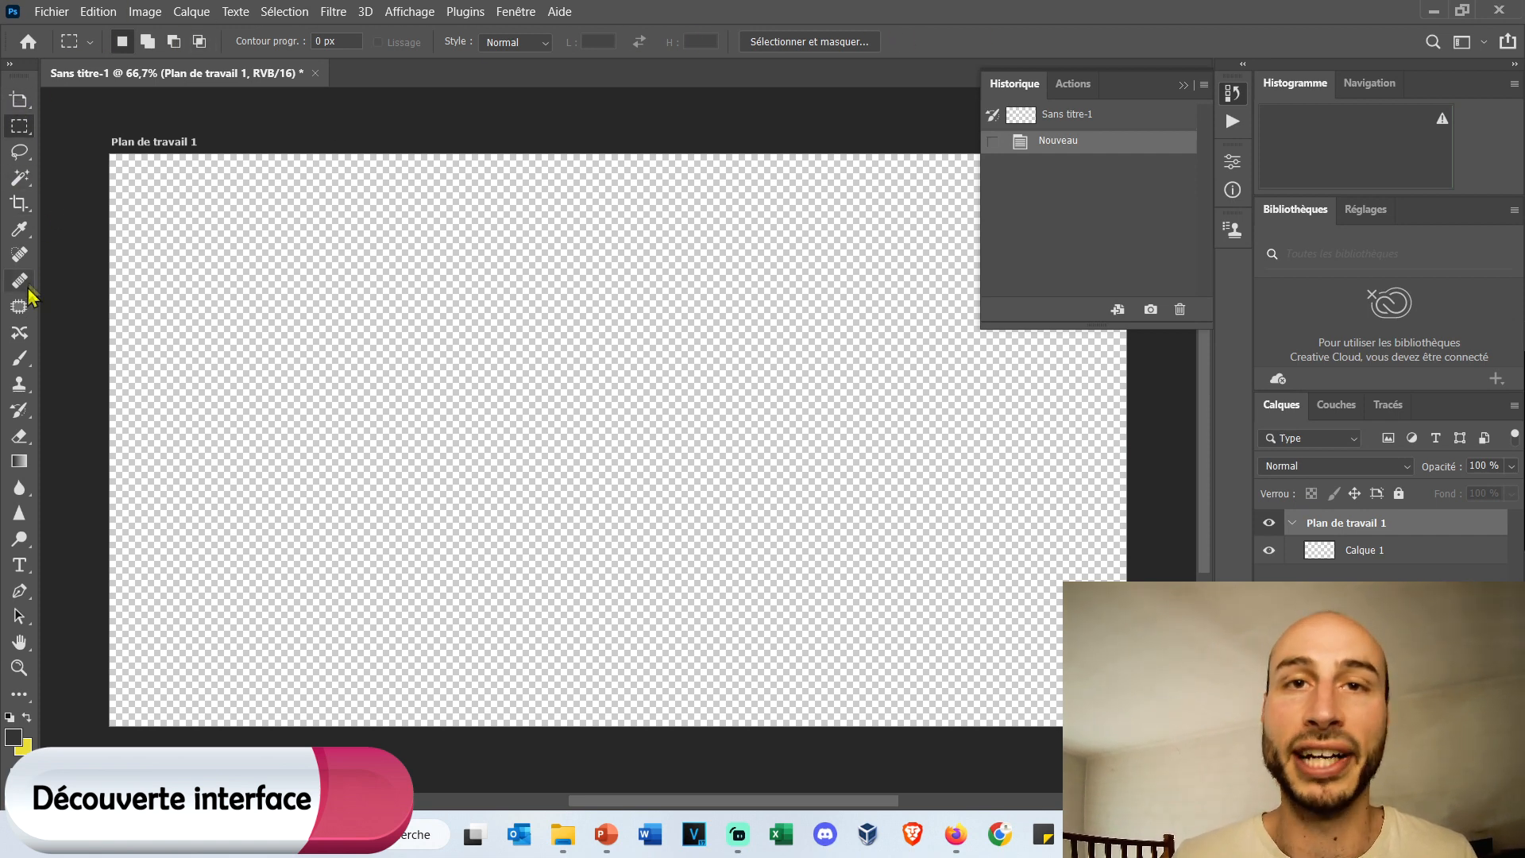
# Activate the Lasso, Magic Wand, Spot Healing Brush and Rectangular Marquee tools in turn to compare their options.
pyautogui.click(20, 151)
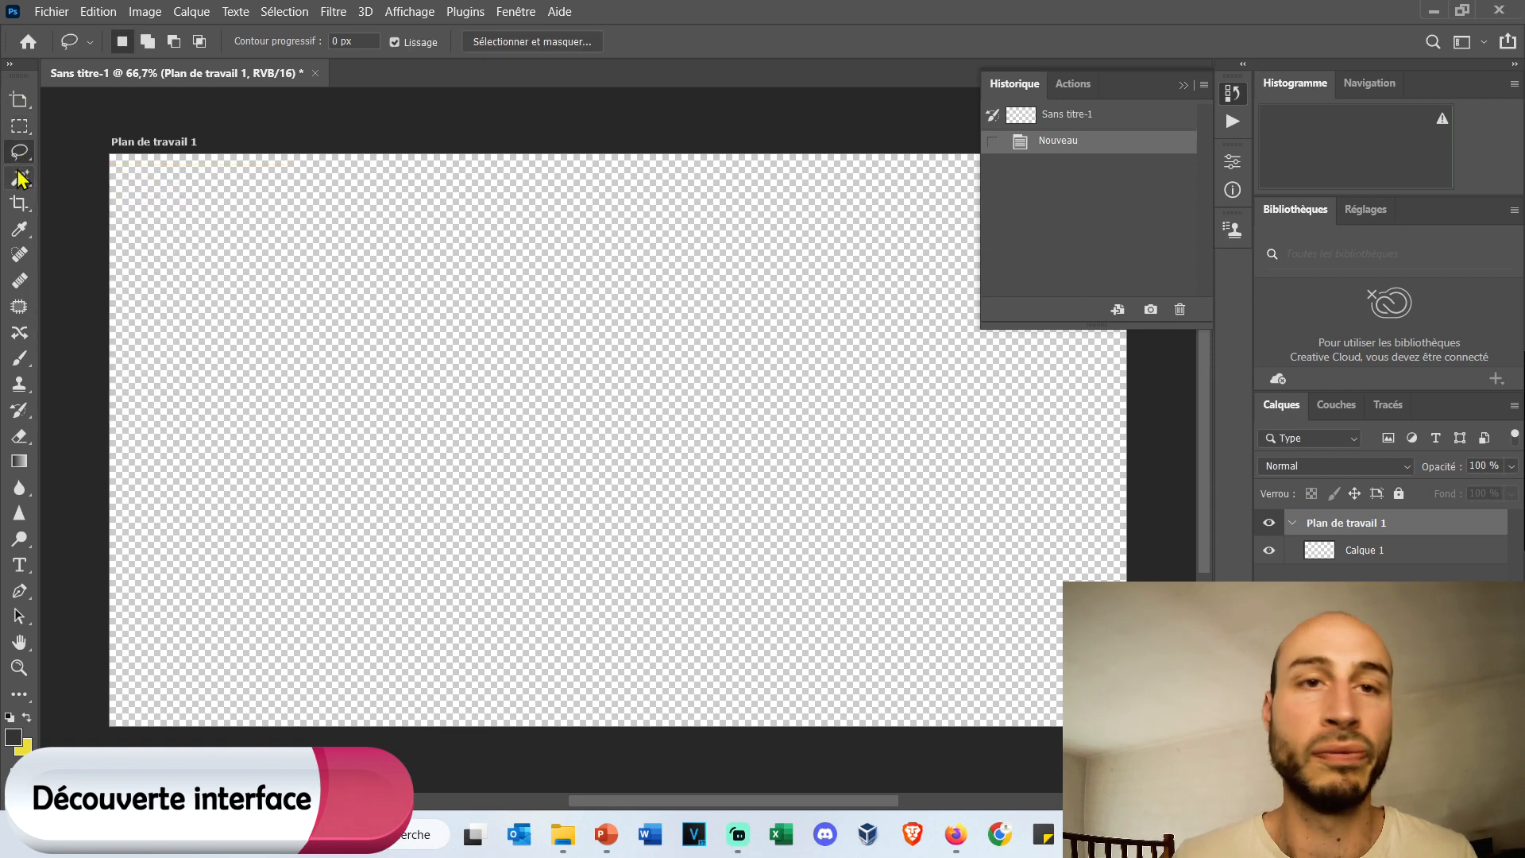
pyautogui.click(20, 178)
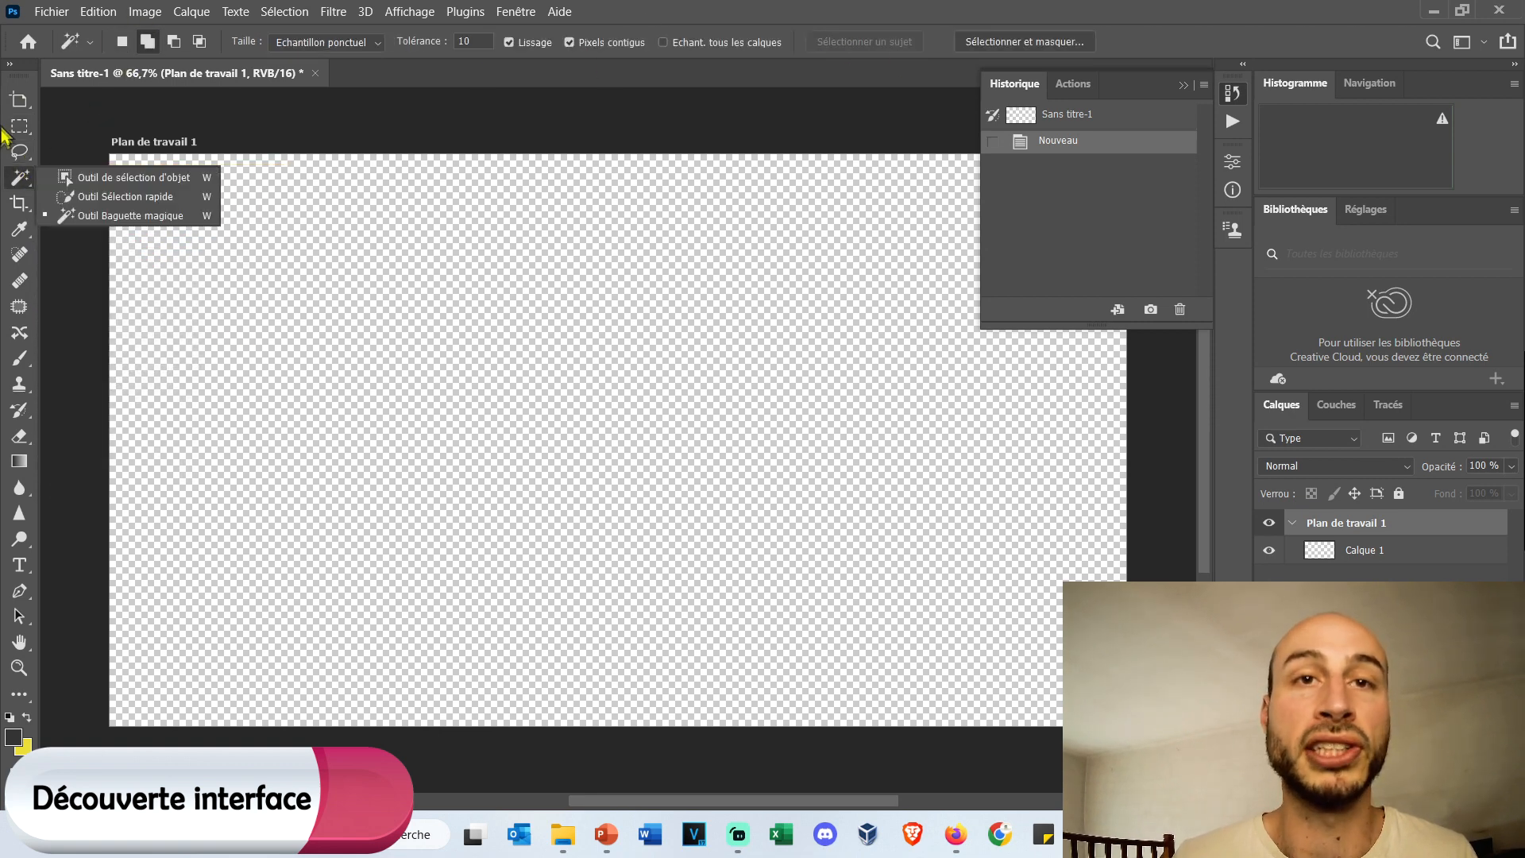
pyautogui.click(20, 254)
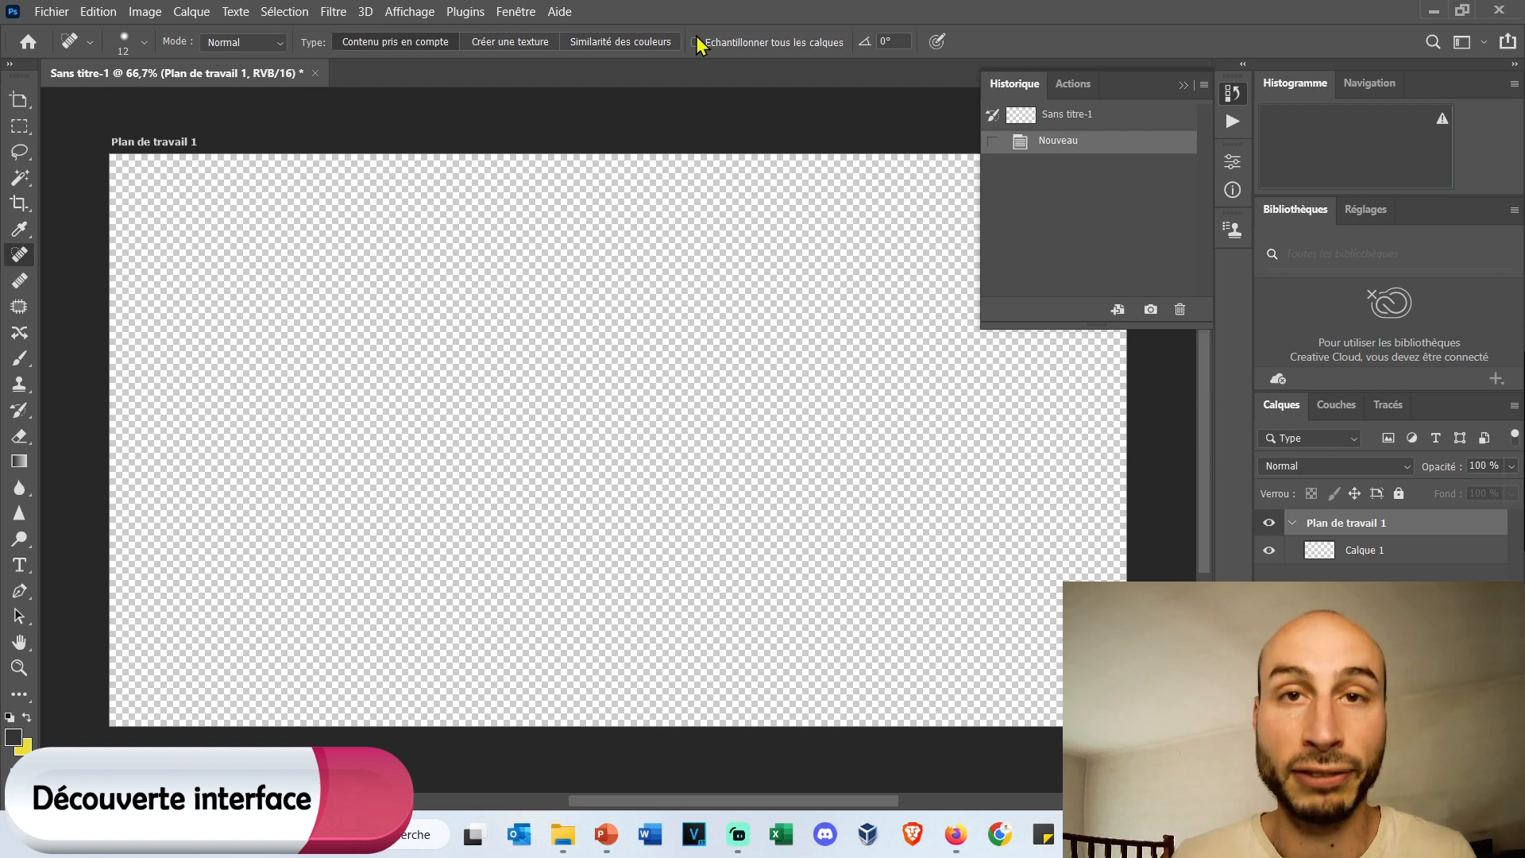
pyautogui.click(30, 128)
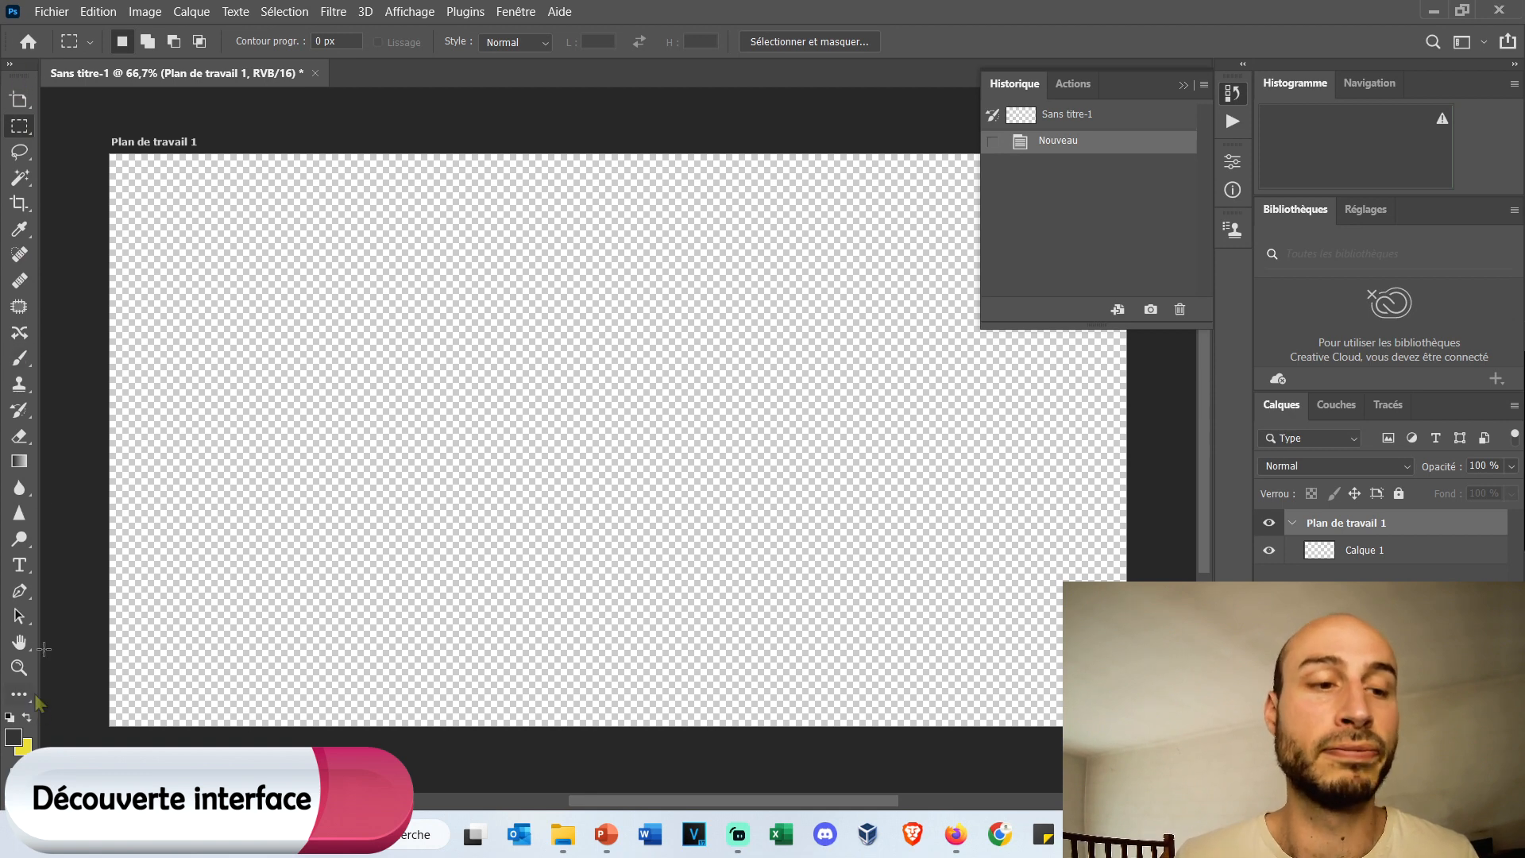
# Switch the toolbox to a two-column layout and restore its single column.
pyautogui.click(10, 64)
pyautogui.moveTo(27, 79)
pyautogui.mouseDown()
pyautogui.moveTo(234, 187)
pyautogui.moveTo(1251, 385)
pyautogui.moveTo(1148, 306)
pyautogui.moveTo(707, 242)
pyautogui.moveTo(11, 79)
pyautogui.mouseUp()
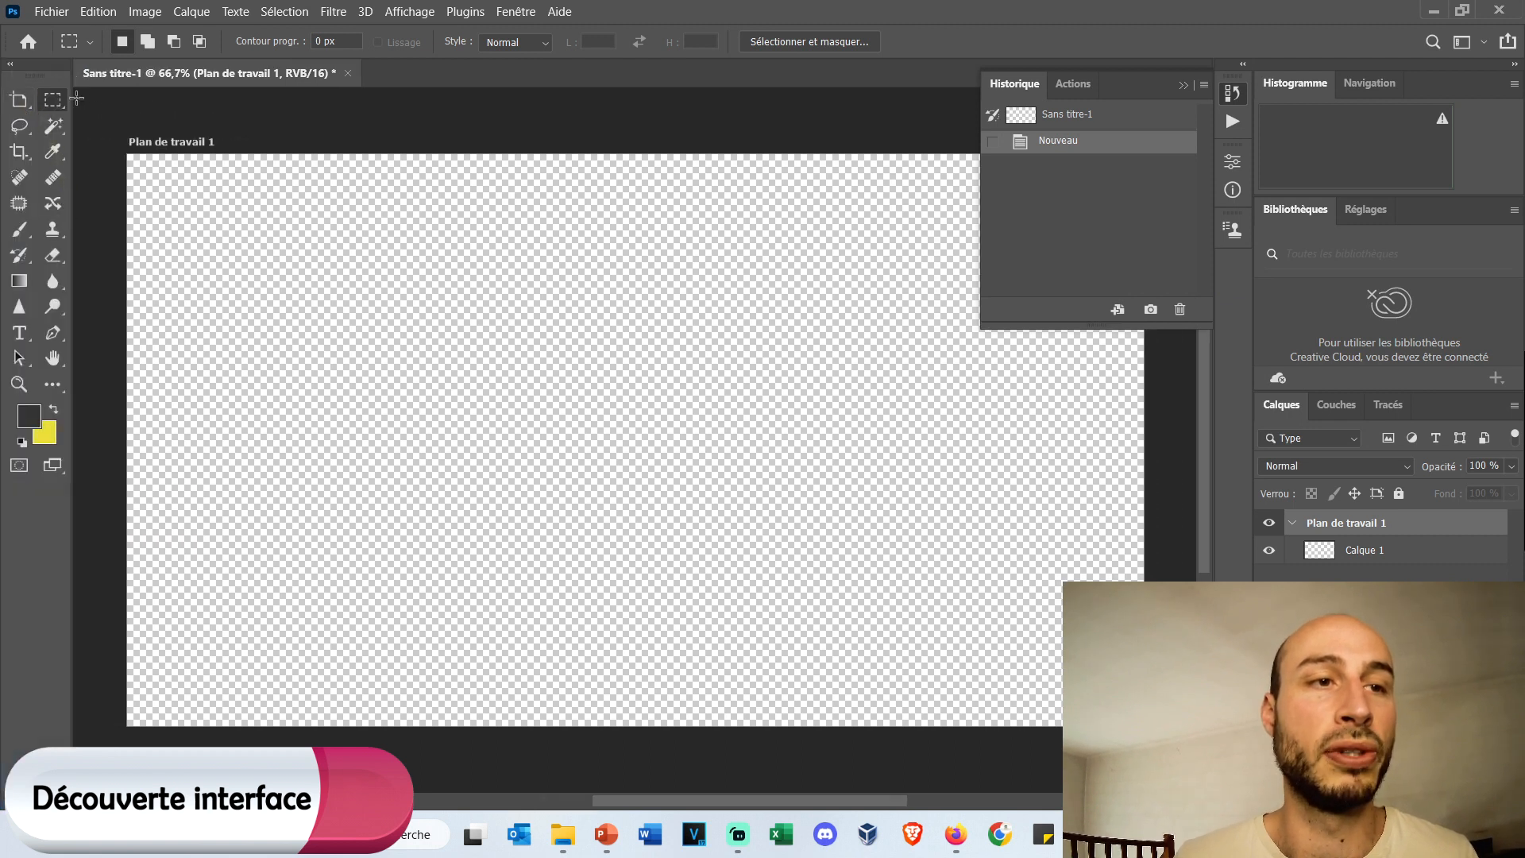
pyautogui.click(10, 64)
# Examine the document's history, actions, artboard properties and clone source settings.
pyautogui.click(1232, 92)
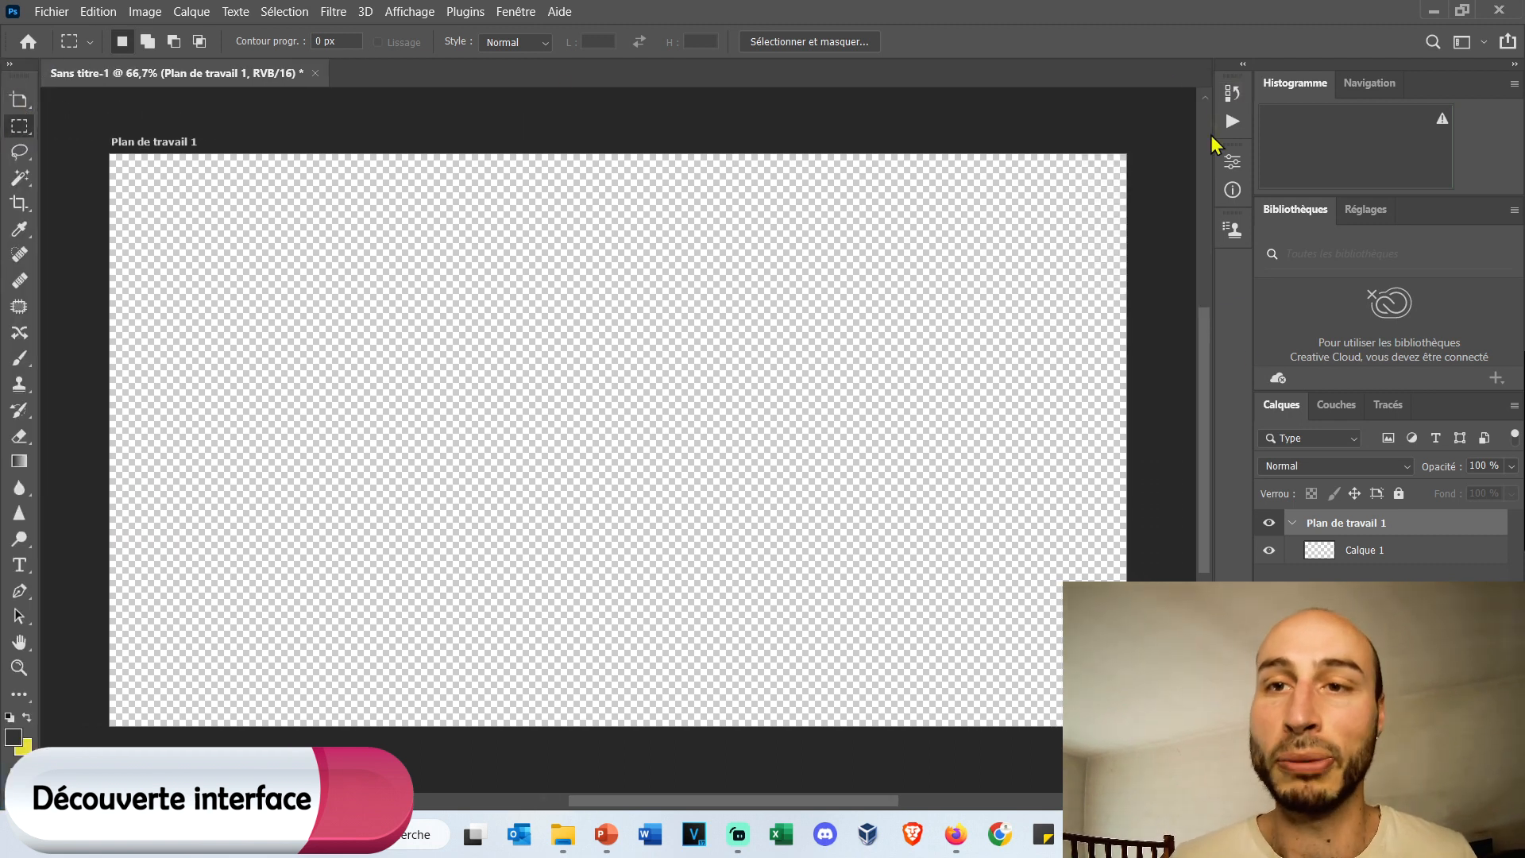
pyautogui.click(1228, 95)
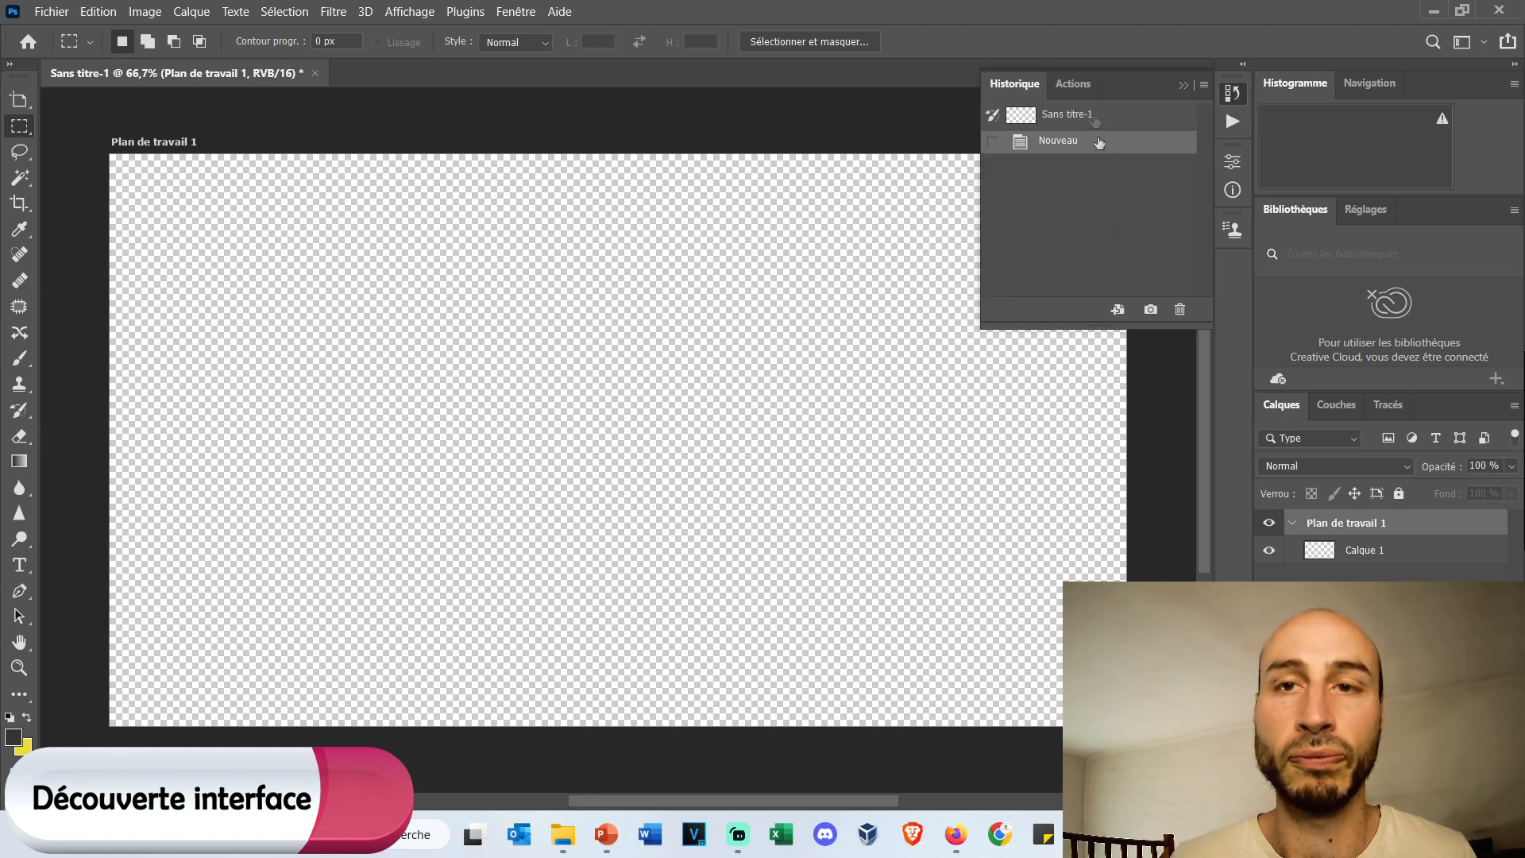
pyautogui.click(1060, 86)
pyautogui.click(1035, 89)
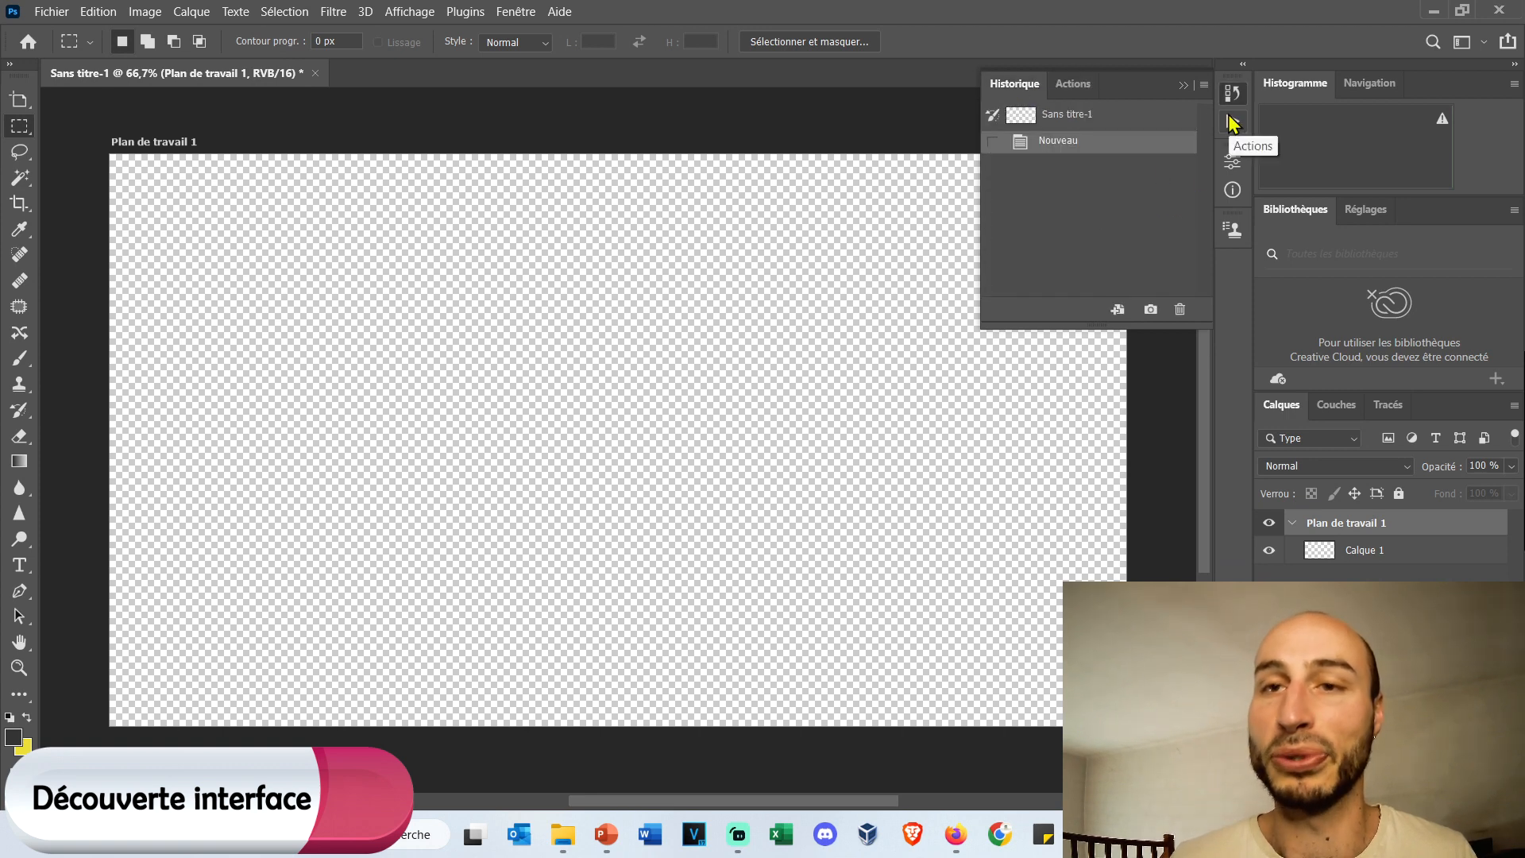
pyautogui.click(1232, 162)
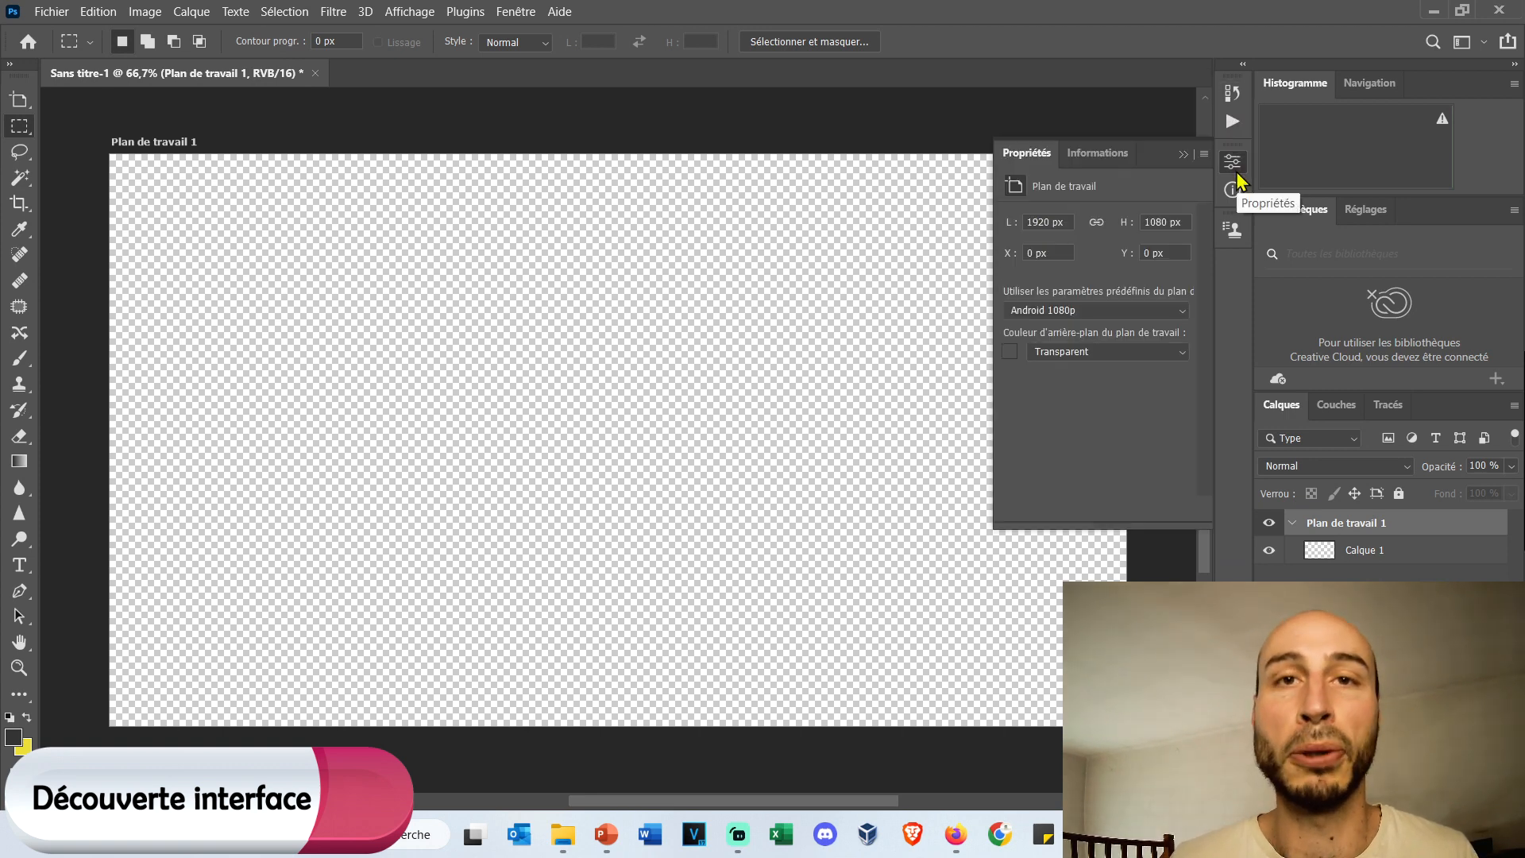
pyautogui.click(1234, 226)
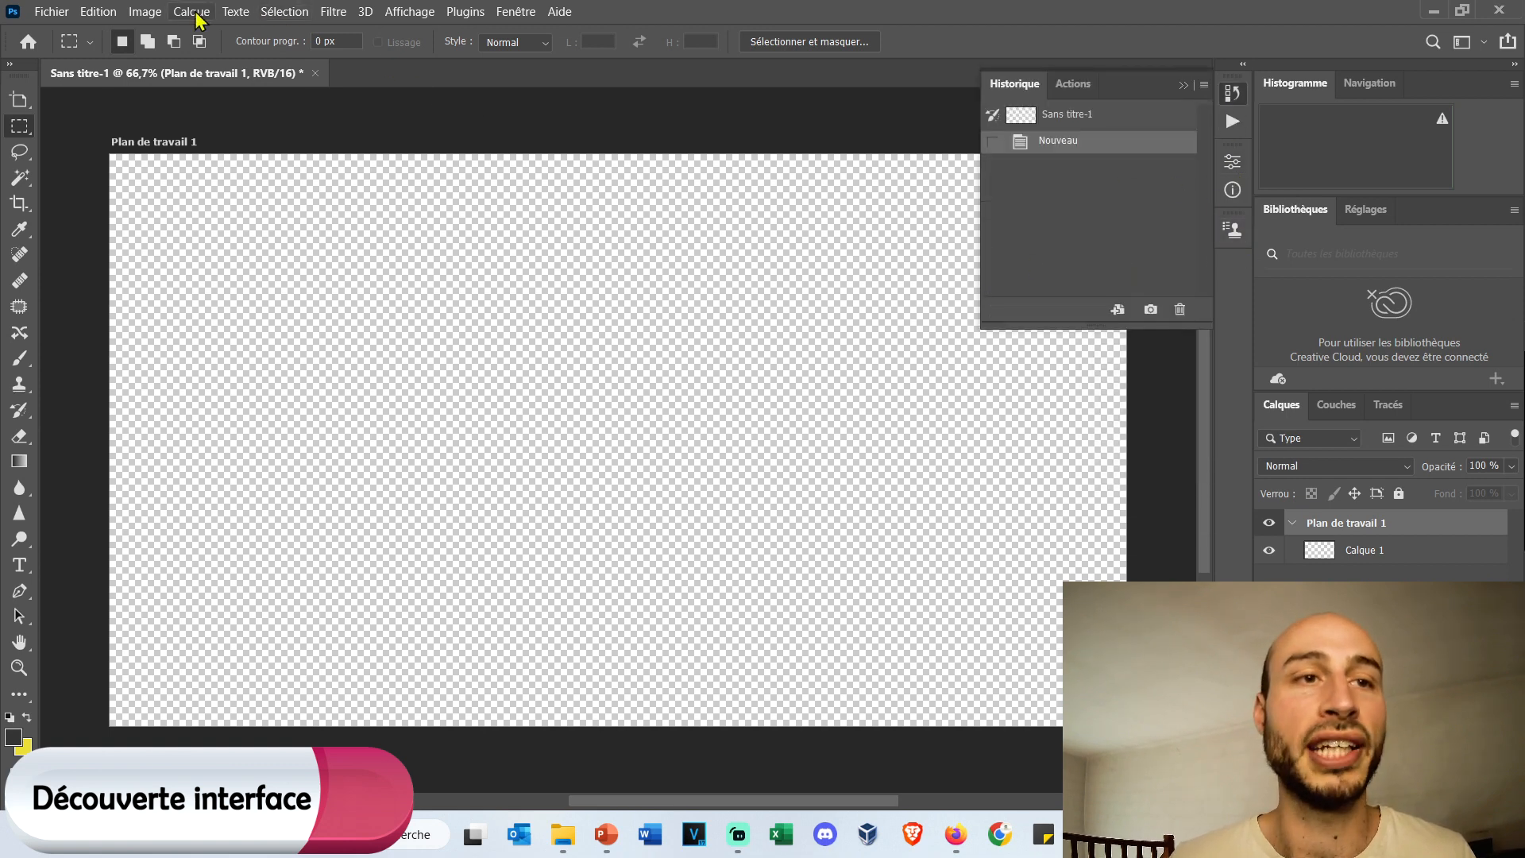
# Show the Caractère text settings, check the Paragraphe settings and return to Caractère.
pyautogui.click(236, 12)
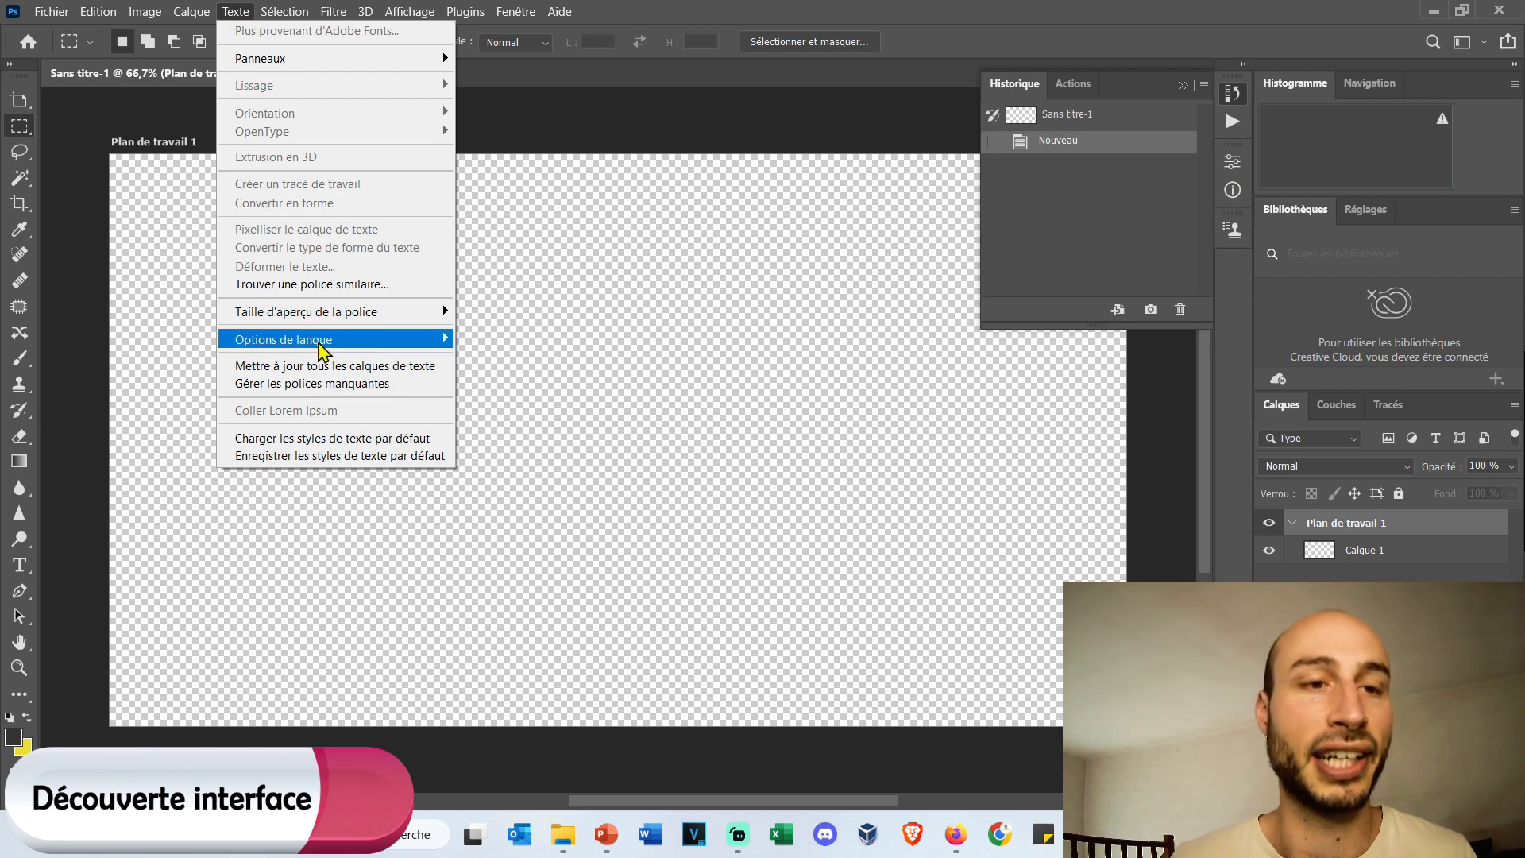
pyautogui.moveTo(323, 351)
pyautogui.moveTo(339, 66)
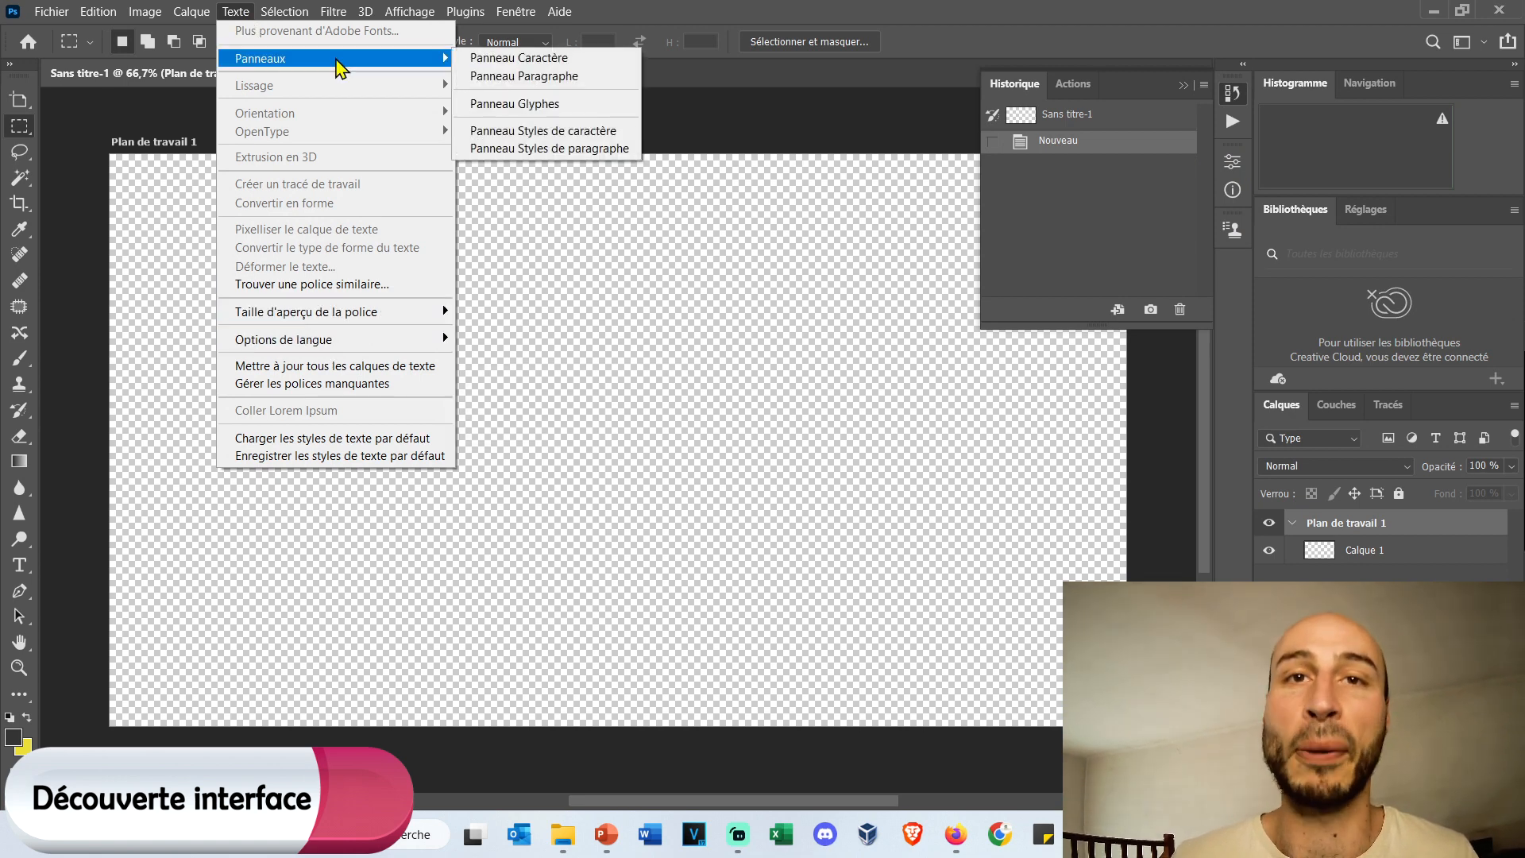
pyautogui.click(618, 60)
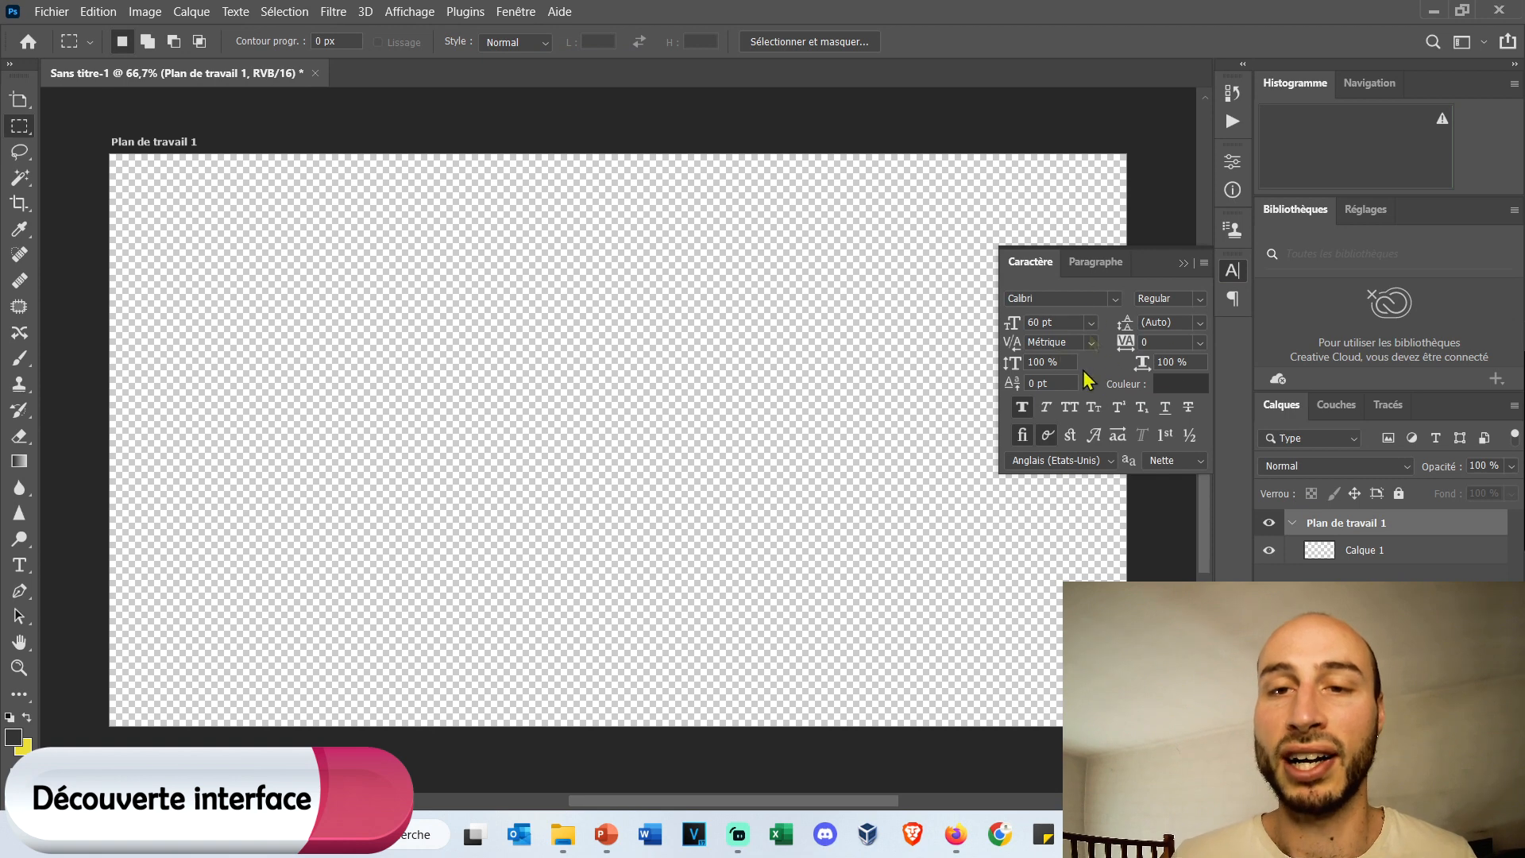
pyautogui.click(1069, 267)
pyautogui.click(1046, 261)
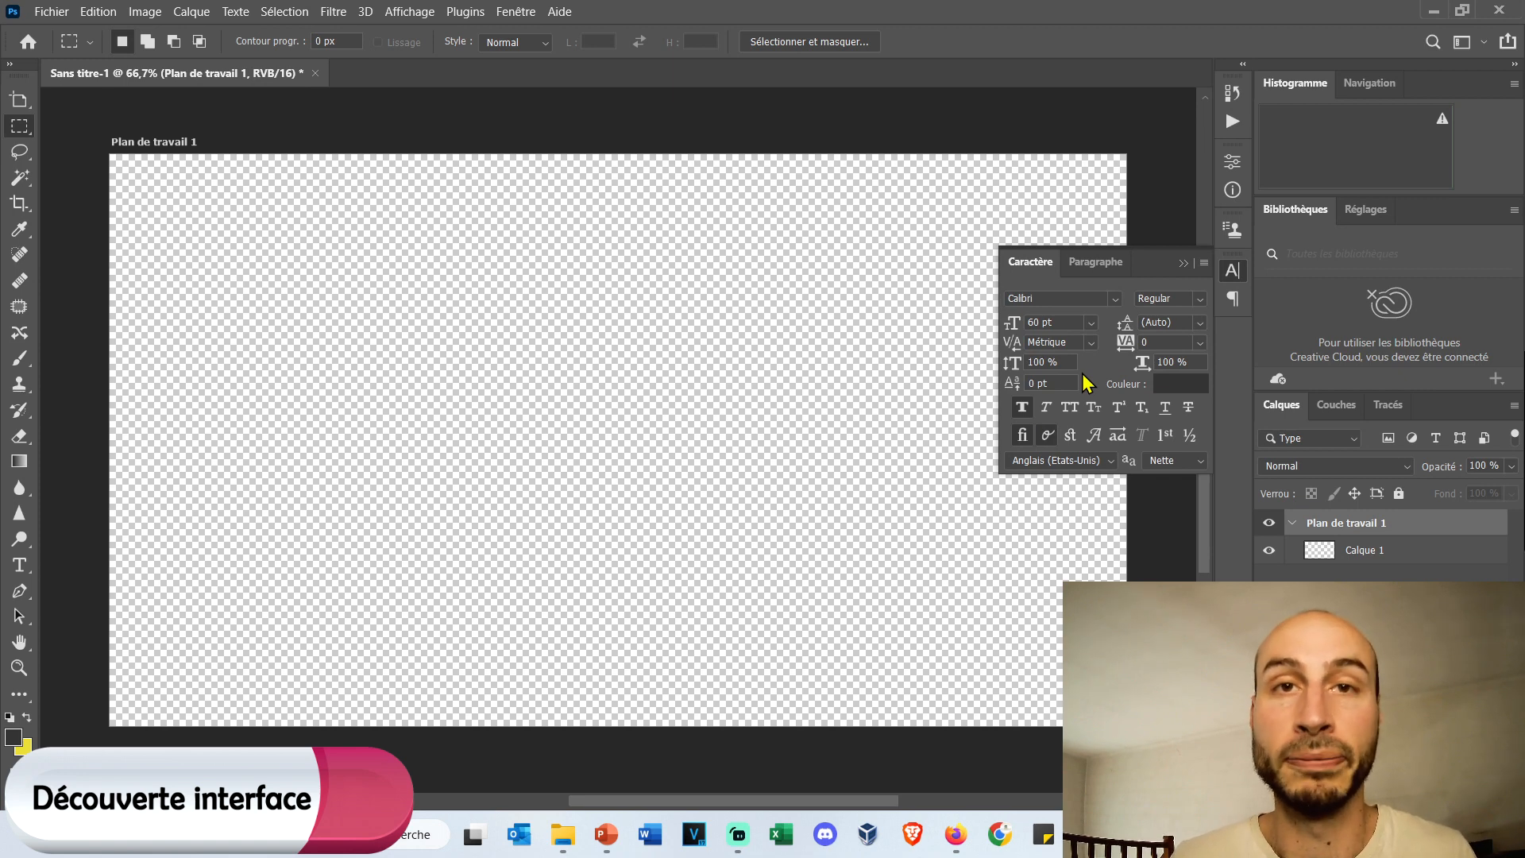
# Close the Caractère settings and rename the layer Calque 1 as fond.
pyautogui.click(1234, 272)
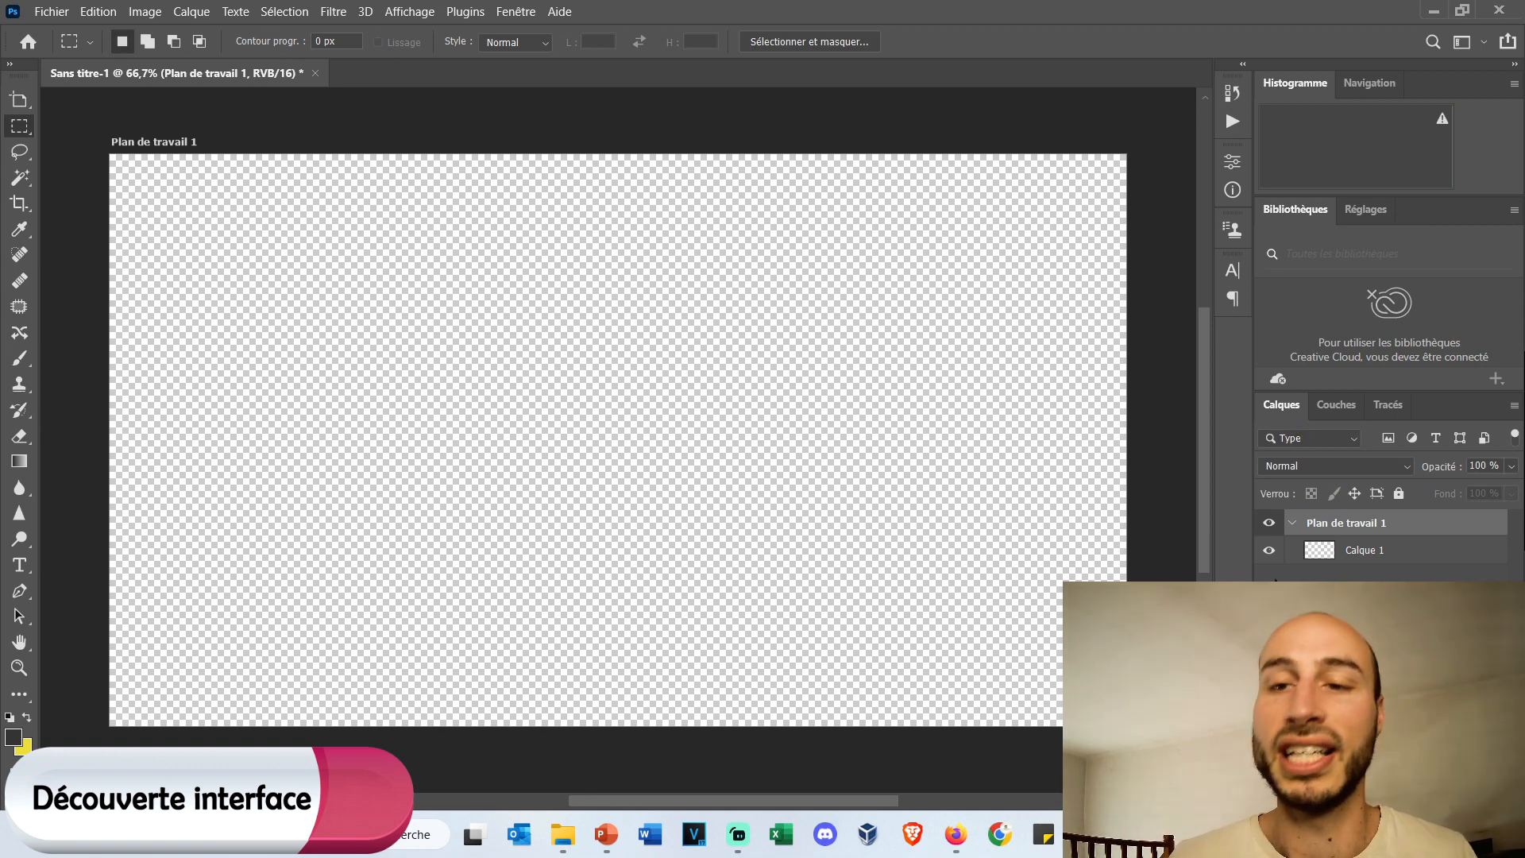
pyautogui.click(1374, 554)
pyautogui.click(1337, 529)
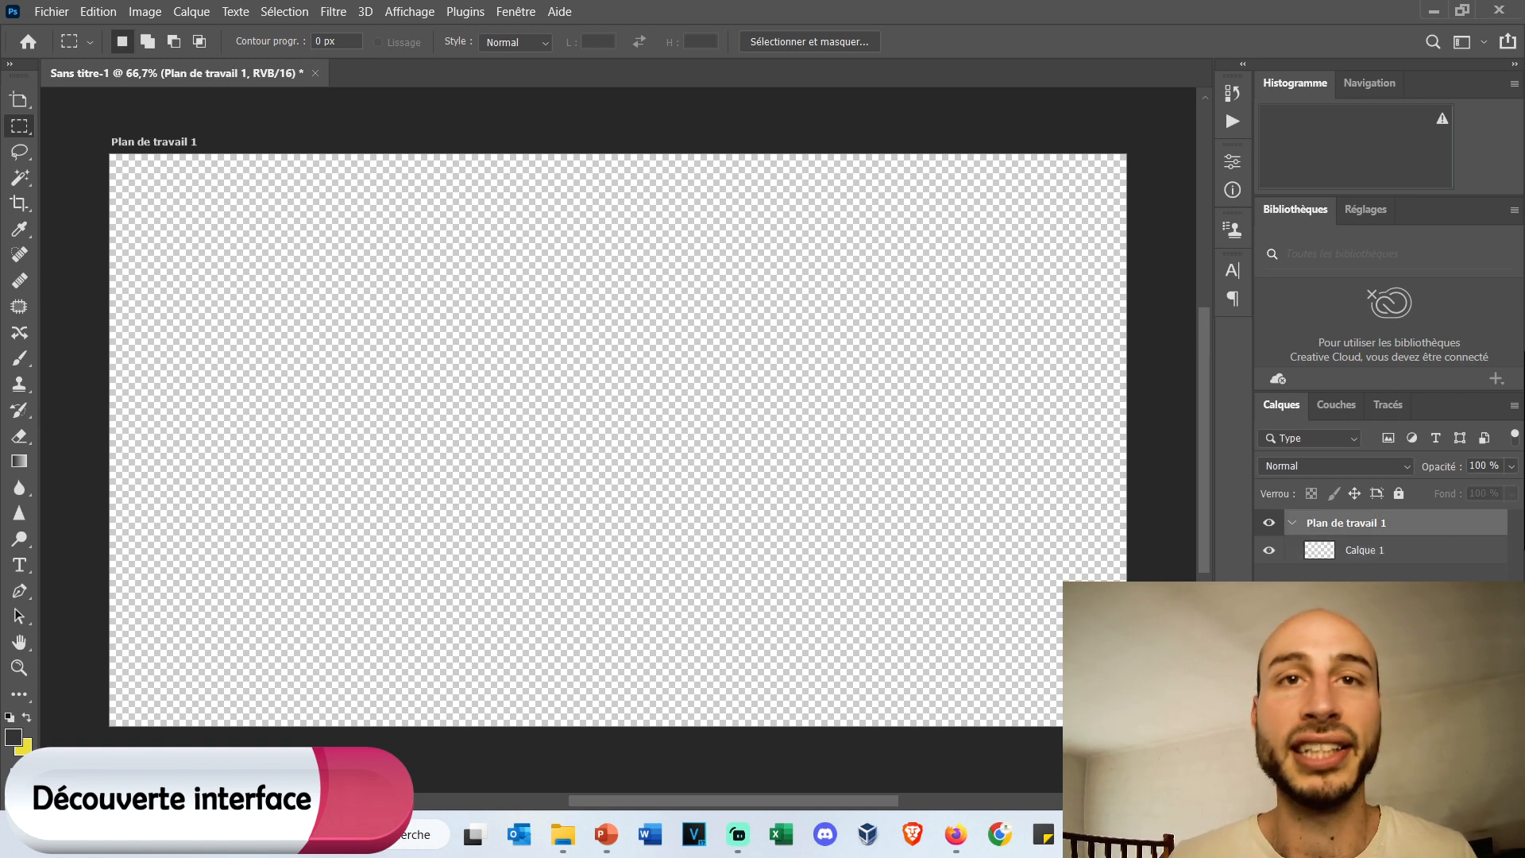
pyautogui.click(1400, 551)
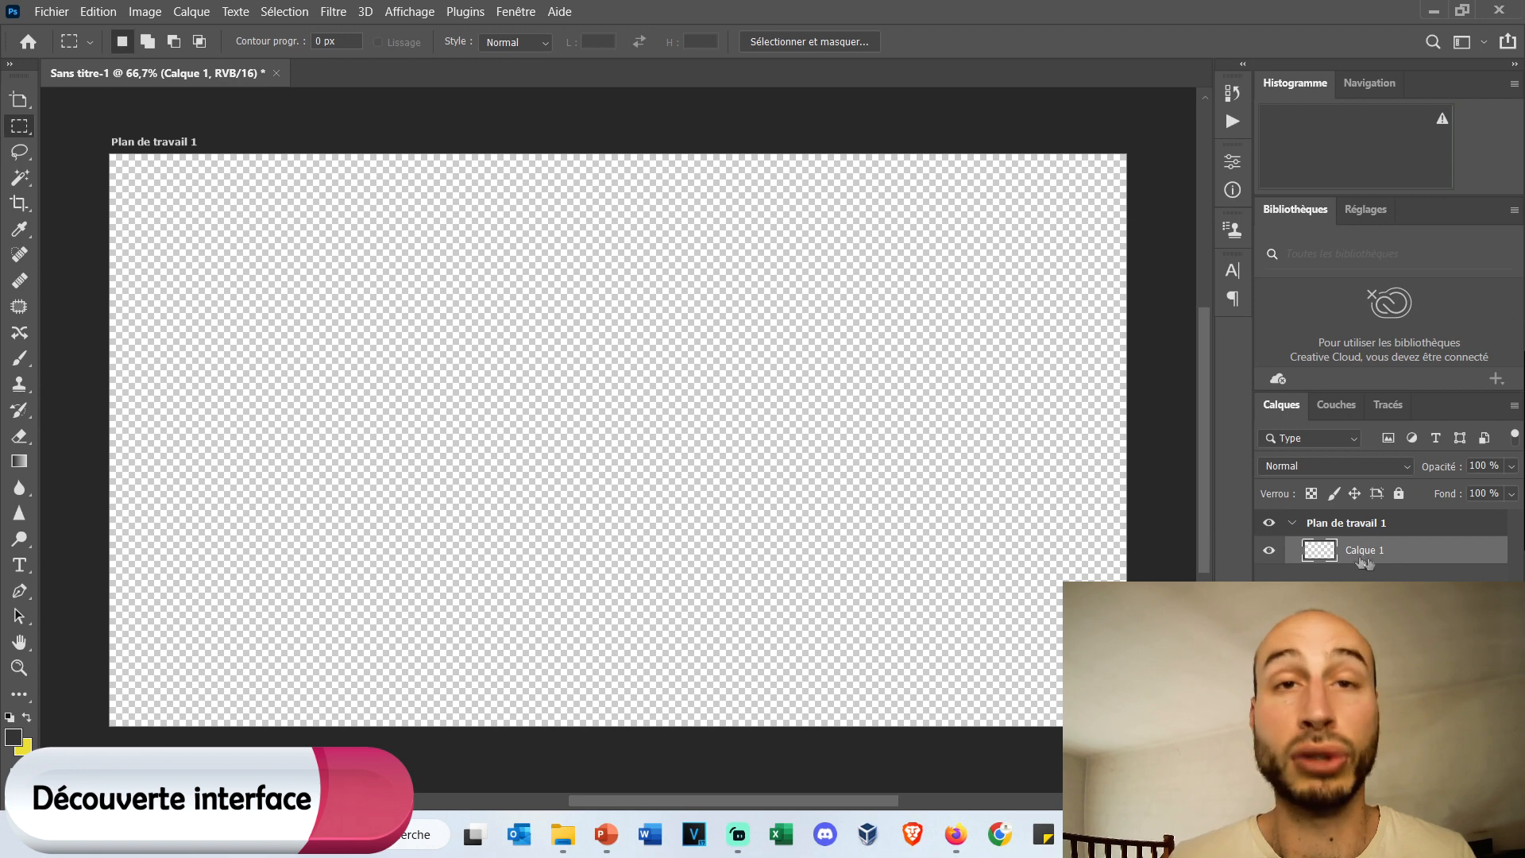
pyautogui.doubleClick(1365, 551)
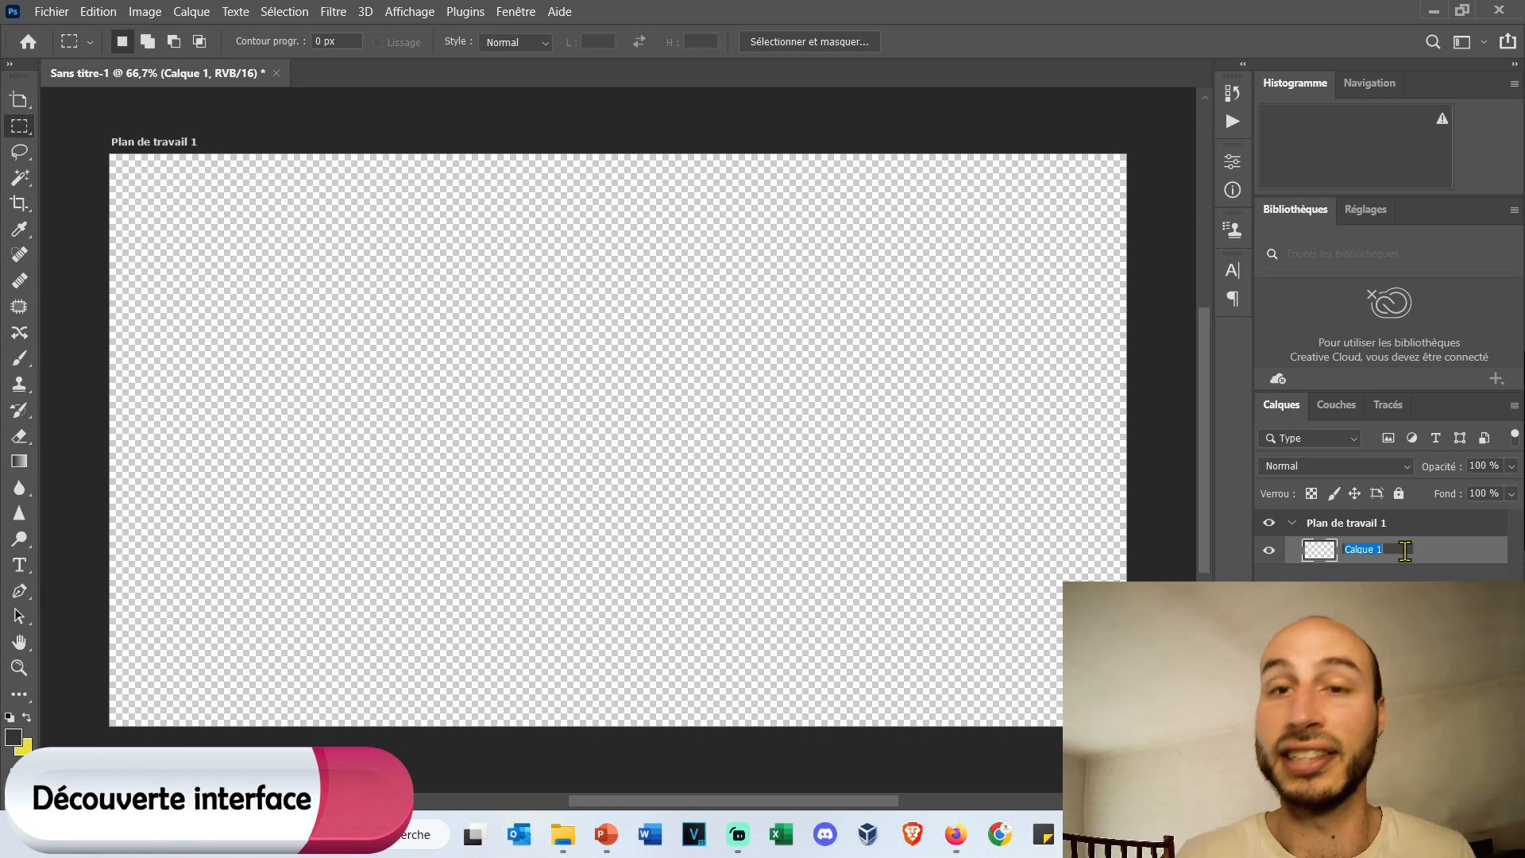
pyautogui.write('fond')
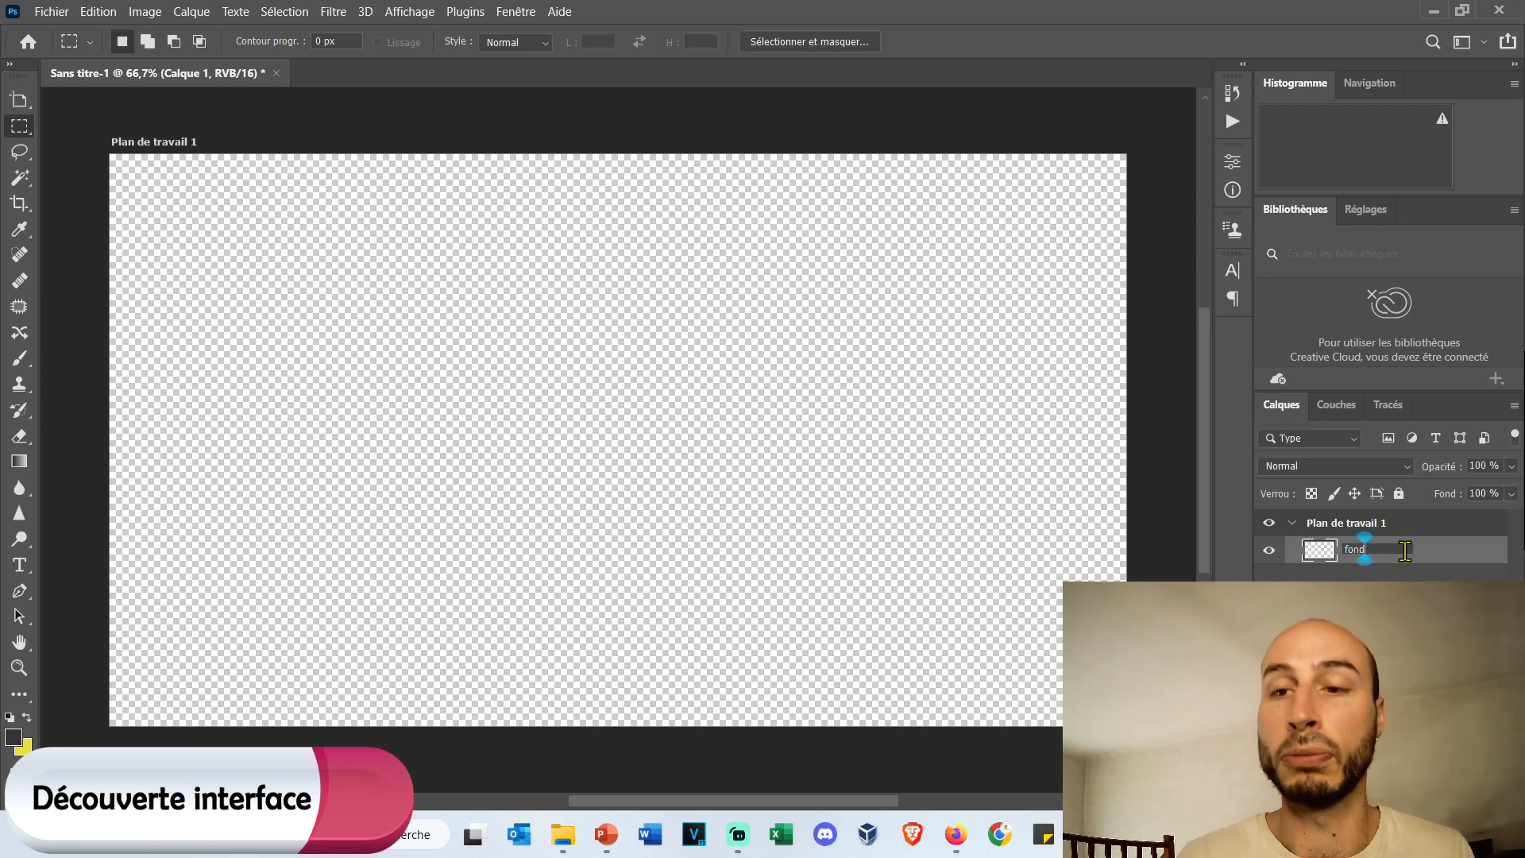
pyautogui.press('Return')
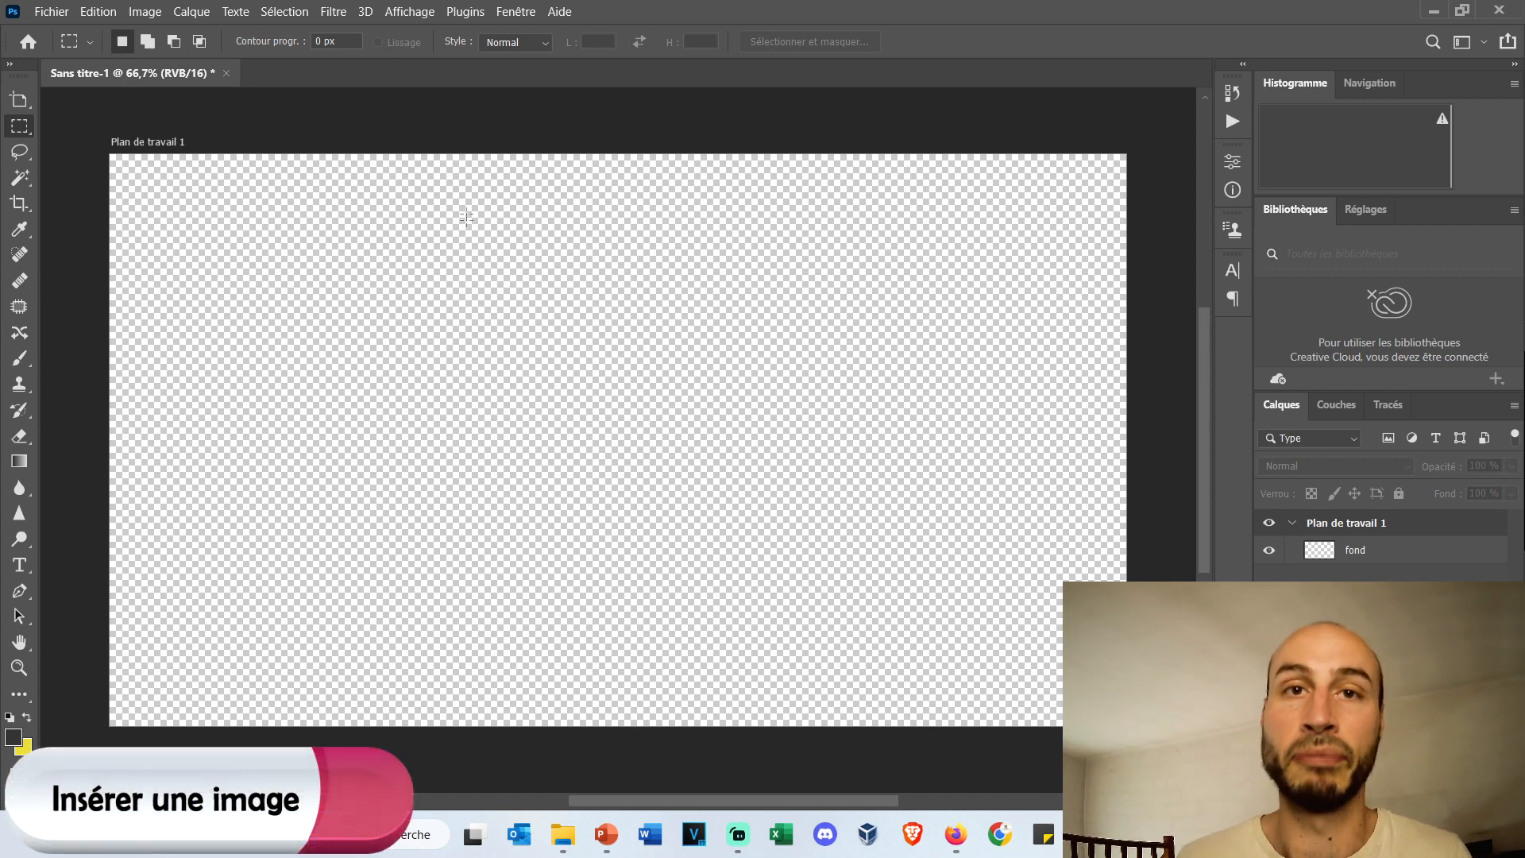
# Place the Pexels beach JPG from the Bureau folder in the document as an embedded image.
pyautogui.click(52, 13)
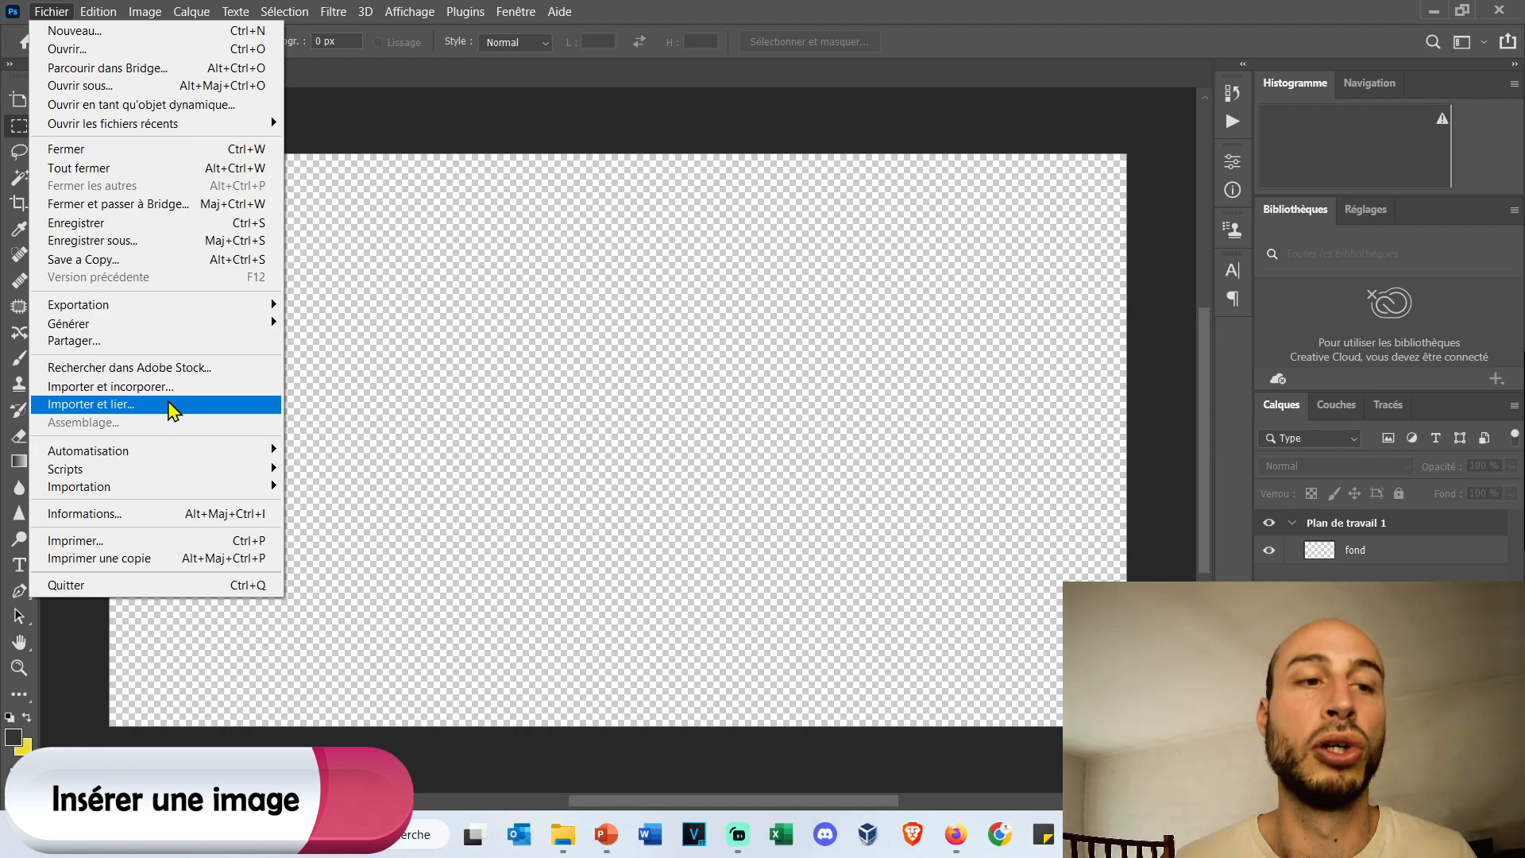
pyautogui.click(179, 386)
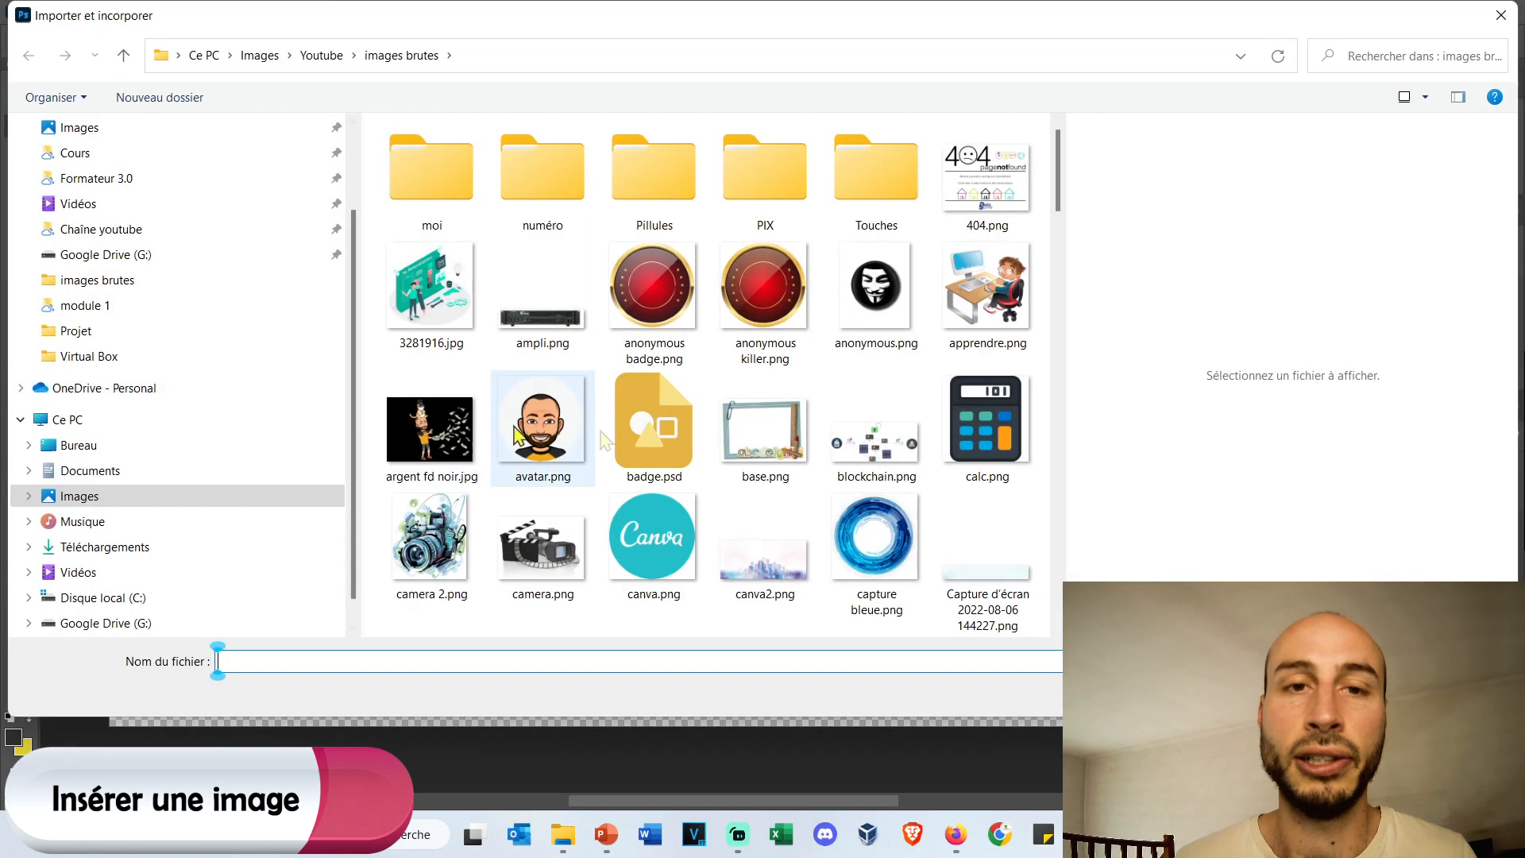
pyautogui.scroll(2, 299, 391)
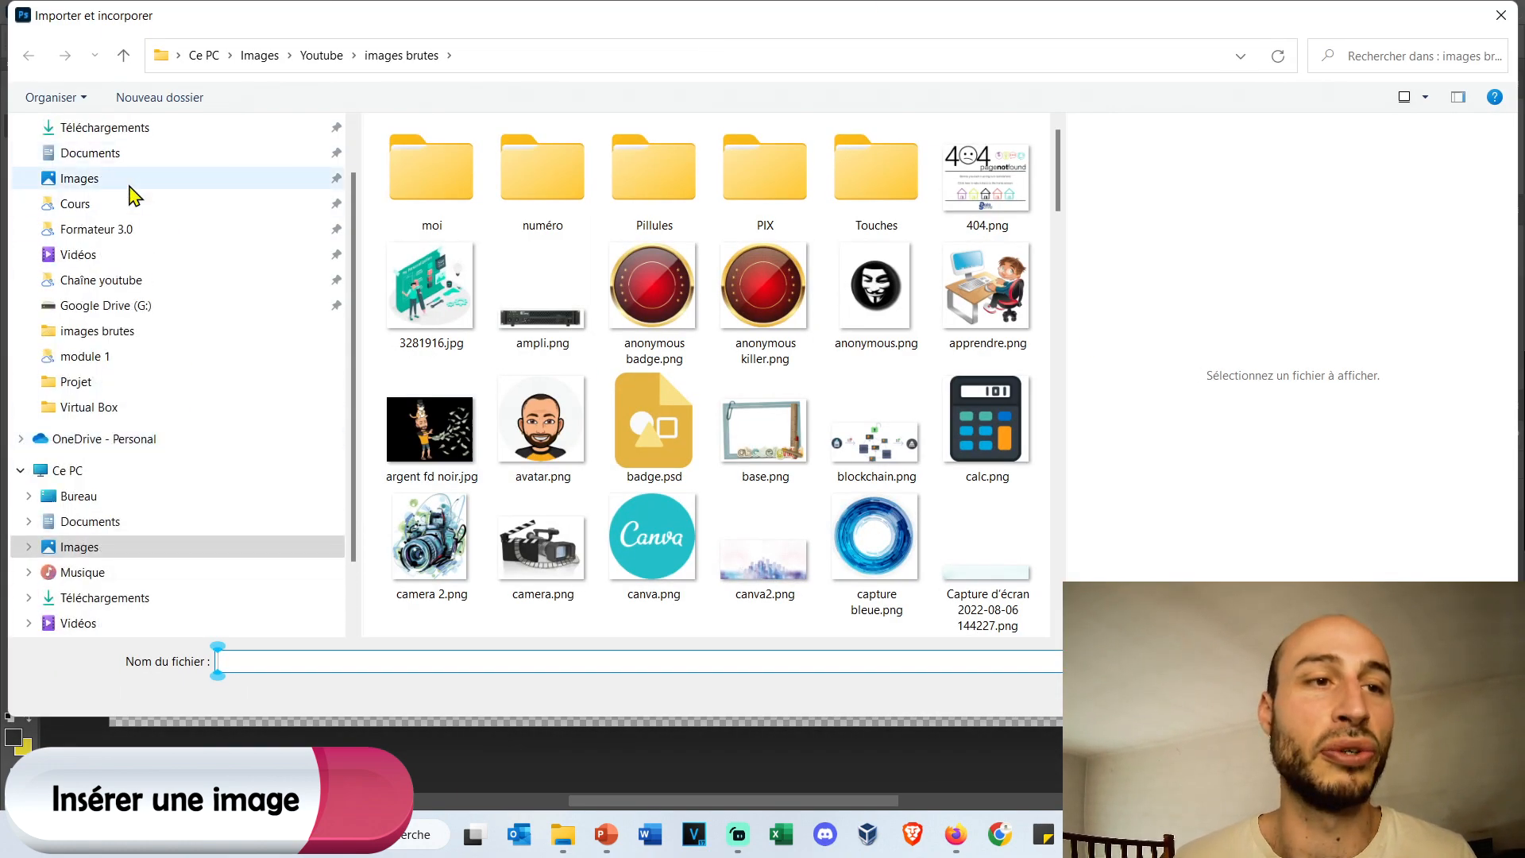
pyautogui.click(111, 496)
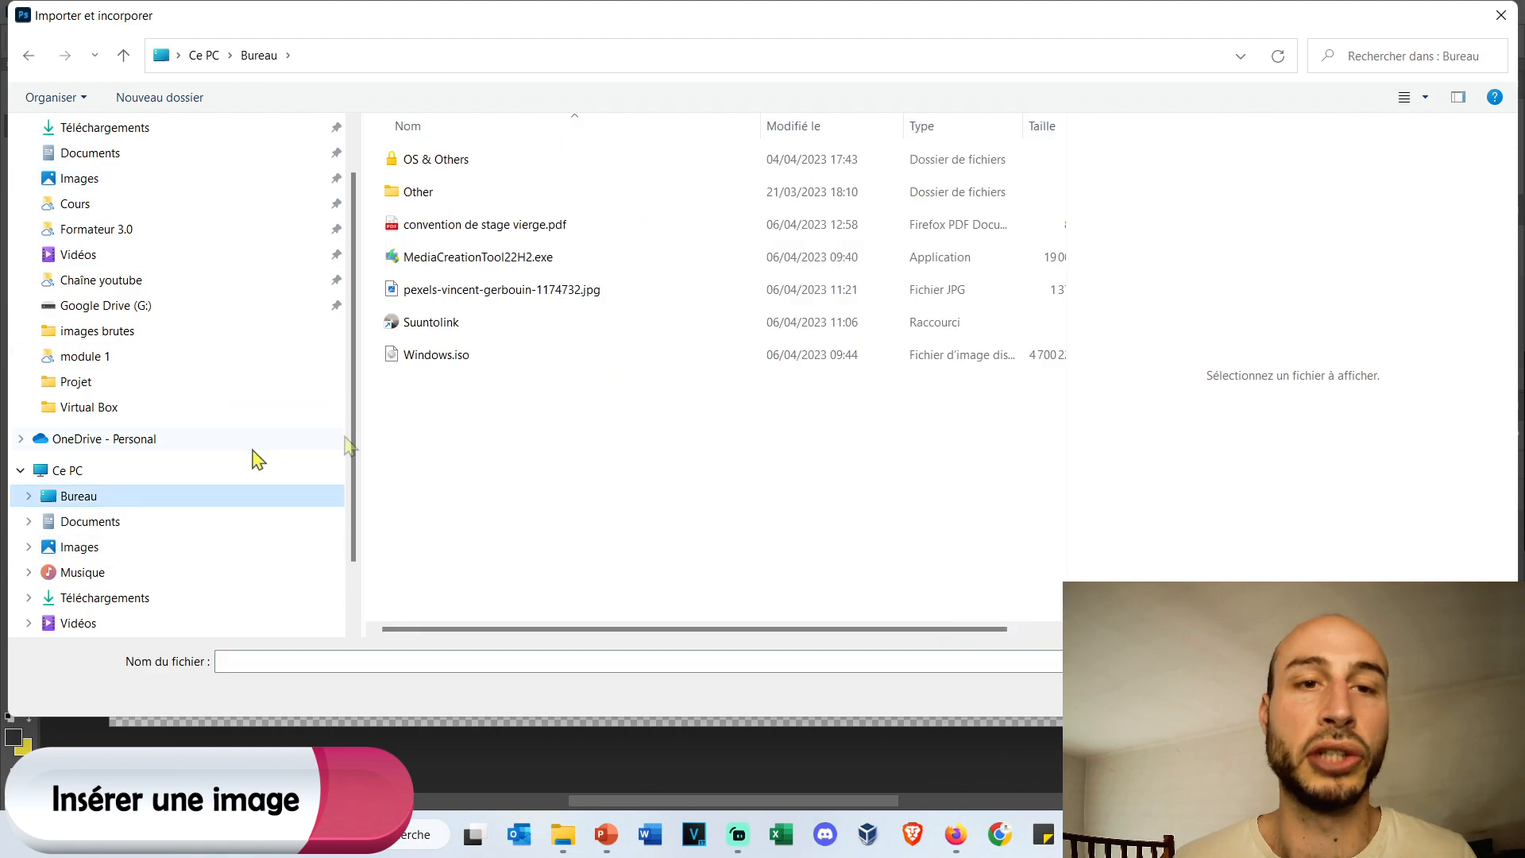
pyautogui.doubleClick(545, 295)
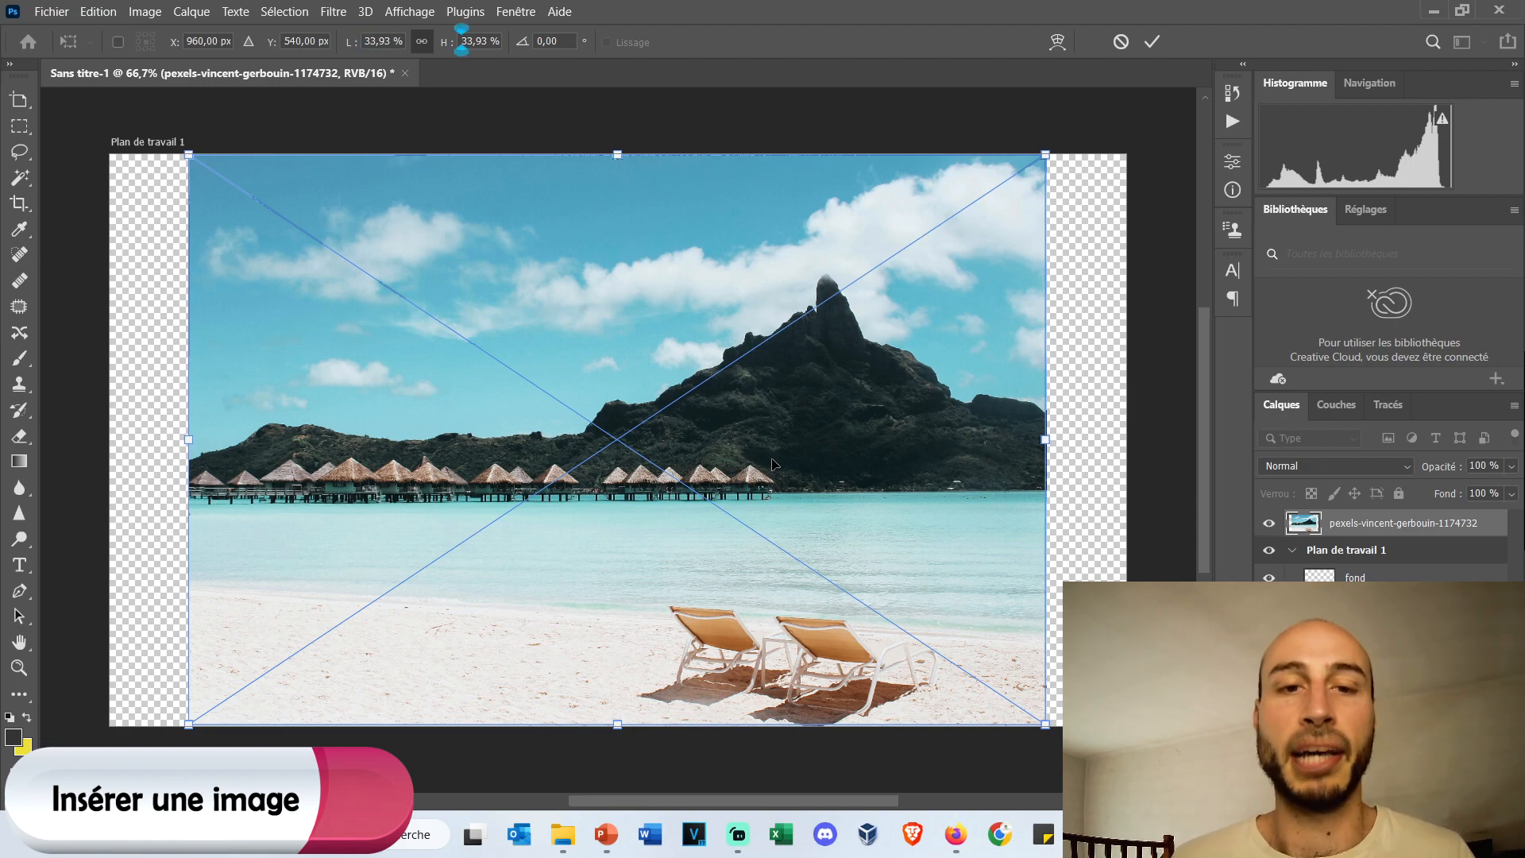
# Reposition the placed beach photo on the artboard and scale it proportionally to about 35.4%.
pyautogui.moveTo(698, 571); pyautogui.dragTo(657, 484)
pyautogui.moveTo(361, 352); pyautogui.dragTo(524, 306)
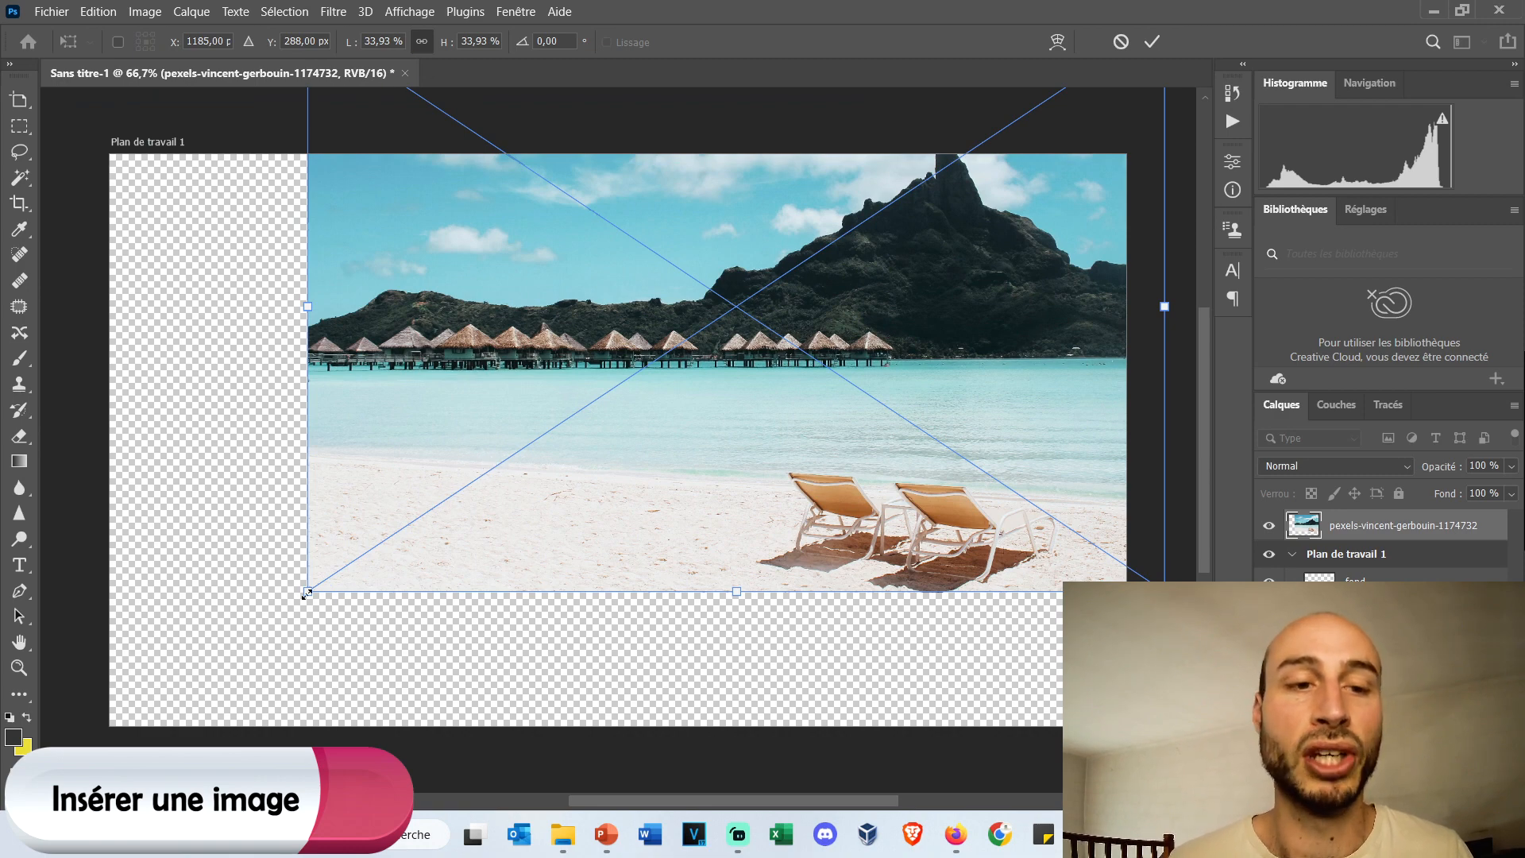
pyautogui.moveTo(306, 593); pyautogui.dragTo(269, 616)
pyautogui.moveTo(719, 494); pyautogui.dragTo(541, 545)
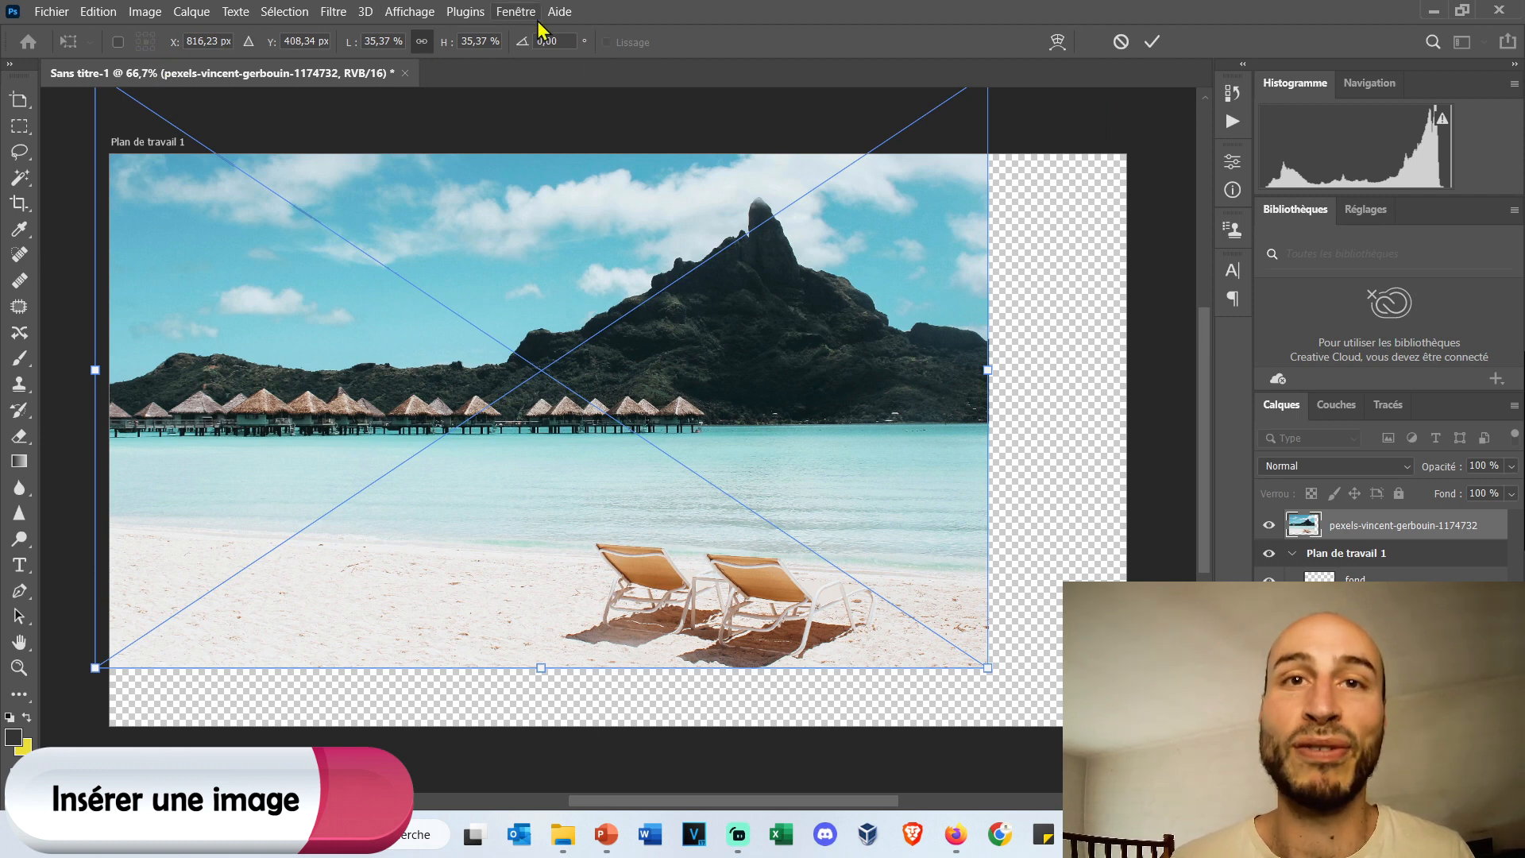
# Unlock the photo's proportions, try to shrink it freely to about 19% wide and 20% high, and undo the resize.
pyautogui.click(425, 45)
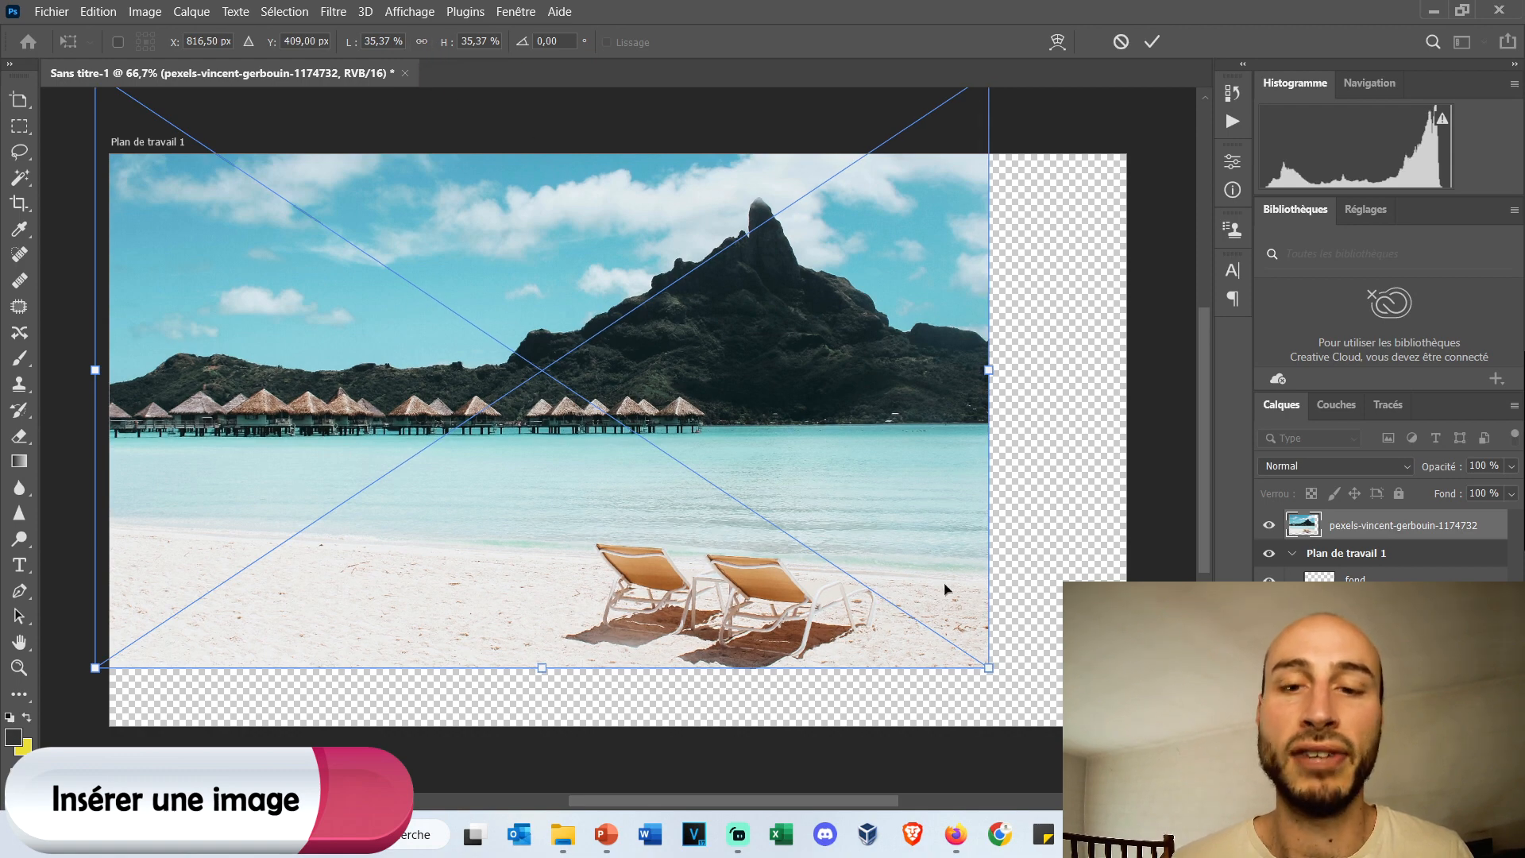
pyautogui.moveTo(989, 676); pyautogui.dragTo(576, 413)
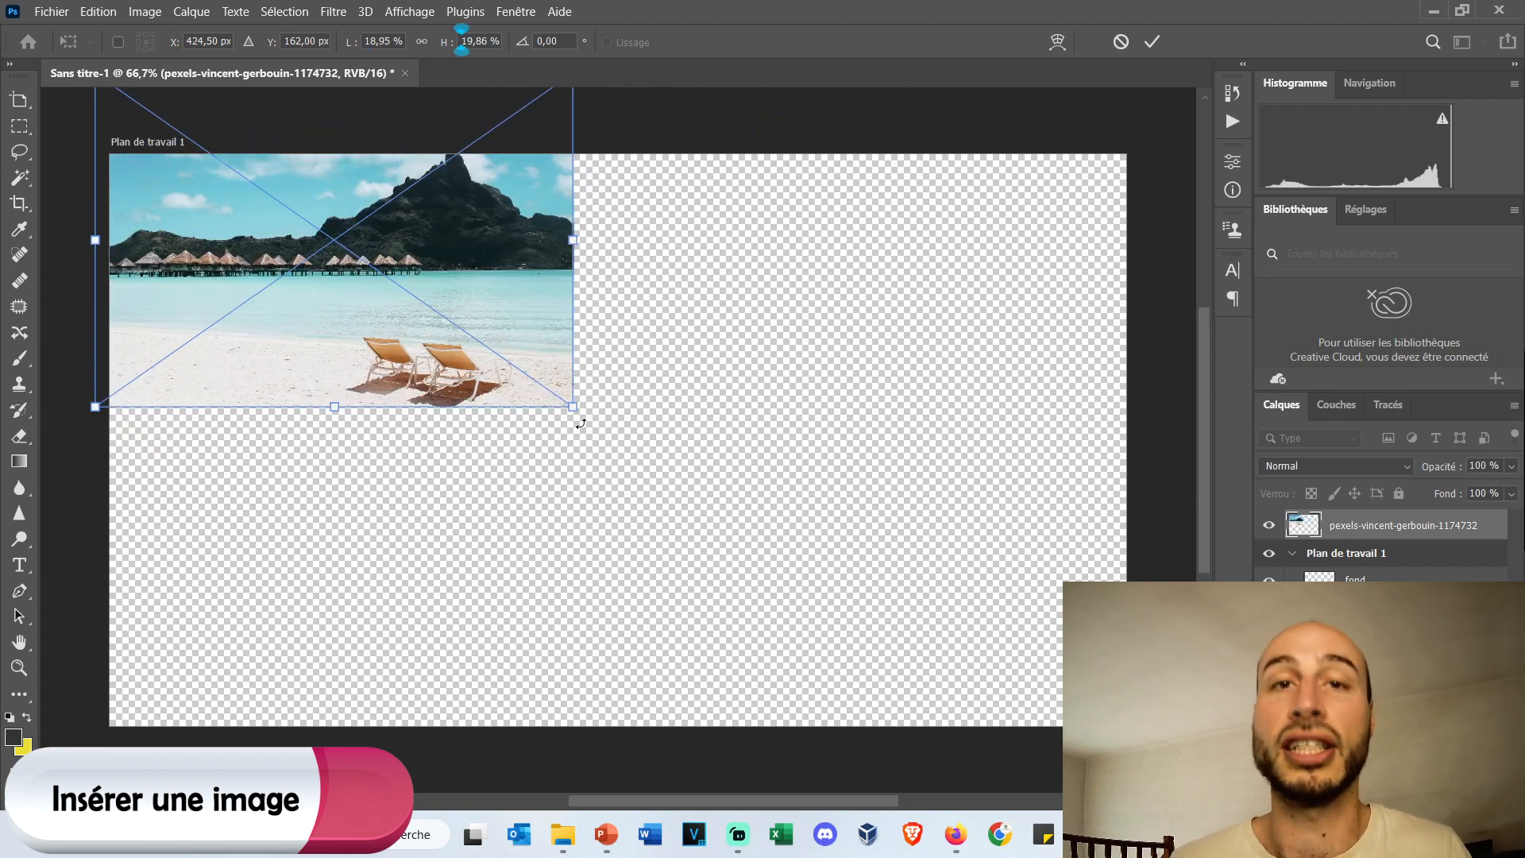
pyautogui.hotkey('ctrl', 'z')
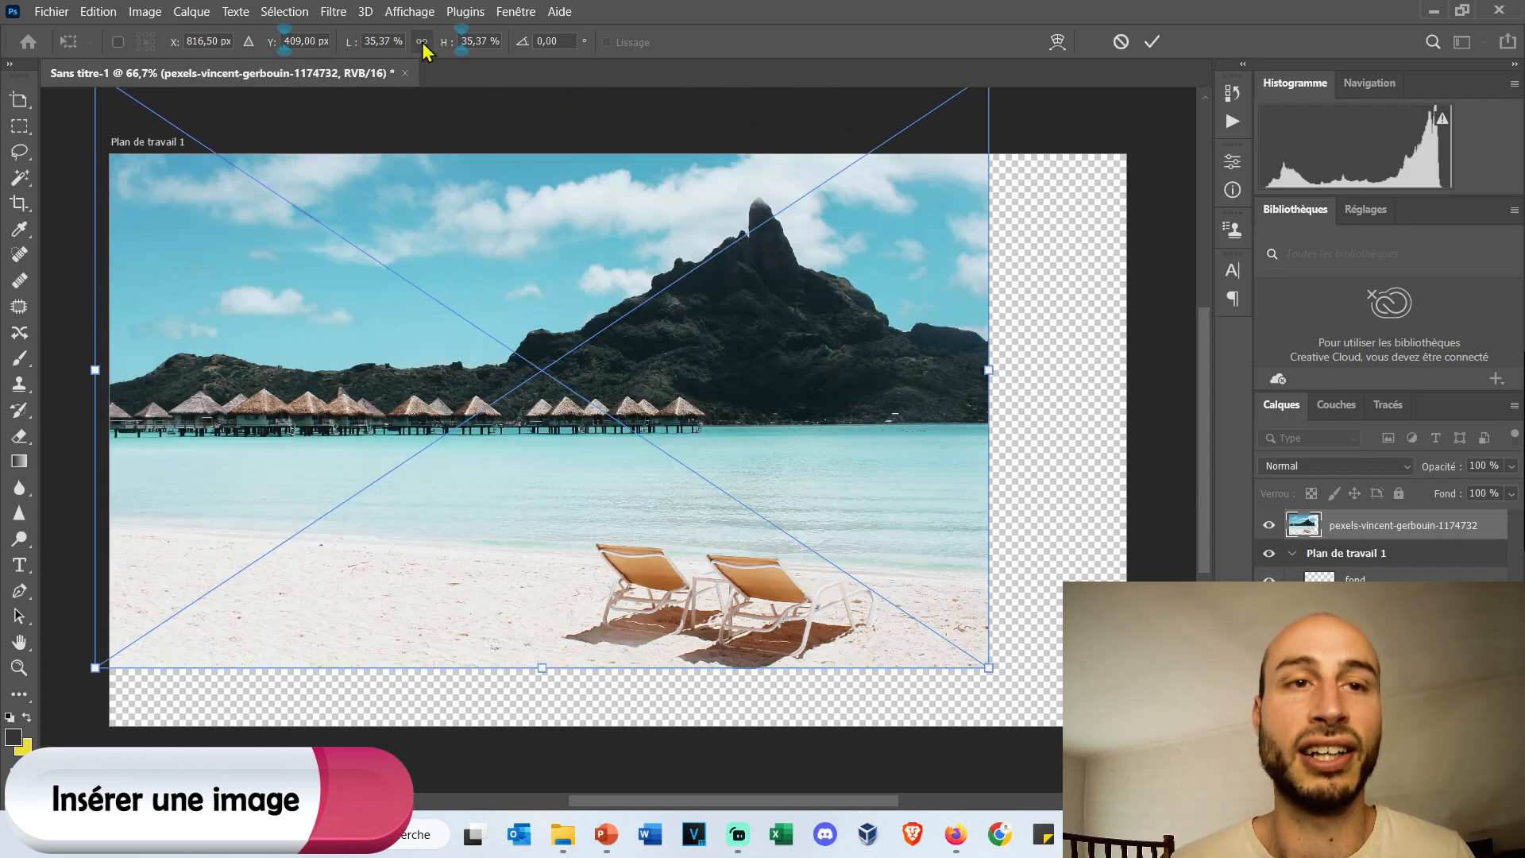
# Scale the photo proportionally to about 40.9%, position it to cover the whole artboard, and apply the transformation.
pyautogui.moveTo(619, 312)
pyautogui.mouseDown()
pyautogui.moveTo(592, 274)
pyautogui.moveTo(634, 304)
pyautogui.moveTo(634, 324)
pyautogui.mouseUp()
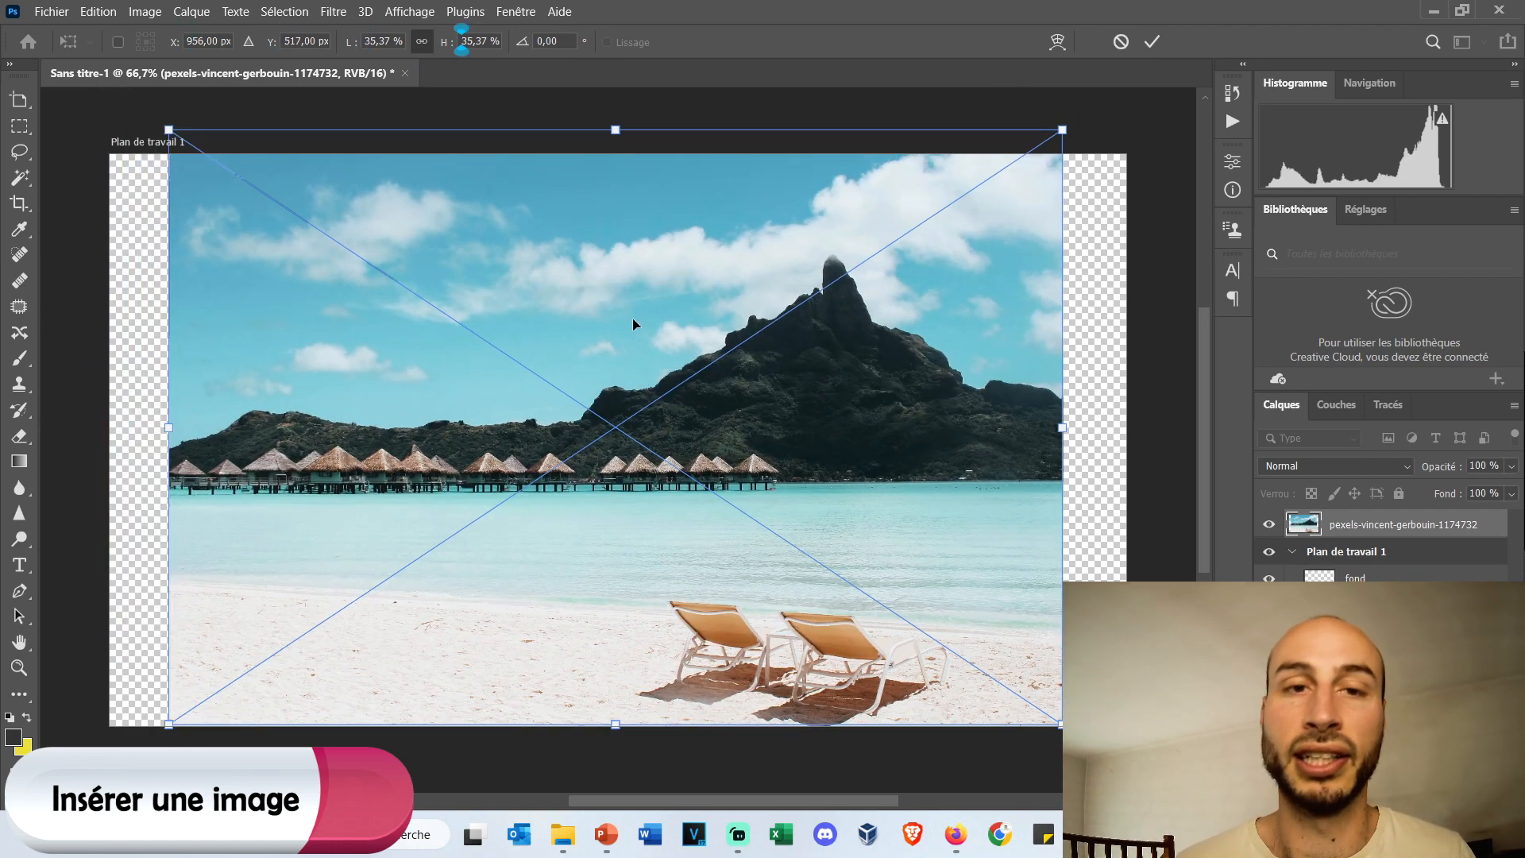
pyautogui.moveTo(829, 425); pyautogui.dragTo(757, 401)
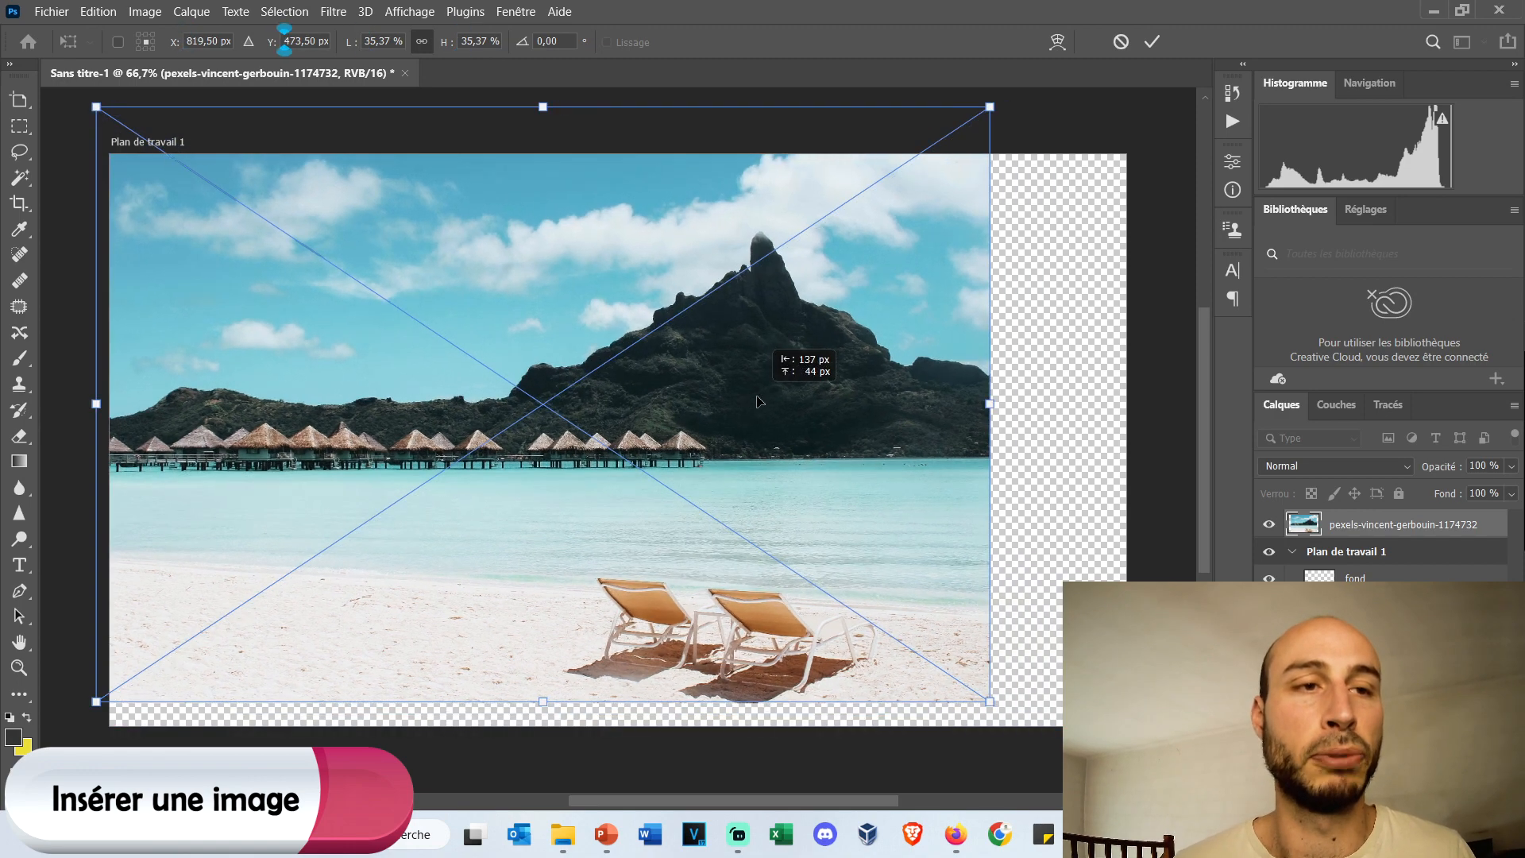
pyautogui.moveTo(990, 702); pyautogui.dragTo(1125, 795)
pyautogui.moveTo(998, 596); pyautogui.dragTo(992, 516)
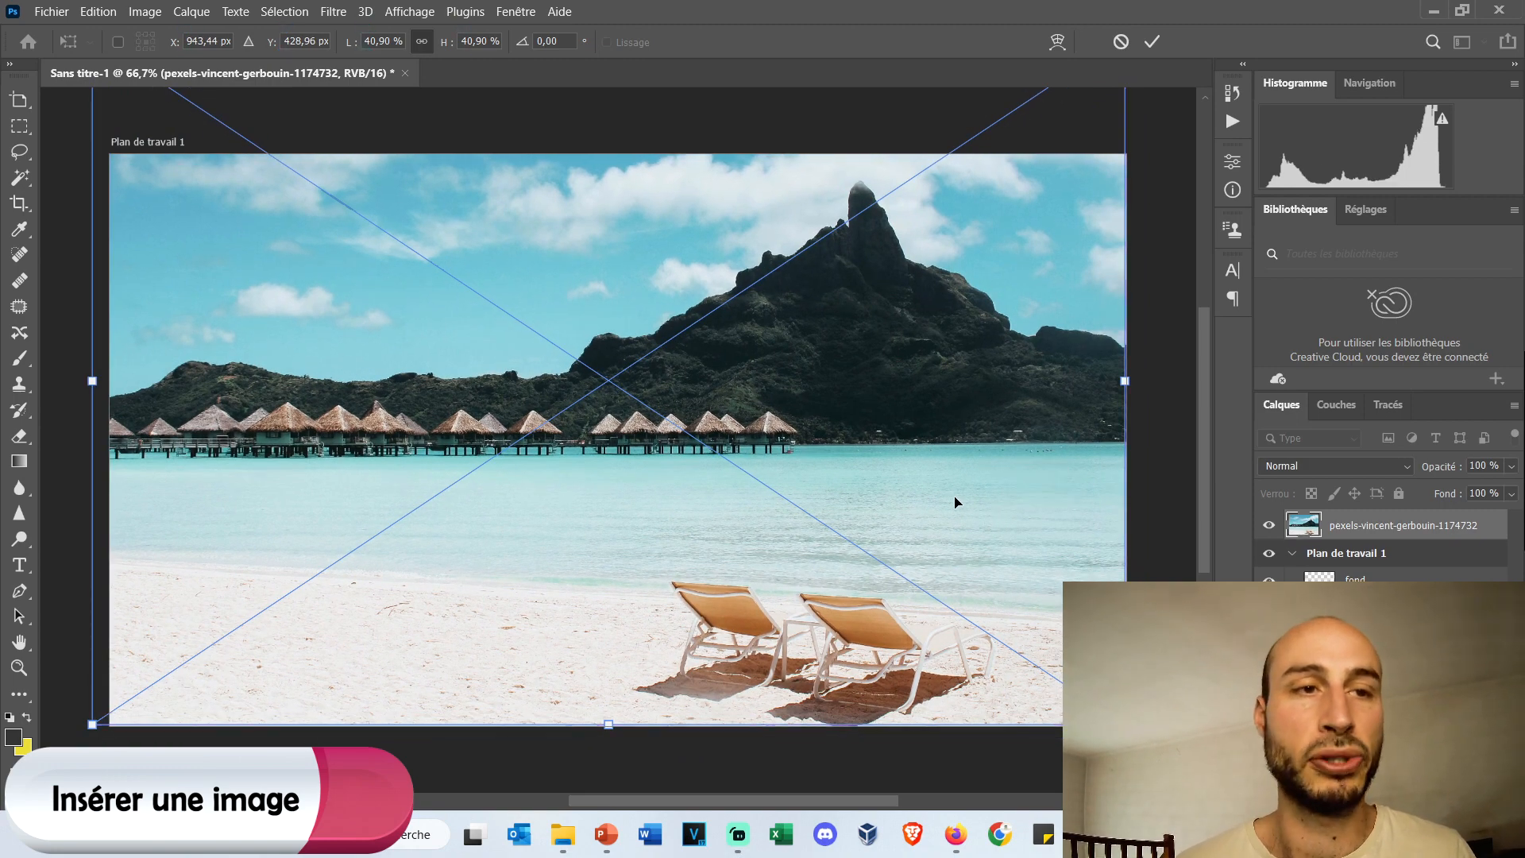
pyautogui.press('Return')
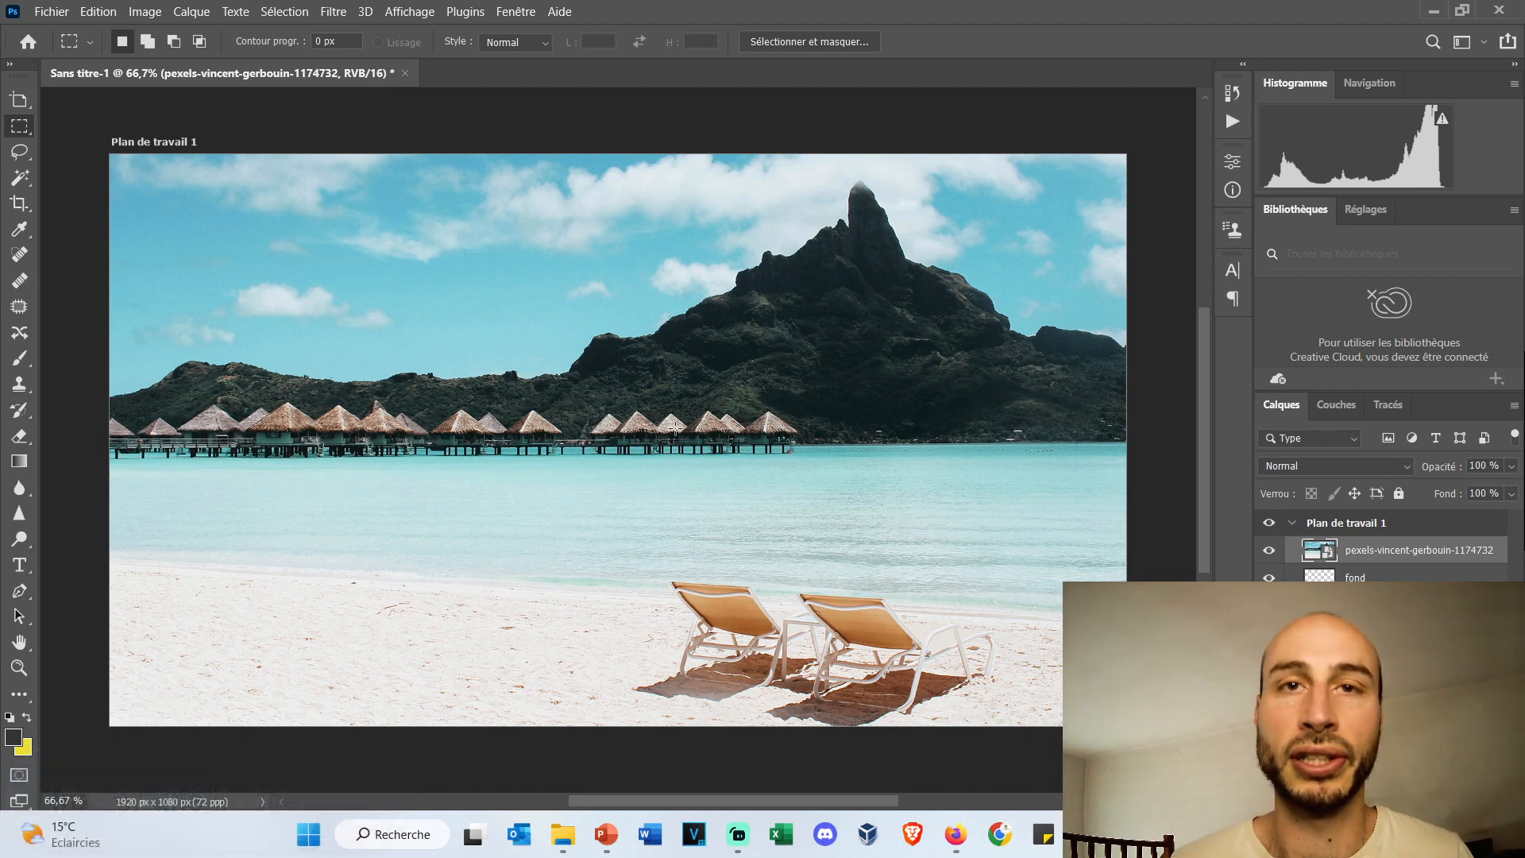
# Rename the placed photo's layer as image.
pyautogui.doubleClick(1368, 551)
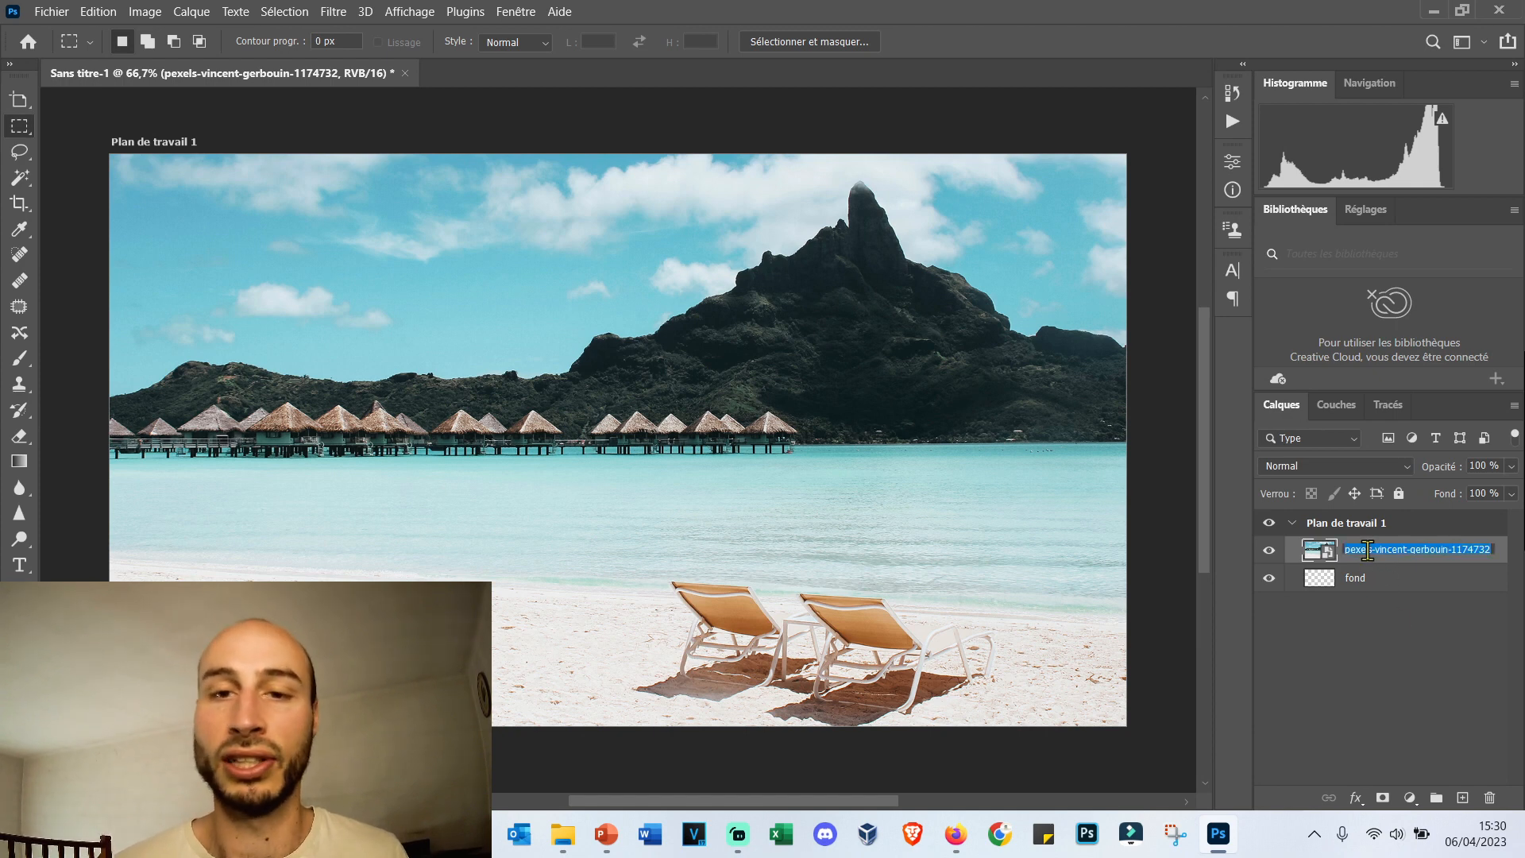
pyautogui.write('imag')
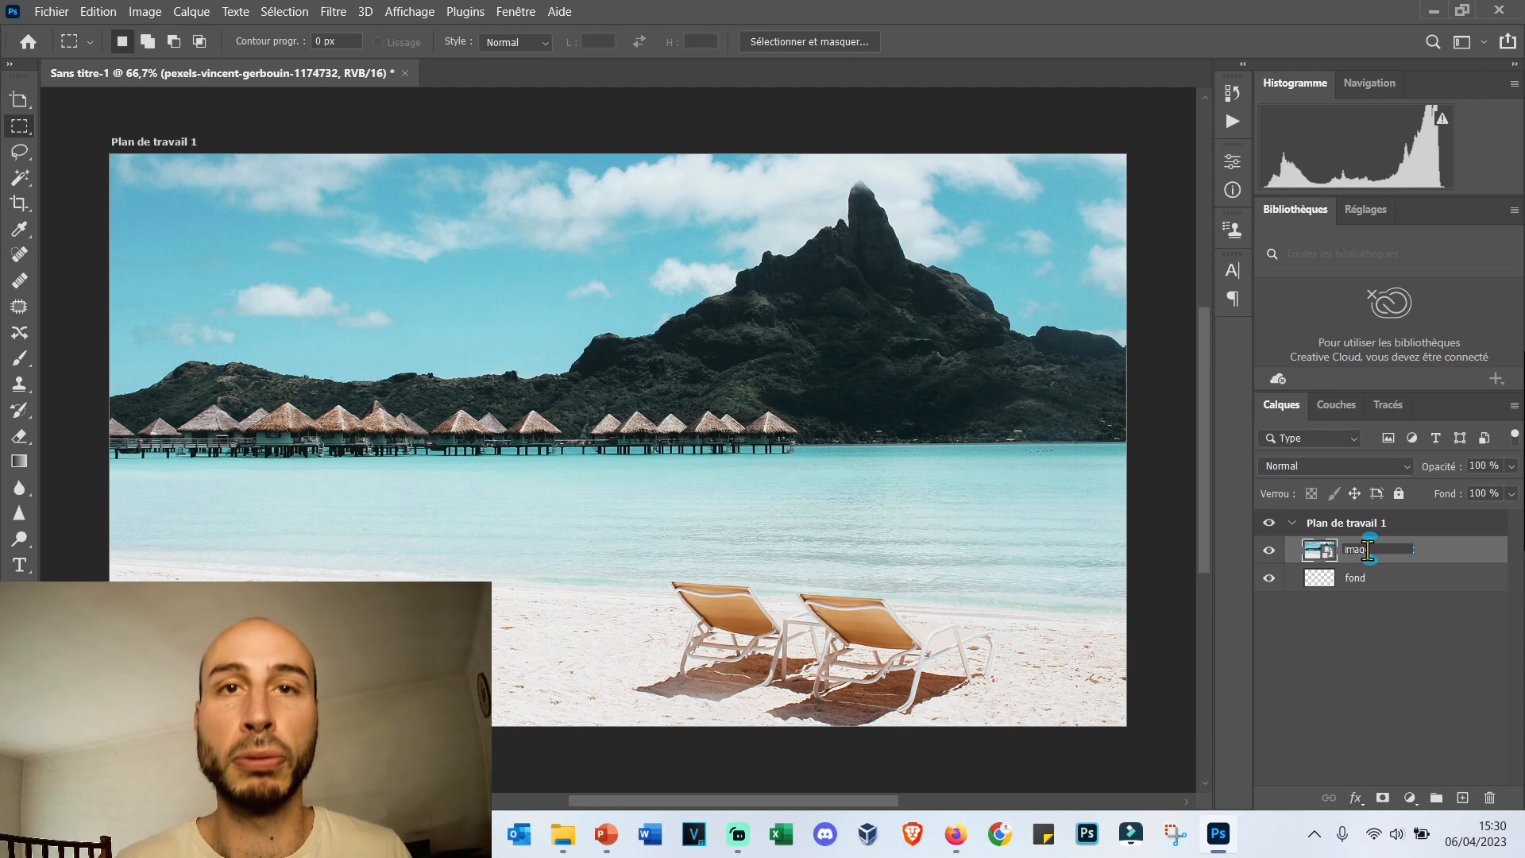
pyautogui.write('e')
pyautogui.press('Return')
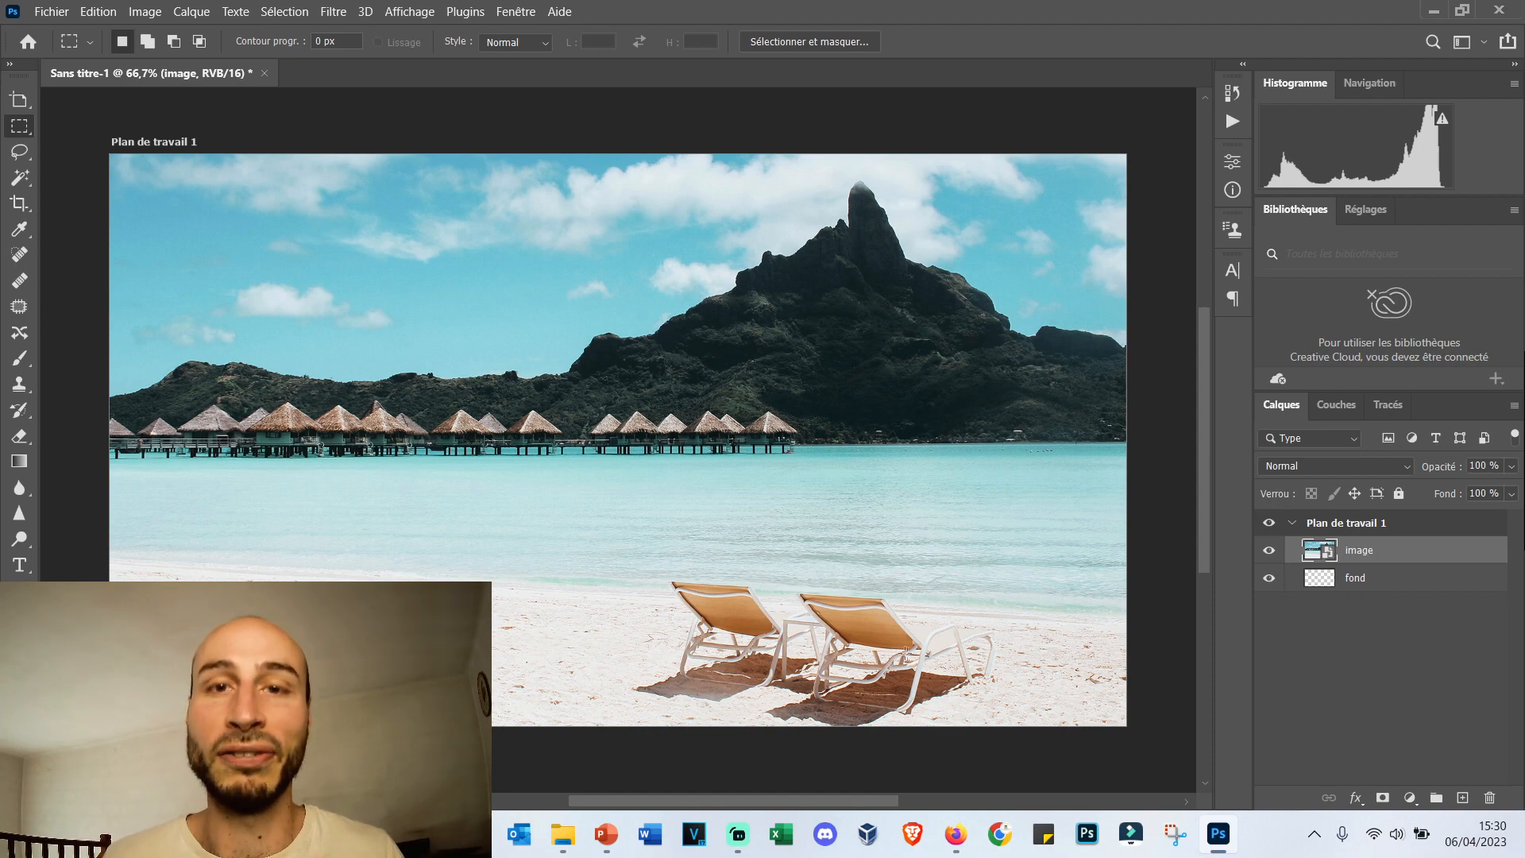
# Switch to Firefox and examine the free image sites Pixabay, Pexels, freepng.fr and icon-icons.com.
pyautogui.click(955, 833)
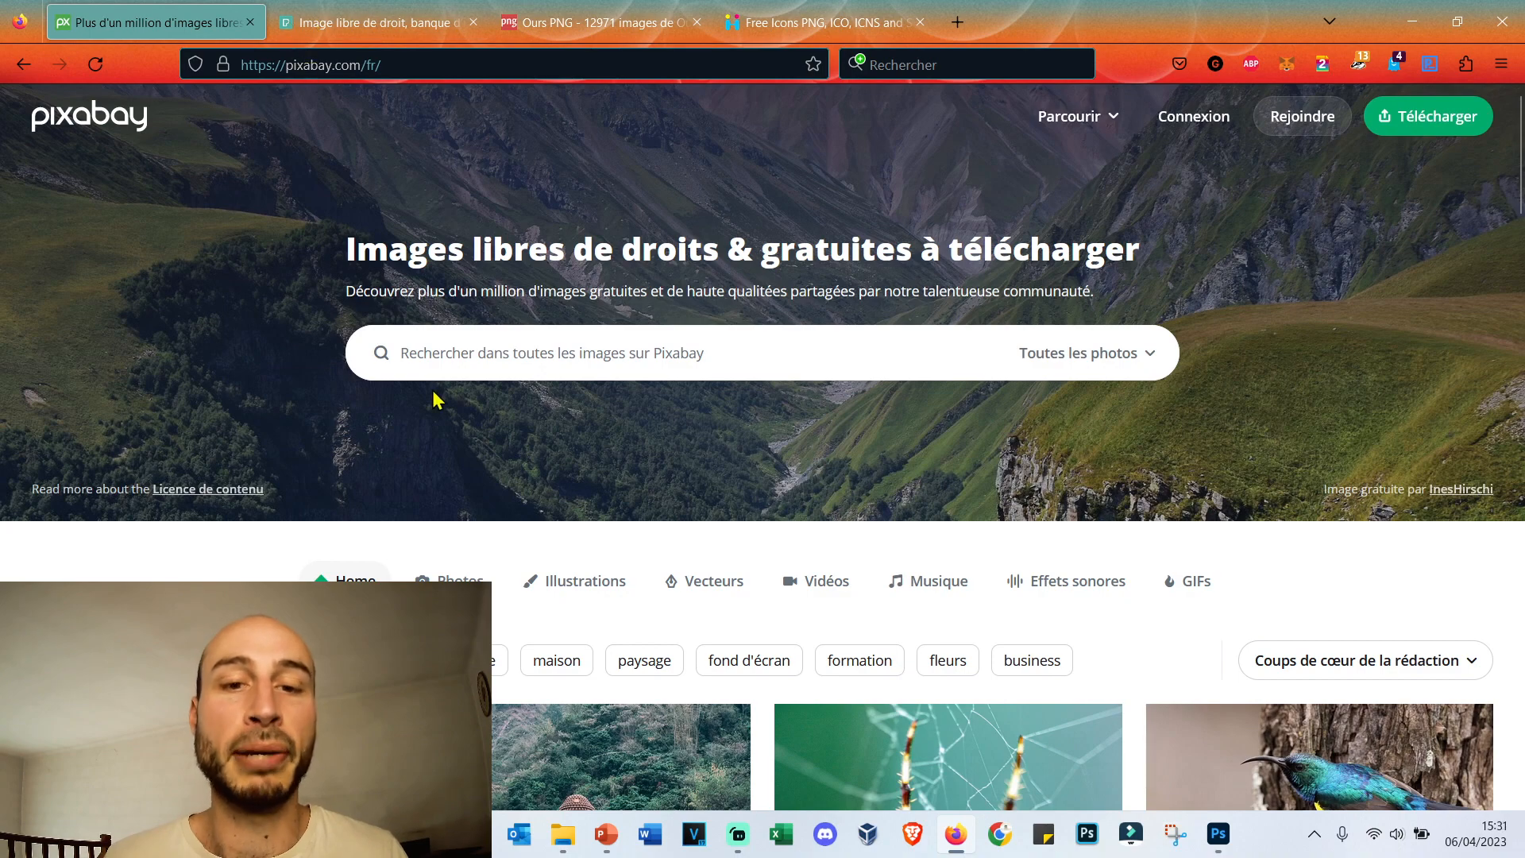
pyautogui.scroll(-10, 558, 524)
pyautogui.scroll(10, 560, 542)
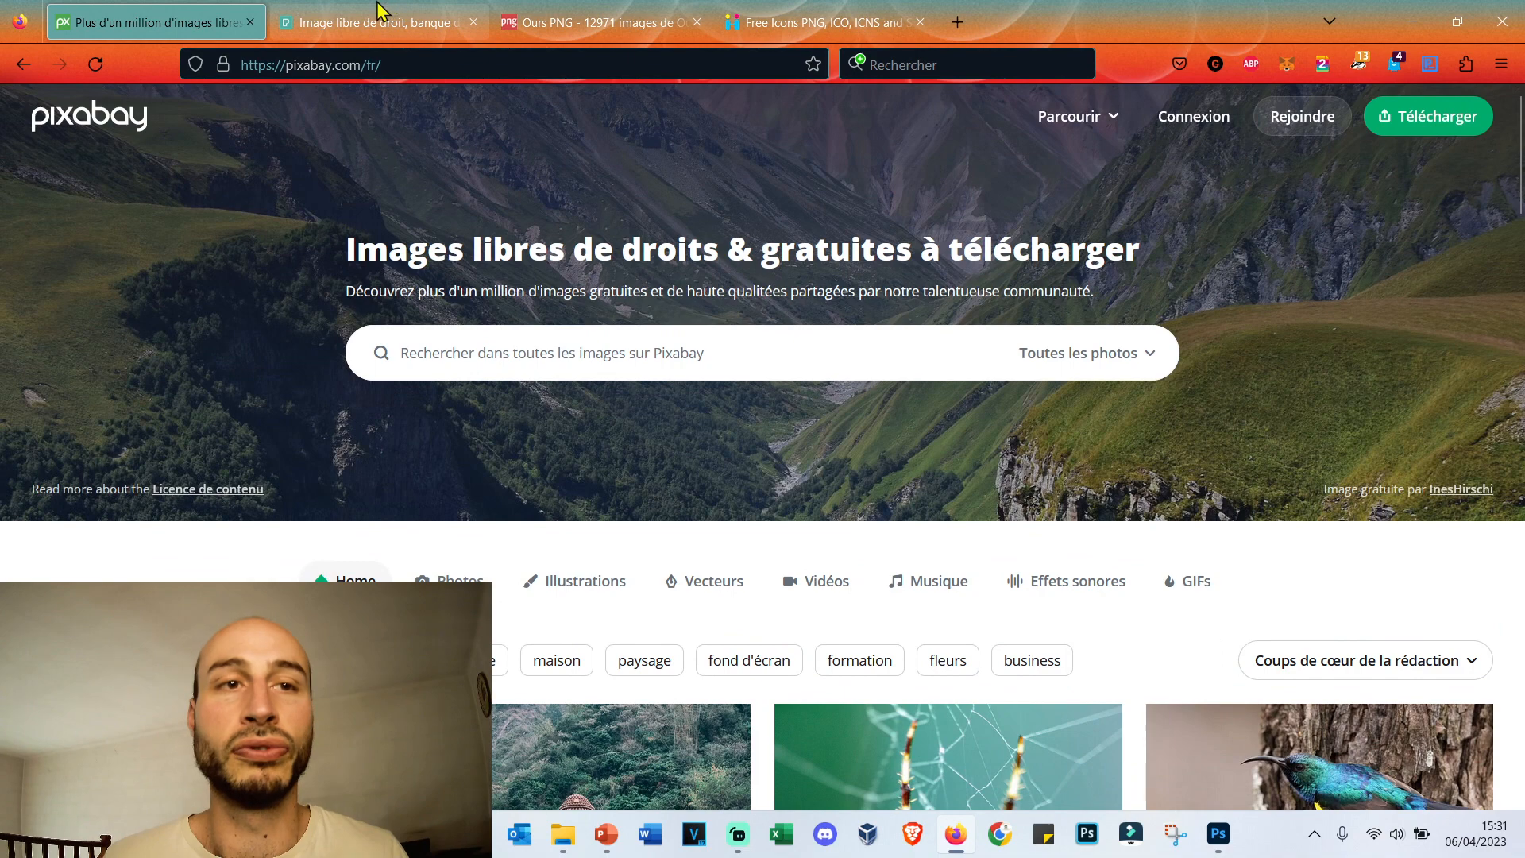
pyautogui.click(380, 16)
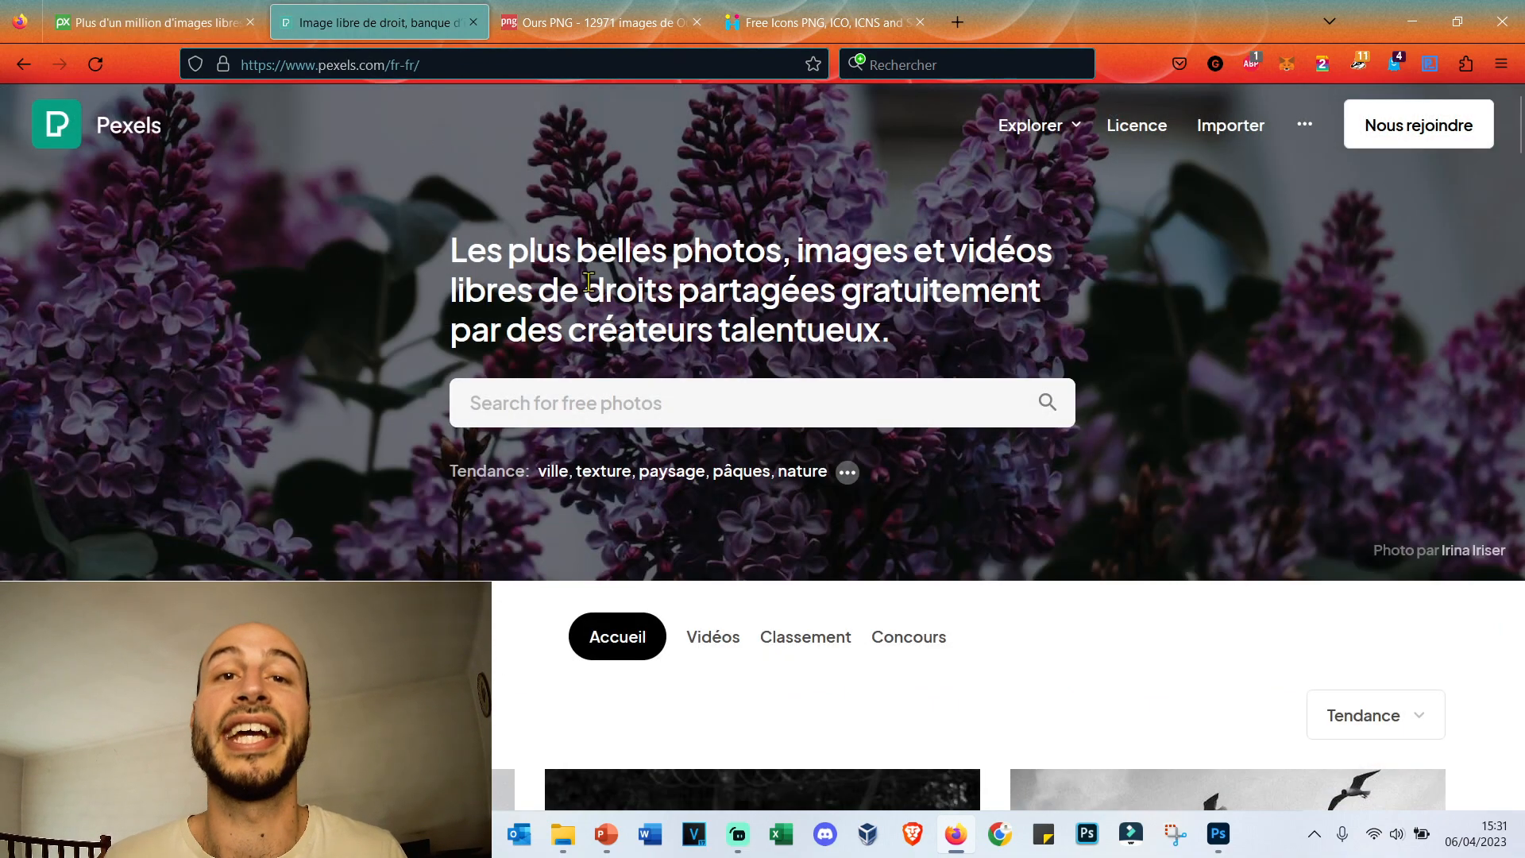
pyautogui.click(597, 22)
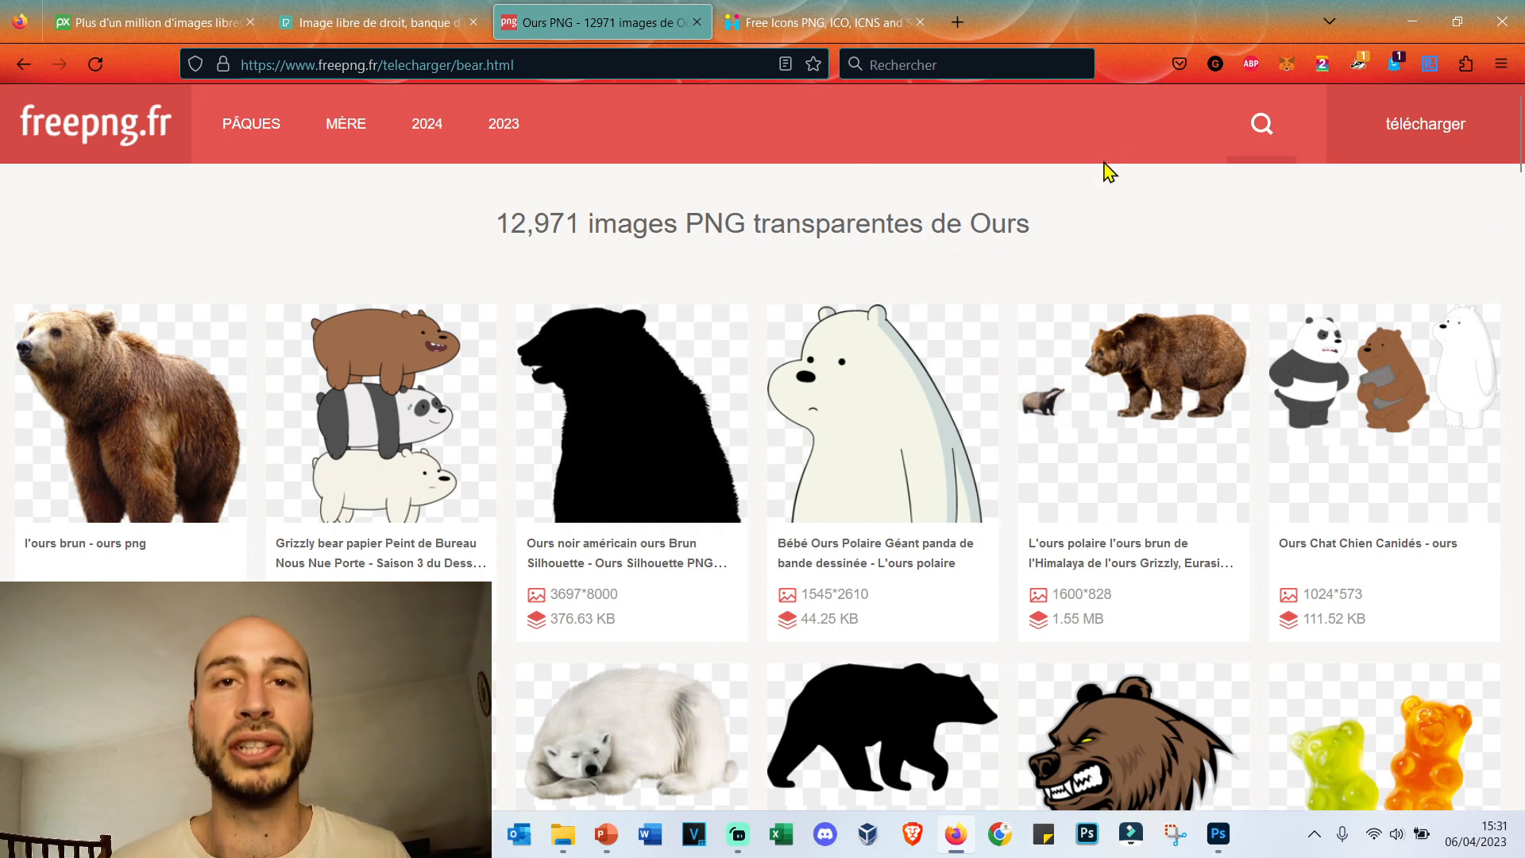
pyautogui.click(826, 22)
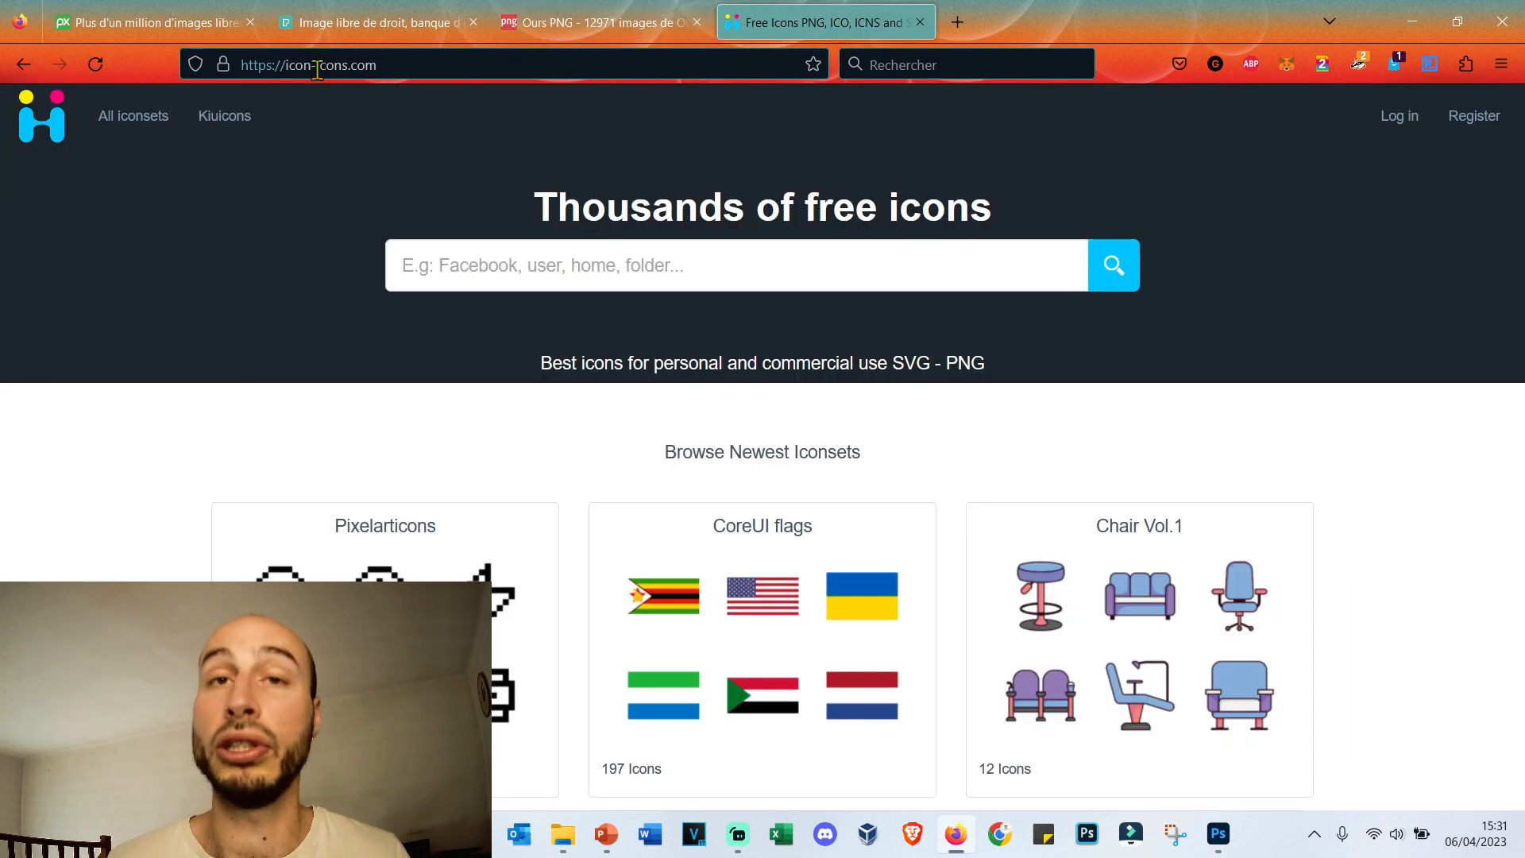
pyautogui.scroll(-10, 703, 289)
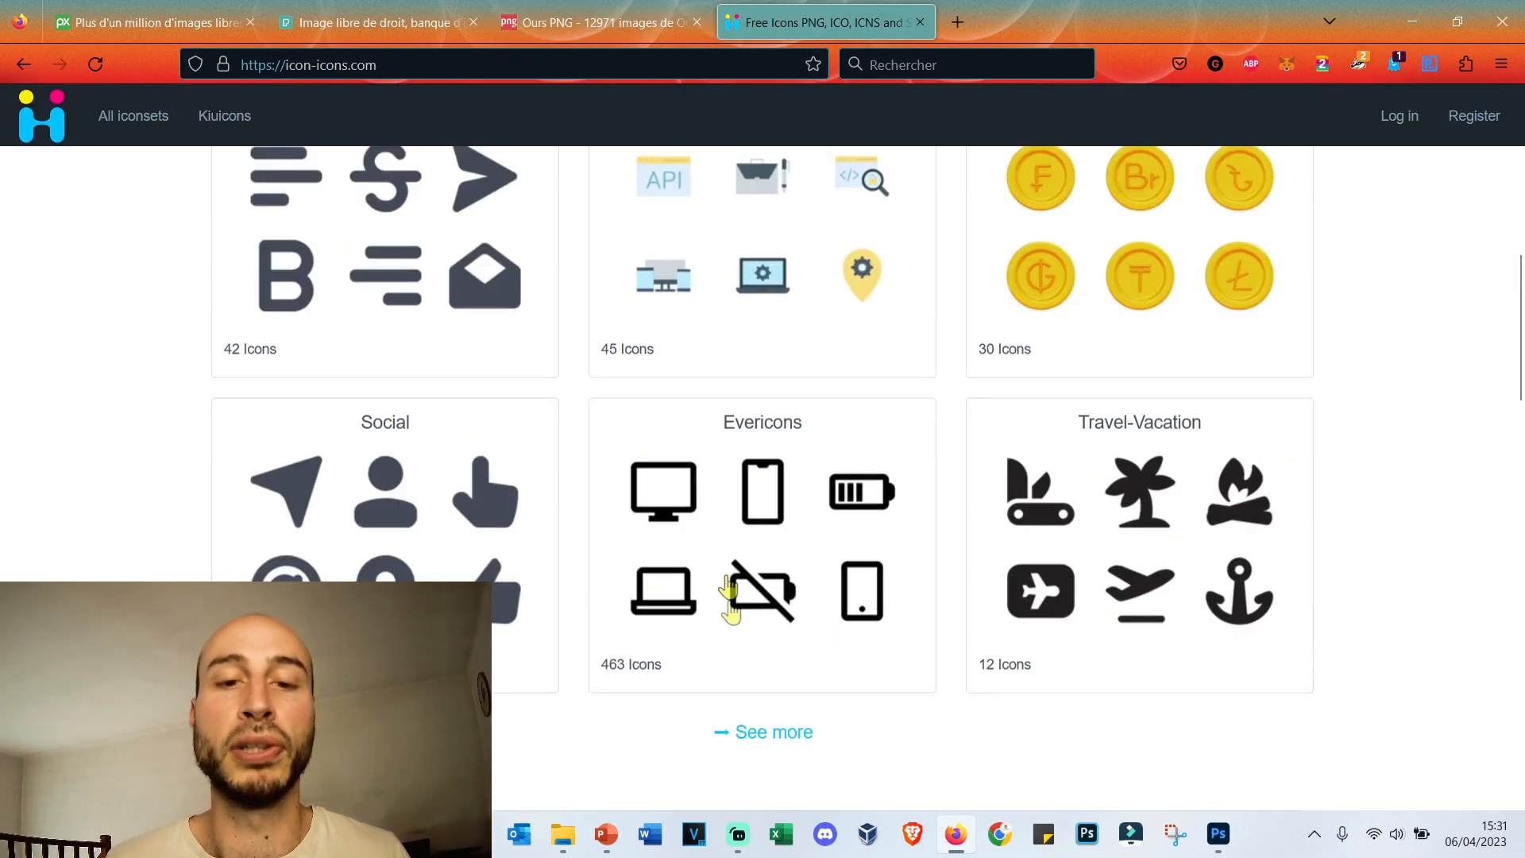
pyautogui.scroll(6, 728, 617)
pyautogui.scroll(4, 728, 612)
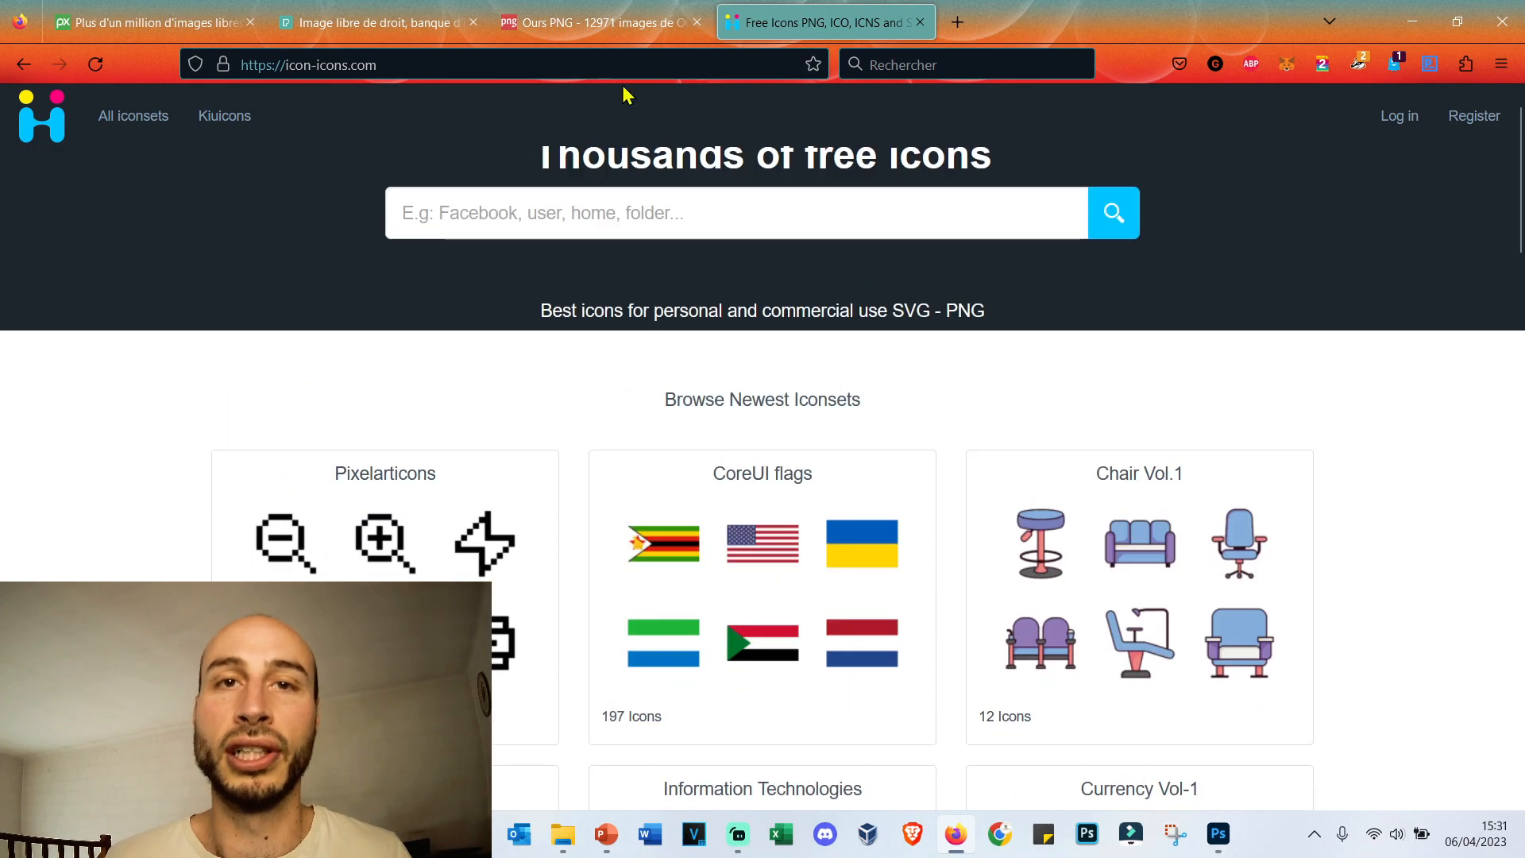
# Open the download page of the roaring brown bear with raised paws on freepng.fr.
pyautogui.click(628, 30)
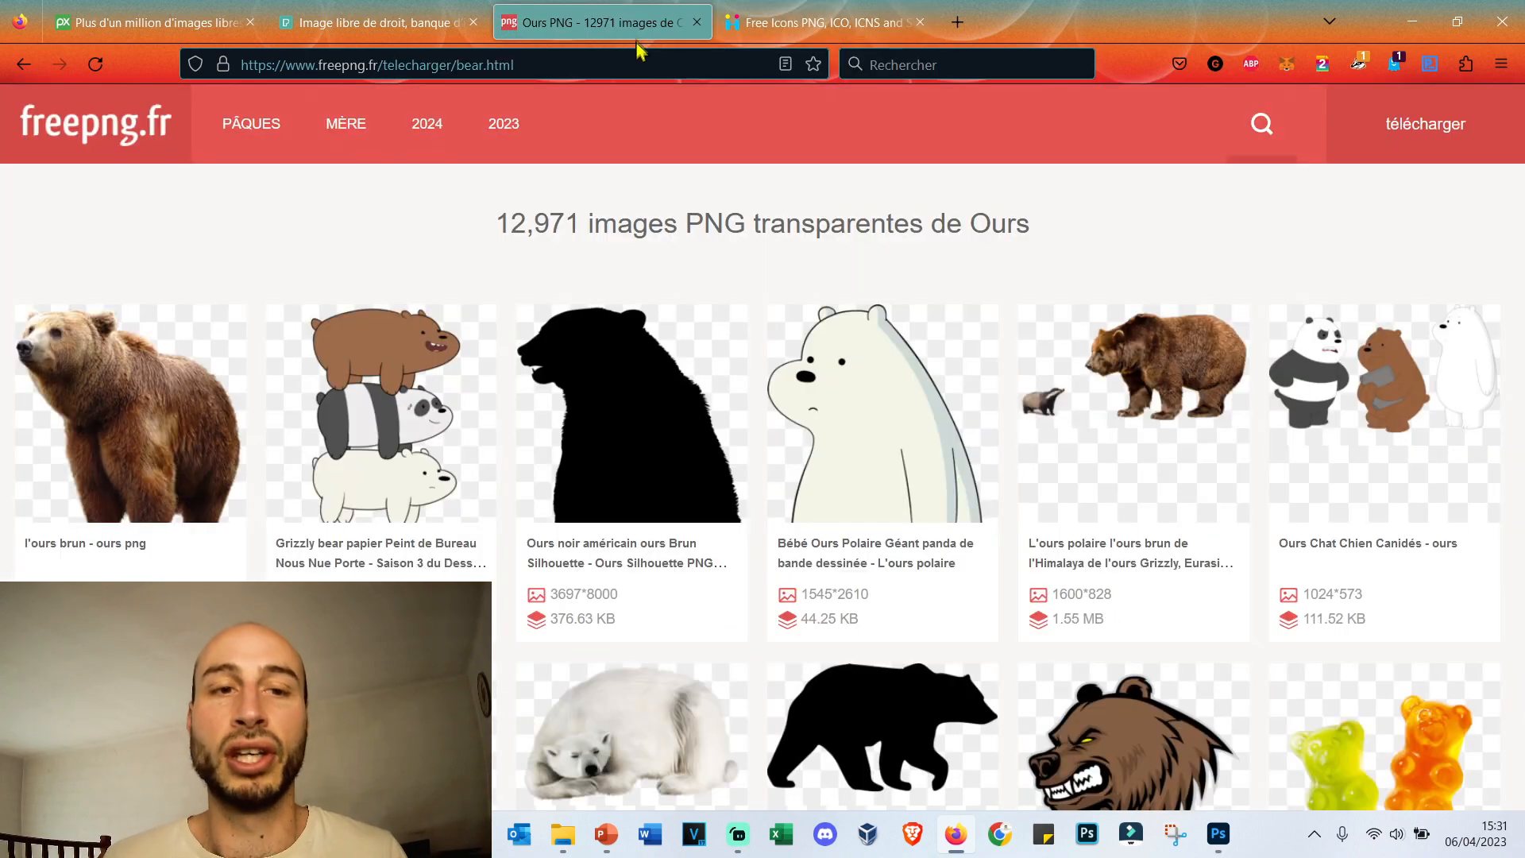
pyautogui.scroll(-1, 671, 472)
pyautogui.scroll(-2, 672, 472)
pyautogui.click(425, 521)
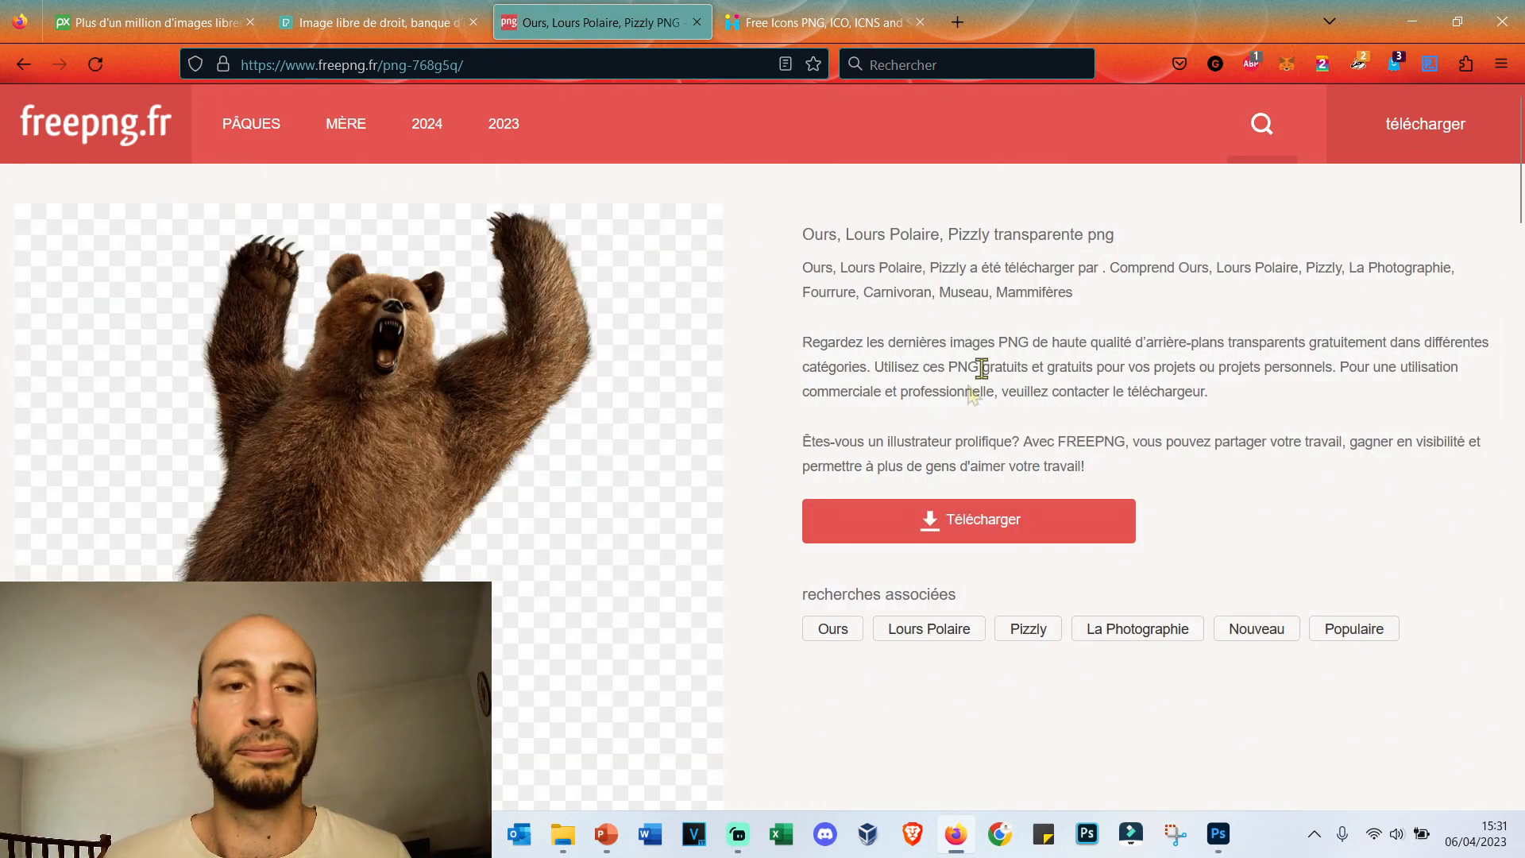
pyautogui.click(971, 523)
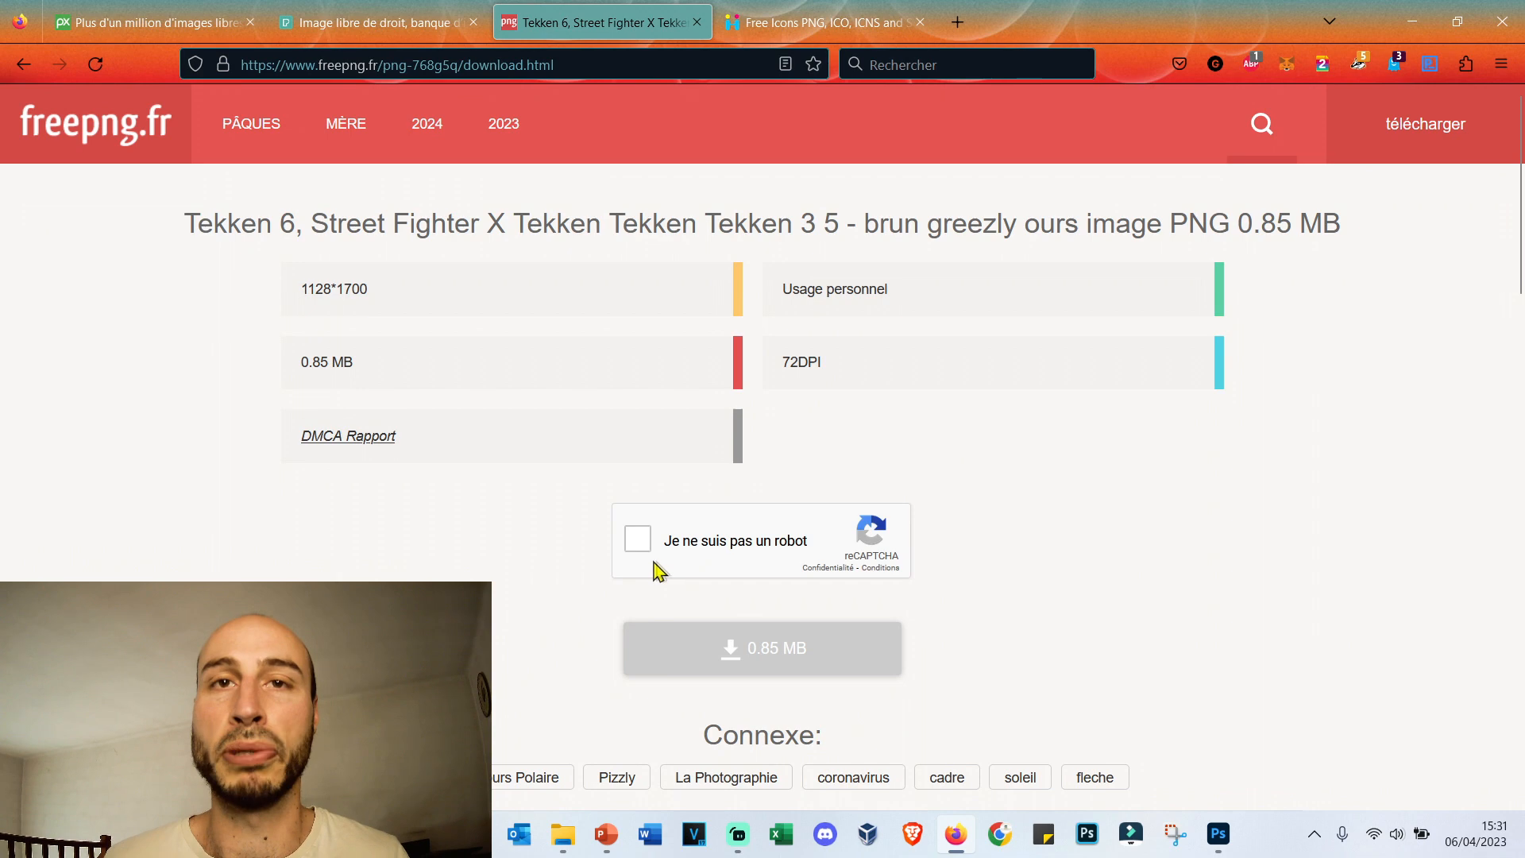
# Switch back to Photoshop, embed ours.png in the document, move the bear to the left part of the beach, and apply the placement.
pyautogui.click(1216, 834)
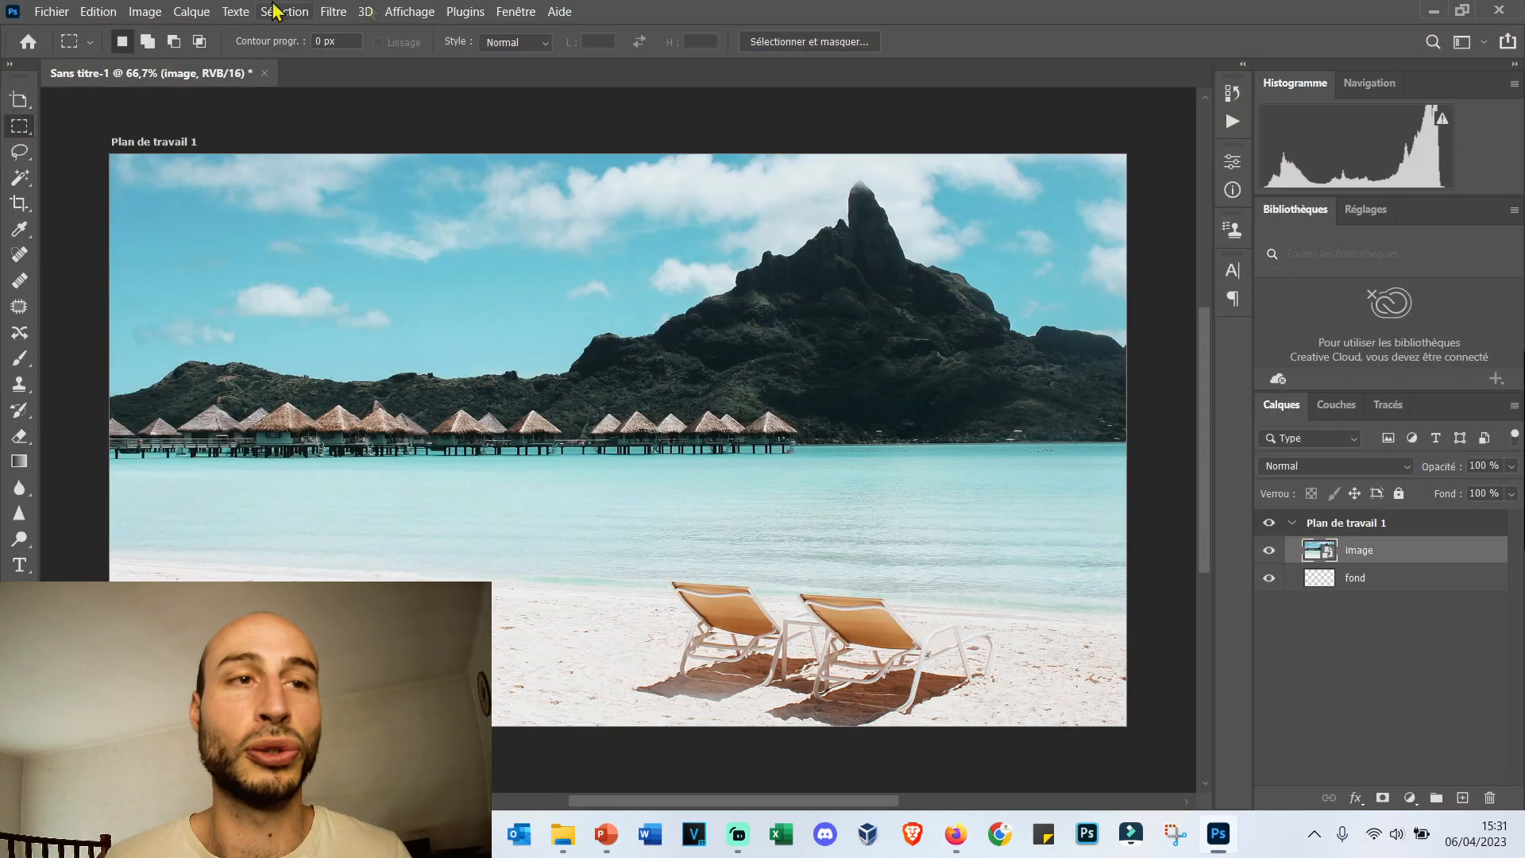
pyautogui.click(64, 17)
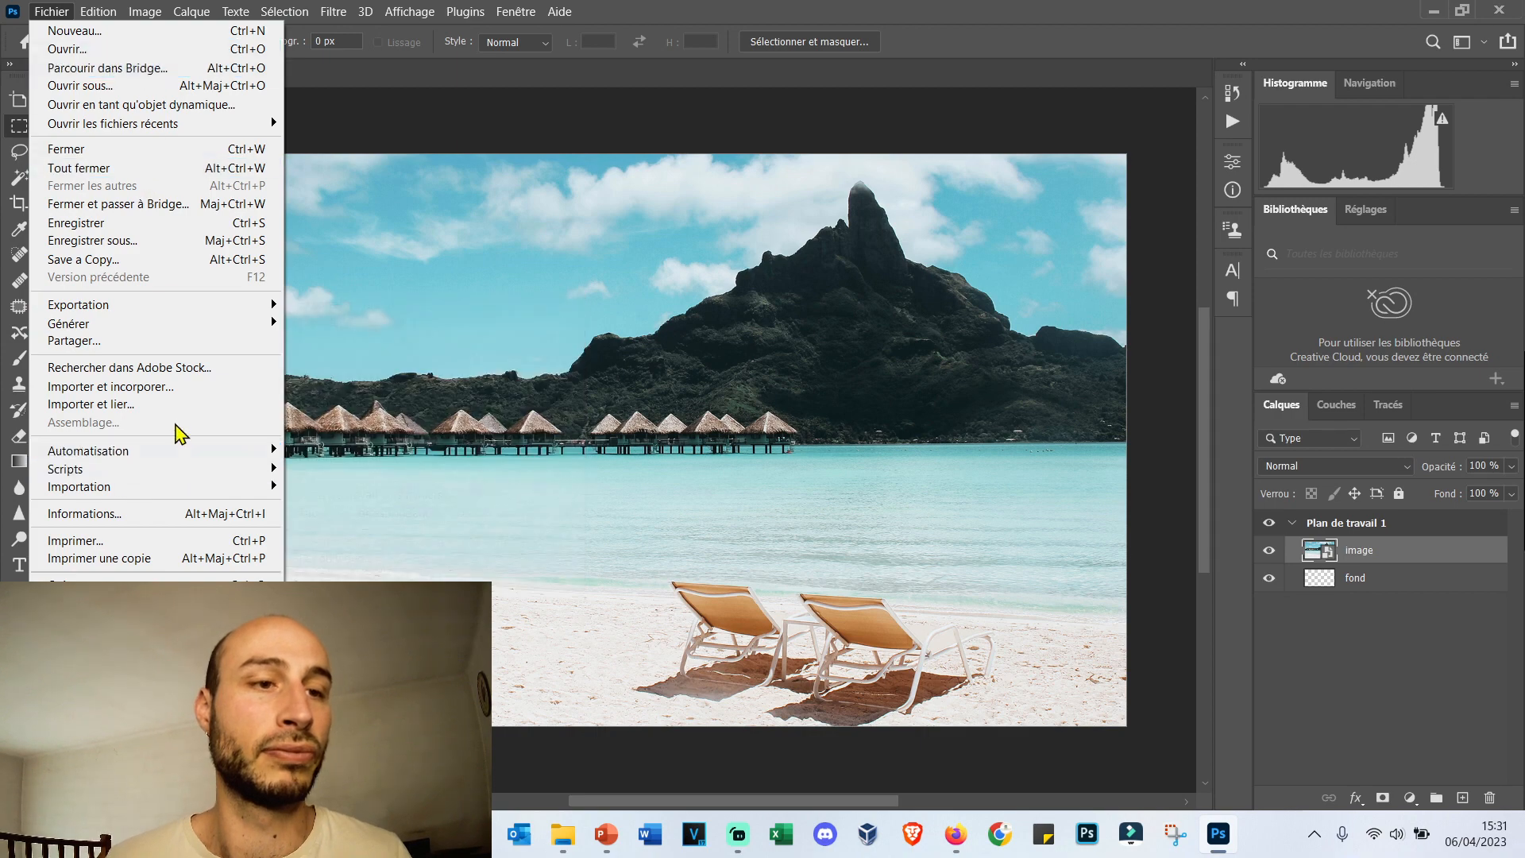
pyautogui.click(197, 388)
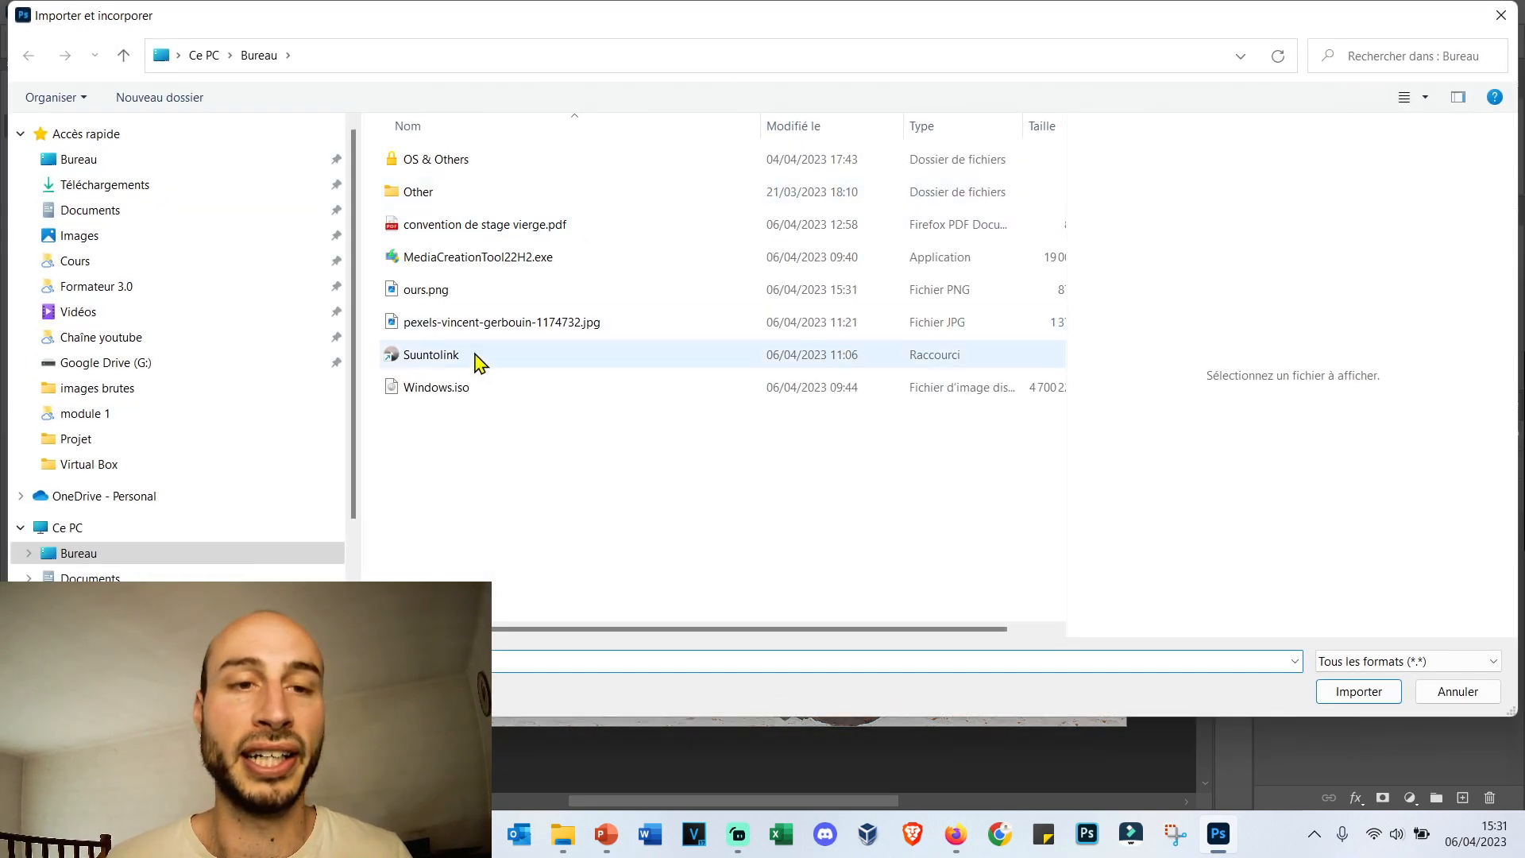
pyautogui.doubleClick(607, 298)
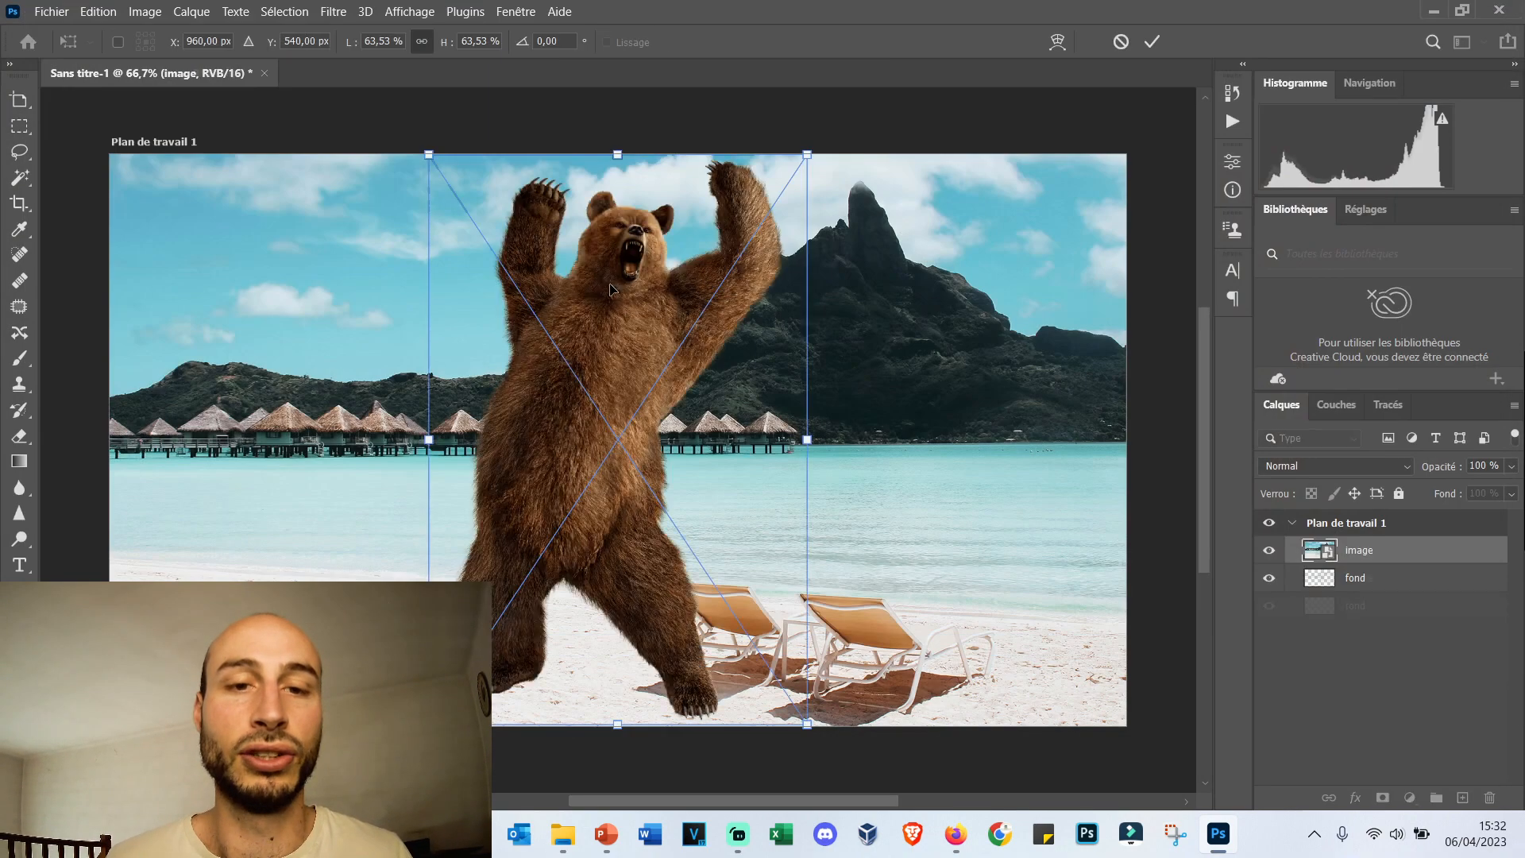
pyautogui.moveTo(584, 451); pyautogui.dragTo(347, 443)
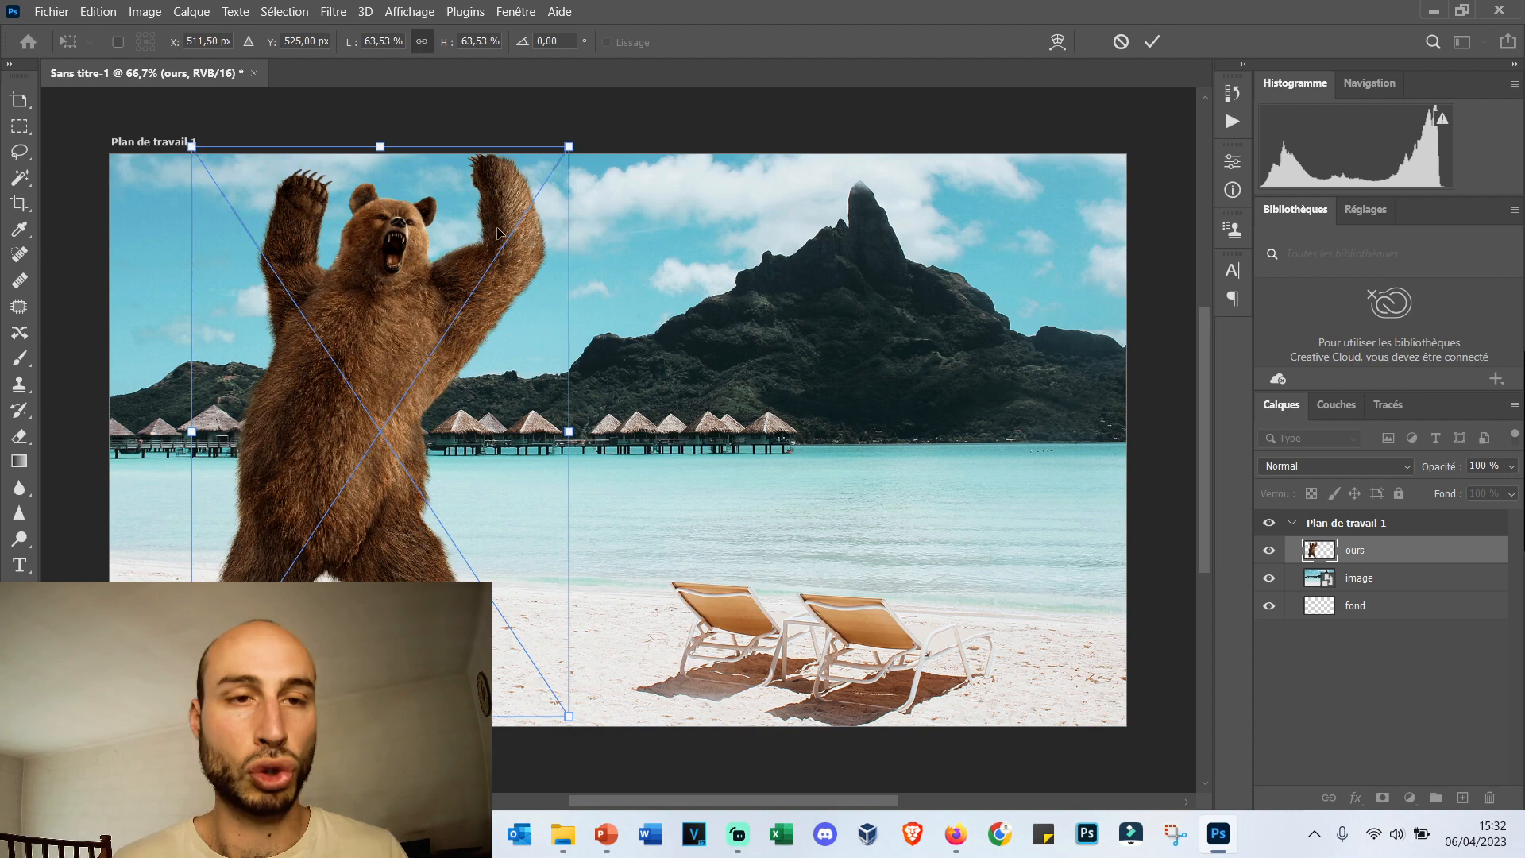
pyautogui.press('Return')
pyautogui.press('m')
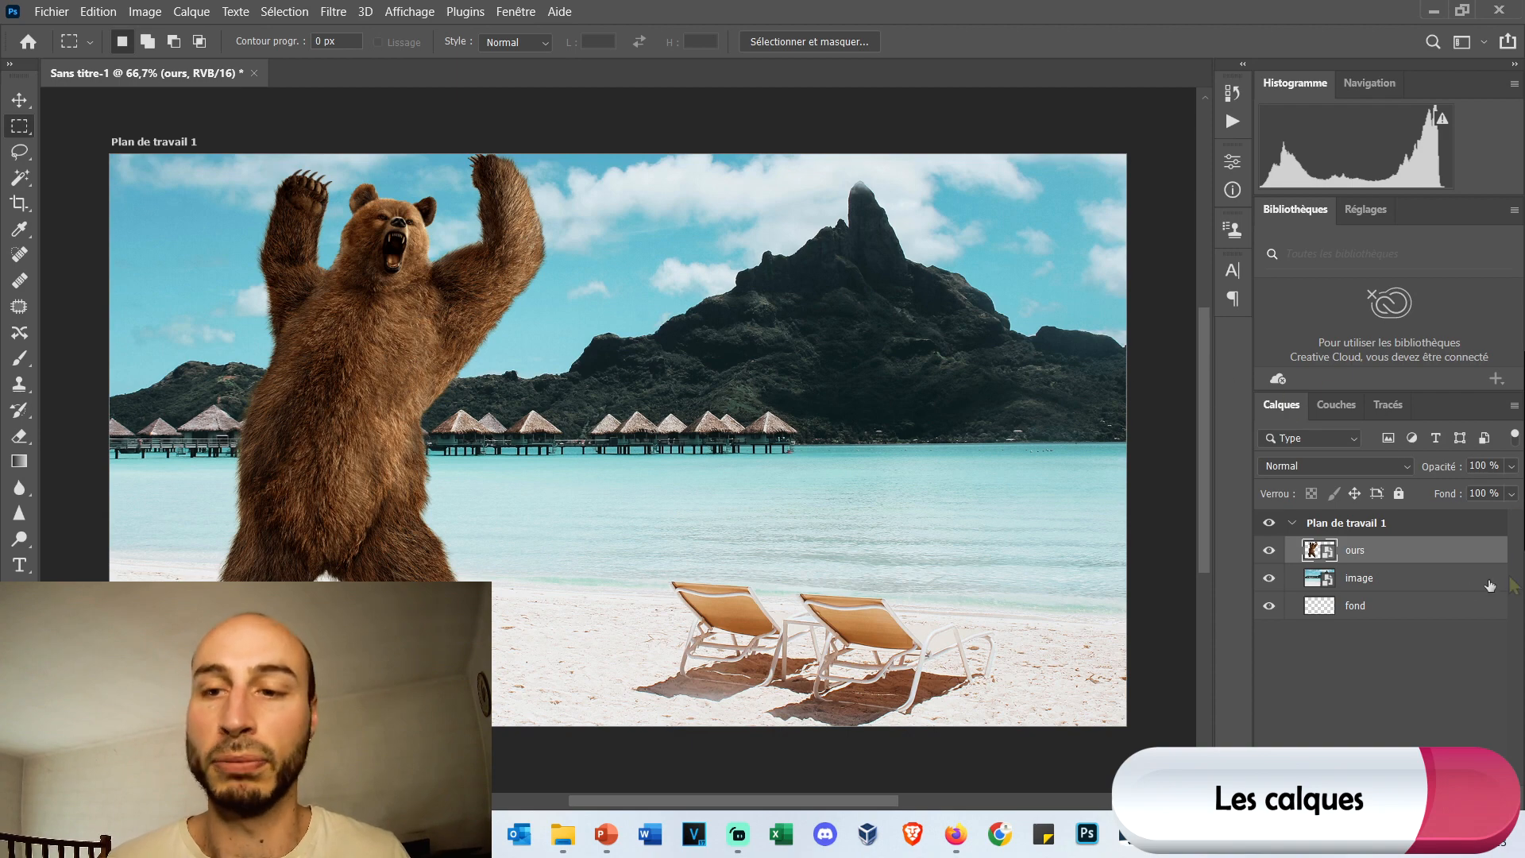
# Move the ours layer below image and back on top of it, and take the fond layer out of the Plan de travail 1 artboard.
pyautogui.moveTo(1375, 559); pyautogui.dragTo(1414, 594)
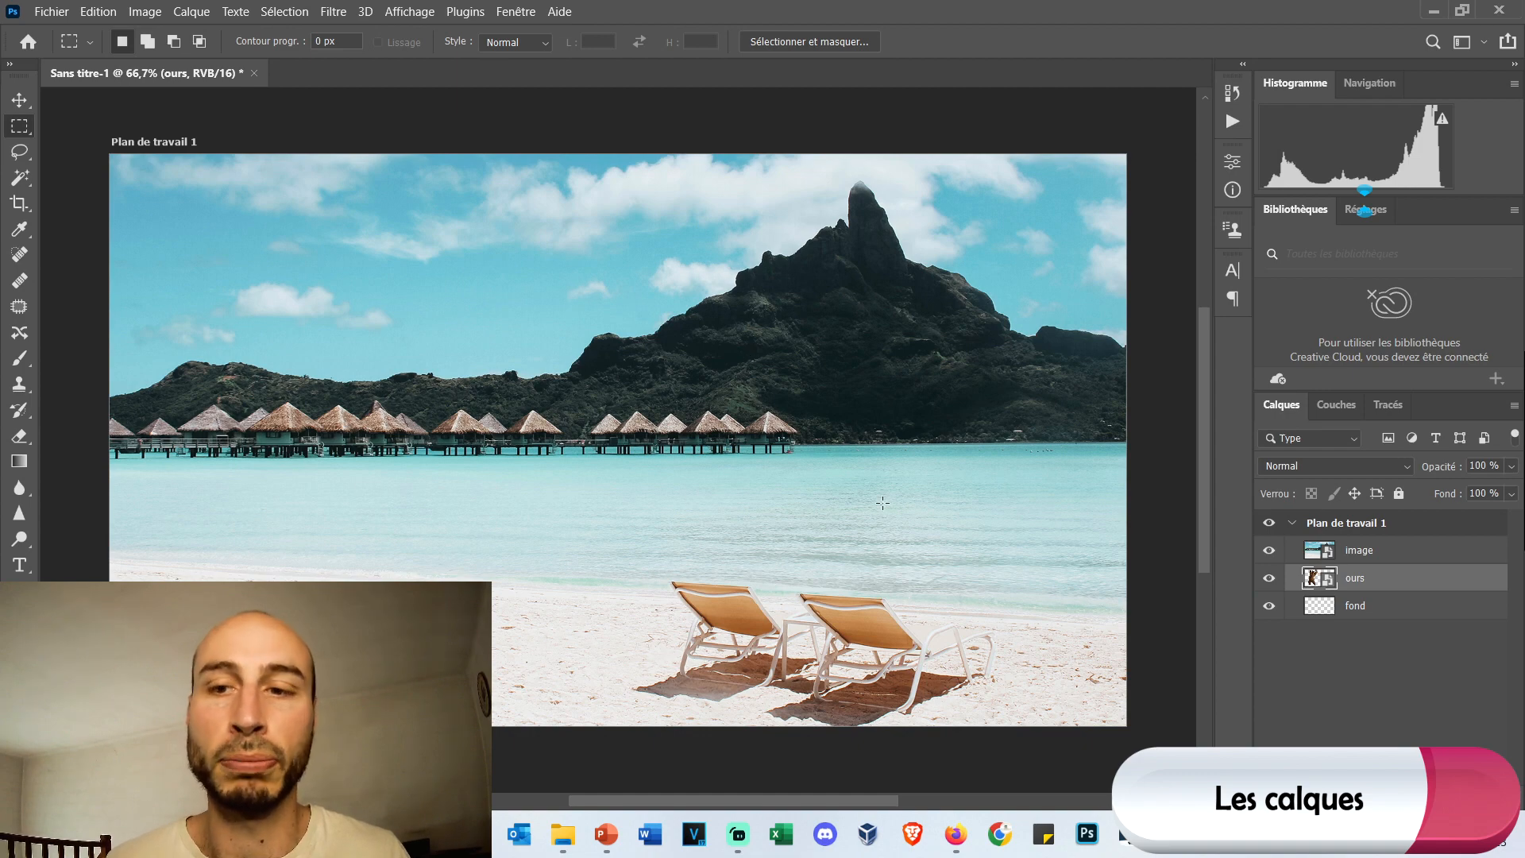
pyautogui.moveTo(1395, 589); pyautogui.dragTo(1437, 548)
pyautogui.moveTo(1373, 618); pyautogui.dragTo(1402, 664)
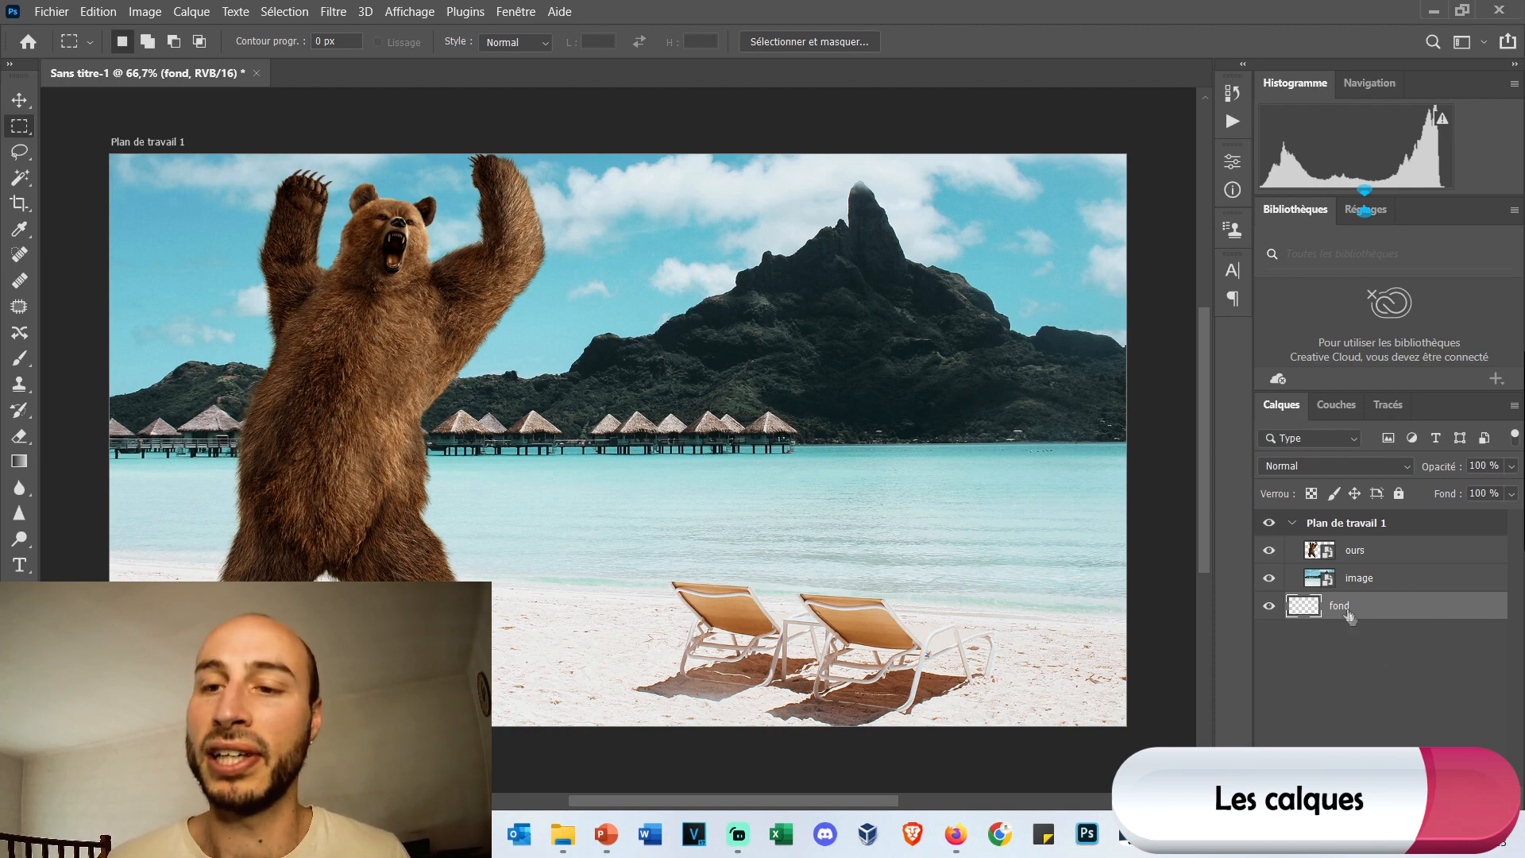
pyautogui.click(1339, 707)
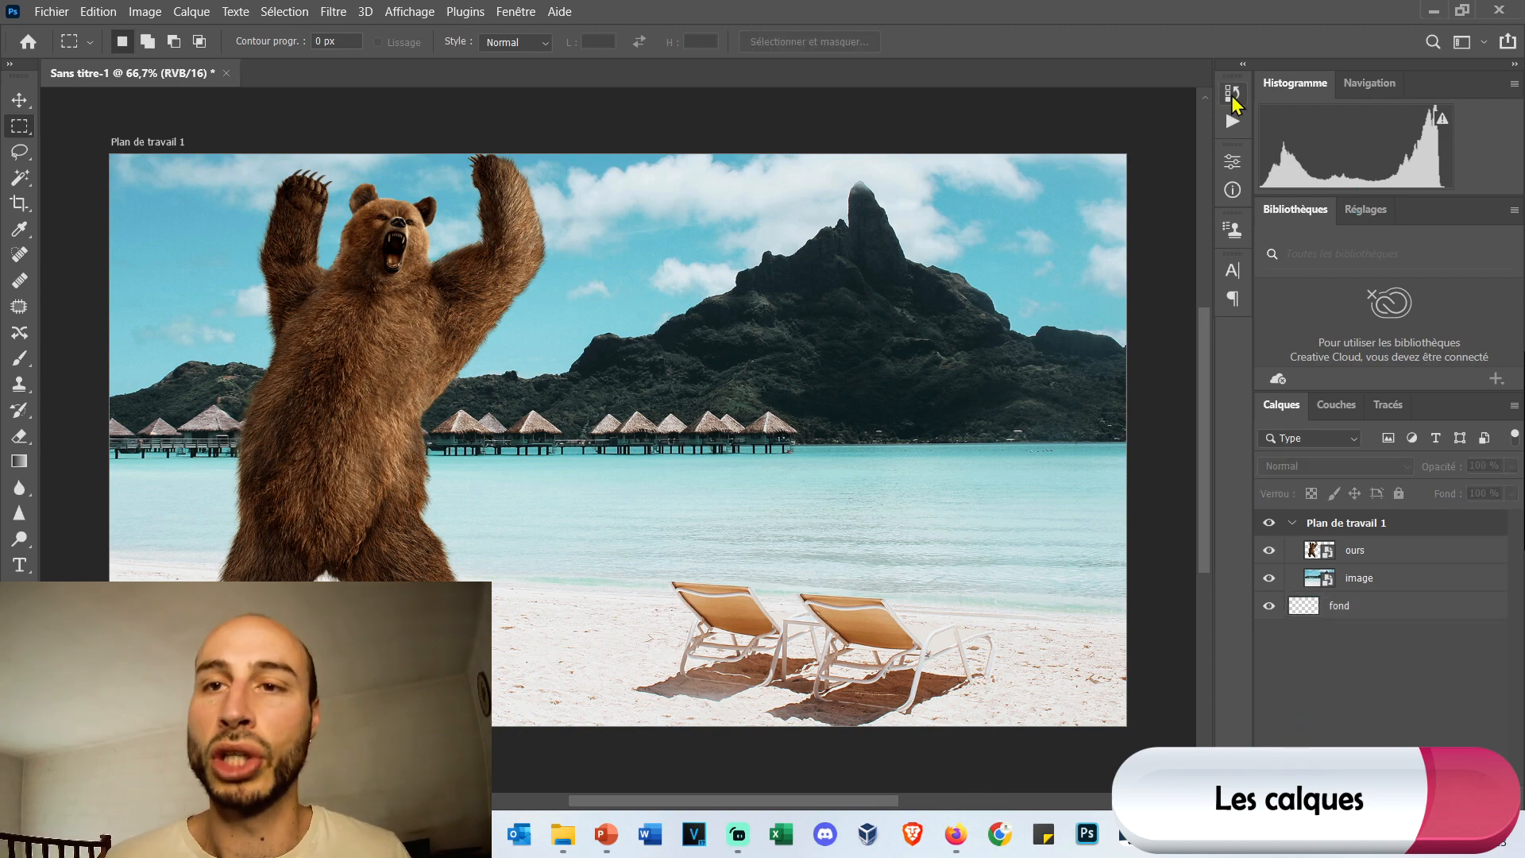
# Open the document's history and enlarge it to examine all recorded states.
pyautogui.click(1232, 96)
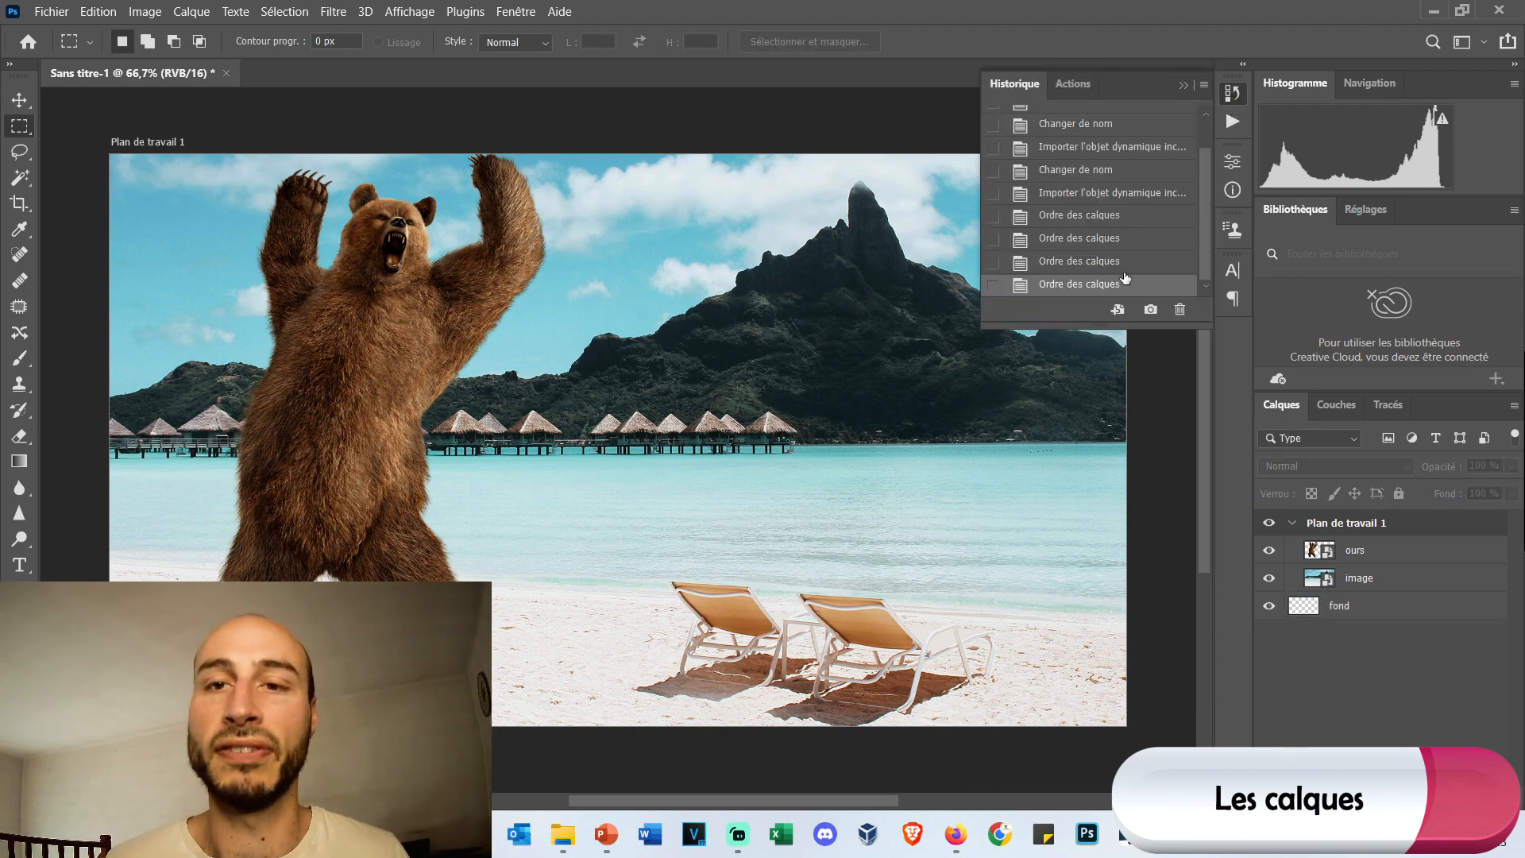
pyautogui.scroll(2, 1110, 267)
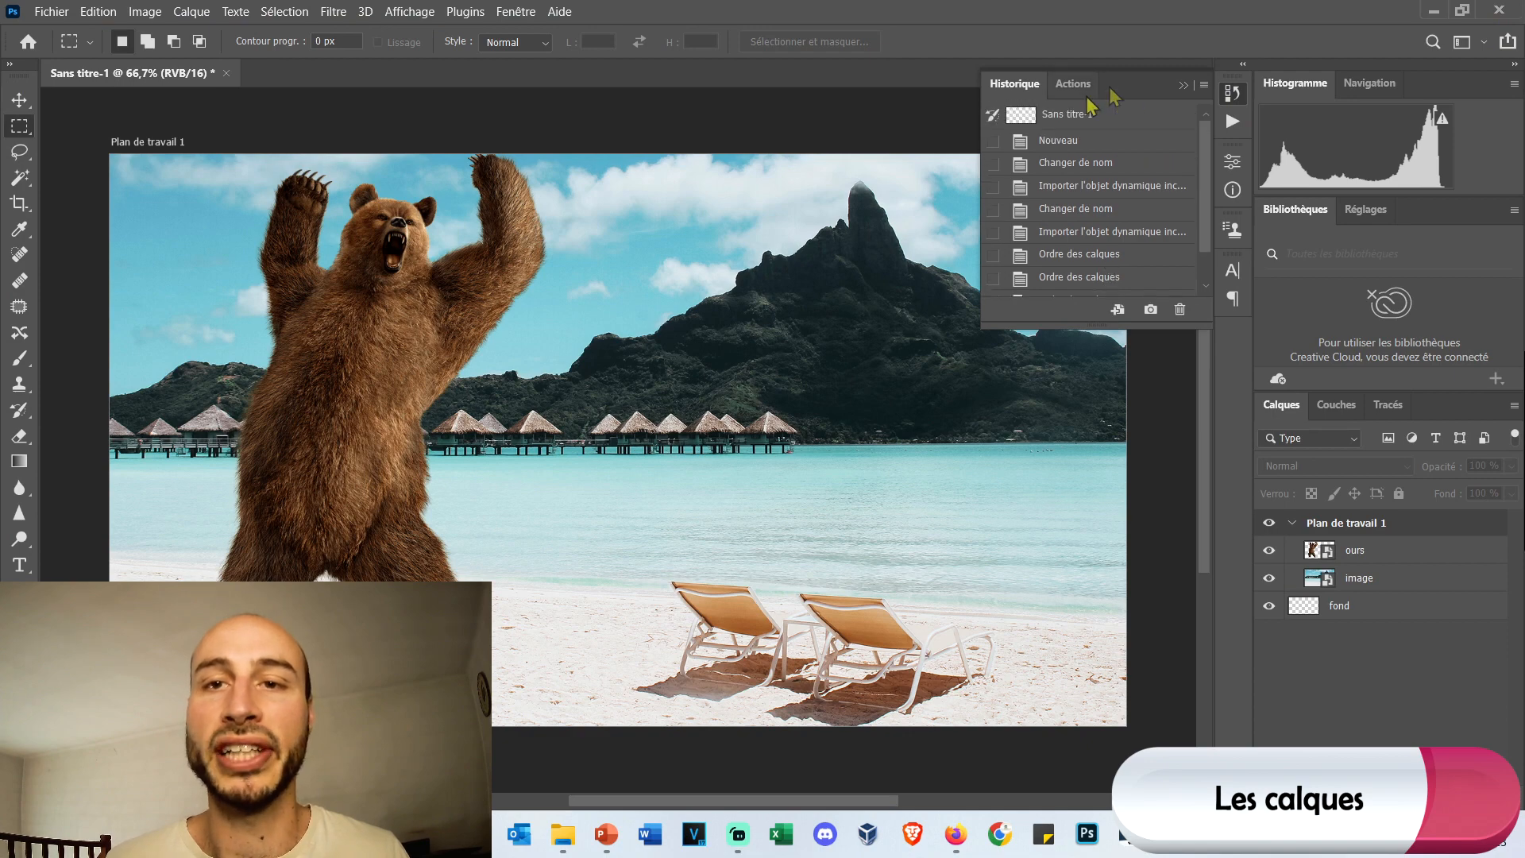
pyautogui.moveTo(1097, 334); pyautogui.dragTo(1112, 509)
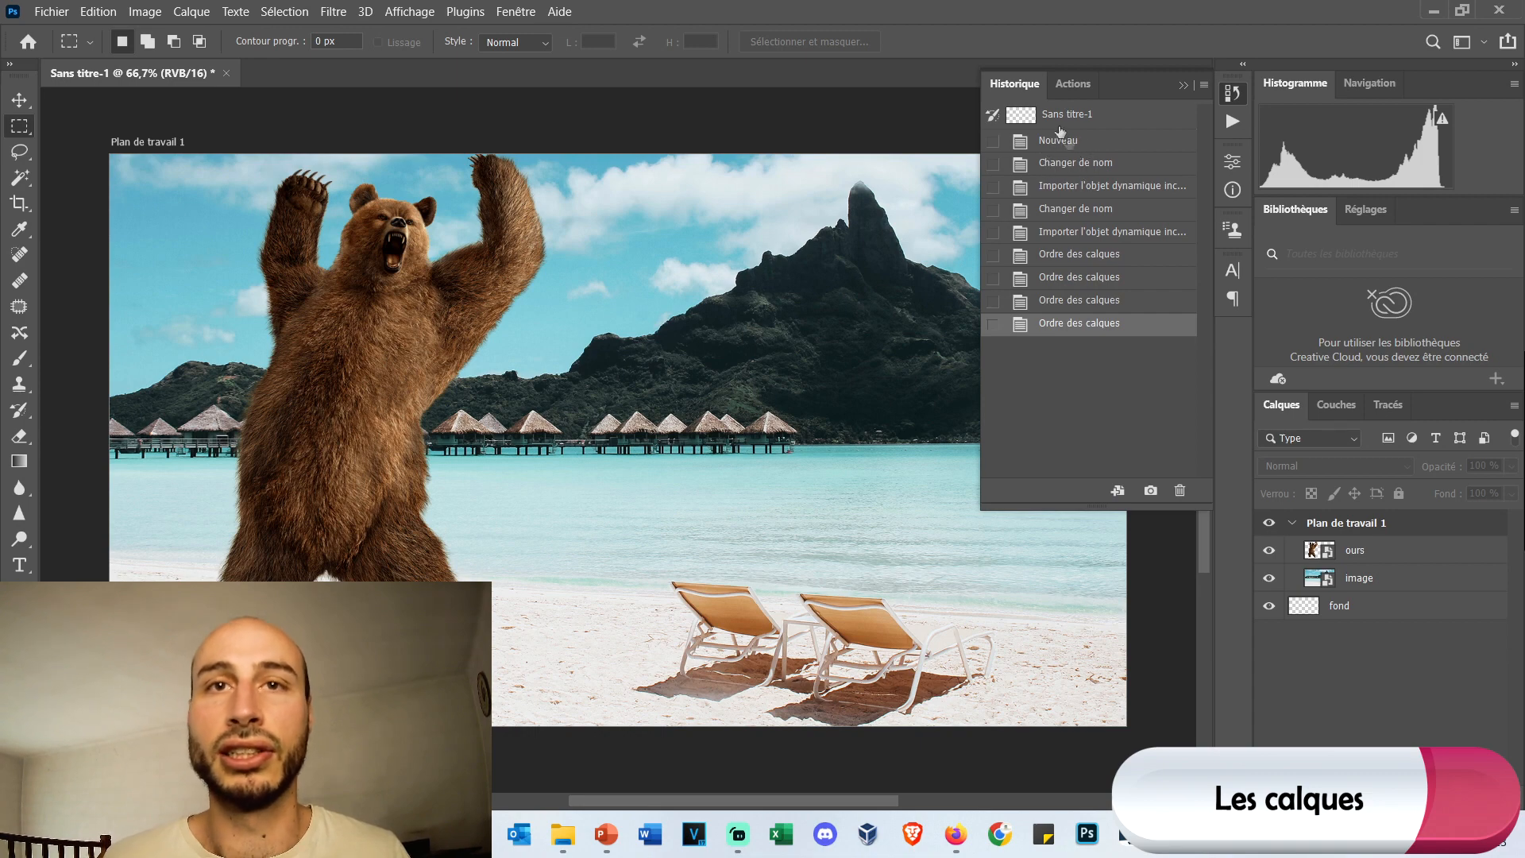
pyautogui.scroll(-1, 1101, 200)
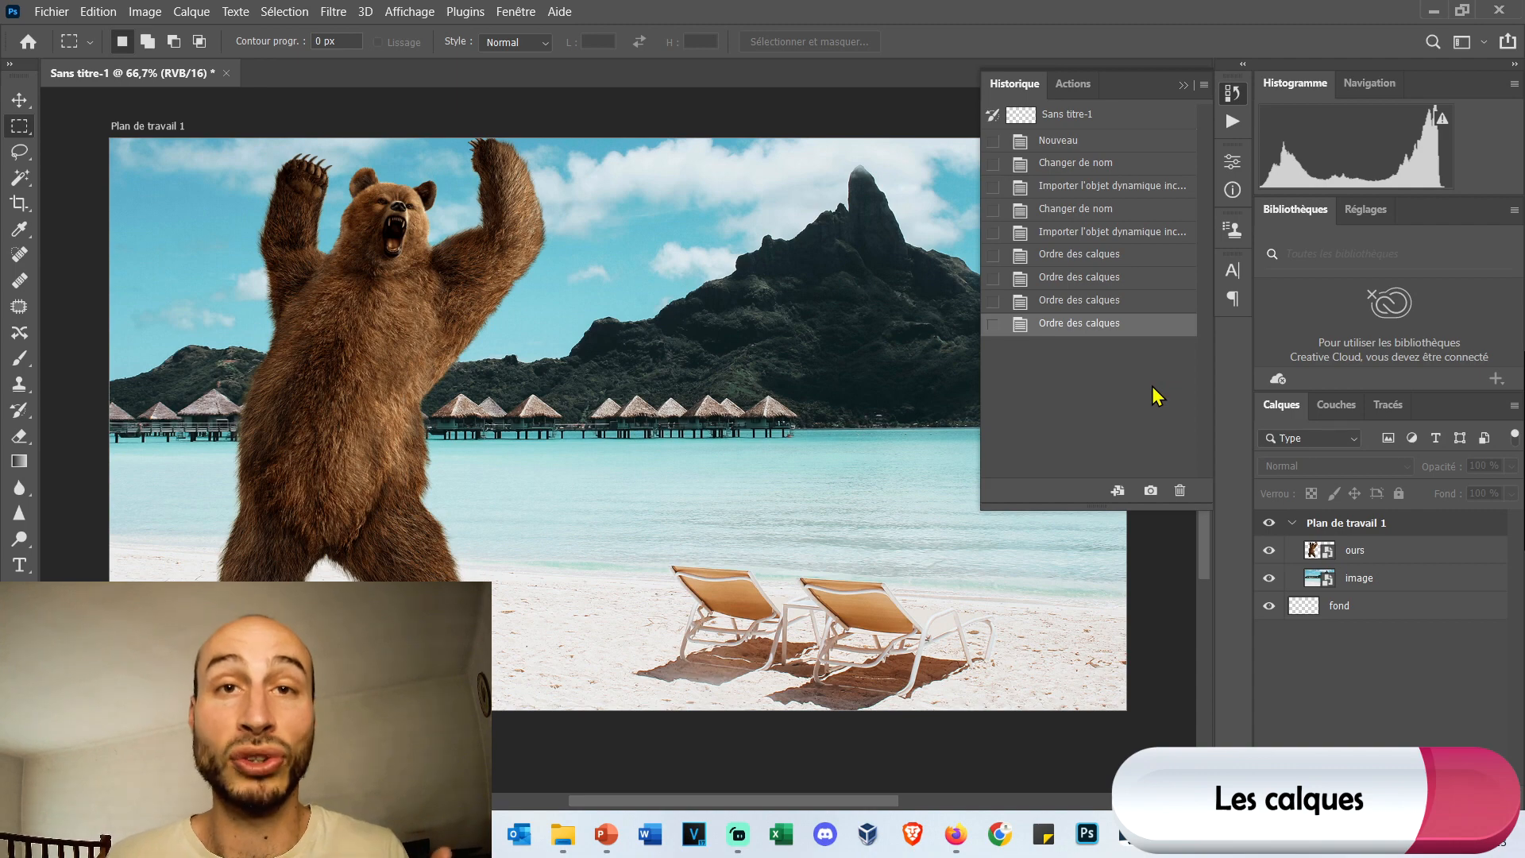
# Step back twice to the history state of the second layer renaming, return each time to the latest layer-order state, and close the history.
pyautogui.click(1085, 209)
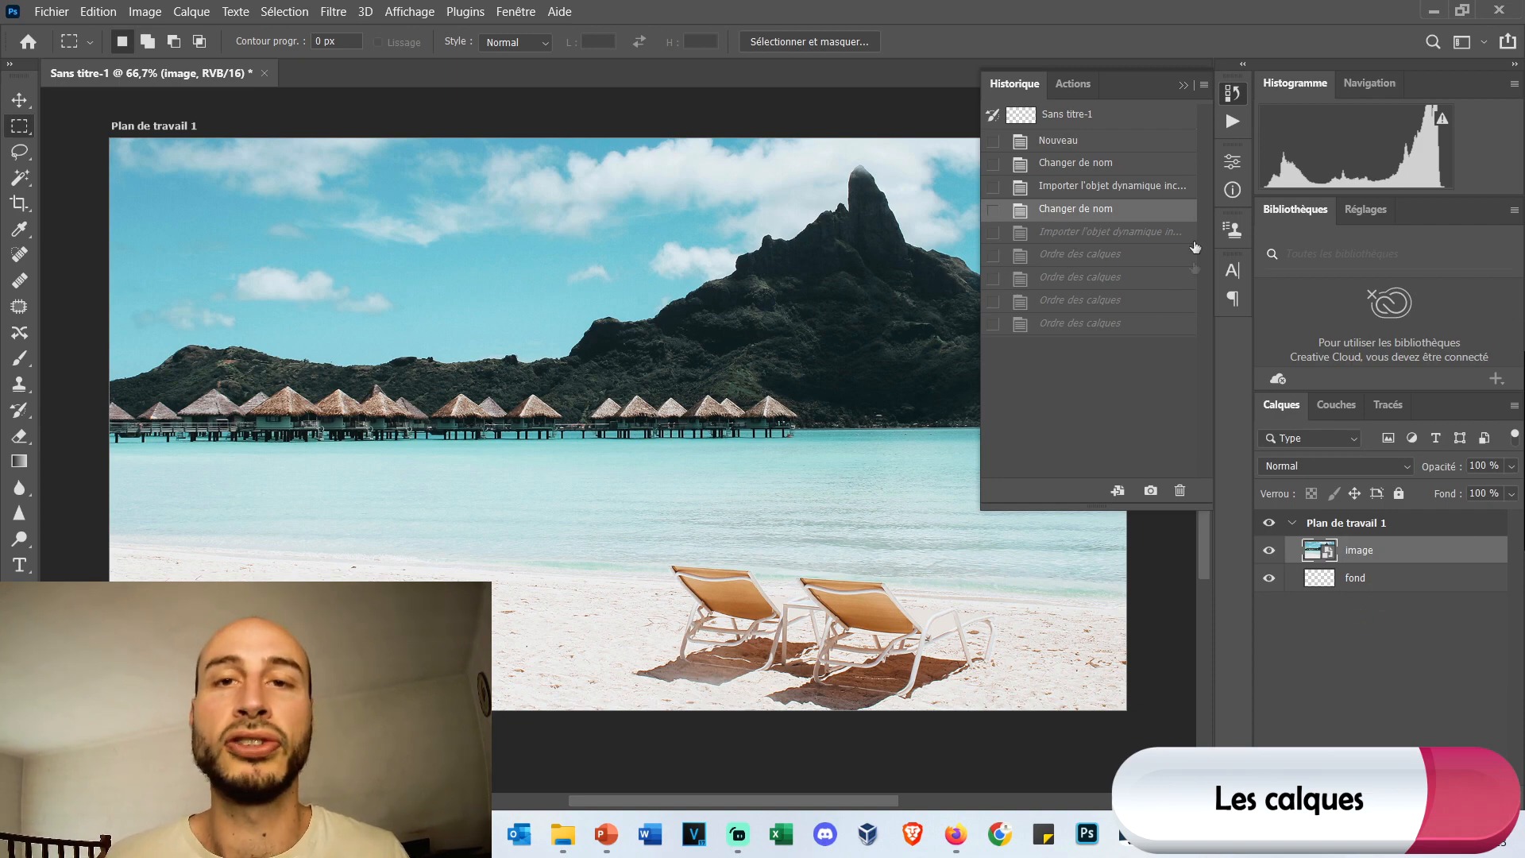
pyautogui.click(1101, 323)
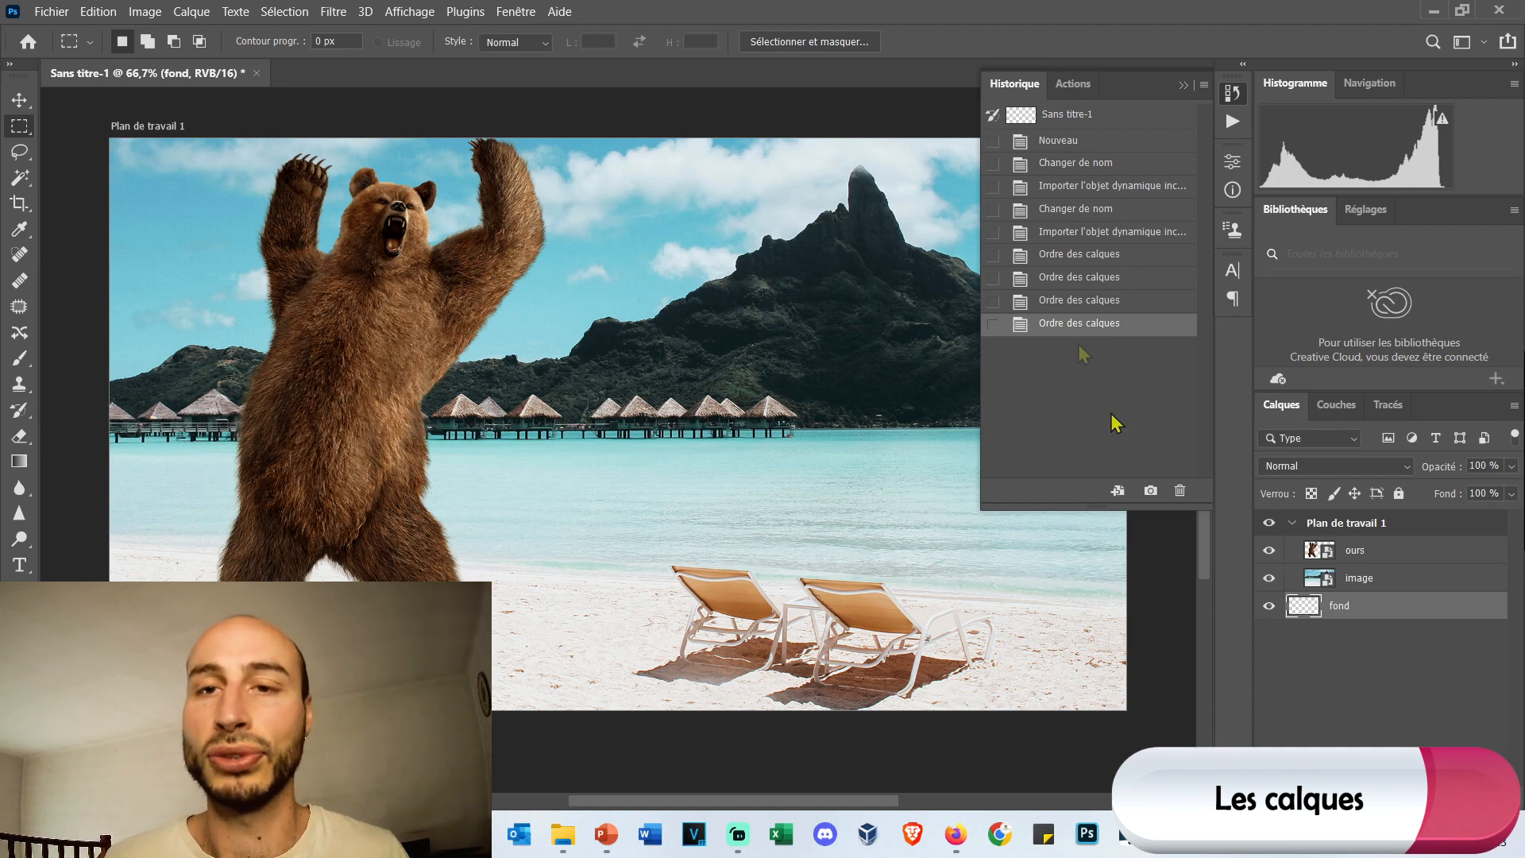
pyautogui.click(1074, 209)
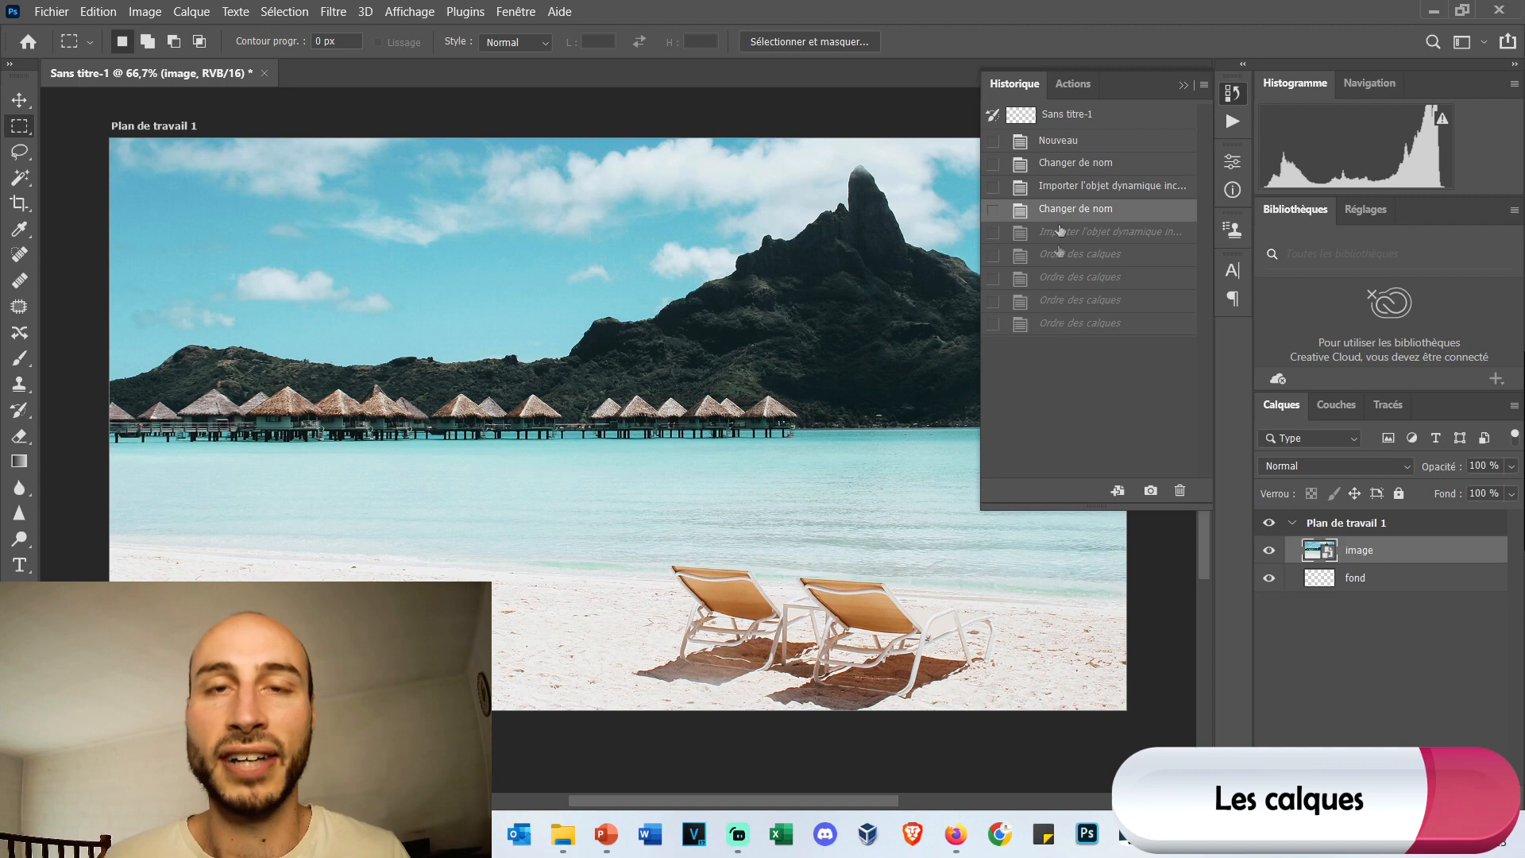
pyautogui.click(1089, 326)
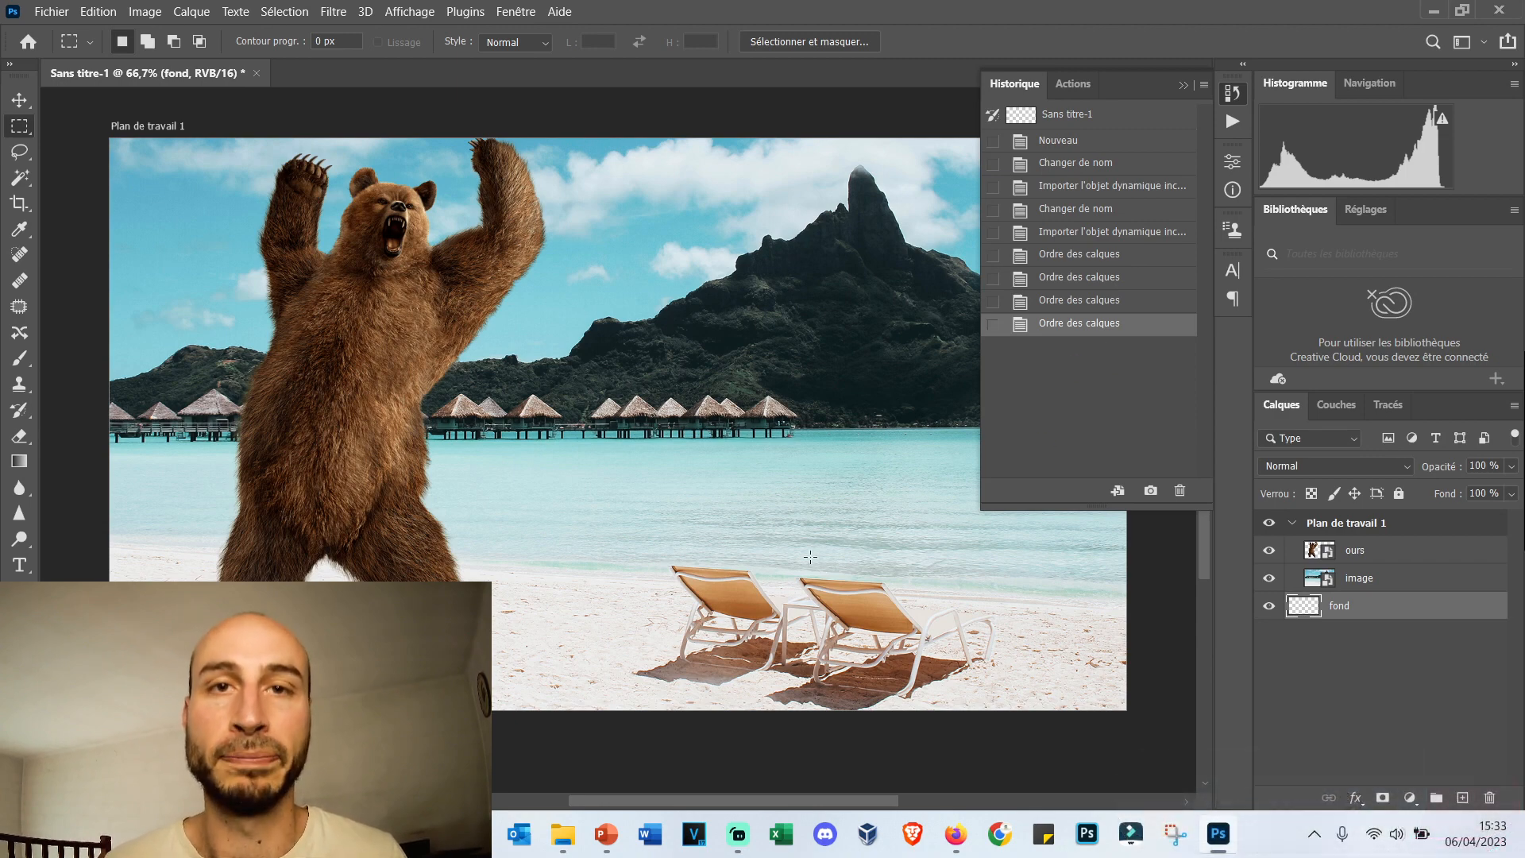
pyautogui.click(1096, 405)
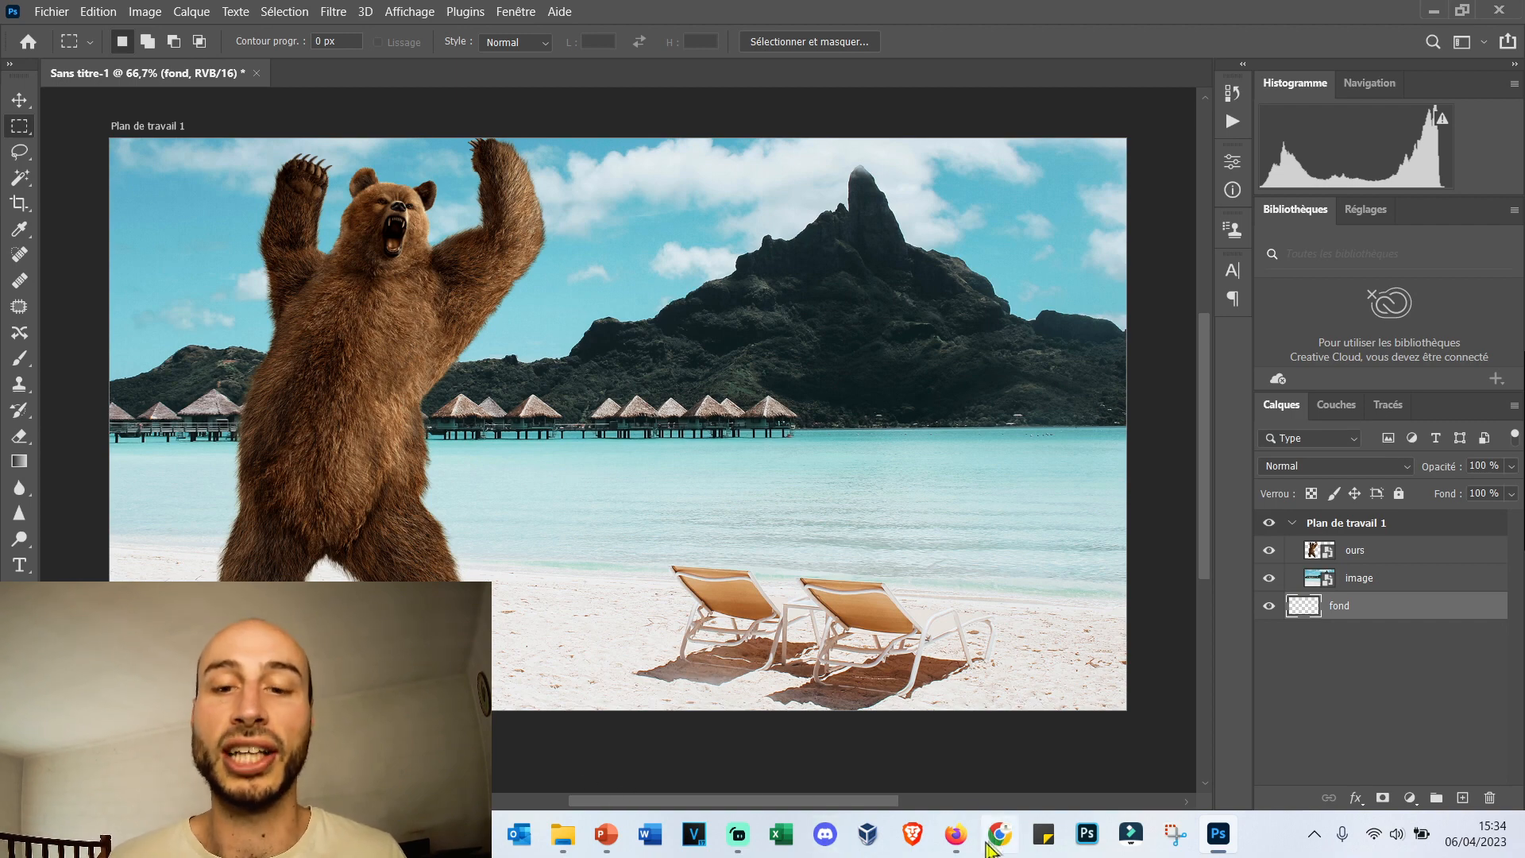
# Switch to Firefox, search freepng.fr for chapeau, and open the page of the black top hat.
pyautogui.click(956, 834)
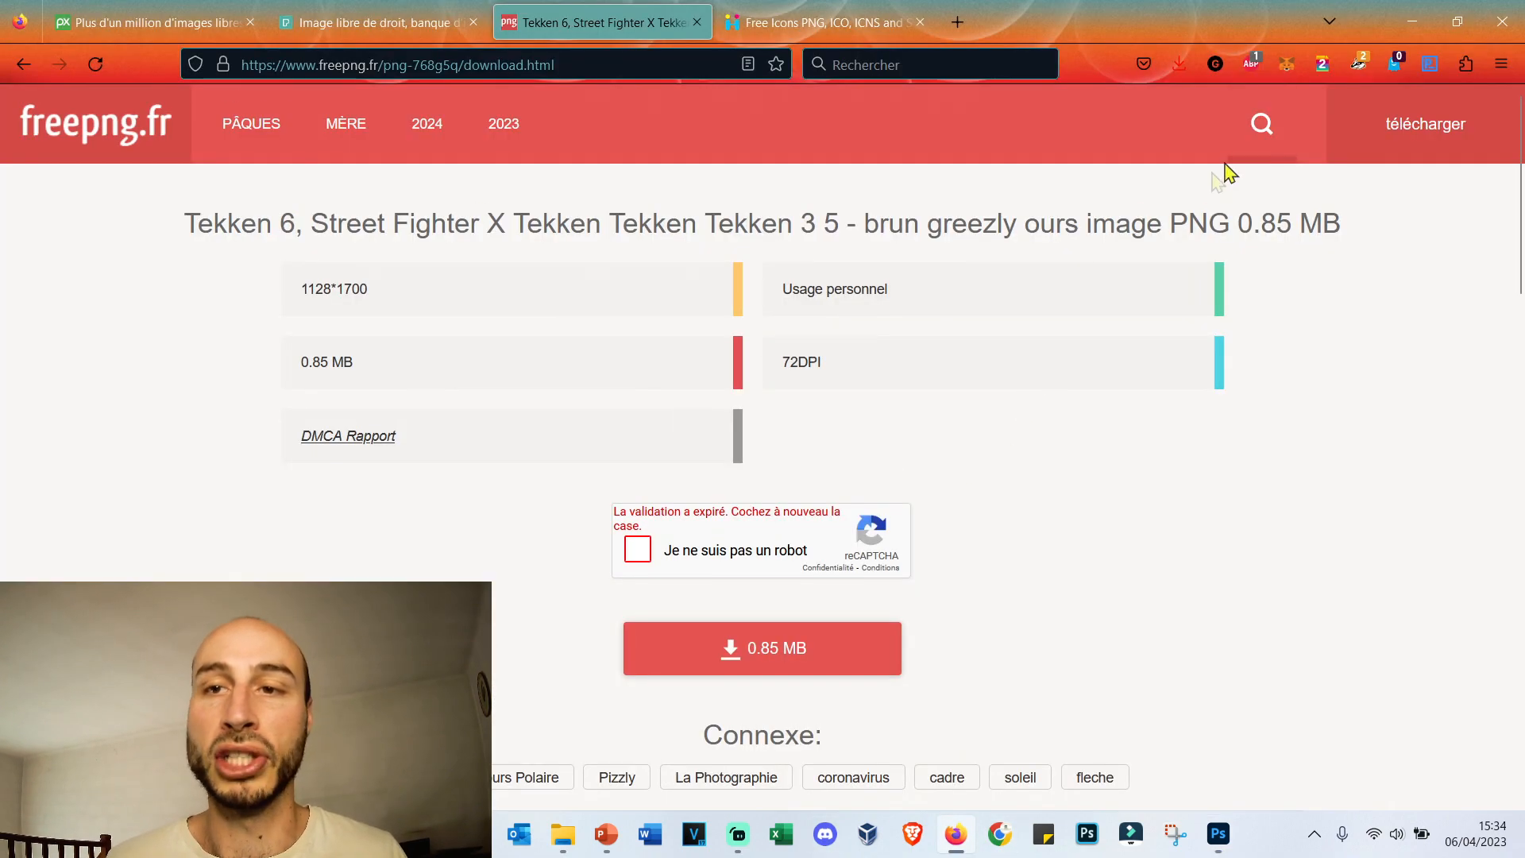
pyautogui.click(1261, 123)
pyautogui.write('chapeau')
pyautogui.press('Return')
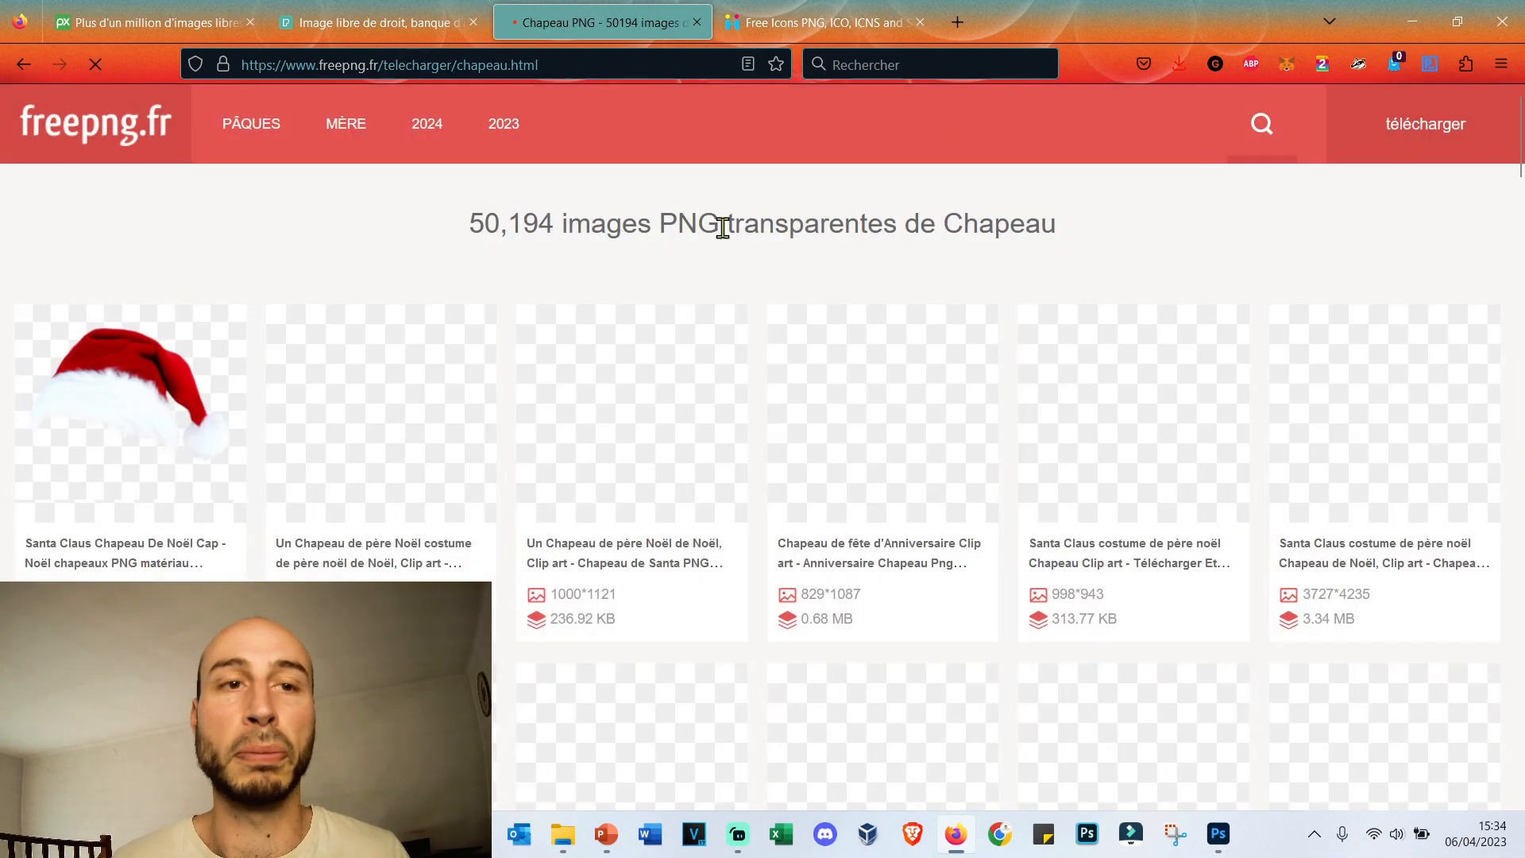
pyautogui.scroll(-5, 460, 344)
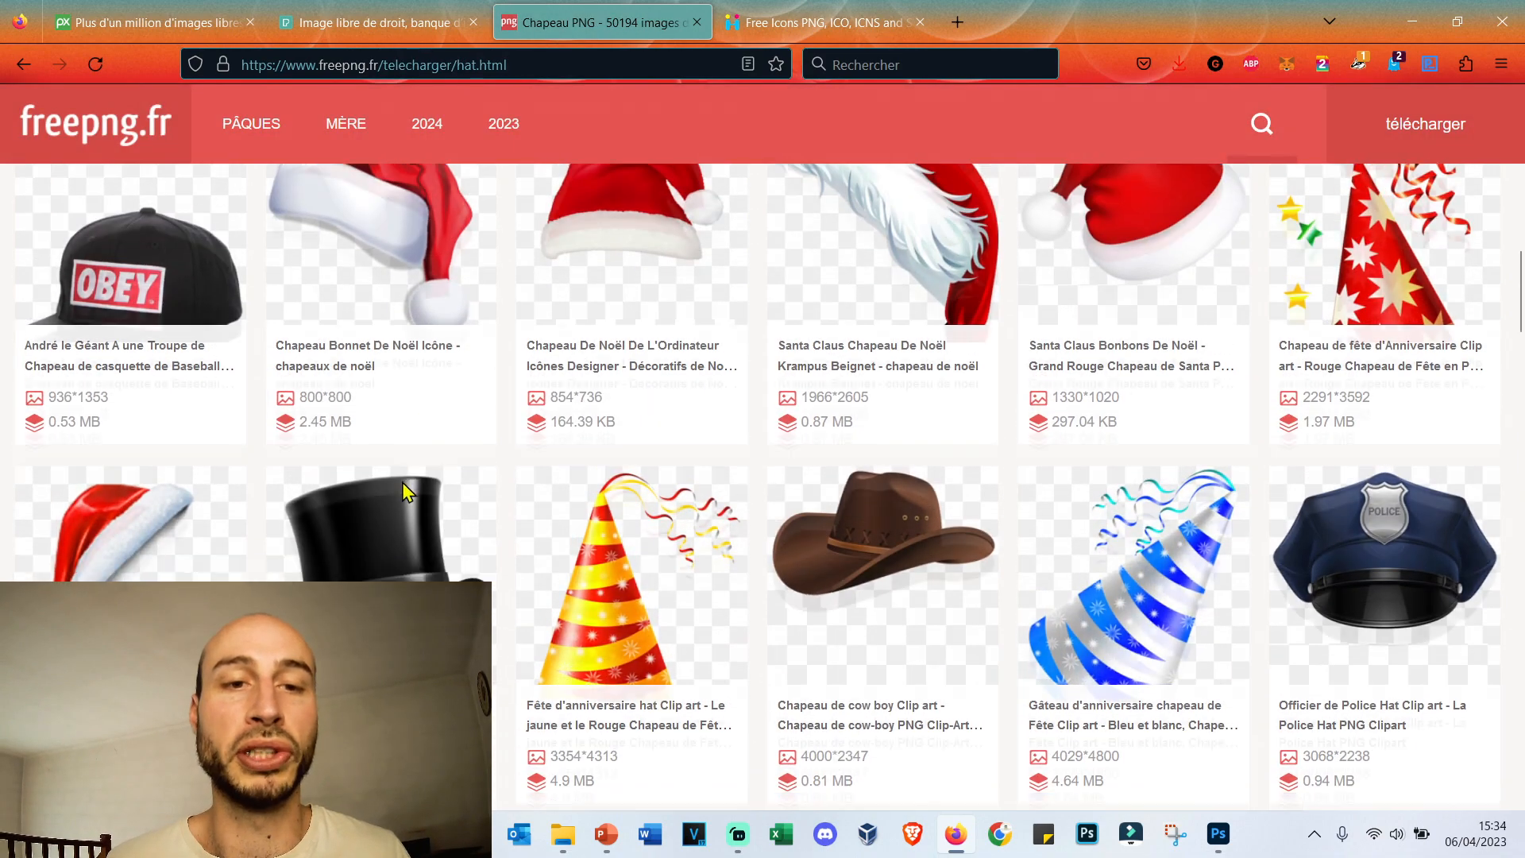
pyautogui.scroll(-2, 402, 483)
pyautogui.click(362, 389)
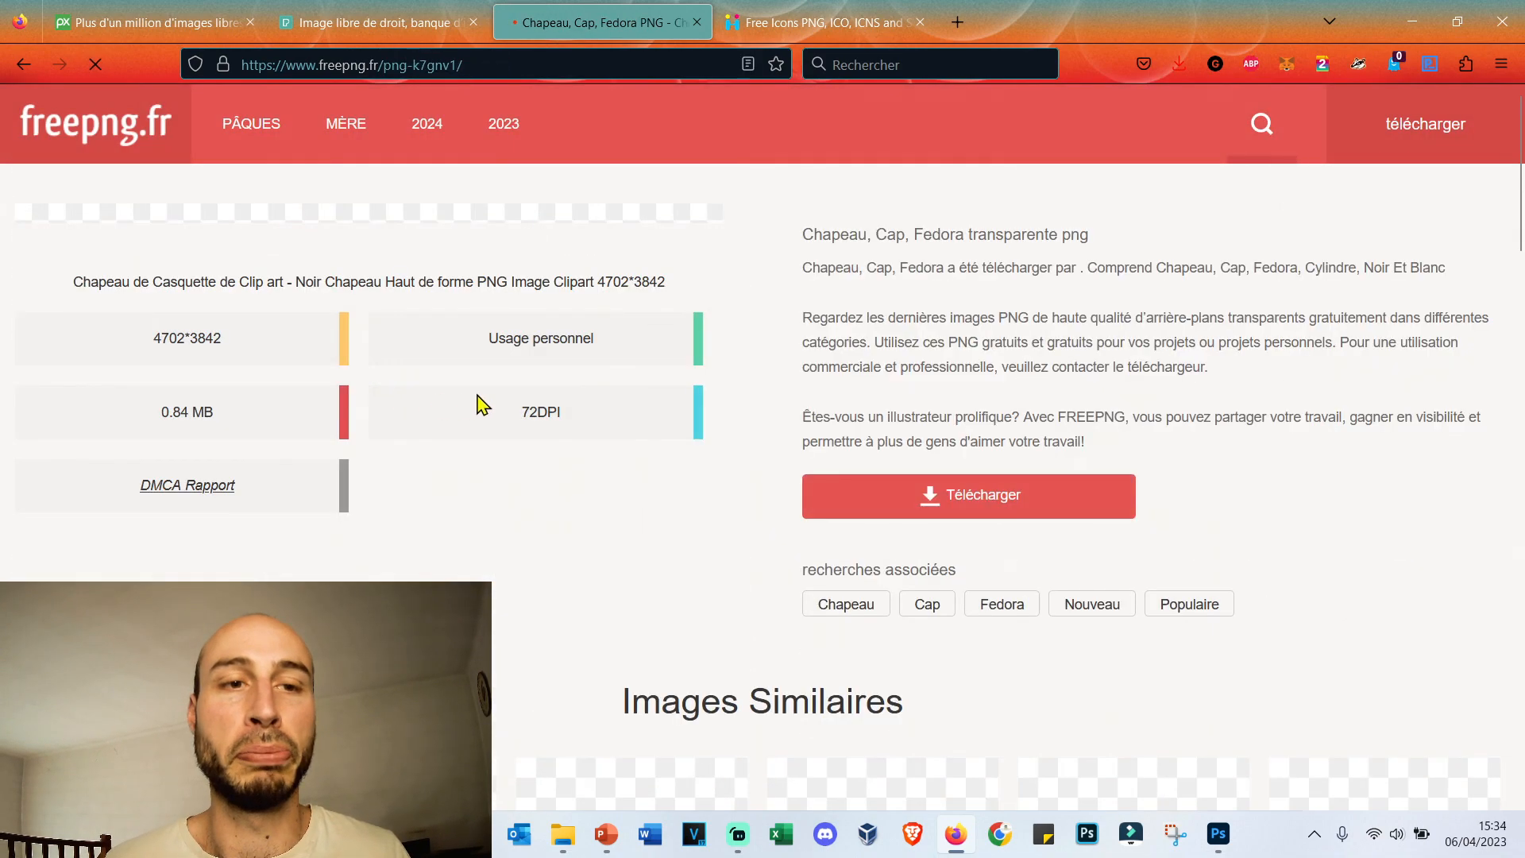
# Complete the robot check and download the black top hat PNG.
pyautogui.click(920, 492)
pyautogui.click(641, 538)
pyautogui.click(701, 662)
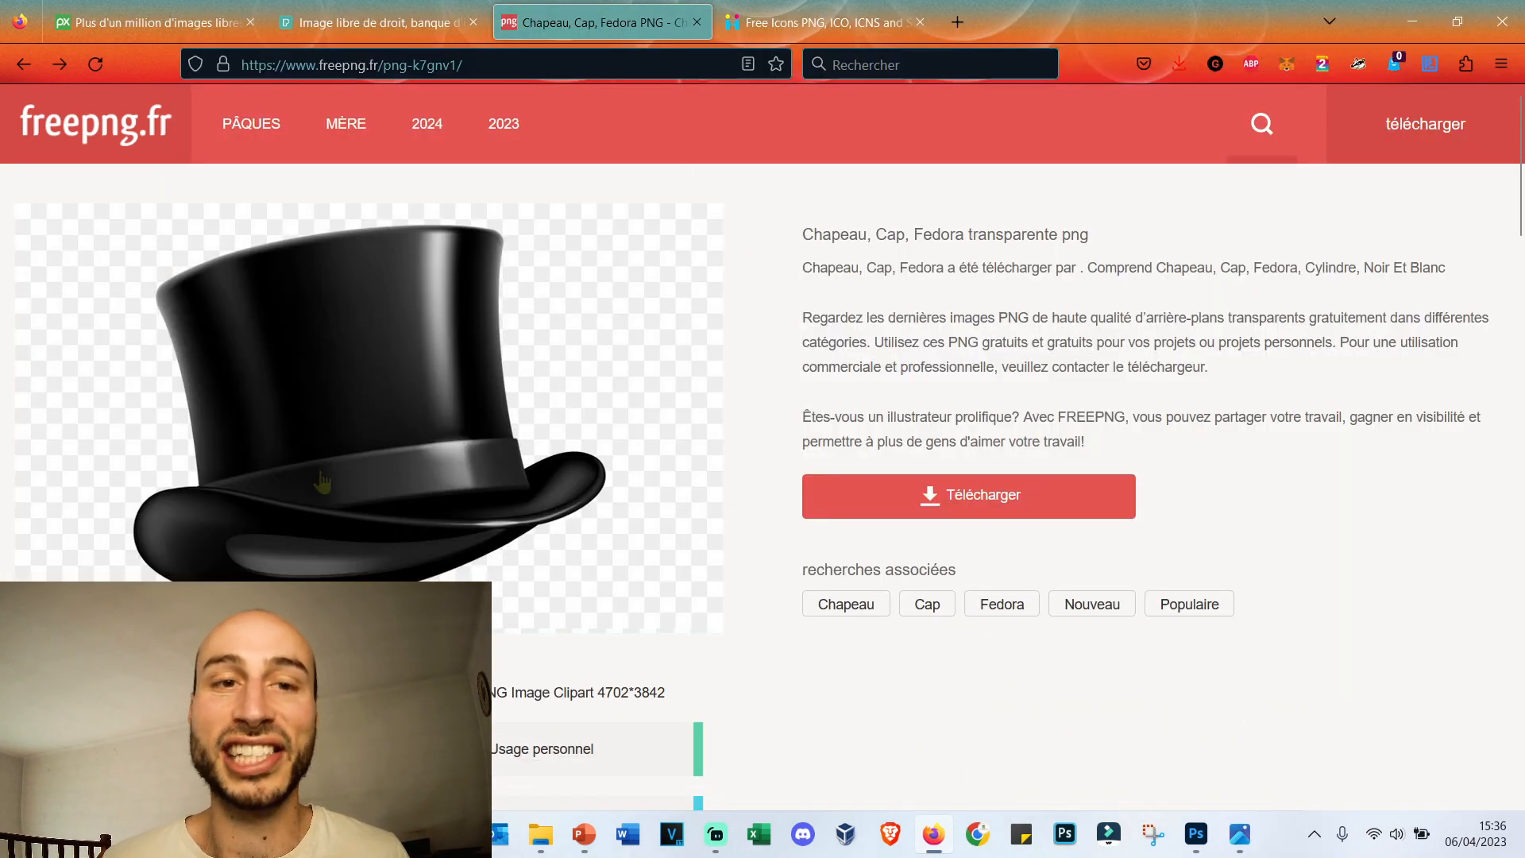
# Copy the top hat preview from the web page, paste it into the Photoshop document, and delete the pasted layer.
pyautogui.rightClick(438, 300)
pyautogui.click(546, 592)
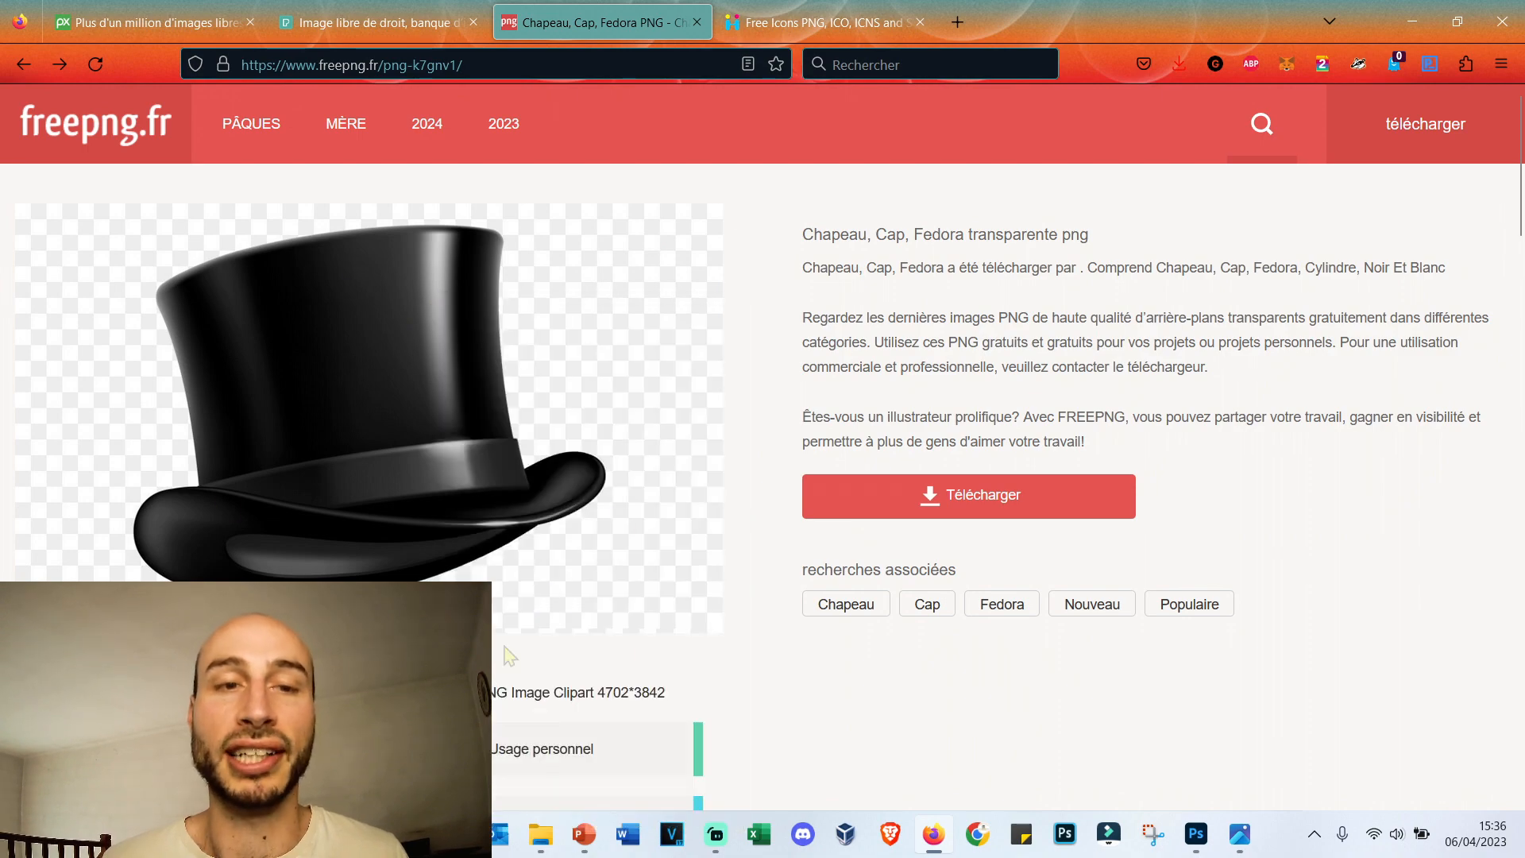
pyautogui.hotkey('alt', 'Tab')
pyautogui.hotkey('ctrl', 'v')
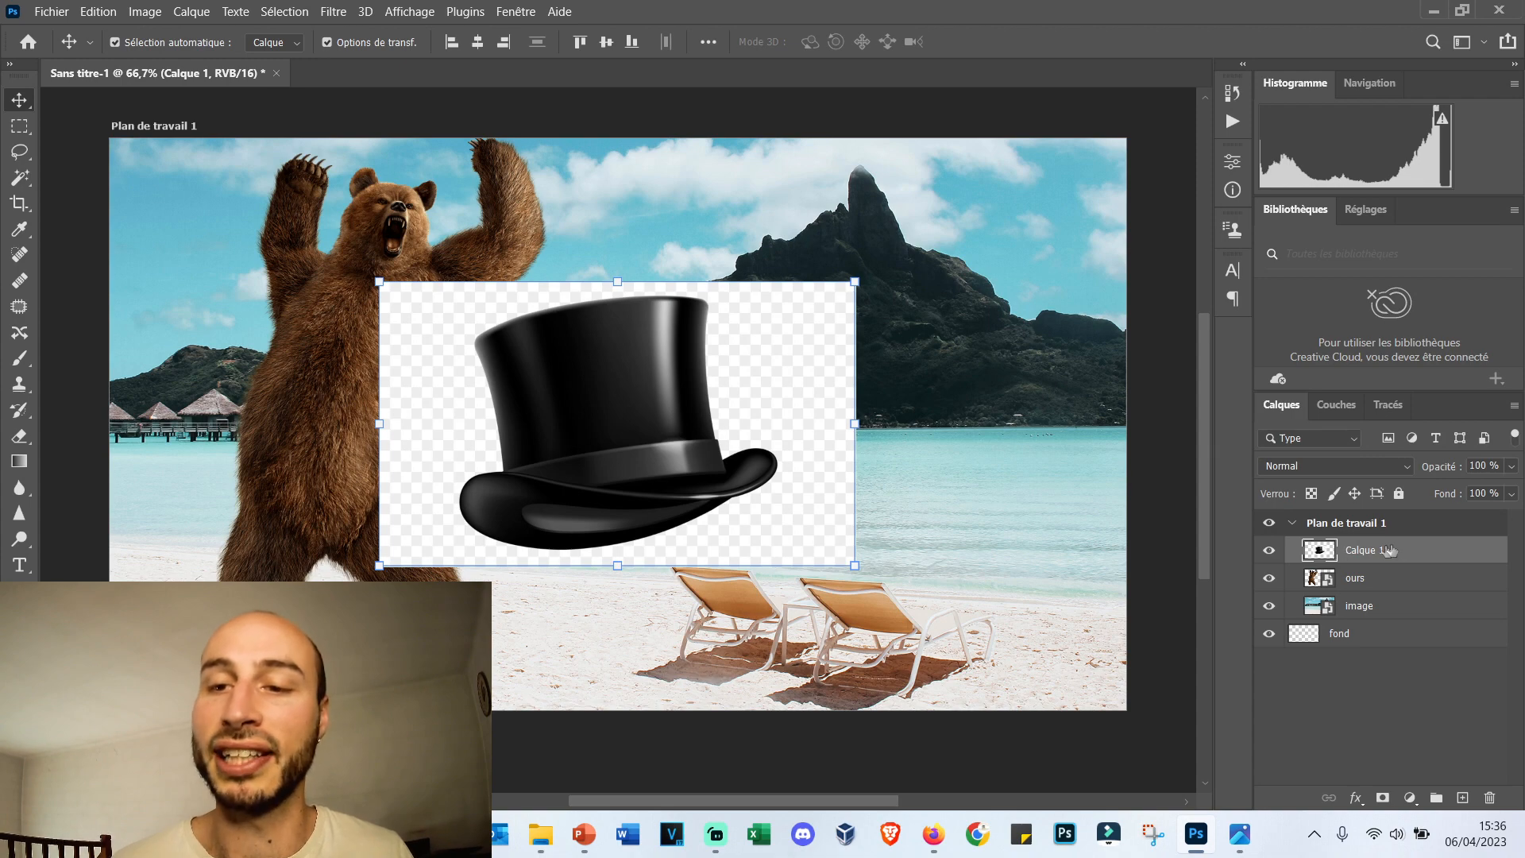
pyautogui.press('Delete')
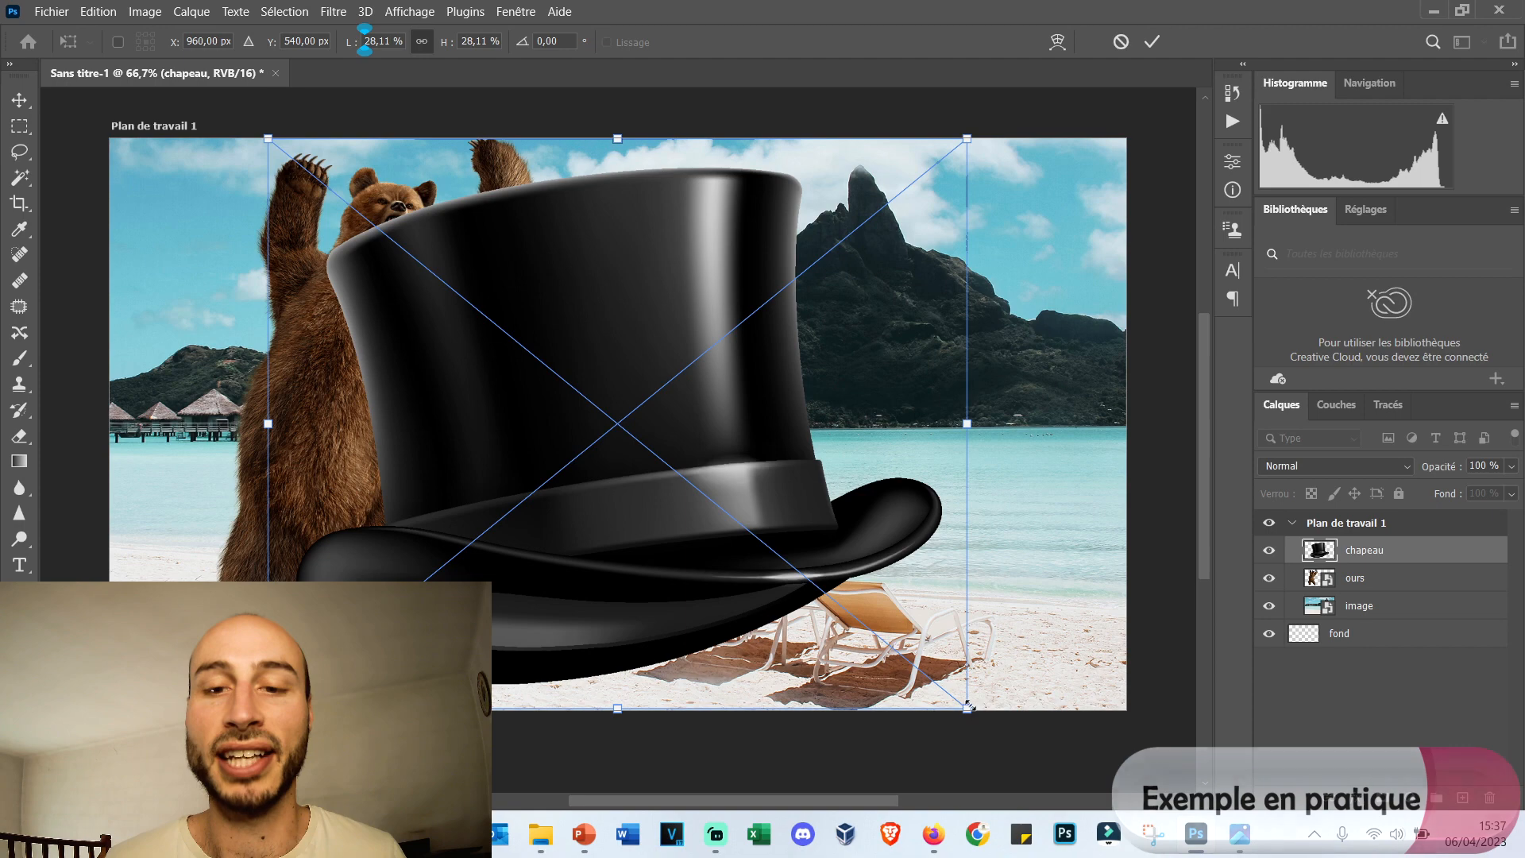
# Scale the placed chapeau image proportionally to about 11%, position it in front of the mountain beside the bear, apply the transformation, and deselect it.
pyautogui.moveTo(969, 704); pyautogui.dragTo(541, 362)
pyautogui.moveTo(413, 297); pyautogui.dragTo(766, 325)
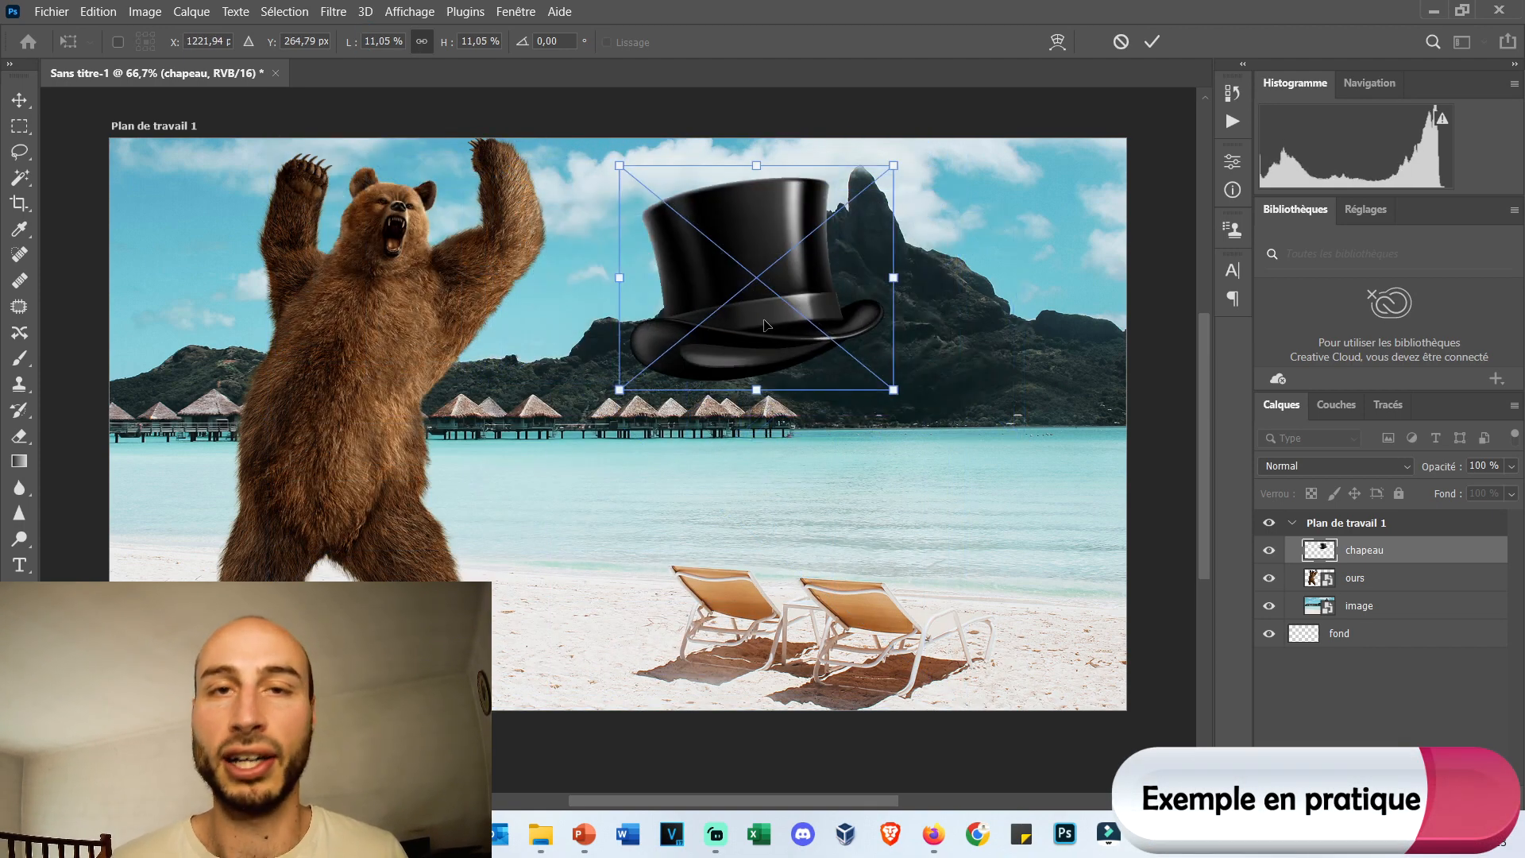
pyautogui.press('Return')
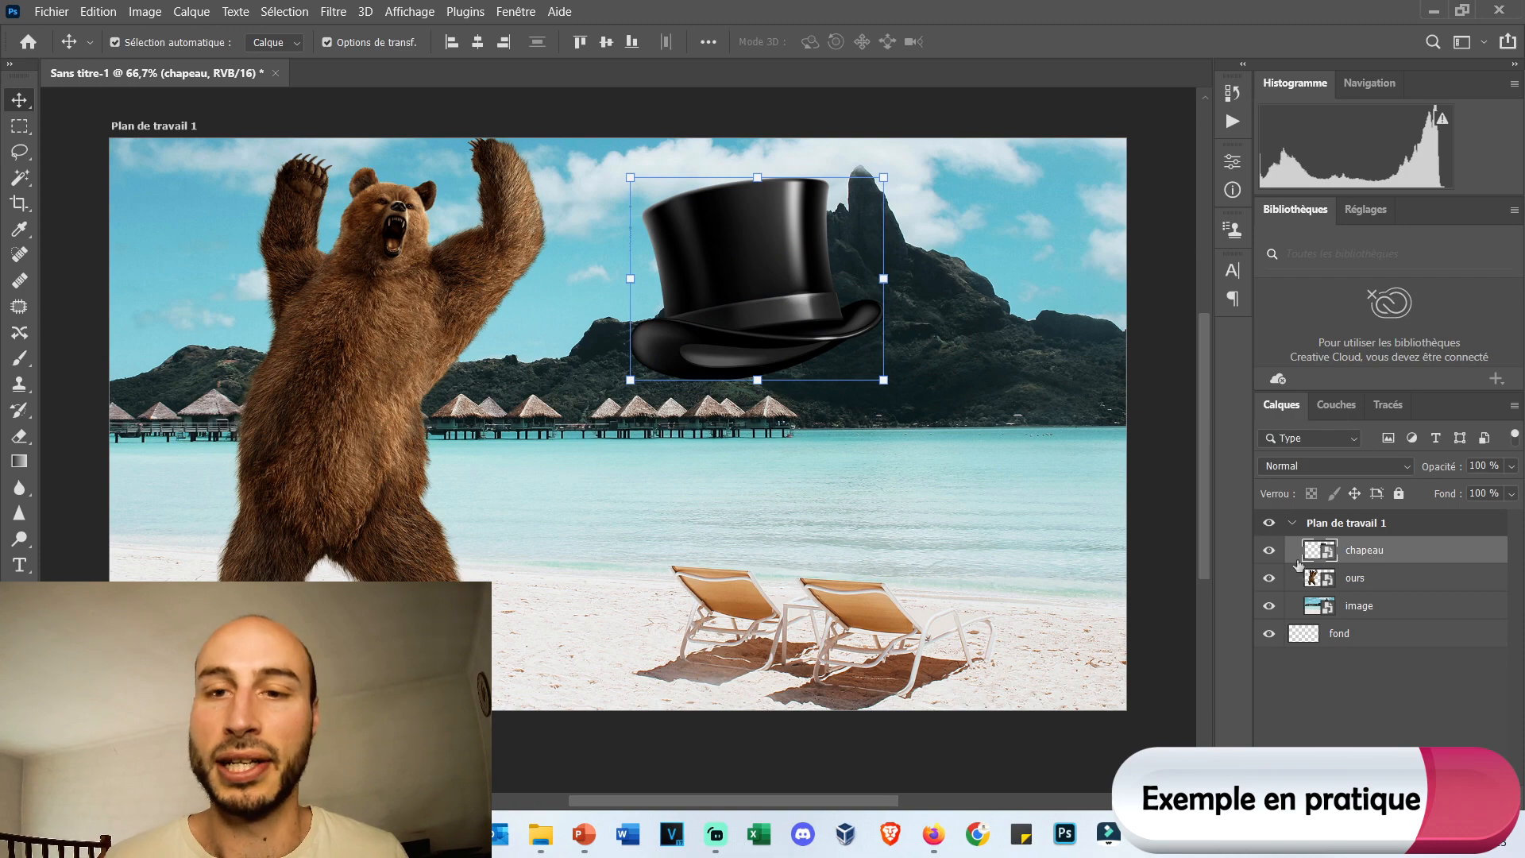
pyautogui.click(1182, 331)
pyautogui.scroll(-1, 1182, 330)
pyautogui.scroll(1, 1110, 480)
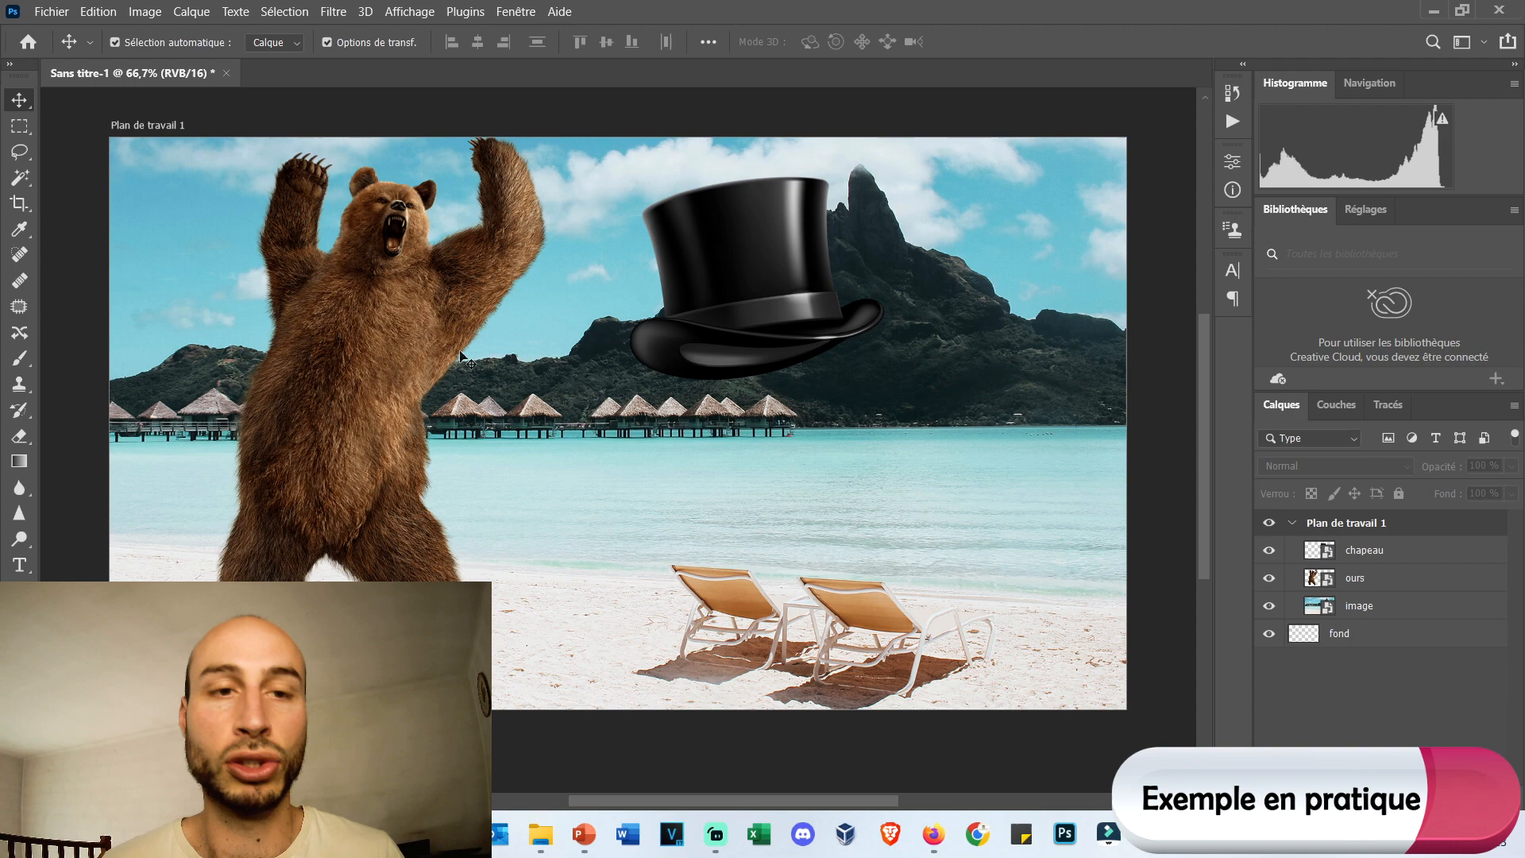
# Scale the bear proportionally to about 39.8%, move it down onto the sand at the left of the beach, and apply the transformation.
pyautogui.click(322, 304)
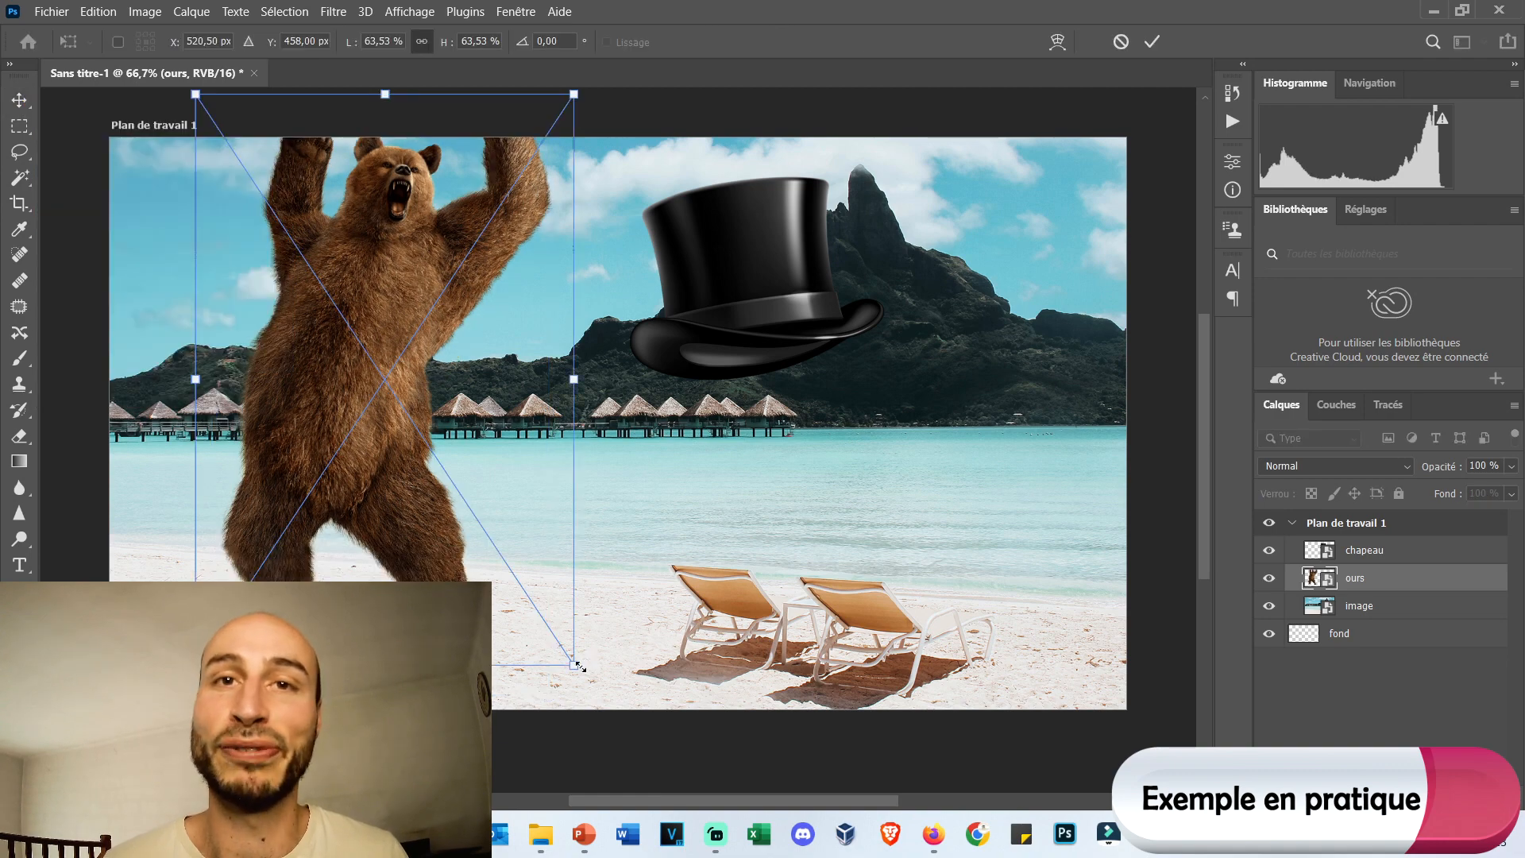
pyautogui.moveTo(578, 666); pyautogui.dragTo(433, 452)
pyautogui.moveTo(328, 343); pyautogui.dragTo(372, 543)
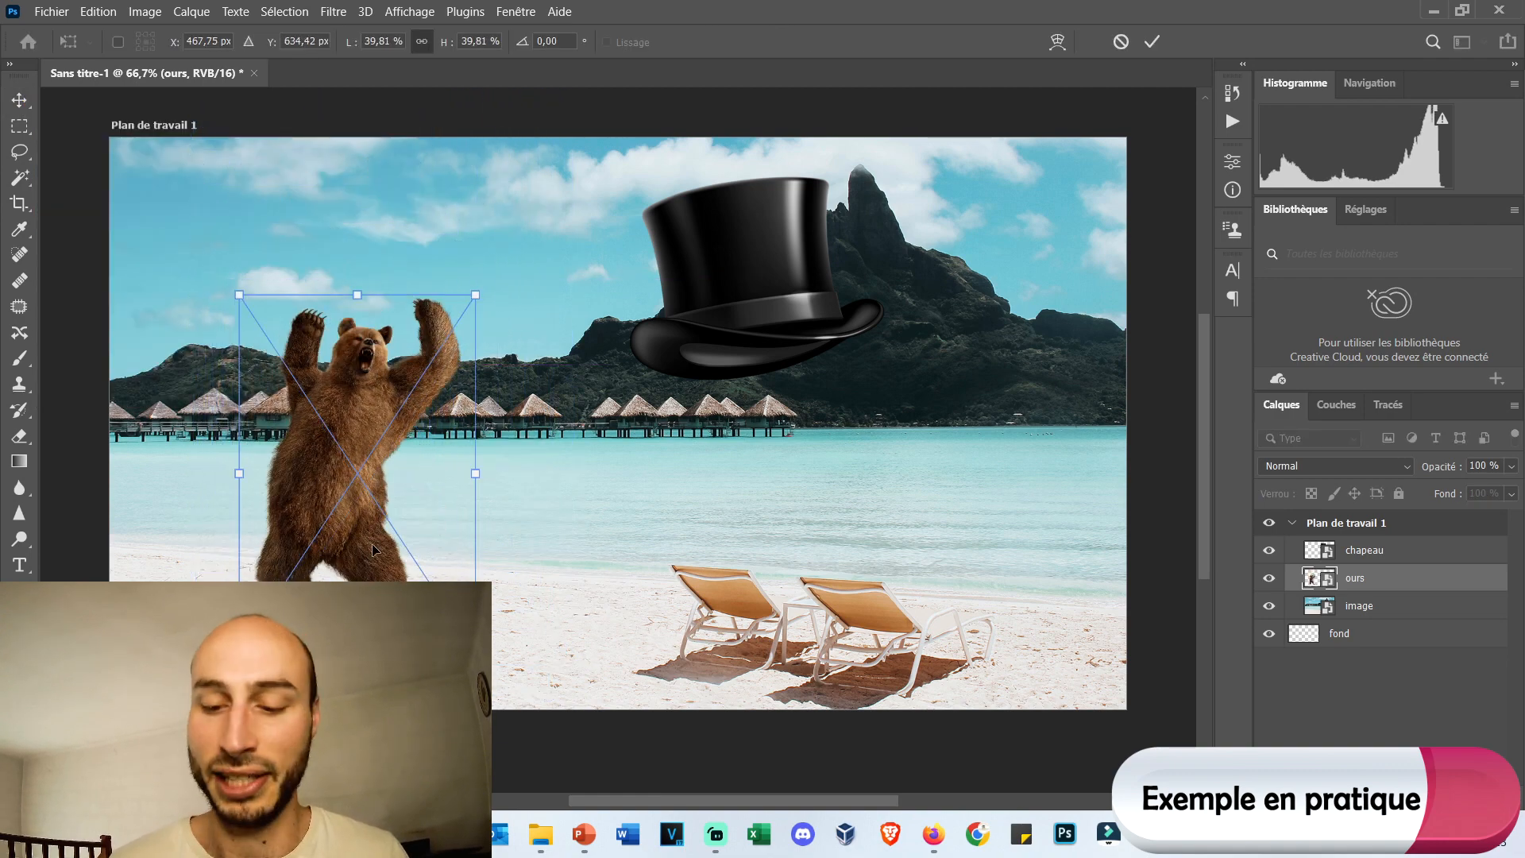
pyautogui.press('Return')
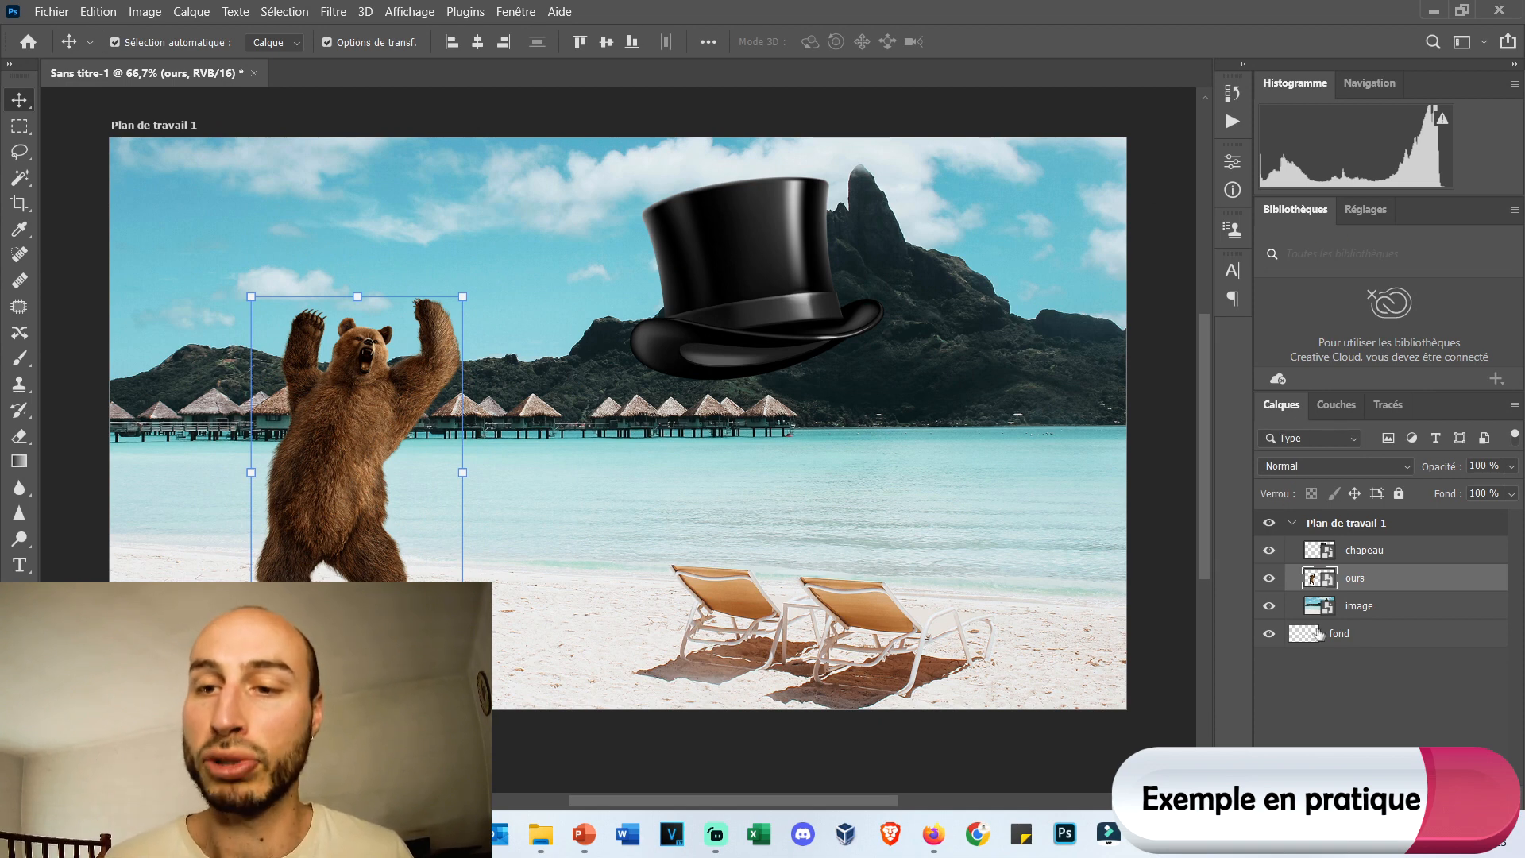
# Enlarge the bear on the ours layer to about 46.4%, move it higher on the beach, and apply the transformation.
pyautogui.click(1360, 612)
pyautogui.click(1378, 585)
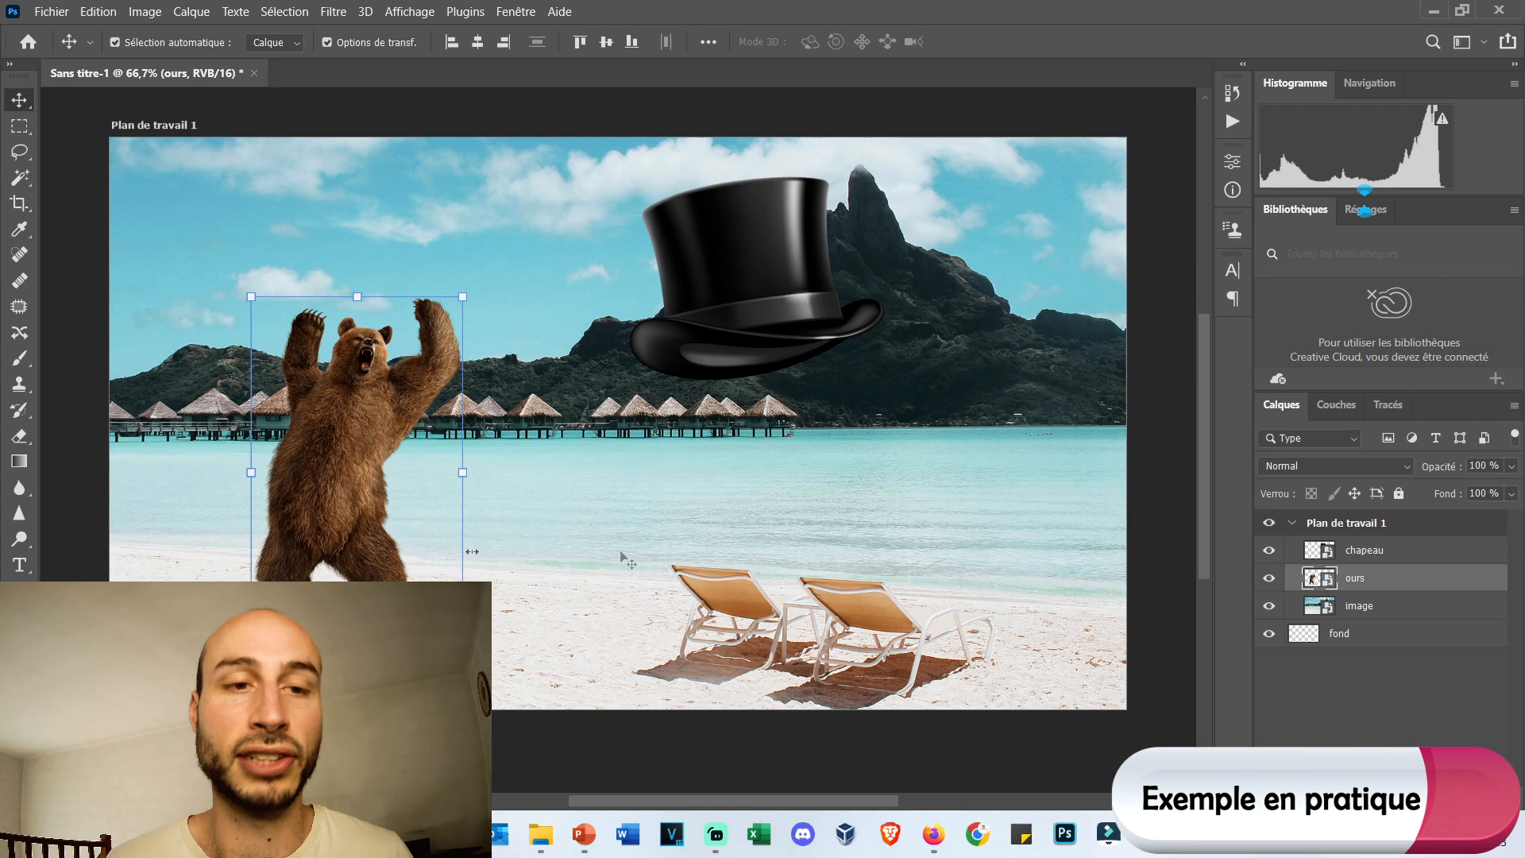
pyautogui.moveTo(581, 213); pyautogui.dragTo(624, 153)
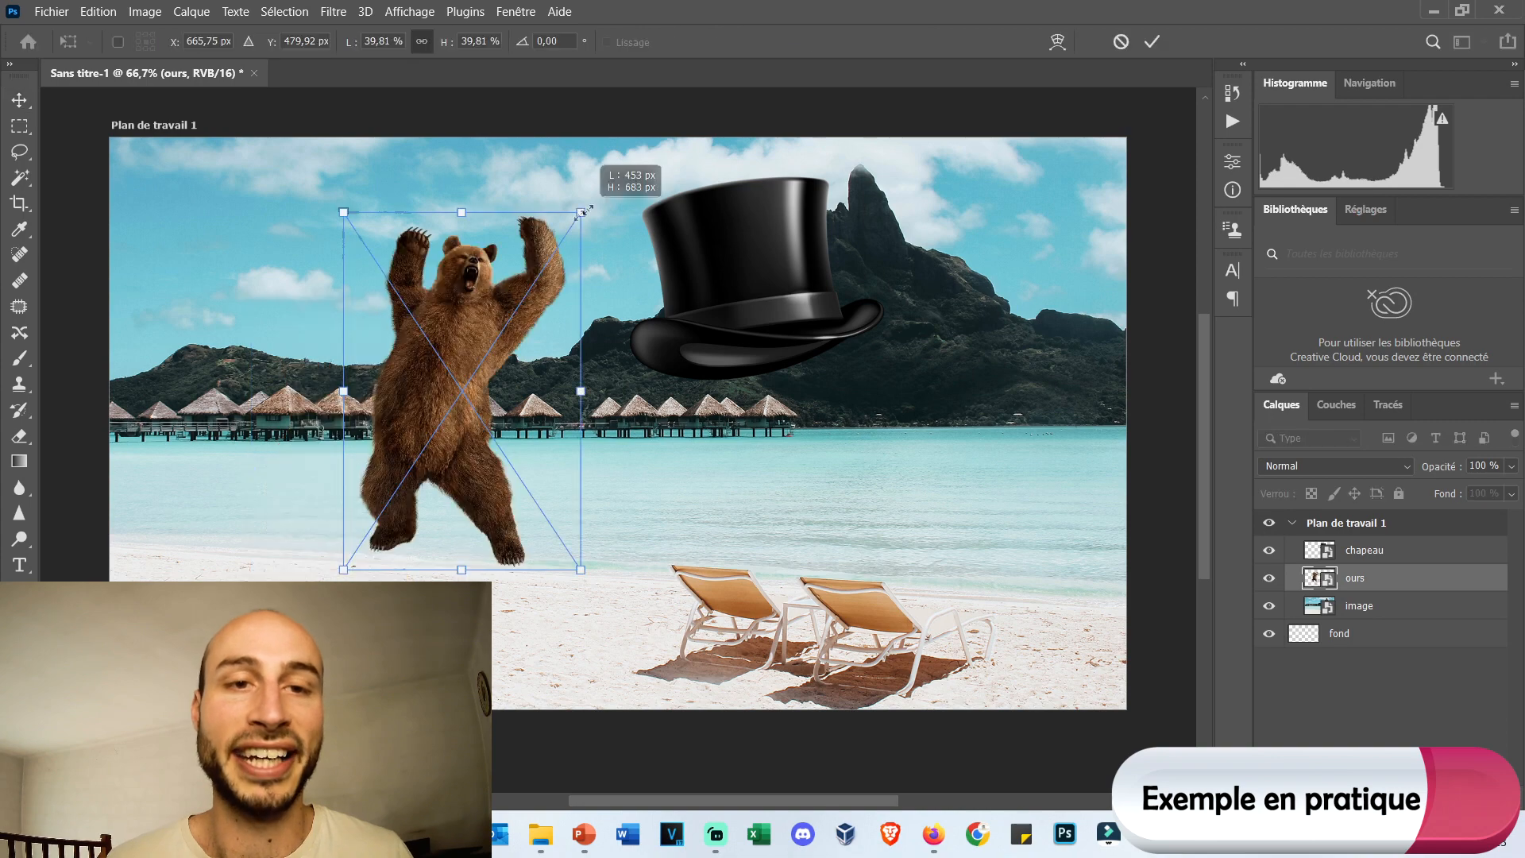
pyautogui.moveTo(540, 259); pyautogui.dragTo(435, 293)
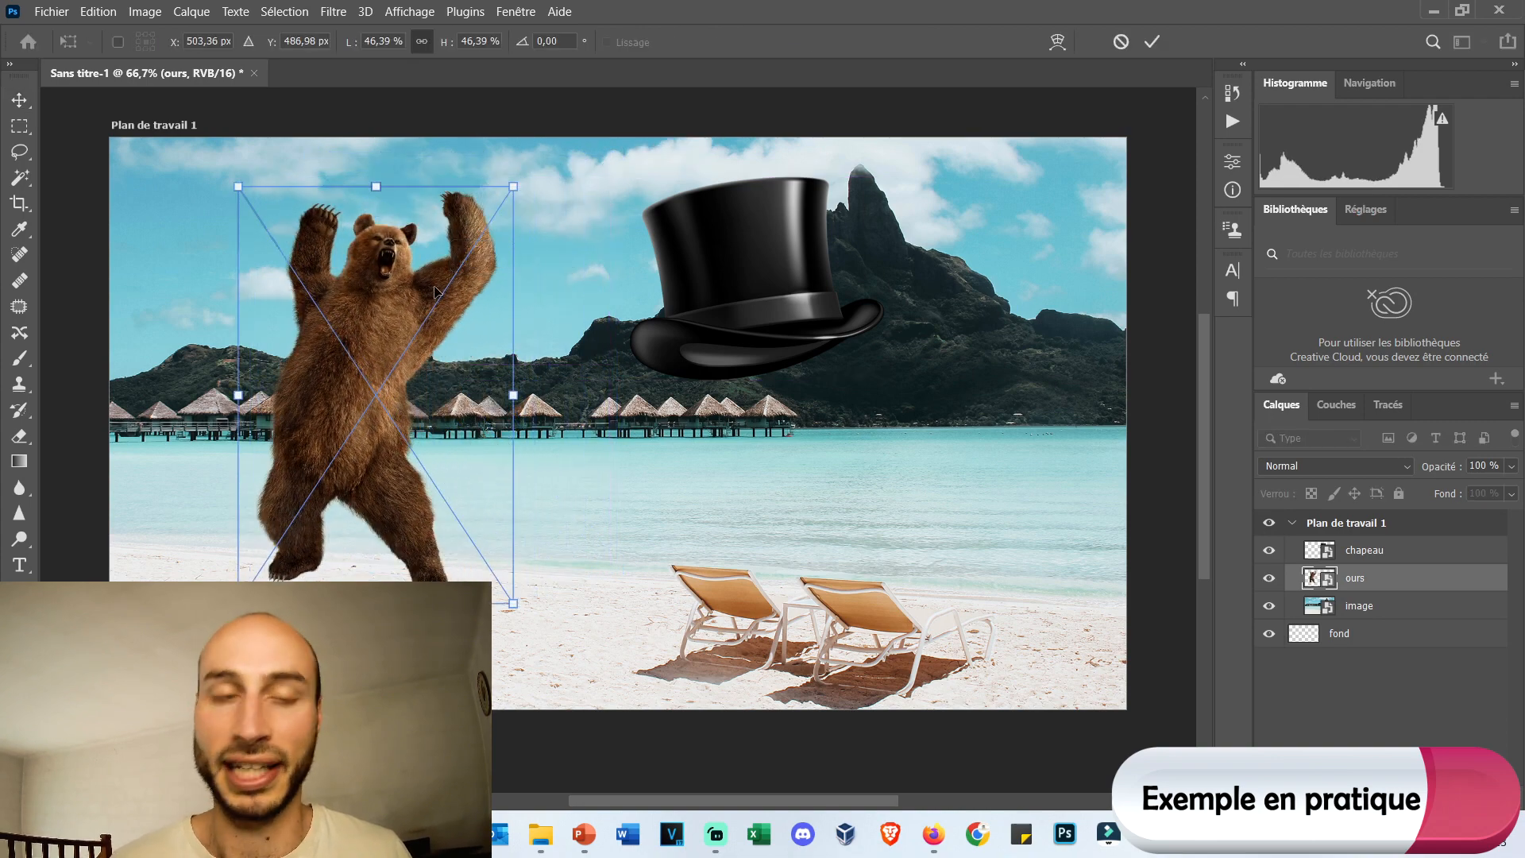
pyautogui.press('Return')
# Scale the top hat proportionally to about 5.5%, place it on the bear's head, and apply the transformation.
pyautogui.click(725, 288)
pyautogui.moveTo(884, 381); pyautogui.dragTo(766, 287)
pyautogui.moveTo(672, 255); pyautogui.dragTo(359, 258)
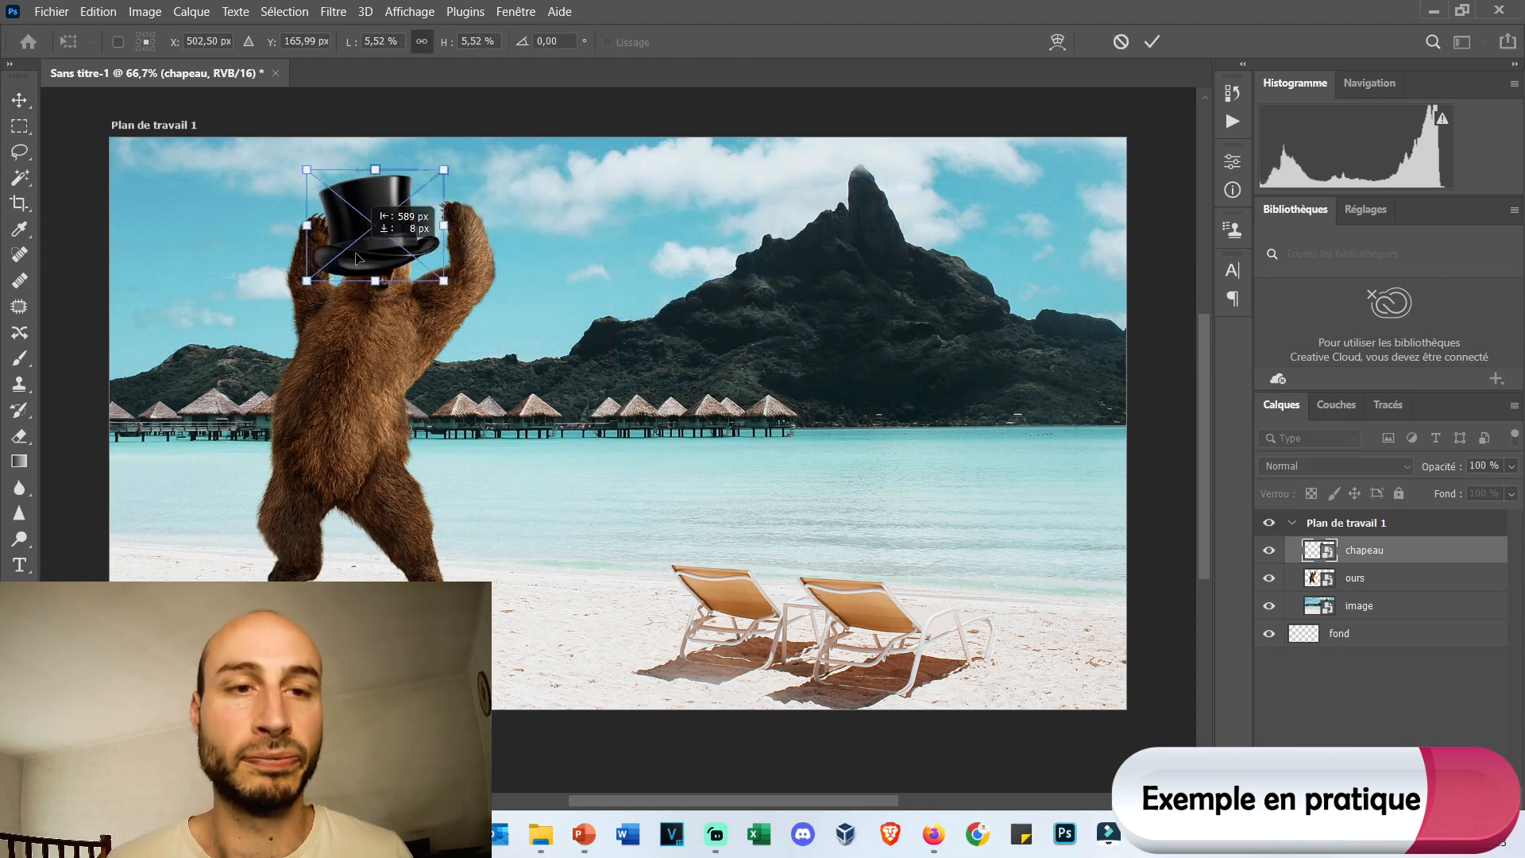
pyautogui.press('Return')
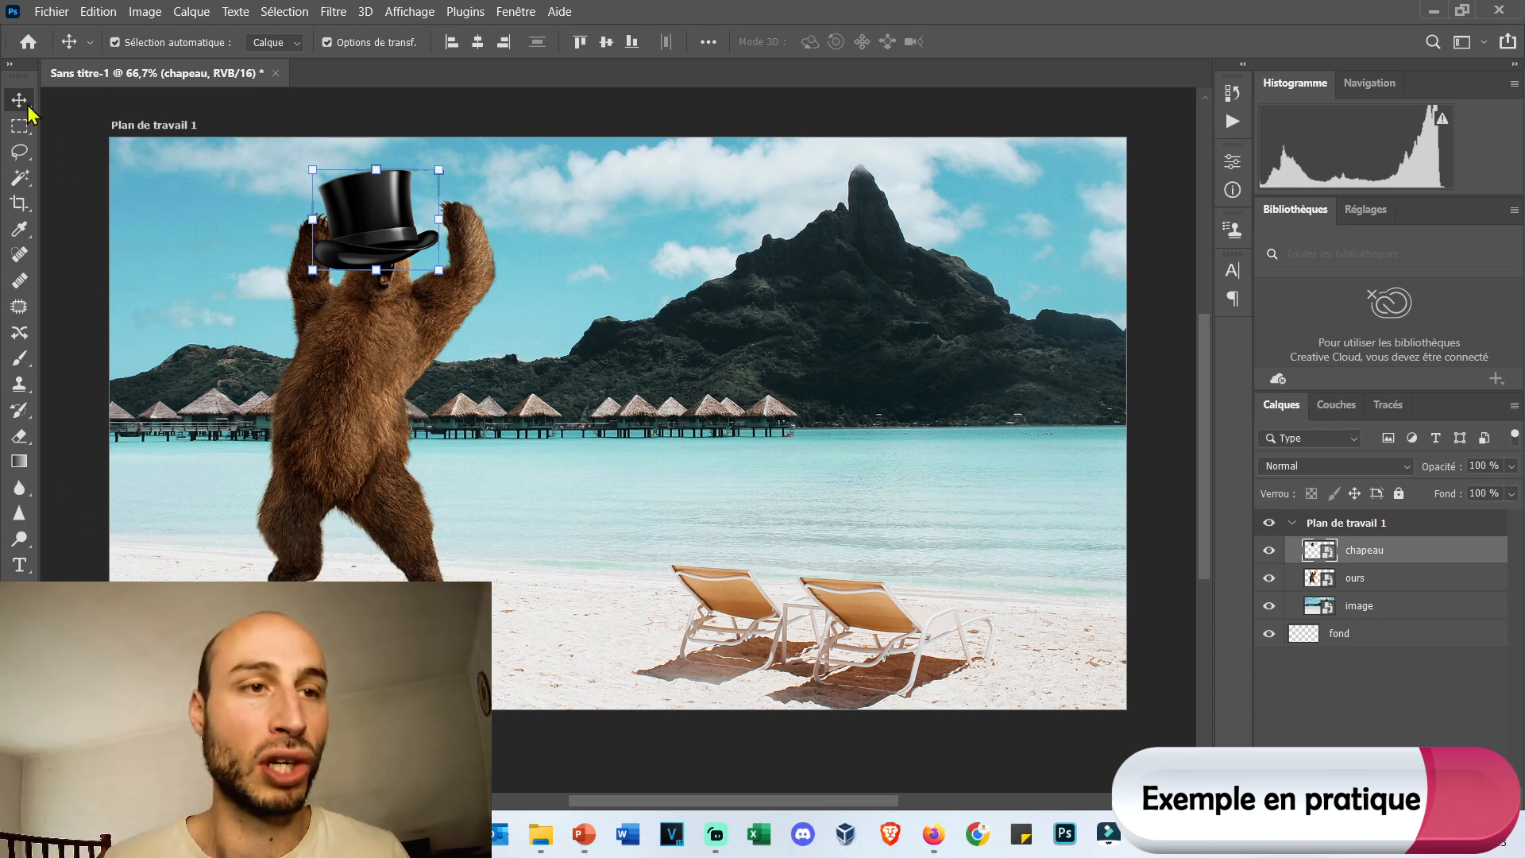
# Move the top hat off the bear's head into the sky near the mountain, and shift the bear down and left.
pyautogui.moveTo(412, 241); pyautogui.dragTo(599, 270)
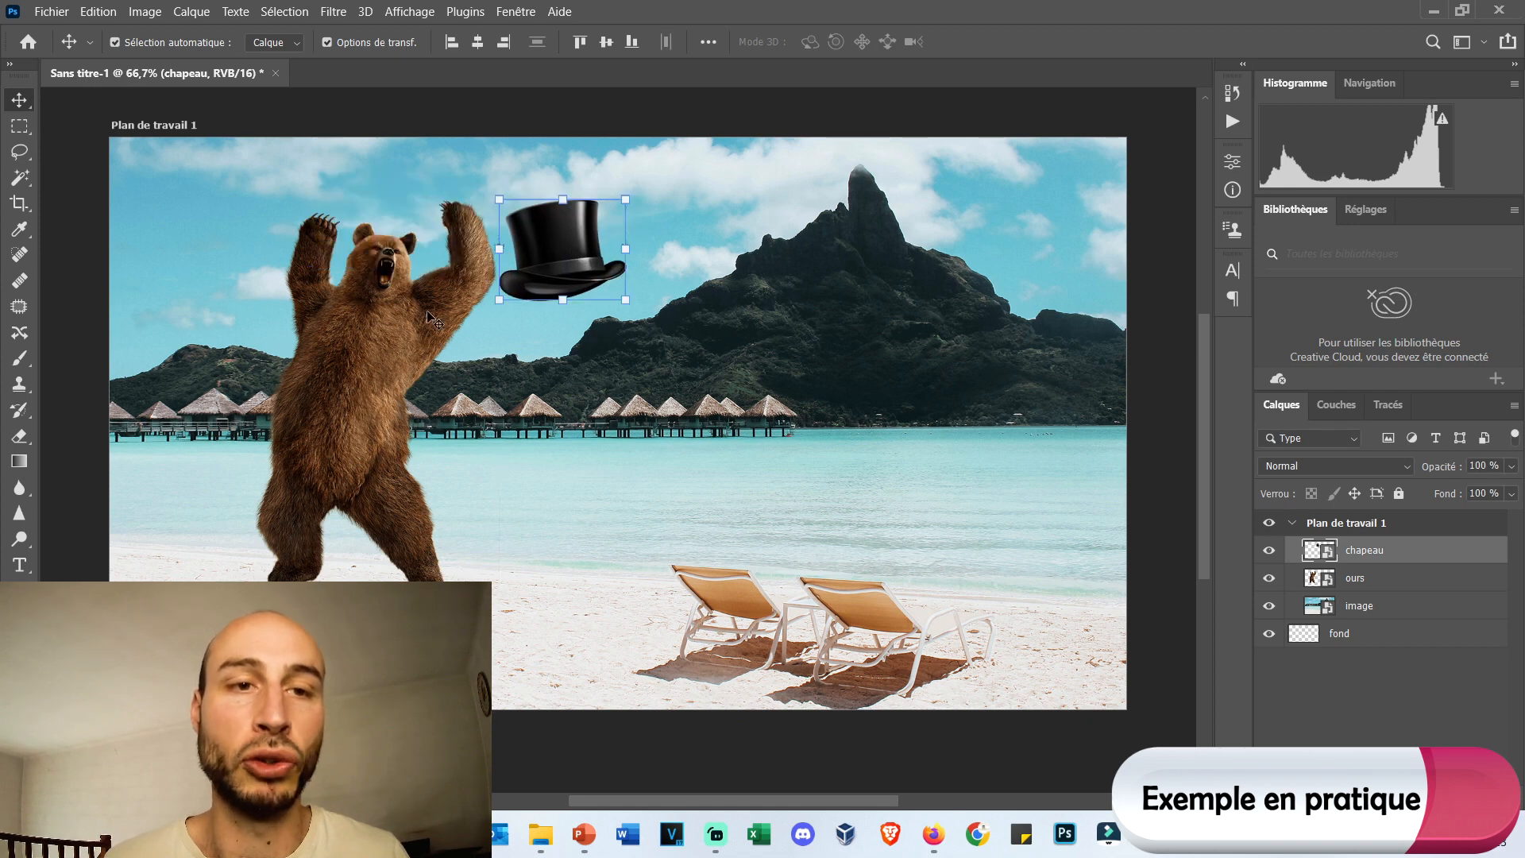
pyautogui.moveTo(435, 319); pyautogui.dragTo(373, 342)
pyautogui.moveTo(602, 292); pyautogui.dragTo(665, 271)
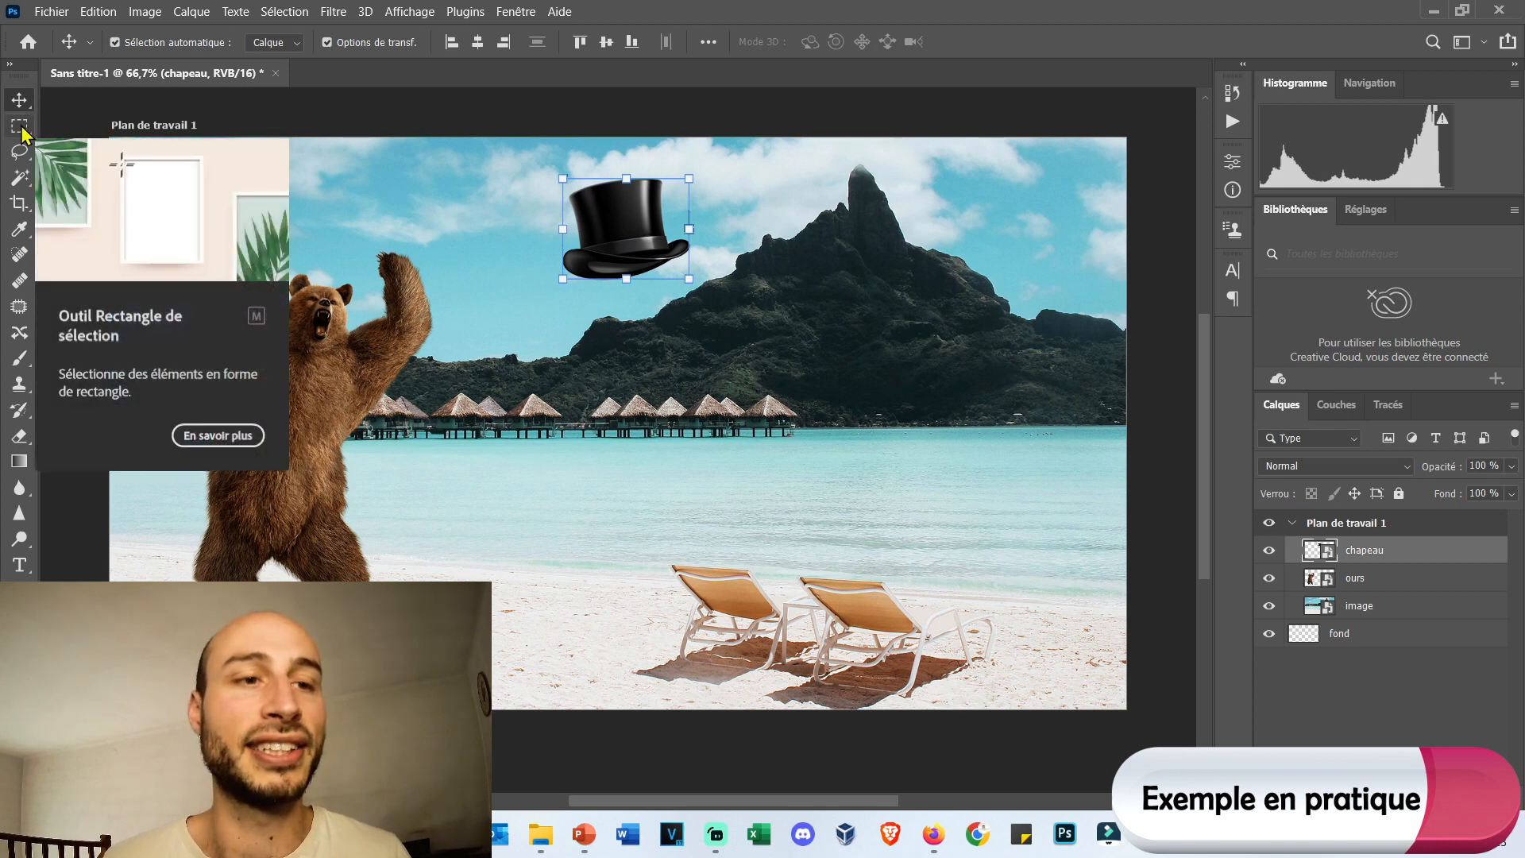
# Make a rectangular marquee from the bear to the mountain peak, and add an overlapping rectangle reaching the lounge chairs.
pyautogui.press('m')
pyautogui.moveTo(274, 168); pyautogui.dragTo(877, 521)
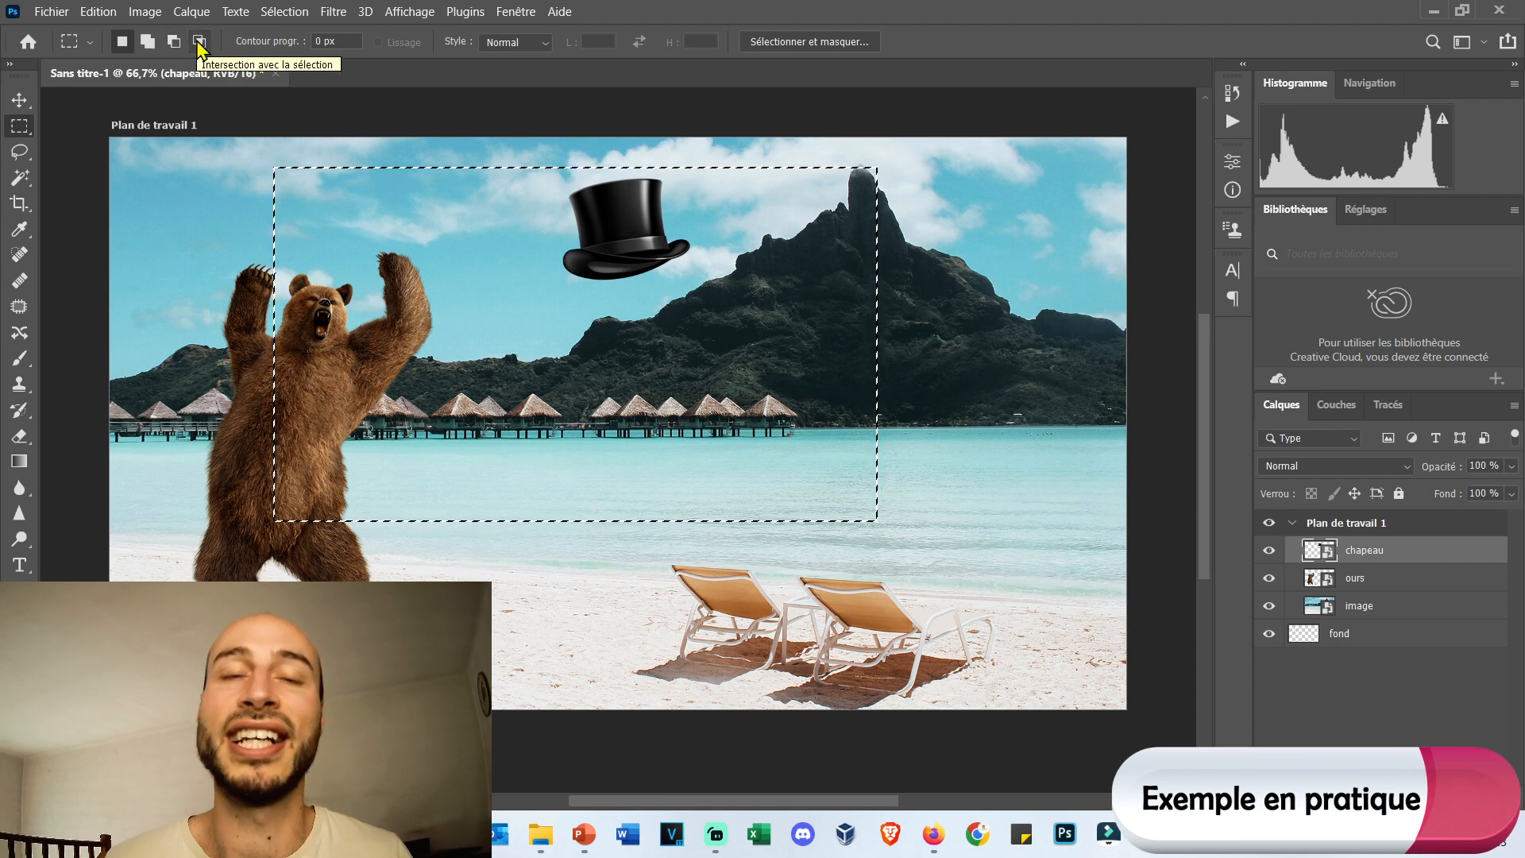
pyautogui.click(147, 44)
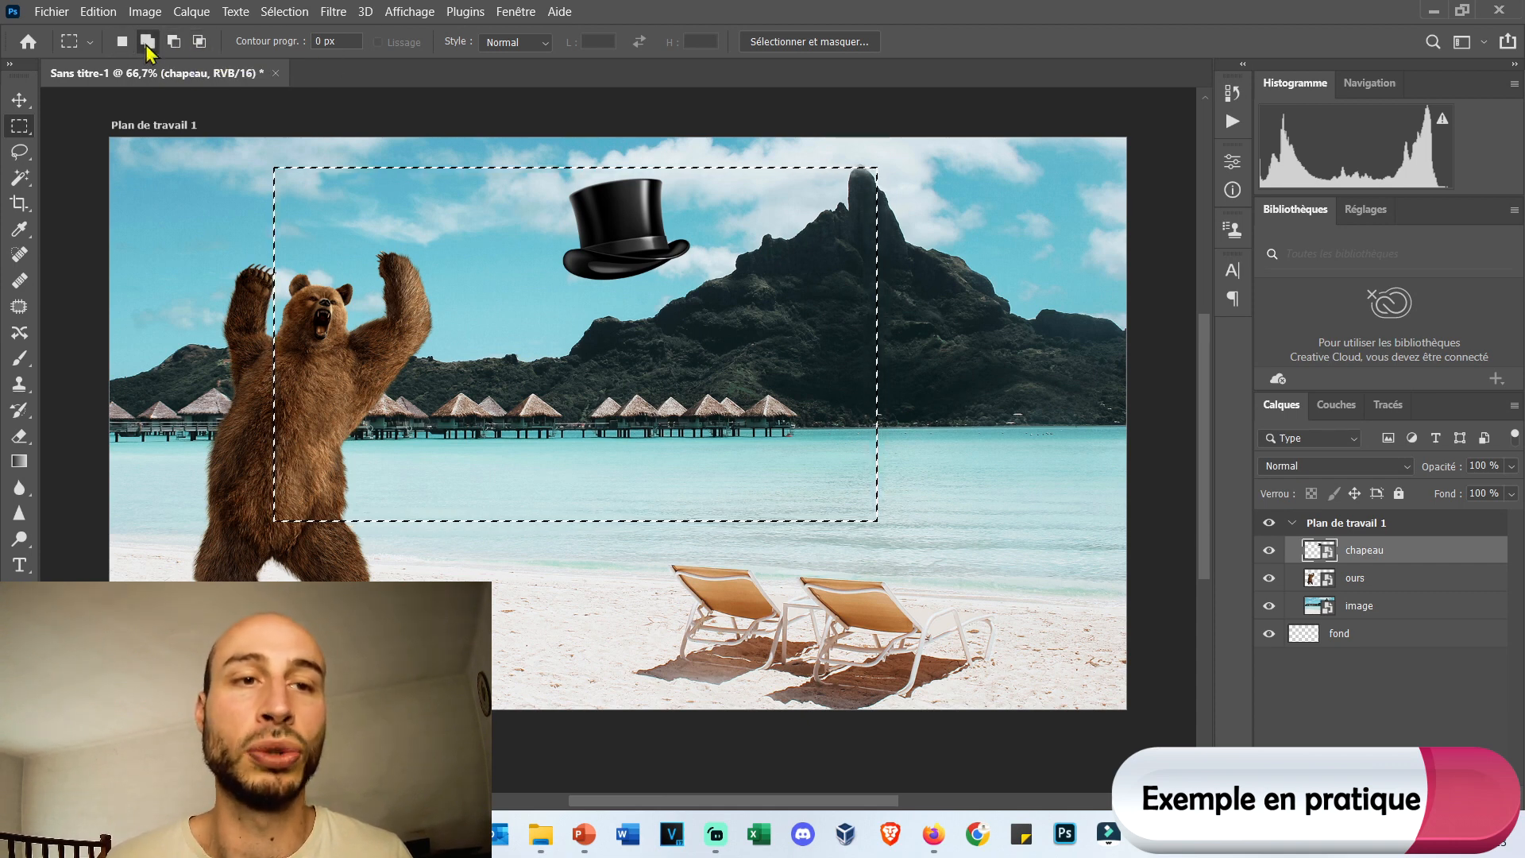
pyautogui.moveTo(818, 351); pyautogui.dragTo(1024, 593)
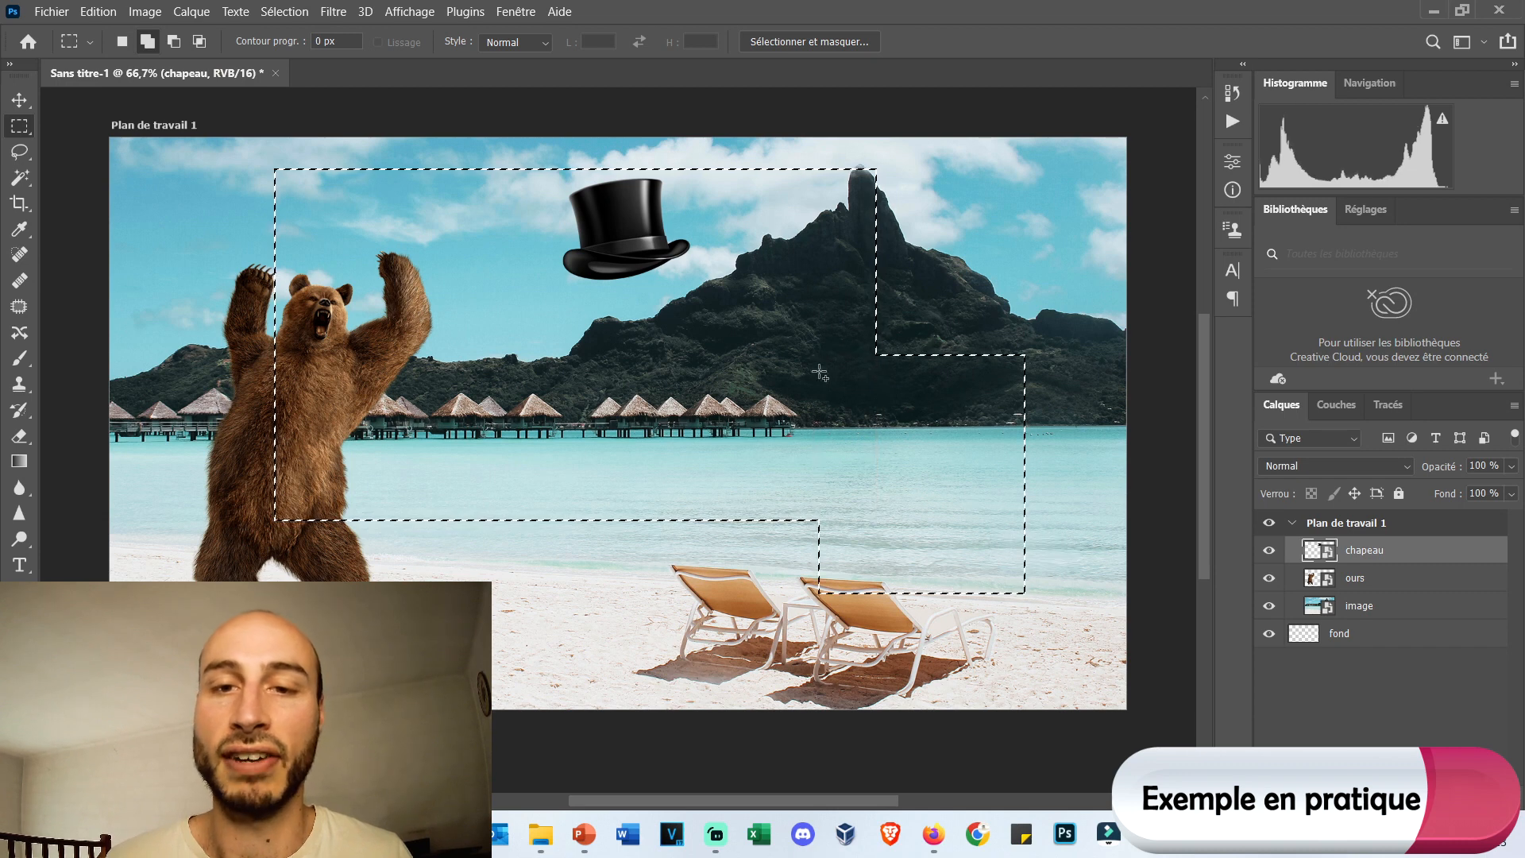
# Subtract a rectangle covering the bear and hat from the selection, and intersect the rest with a rectangle over the mountain and water.
pyautogui.click(174, 45)
pyautogui.moveTo(246, 155); pyautogui.dragTo(696, 401)
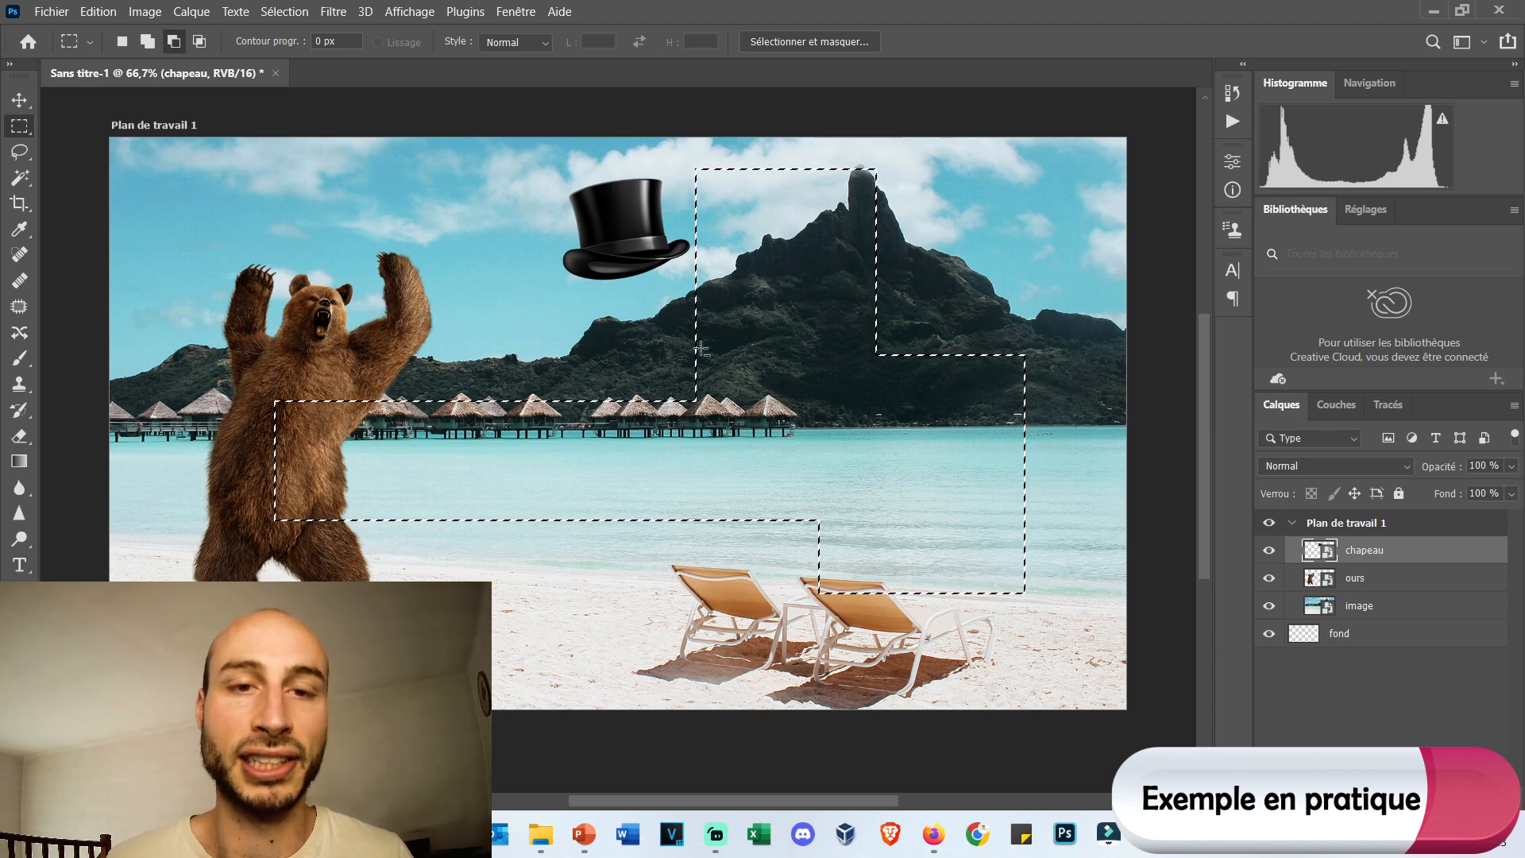
pyautogui.click(200, 42)
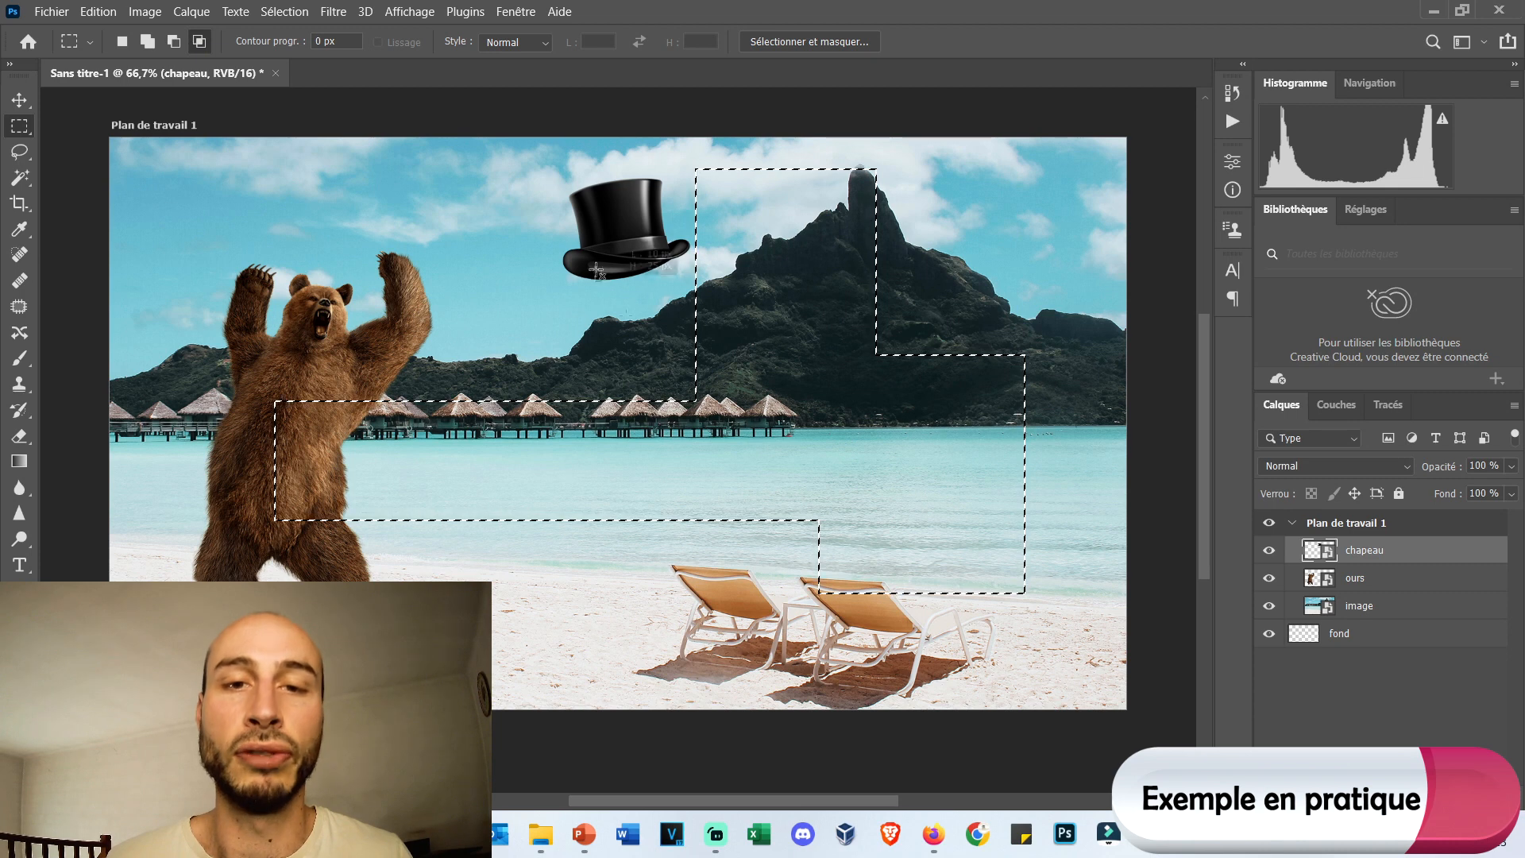
pyautogui.moveTo(597, 268); pyautogui.dragTo(934, 559)
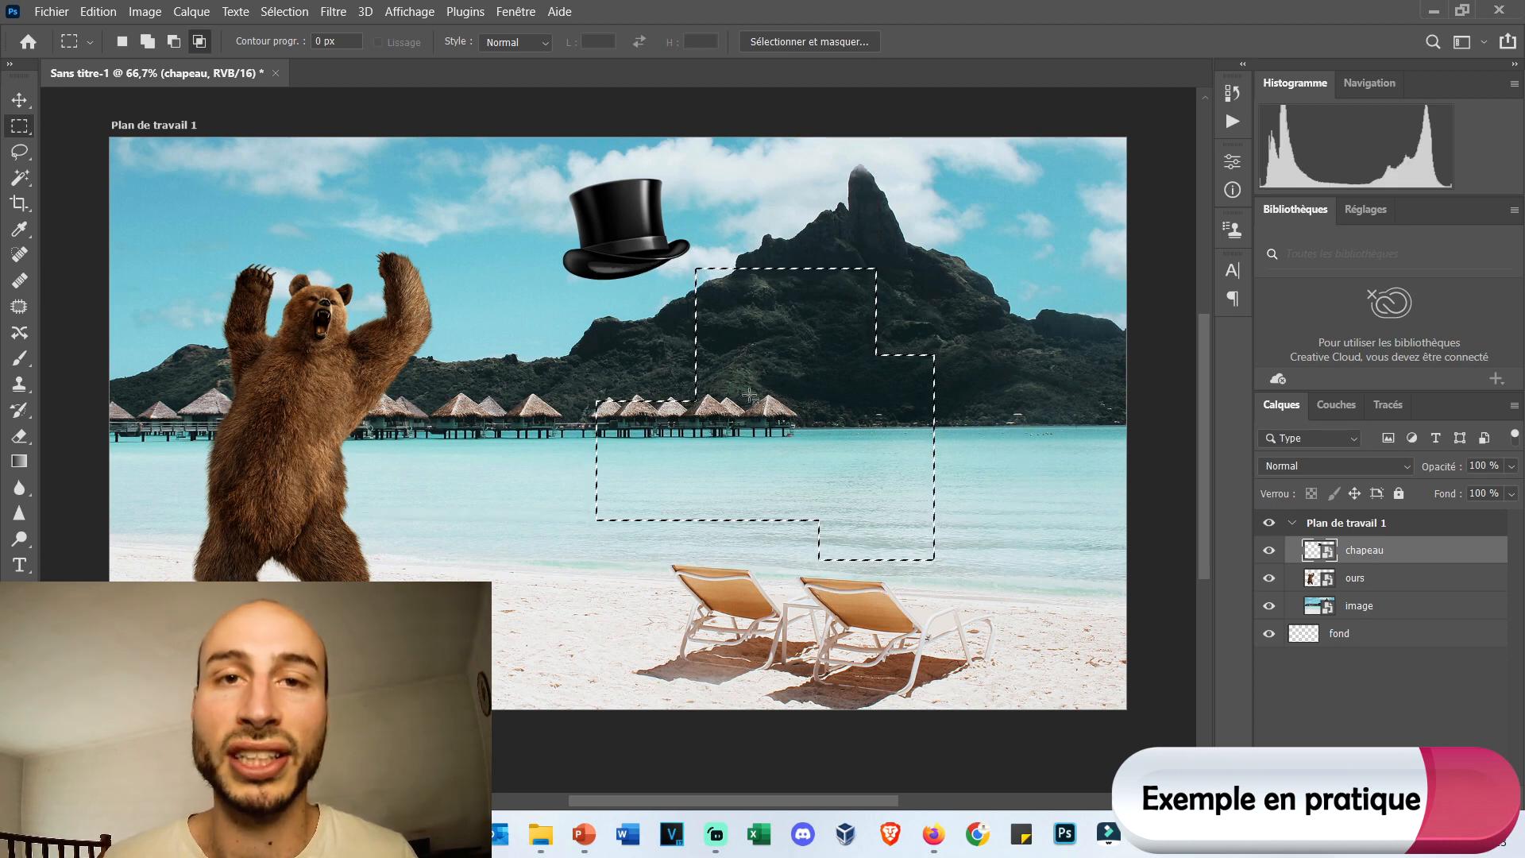
# Make a new rectangular selection with a 5 px feather, covering the bear's upper body and most of the hat.
pyautogui.click(121, 41)
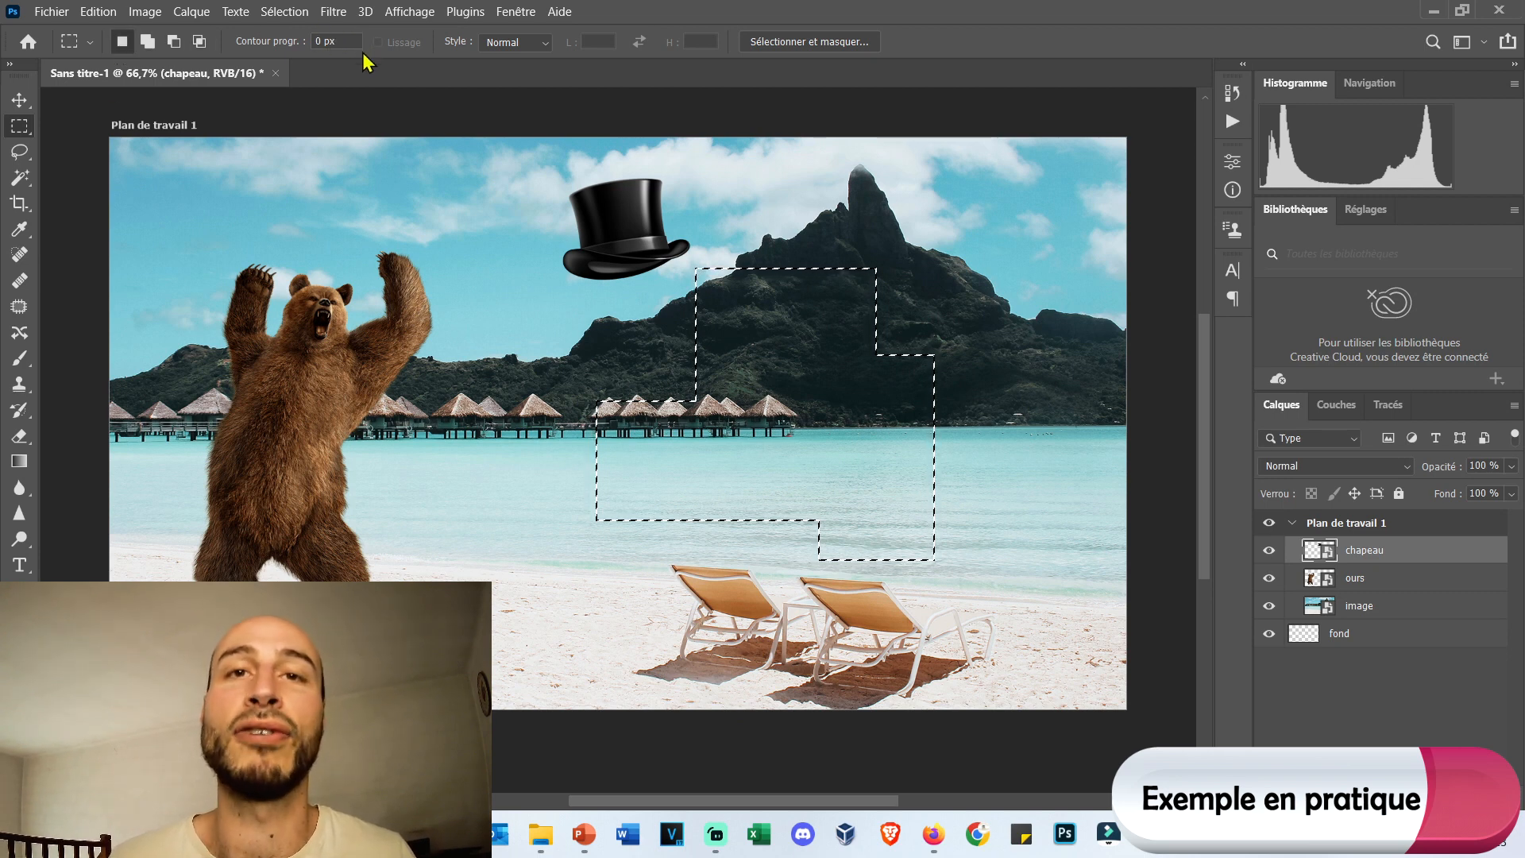
pyautogui.click(326, 44)
pyautogui.write('5')
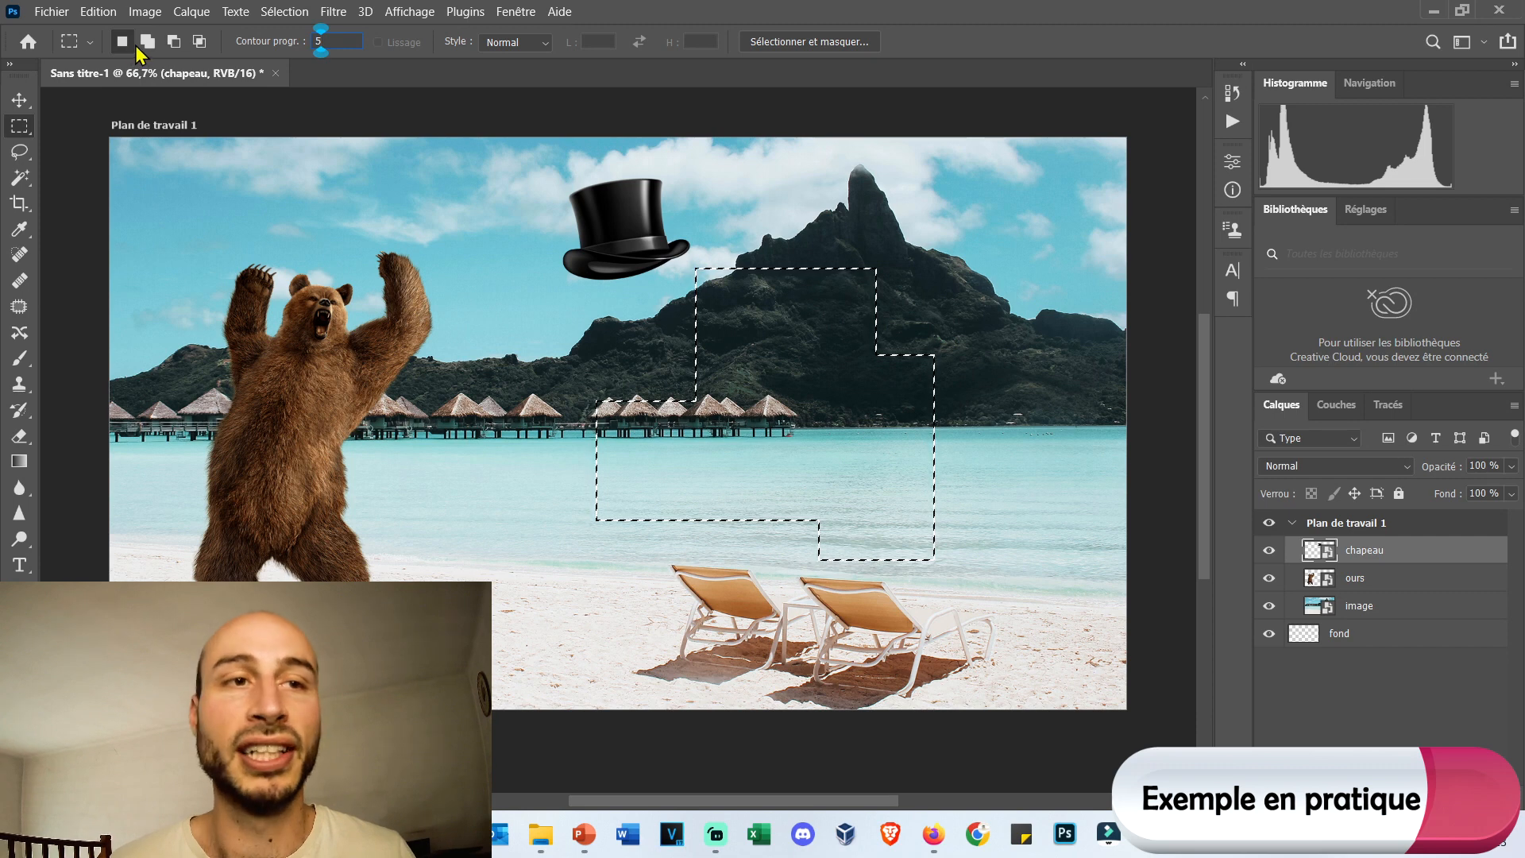
pyautogui.moveTo(202, 192); pyautogui.dragTo(795, 517)
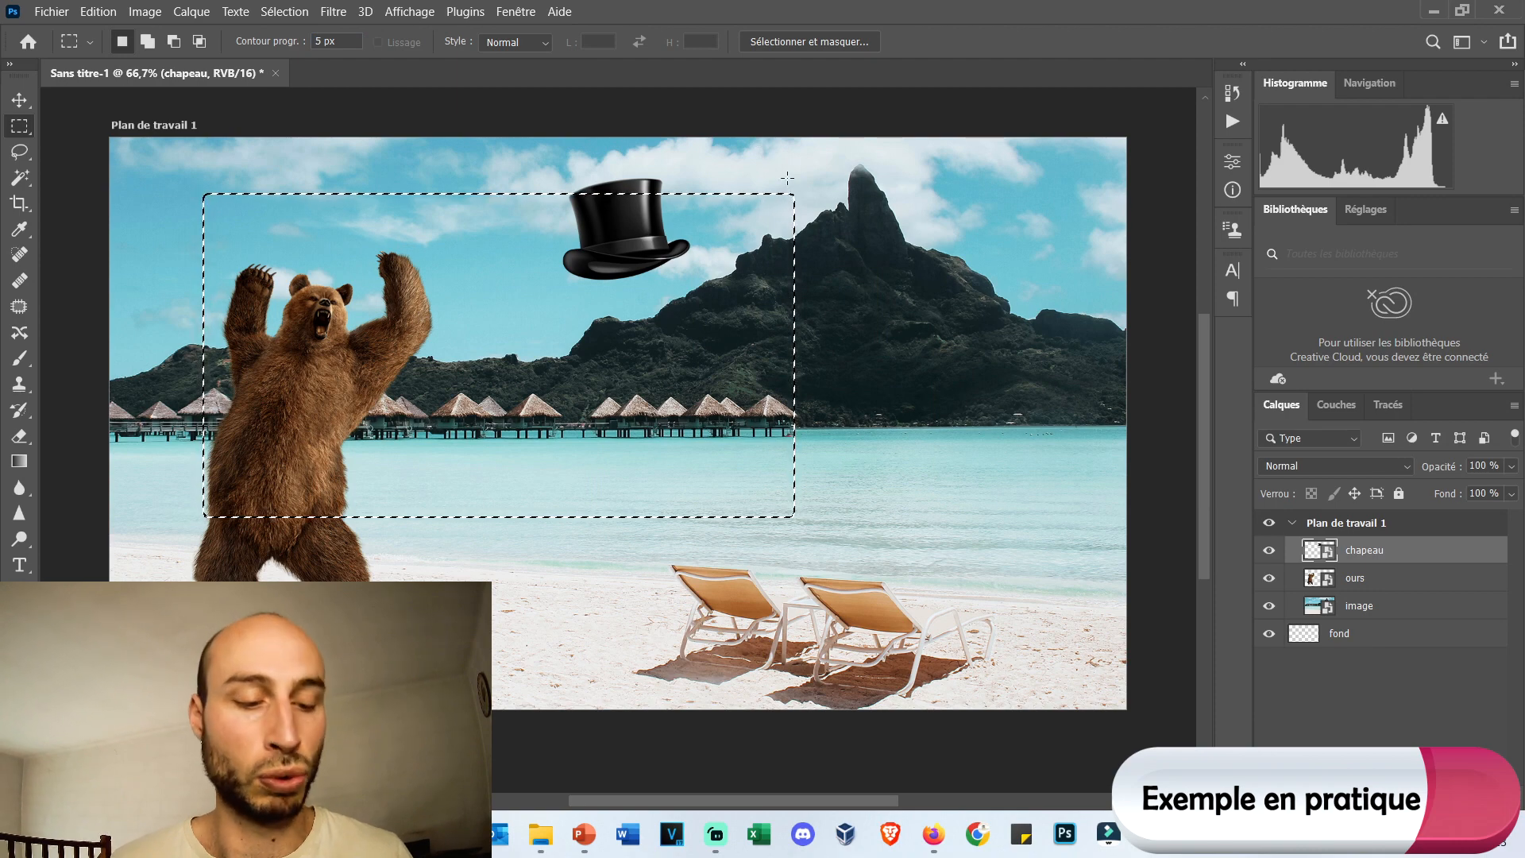
pyautogui.hscroll(-1, 802, 194)
pyautogui.scroll(3, 803, 194)
pyautogui.scroll(10, 802, 194)
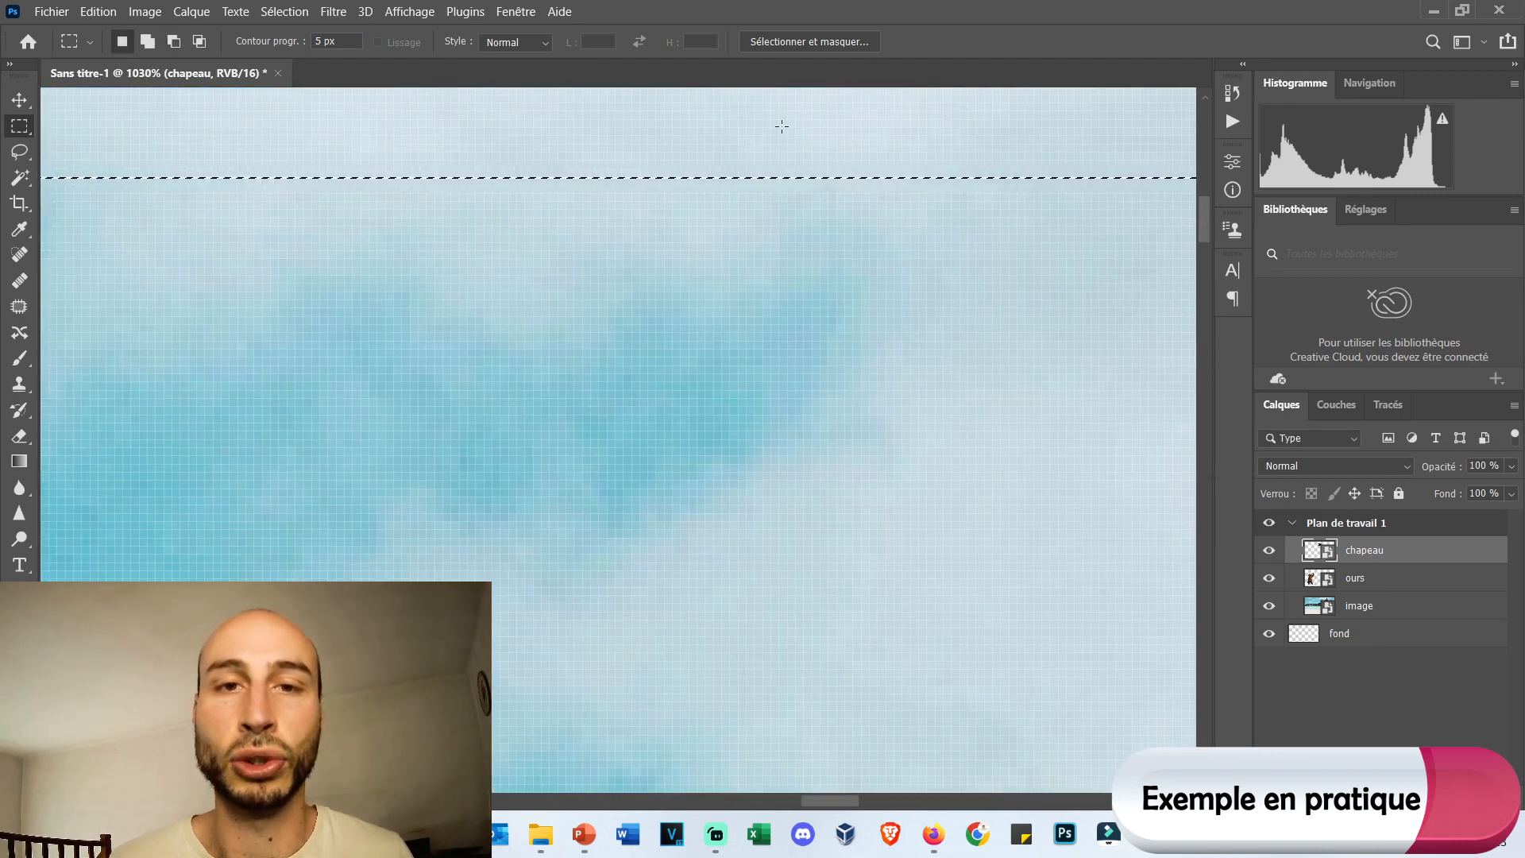
pyautogui.scroll(-7, 611, 319)
pyautogui.scroll(-6, 611, 319)
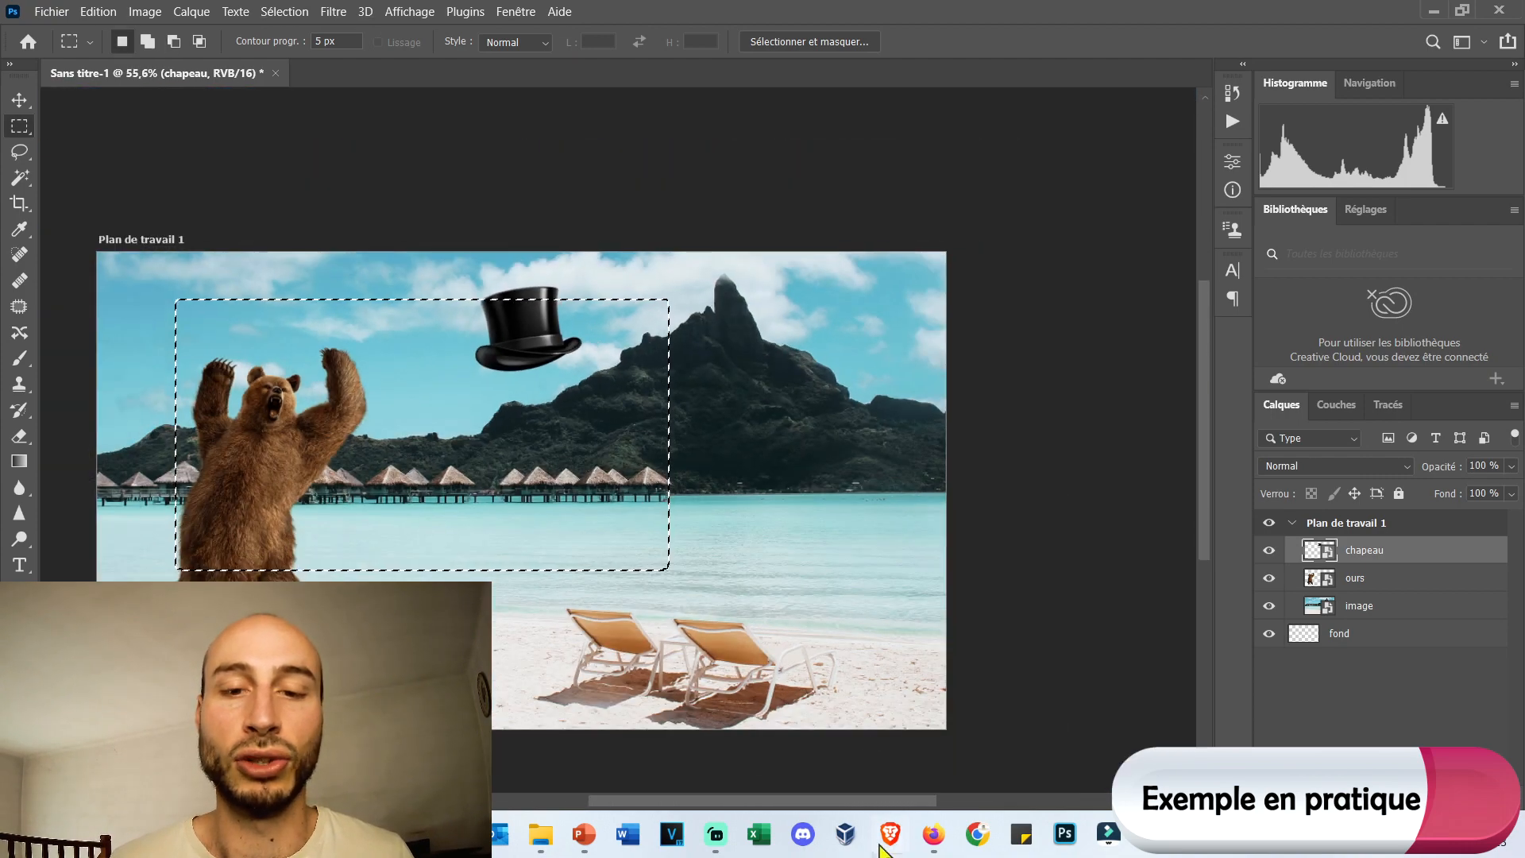
pyautogui.moveTo(854, 802); pyautogui.dragTo(796, 793)
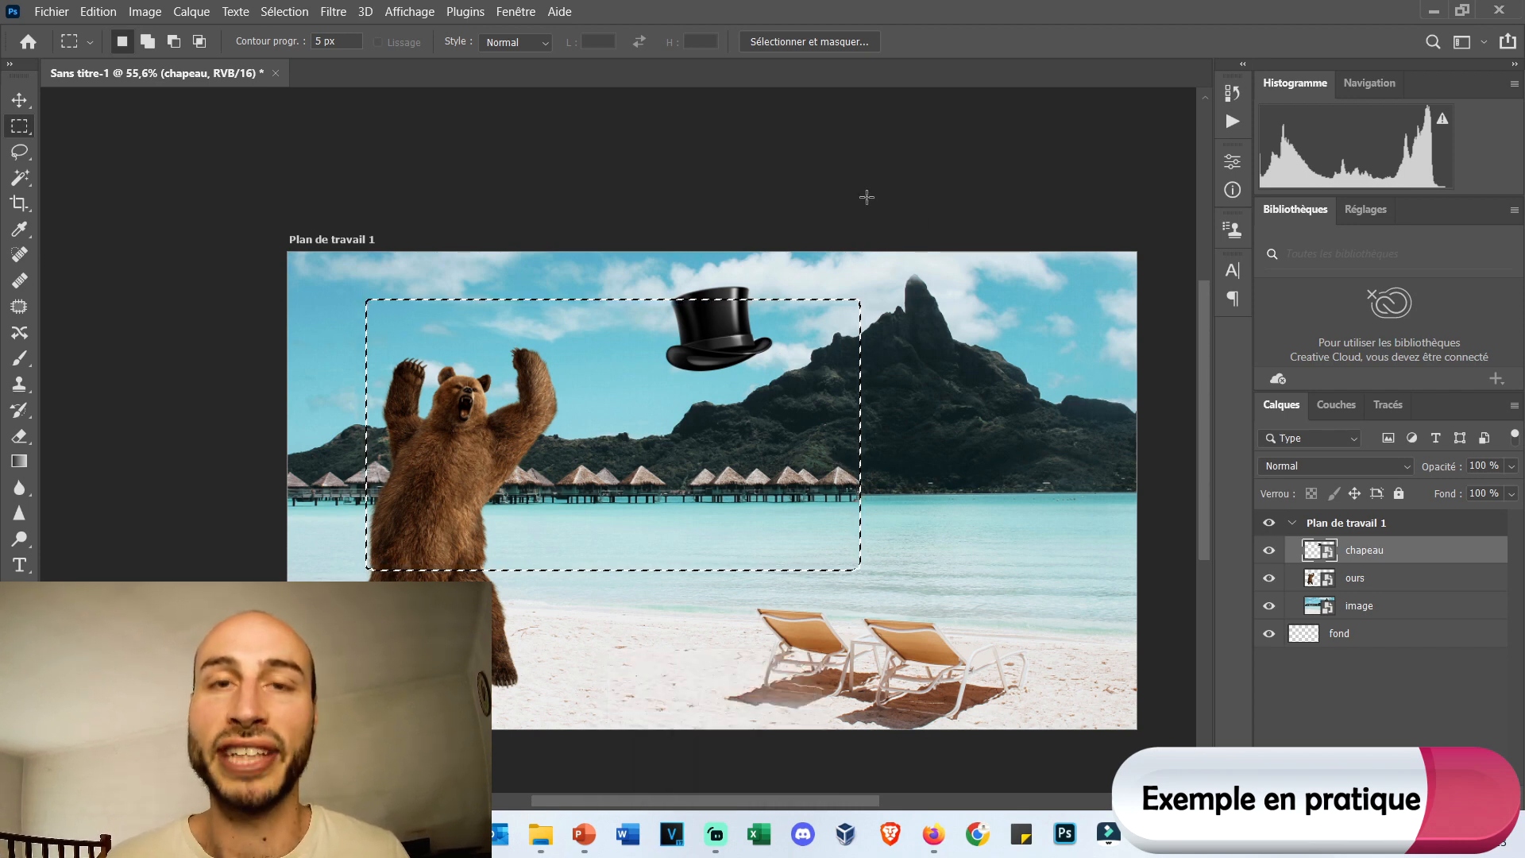
# Rasterize the chapeau layer, erase the part of the hat inside the selection, and undo that erasure with the history displayed.
pyautogui.rightClick(1383, 557)
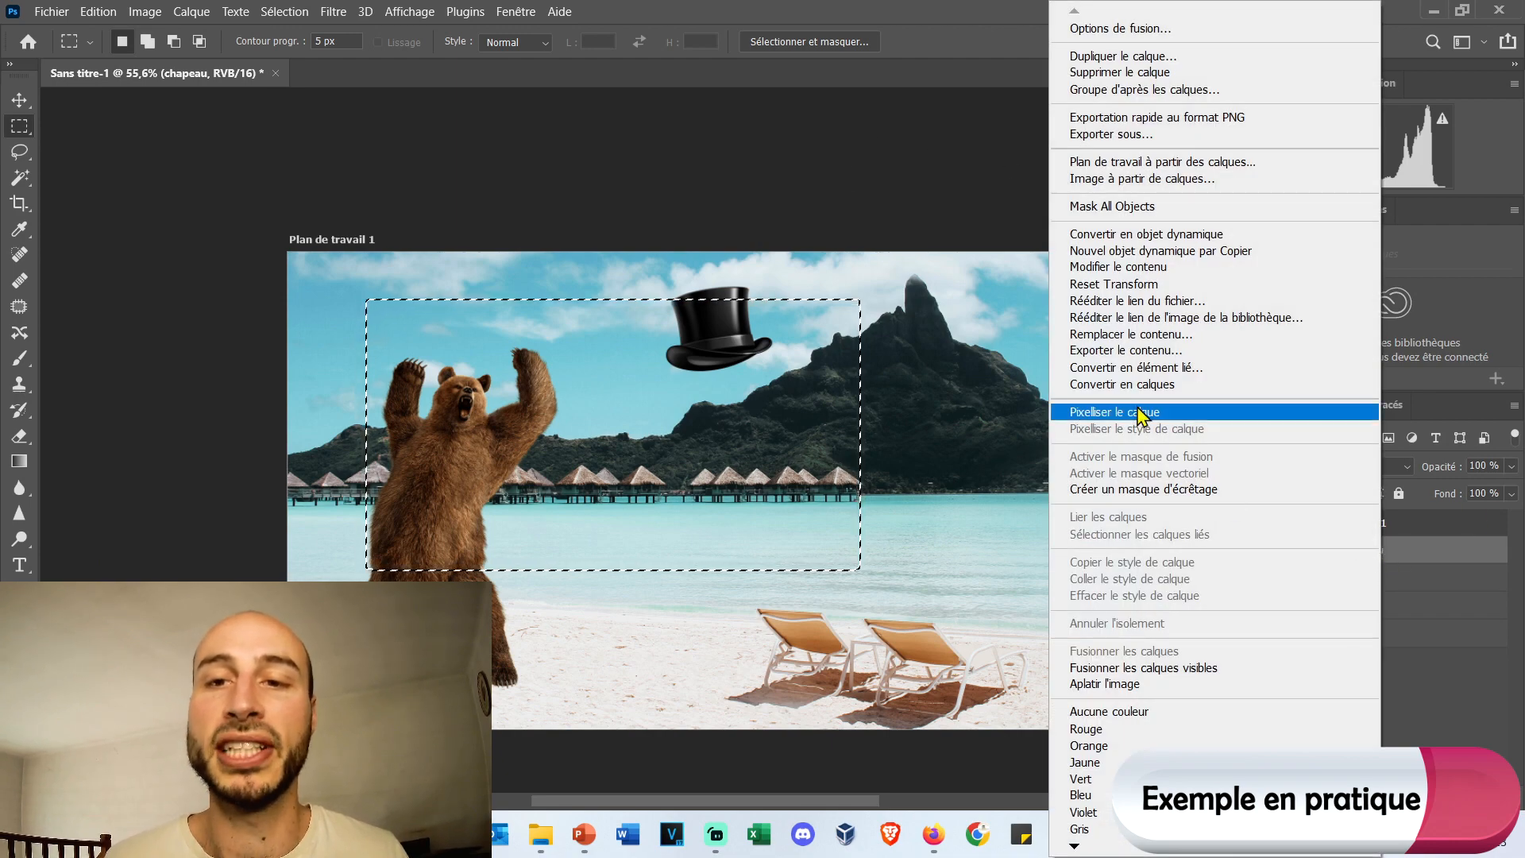
pyautogui.click(1141, 412)
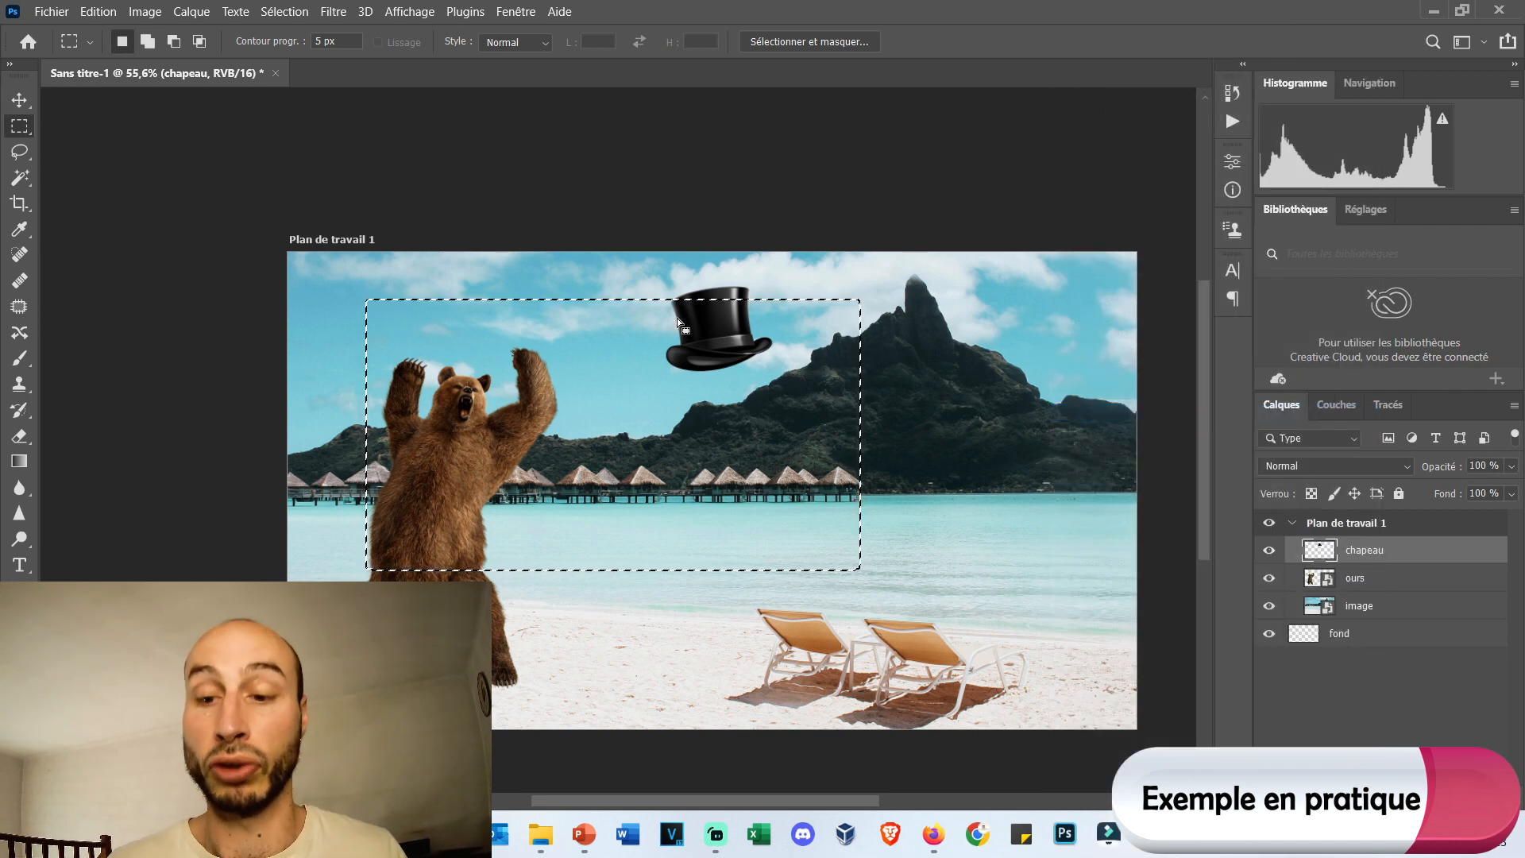
pyautogui.press('Delete')
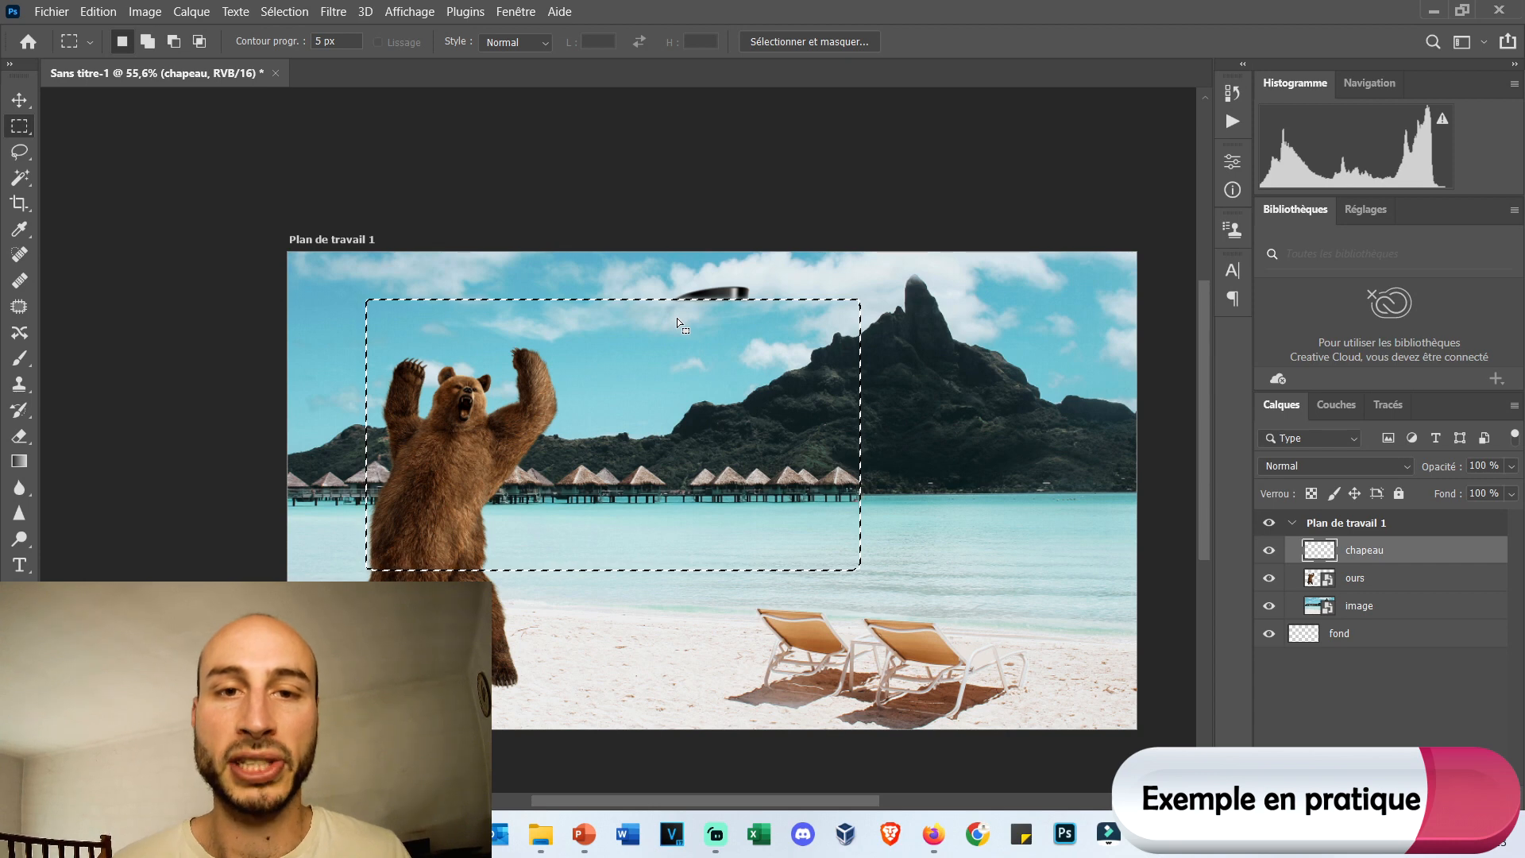
pyautogui.click(1233, 94)
pyautogui.hotkey('ctrl', 'z')
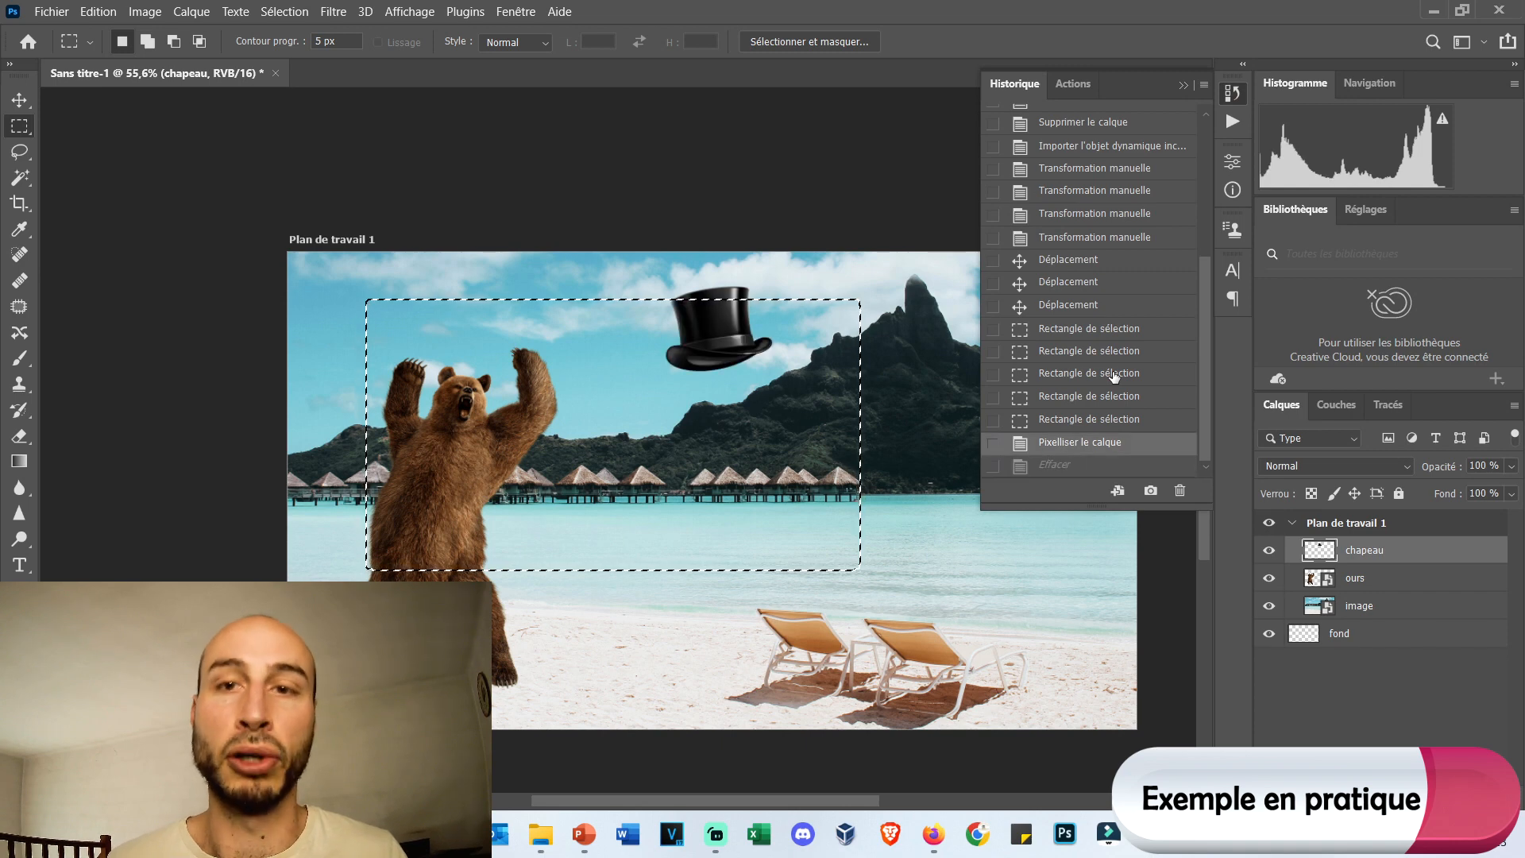
# Try to erase the selected area of the ours layer while it is still a smart object.
pyautogui.click(1423, 577)
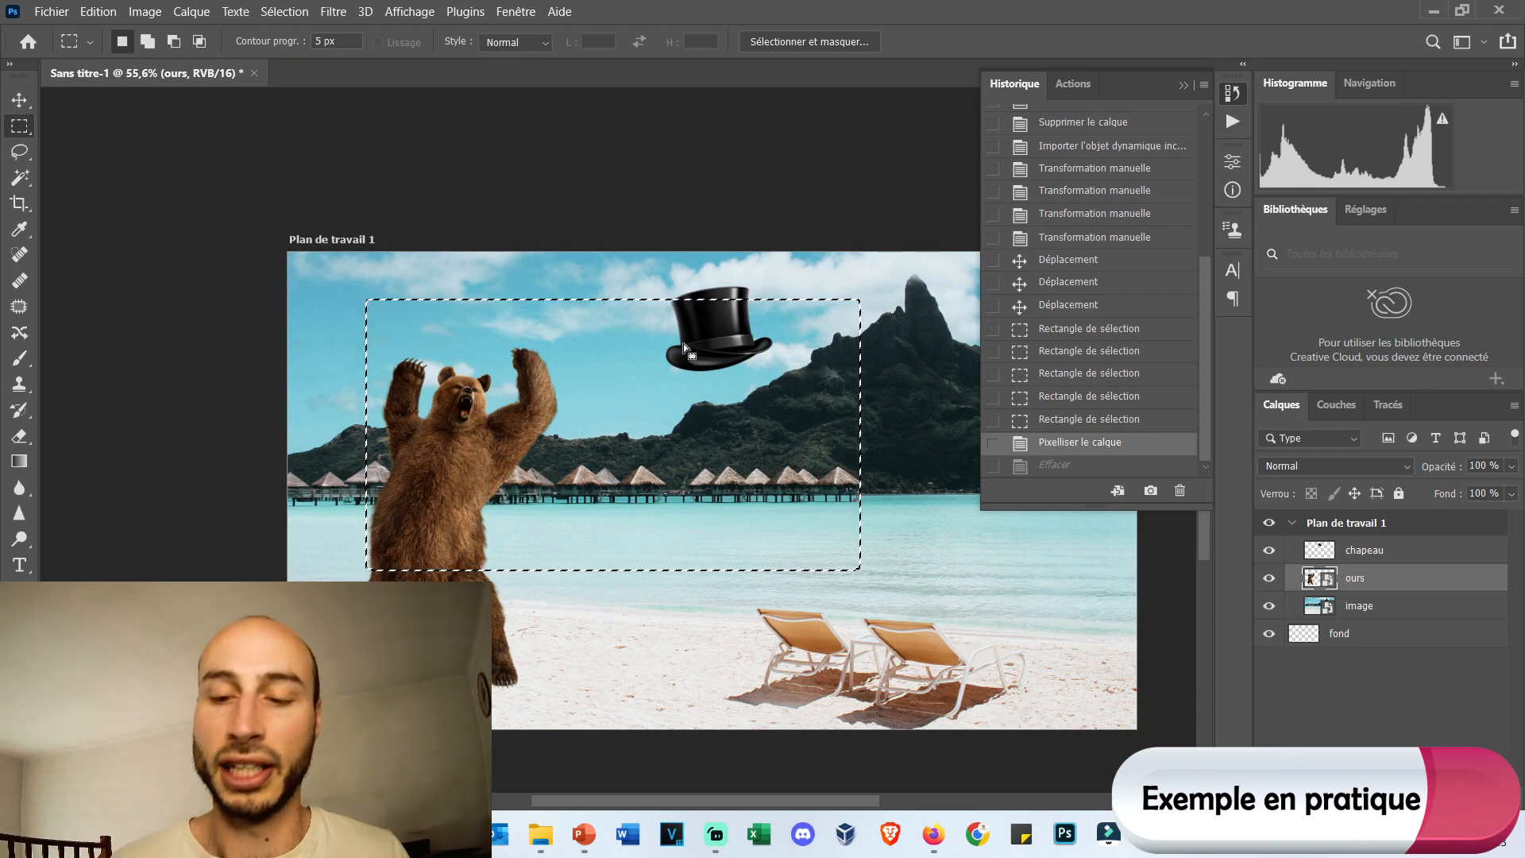
pyautogui.press('Delete')
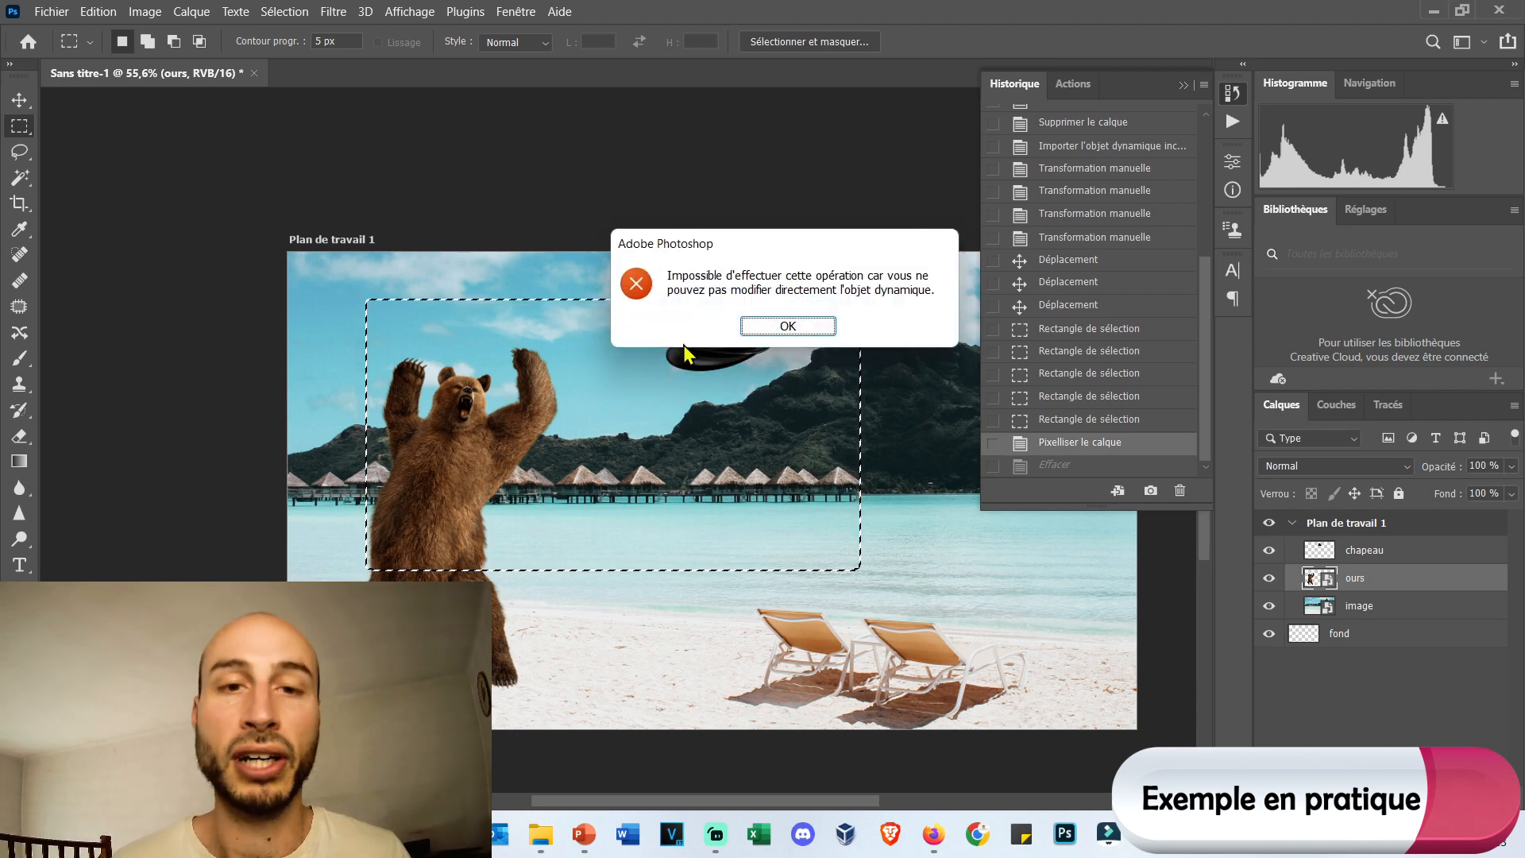
pyautogui.click(827, 325)
# Rasterize the ours layer and erase the part of the bear inside the feathered selection.
pyautogui.rightClick(1374, 579)
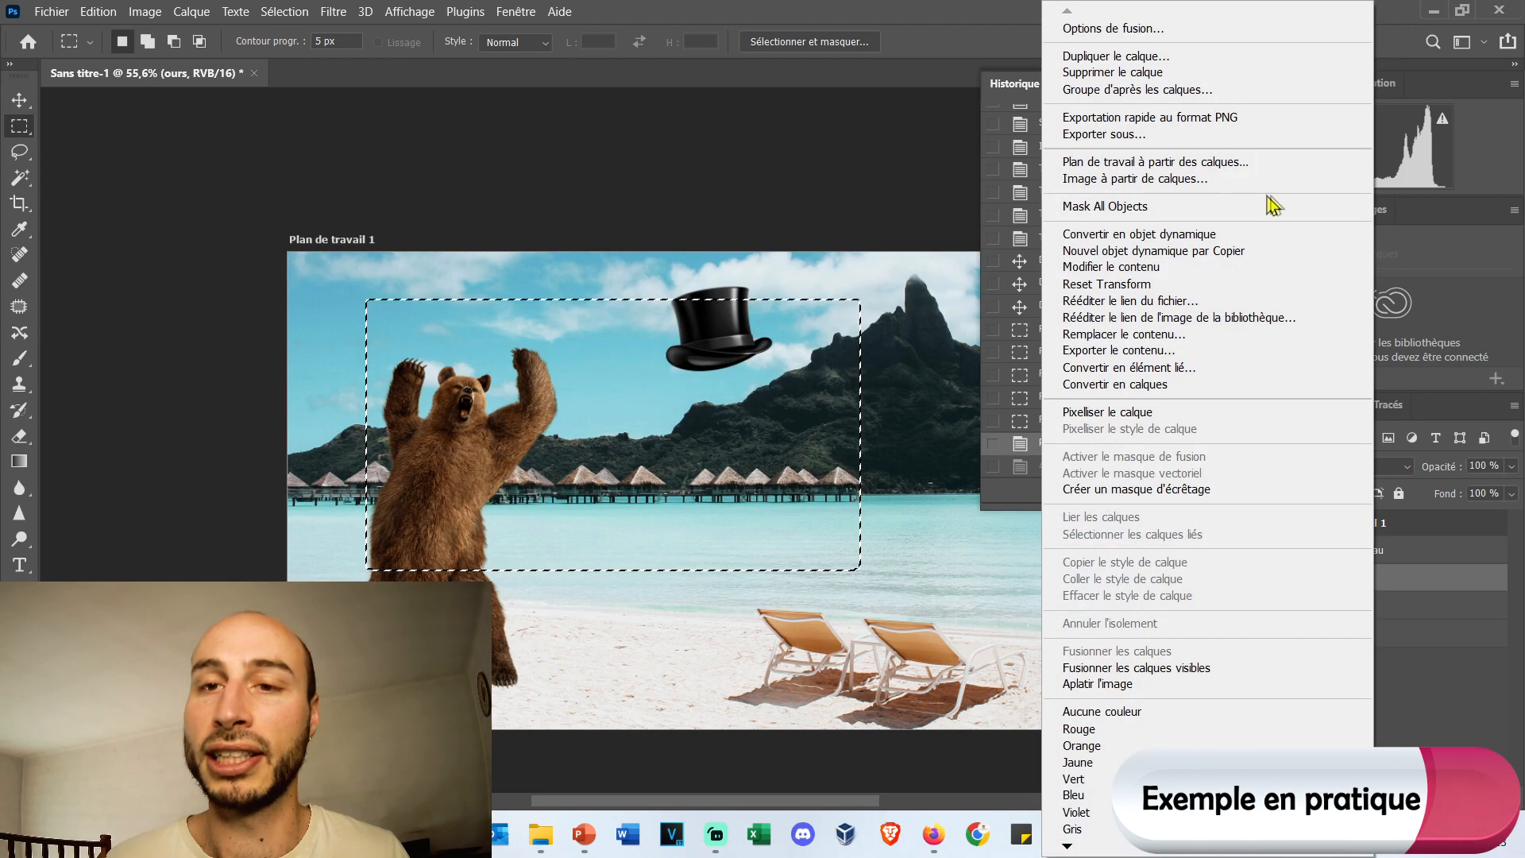
pyautogui.click(1156, 412)
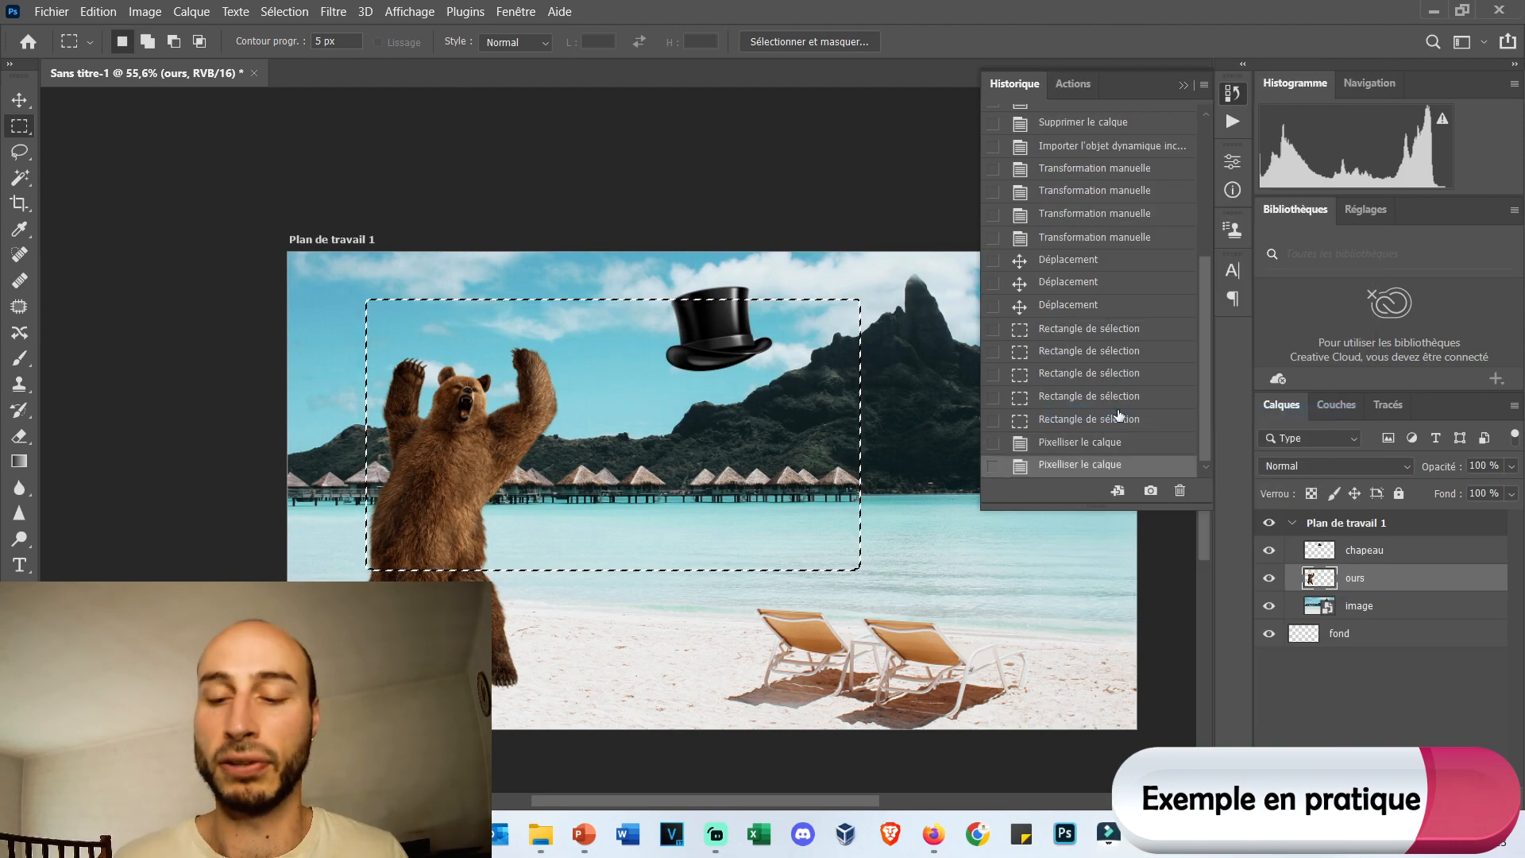
pyautogui.press('Delete')
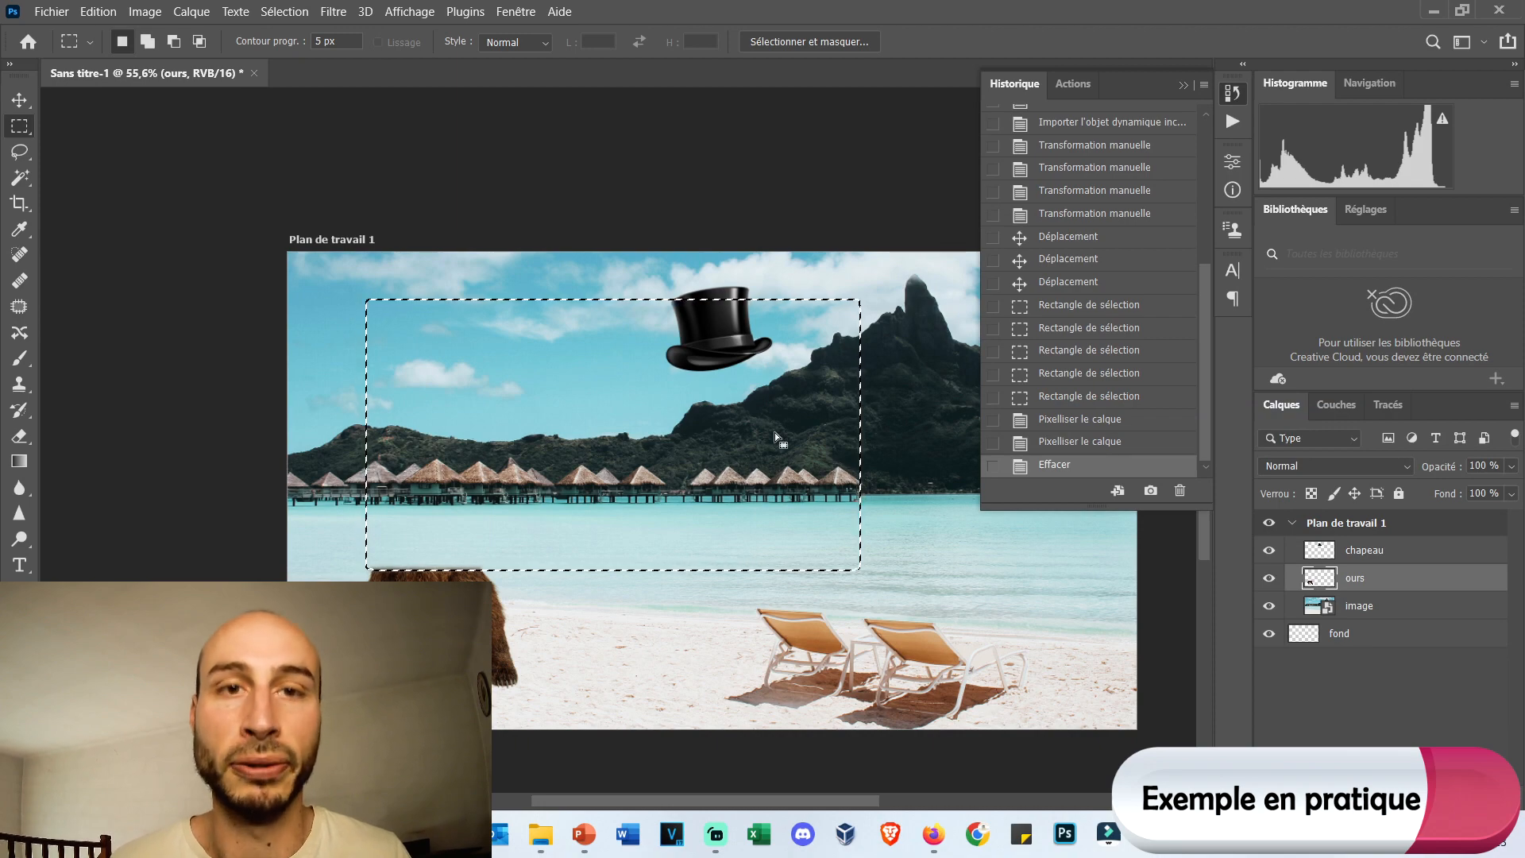
# Inspect the feathered cut edge on the bear, and revert the document to the history state before the erasure.
pyautogui.scroll(10, 427, 574)
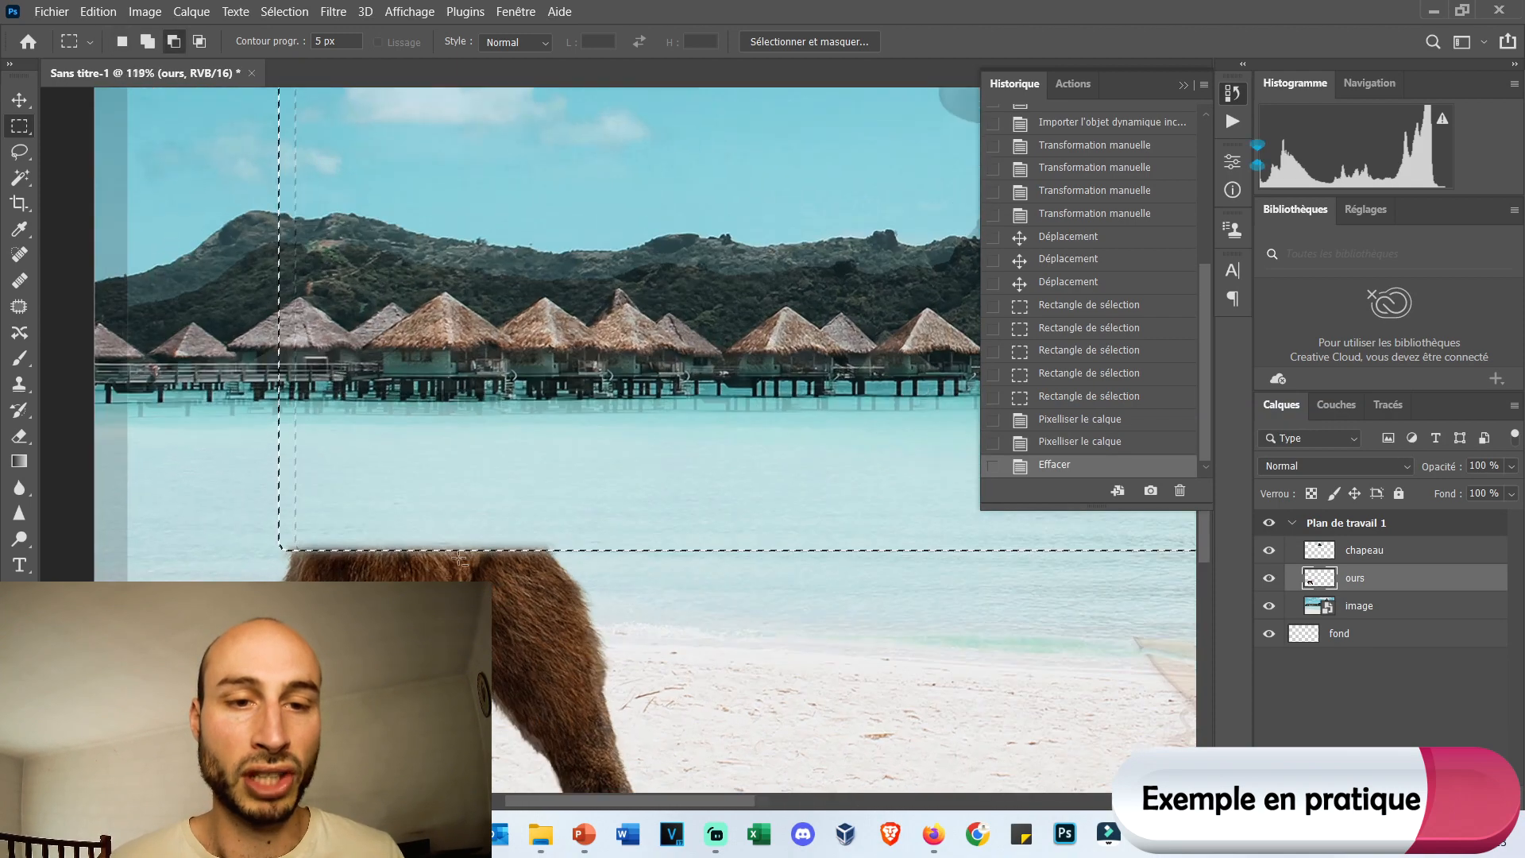
pyautogui.scroll(4, 467, 550)
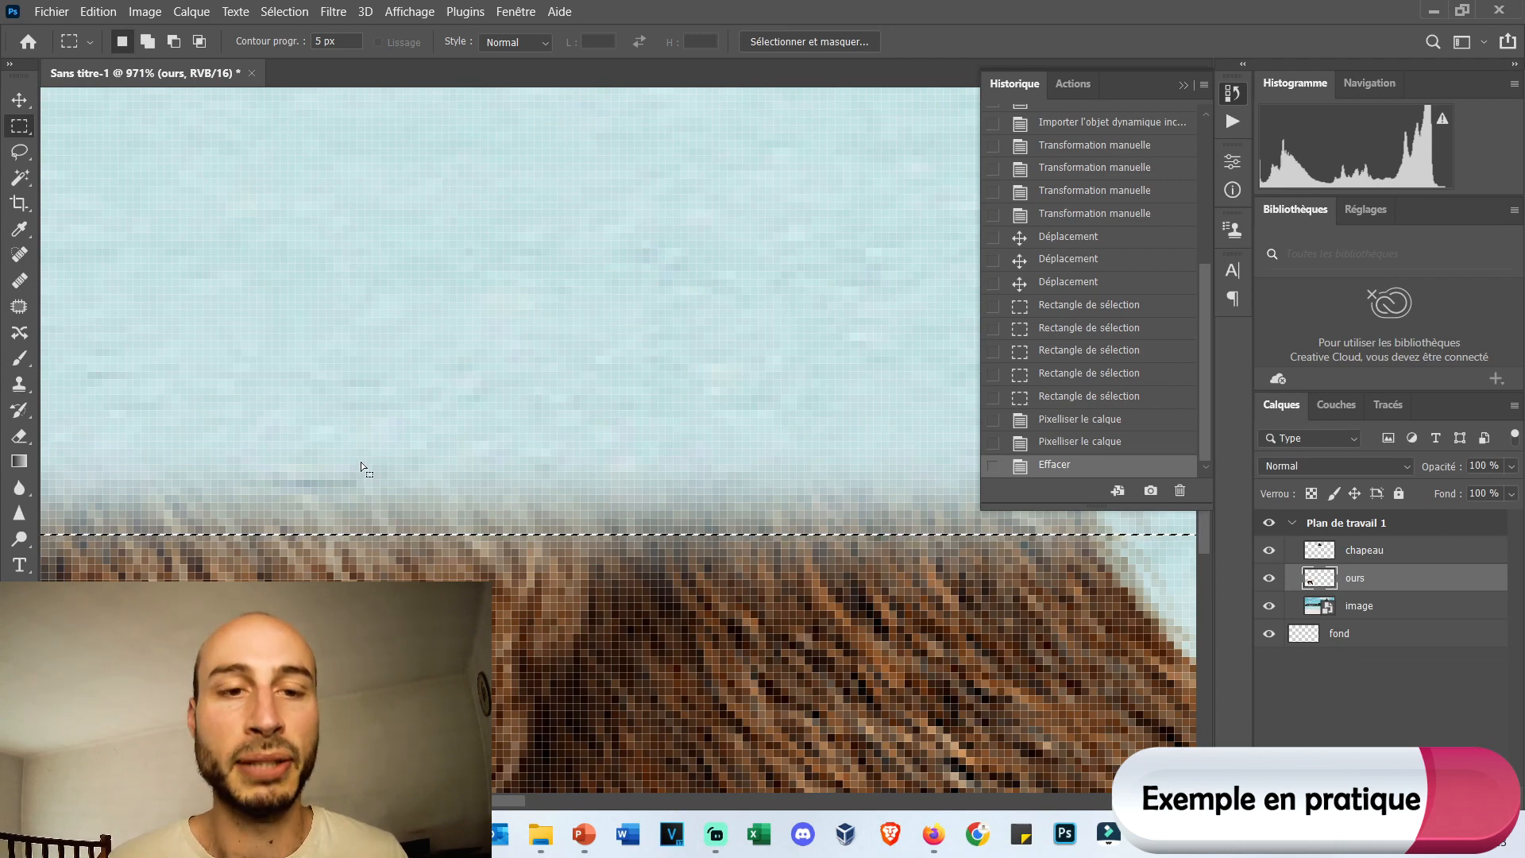
pyautogui.scroll(-4, 477, 472)
pyautogui.scroll(-6, 493, 485)
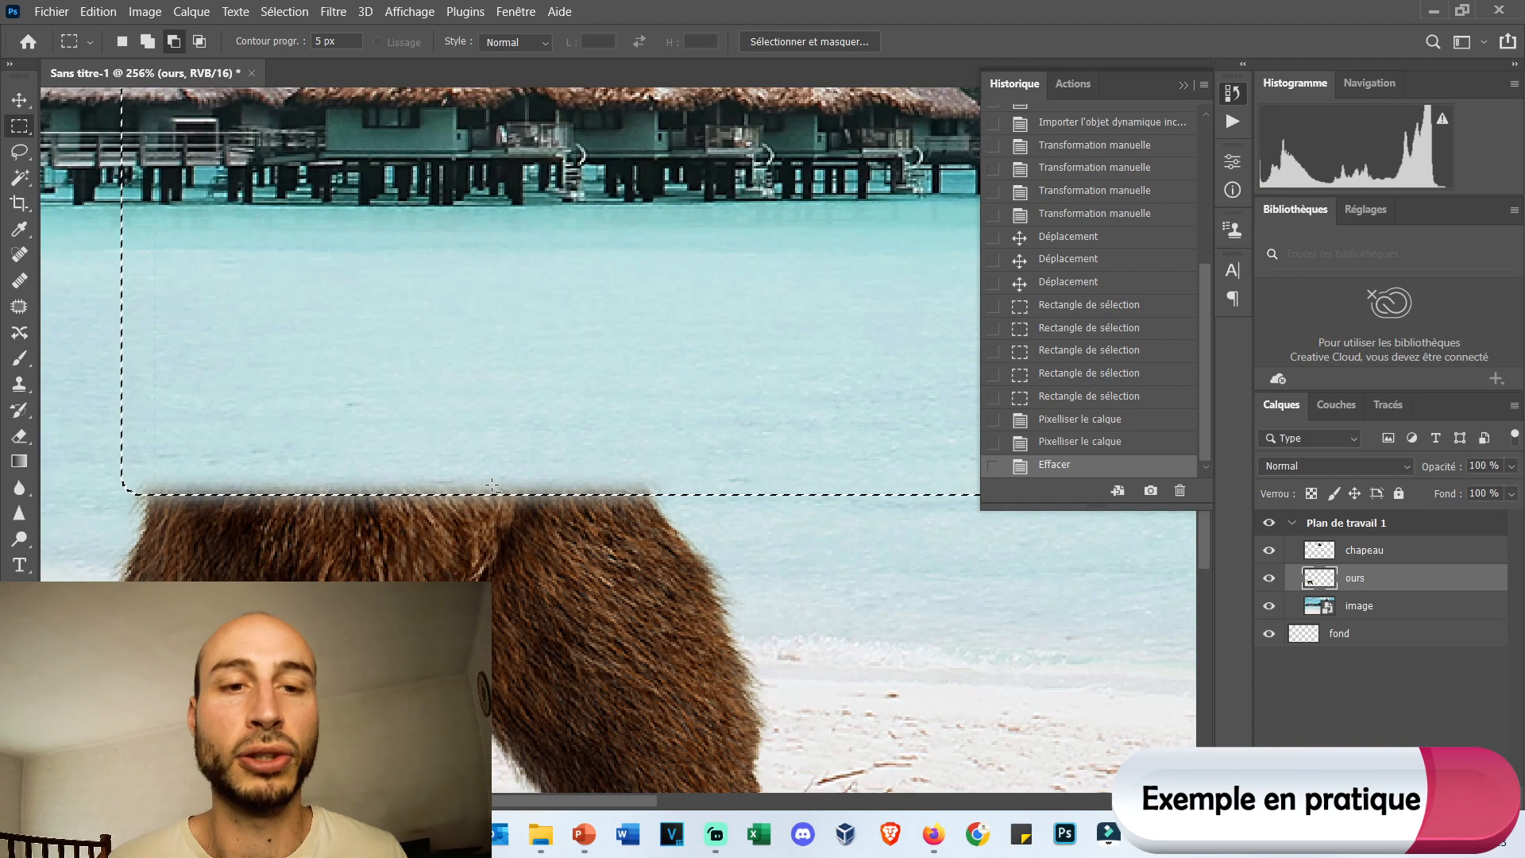
pyautogui.scroll(-3, 492, 475)
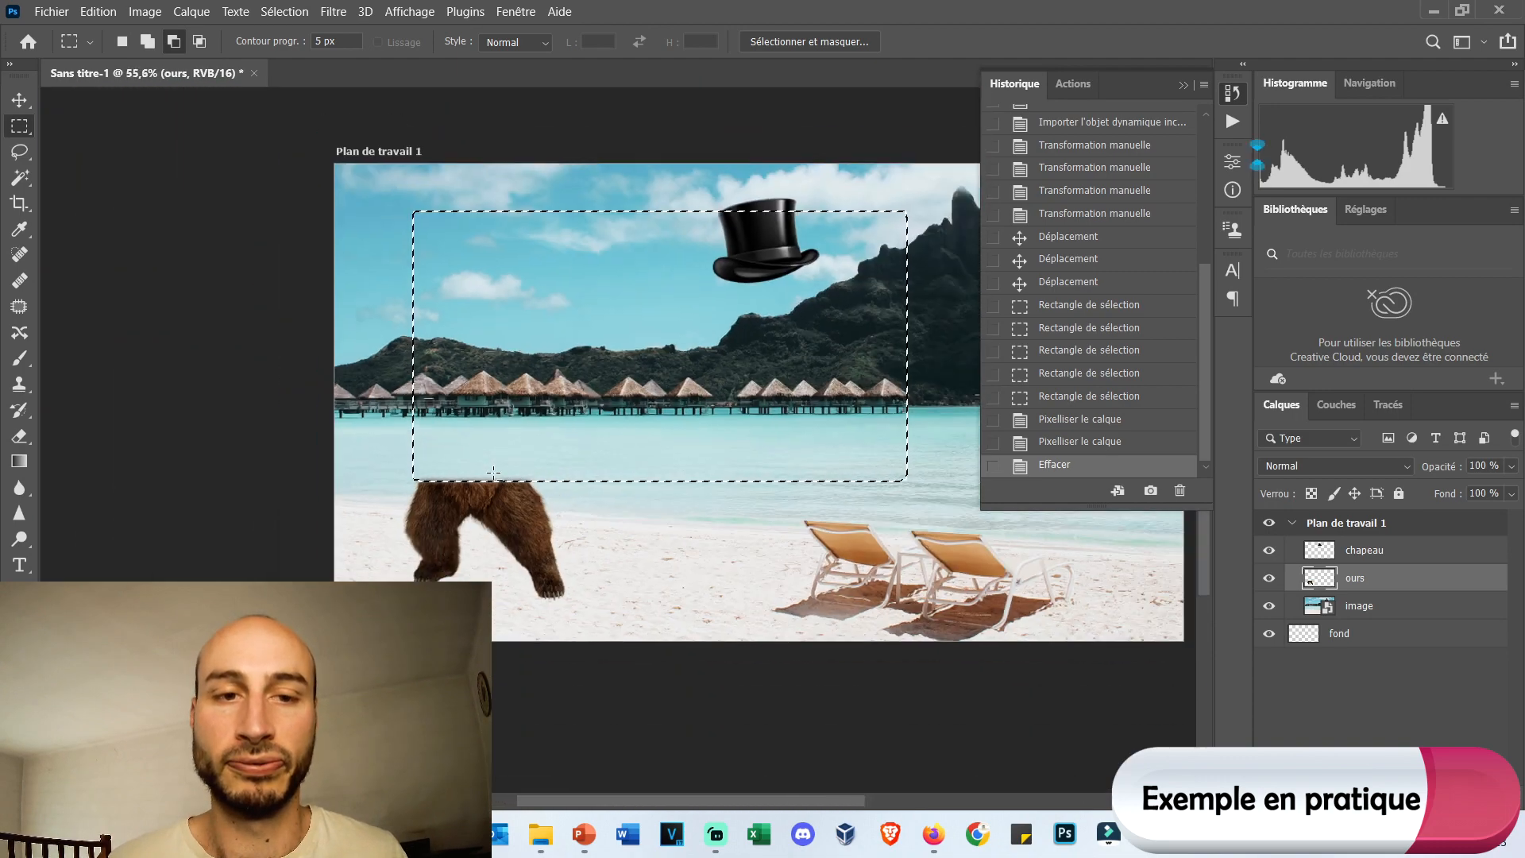
pyautogui.click(1070, 442)
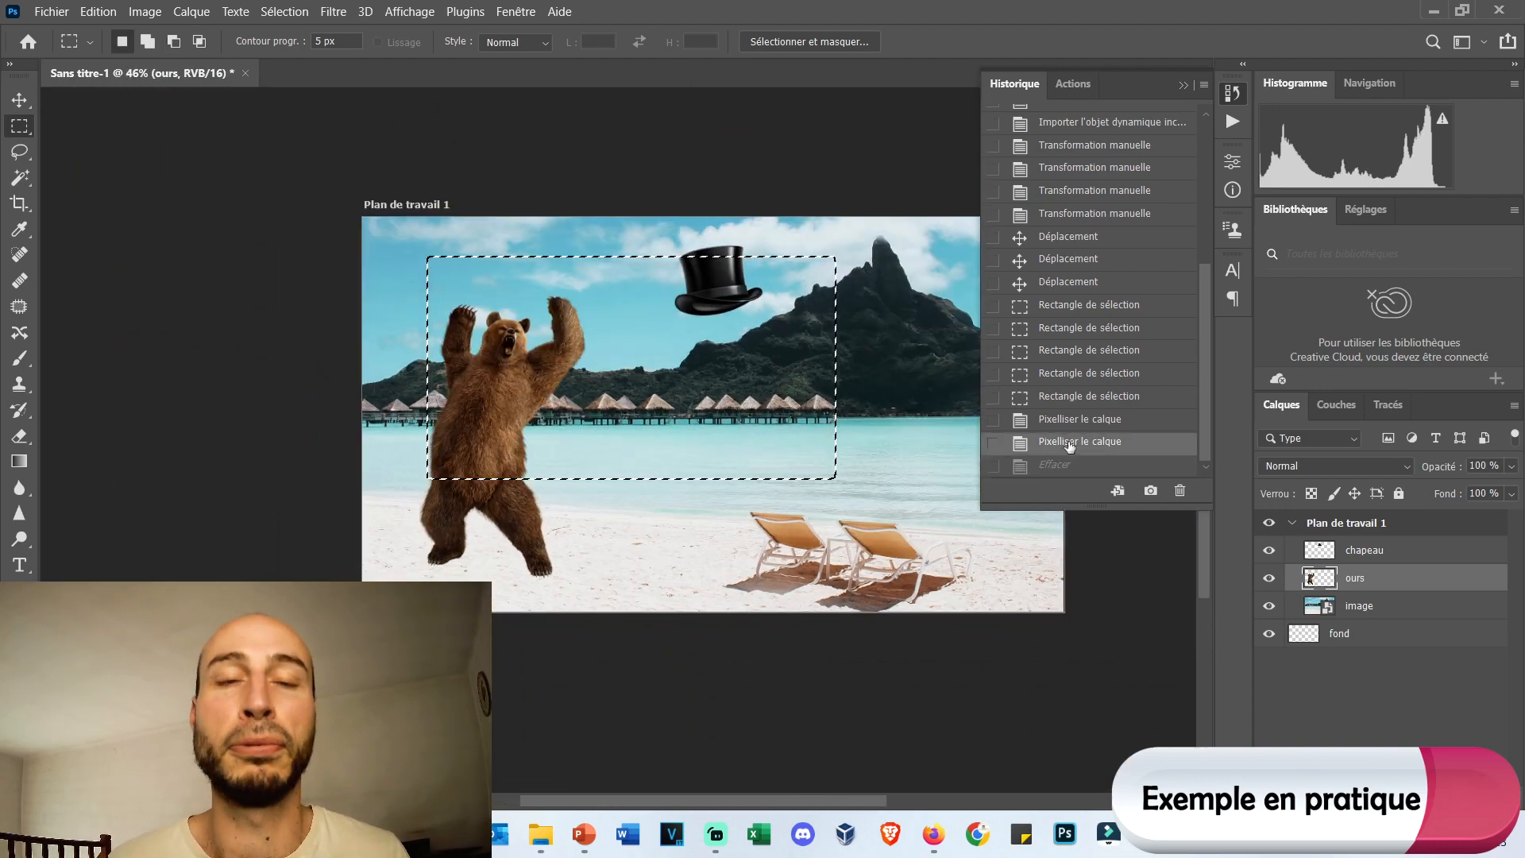
# Rasterize the image layer containing the beach photo, and collapse the history.
pyautogui.click(1378, 608)
pyautogui.rightClick(1382, 615)
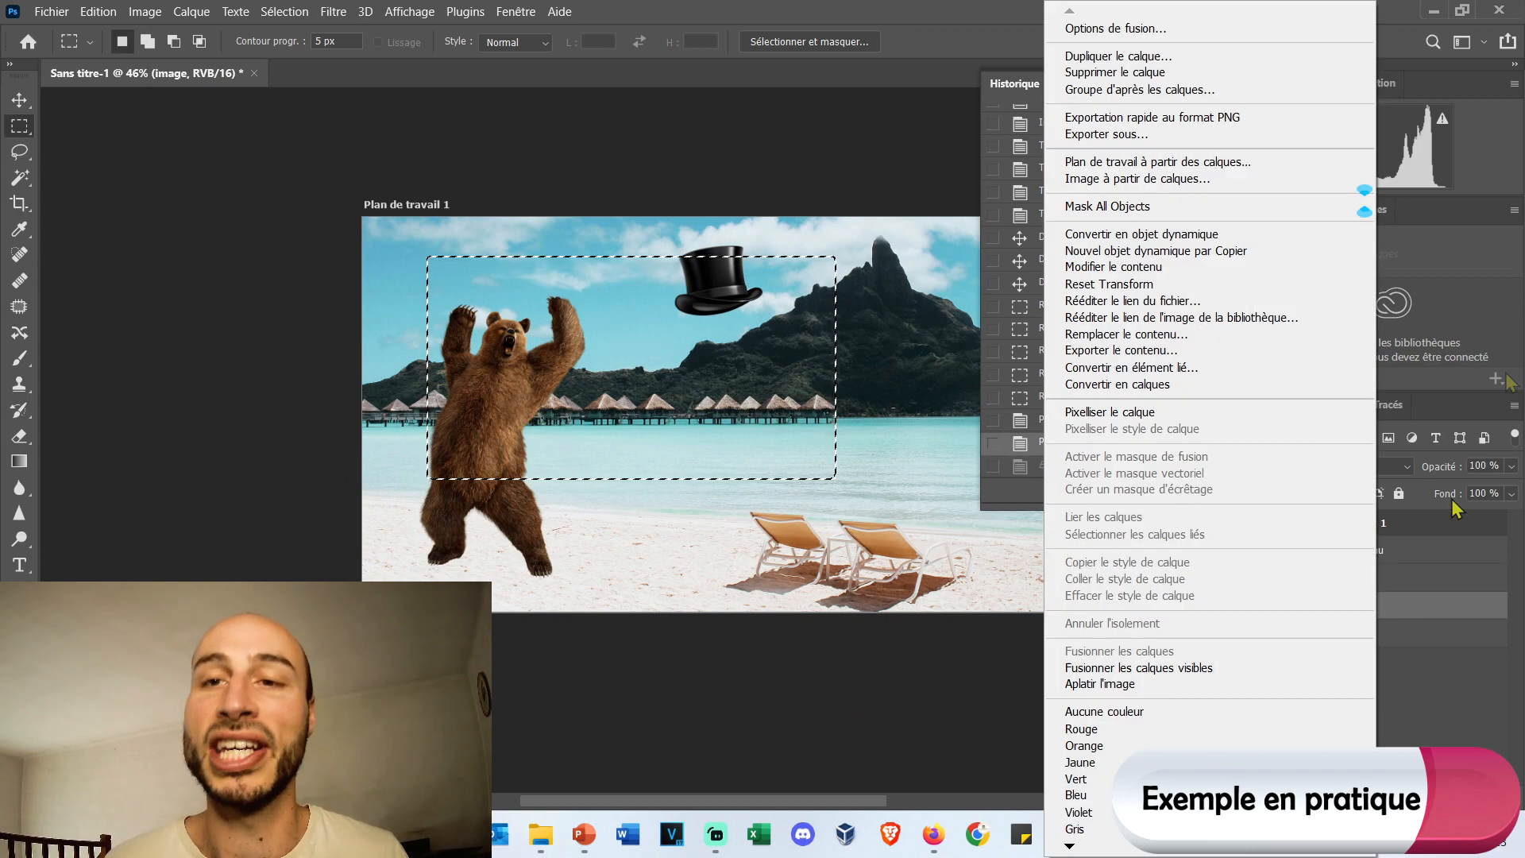
pyautogui.click(1146, 412)
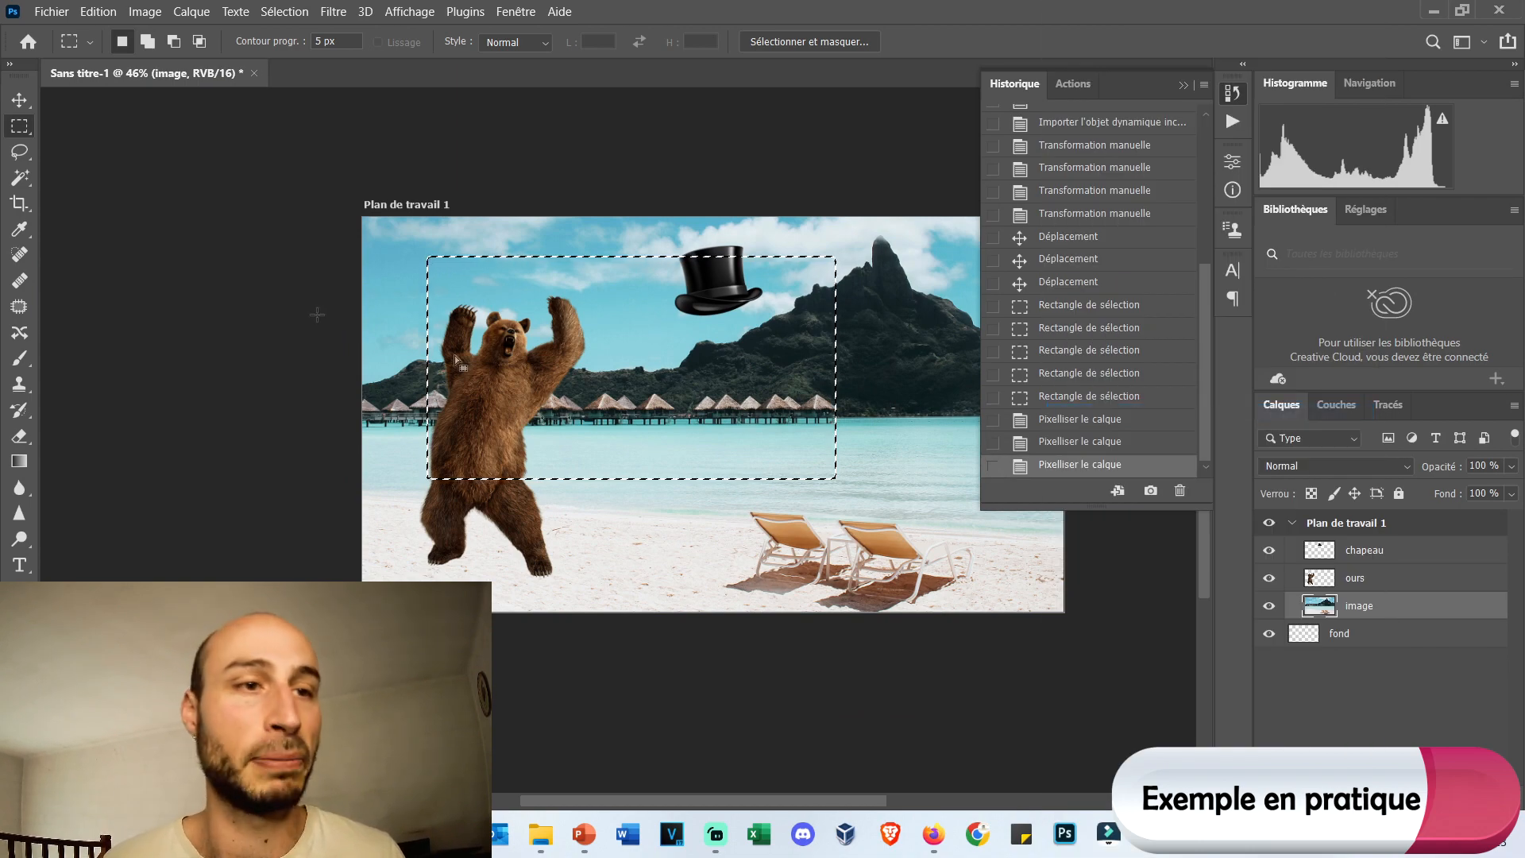
pyautogui.click(1183, 85)
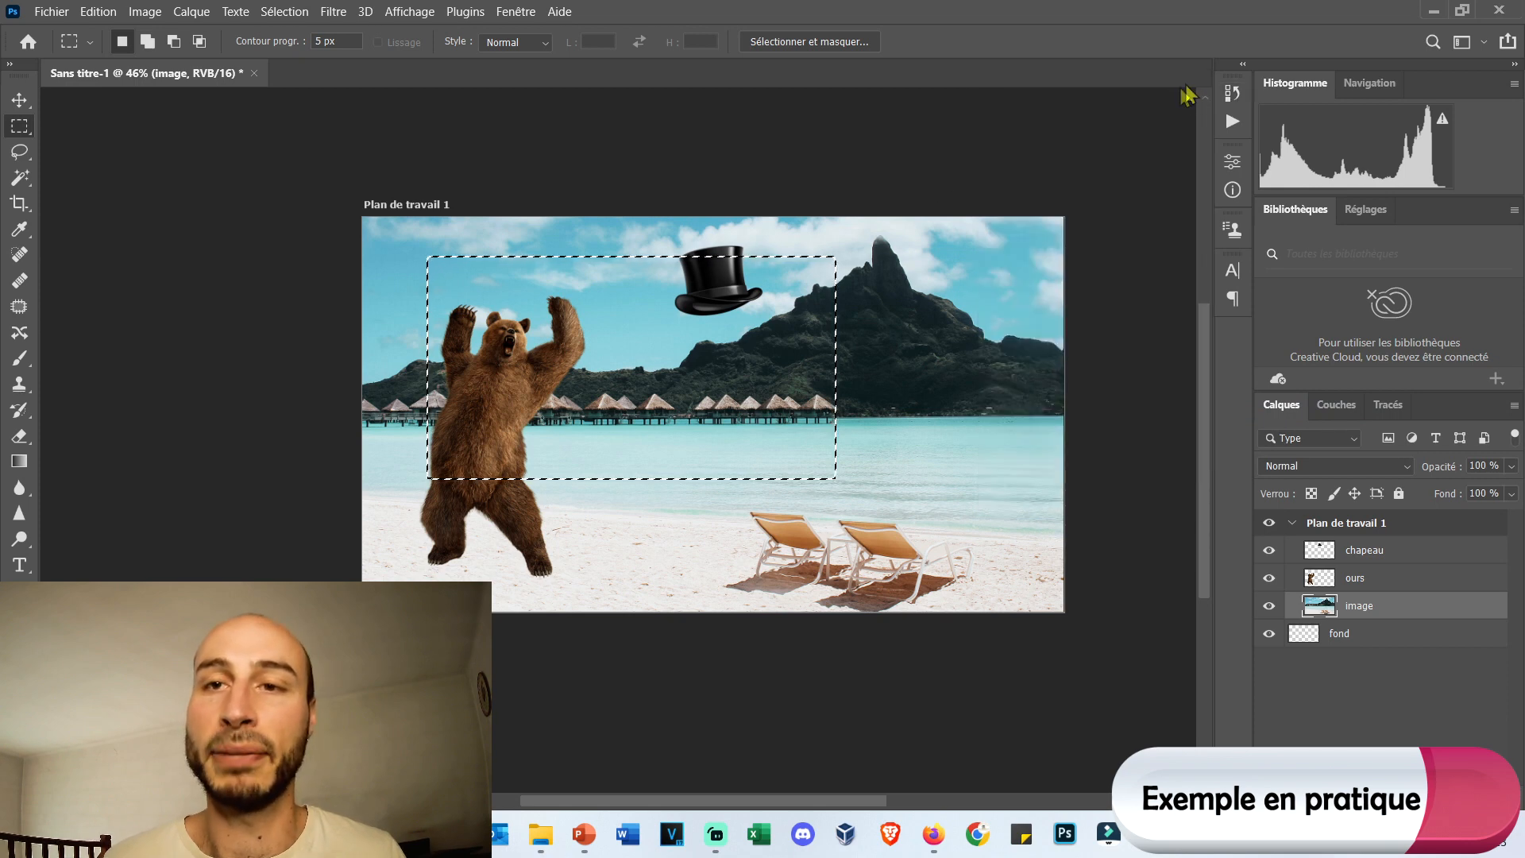
# Deselect the current area and make a new rectangular selection from the bear's raised arm to the mountain peak.
pyautogui.rightClick(906, 271)
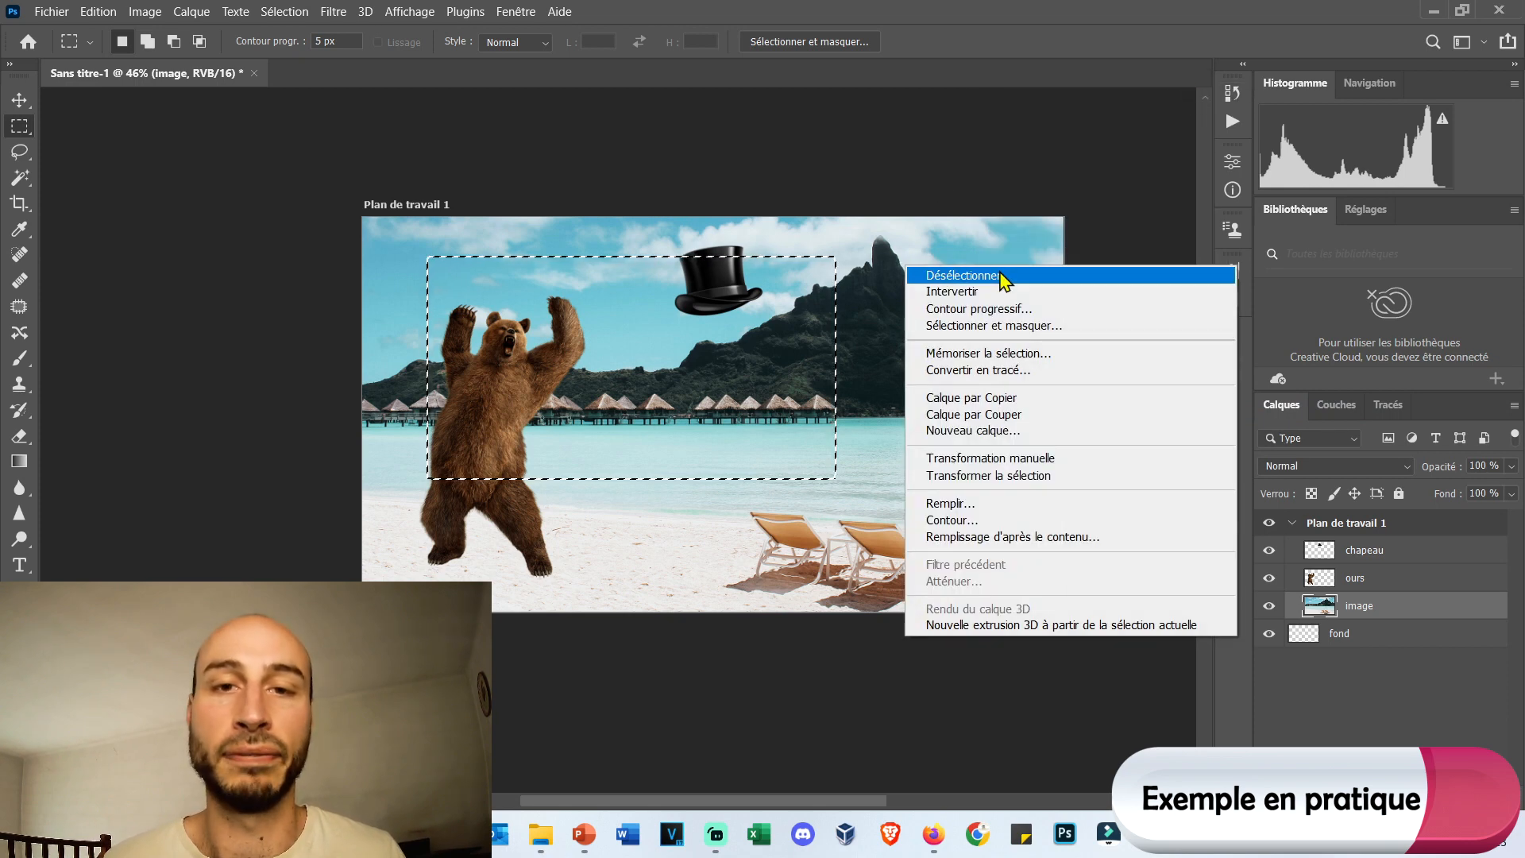
pyautogui.click(993, 275)
pyautogui.moveTo(535, 264); pyautogui.dragTo(856, 476)
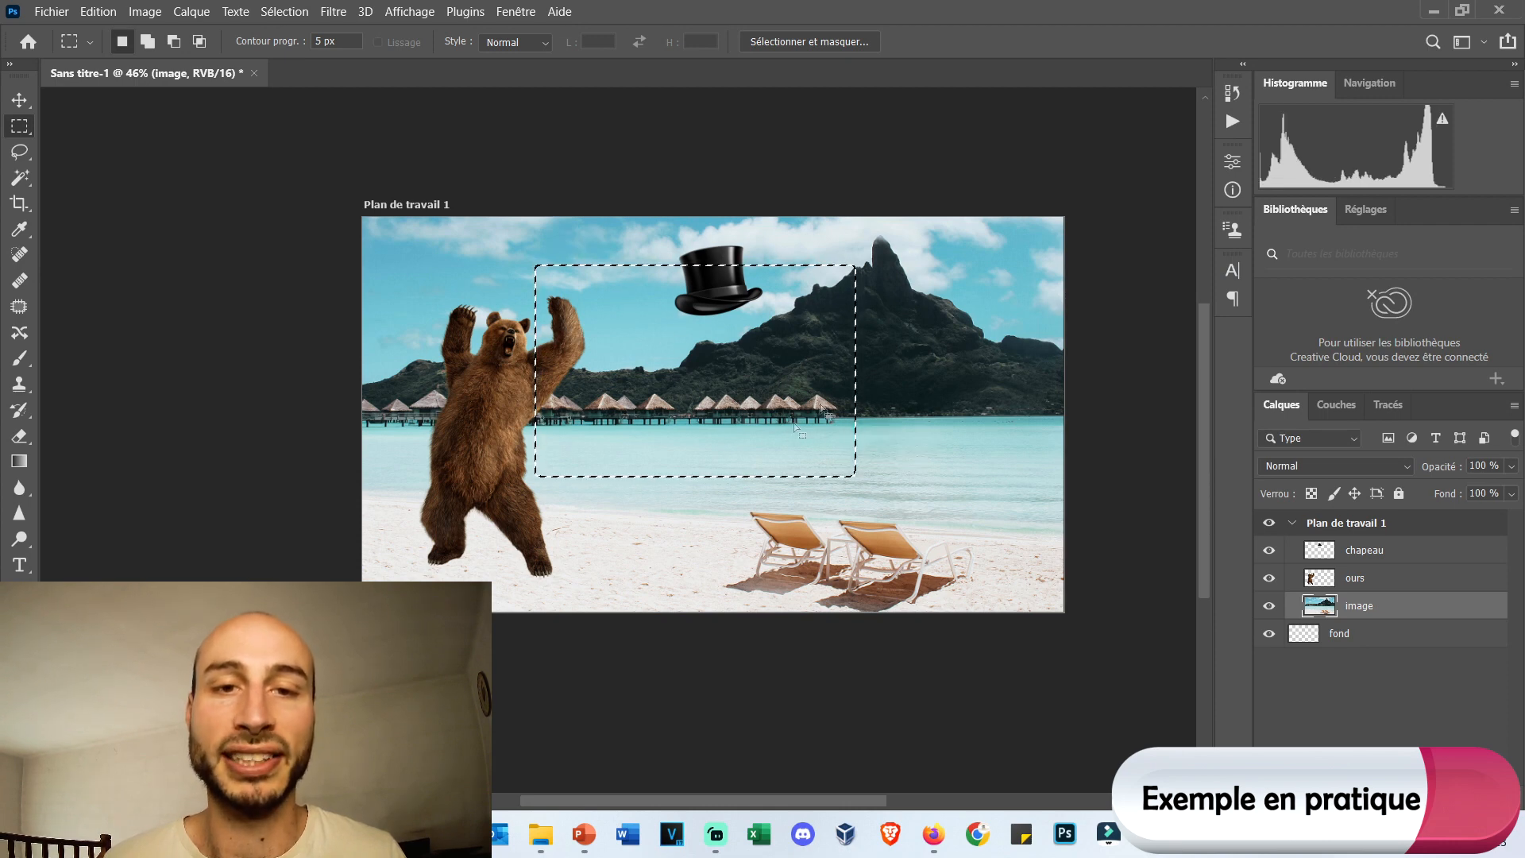
# Invert the rectangular selection on the image layer, choose the Polygonal Lasso tool and deselect everything.
pyautogui.rightClick(677, 337)
pyautogui.click(724, 364)
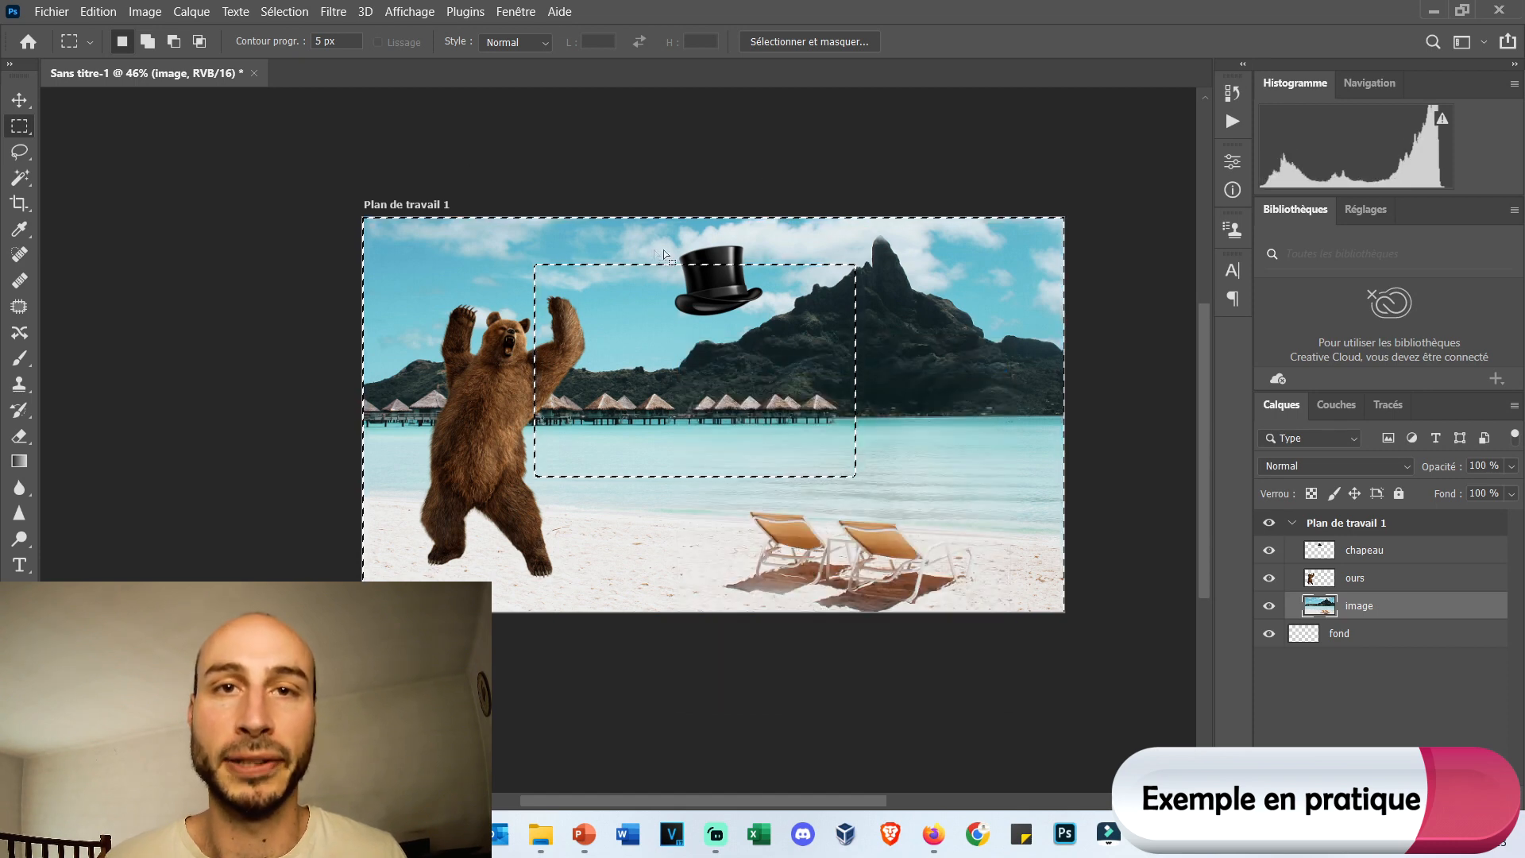
pyautogui.click(19, 151)
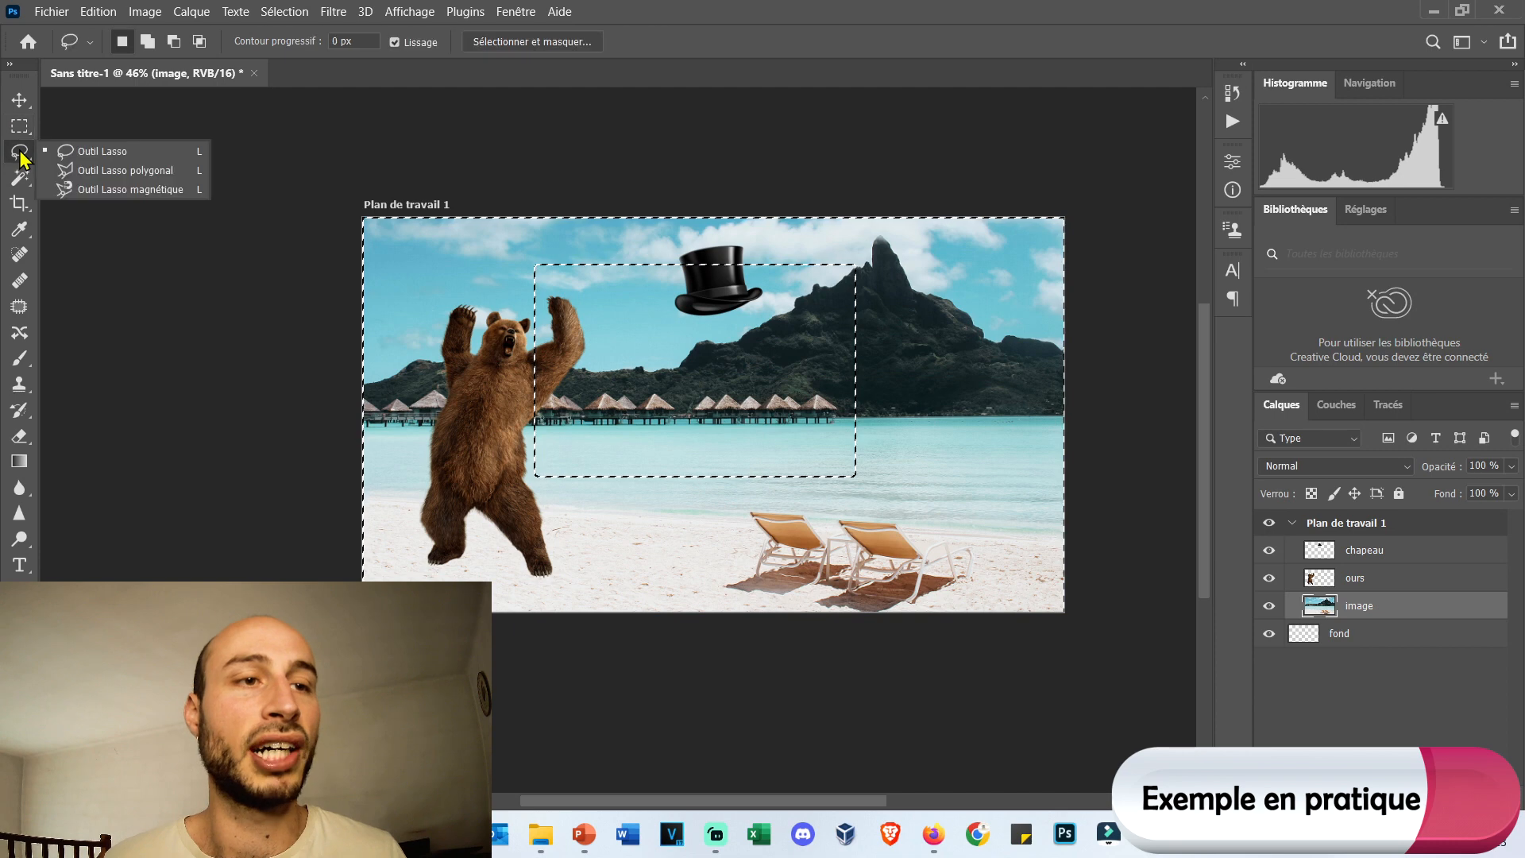
pyautogui.click(136, 172)
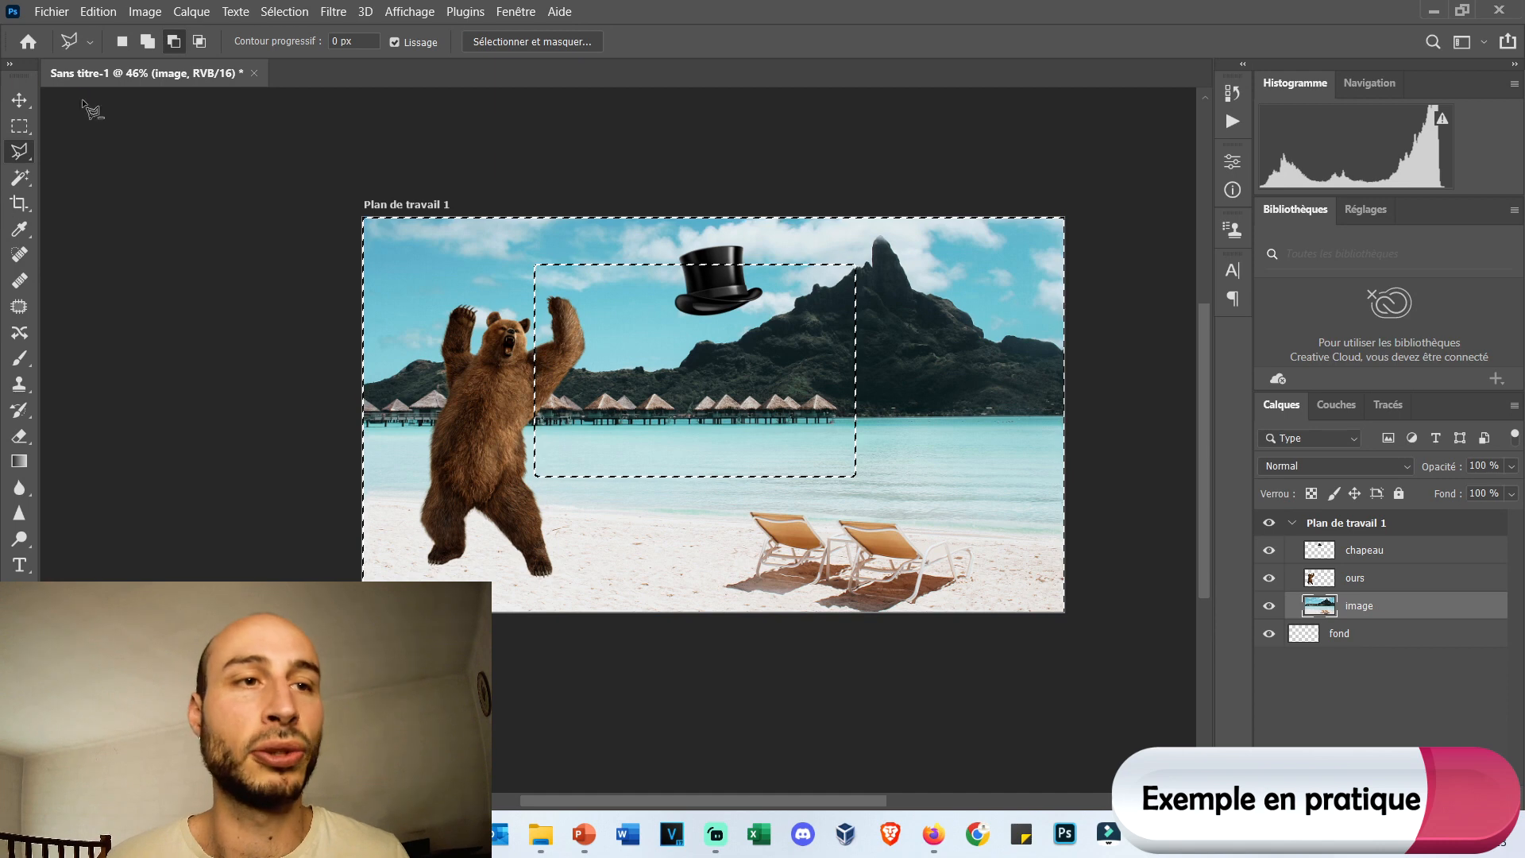
pyautogui.rightClick(845, 330)
pyautogui.click(884, 340)
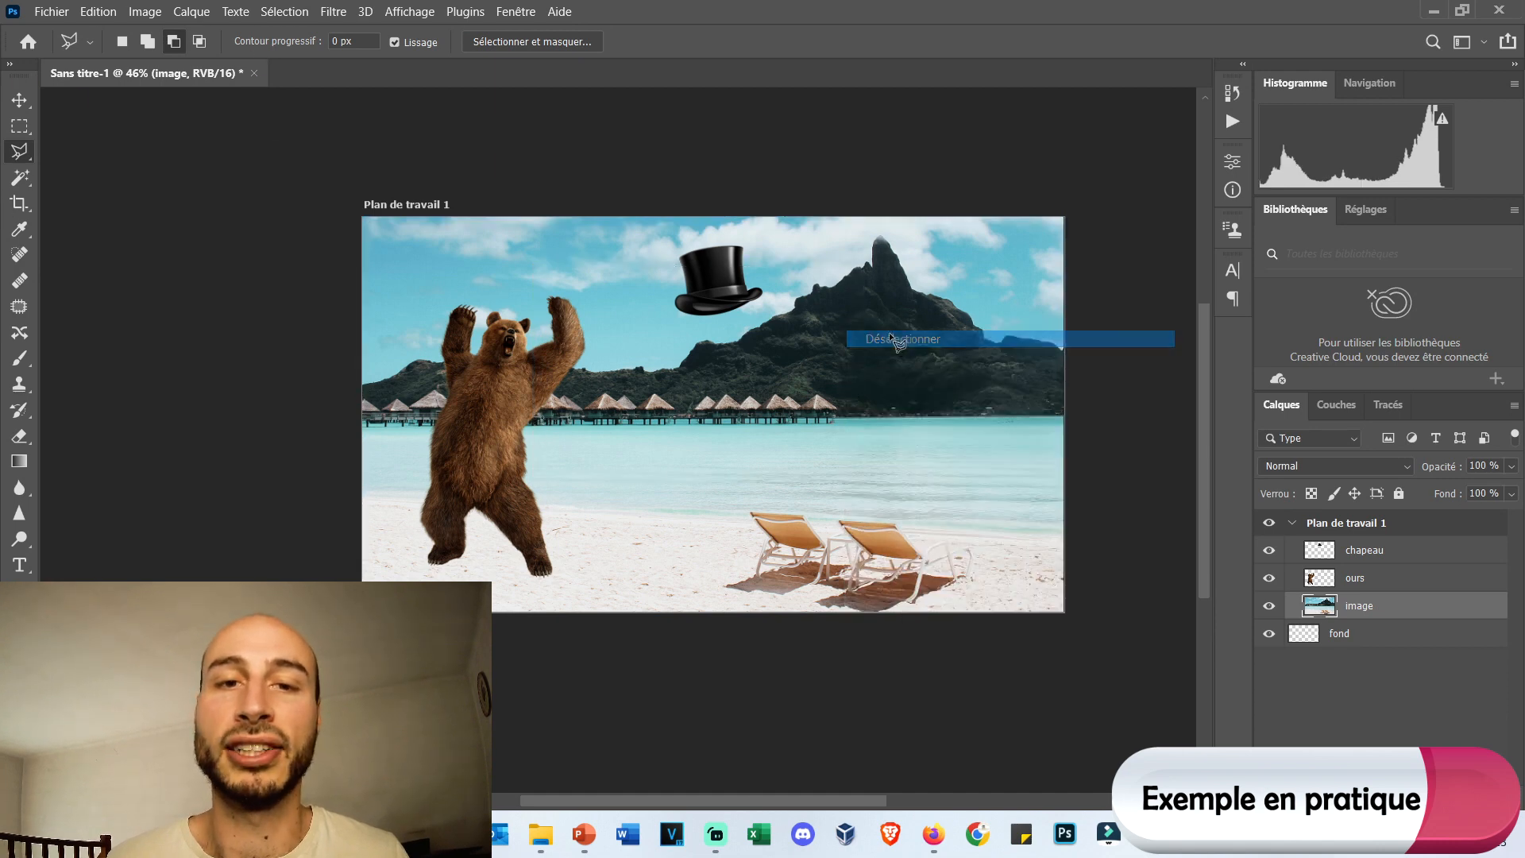
# Outline a polygonal lasso selection spanning the hat, the mountain slope and the water down to the deckchairs, and deselect it.
pyautogui.click(625, 298)
pyautogui.click(595, 439)
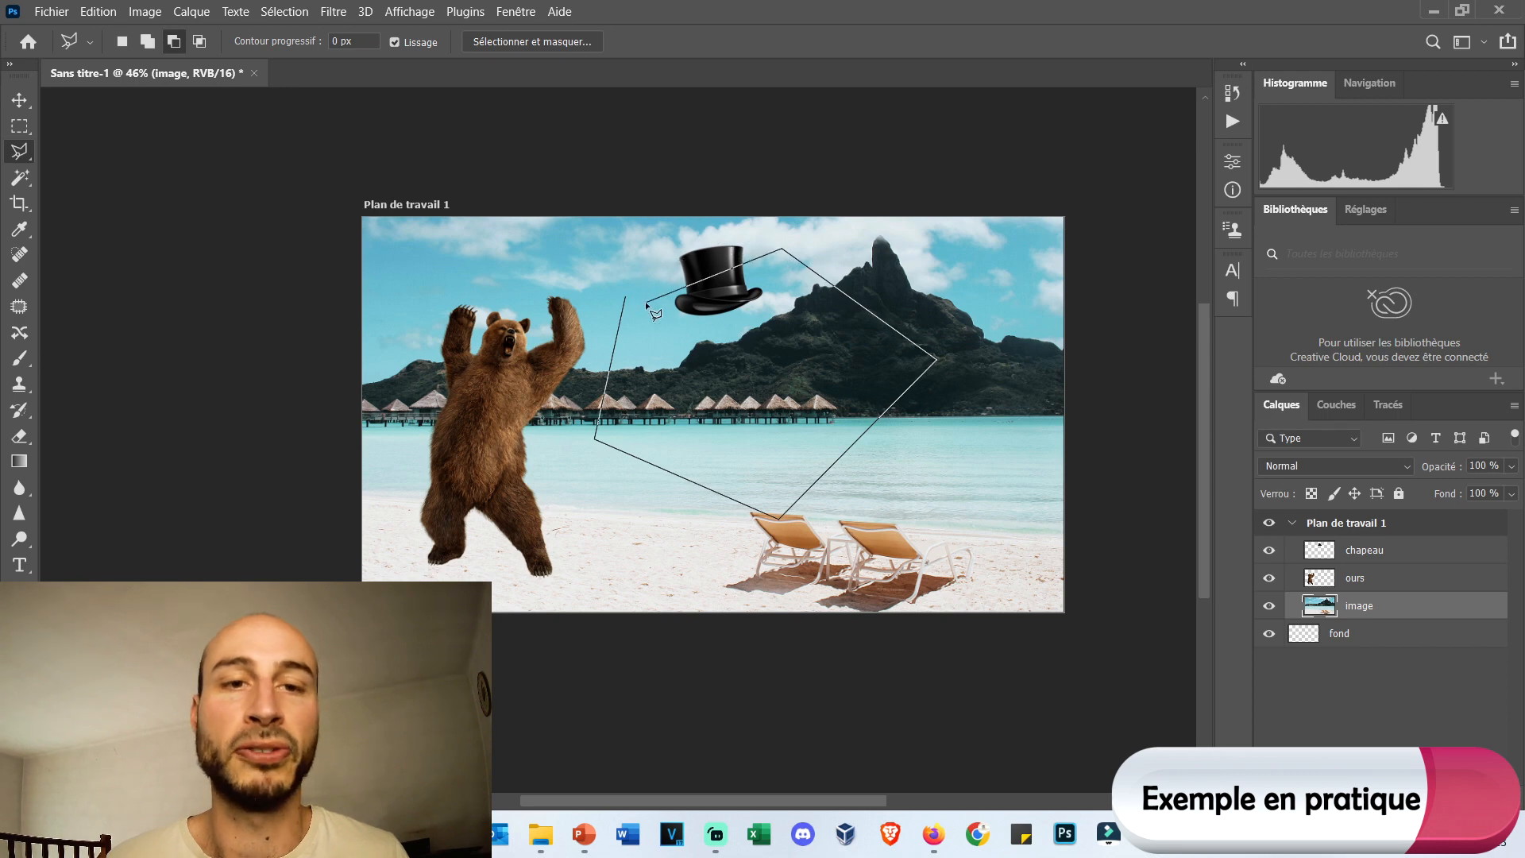
pyautogui.doubleClick(645, 302)
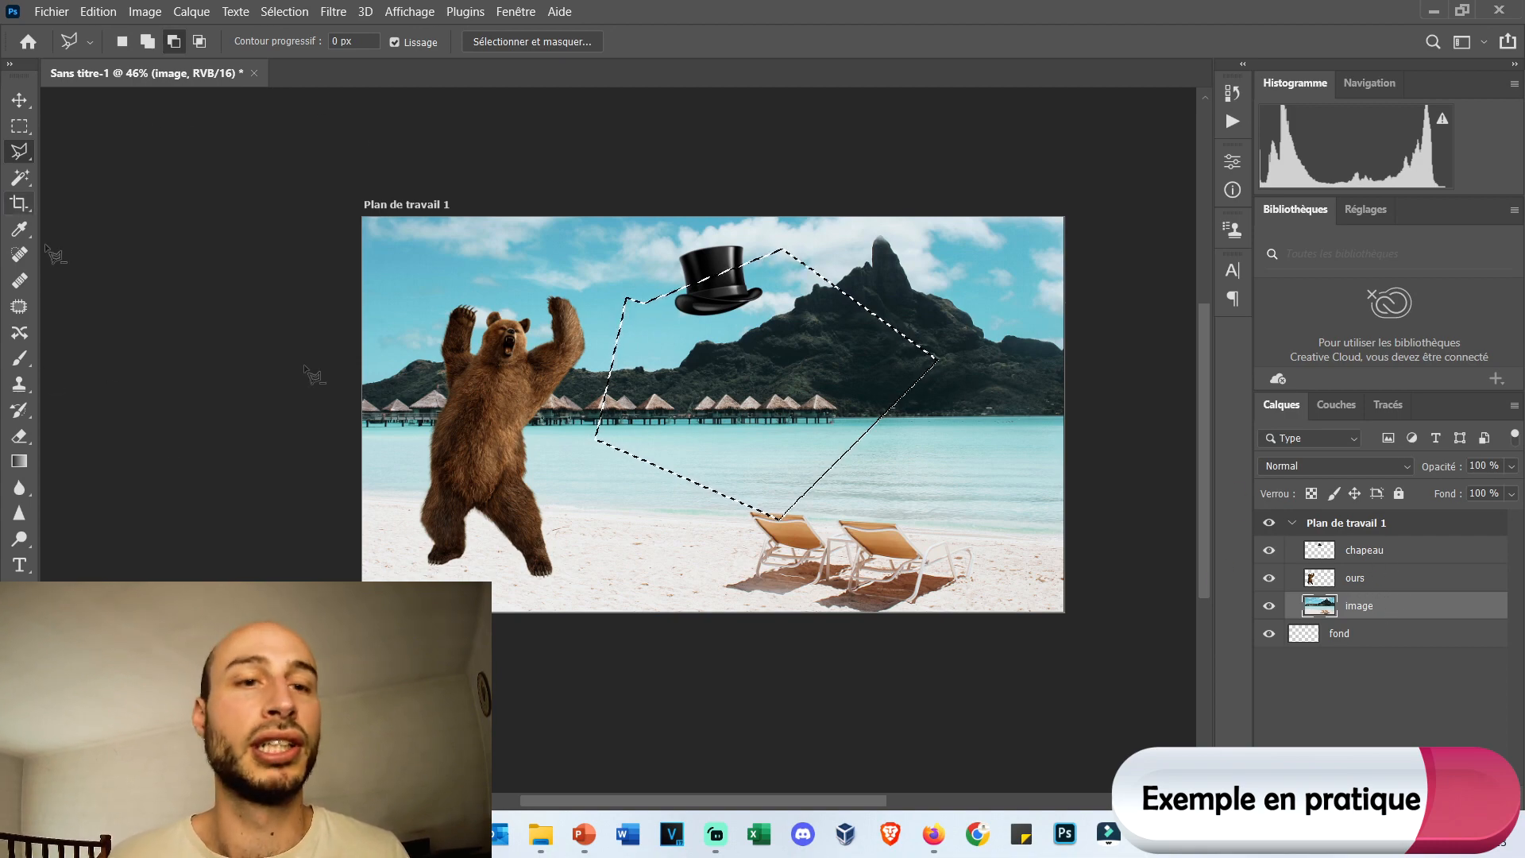
pyautogui.rightClick(599, 269)
pyautogui.click(779, 285)
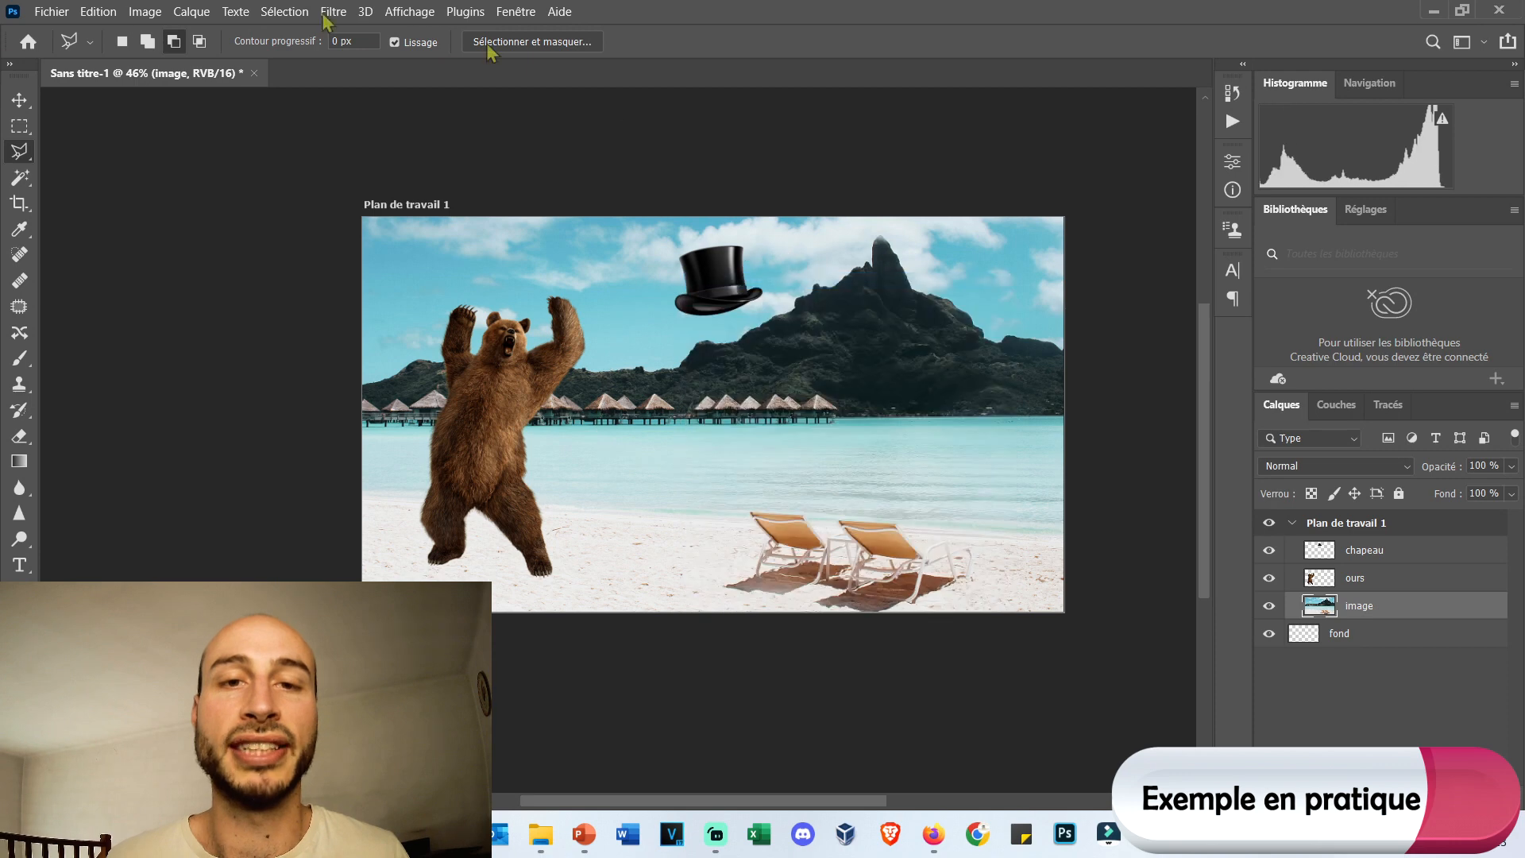
# Select part of the turquoise water with the Magic Wand at tolerance 10, and extend the selection with the tolerance set to 20.
pyautogui.click(18, 175)
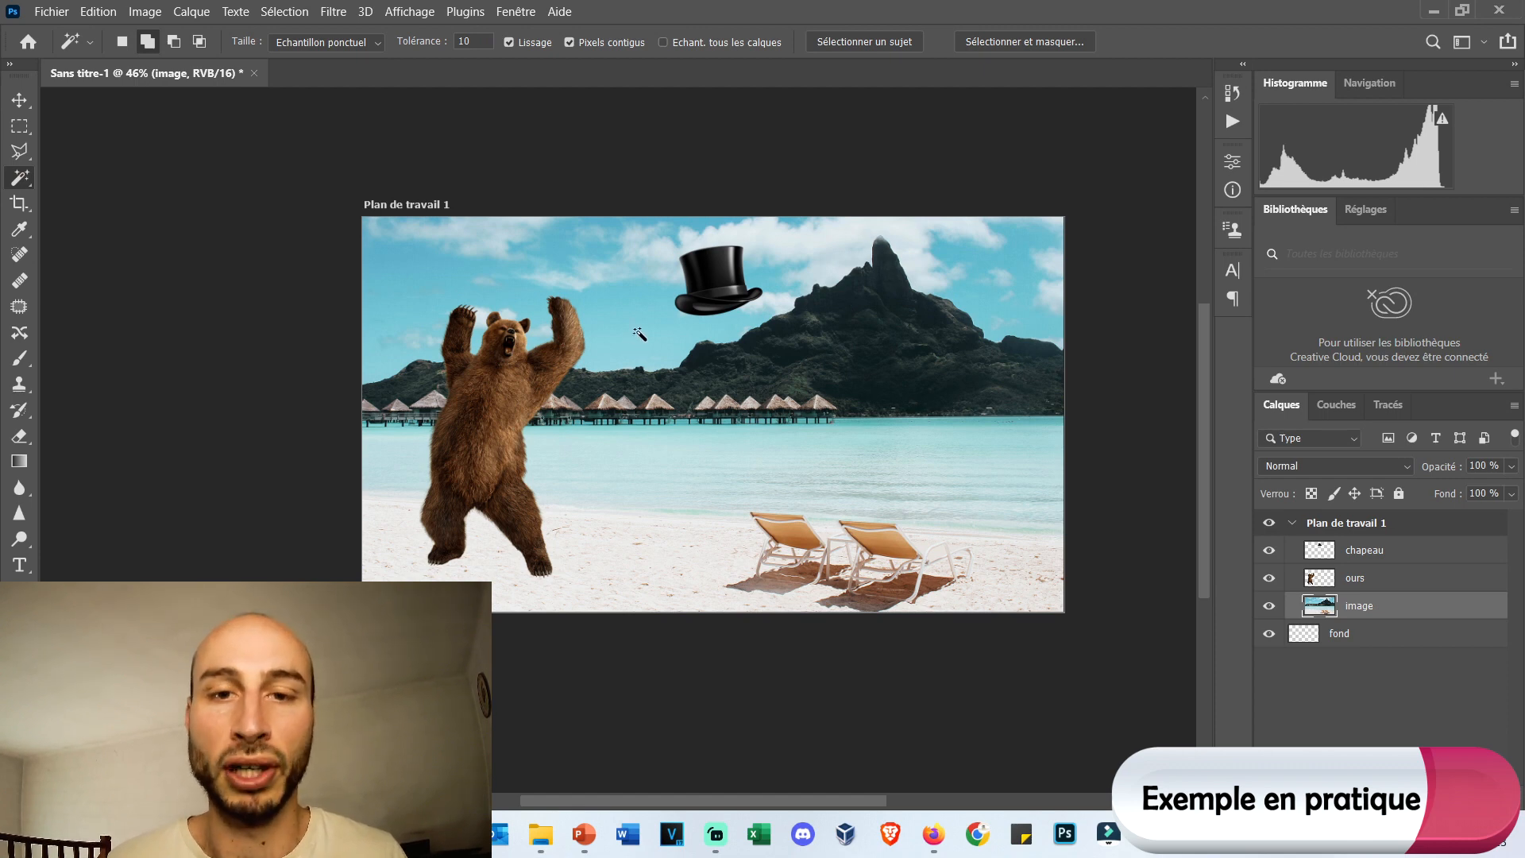
pyautogui.click(857, 456)
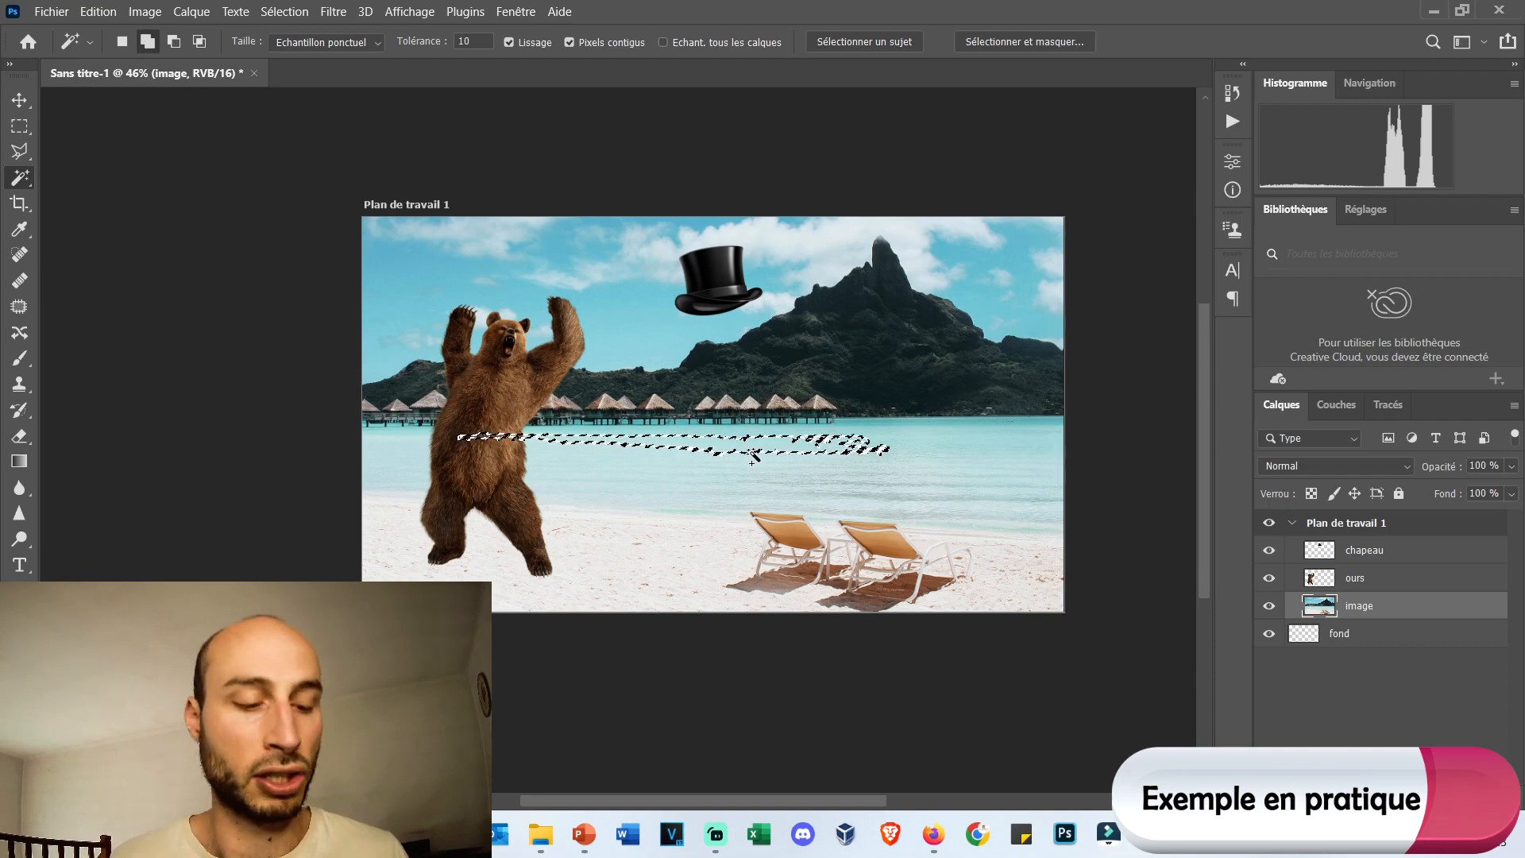
pyautogui.scroll(10, 752, 456)
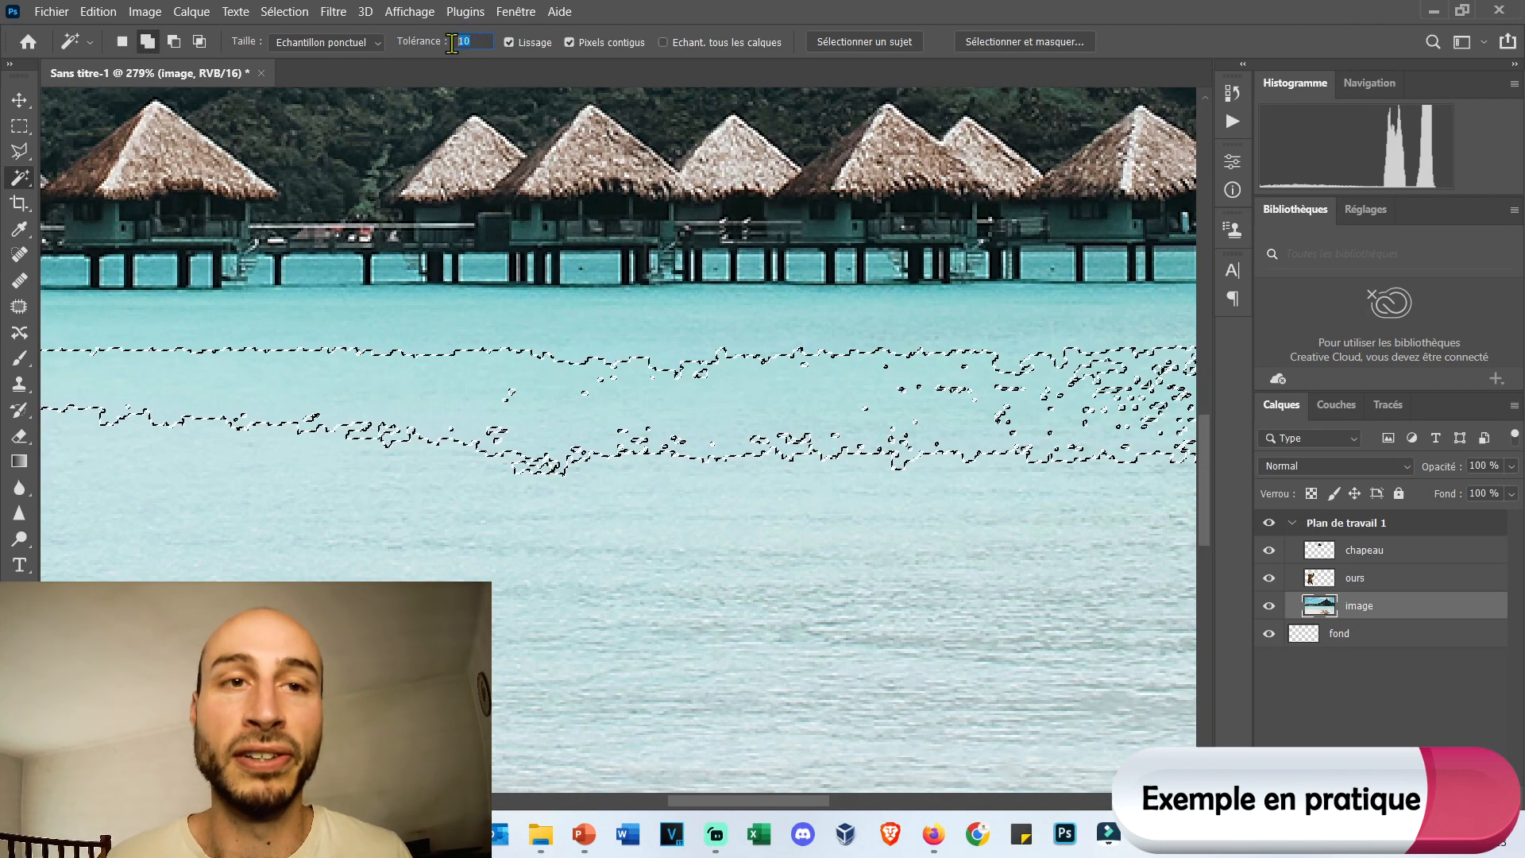
pyautogui.write('20')
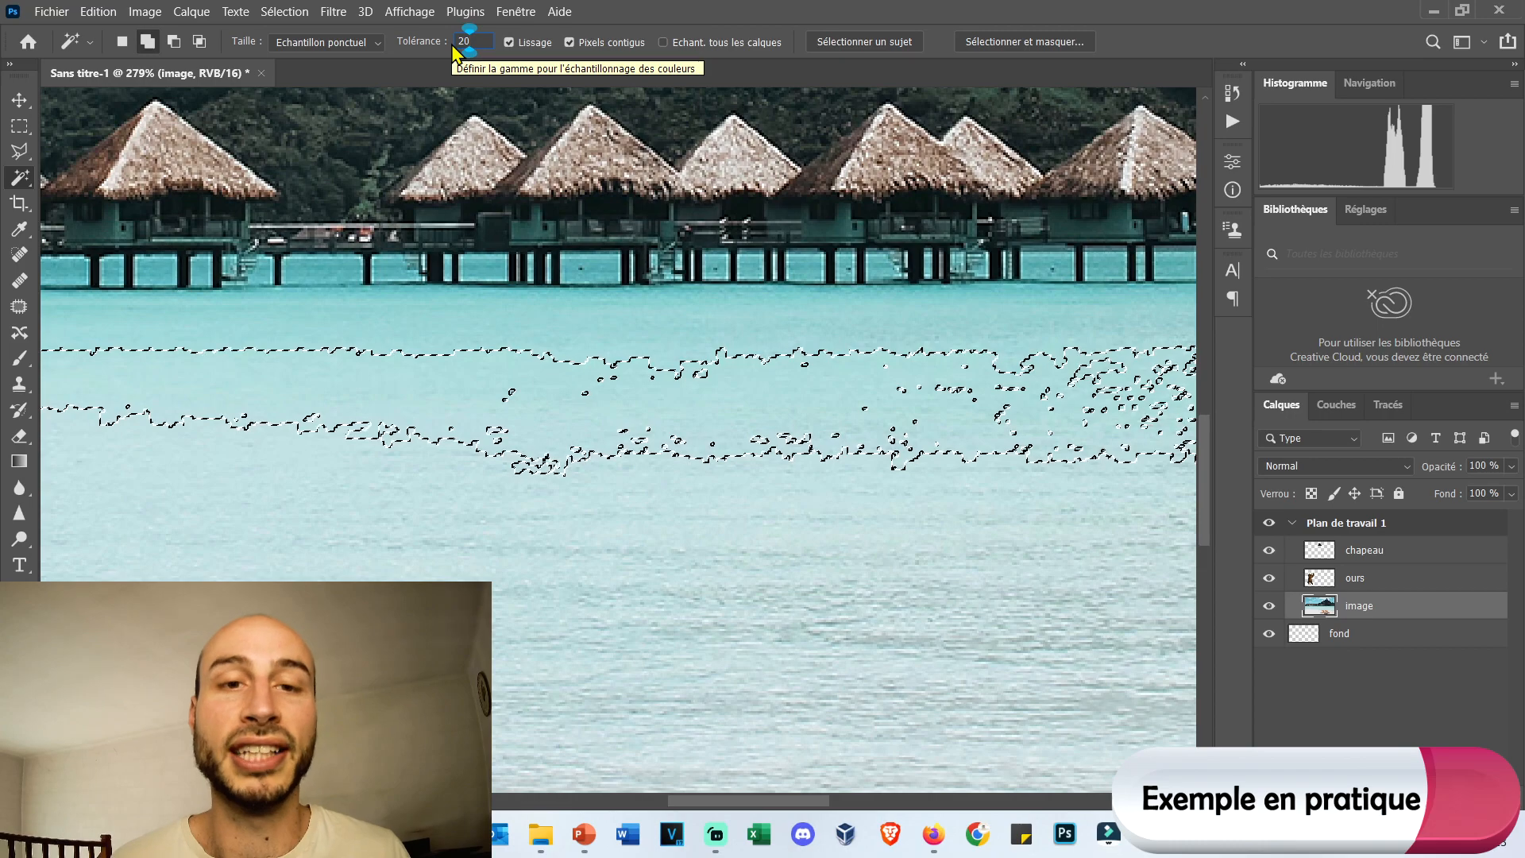
pyautogui.click(718, 401)
pyautogui.keyDown('alt'); pyautogui.scroll(-3, 719, 394); pyautogui.keyUp('alt')
pyautogui.keyDown('alt'); pyautogui.scroll(-3, 718, 395); pyautogui.keyUp('alt')
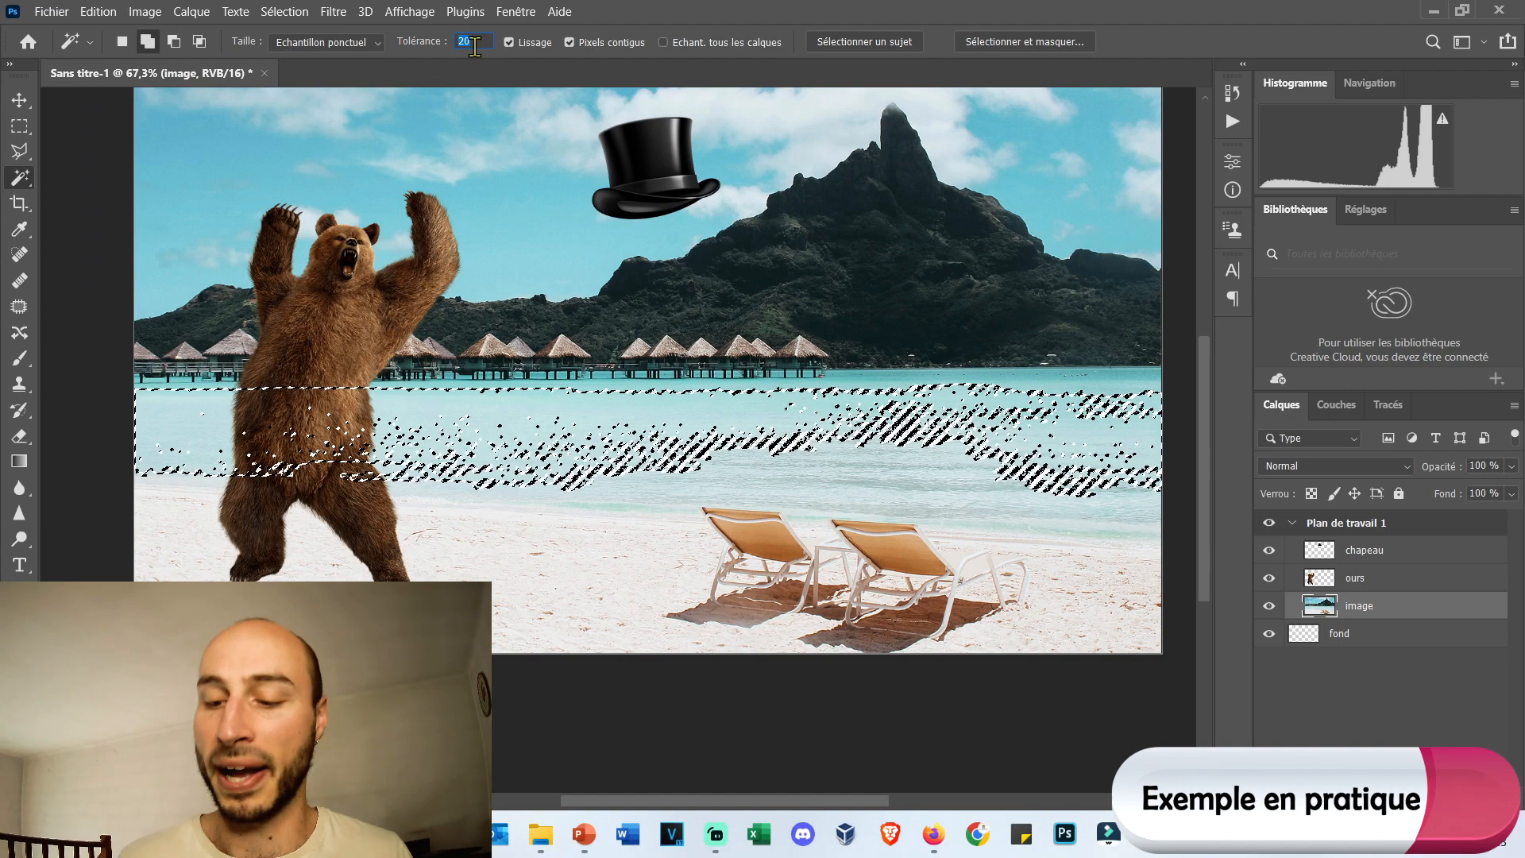
# Extend the water selection with the Magic Wand tolerance set to 30, and deselect everything.
pyautogui.click(739, 427)
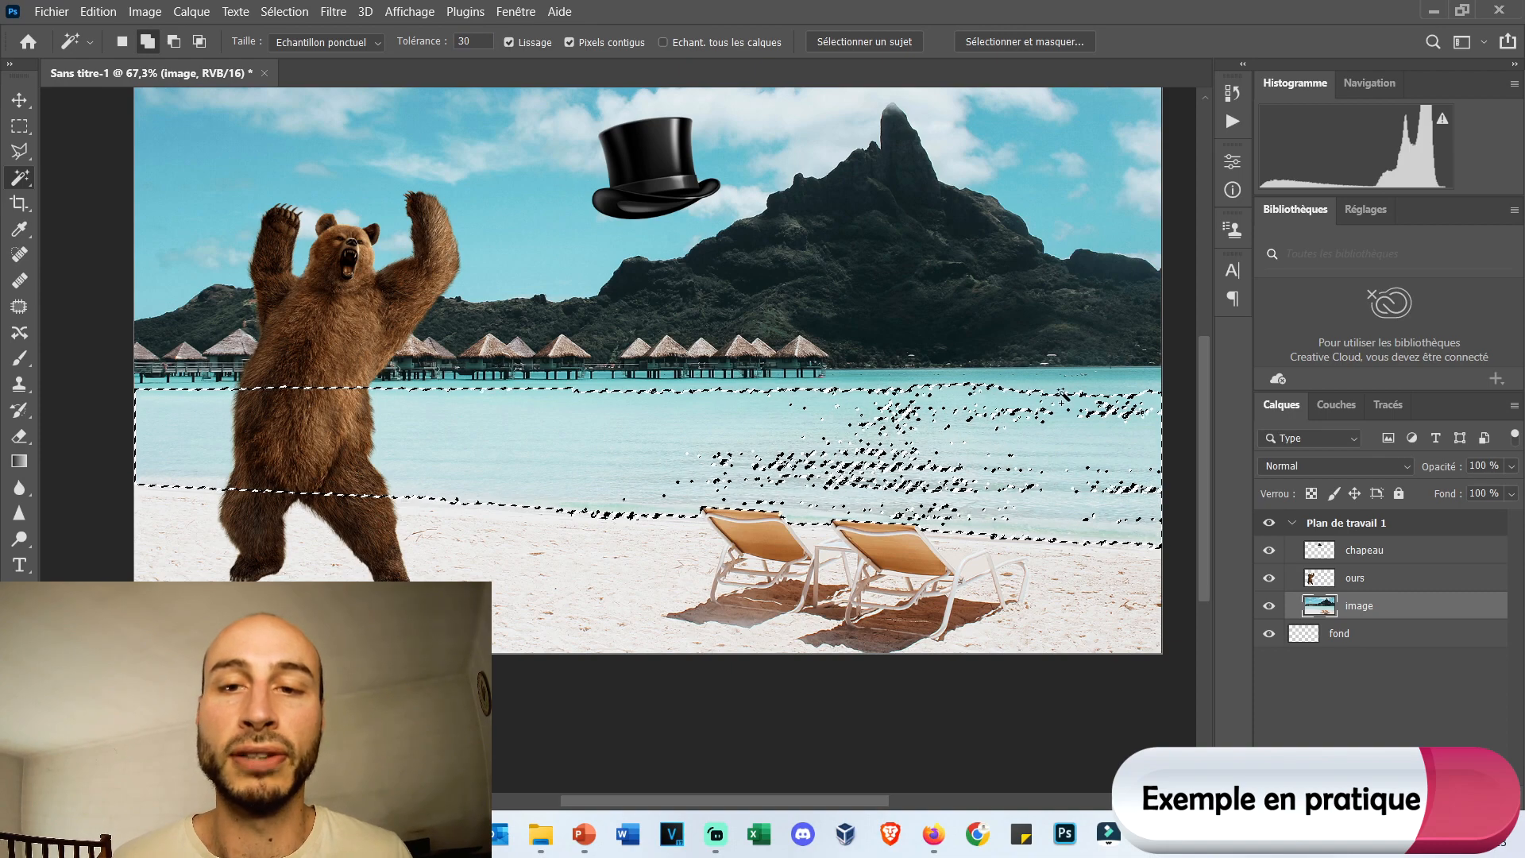
pyautogui.click(874, 476)
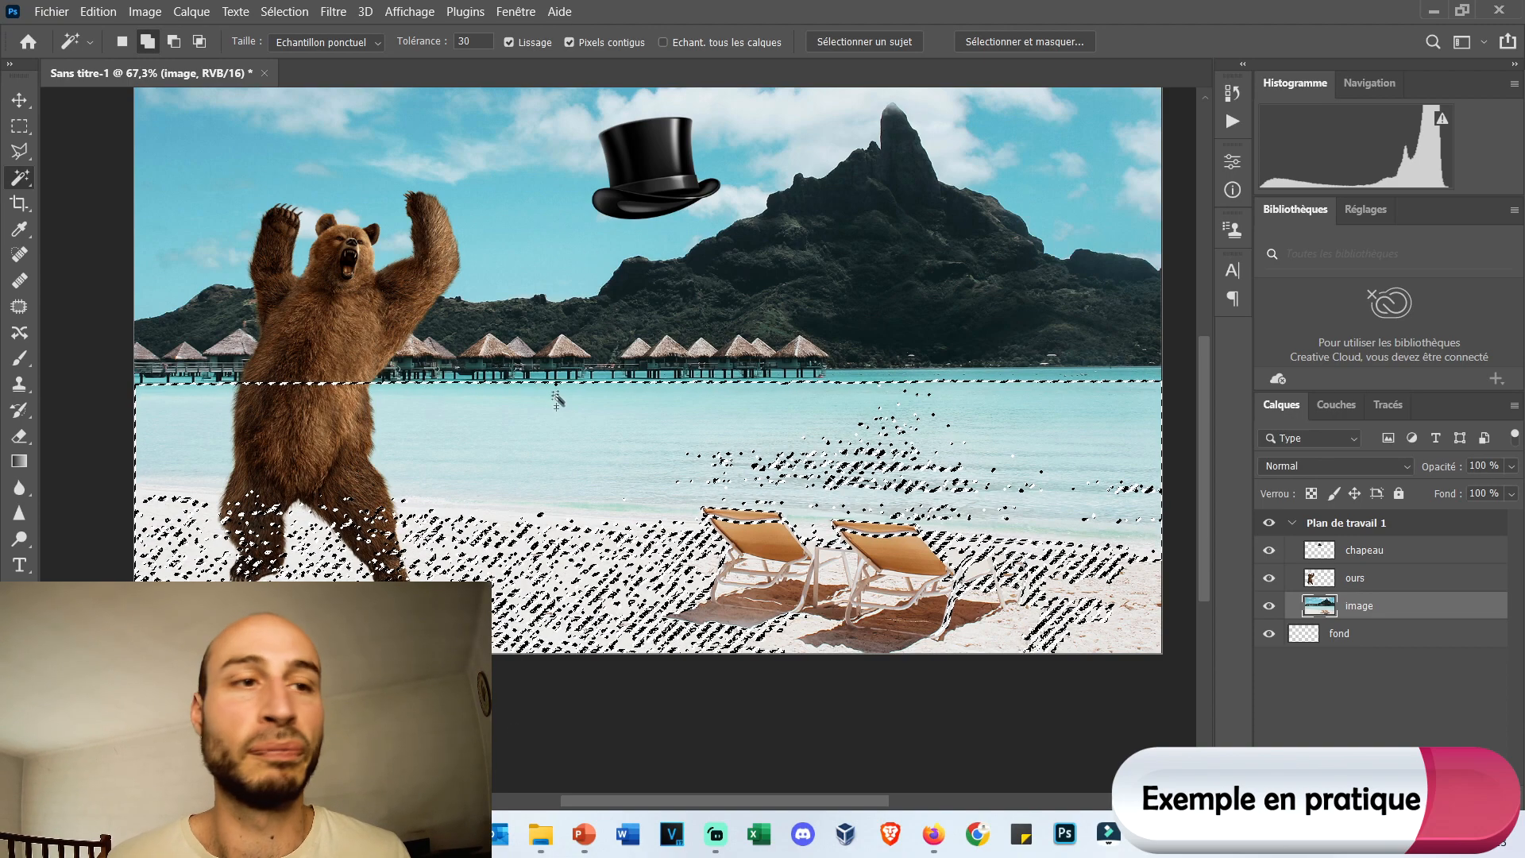
pyautogui.rightClick(585, 426)
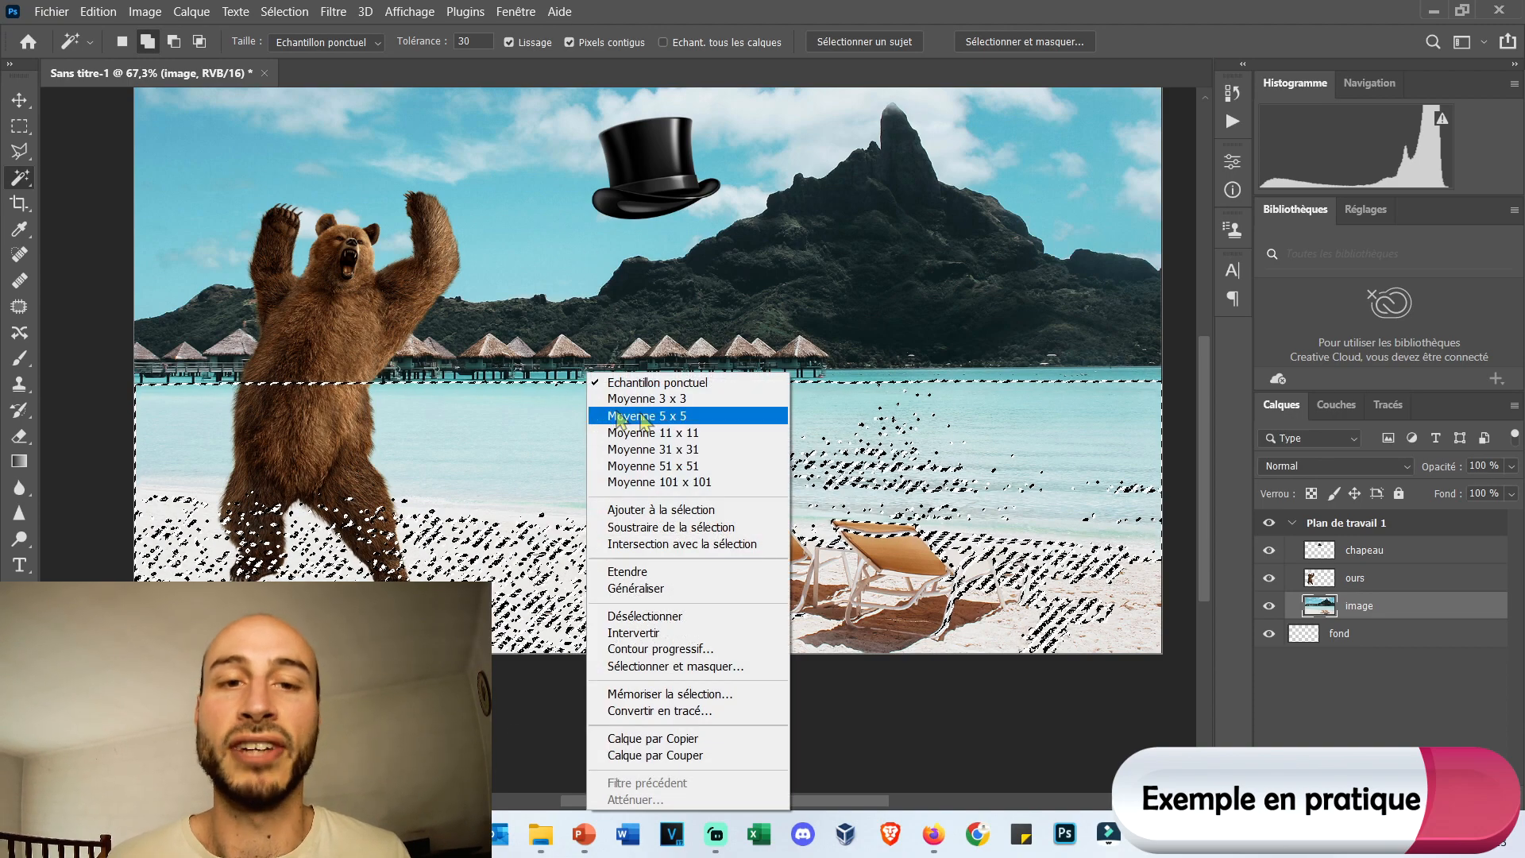
pyautogui.click(735, 617)
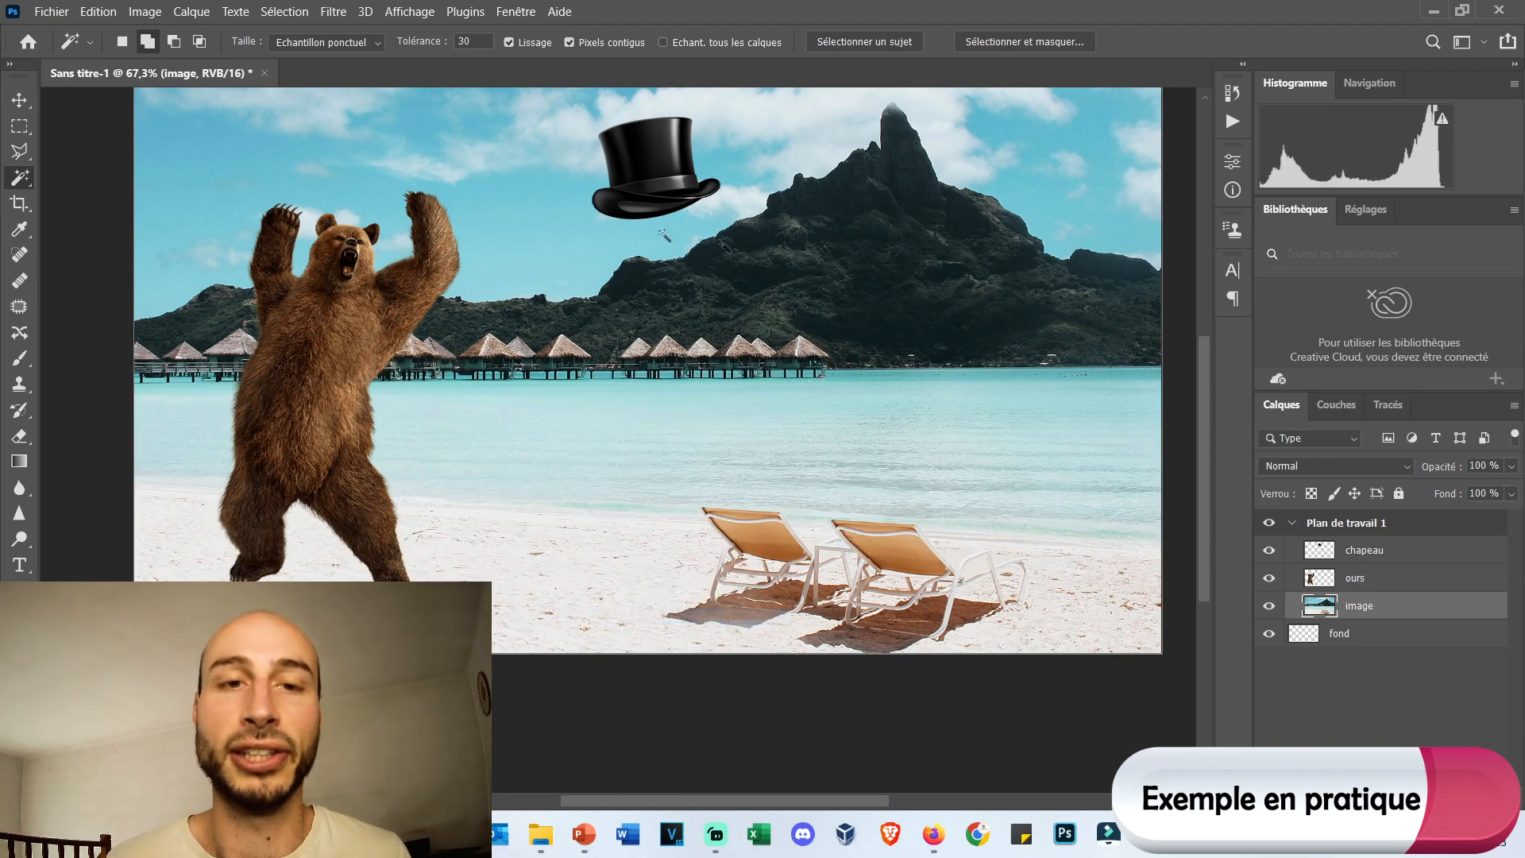
# Select each of the two deckchairs in turn with the Object Selection tool.
pyautogui.rightClick(22, 178)
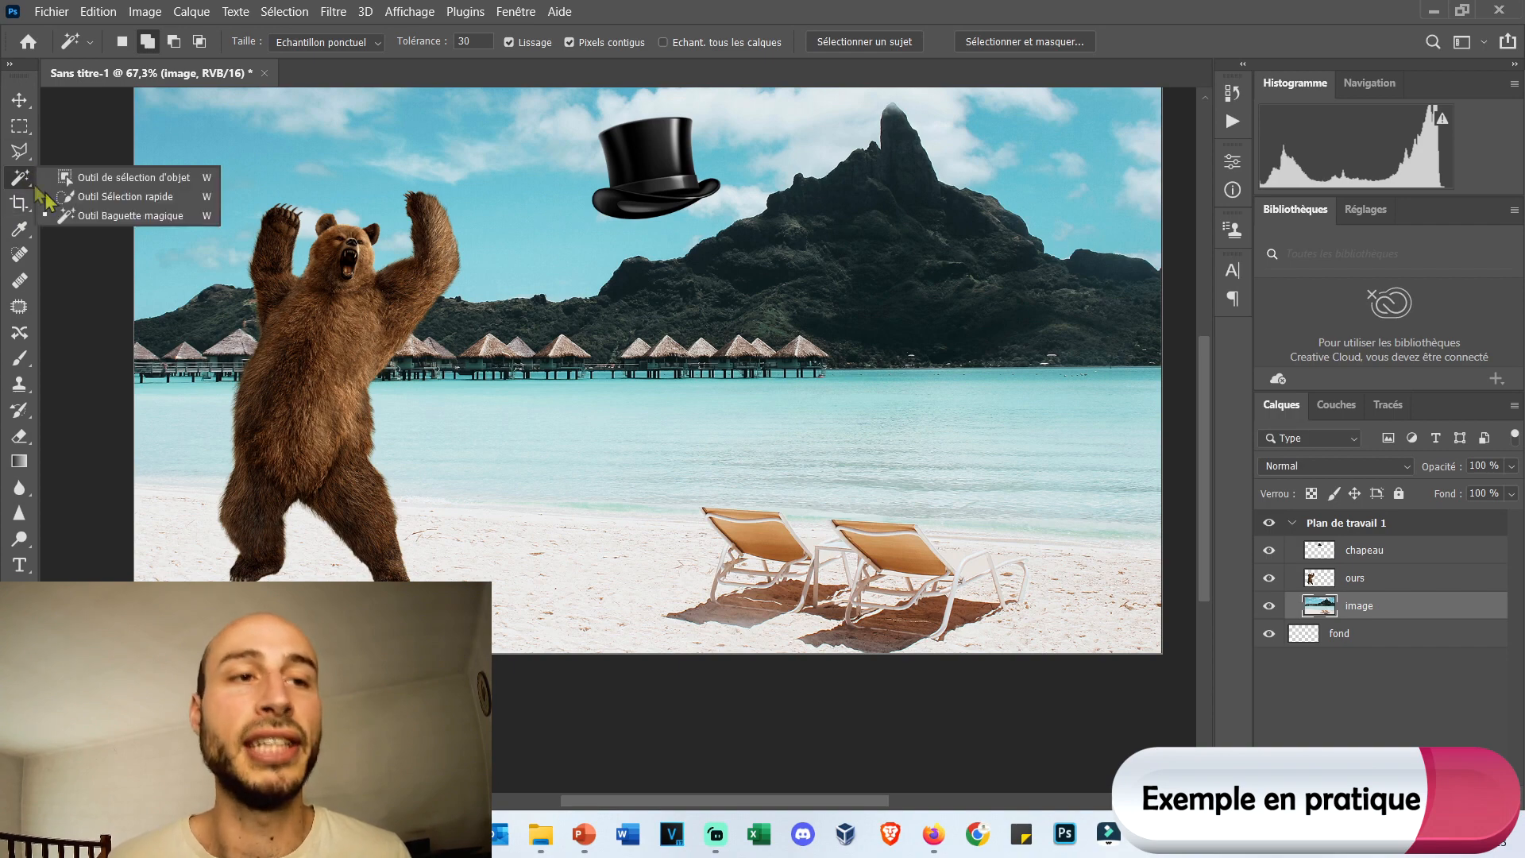
pyautogui.click(155, 181)
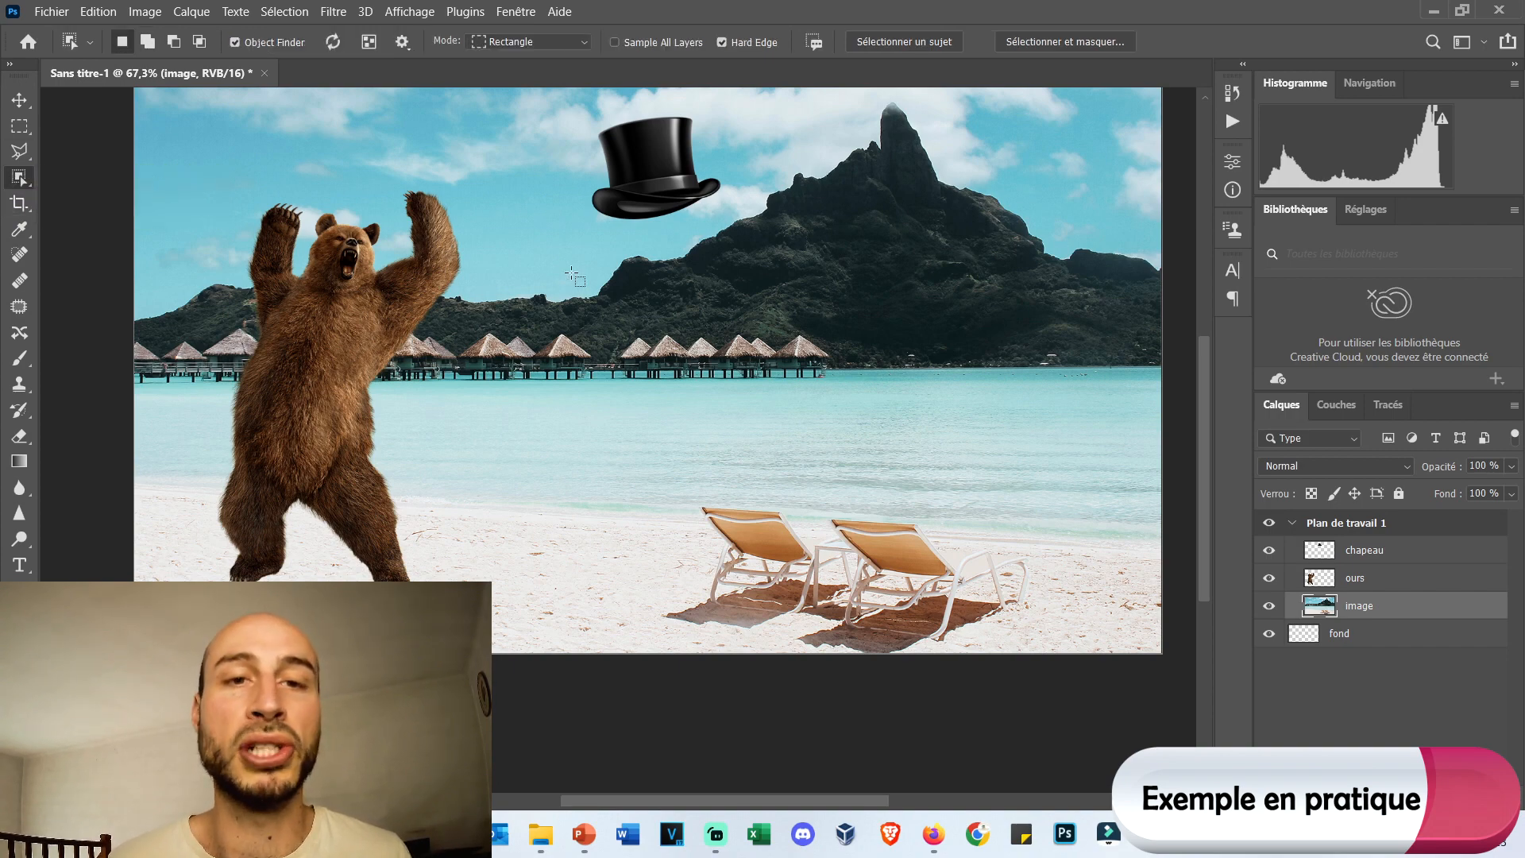
pyautogui.scroll(3, 894, 340)
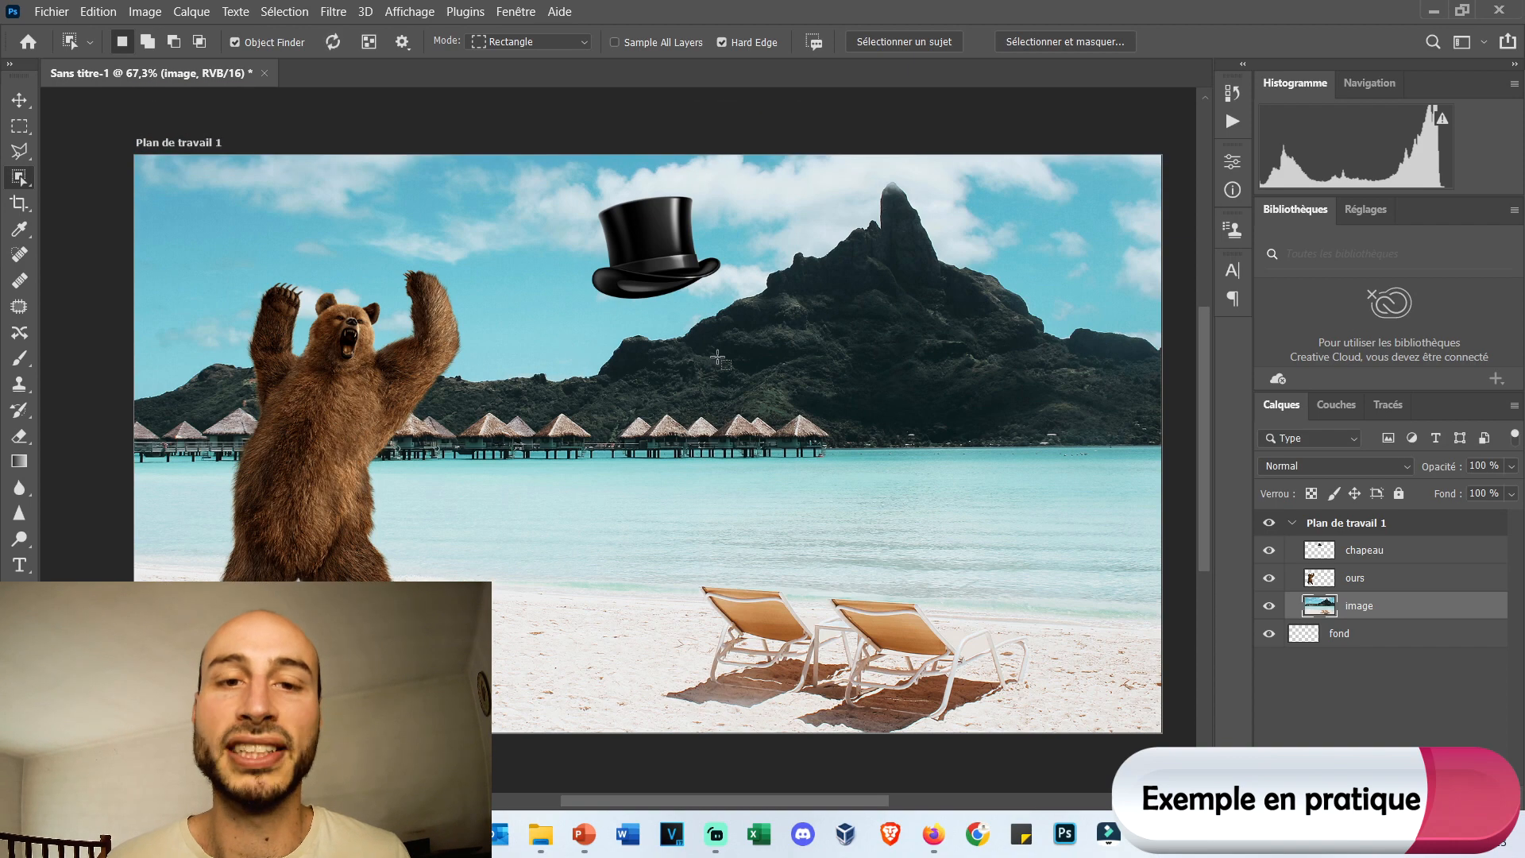
pyautogui.scroll(-1, 670, 369)
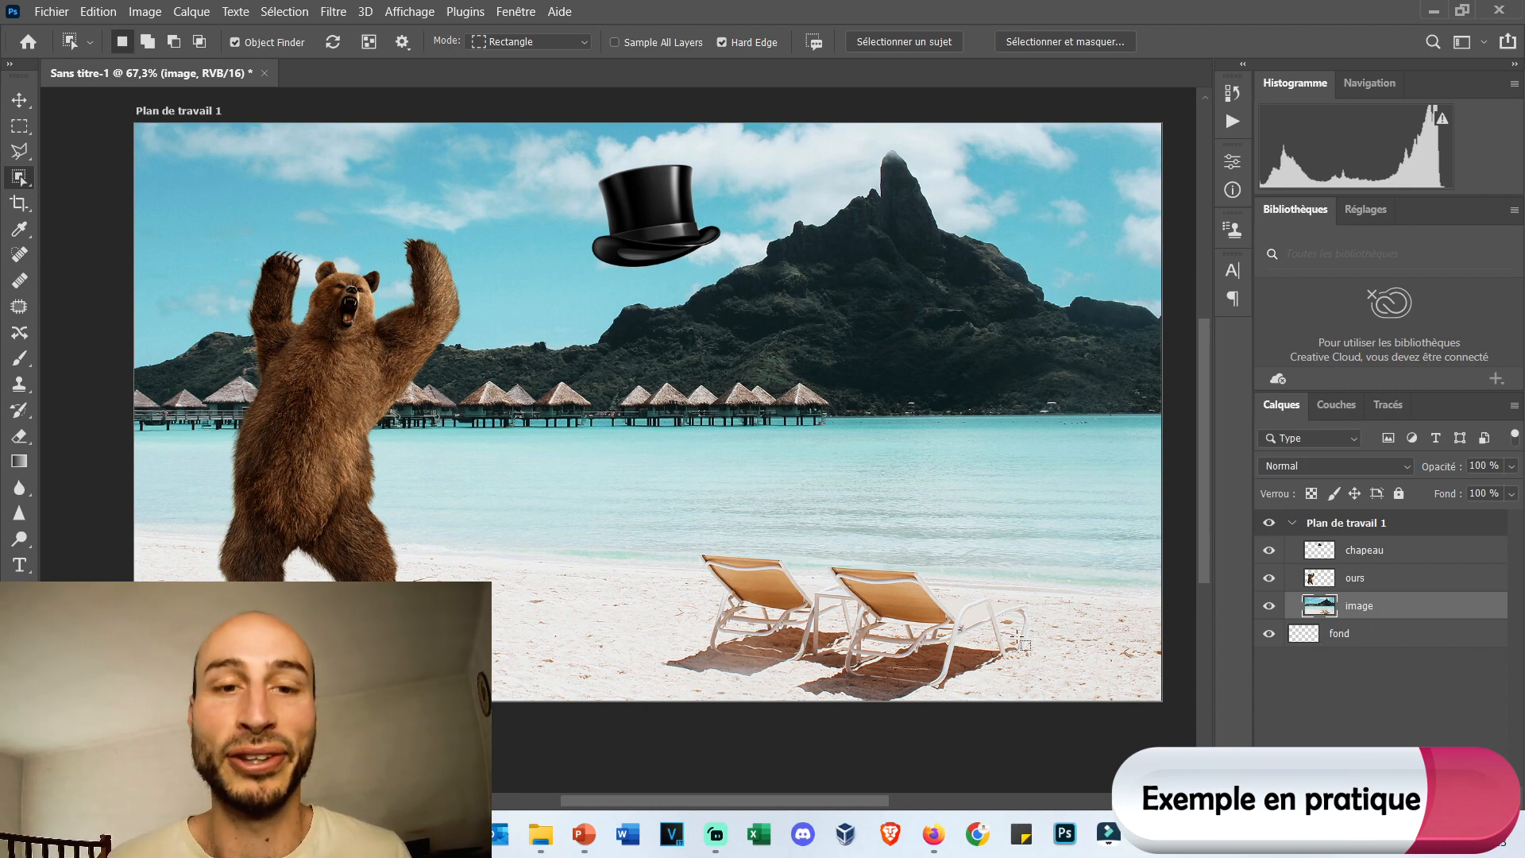
pyautogui.click(894, 586)
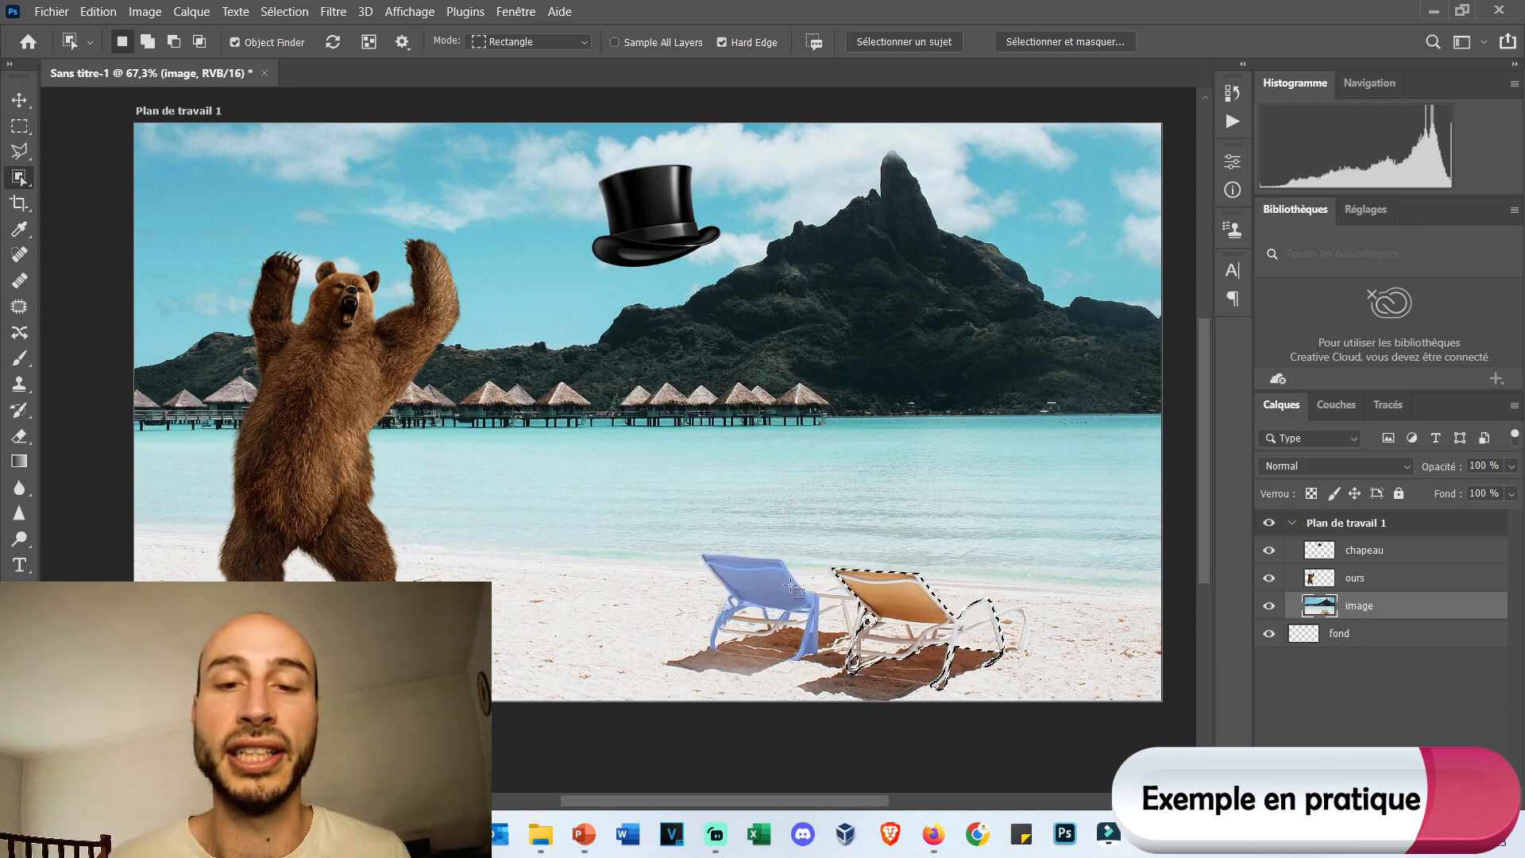
pyautogui.click(761, 586)
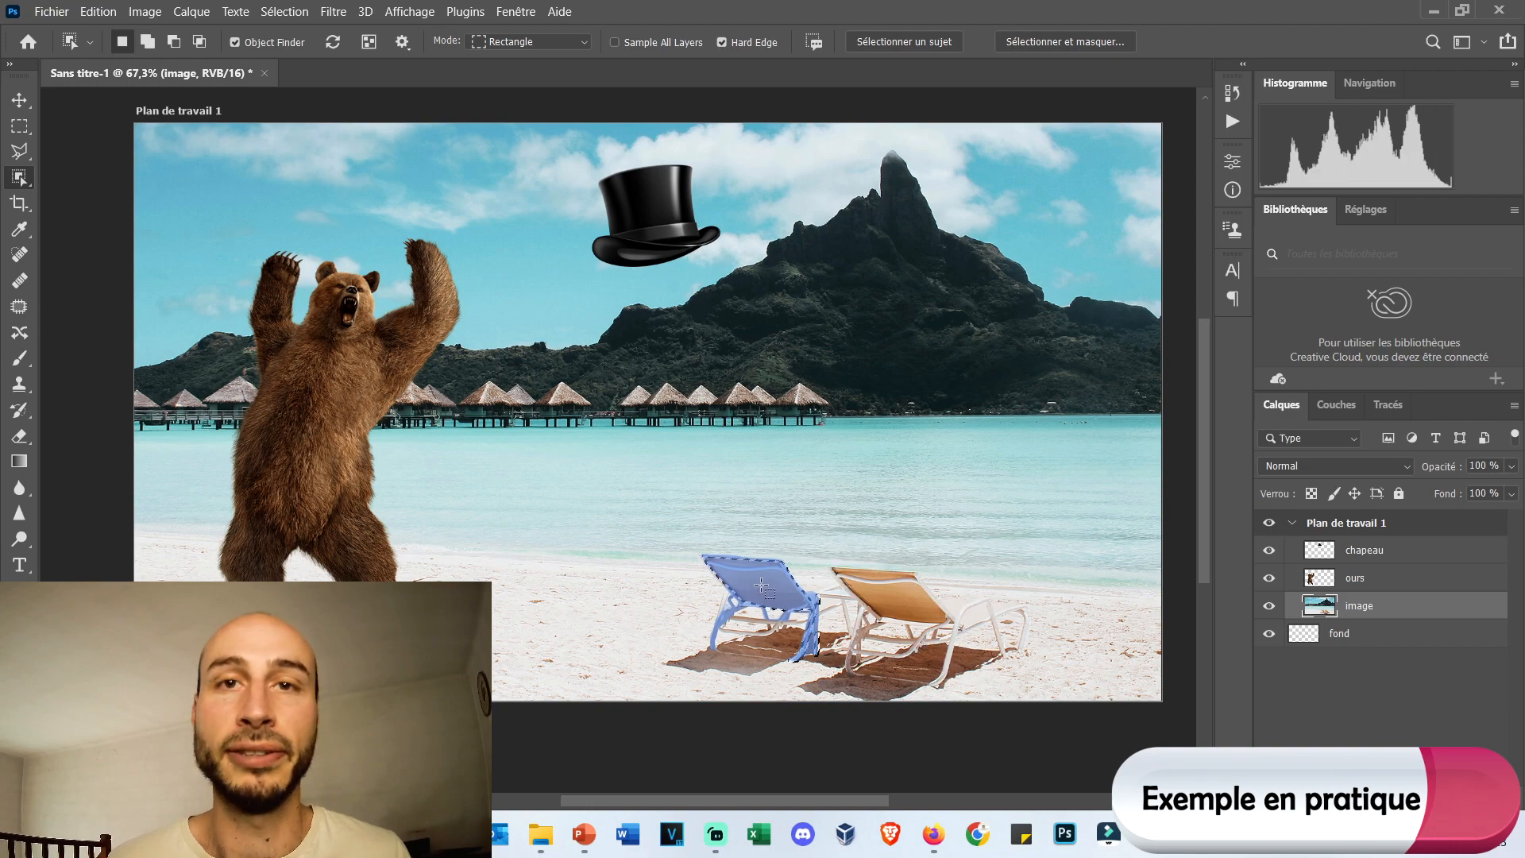
# Replace the deckchair selection with the stilt huts below the mountain, enclosing them in an Object Selection rectangle.
pyautogui.scroll(5, 830, 586)
pyautogui.scroll(-4, 830, 451)
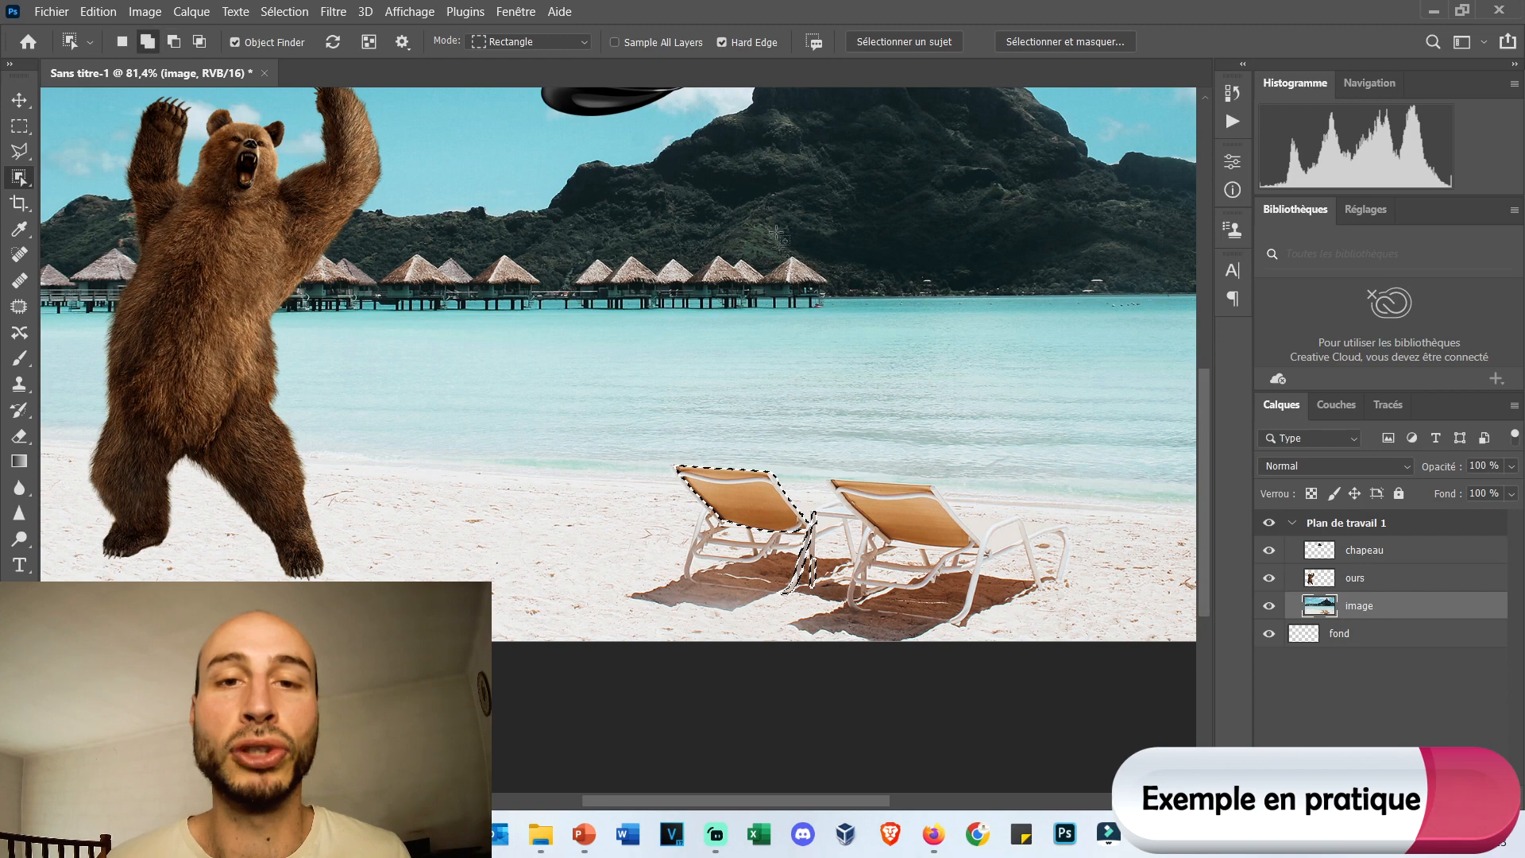
pyautogui.scroll(3, 816, 212)
pyautogui.moveTo(397, 174); pyautogui.dragTo(1151, 408)
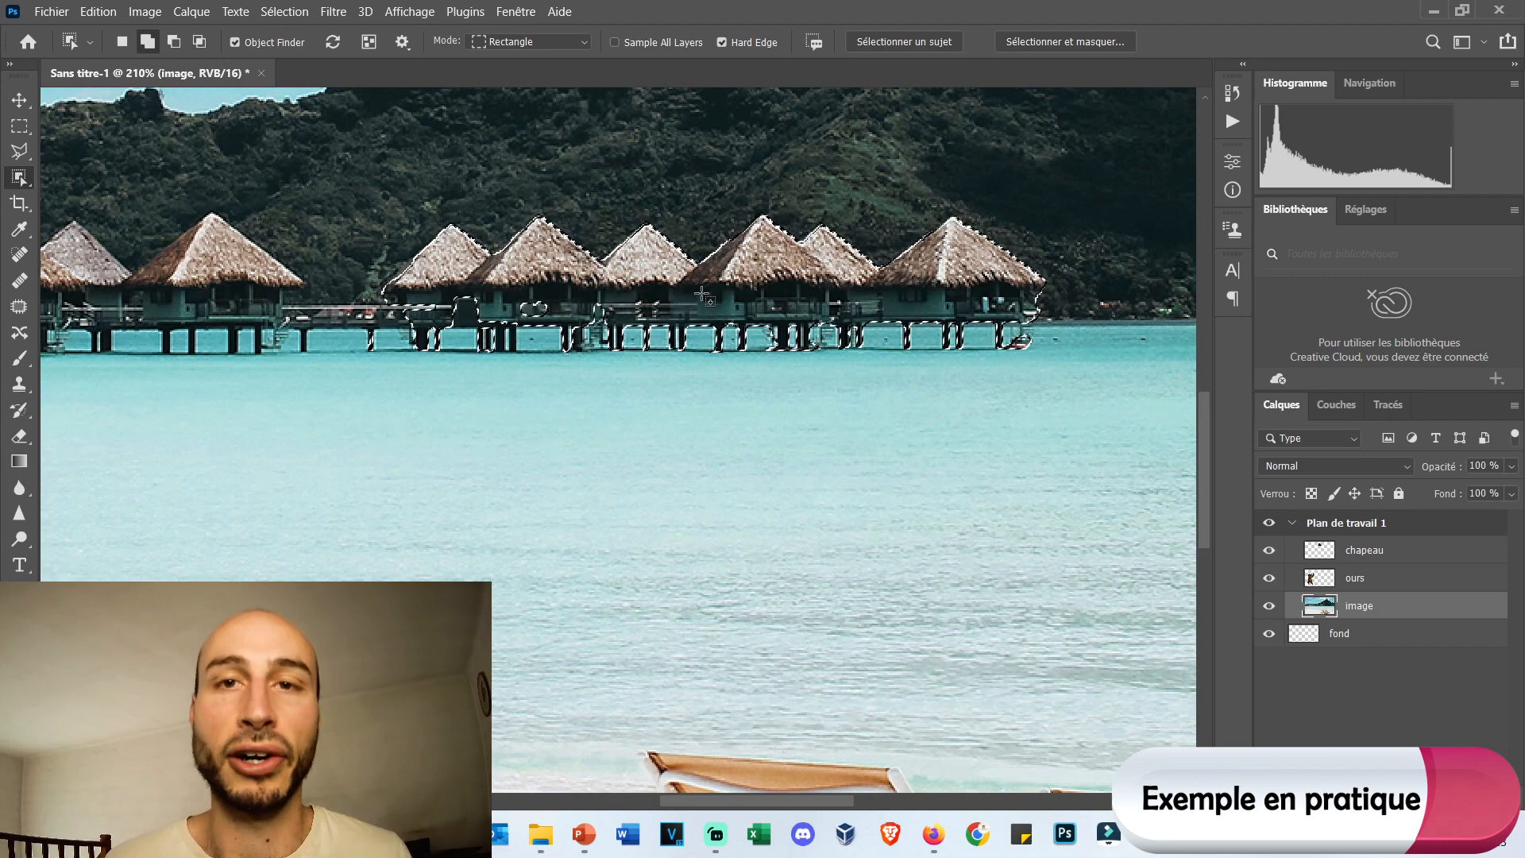
pyautogui.scroll(-5, 702, 298)
pyautogui.scroll(-4, 702, 299)
pyautogui.scroll(5, 726, 261)
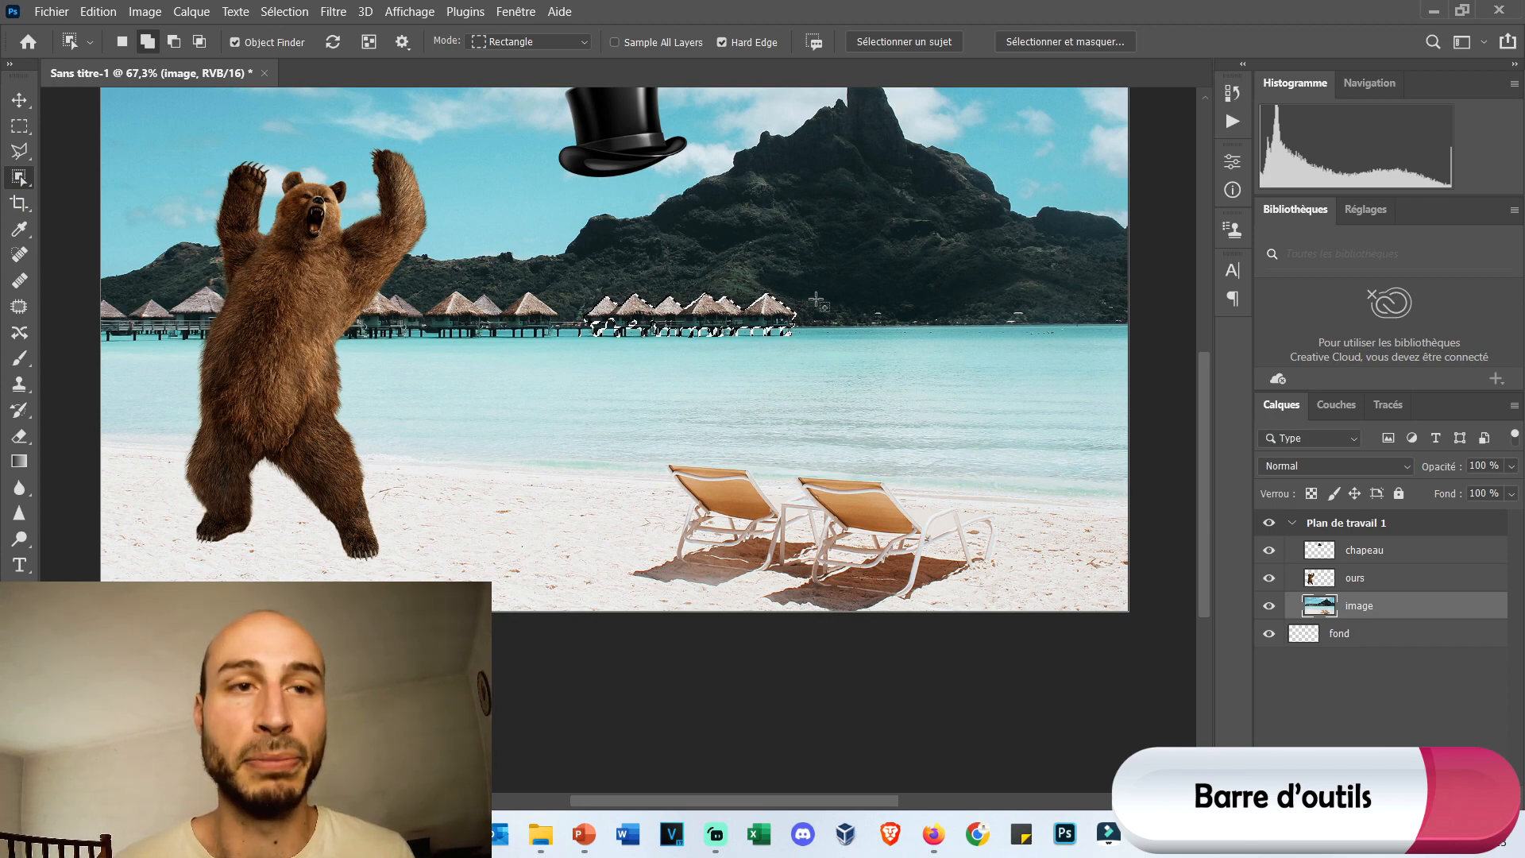
# Crop the artboard to the area around the bear's upper body and the hat, and revert to the preceding object selection state.
pyautogui.click(19, 204)
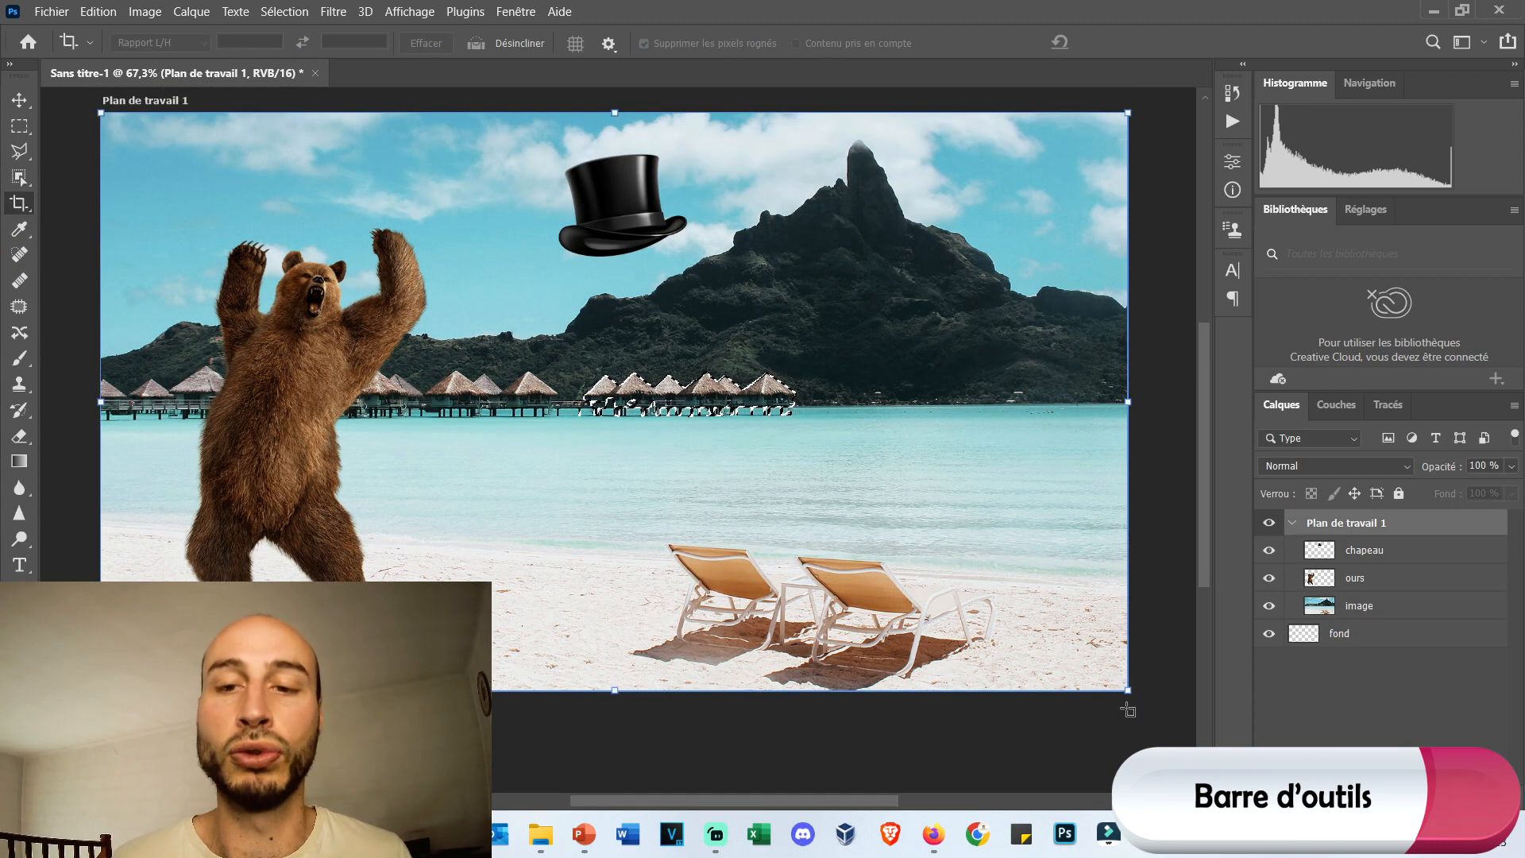
pyautogui.moveTo(1128, 690); pyautogui.dragTo(748, 433)
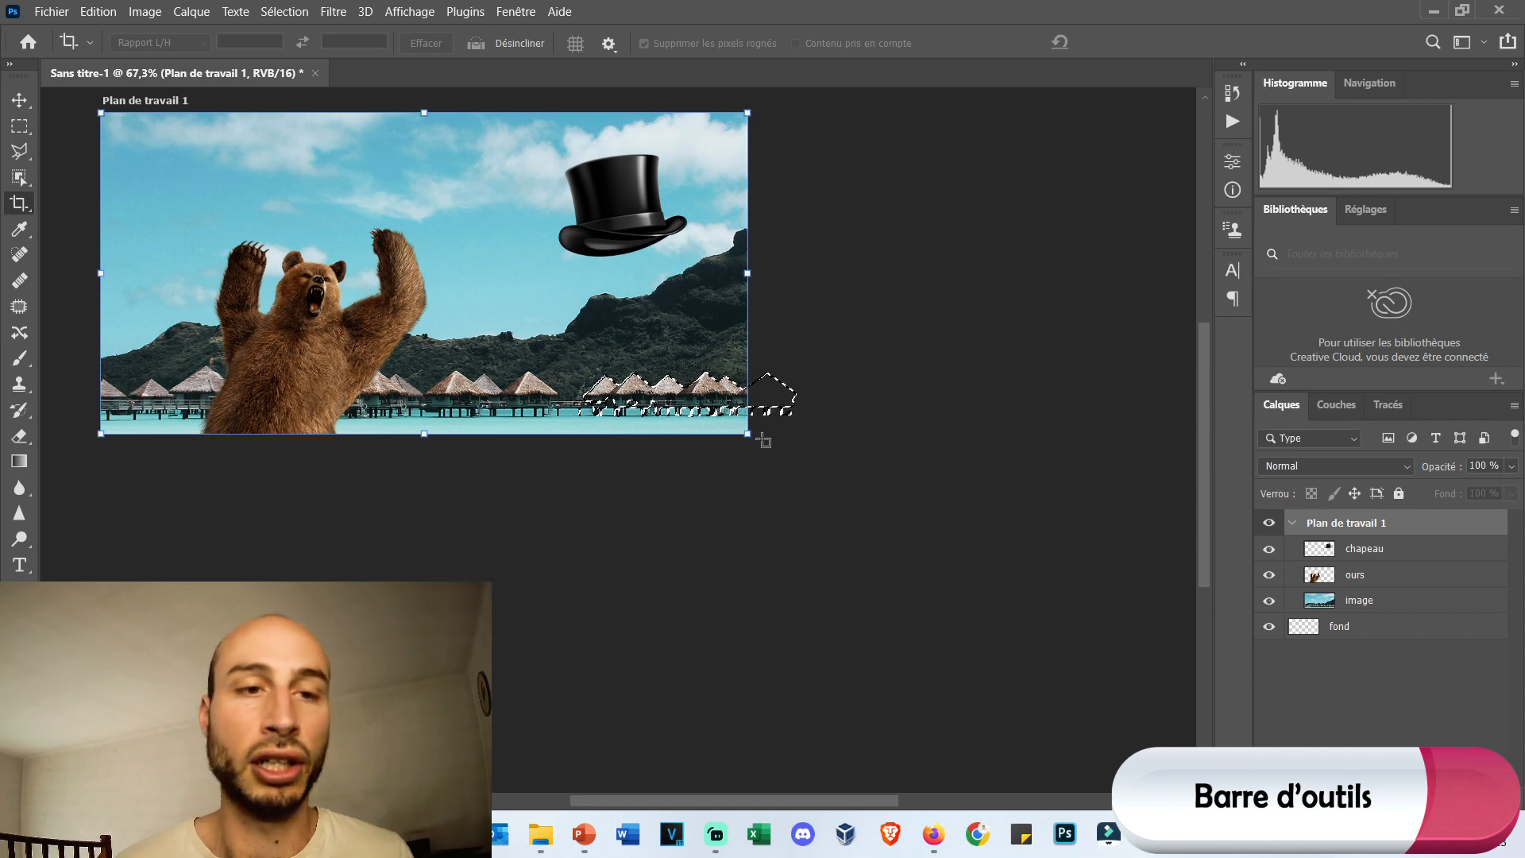
pyautogui.moveTo(878, 389); pyautogui.dragTo(327, 392)
pyautogui.press('Escape')
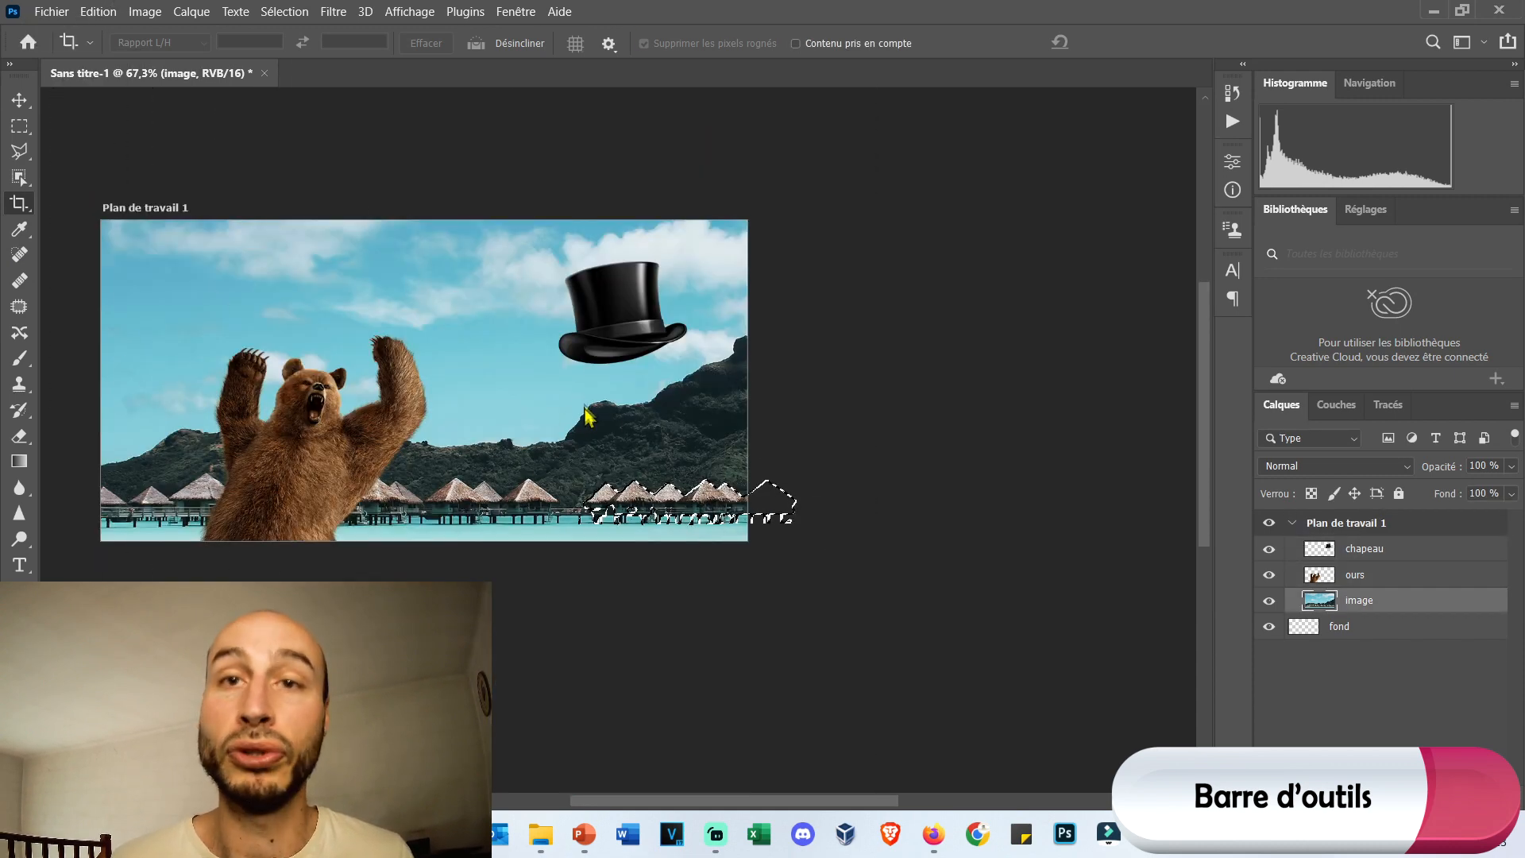
pyautogui.click(1224, 94)
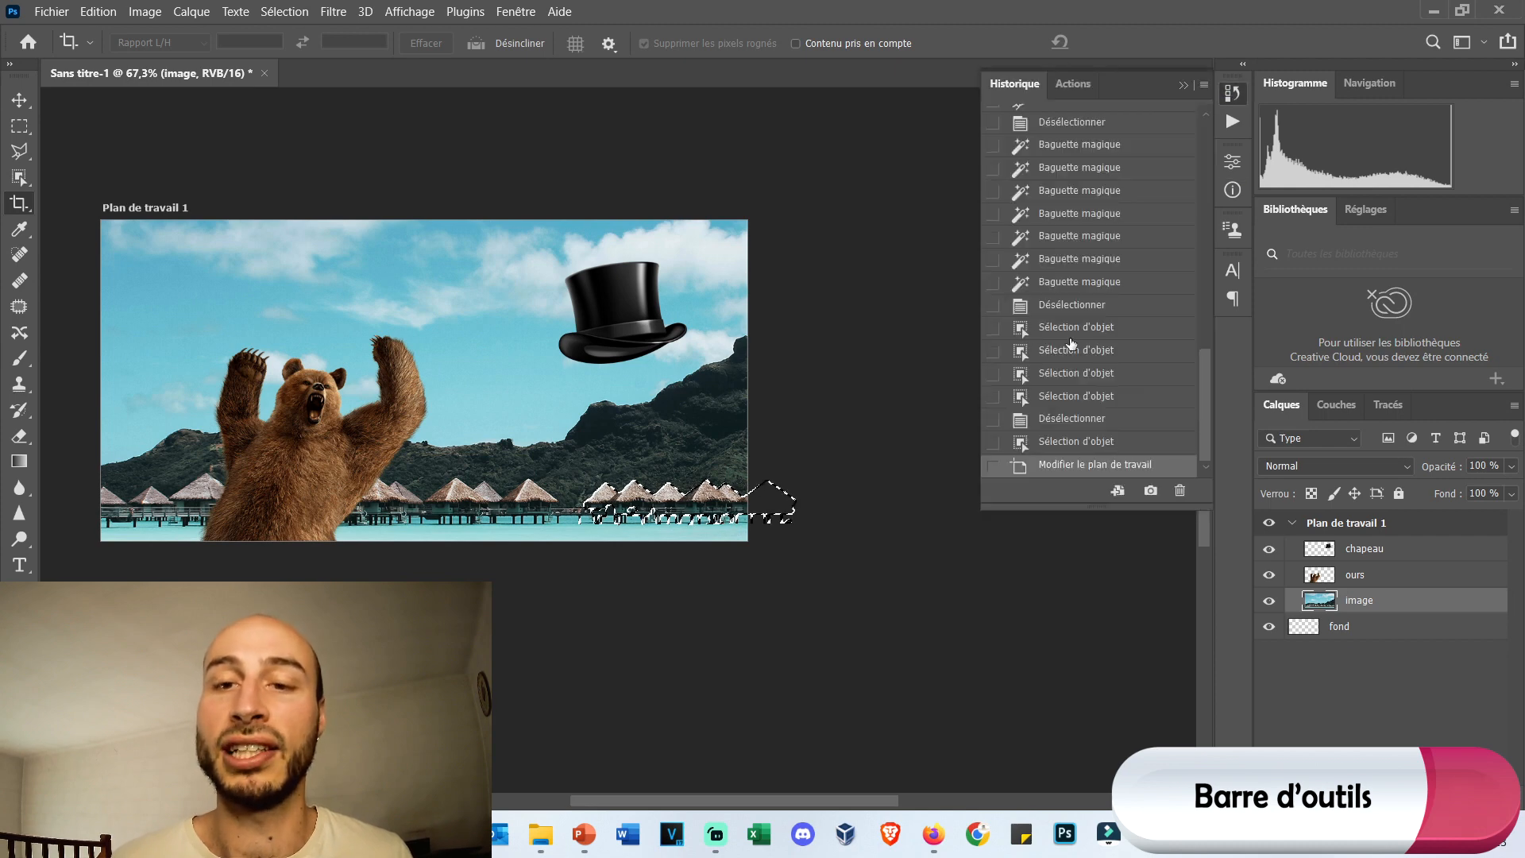
pyautogui.click(1132, 445)
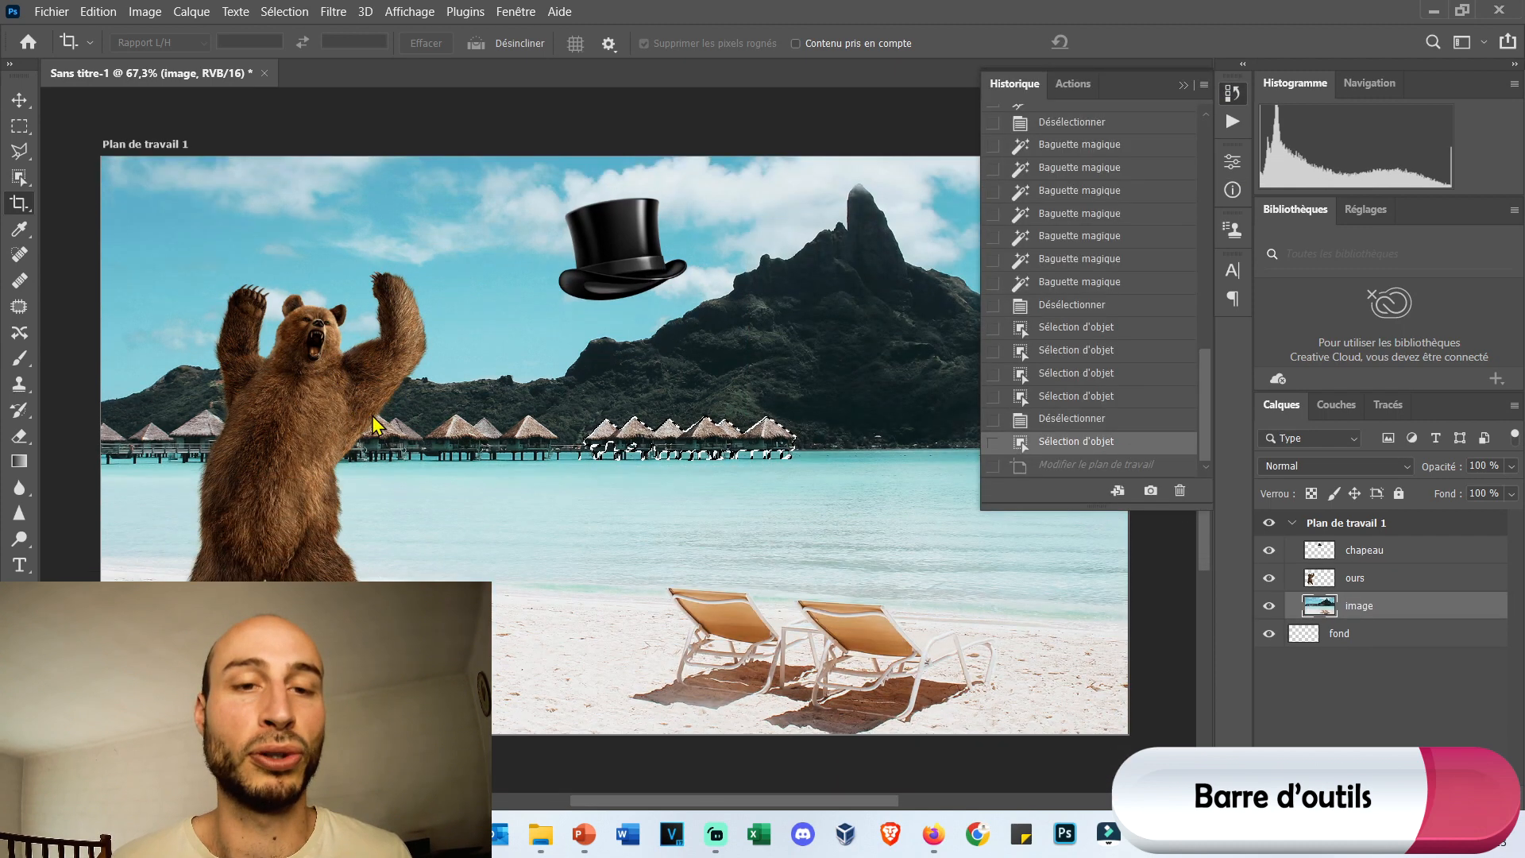
# Activate the ours layer and, with the Eyedropper, sample the bear's fur and the sky between its head and raised arm.
pyautogui.click(15, 231)
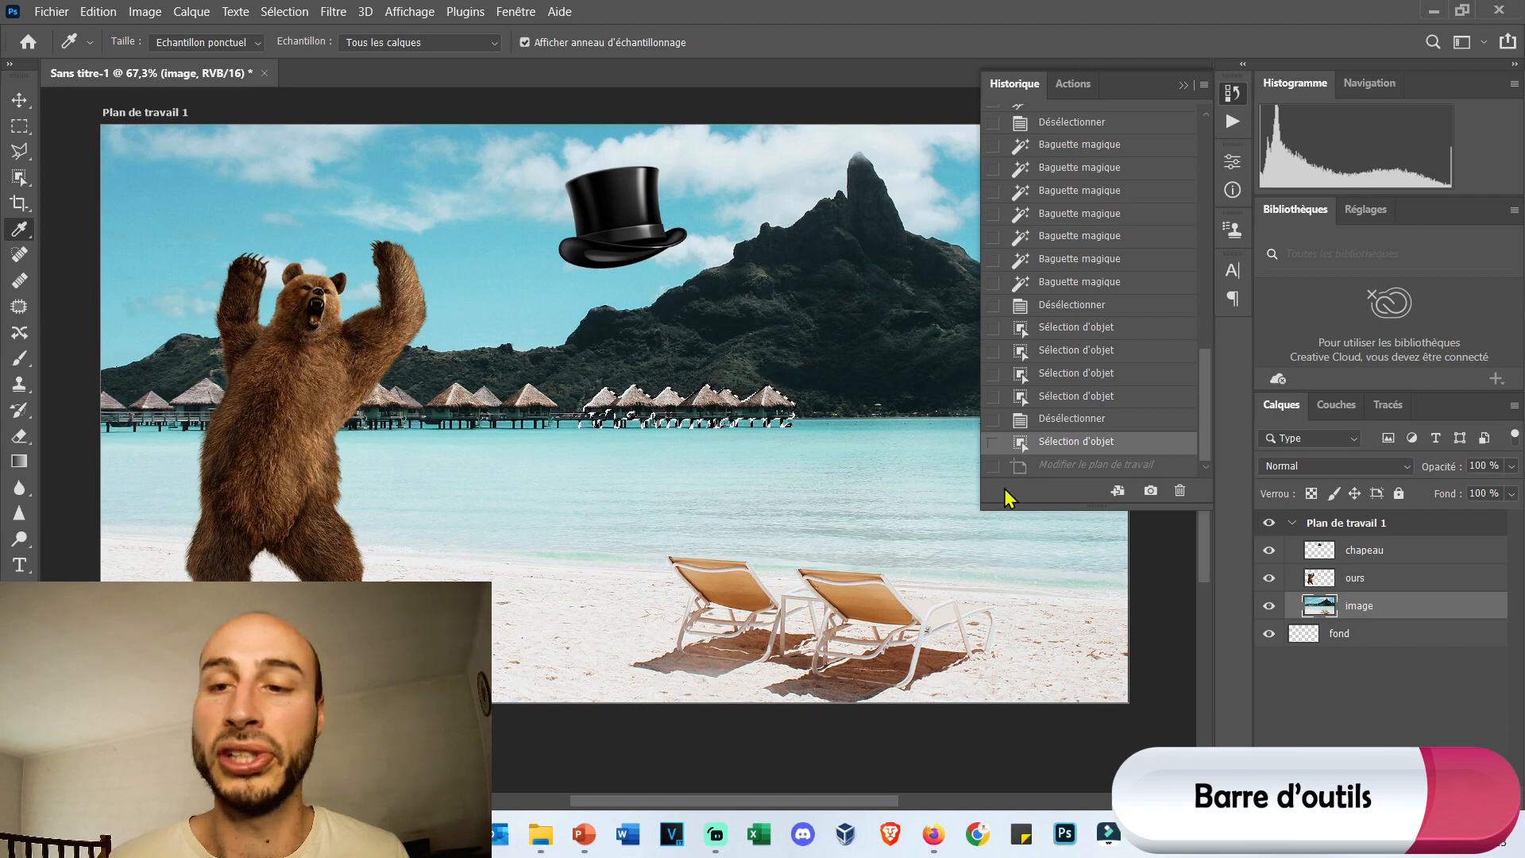
pyautogui.click(1360, 584)
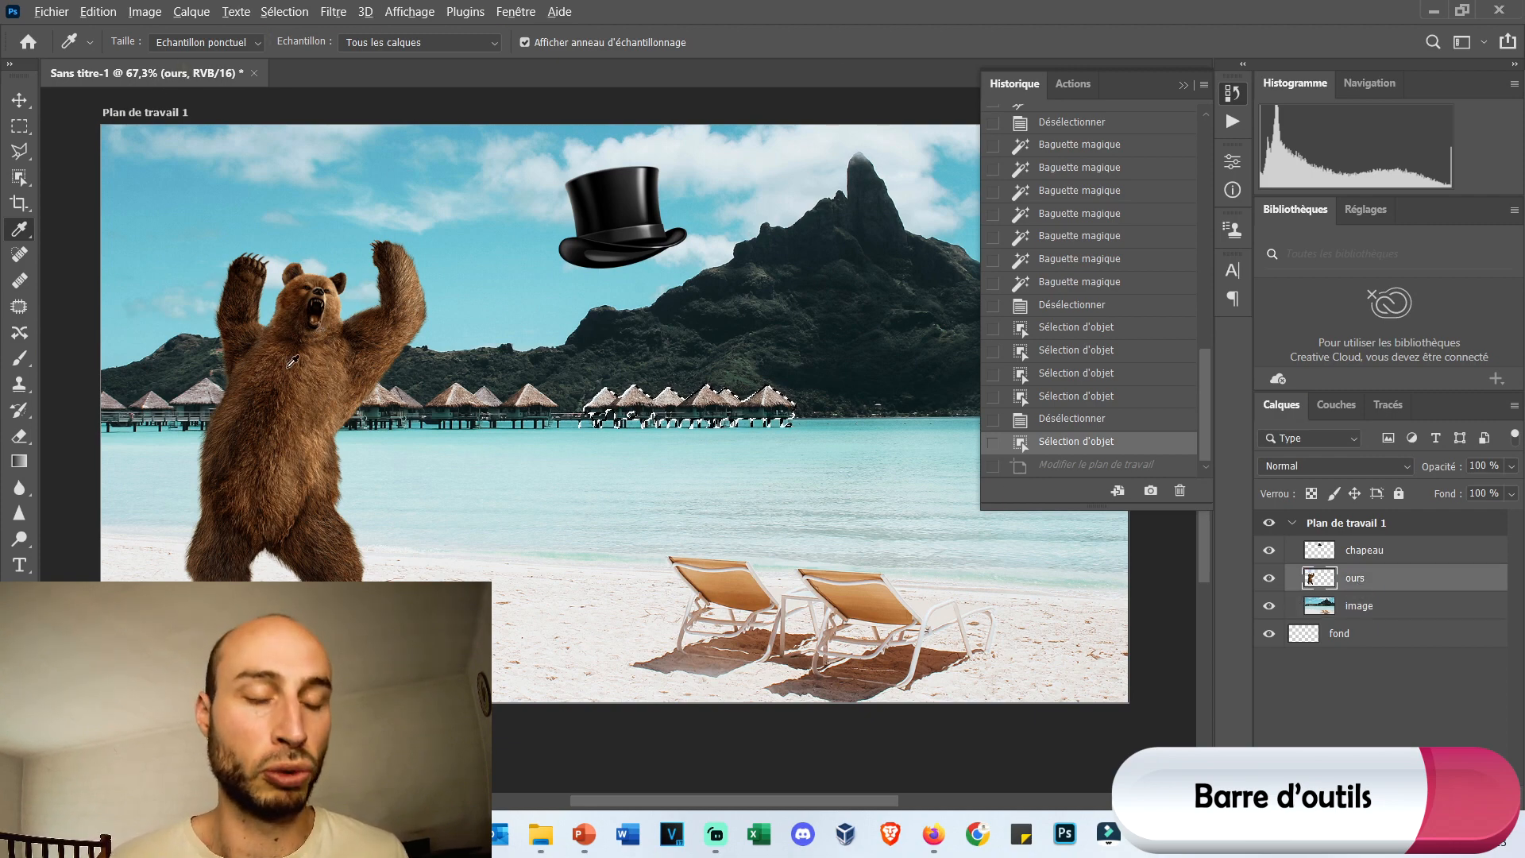
pyautogui.scroll(14, 291, 363)
pyautogui.scroll(2, 368, 302)
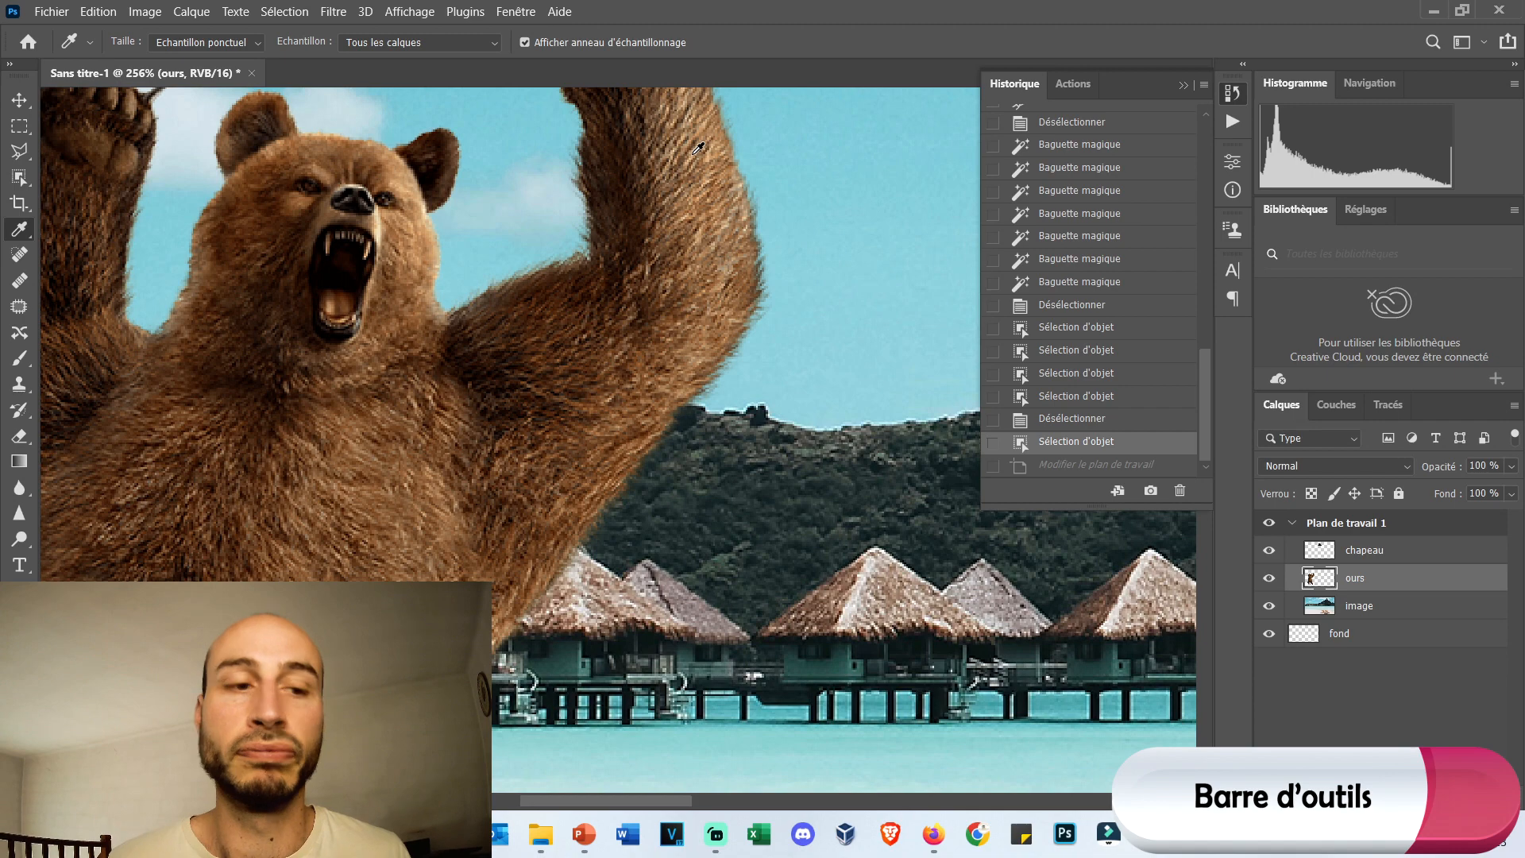
pyautogui.click(9, 63)
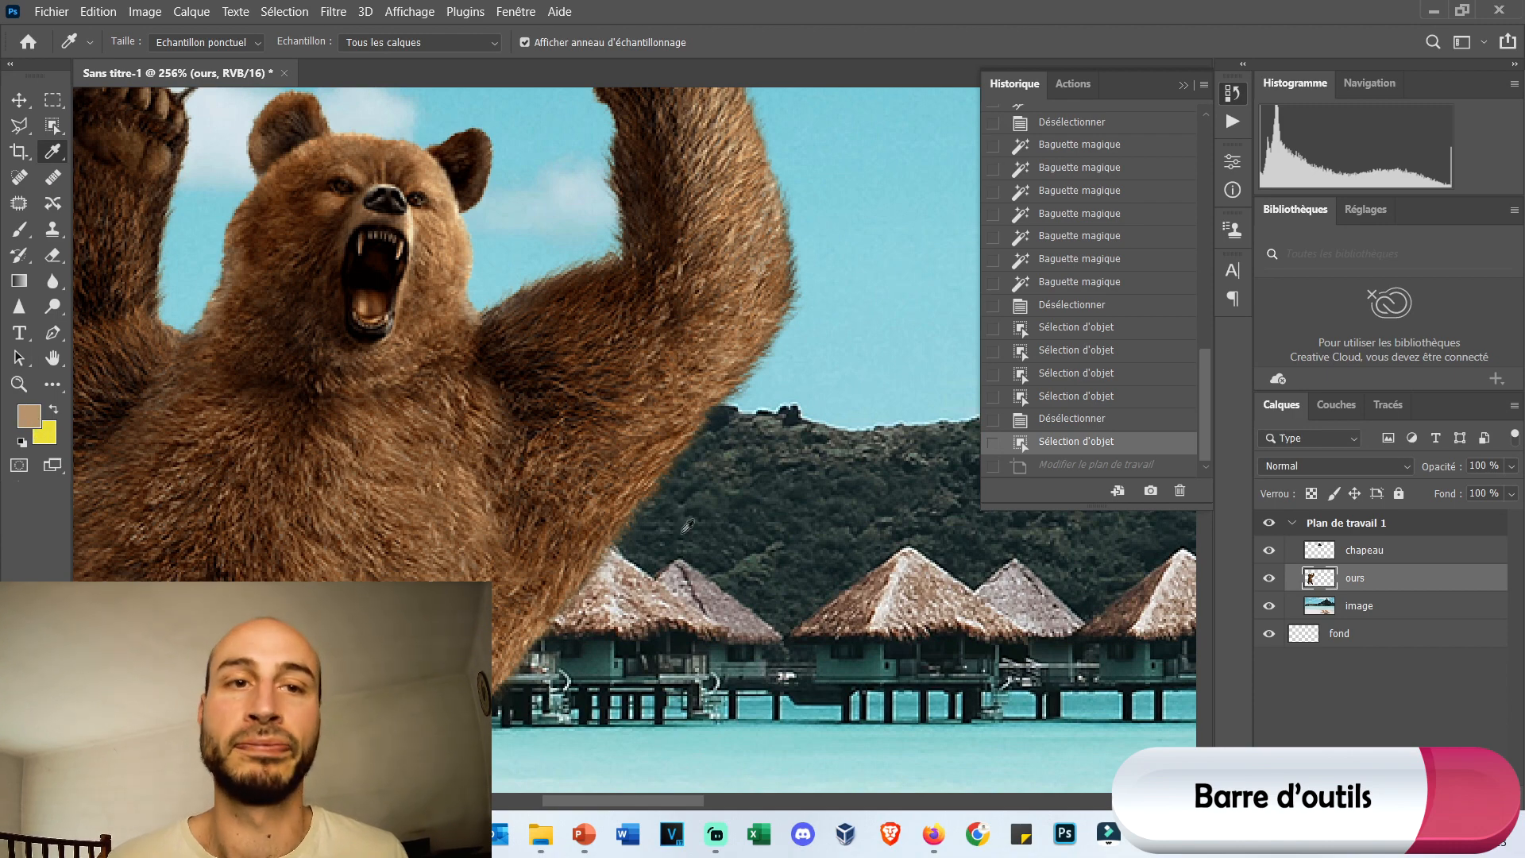
pyautogui.click(543, 153)
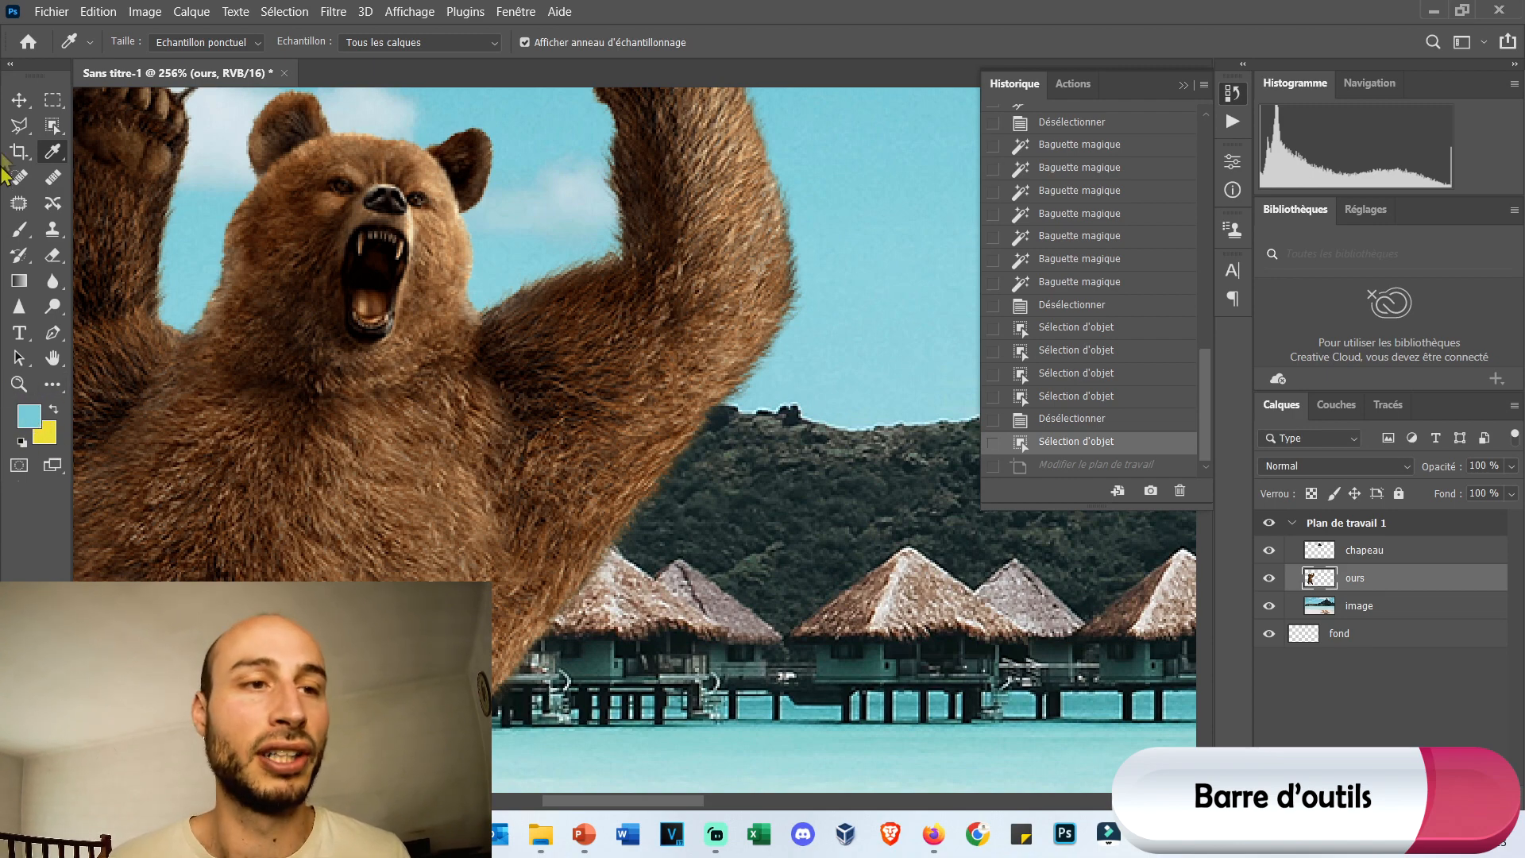
# Switch the toolbar to a single column and activate the image layer, bringing the deckchairs on the beach into view.
pyautogui.click(10, 64)
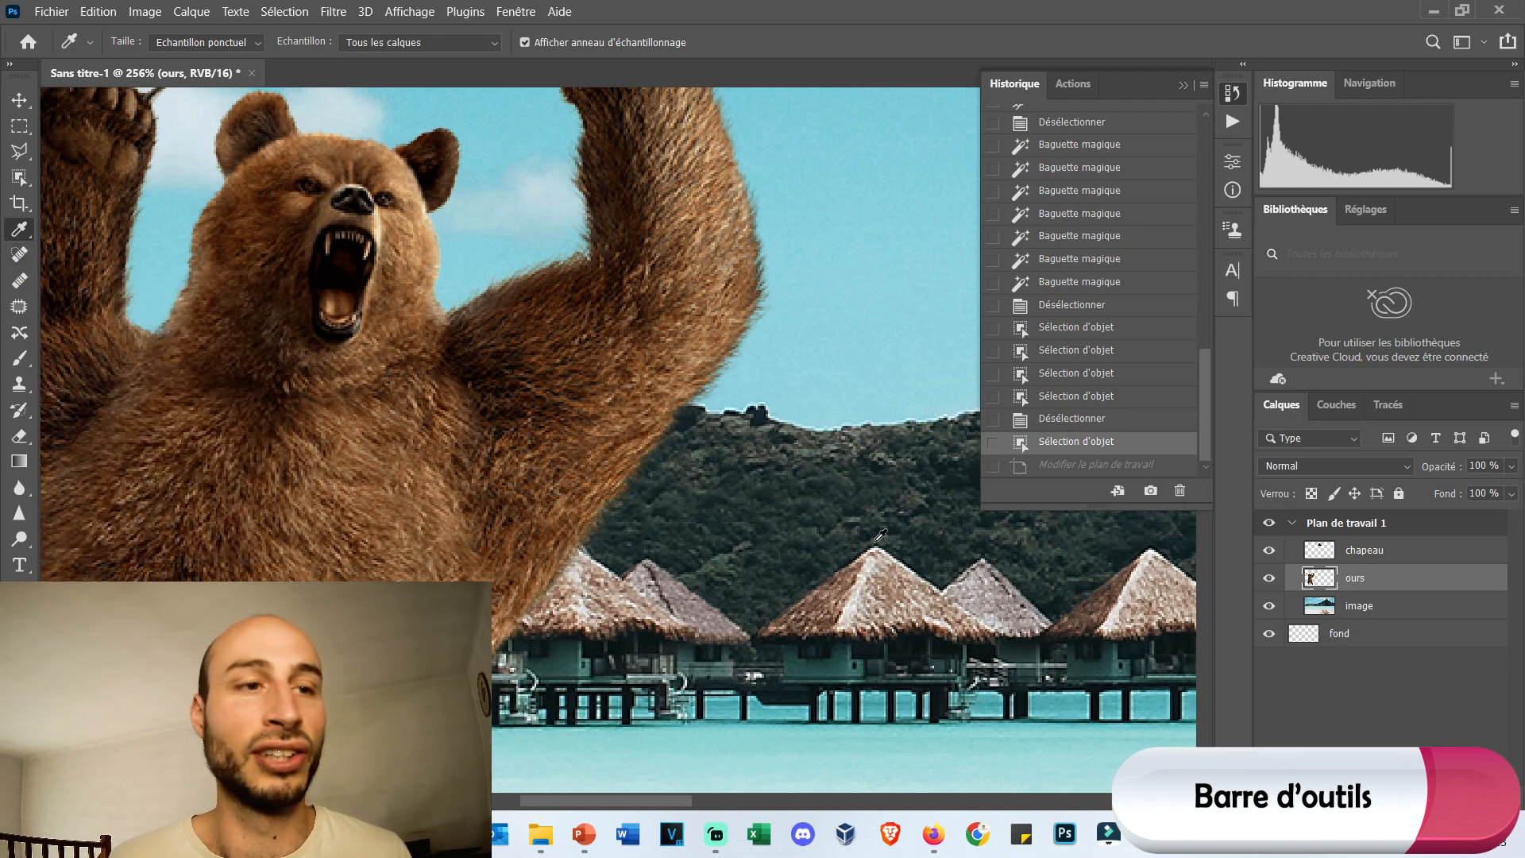
pyautogui.scroll(-2, 715, 476)
pyautogui.click(1346, 607)
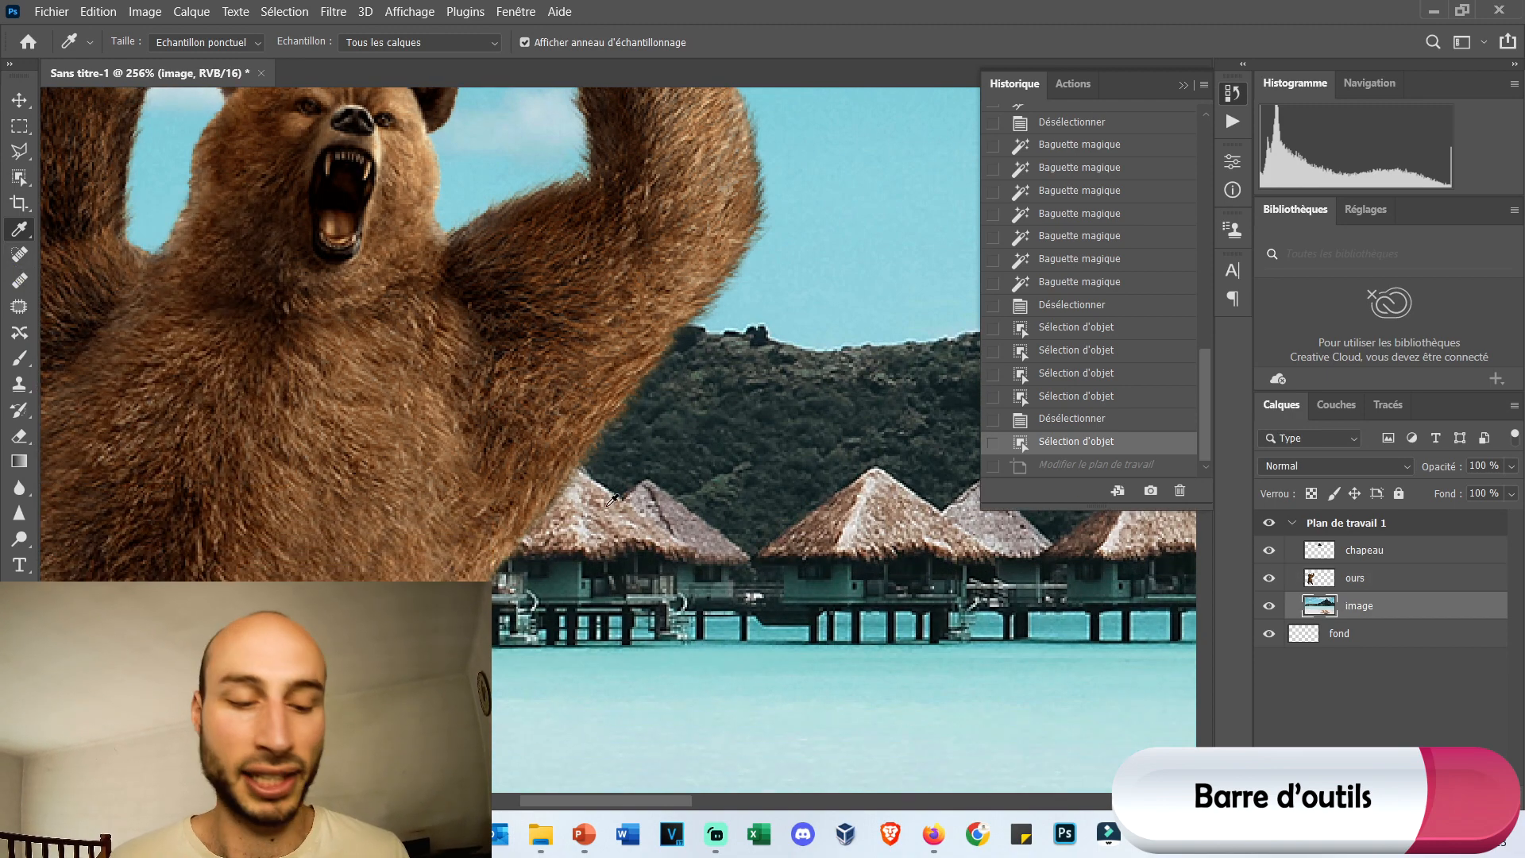
pyautogui.scroll(-3, 619, 480)
pyautogui.scroll(-2, 1063, 613)
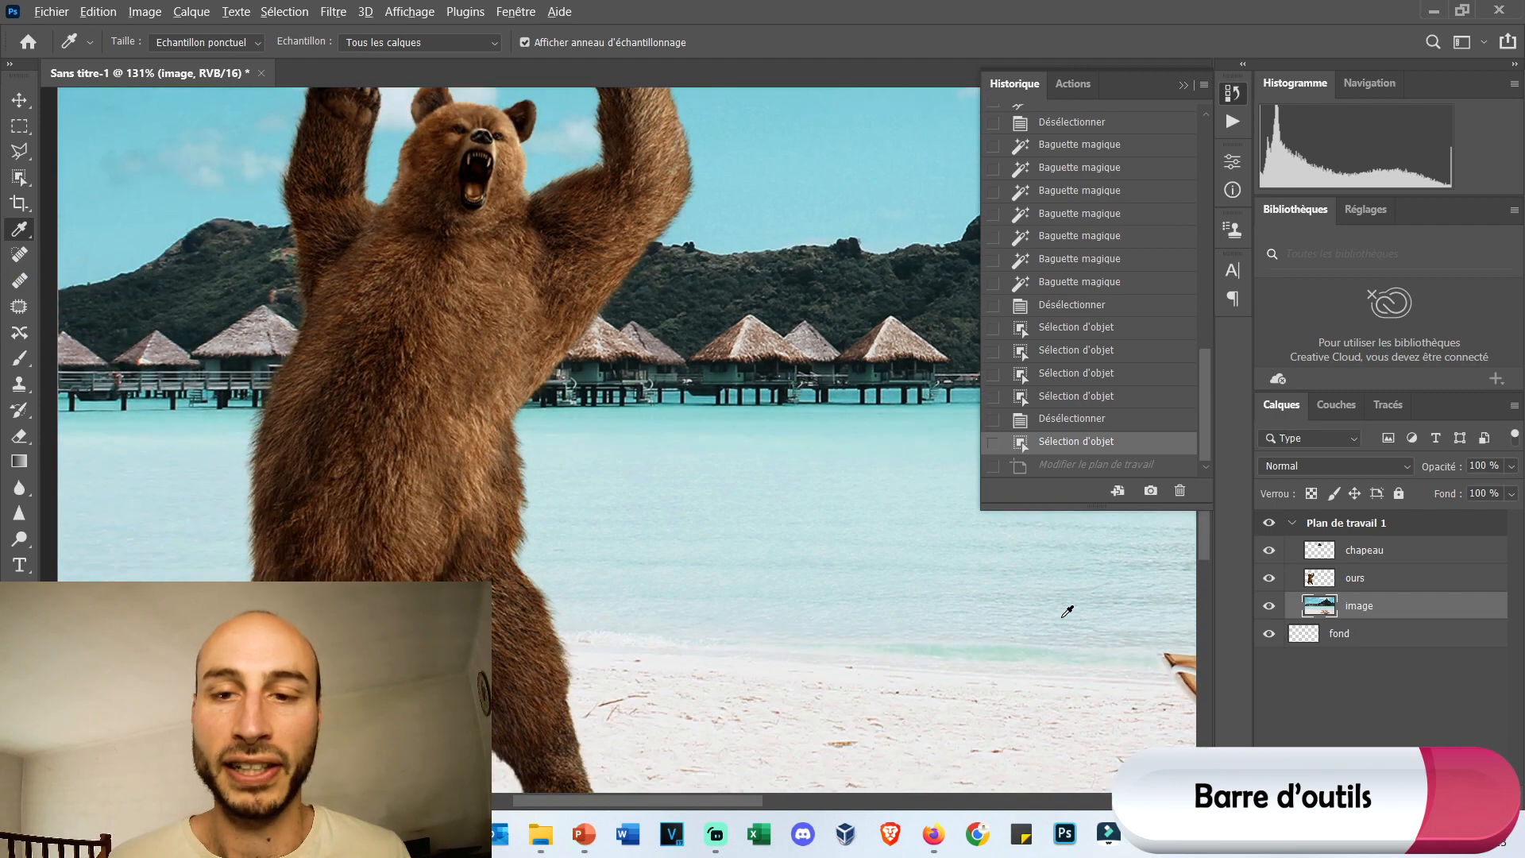
pyautogui.scroll(-1, 1065, 605)
pyautogui.click(1184, 85)
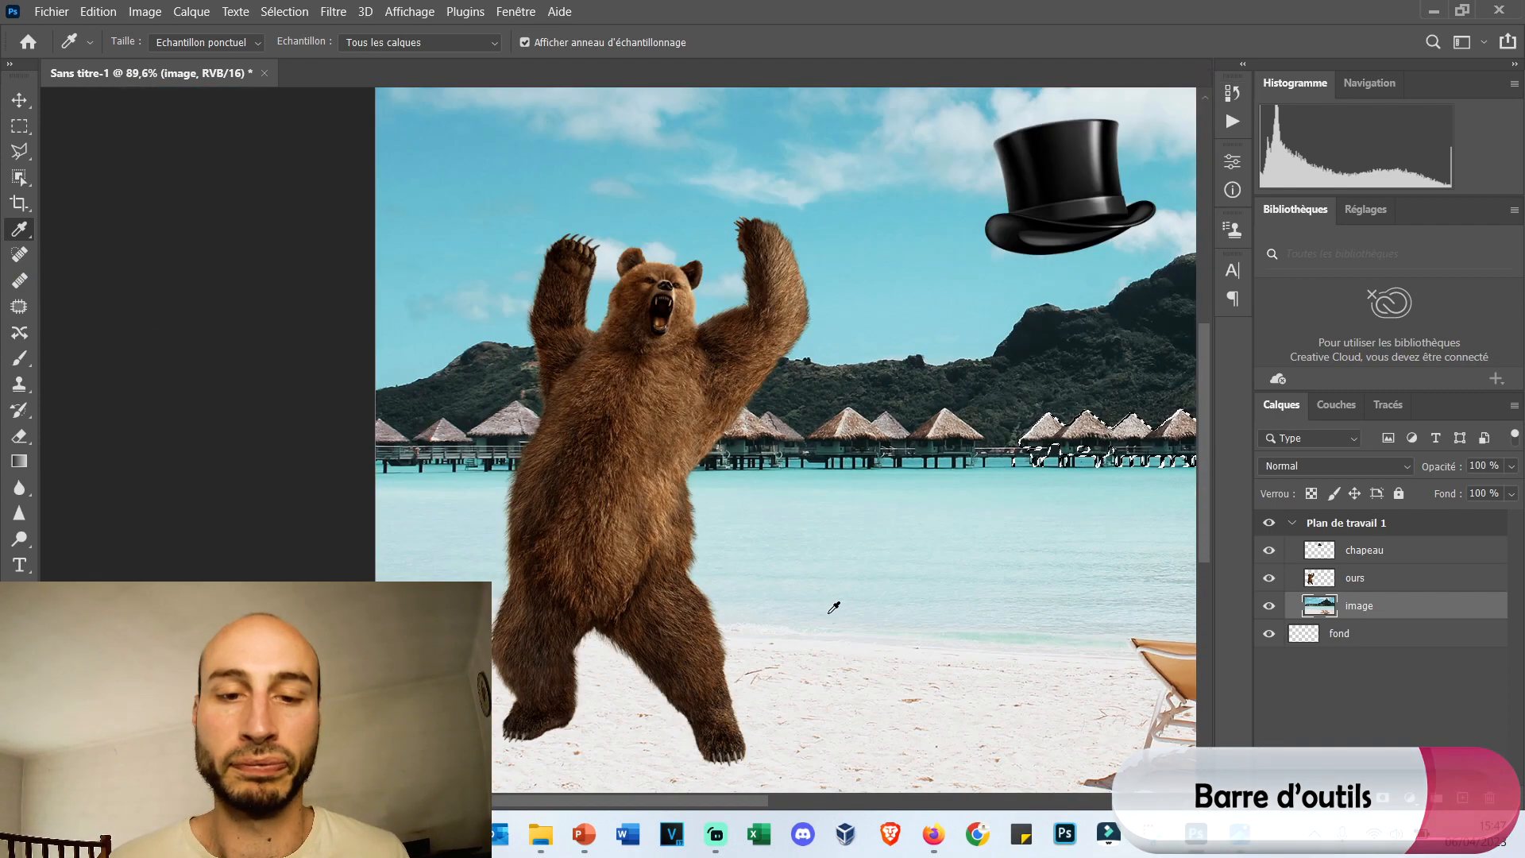
pyautogui.scroll(-1, 834, 608)
pyautogui.moveTo(733, 804); pyautogui.dragTo(900, 808)
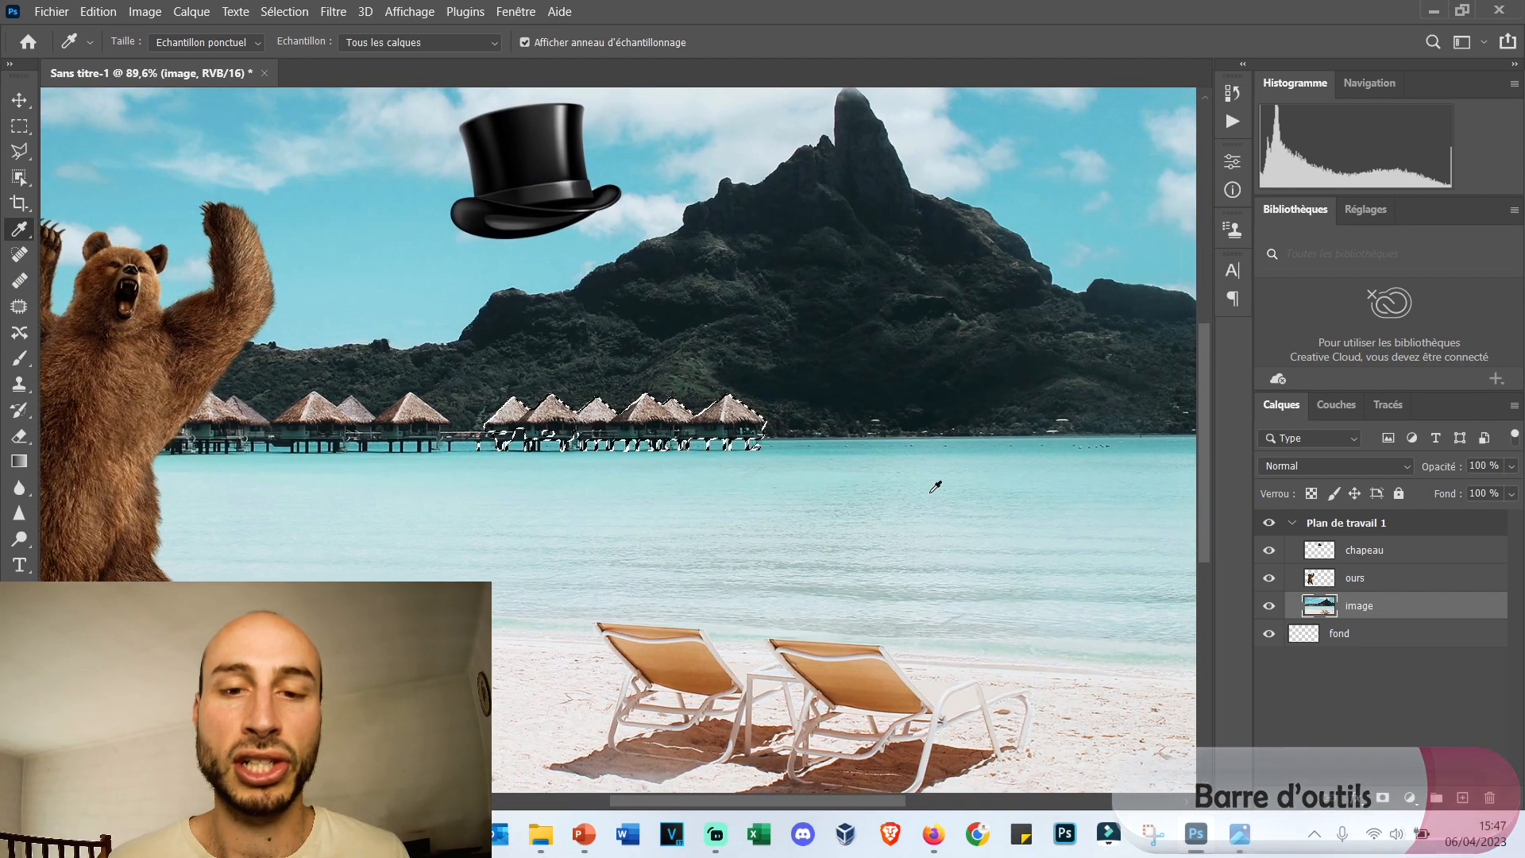
pyautogui.scroll(-2, 820, 617)
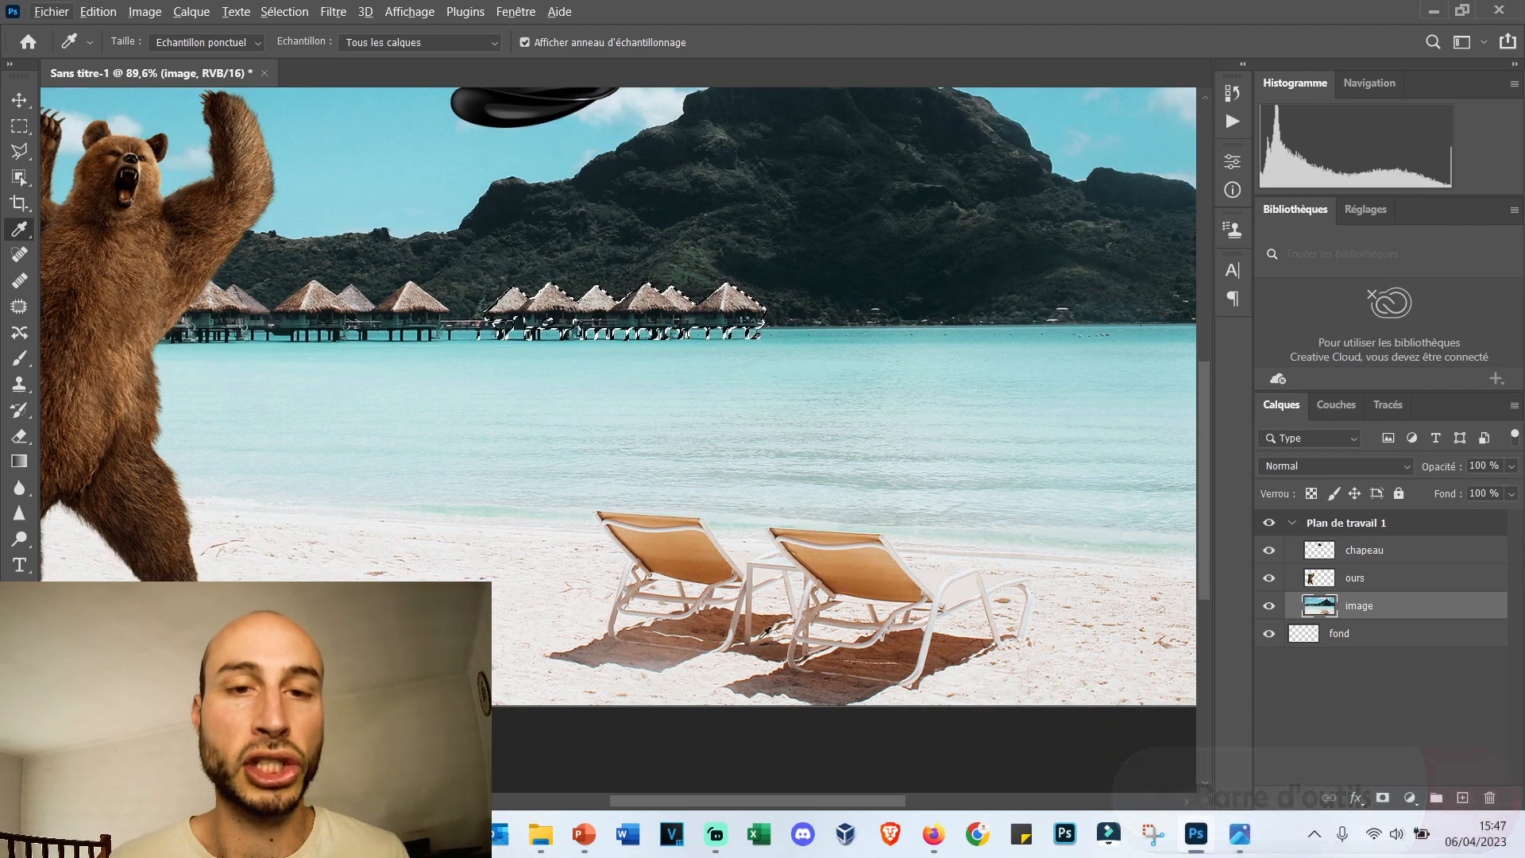
# Take the Spot Healing Brush and set its size to 143 px.
pyautogui.click(17, 258)
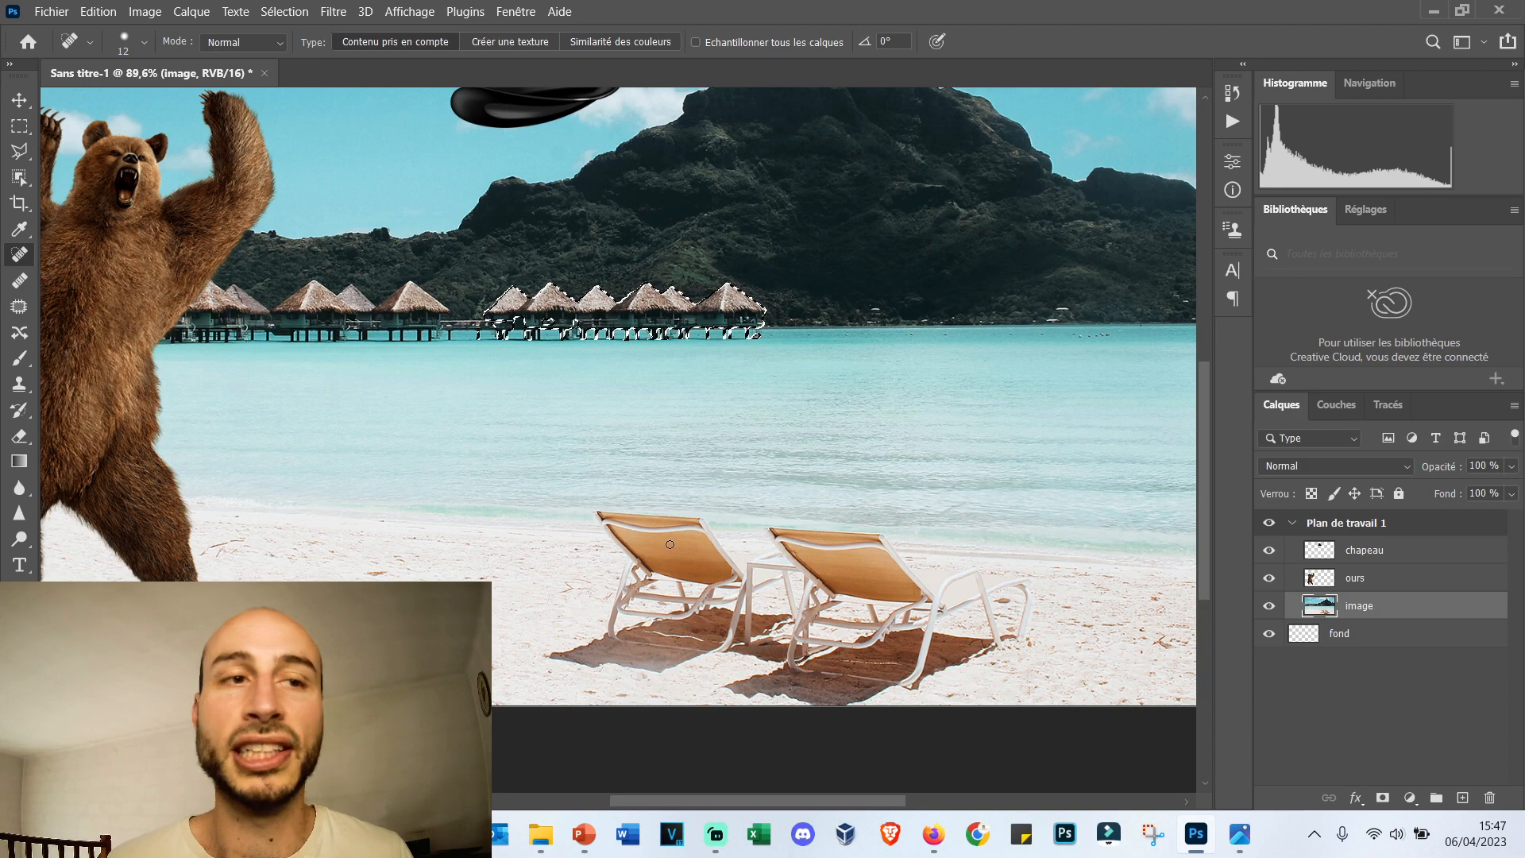
pyautogui.rightClick(640, 506)
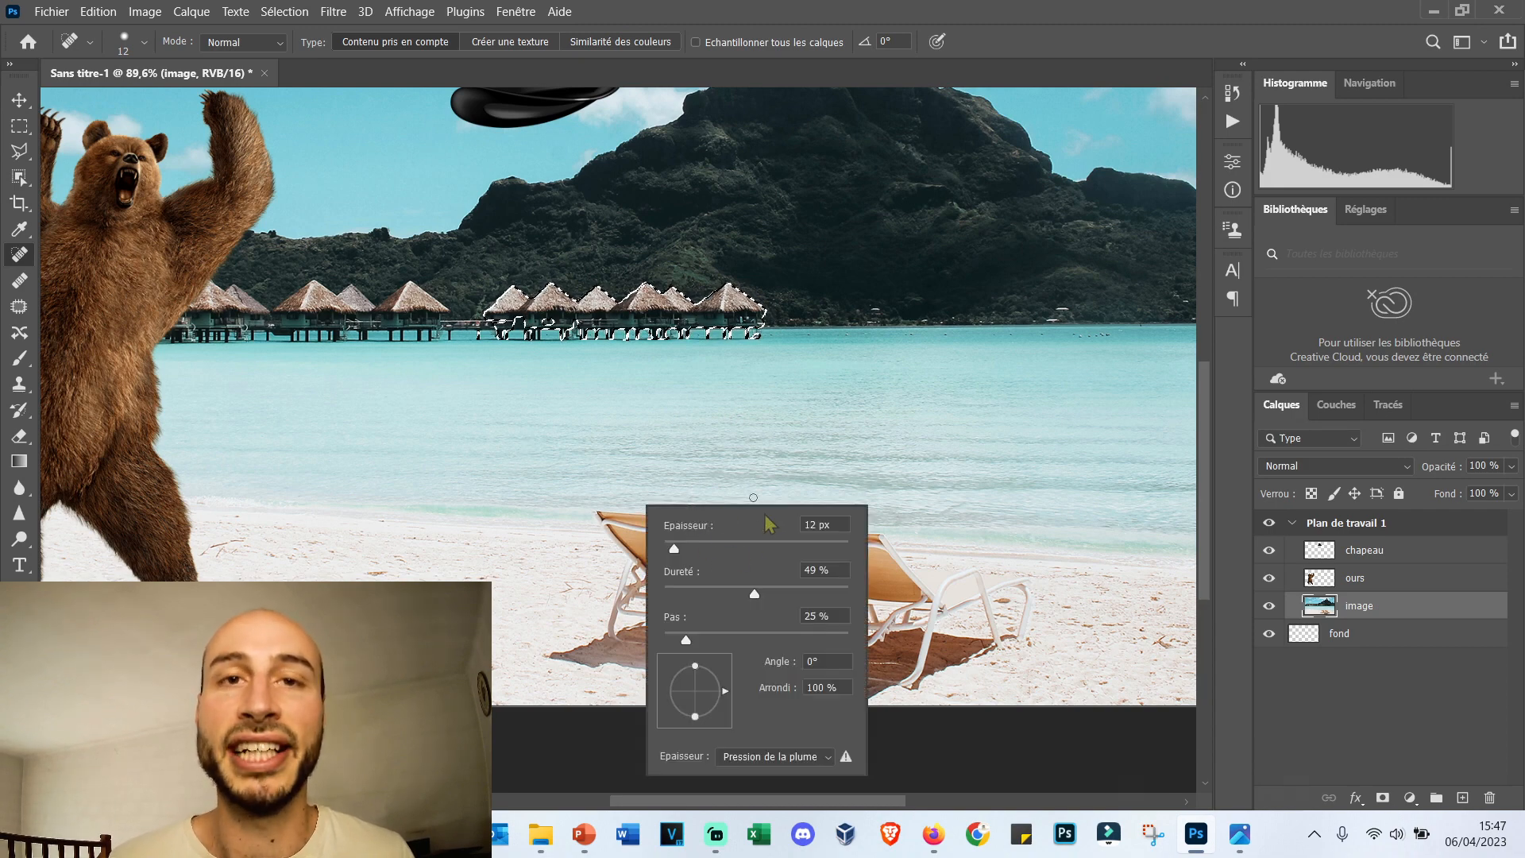
pyautogui.moveTo(719, 551); pyautogui.dragTo(756, 549)
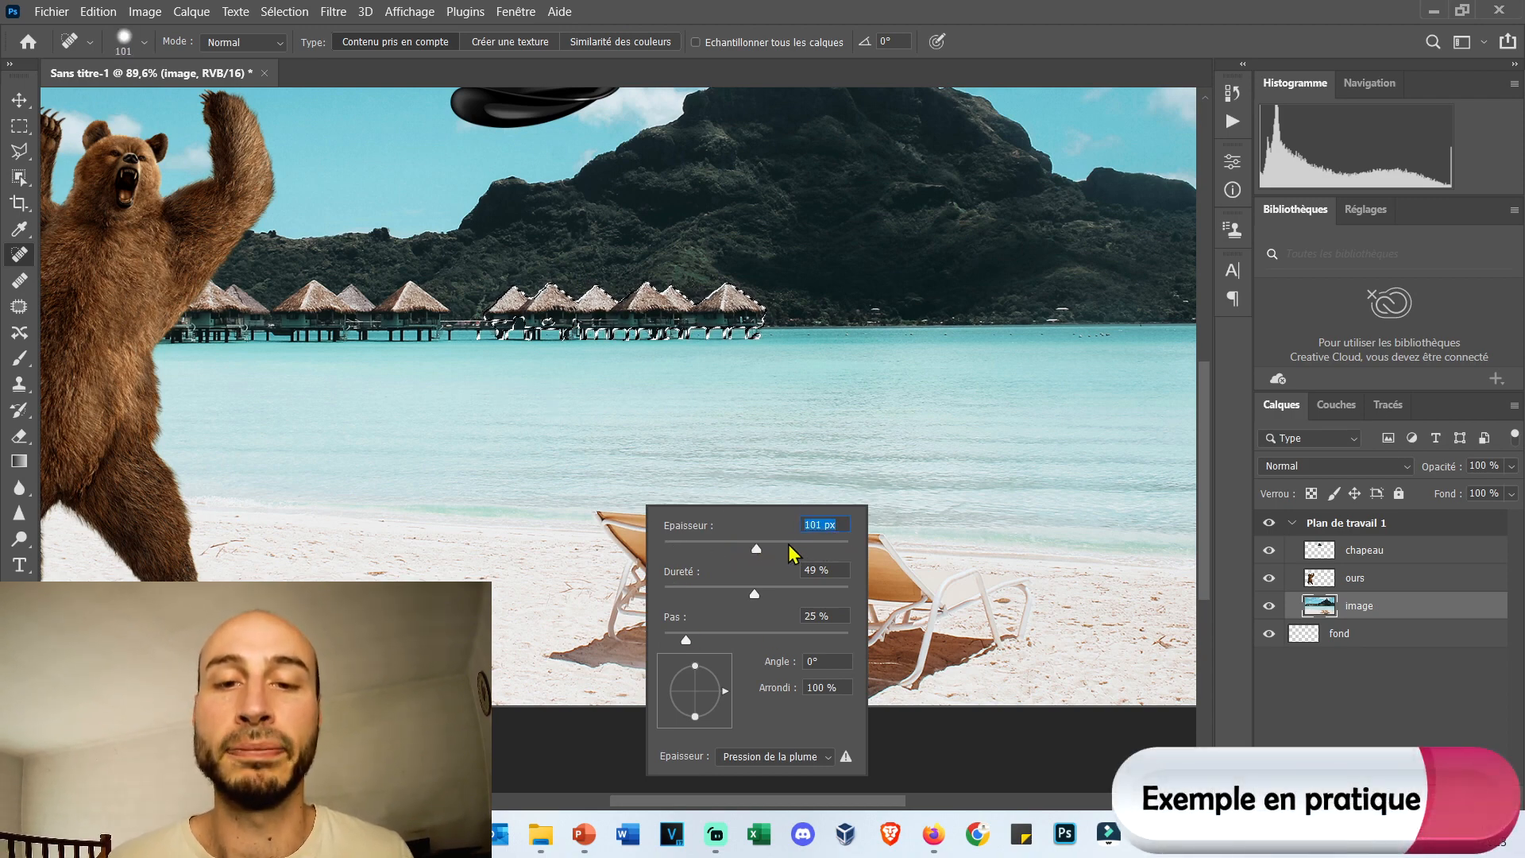
pyautogui.write('143')
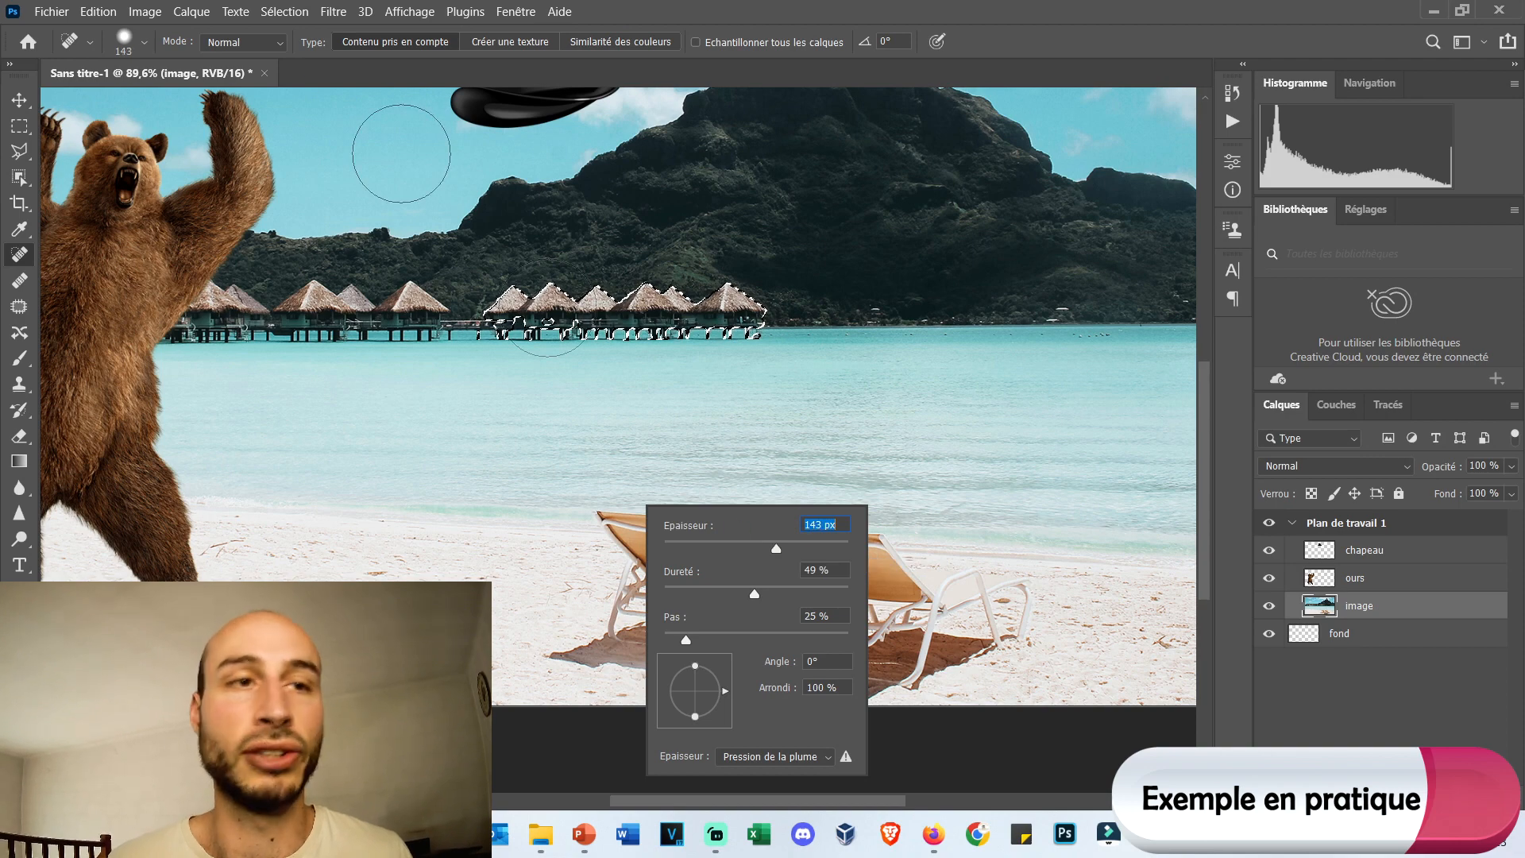
pyautogui.press('Return')
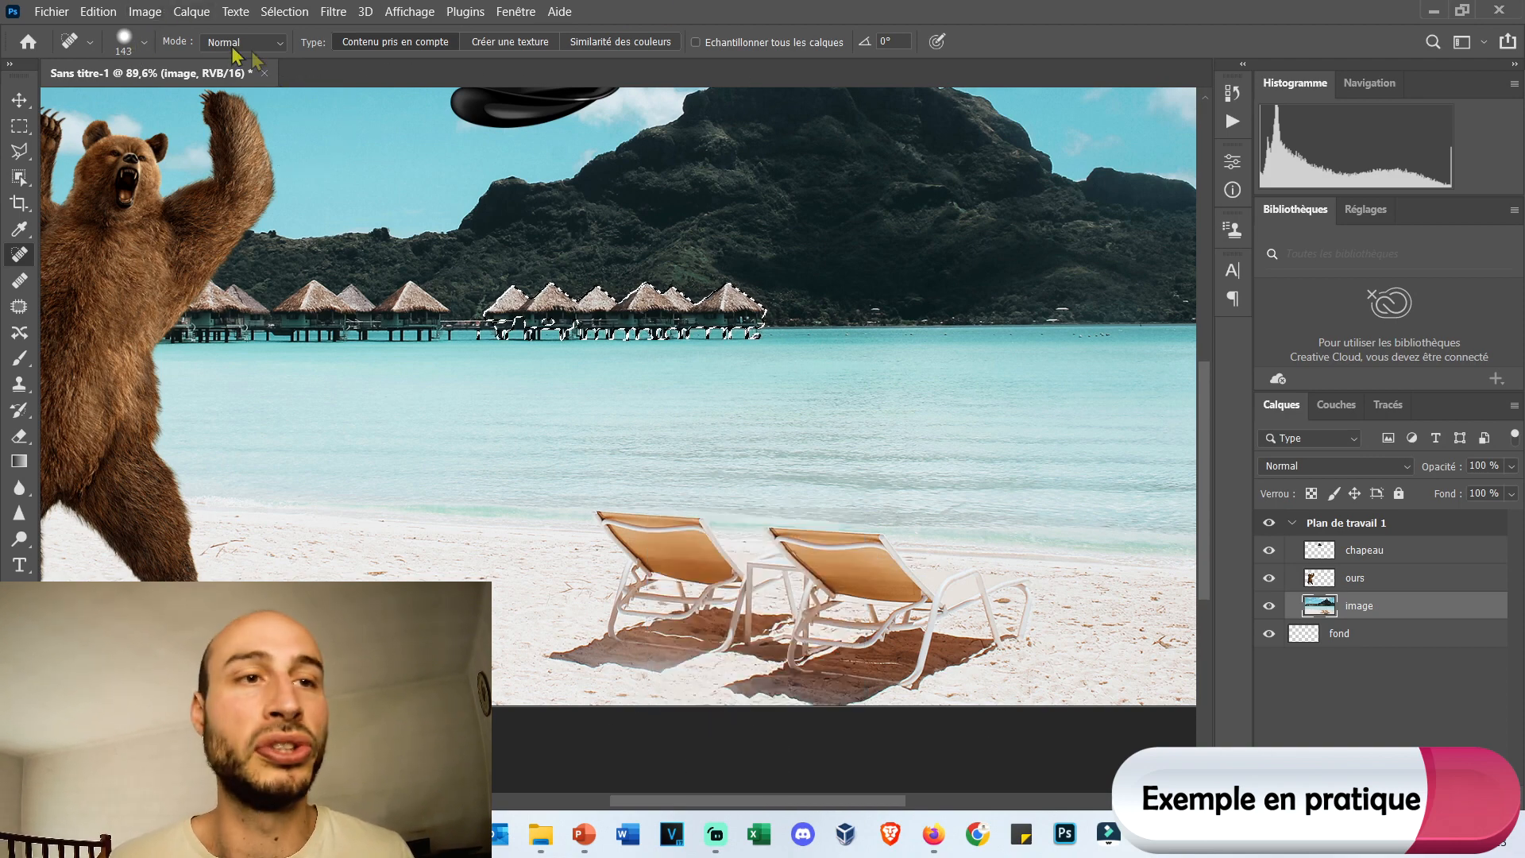
pyautogui.click(145, 42)
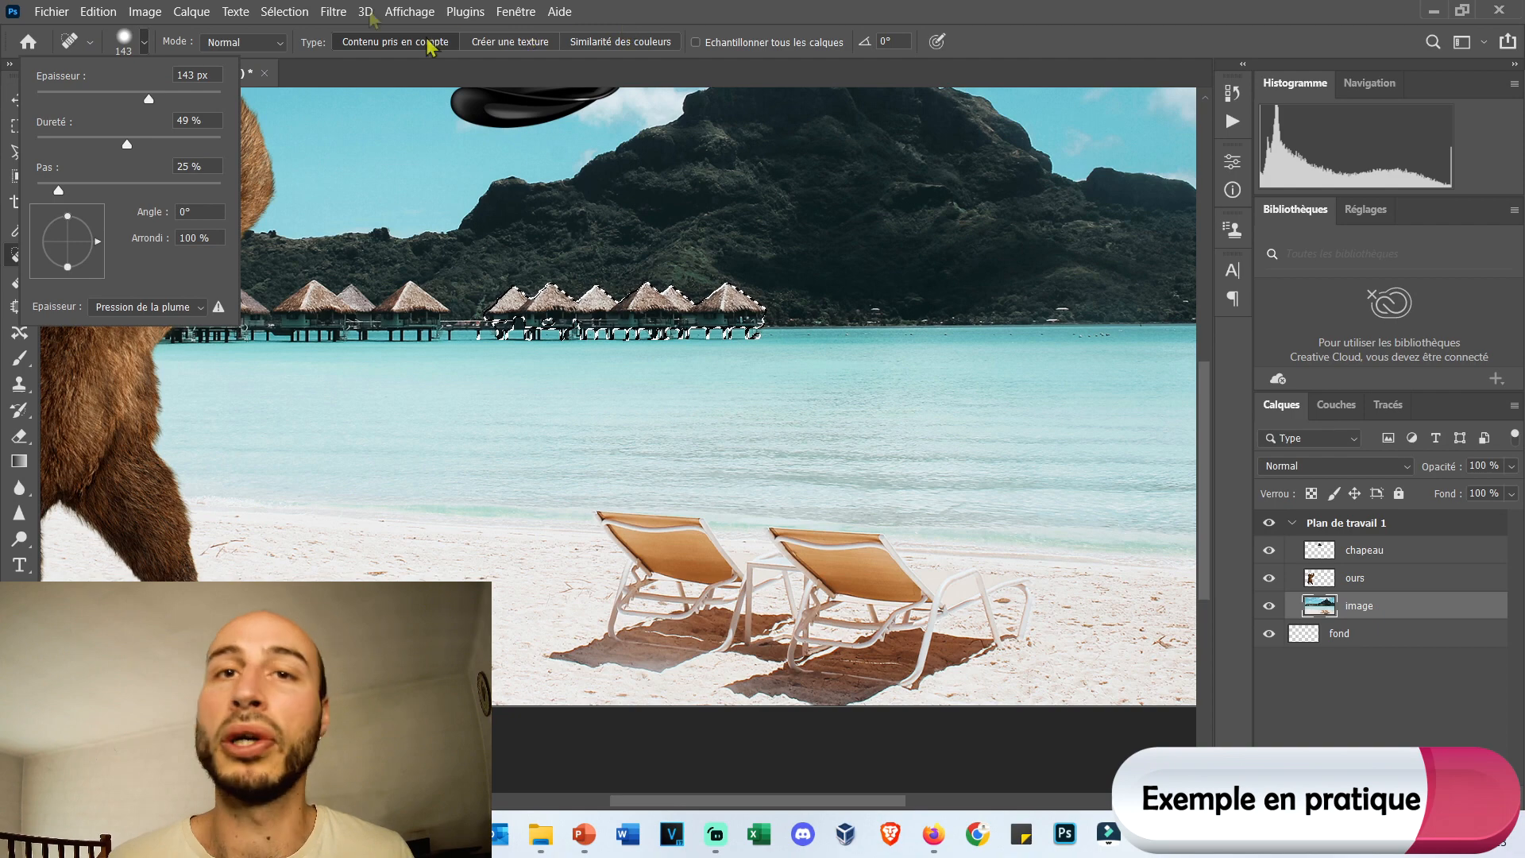
pyautogui.click(146, 42)
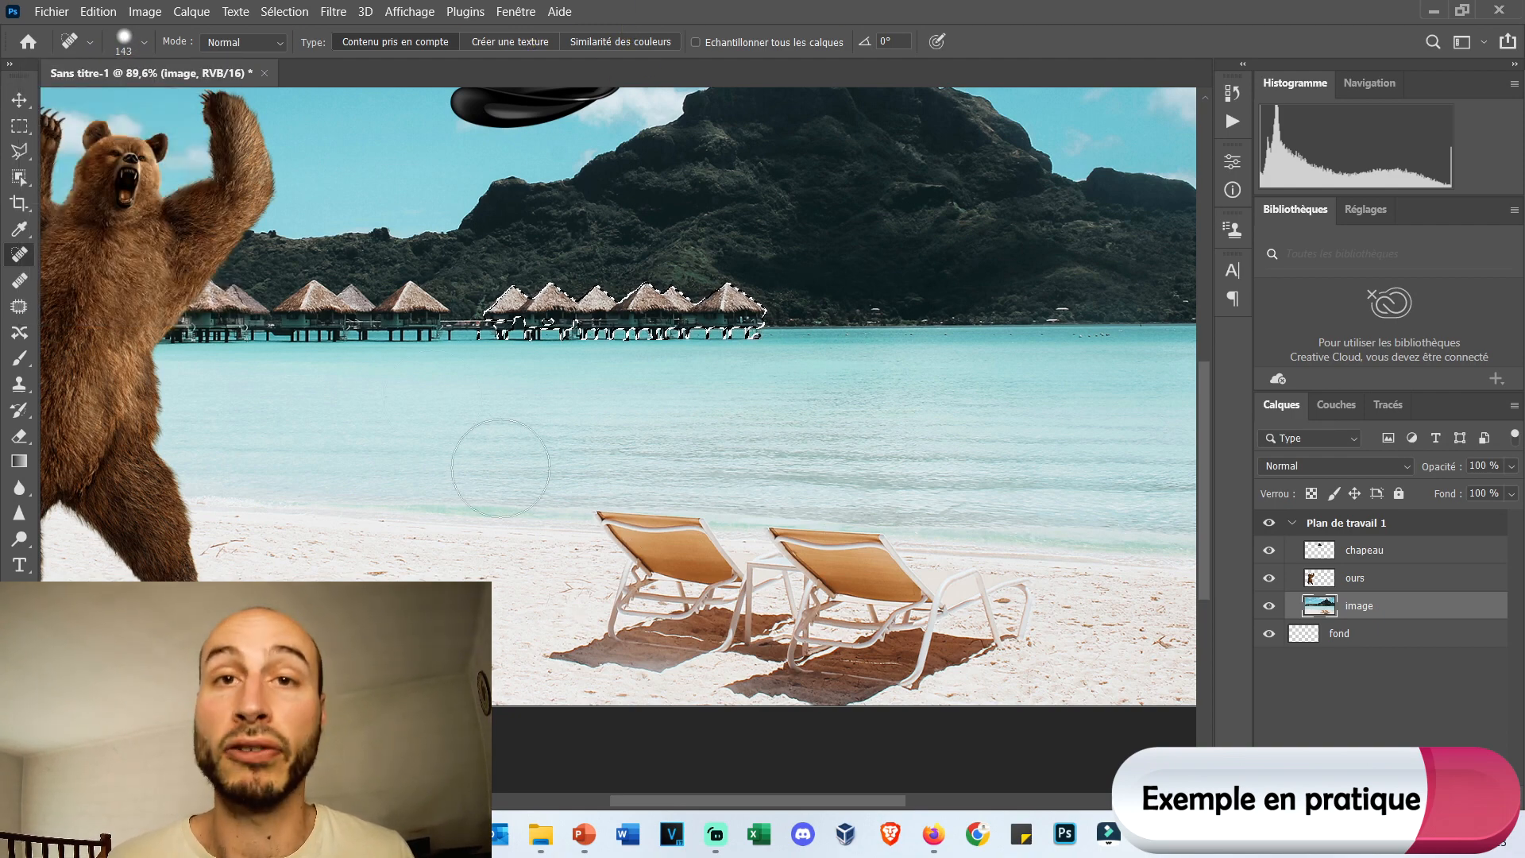
# Deselect the stilt huts and return to the Spot Healing Brush.
pyautogui.click(19, 99)
pyautogui.click(19, 126)
pyautogui.rightClick(718, 324)
pyautogui.click(776, 349)
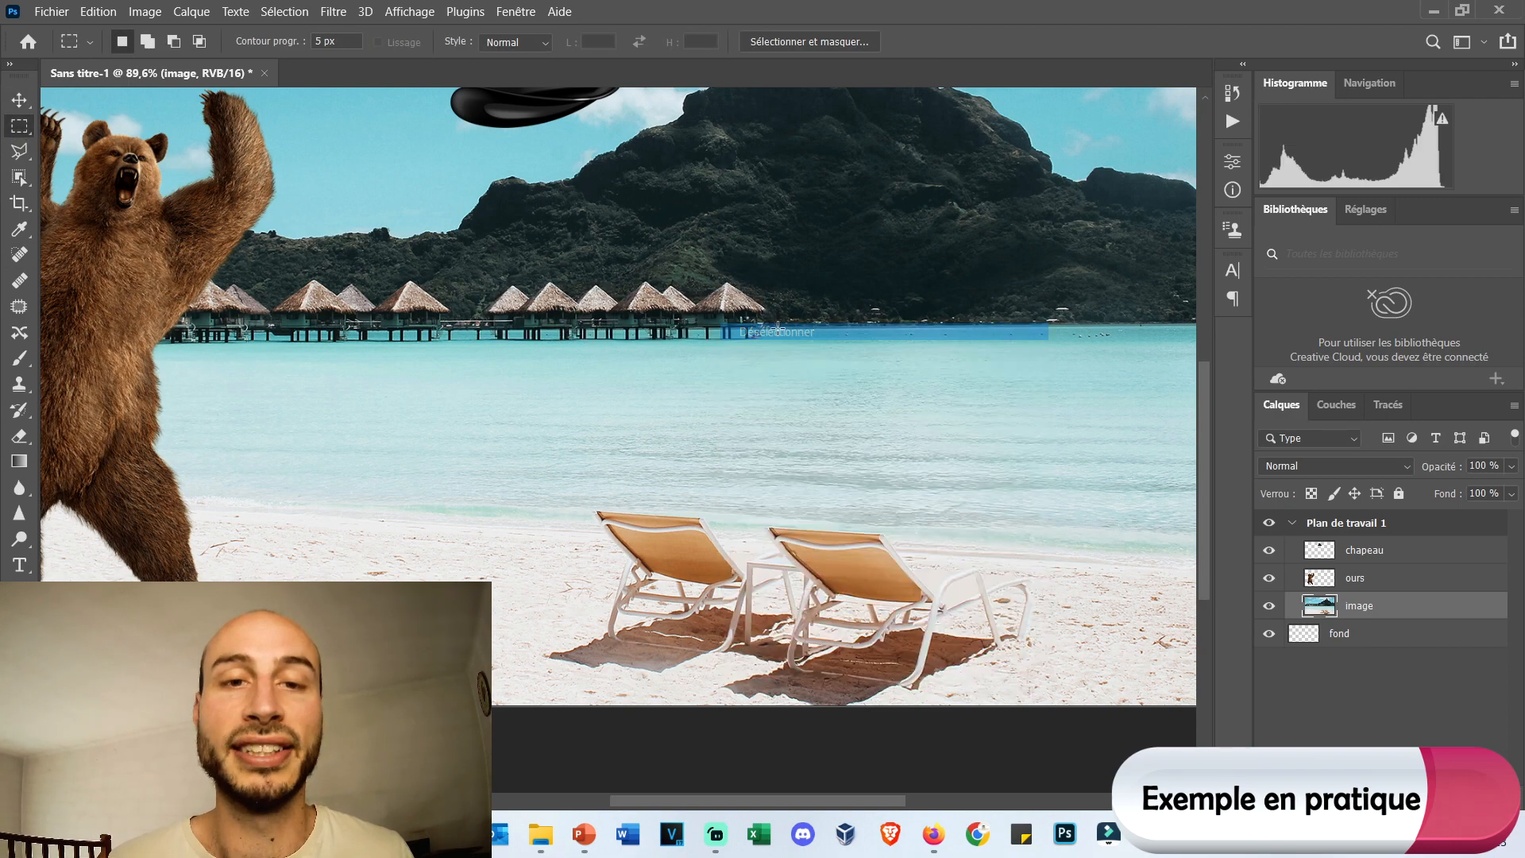
pyautogui.click(21, 255)
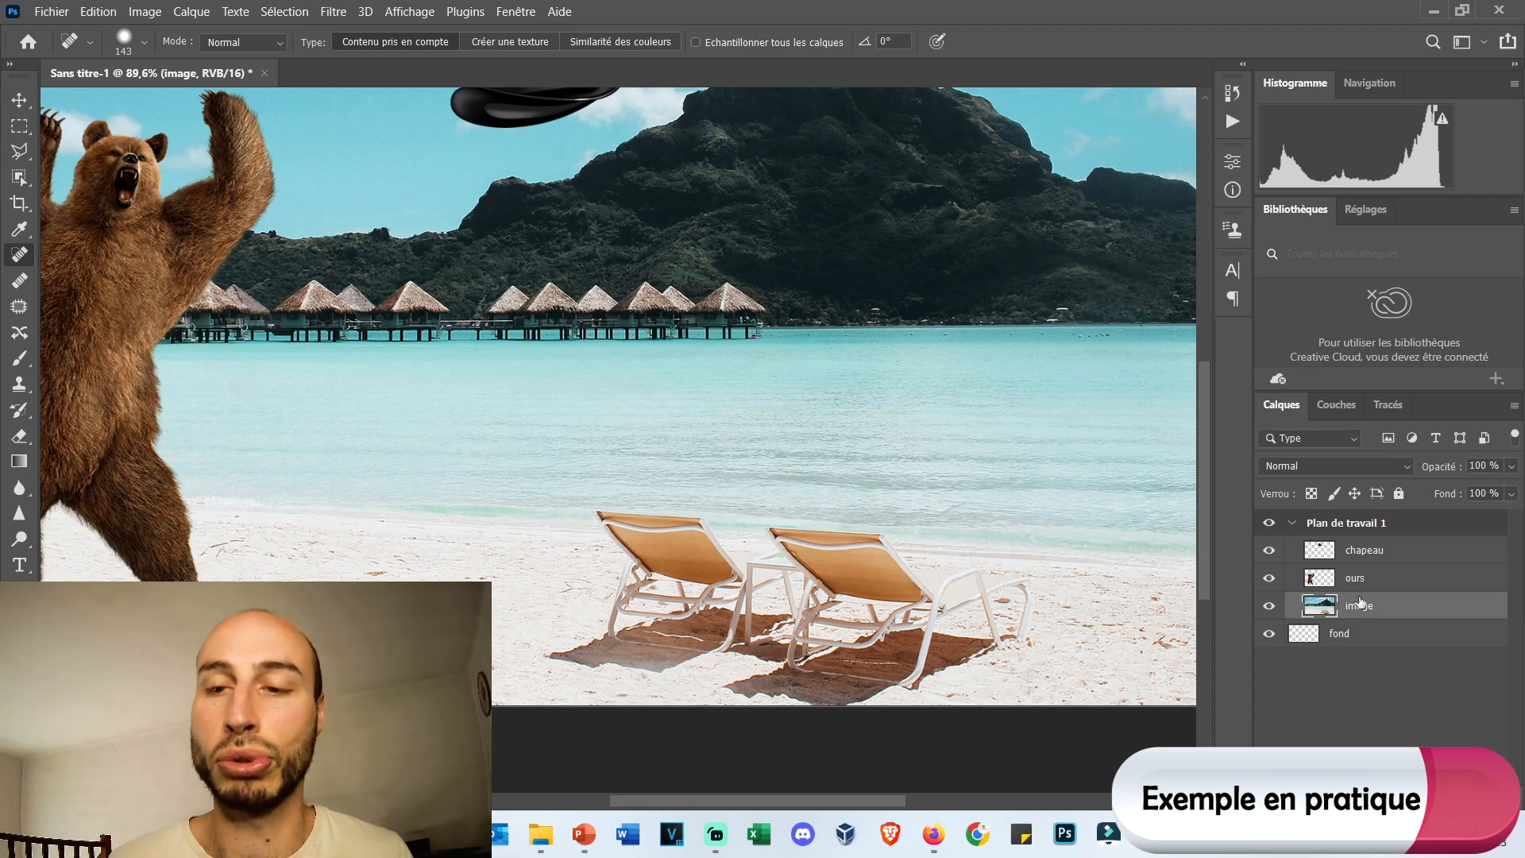
# Remove both deckchairs and their shadows from the beach with content-aware Spot Healing strokes, including the remnant at the shoreline.
pyautogui.moveTo(564, 580); pyautogui.dragTo(1039, 660)
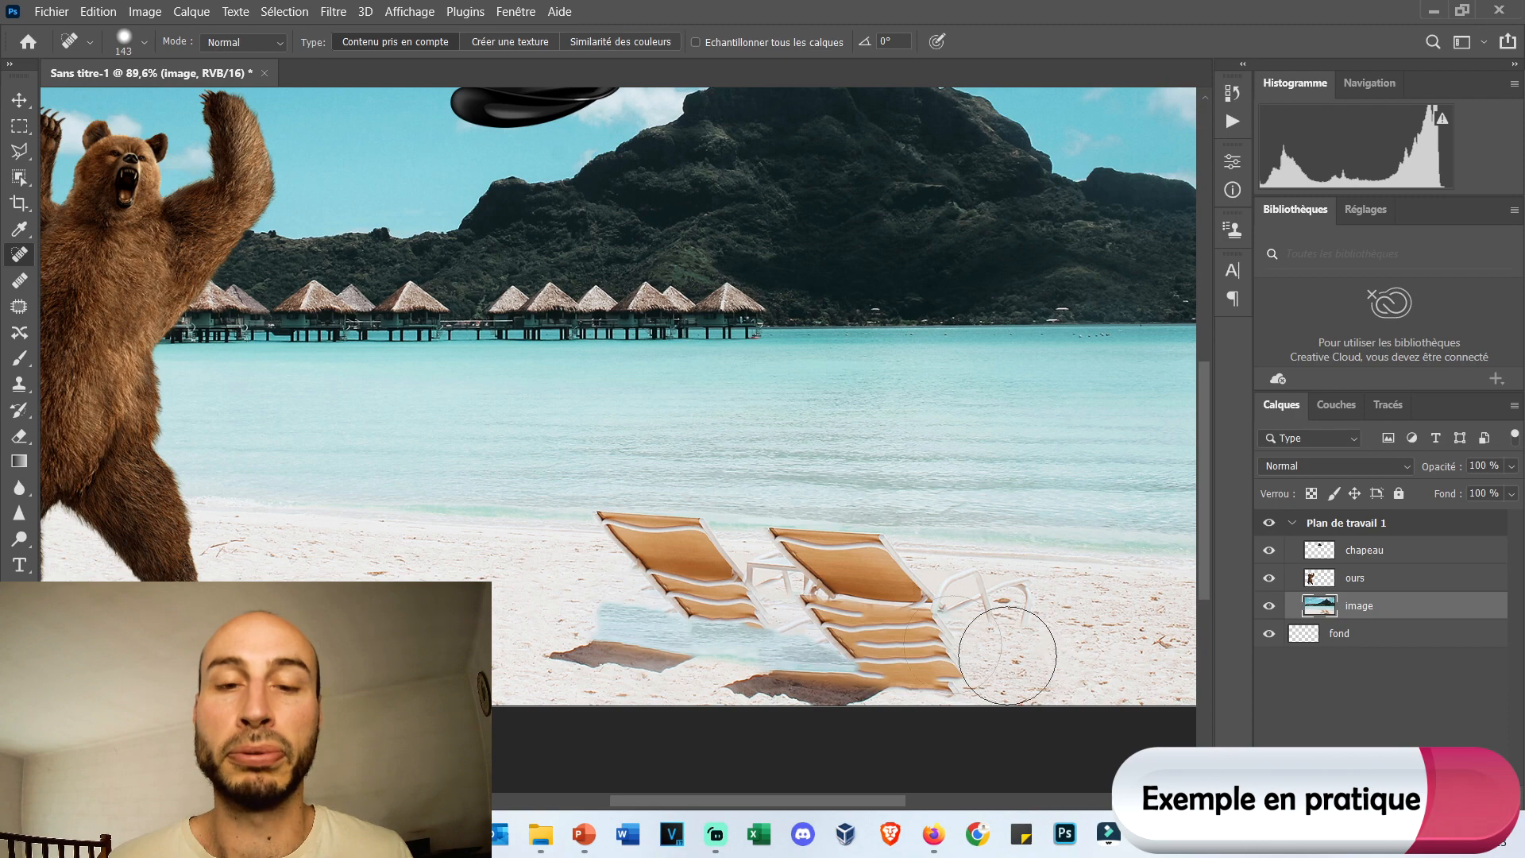
pyautogui.moveTo(615, 649)
pyautogui.mouseDown()
pyautogui.moveTo(786, 635)
pyautogui.moveTo(965, 658)
pyautogui.mouseUp()
pyautogui.moveTo(836, 684)
pyautogui.mouseDown()
pyautogui.moveTo(958, 641)
pyautogui.moveTo(947, 592)
pyautogui.moveTo(626, 556)
pyautogui.moveTo(573, 579)
pyautogui.moveTo(828, 625)
pyautogui.moveTo(815, 625)
pyautogui.moveTo(891, 678)
pyautogui.moveTo(956, 672)
pyautogui.moveTo(975, 753)
pyautogui.moveTo(947, 711)
pyautogui.mouseUp()
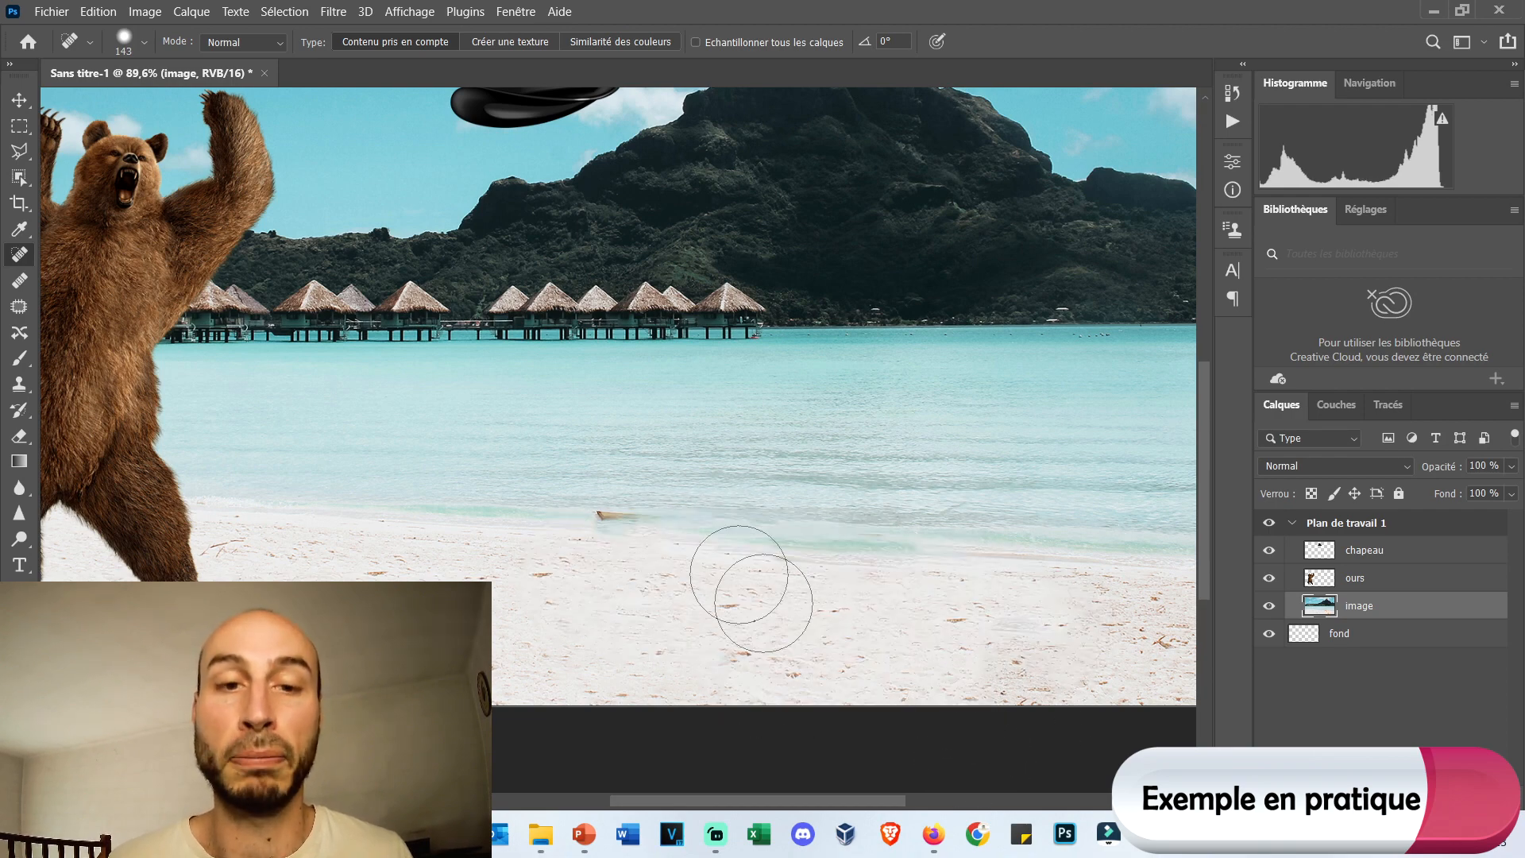
pyautogui.moveTo(556, 477); pyautogui.dragTo(731, 476)
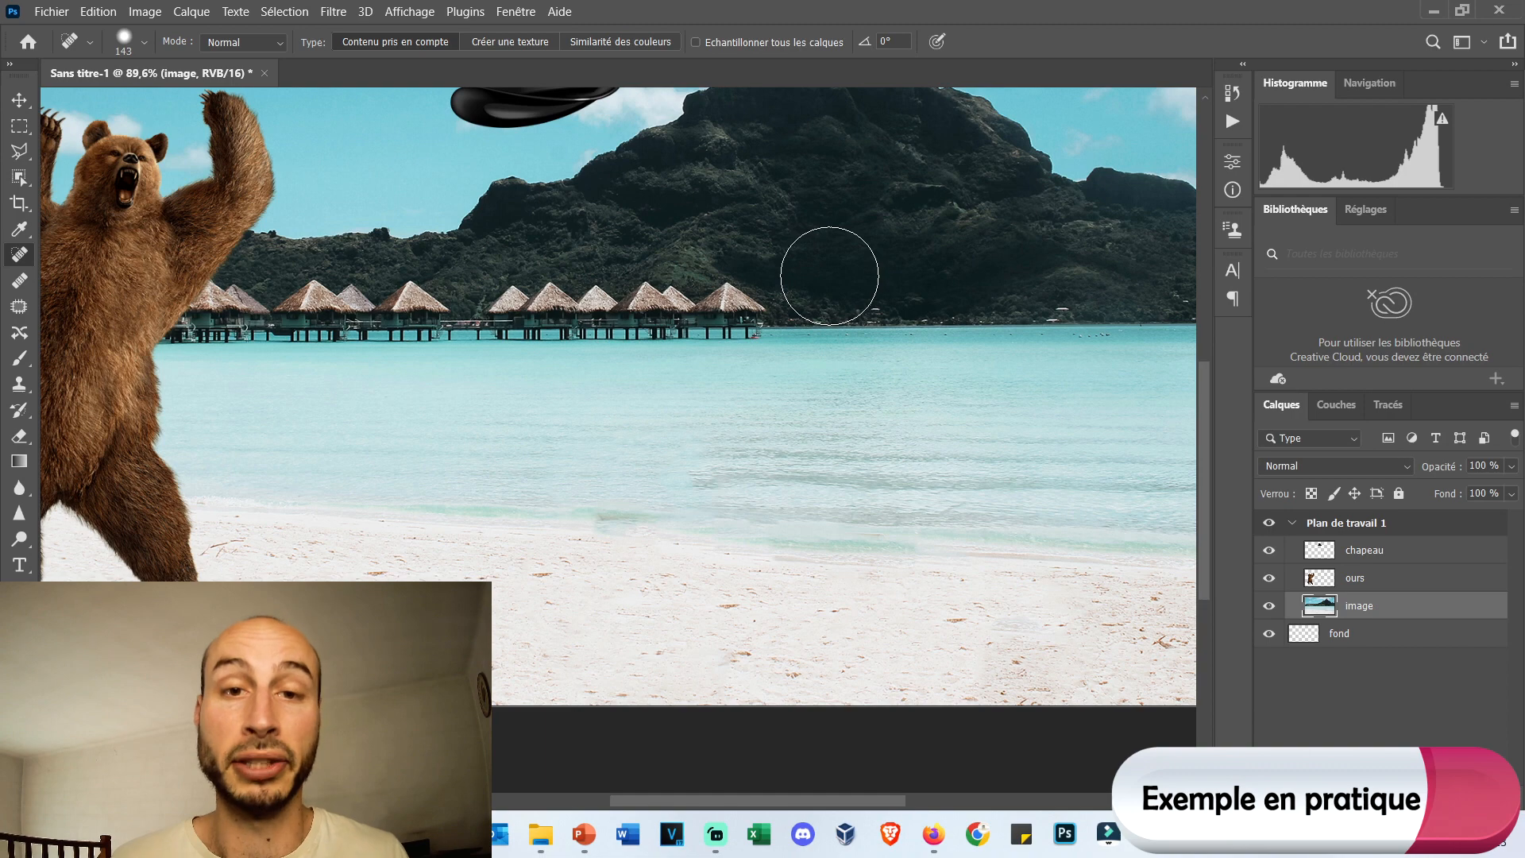
pyautogui.scroll(-4, 830, 276)
pyautogui.scroll(4, 732, 352)
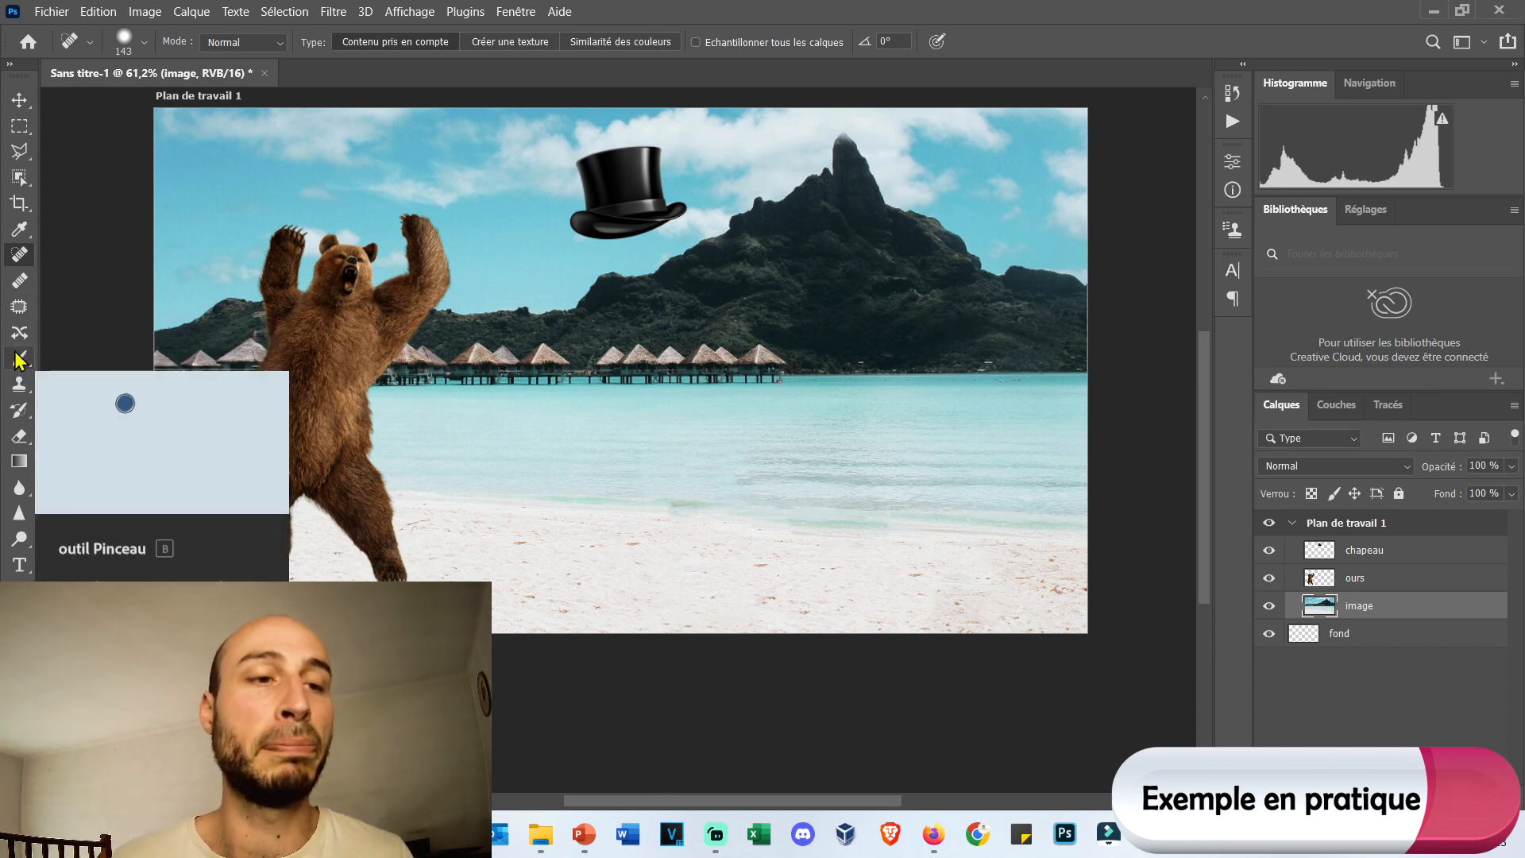
# Try a Brush stroke at 4022 px on the image layer and undo it.
pyautogui.moveTo(20, 360); pyautogui.dragTo(63, 365)
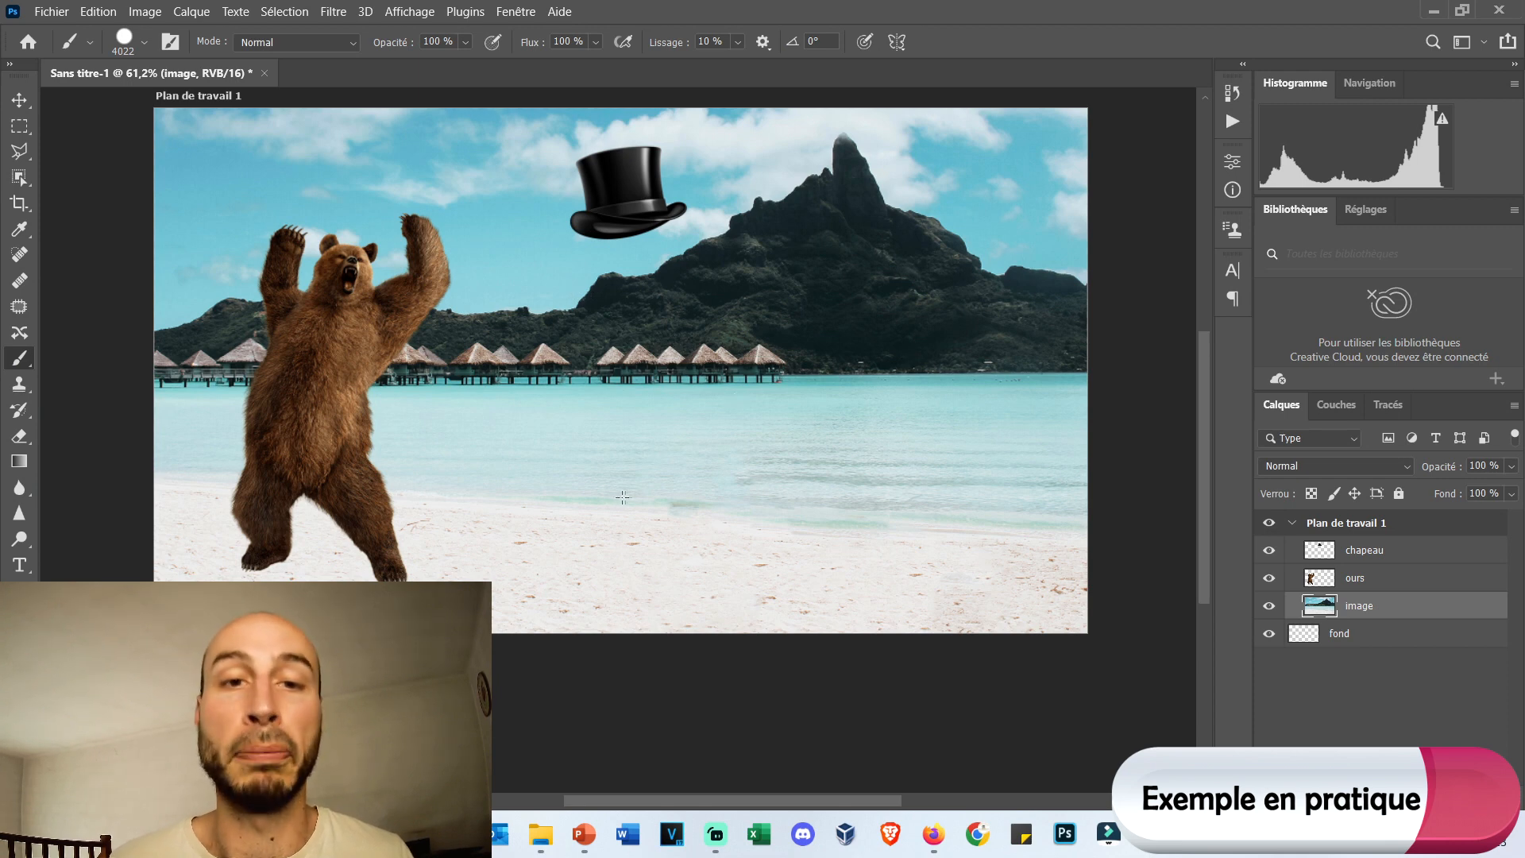
pyautogui.moveTo(626, 497); pyautogui.dragTo(805, 227)
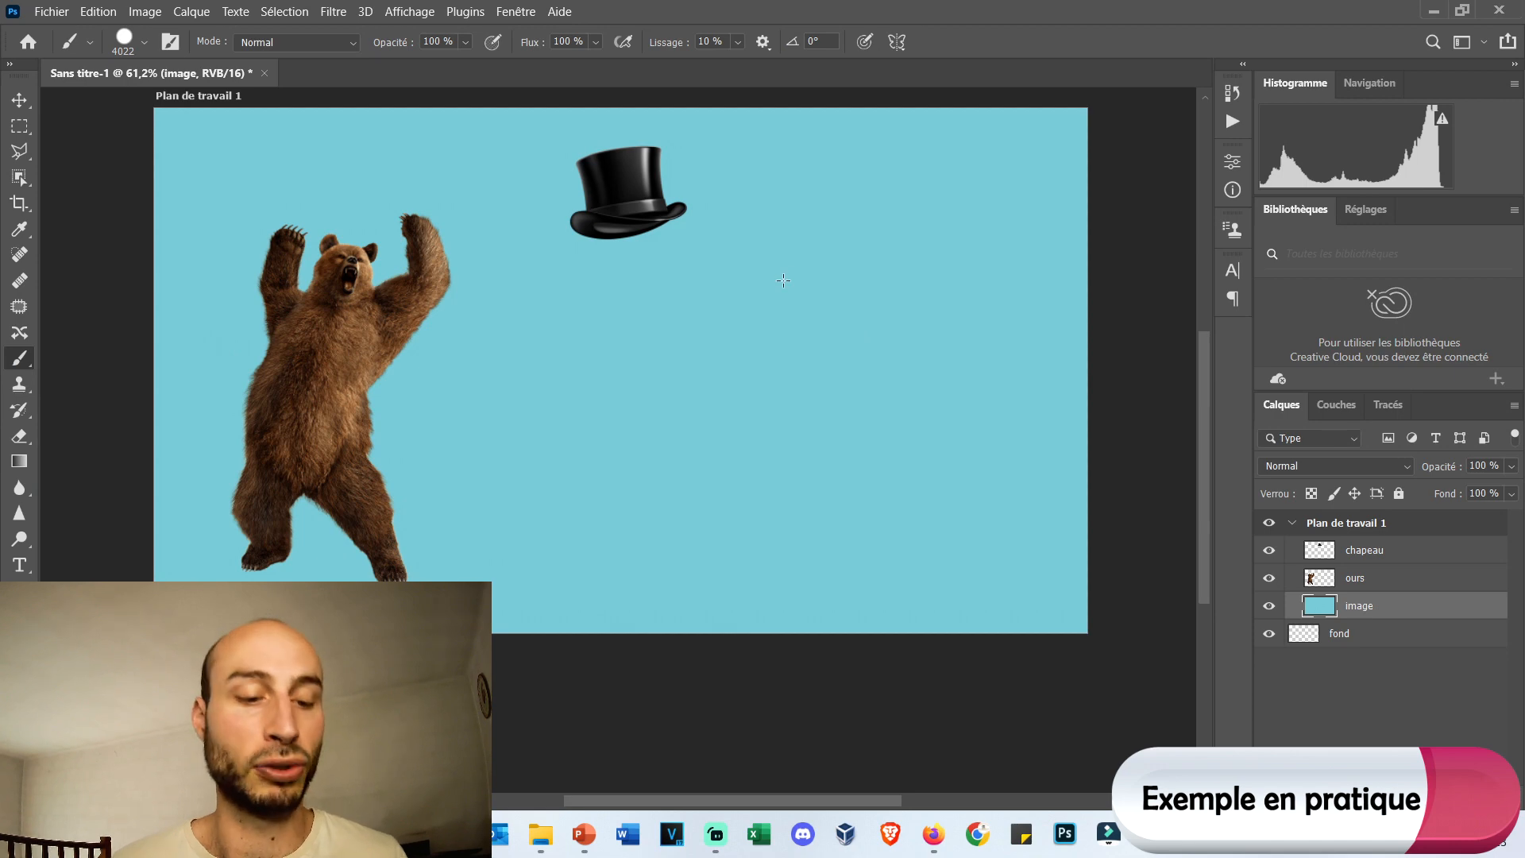
pyautogui.hotkey('ctrl', 'z')
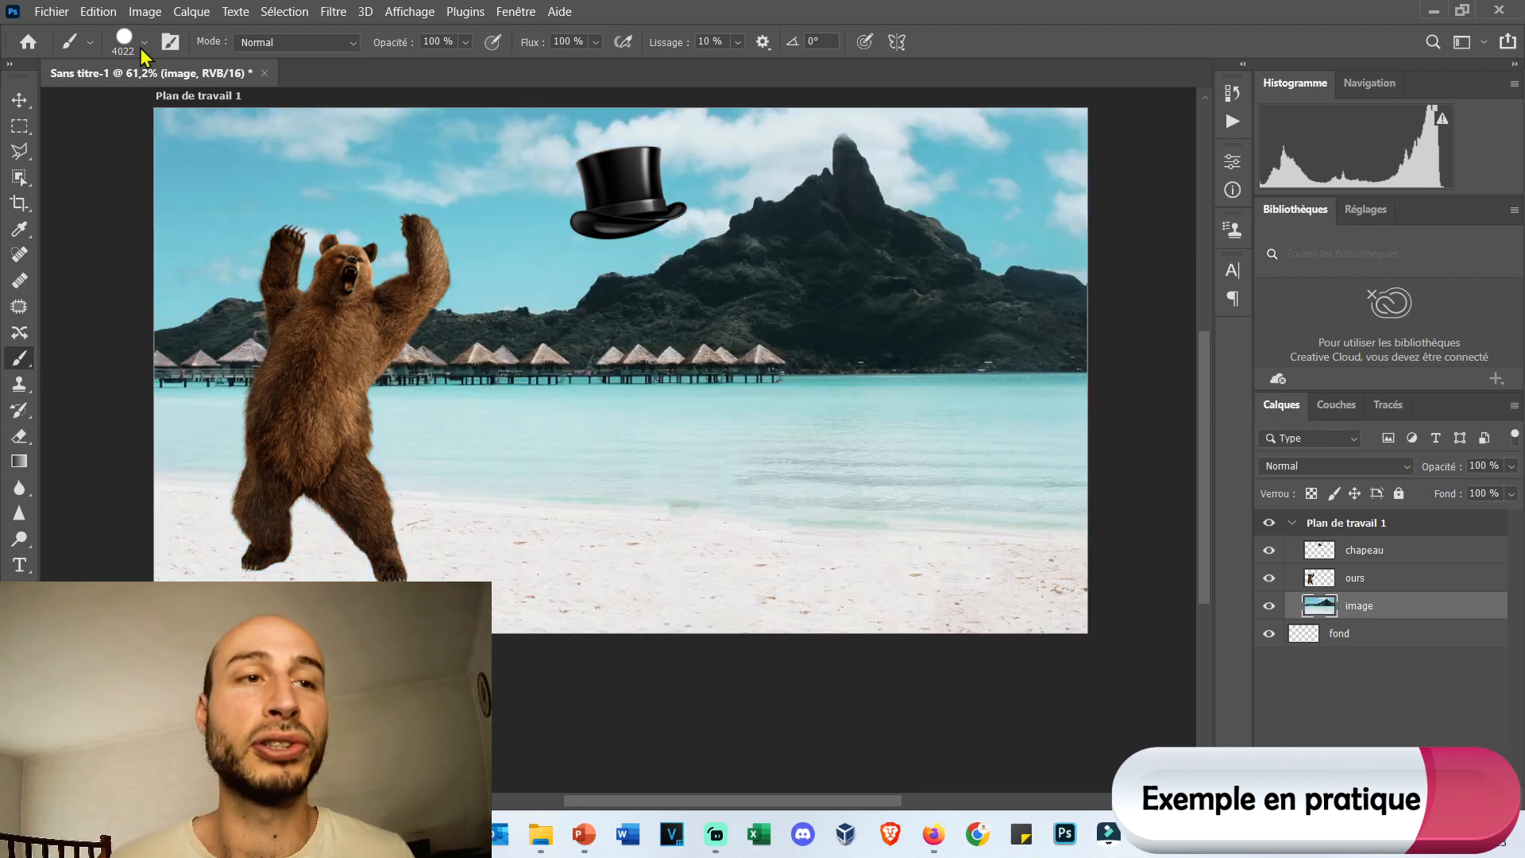
# Set the Brush size to 29 px and paint a winding light-blue stroke on the image layer between the bear and the mountain.
pyautogui.rightClick(559, 329)
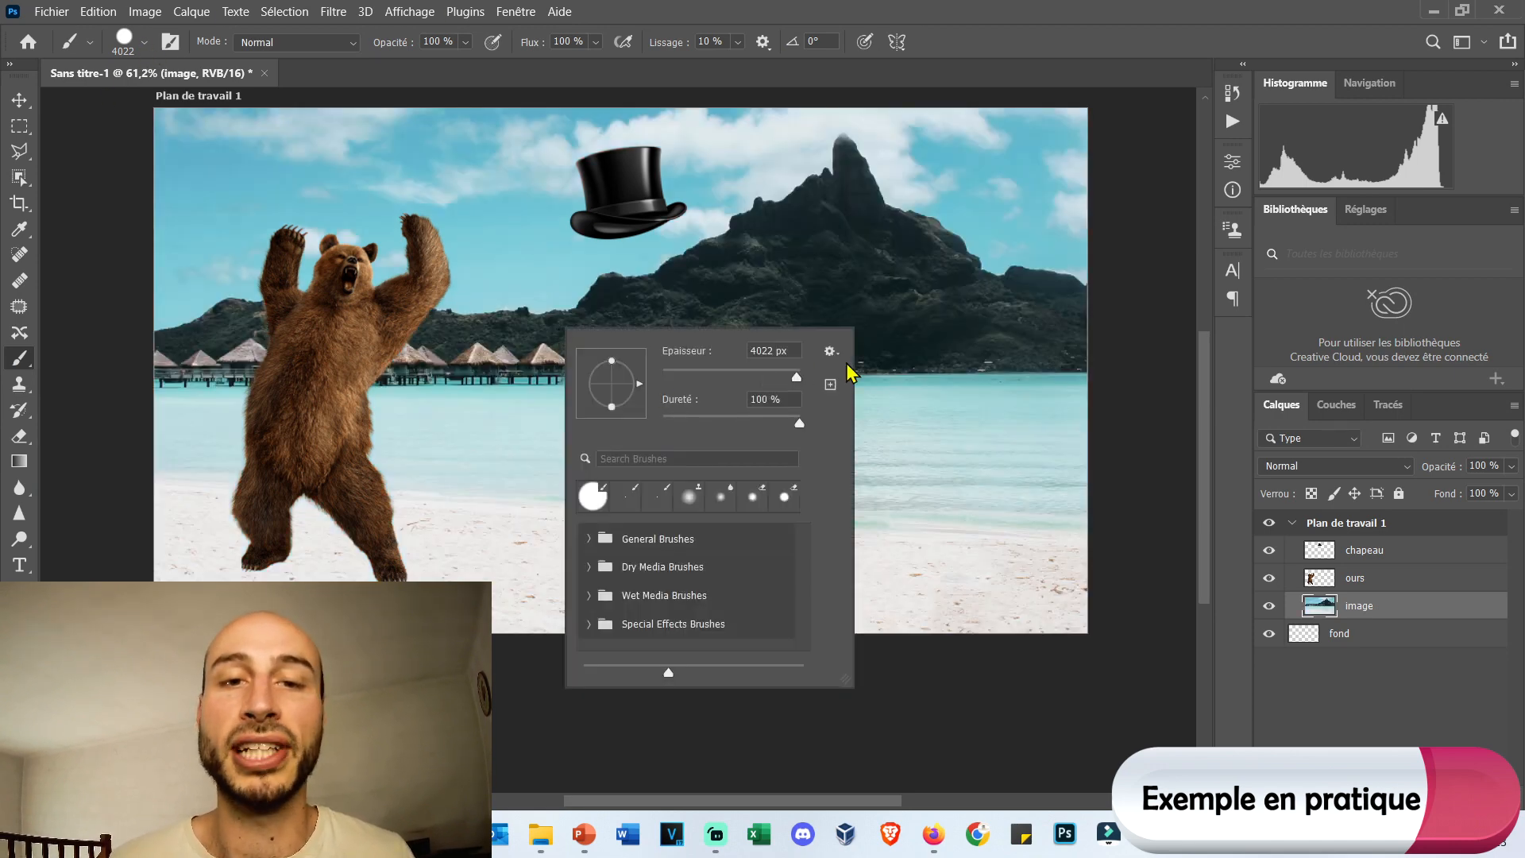
pyautogui.moveTo(797, 376)
pyautogui.mouseDown()
pyautogui.moveTo(697, 381)
pyautogui.moveTo(681, 358)
pyautogui.mouseUp()
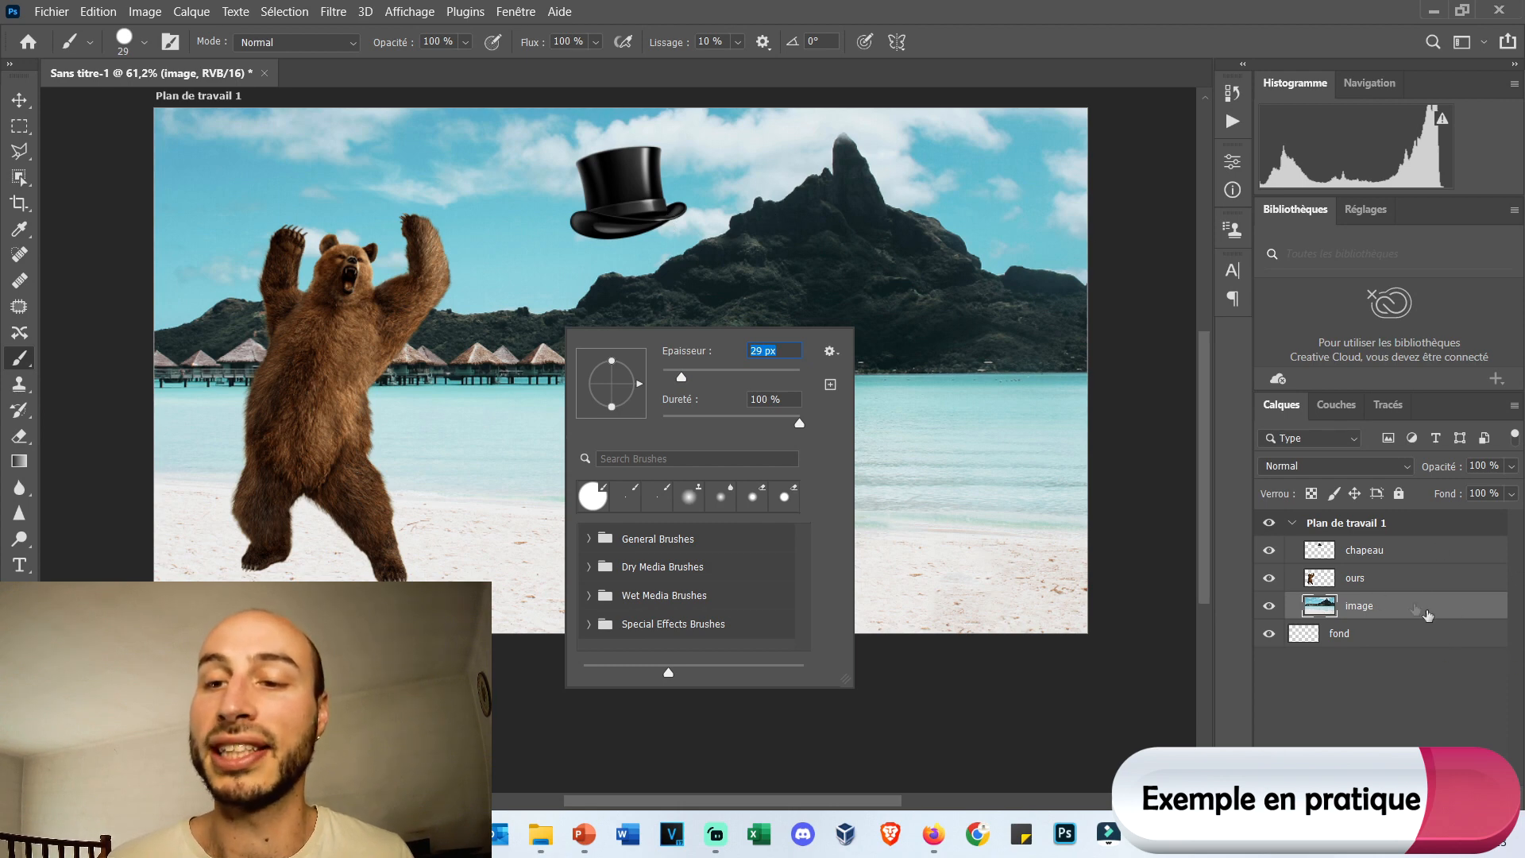
pyautogui.press('Return')
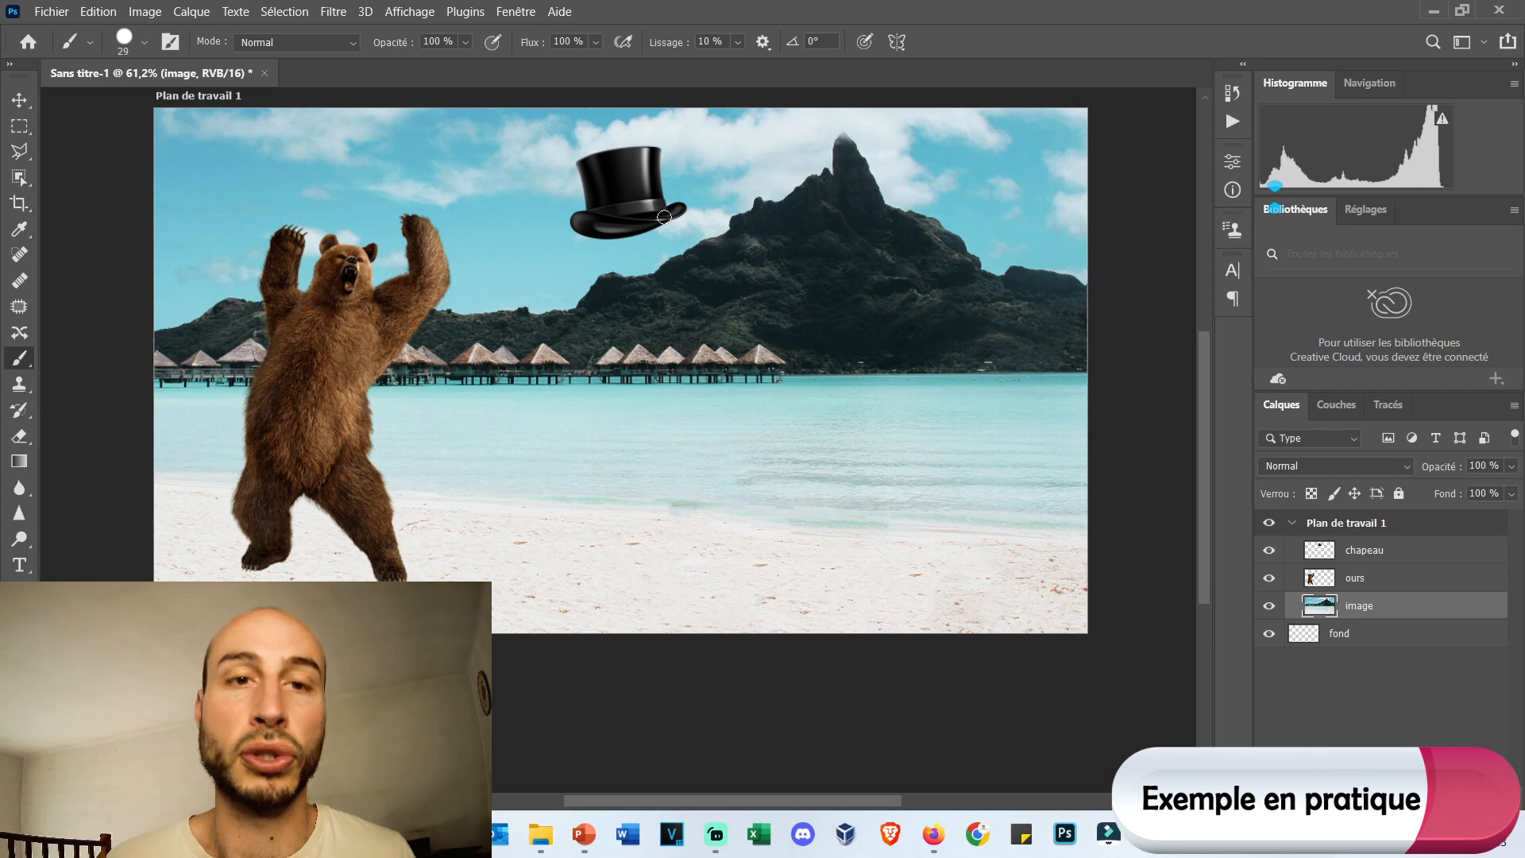
pyautogui.moveTo(626, 290)
pyautogui.mouseDown()
pyautogui.moveTo(415, 331)
pyautogui.moveTo(523, 173)
pyautogui.moveTo(849, 289)
pyautogui.moveTo(690, 430)
pyautogui.moveTo(393, 357)
pyautogui.mouseUp()
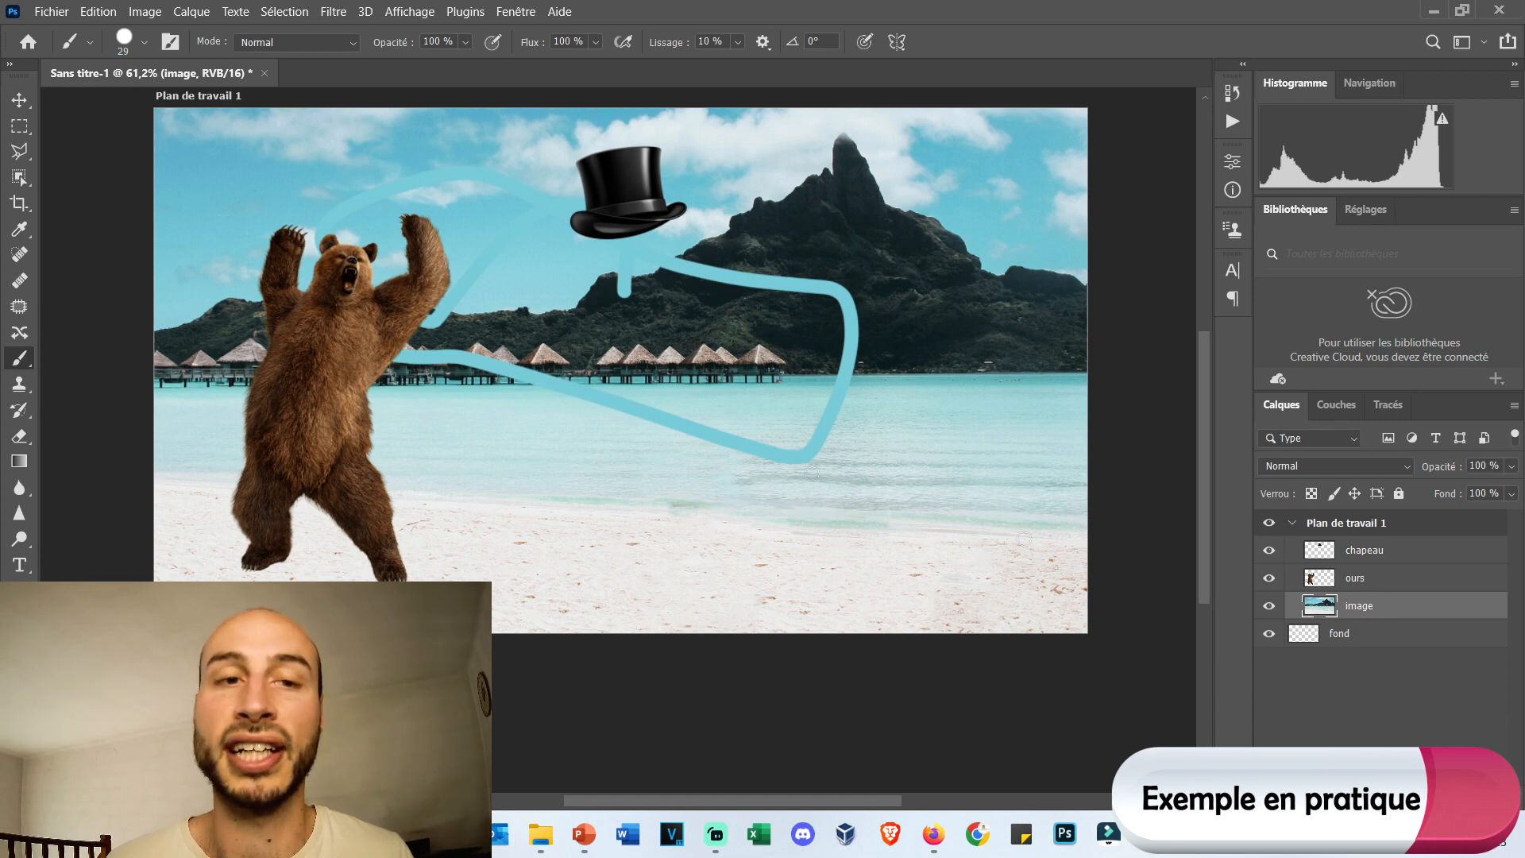
# Paint a stroke over the hat and bear on the chapeau layer, and revert to the last Spot Healing history state.
pyautogui.click(1388, 559)
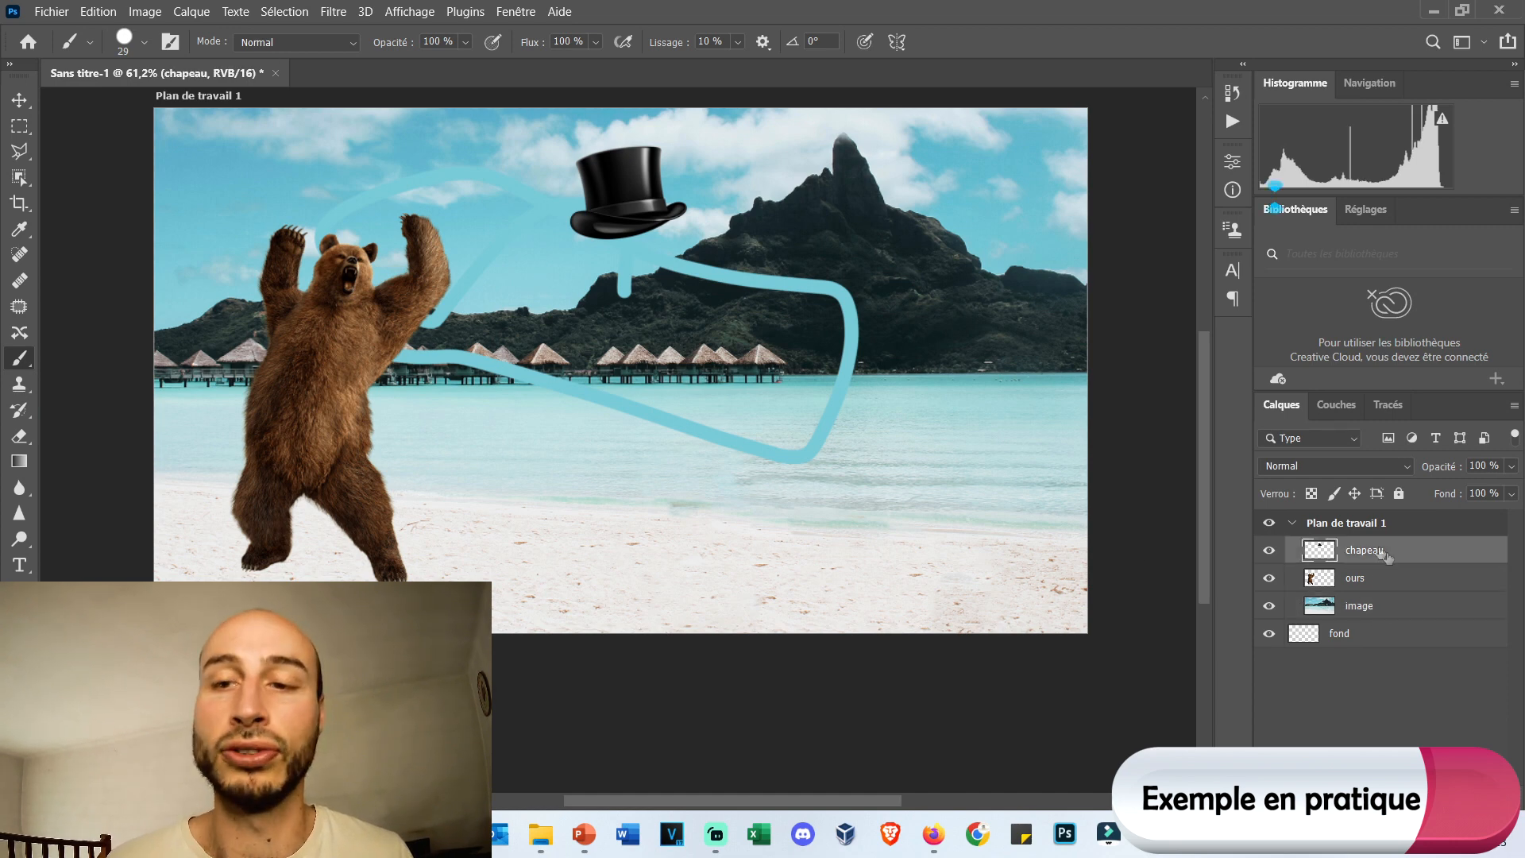
pyautogui.moveTo(647, 241)
pyautogui.mouseDown()
pyautogui.moveTo(631, 189)
pyautogui.moveTo(406, 357)
pyautogui.moveTo(308, 365)
pyautogui.mouseUp()
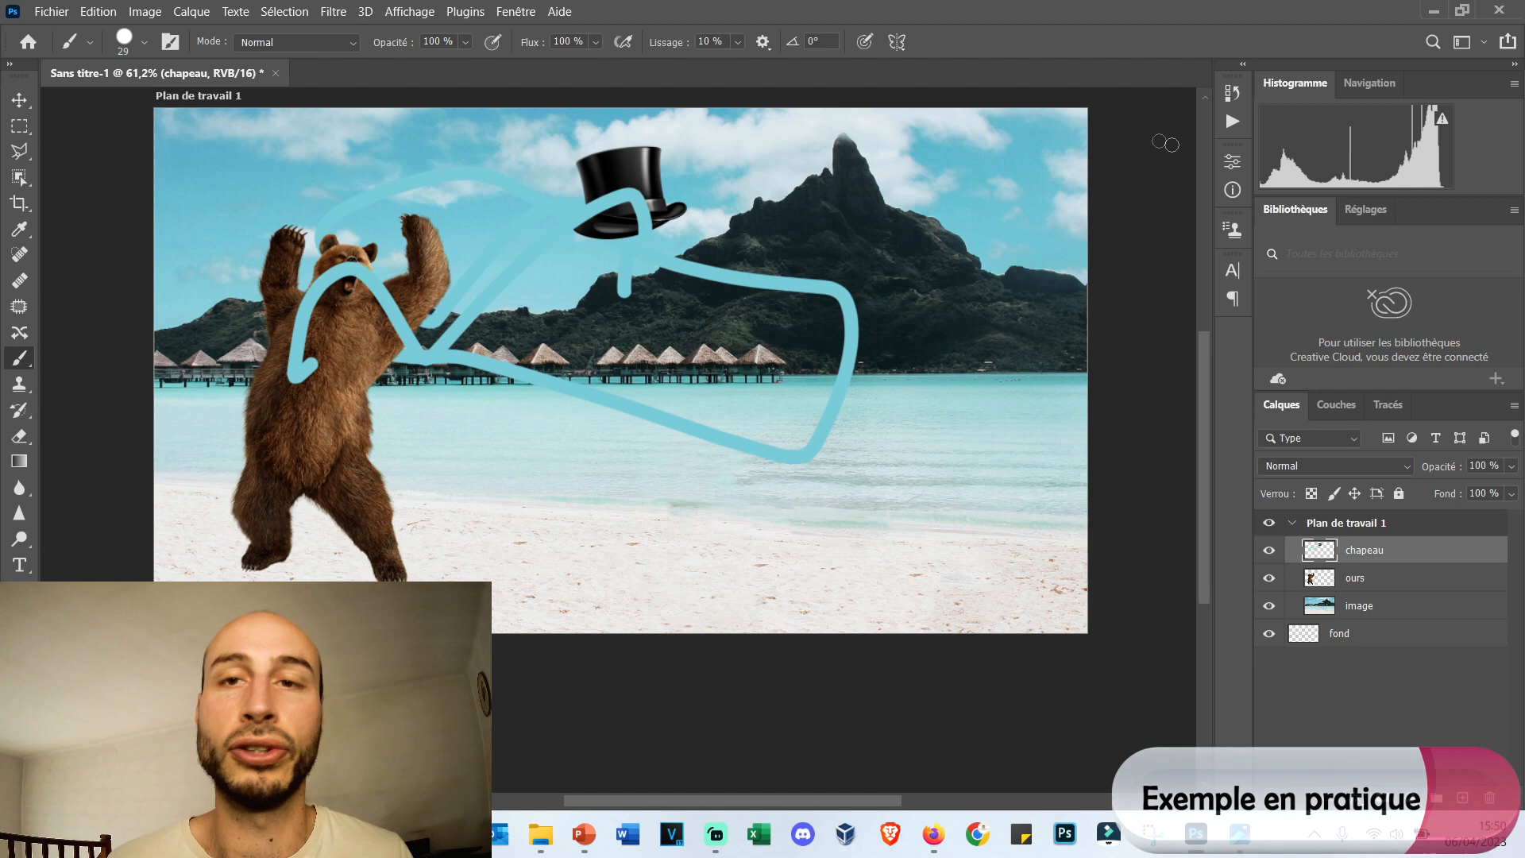
pyautogui.click(1231, 93)
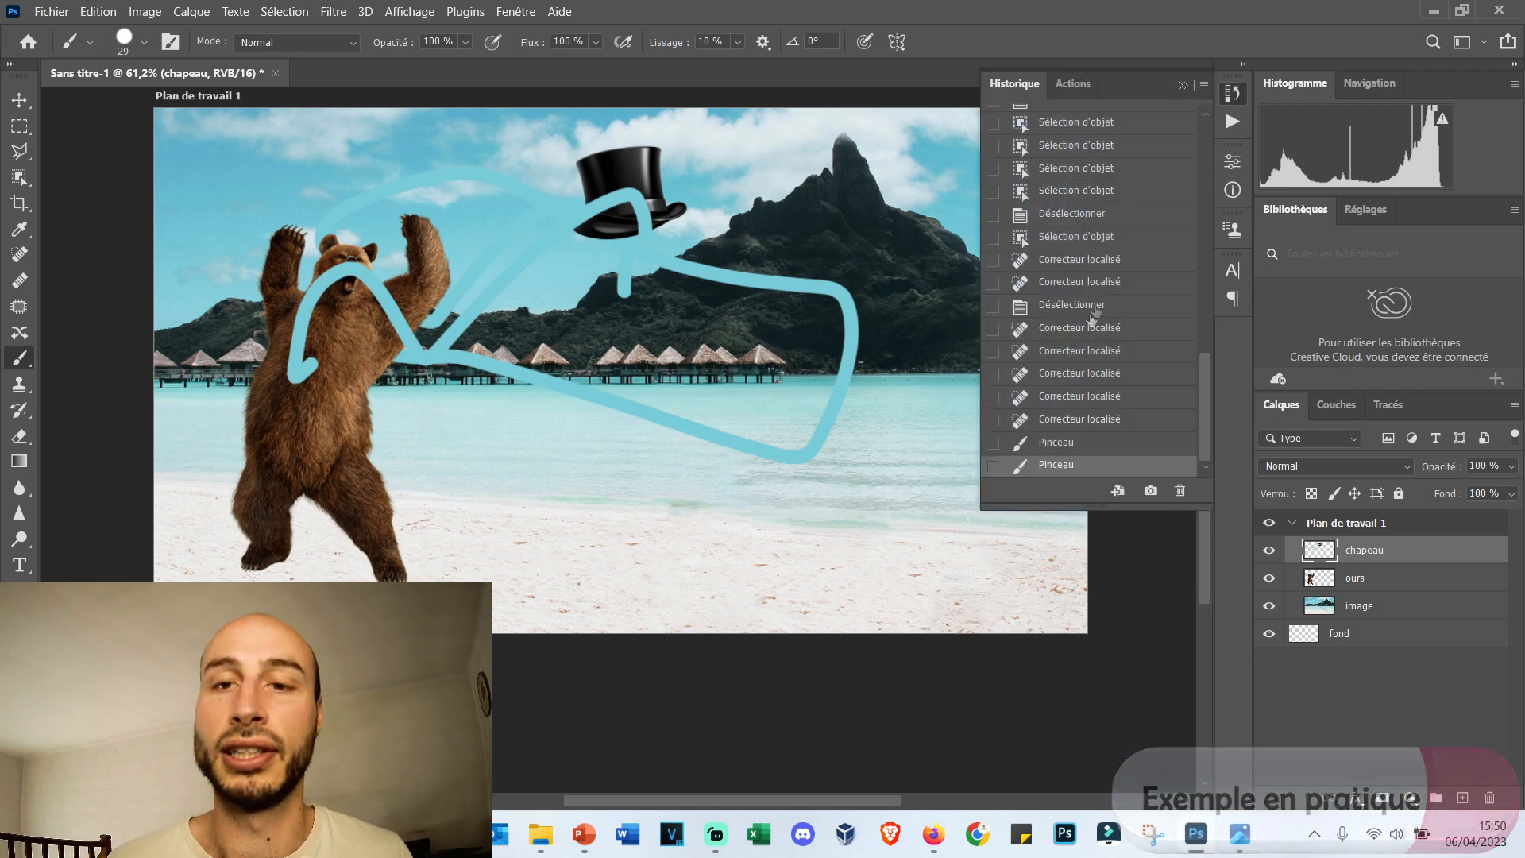
pyautogui.click(1120, 422)
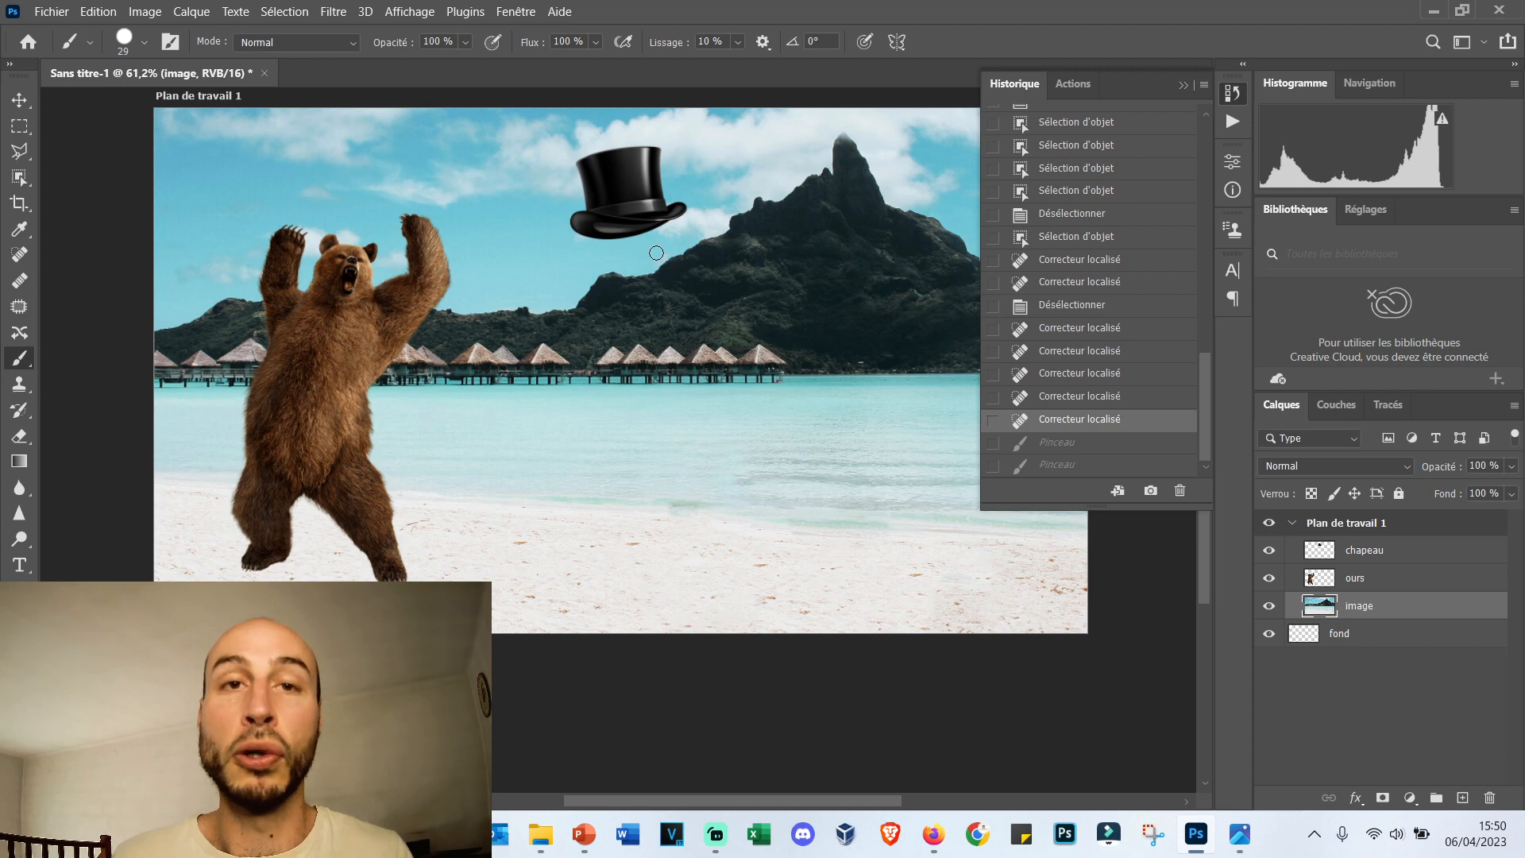
# Add a horizontal text line over the water below the stilt huts and choose Calibri as its font.
pyautogui.click(24, 565)
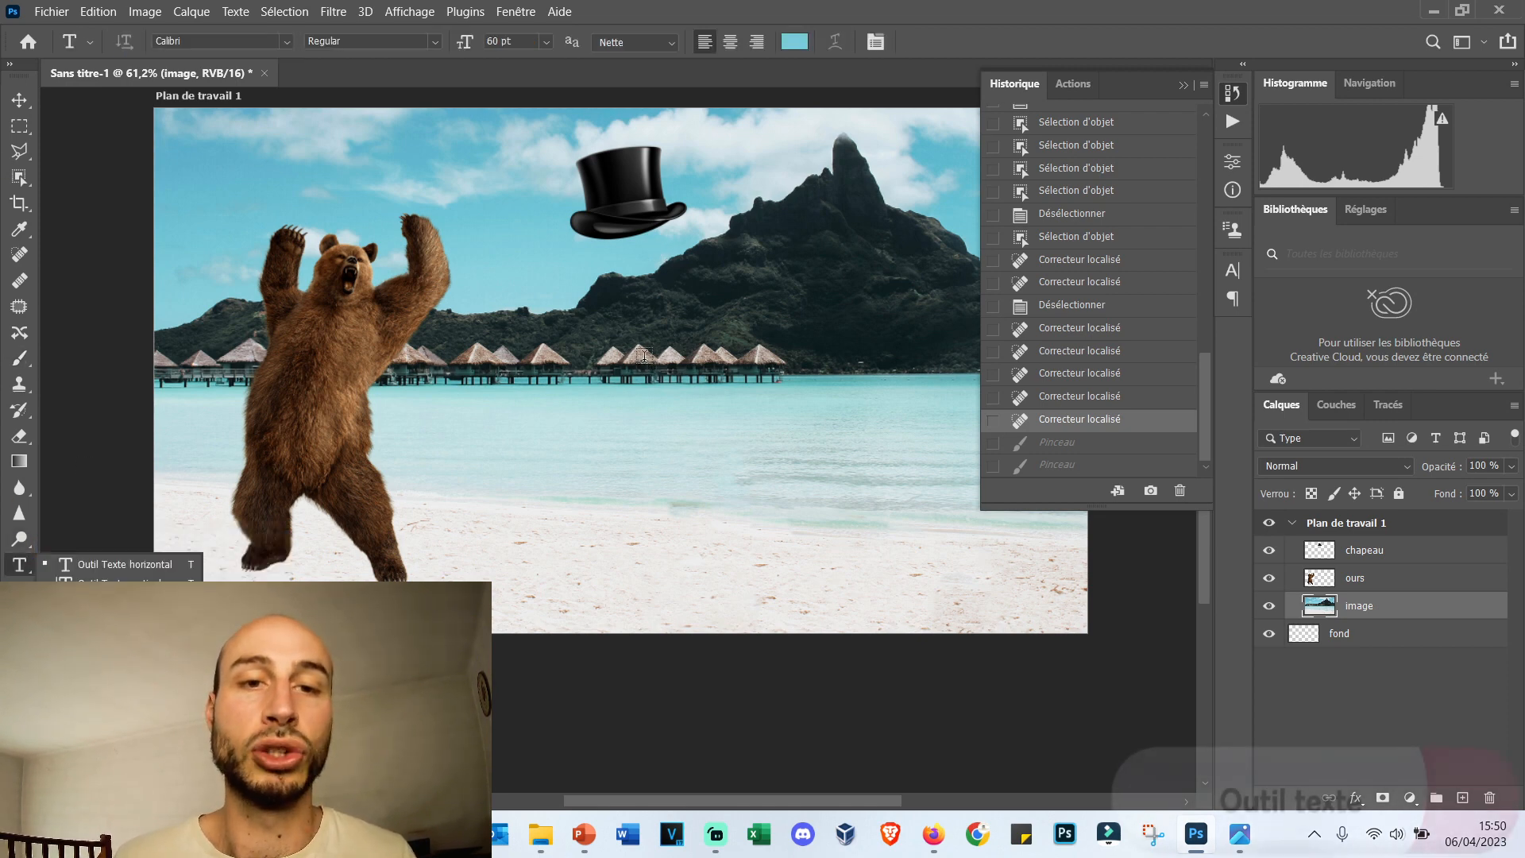
pyautogui.click(682, 389)
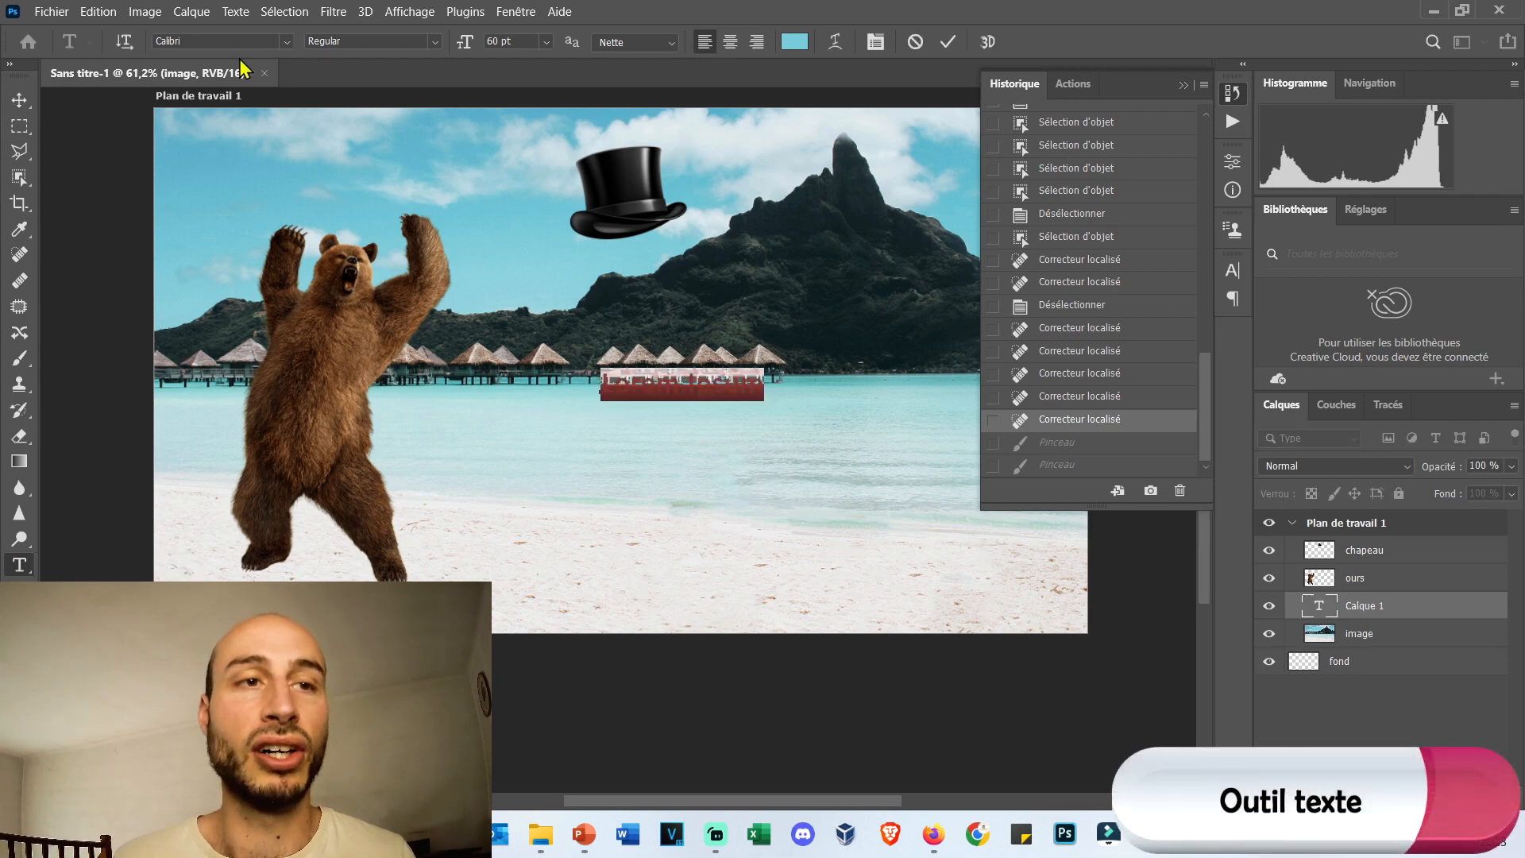
pyautogui.click(284, 44)
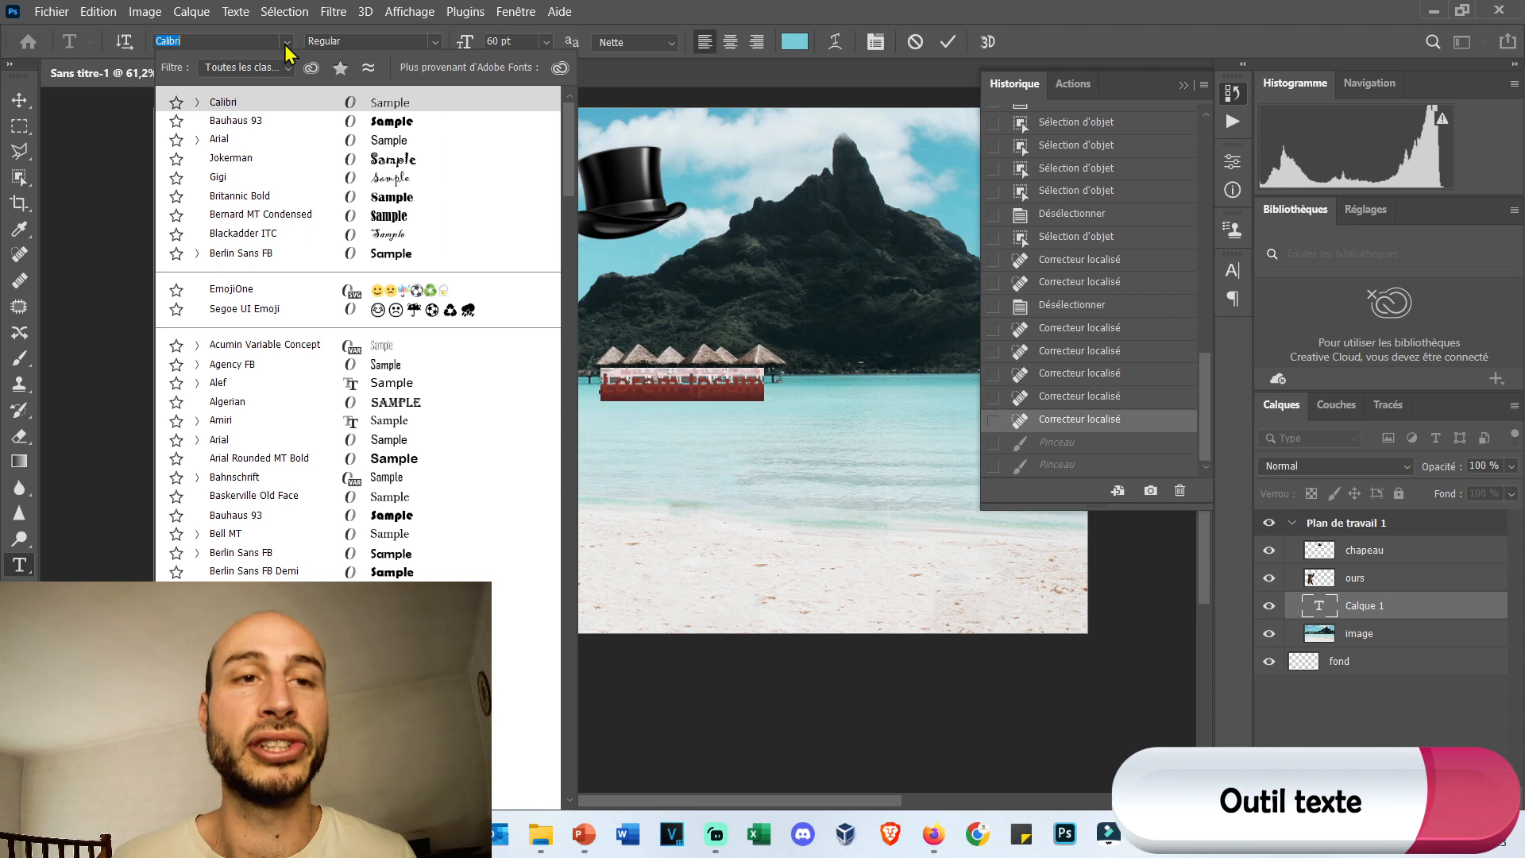
pyautogui.press('Down')
pyautogui.press('Down')
pyautogui.press('Down')
pyautogui.press('Down')
pyautogui.press('Down')
pyautogui.press('Down')
pyautogui.press('Down')
pyautogui.press('Down')
pyautogui.press('Down')
pyautogui.press('Down')
pyautogui.press('Down')
pyautogui.press('Down')
pyautogui.press('Down')
pyautogui.press('Down')
pyautogui.press('Down')
pyautogui.press('Down')
pyautogui.press('Down')
pyautogui.press('Down')
pyautogui.press('Down')
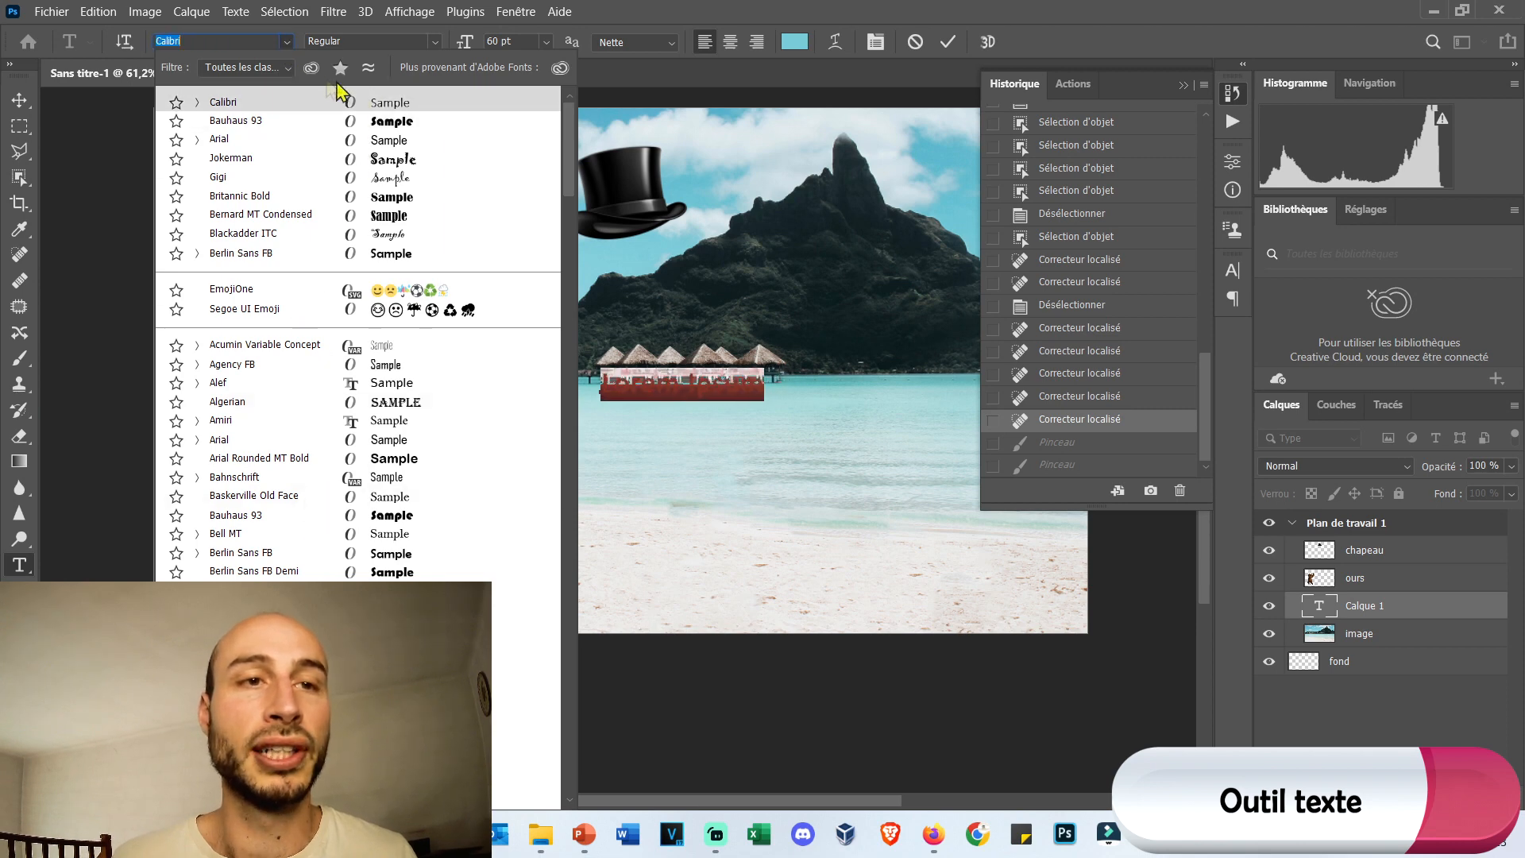
pyautogui.click(341, 102)
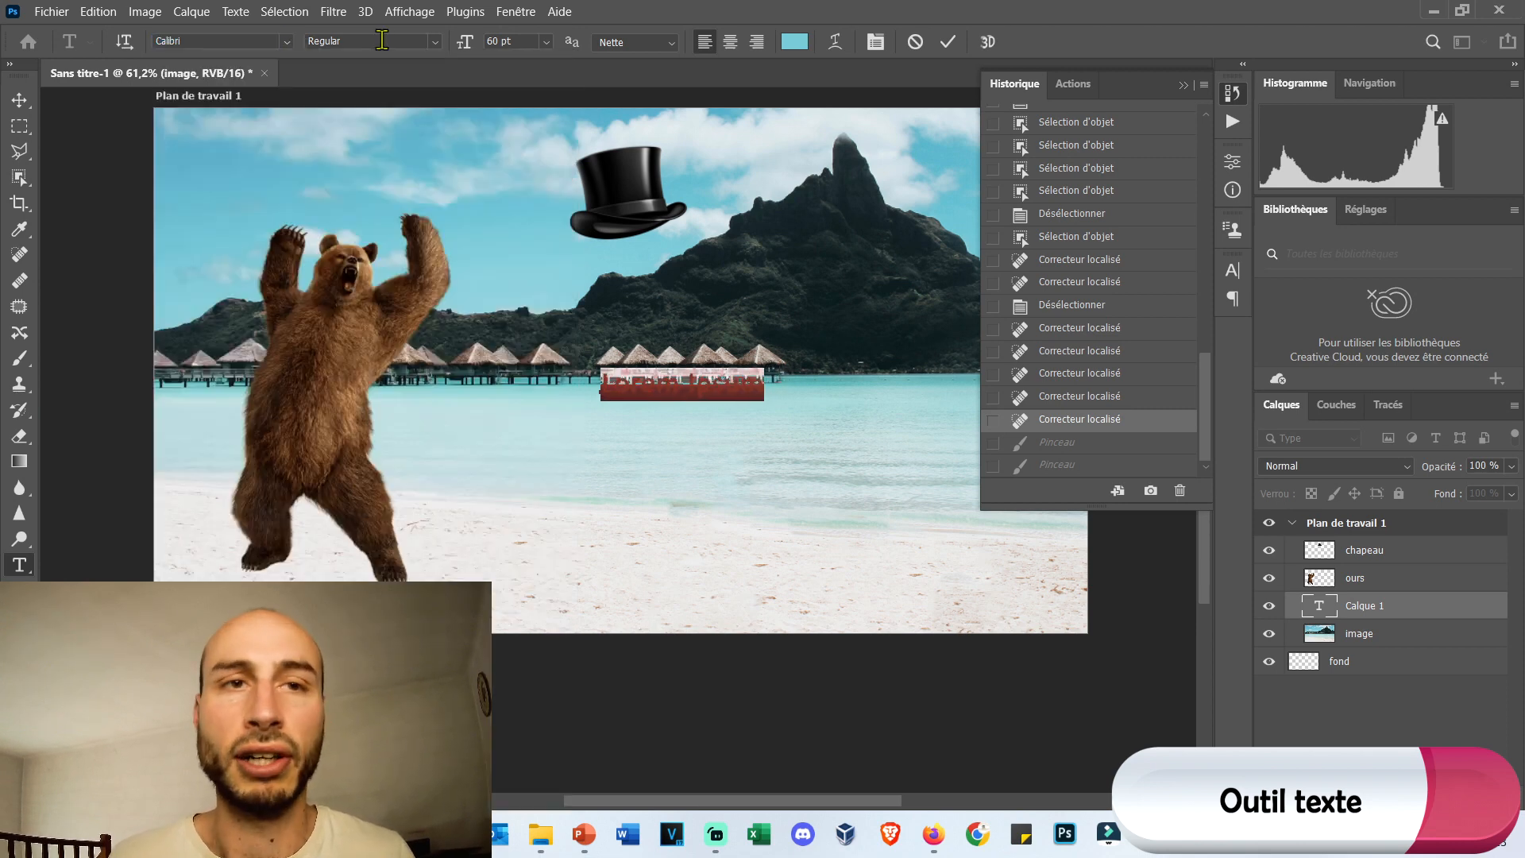
# Format the Lorem Ipsum text in all caps at 148 pt with a vertical scale of 153 %.
pyautogui.click(436, 46)
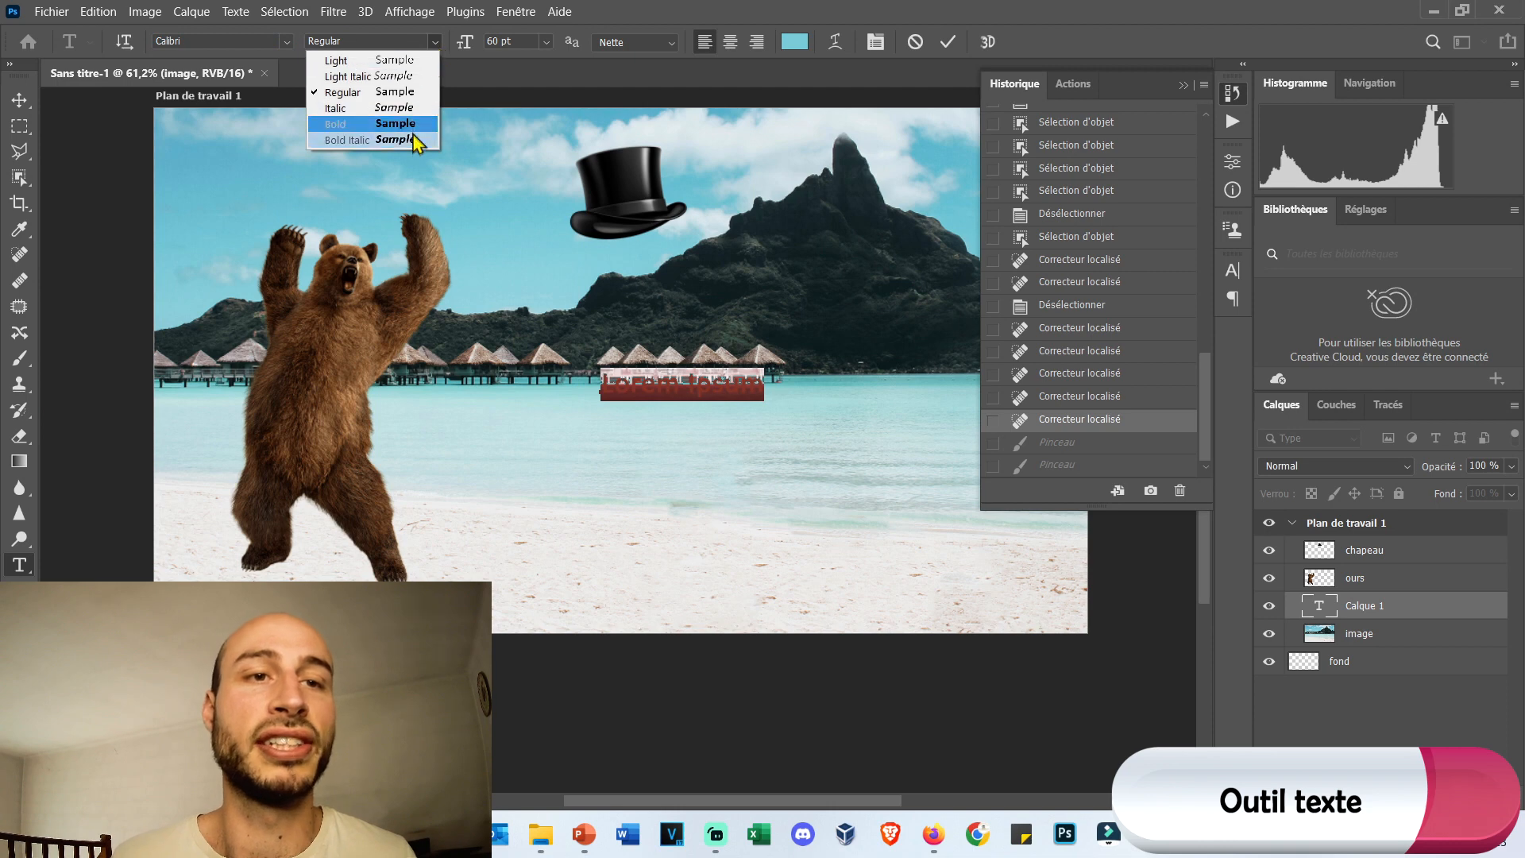
pyautogui.click(438, 42)
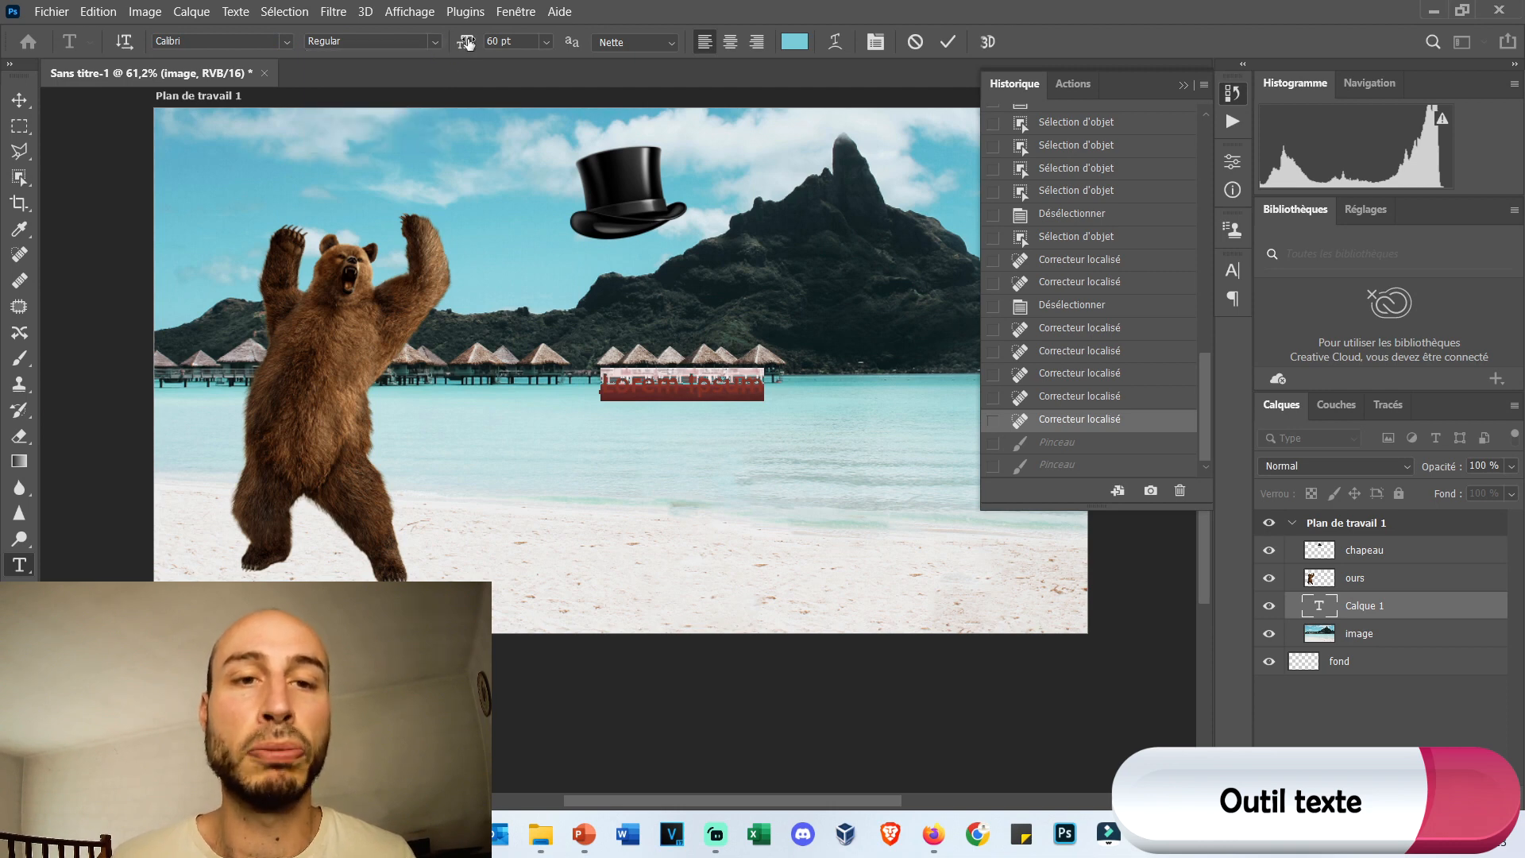
pyautogui.moveTo(465, 42)
pyautogui.mouseDown()
pyautogui.moveTo(549, 41)
pyautogui.moveTo(453, 42)
pyautogui.mouseUp()
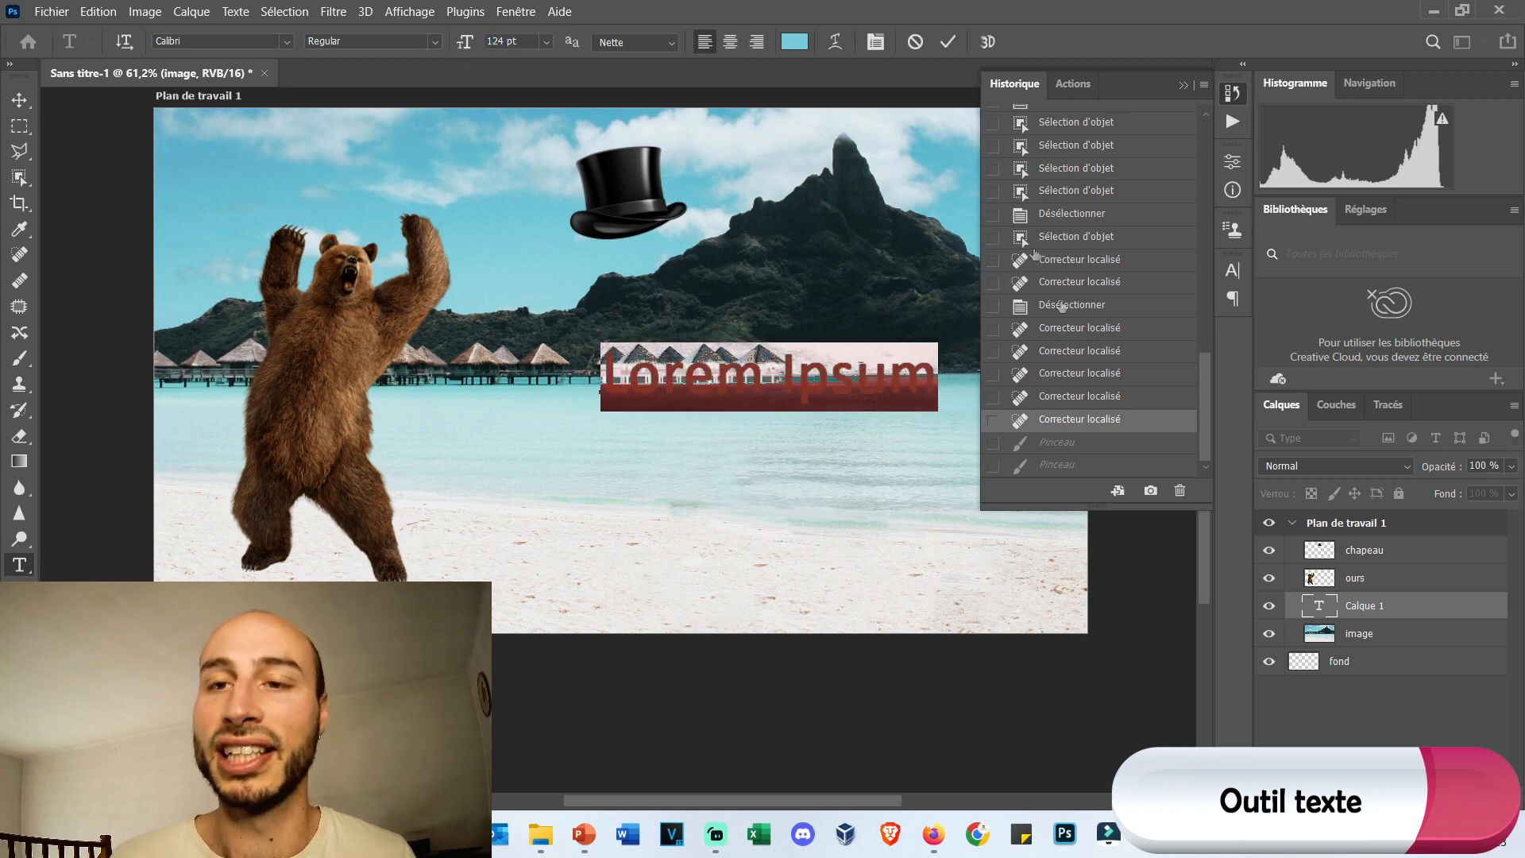
pyautogui.click(1235, 298)
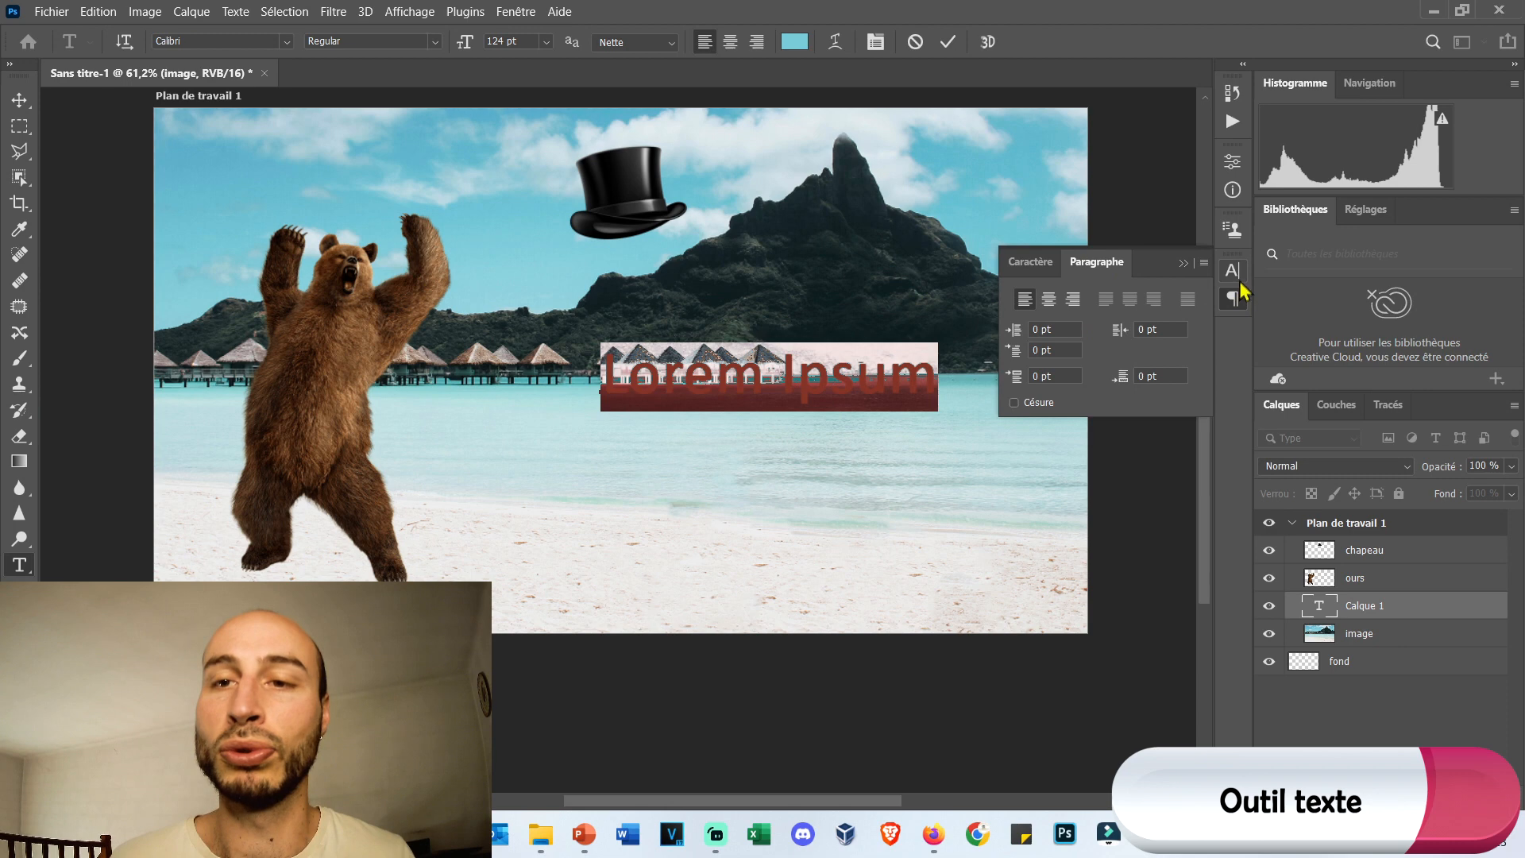
pyautogui.click(1045, 264)
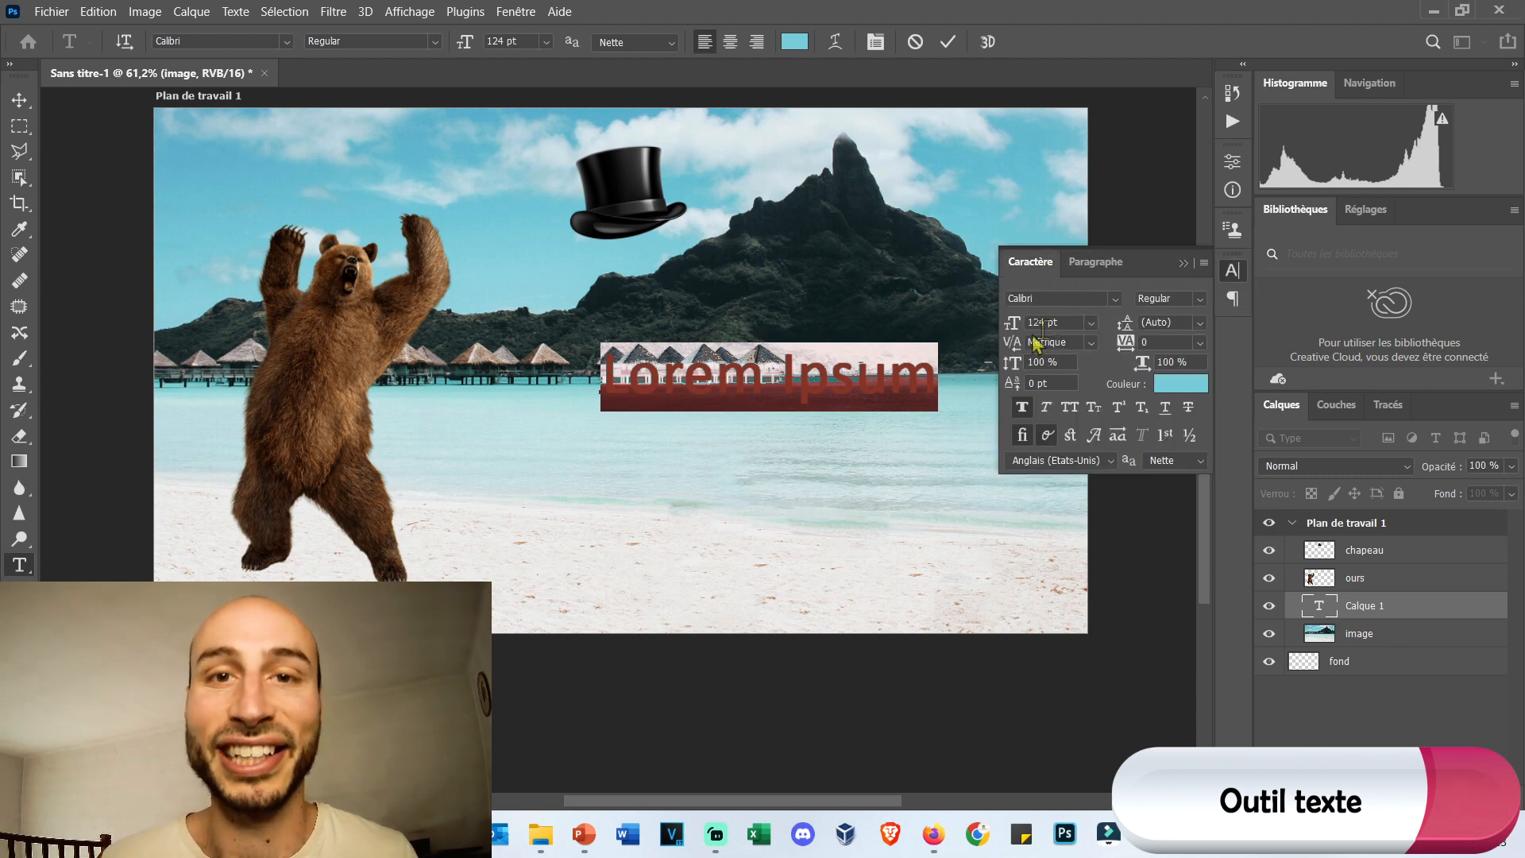
pyautogui.click(1070, 407)
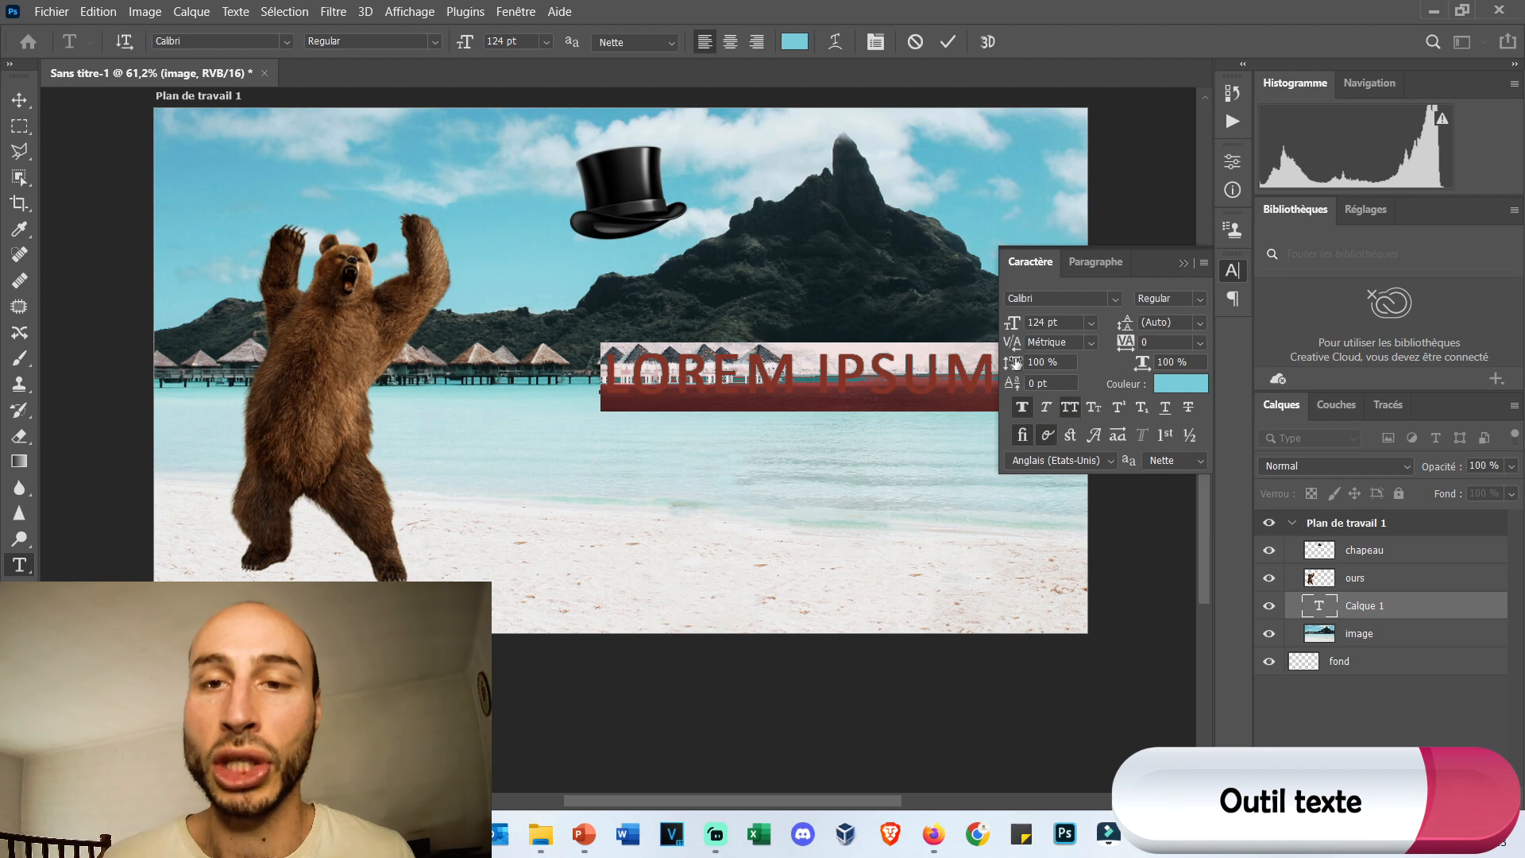
pyautogui.moveTo(1010, 362); pyautogui.dragTo(1038, 324)
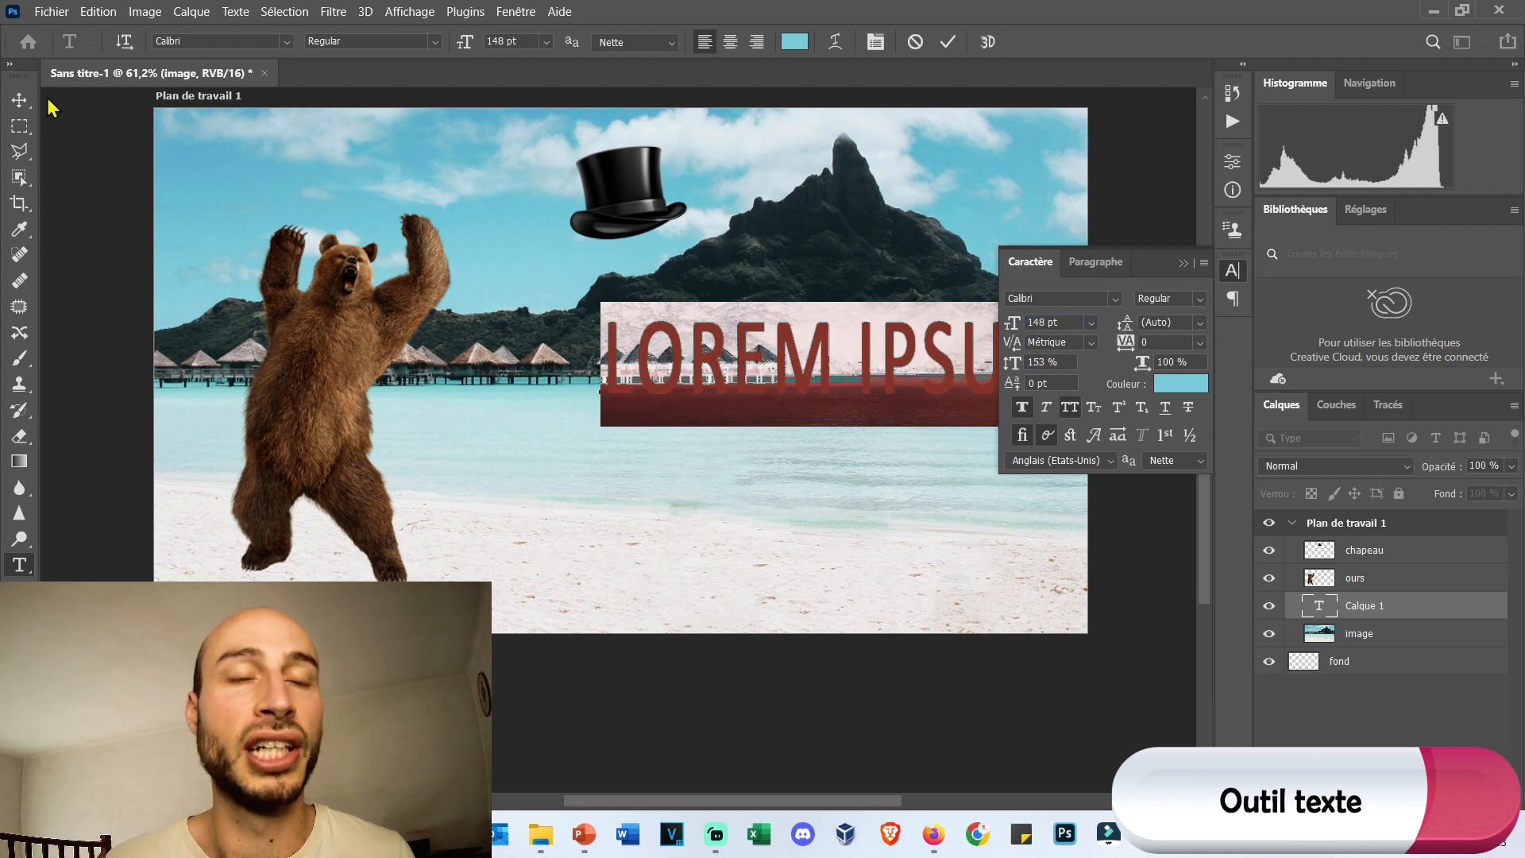
pyautogui.click(919, 361)
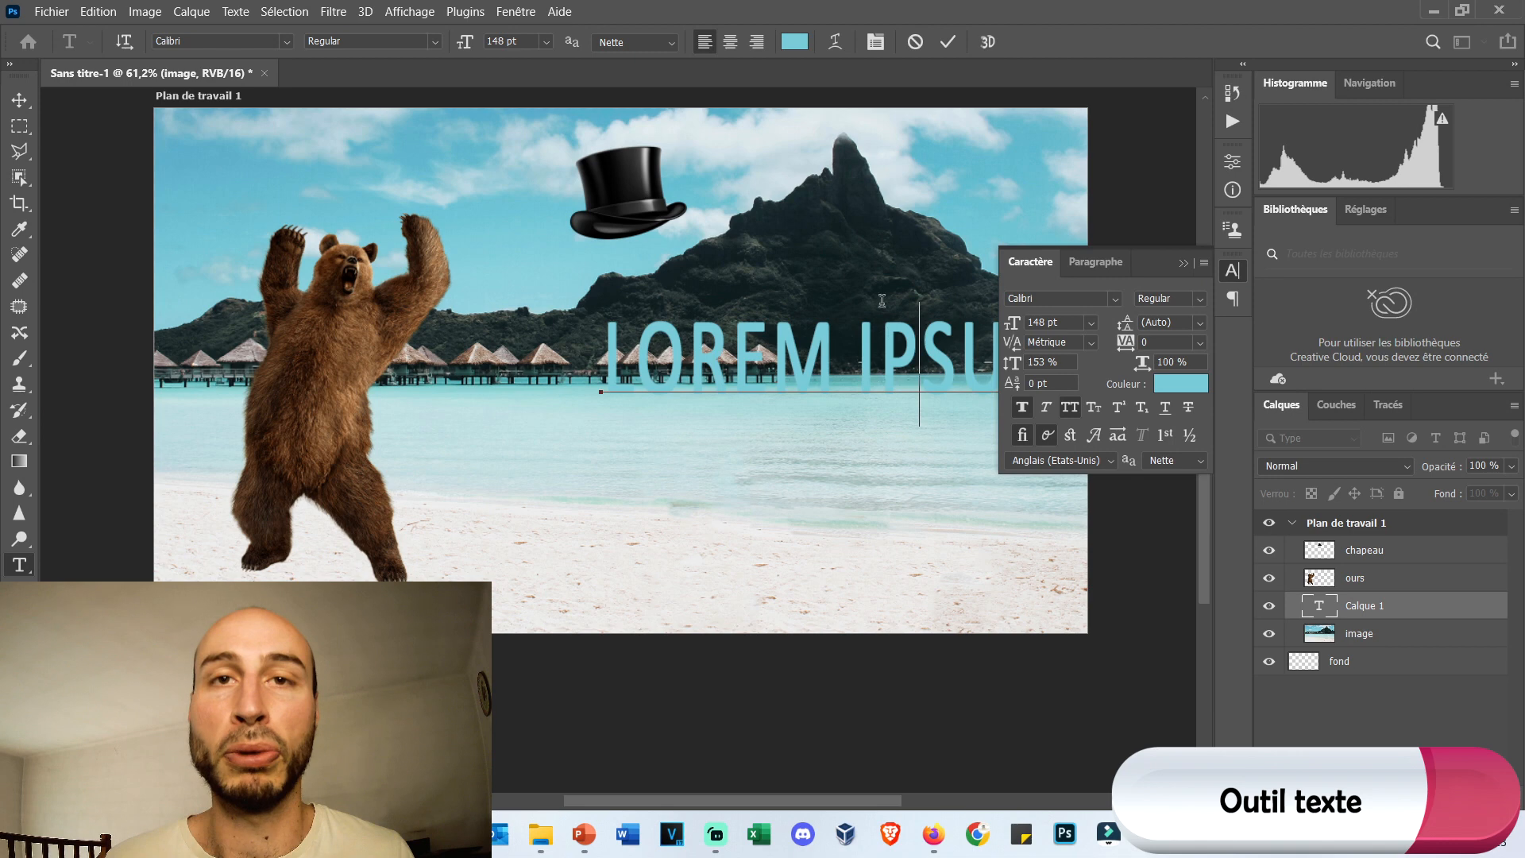
# Move the text line from the stilt huts down onto the sand in the lower part of the image.
pyautogui.click(19, 101)
pyautogui.moveTo(715, 340); pyautogui.dragTo(509, 382)
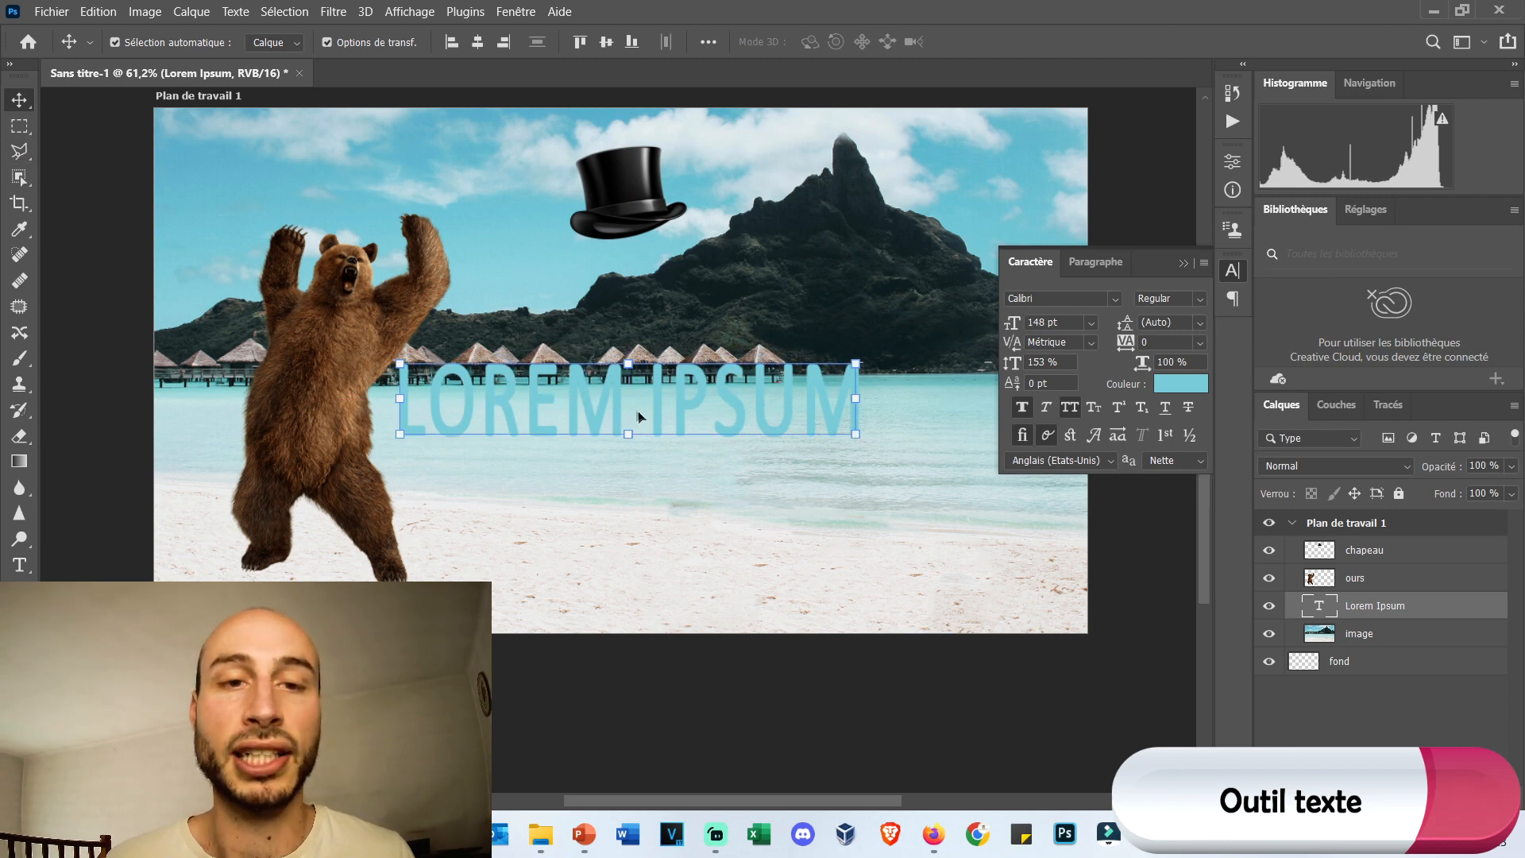
pyautogui.moveTo(592, 394); pyautogui.dragTo(614, 430)
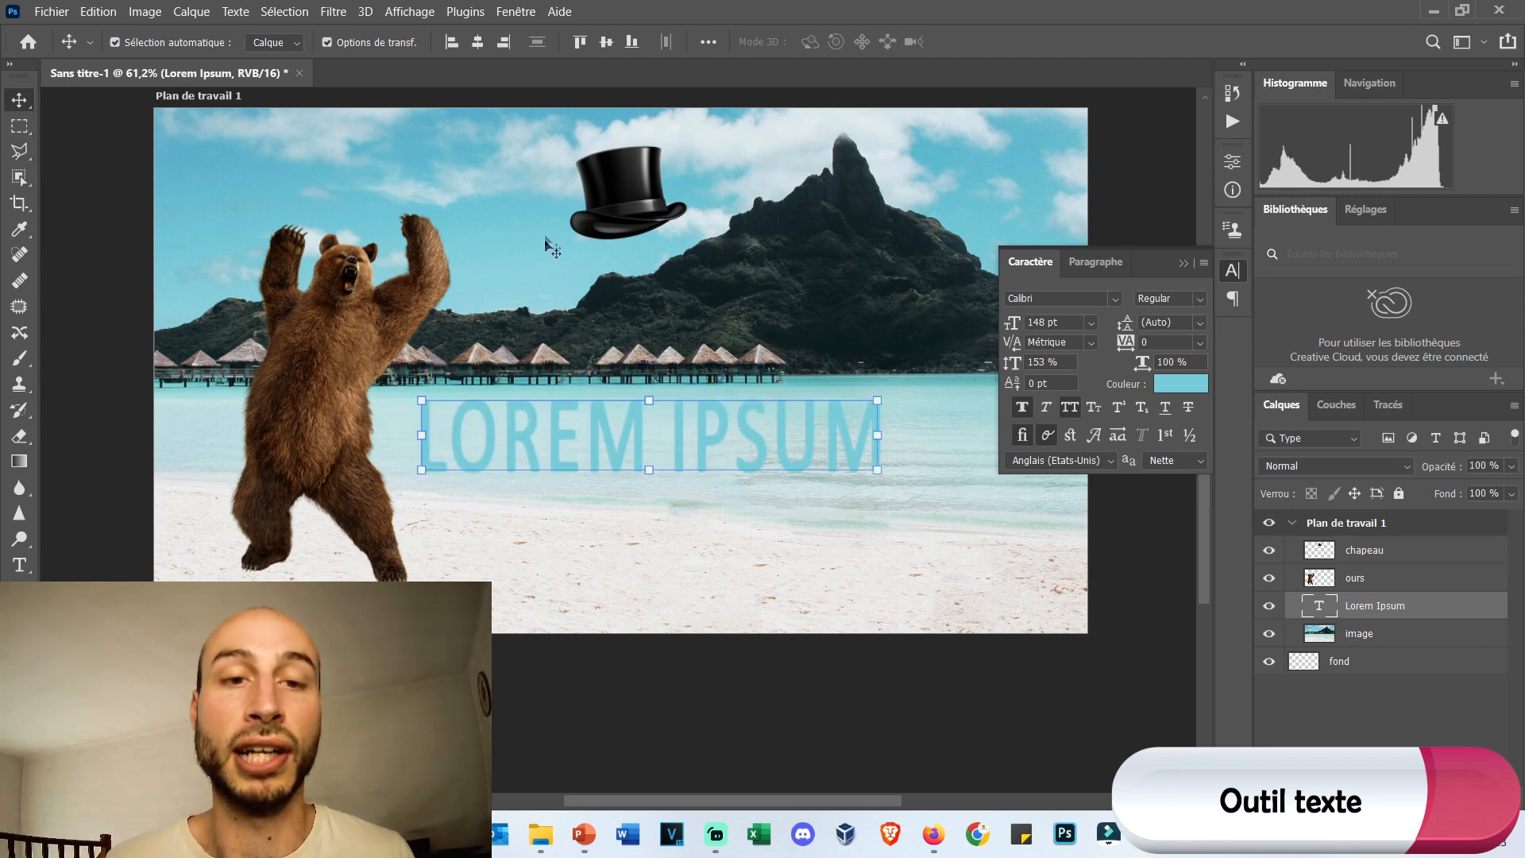
pyautogui.moveTo(604, 430); pyautogui.dragTo(637, 564)
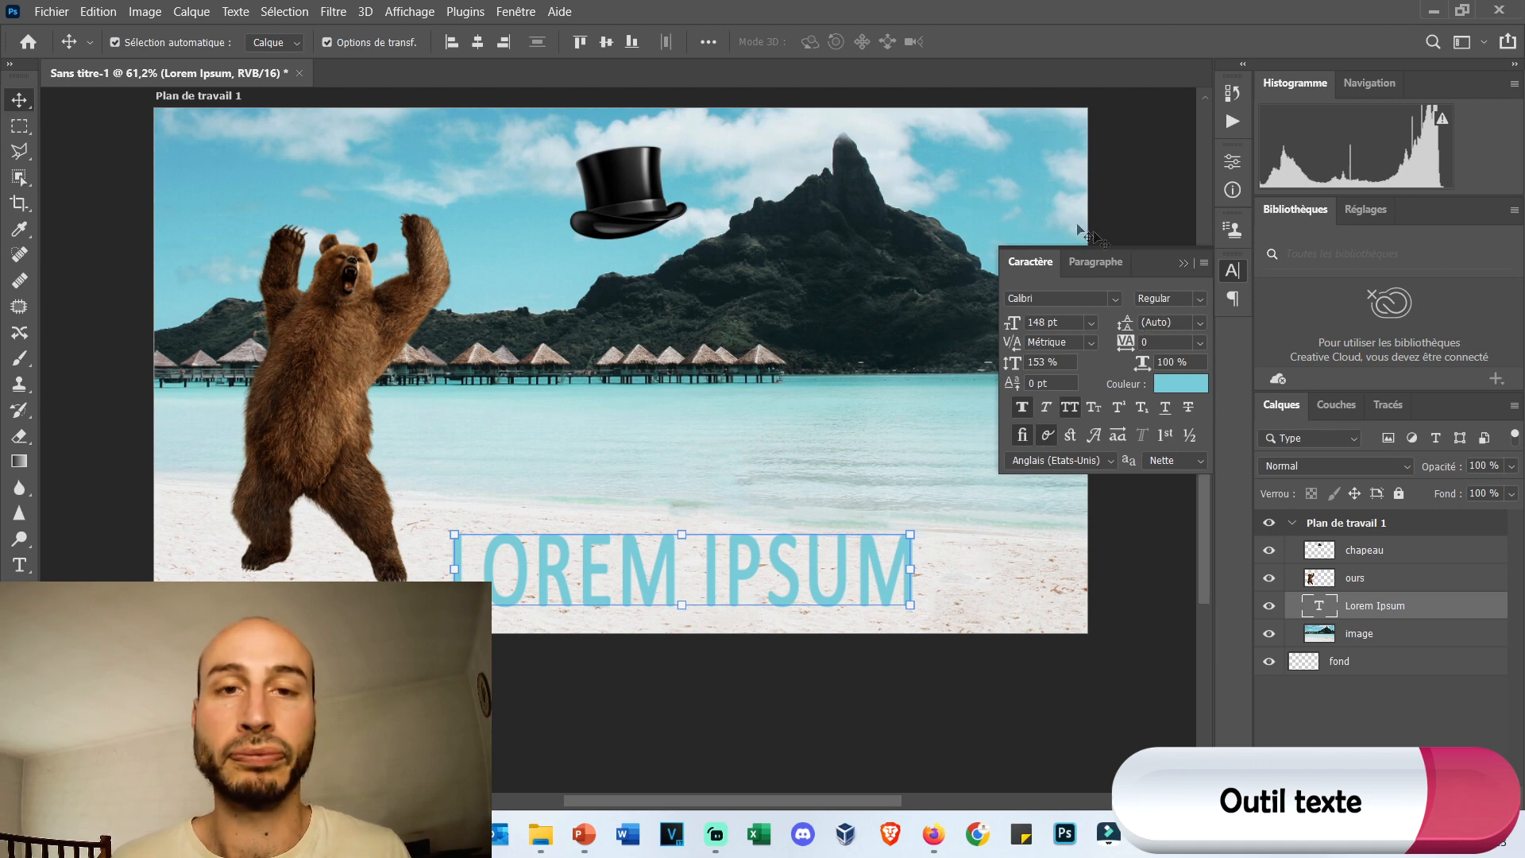
# Replace the Lorem Ipsum placeholder with "Bienvenue dans le meilleur des mondes".
pyautogui.doubleClick(544, 585)
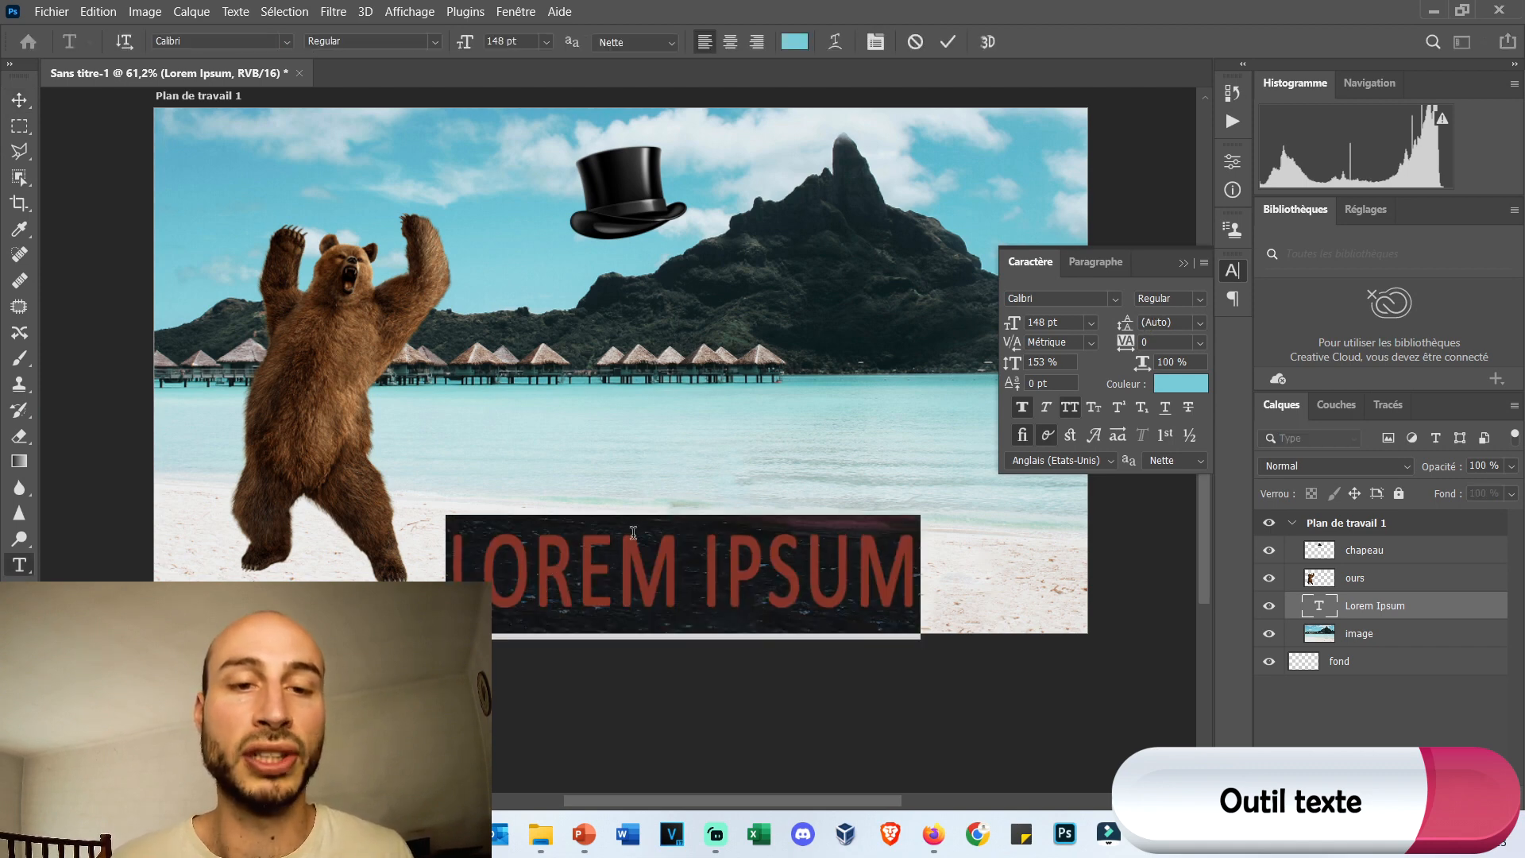
pyautogui.click(1388, 613)
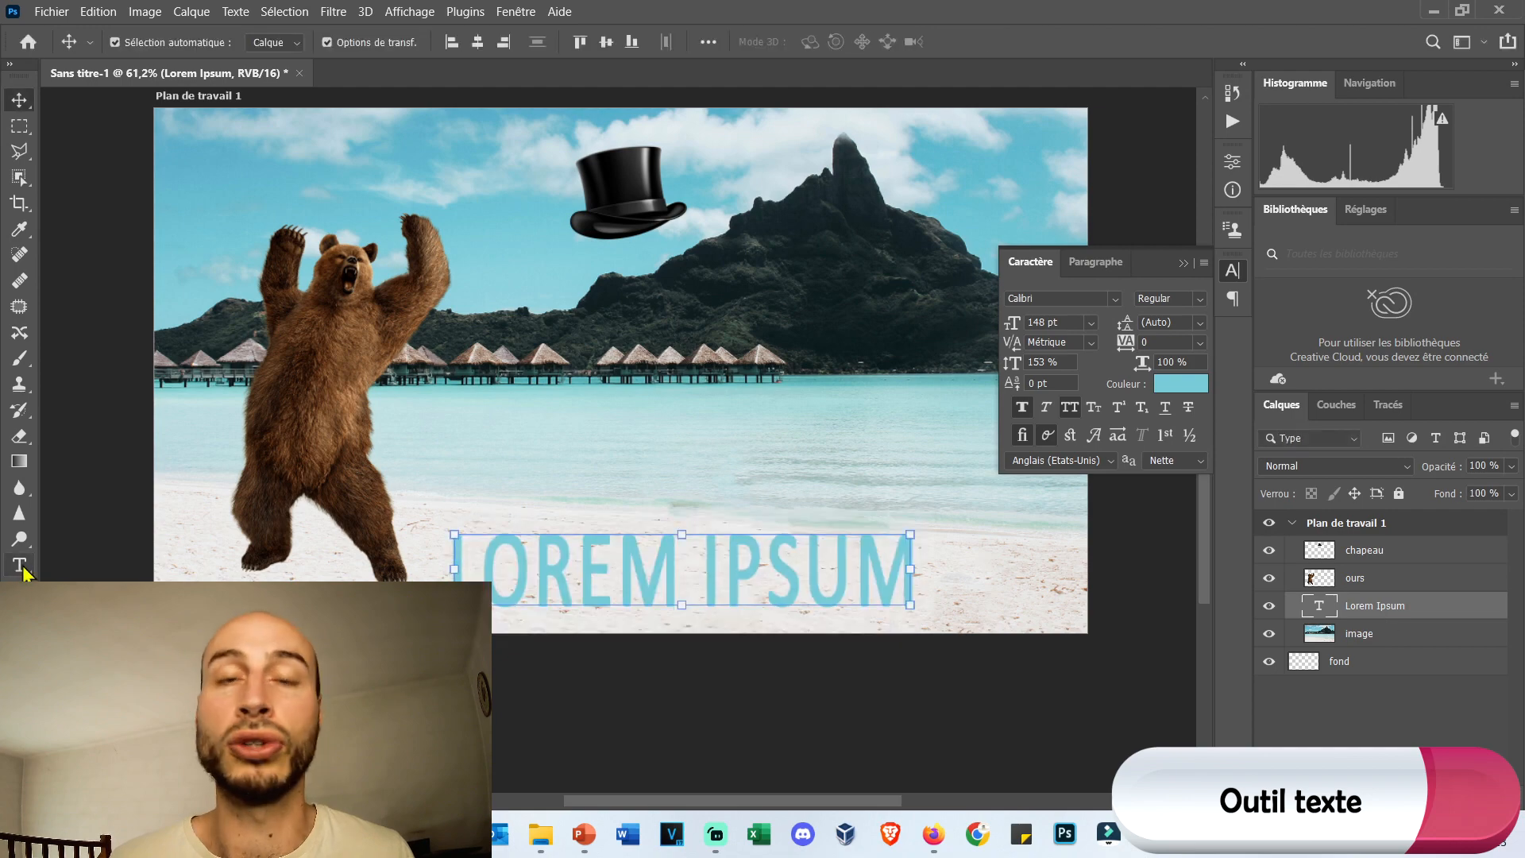
pyautogui.click(9, 64)
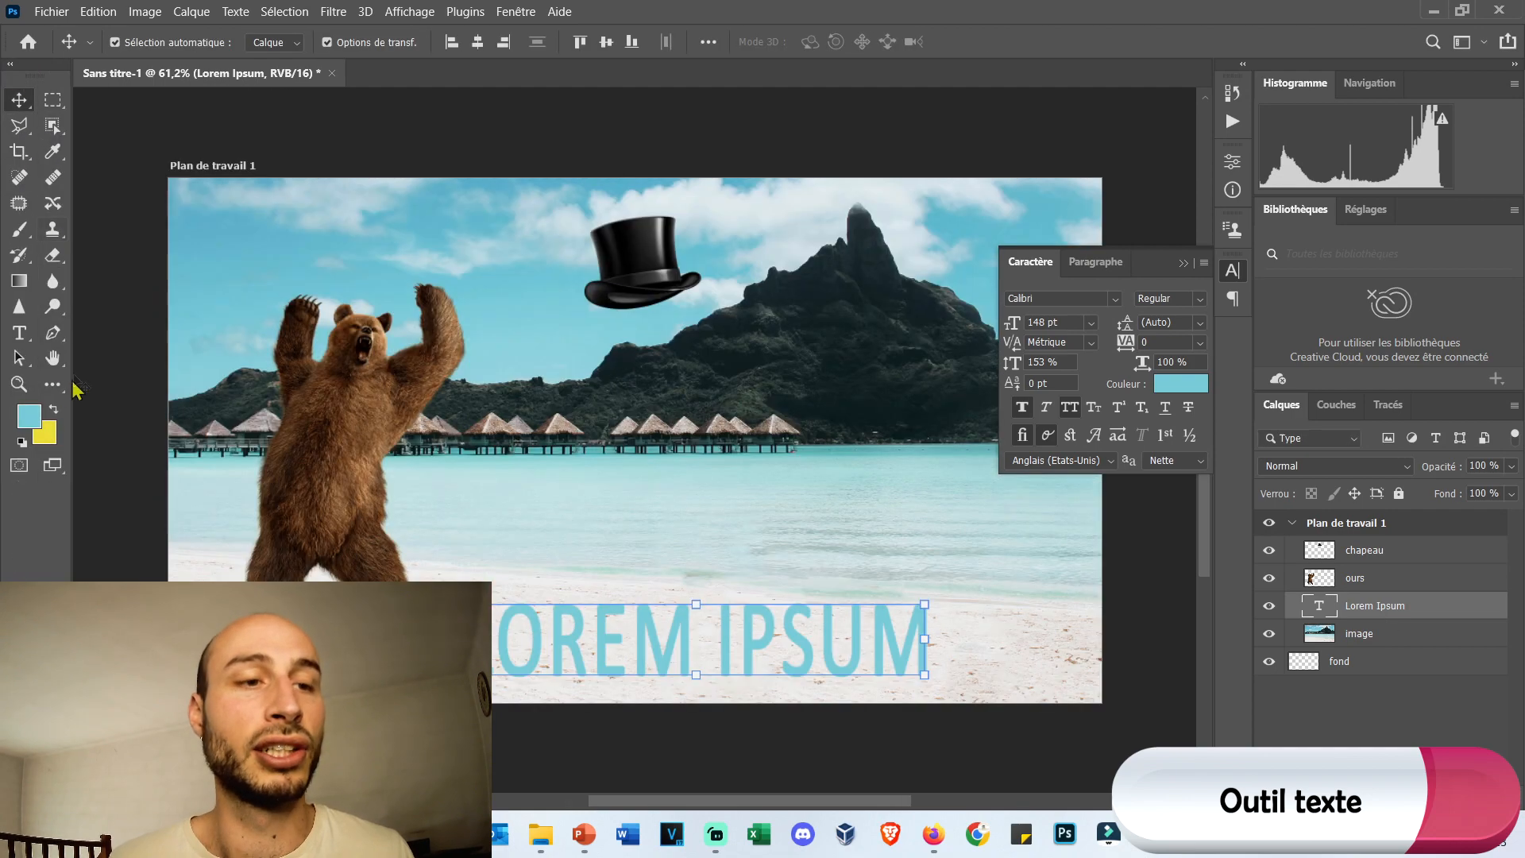
pyautogui.click(20, 334)
pyautogui.click(557, 639)
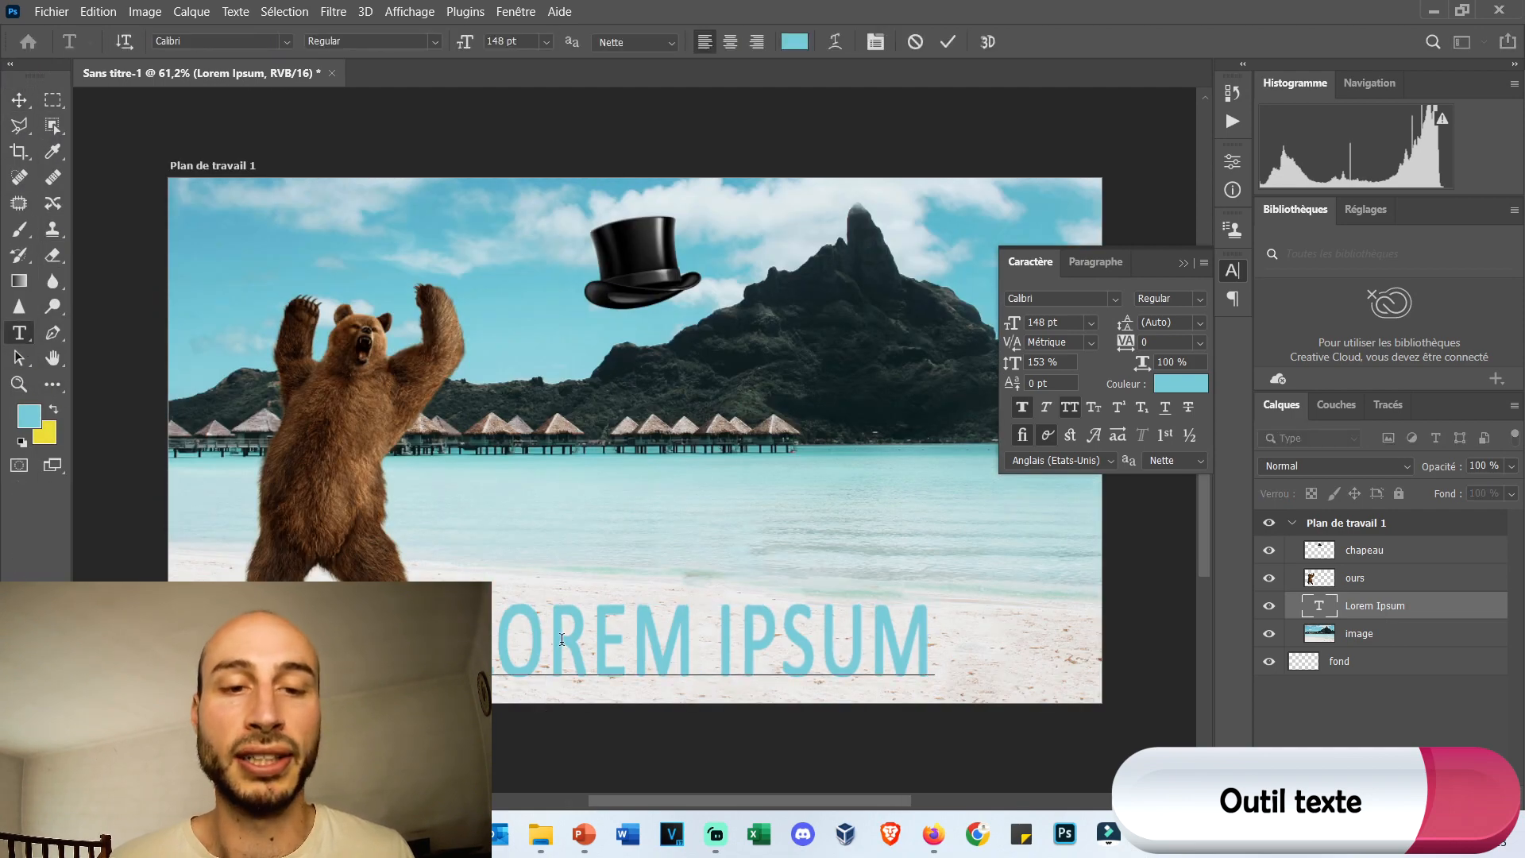
pyautogui.moveTo(461, 635); pyautogui.dragTo(951, 629)
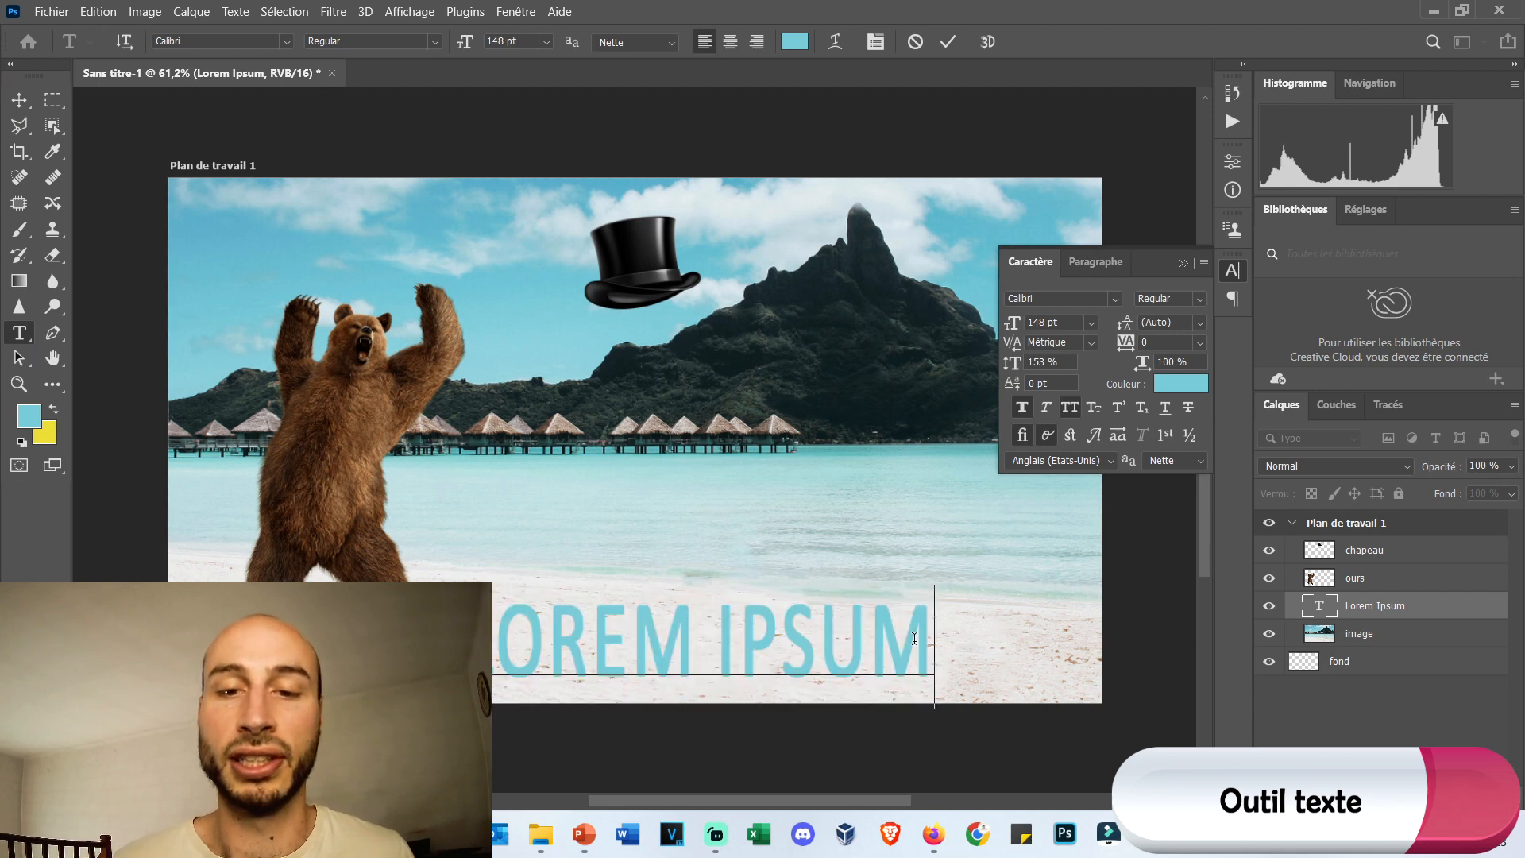
pyautogui.write('BIENVE')
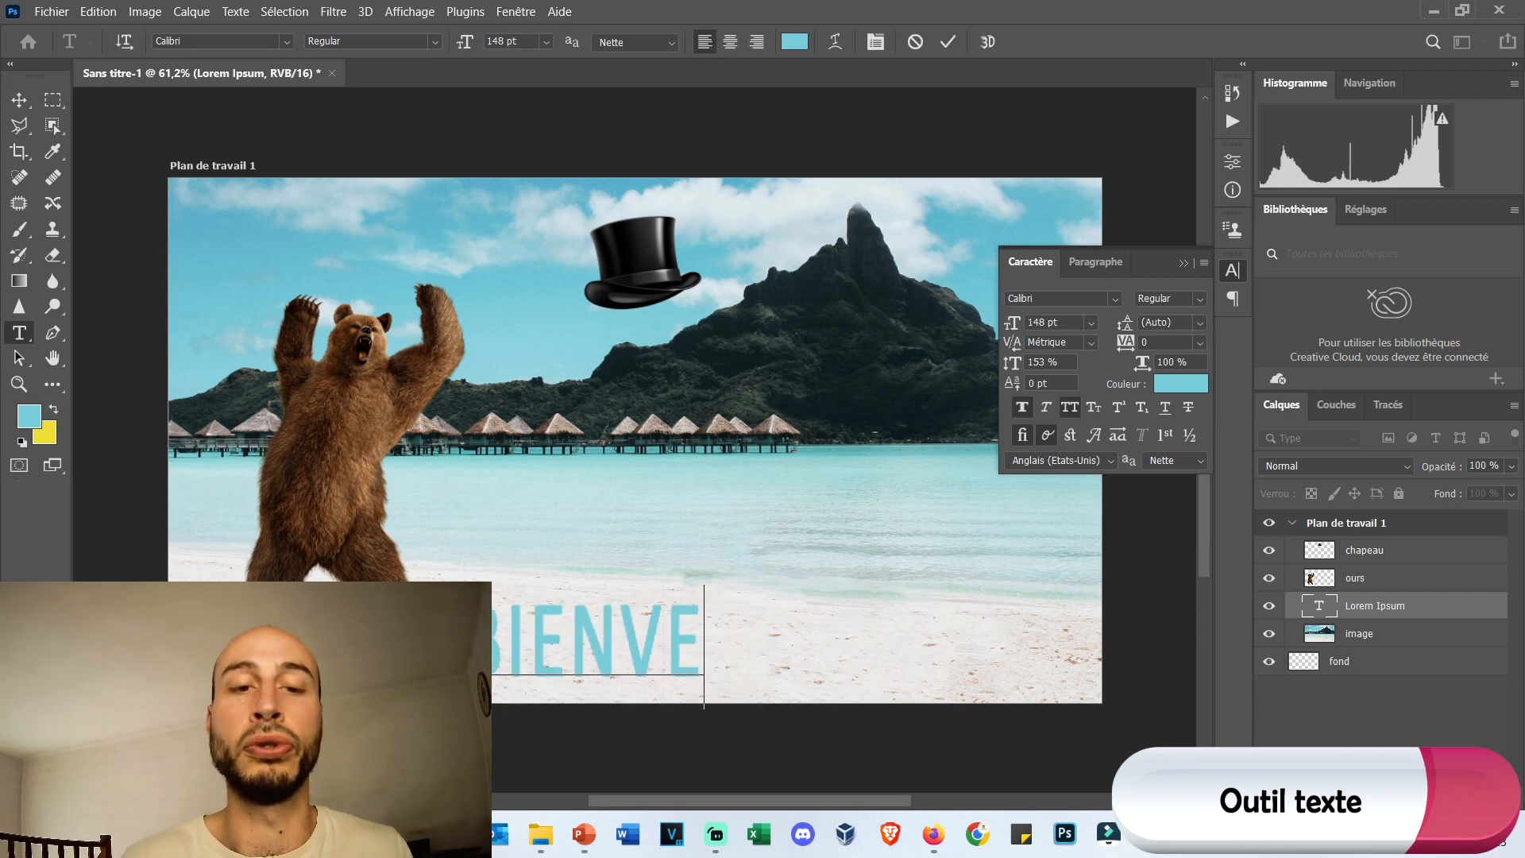
pyautogui.write('NUE DANS LA')
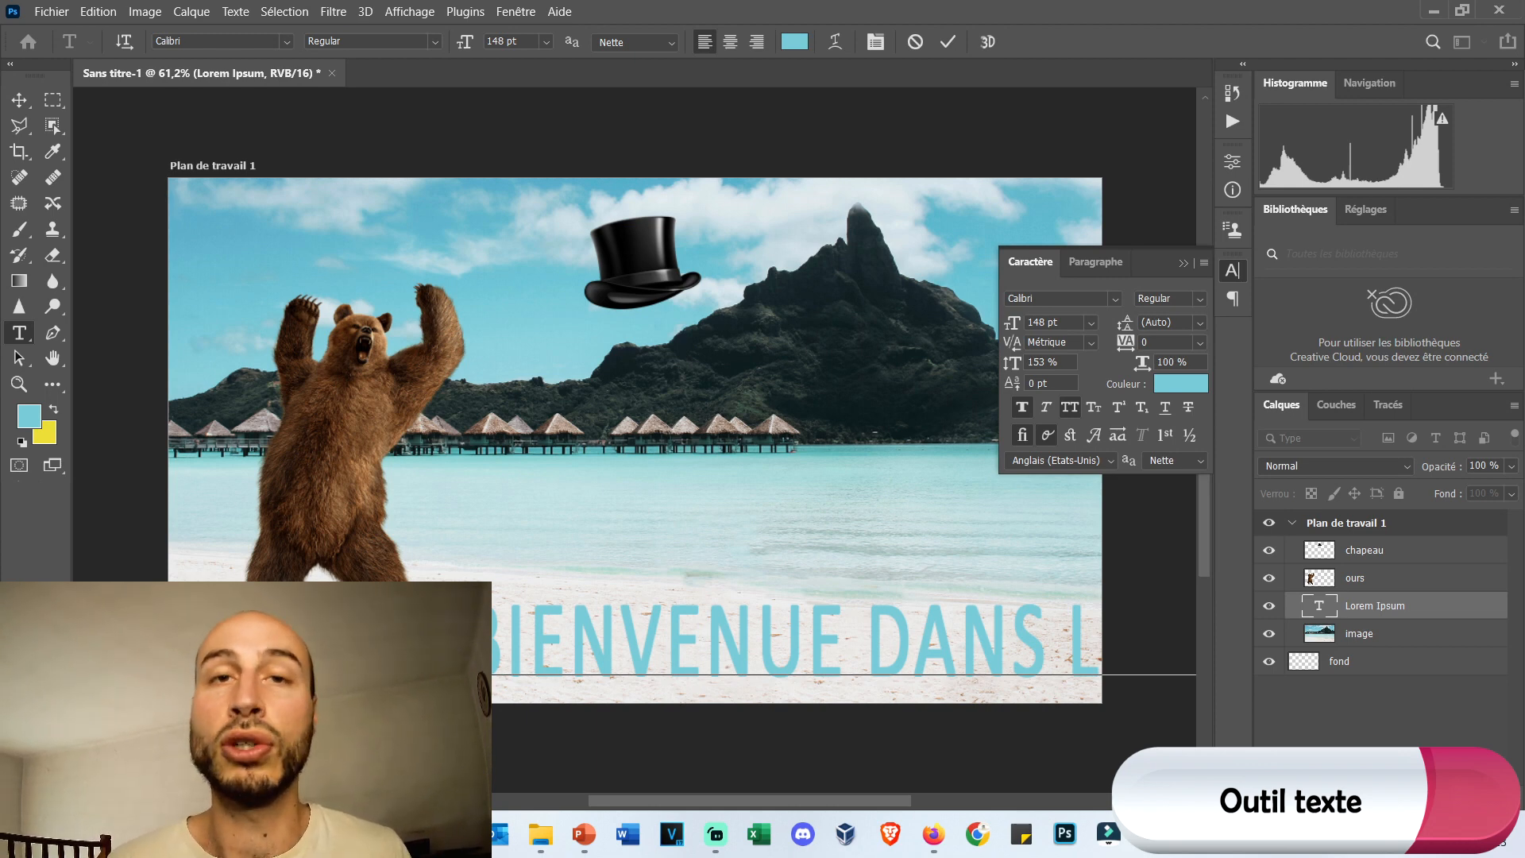
# Reduce the whole text line to 66 pt and position it on the sand along the artboard's lower edge.
pyautogui.hotkey('ctrl', 'a')
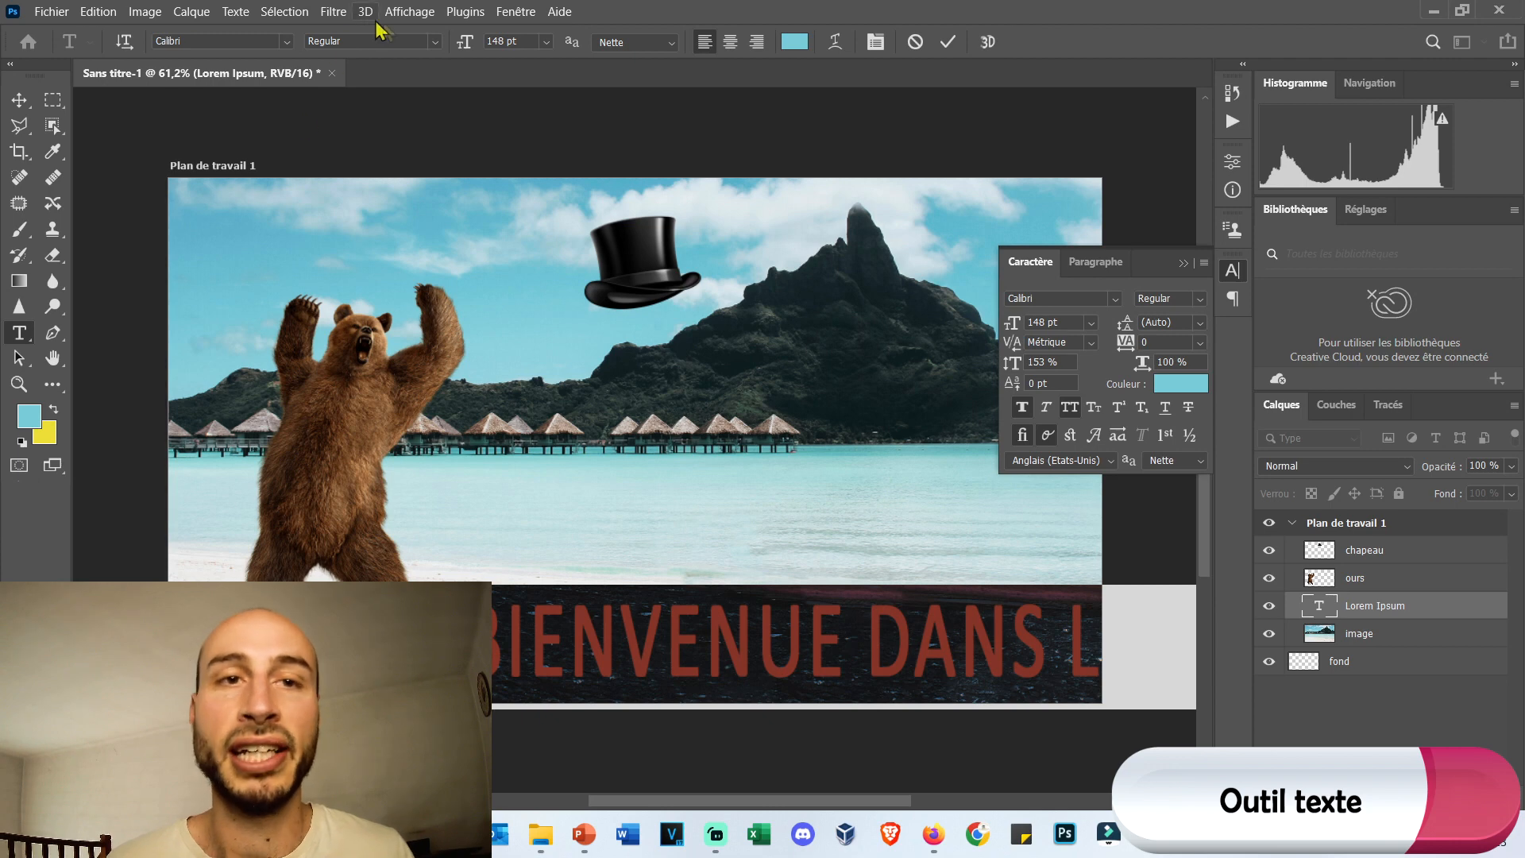
pyautogui.moveTo(464, 50); pyautogui.dragTo(425, 40)
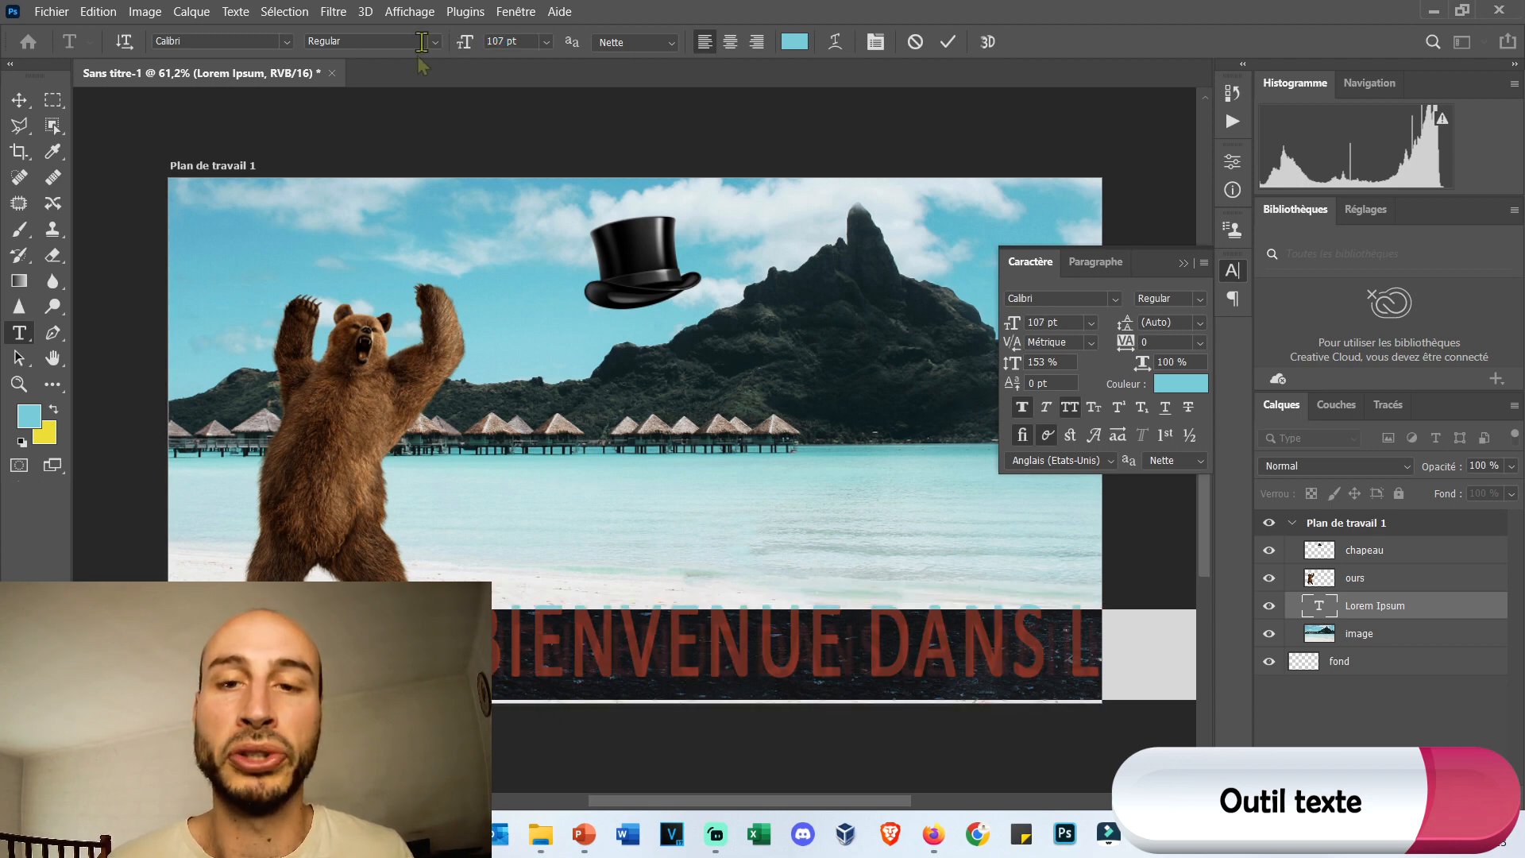
pyautogui.click(19, 99)
pyautogui.moveTo(596, 646); pyautogui.dragTo(313, 658)
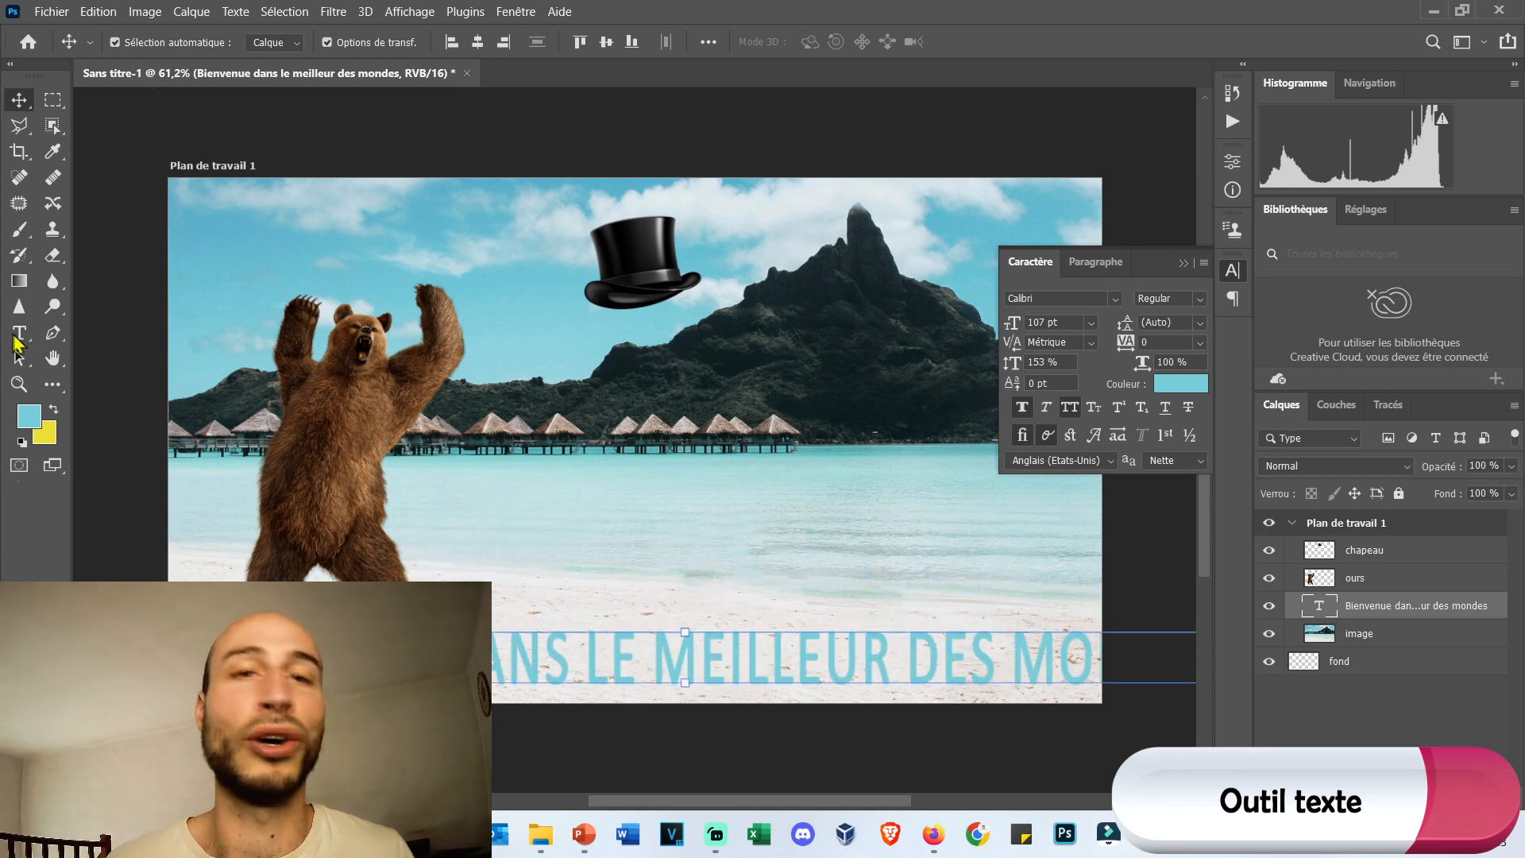
pyautogui.click(19, 332)
pyautogui.click(562, 645)
pyautogui.hotkey('ctrl', 'a')
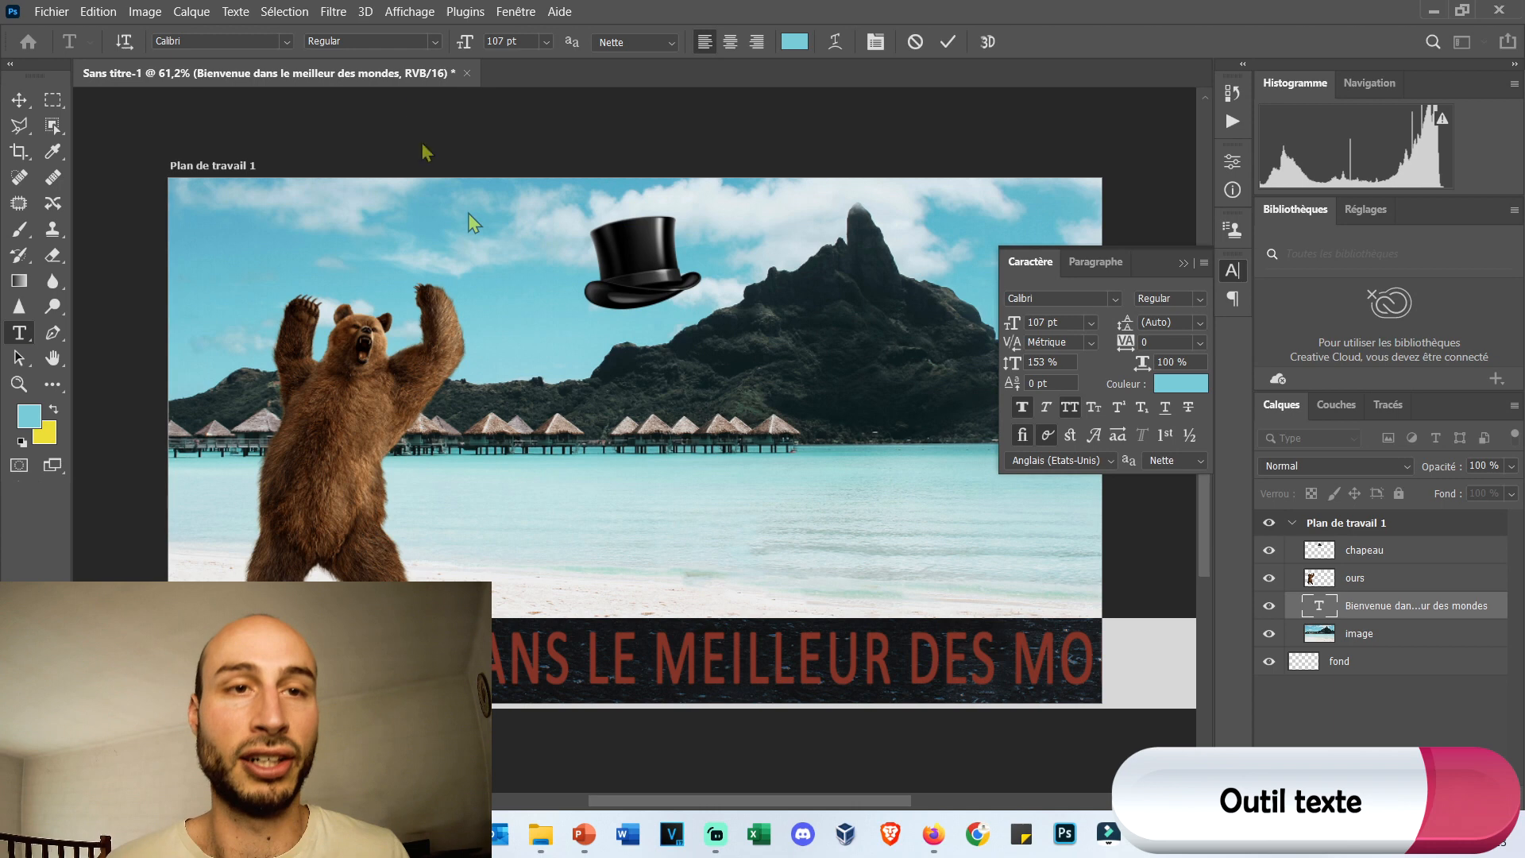
pyautogui.moveTo(469, 41); pyautogui.dragTo(429, 44)
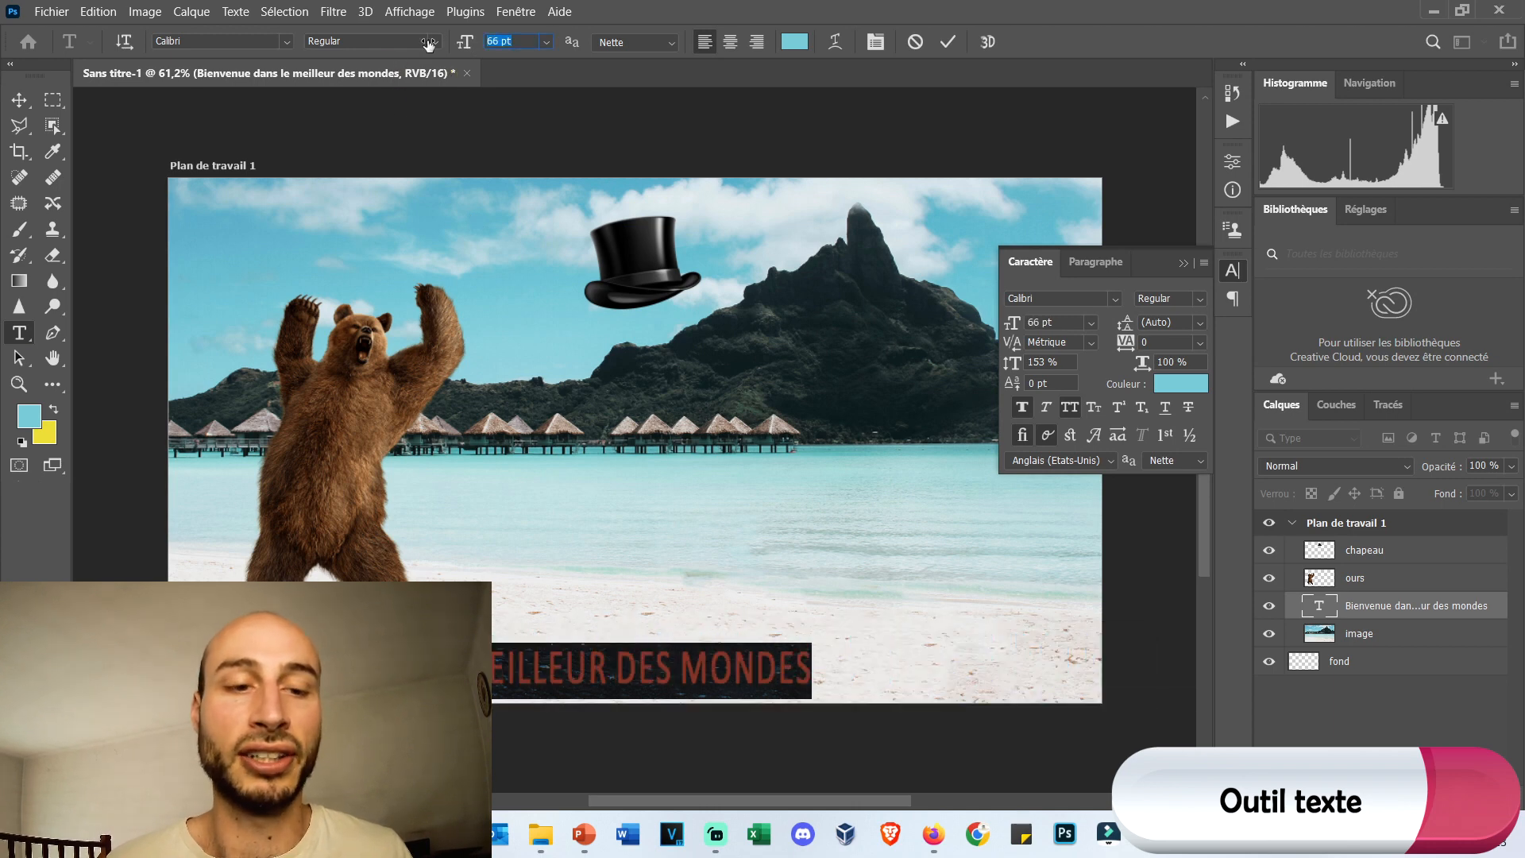
pyautogui.click(19, 100)
pyautogui.moveTo(547, 671); pyautogui.dragTo(768, 674)
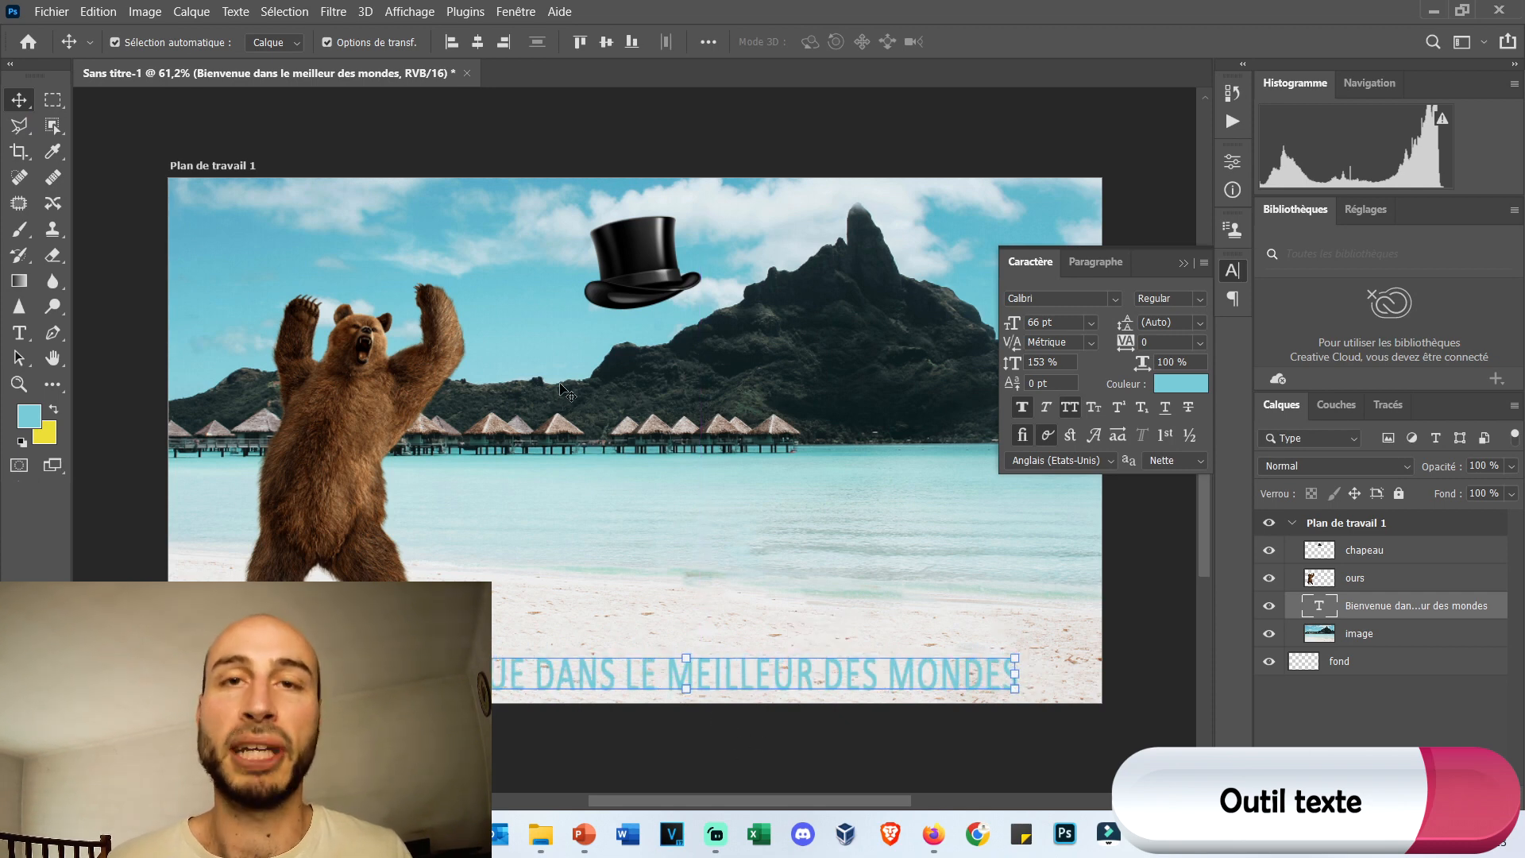
pyautogui.moveTo(731, 680)
pyautogui.mouseDown()
pyautogui.moveTo(713, 676)
pyautogui.moveTo(729, 662)
pyautogui.moveTo(723, 558)
pyautogui.moveTo(752, 550)
pyautogui.moveTo(741, 622)
pyautogui.moveTo(719, 630)
pyautogui.moveTo(727, 655)
pyautogui.moveTo(731, 457)
pyautogui.moveTo(669, 267)
pyautogui.moveTo(667, 387)
pyautogui.moveTo(635, 374)
pyautogui.moveTo(699, 316)
pyautogui.moveTo(717, 419)
pyautogui.moveTo(711, 666)
pyautogui.mouseUp()
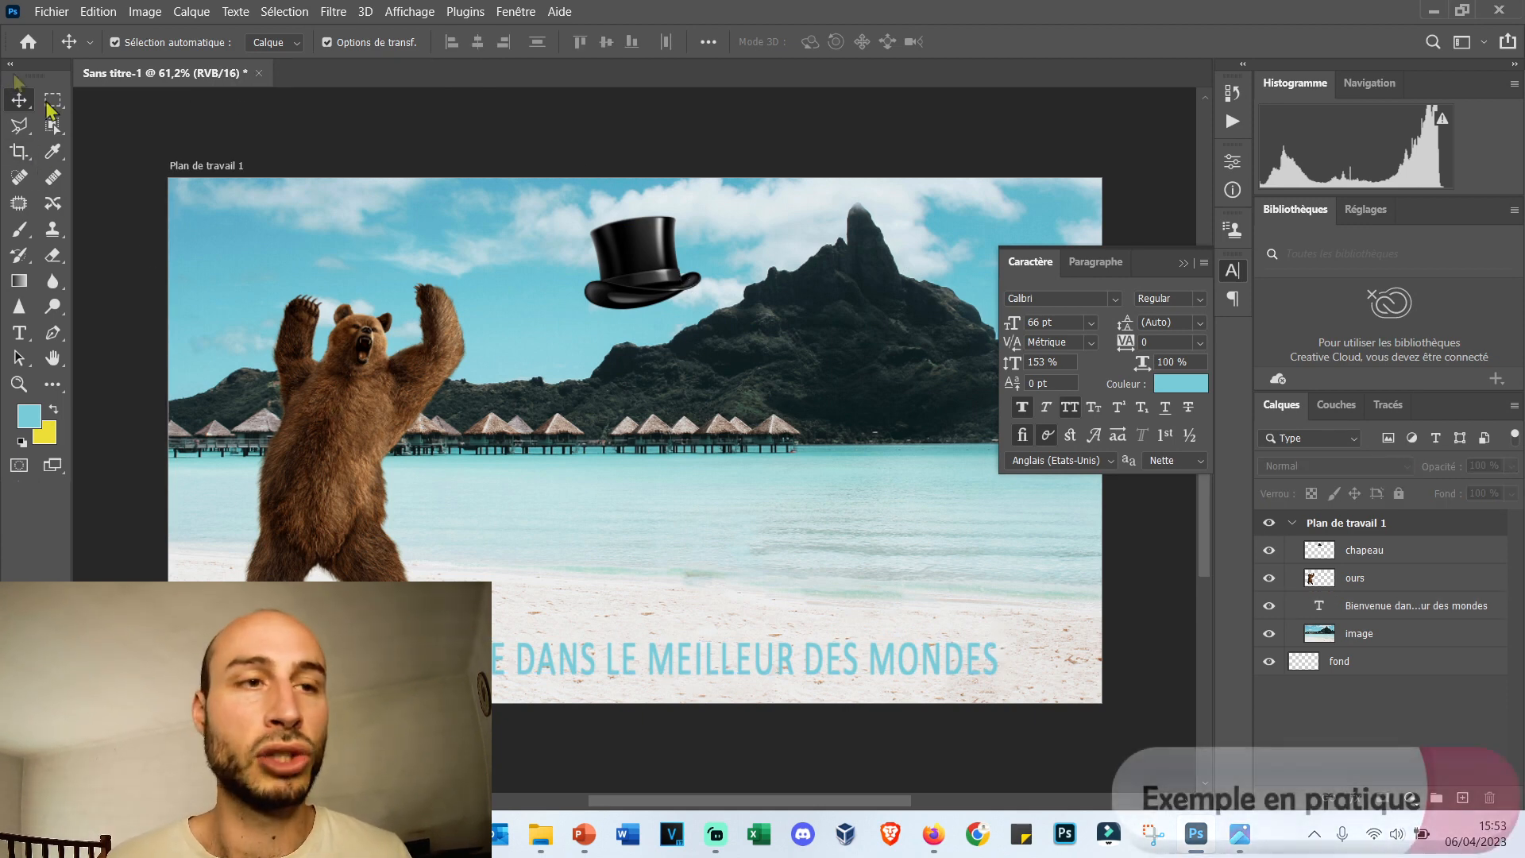
# Scale the bear down proportionally and place it in the water in front of the mountain's right side.
pyautogui.moveTo(338, 441); pyautogui.dragTo(696, 409)
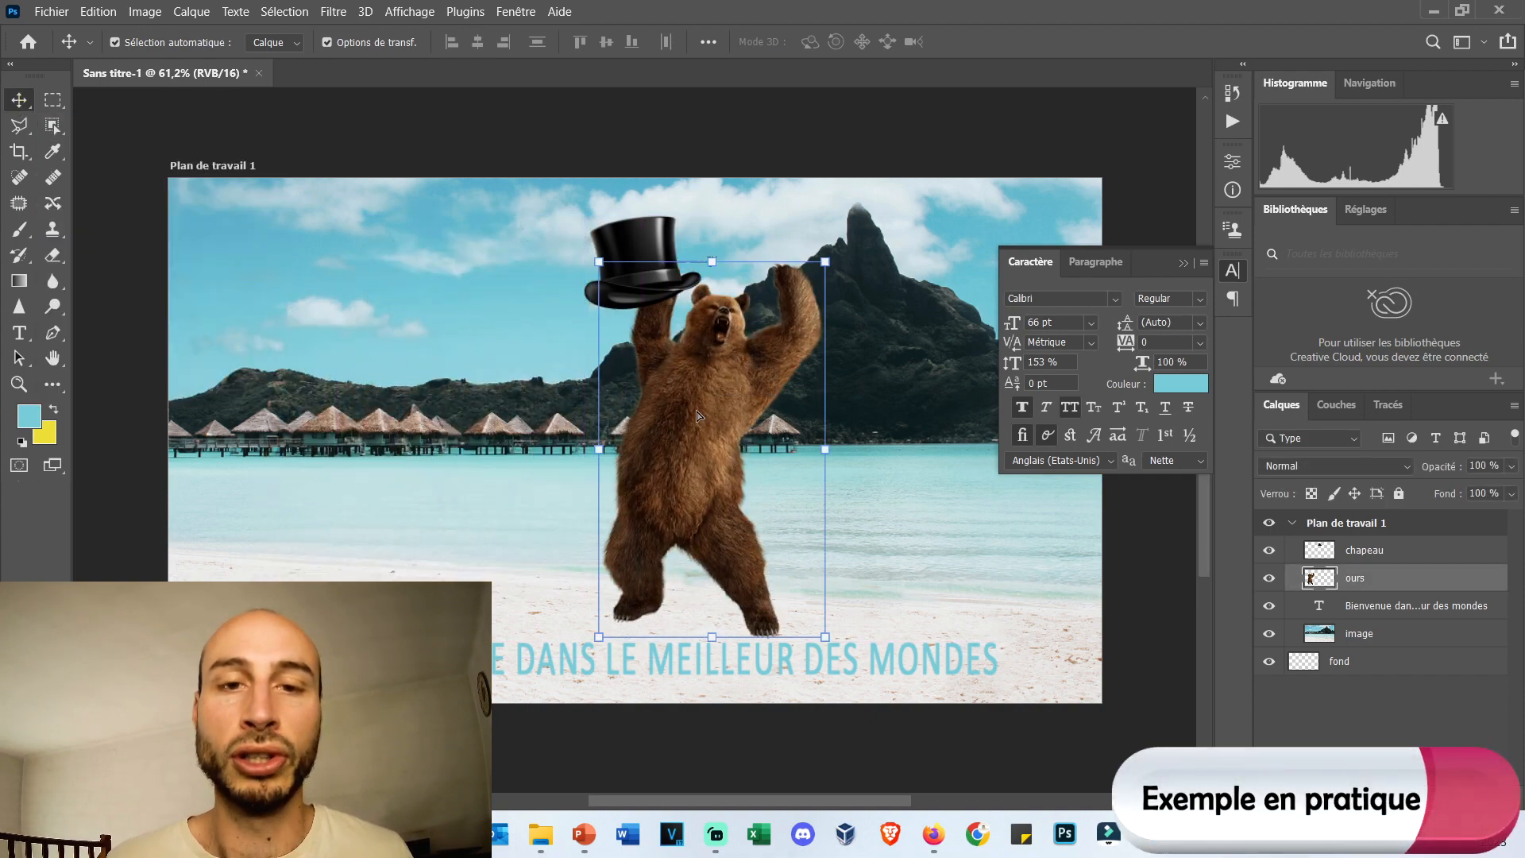
pyautogui.moveTo(599, 642); pyautogui.dragTo(632, 583)
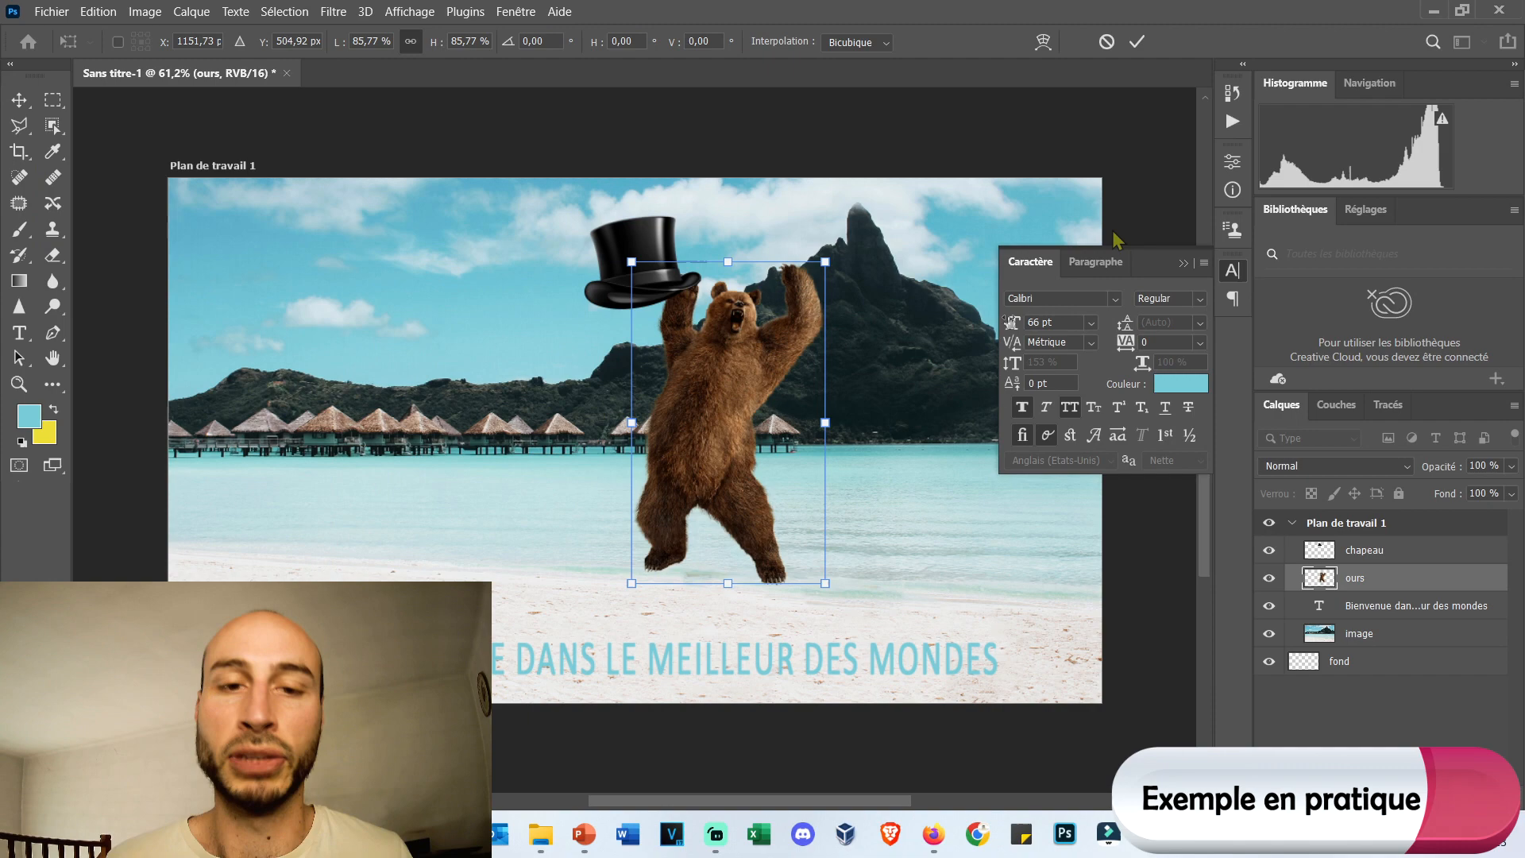
pyautogui.click(1185, 263)
pyautogui.moveTo(687, 435); pyautogui.dragTo(926, 434)
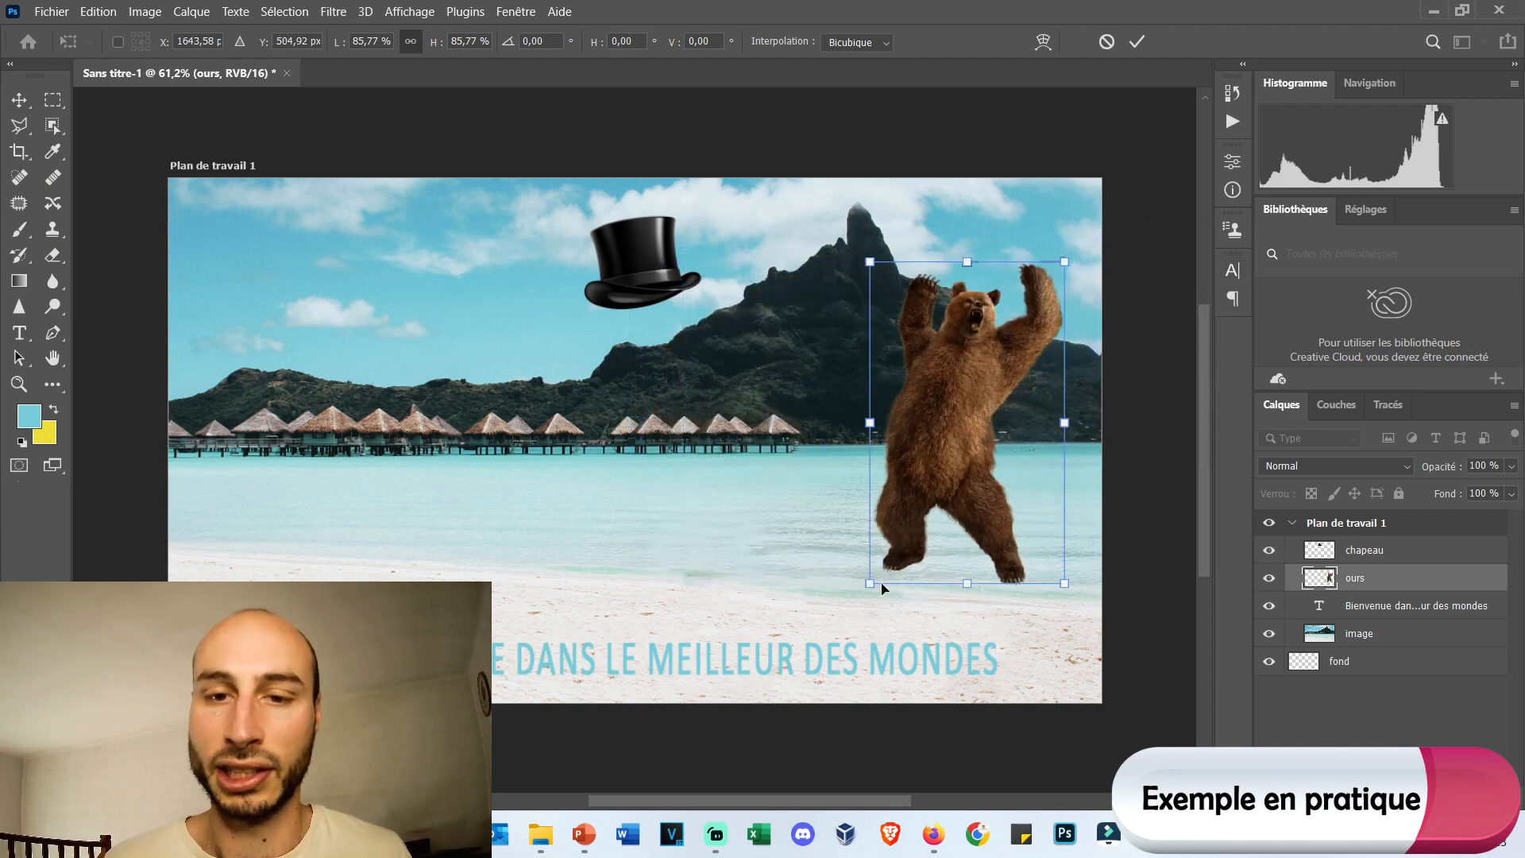
pyautogui.moveTo(873, 585); pyautogui.dragTo(939, 467)
pyautogui.moveTo(972, 355); pyautogui.dragTo(880, 491)
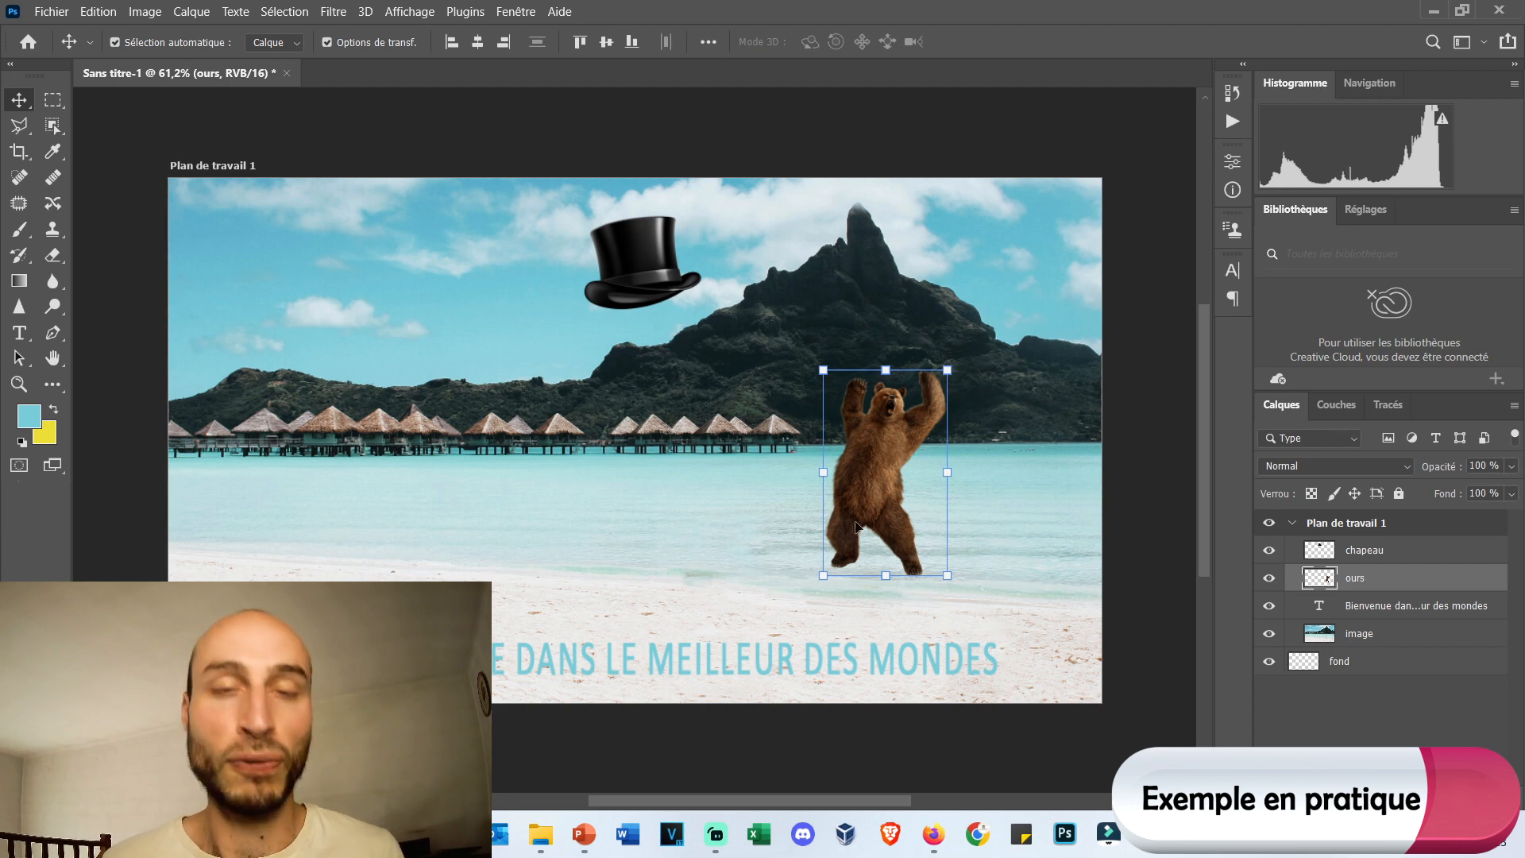
# Duplicate the small bear twice to its left, and delete the leftmost copy.
pyautogui.moveTo(885, 485); pyautogui.dragTo(621, 497)
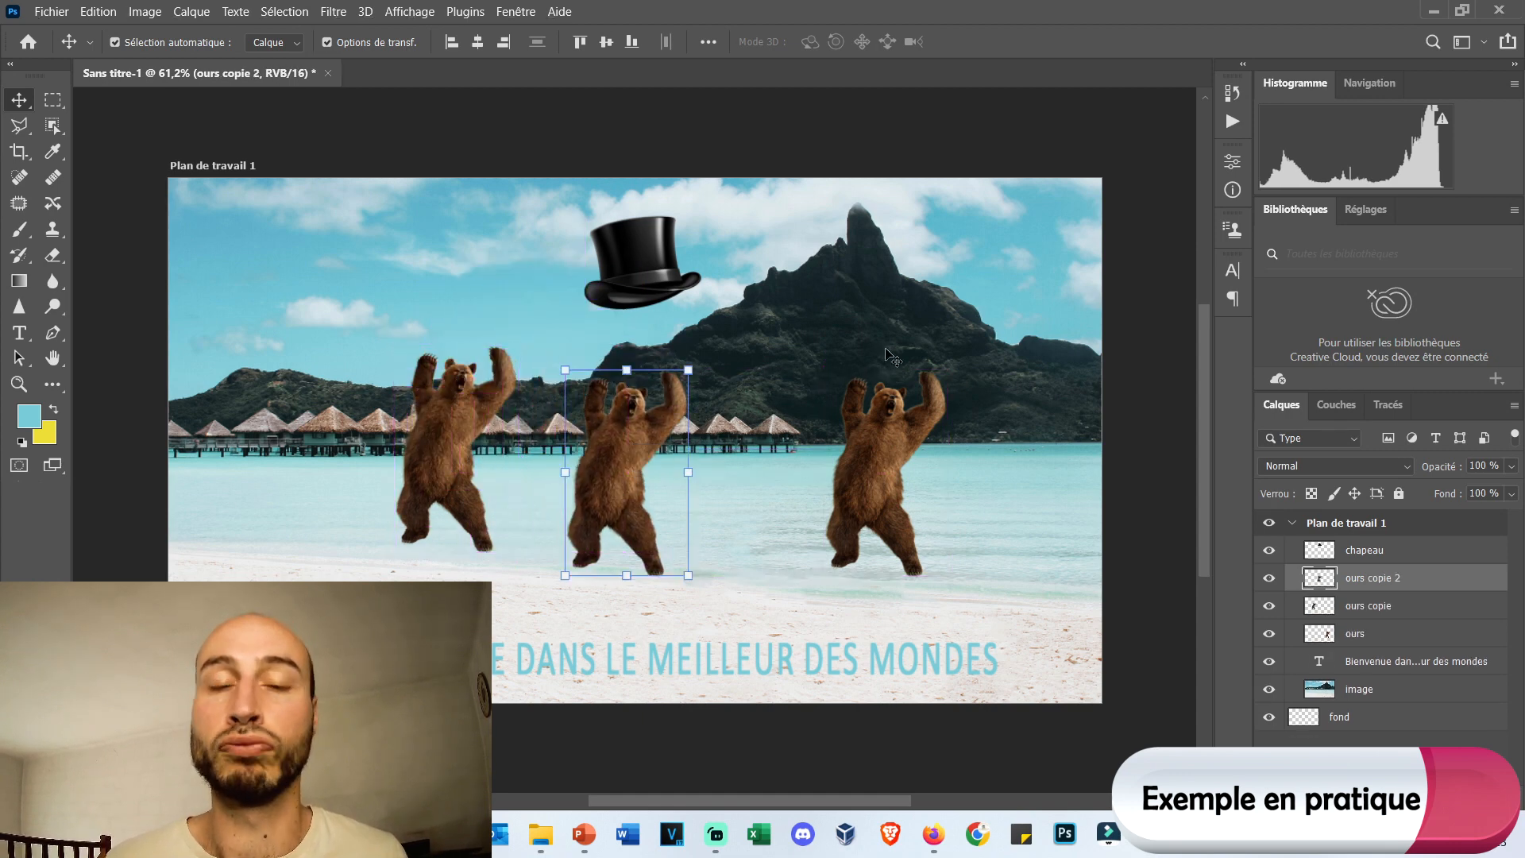
pyautogui.click(895, 452)
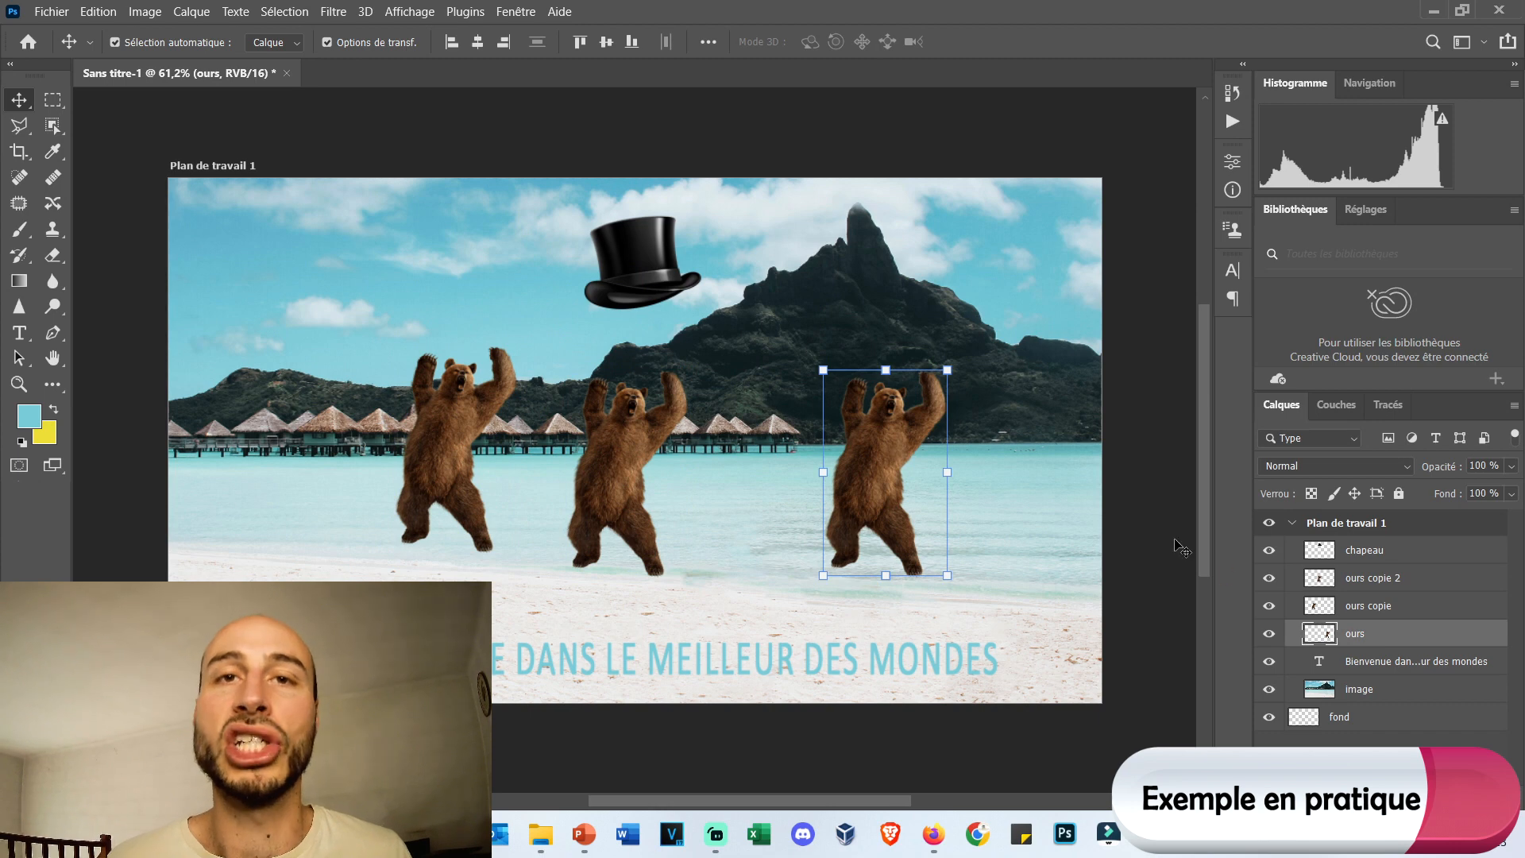
pyautogui.click(443, 436)
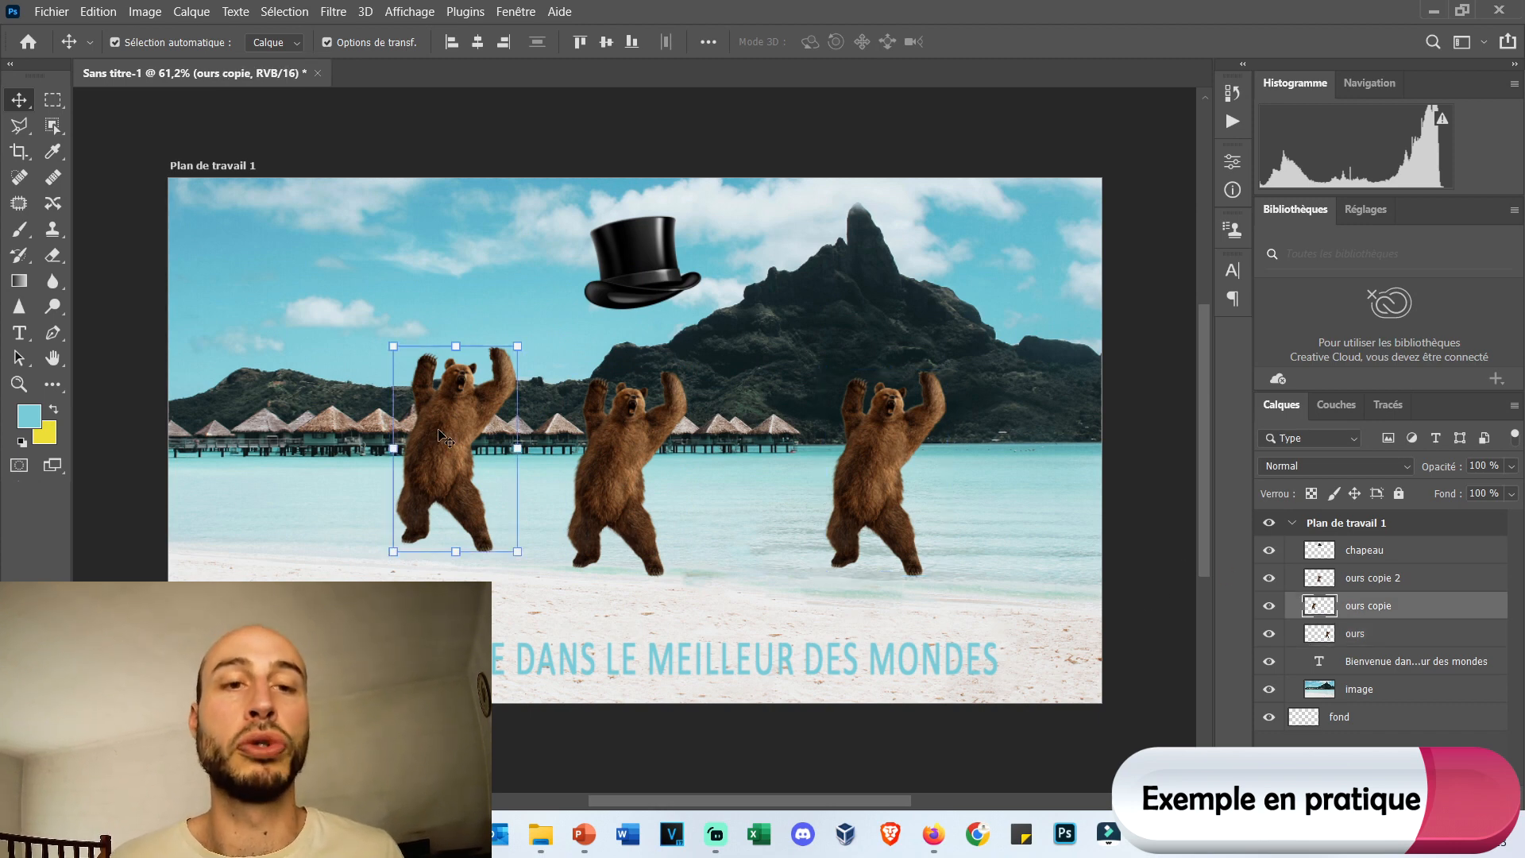
pyautogui.press('Delete')
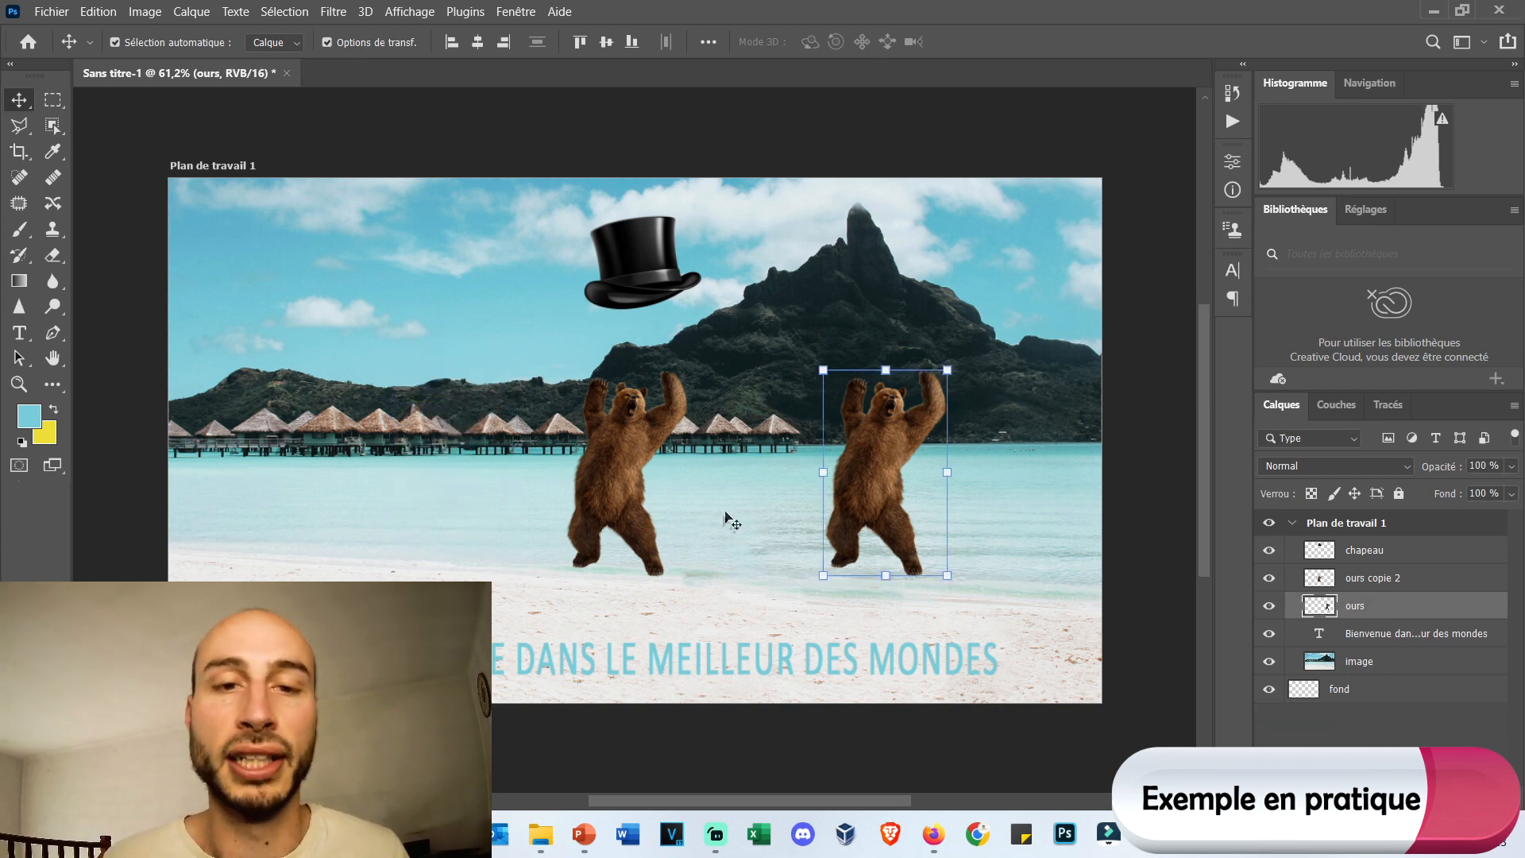
# Move the remaining bear copy in front of the stilt huts on the left side of the image.
pyautogui.moveTo(627, 460); pyautogui.dragTo(357, 447)
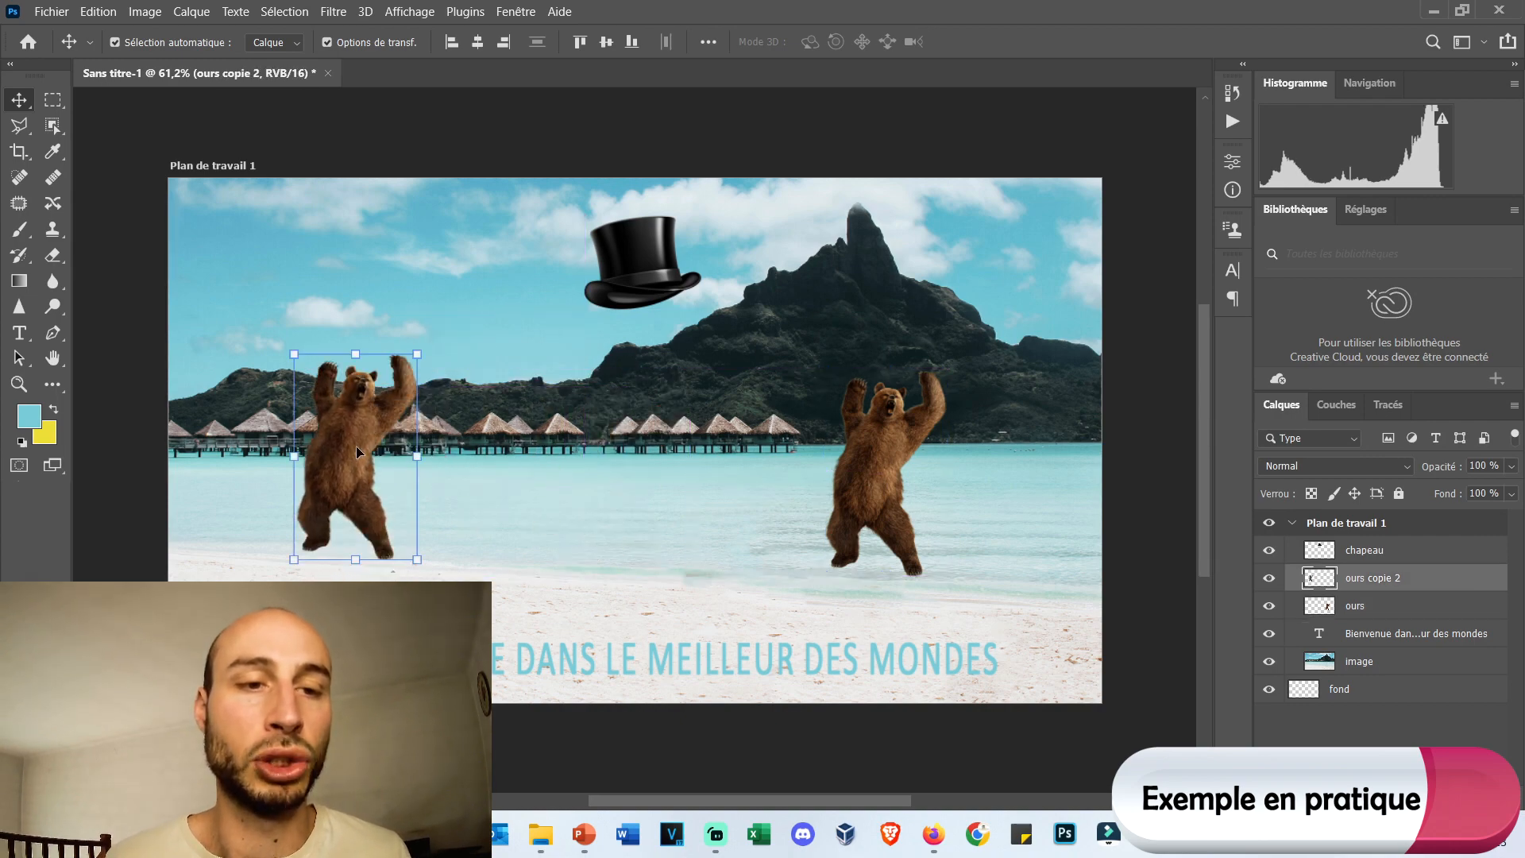
pyautogui.scroll(4, 356, 446)
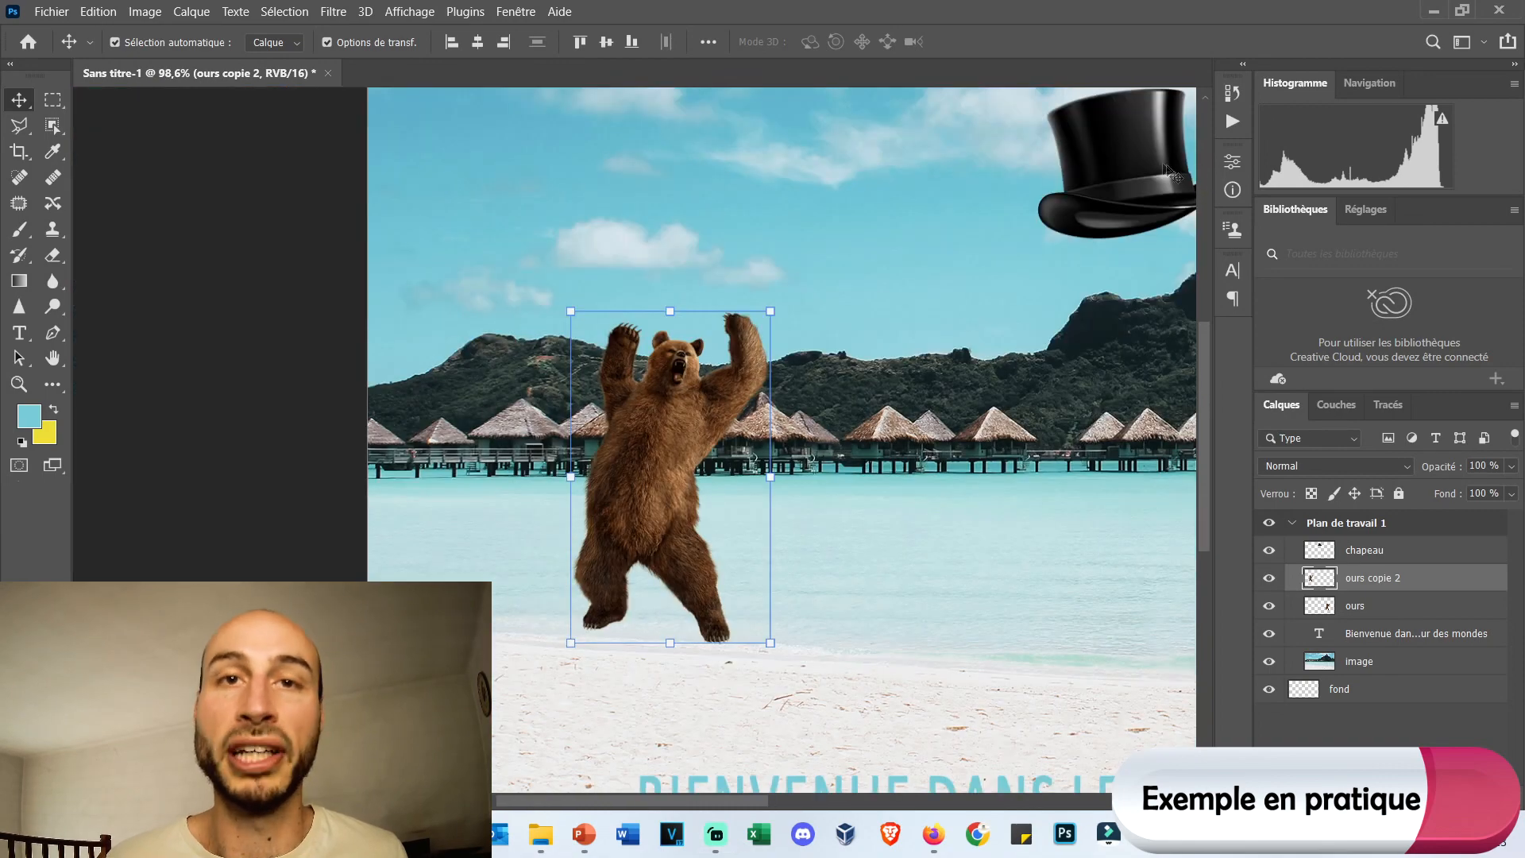
# Move the top hat from the sky onto the left bear, covering its head.
pyautogui.moveTo(1156, 170); pyautogui.dragTo(683, 283)
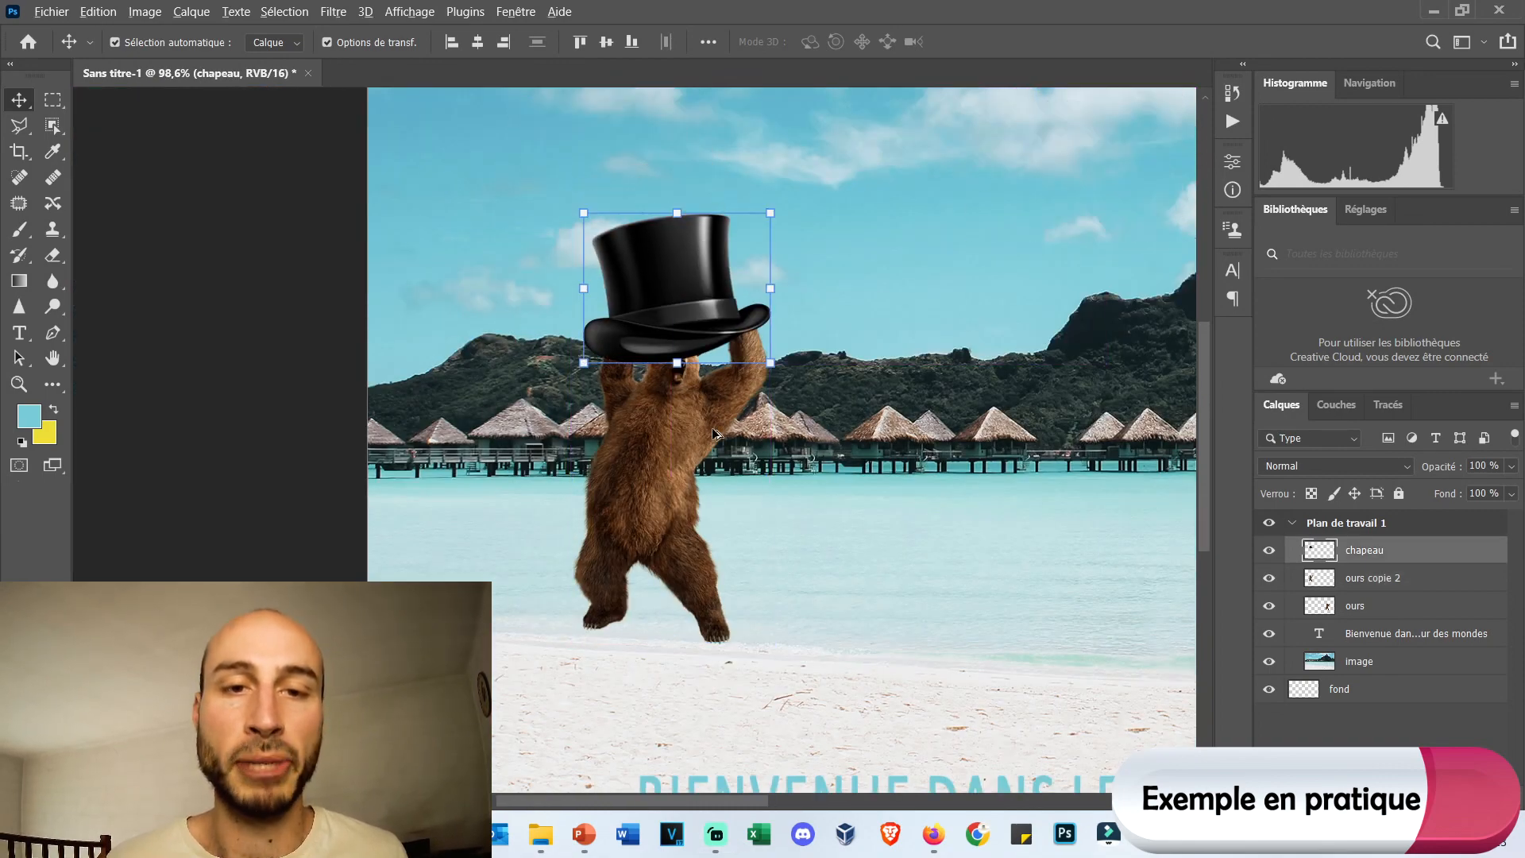
pyautogui.scroll(3, 710, 433)
pyautogui.scroll(2, 708, 428)
pyautogui.moveTo(667, 178); pyautogui.dragTo(690, 250)
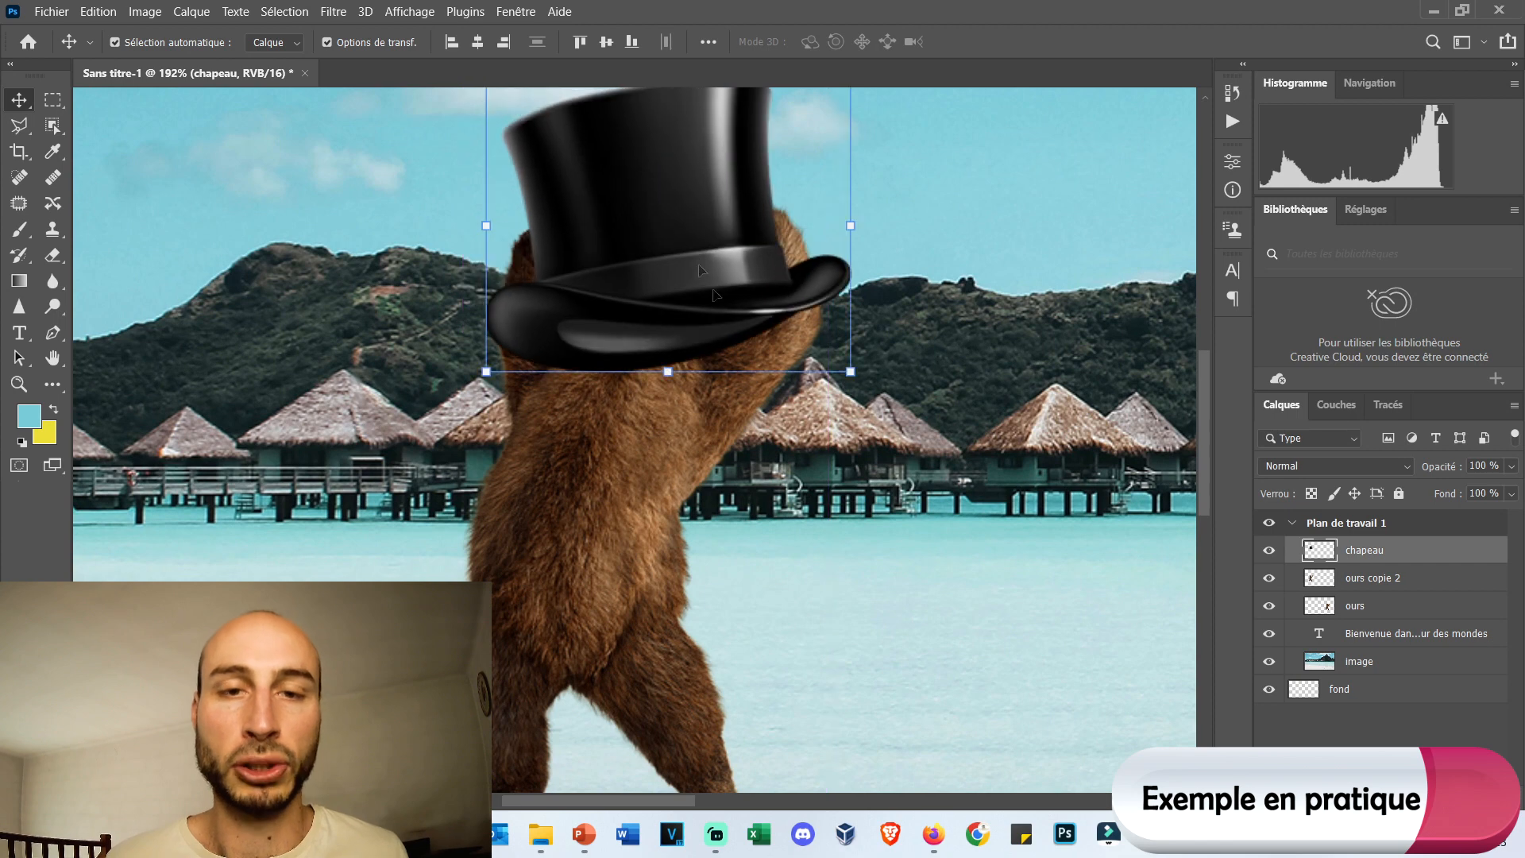
# Scale the hat proportionally to about 35.75% and rotate it about 14.5° clockwise so it sits on the left bear's head.
pyautogui.moveTo(853, 374); pyautogui.dragTo(665, 257)
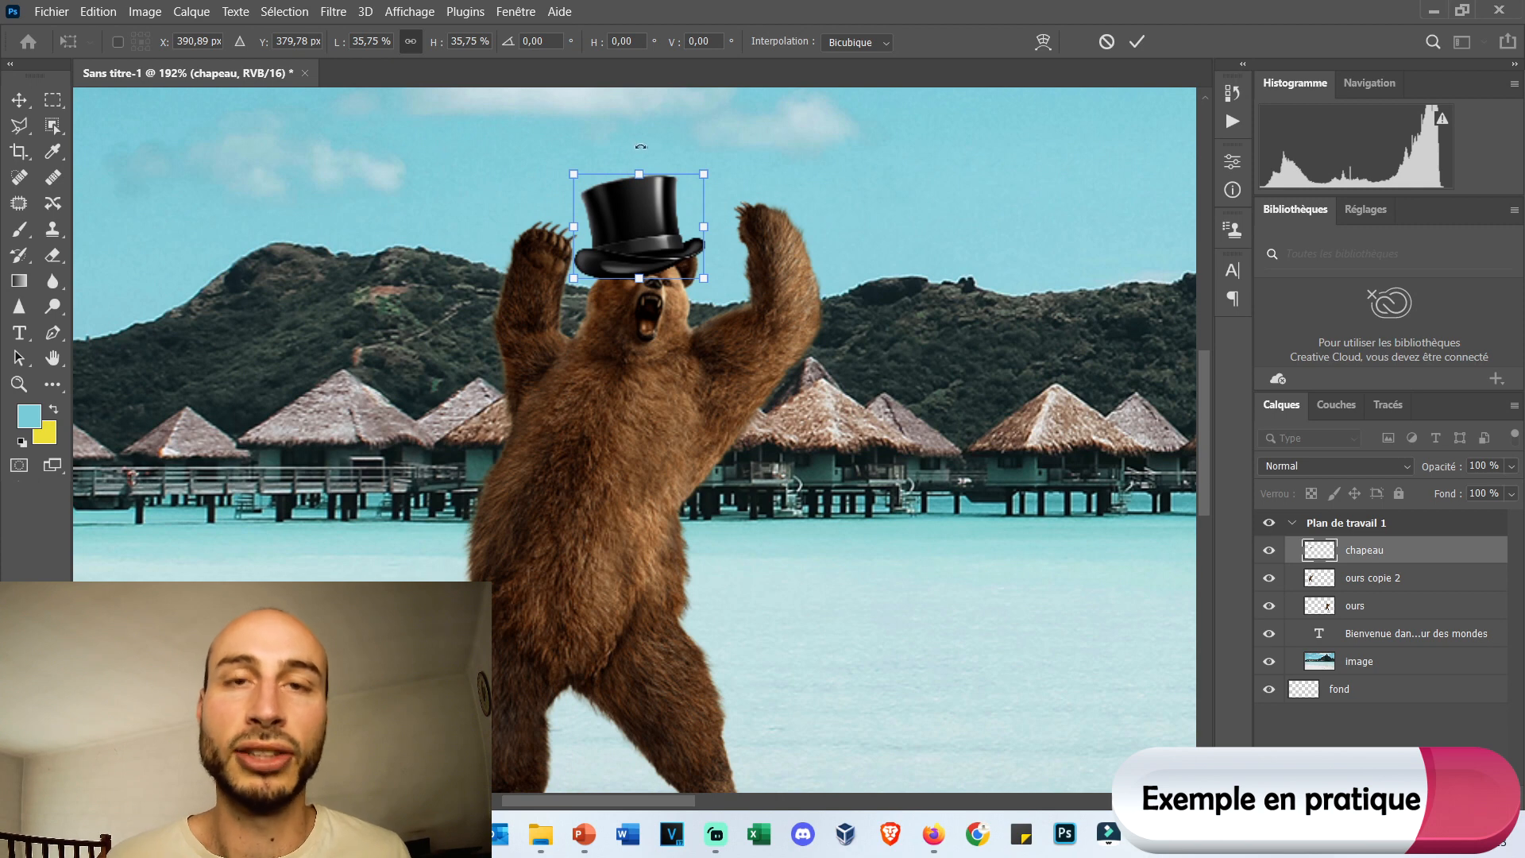
pyautogui.moveTo(635, 144); pyautogui.dragTo(651, 144)
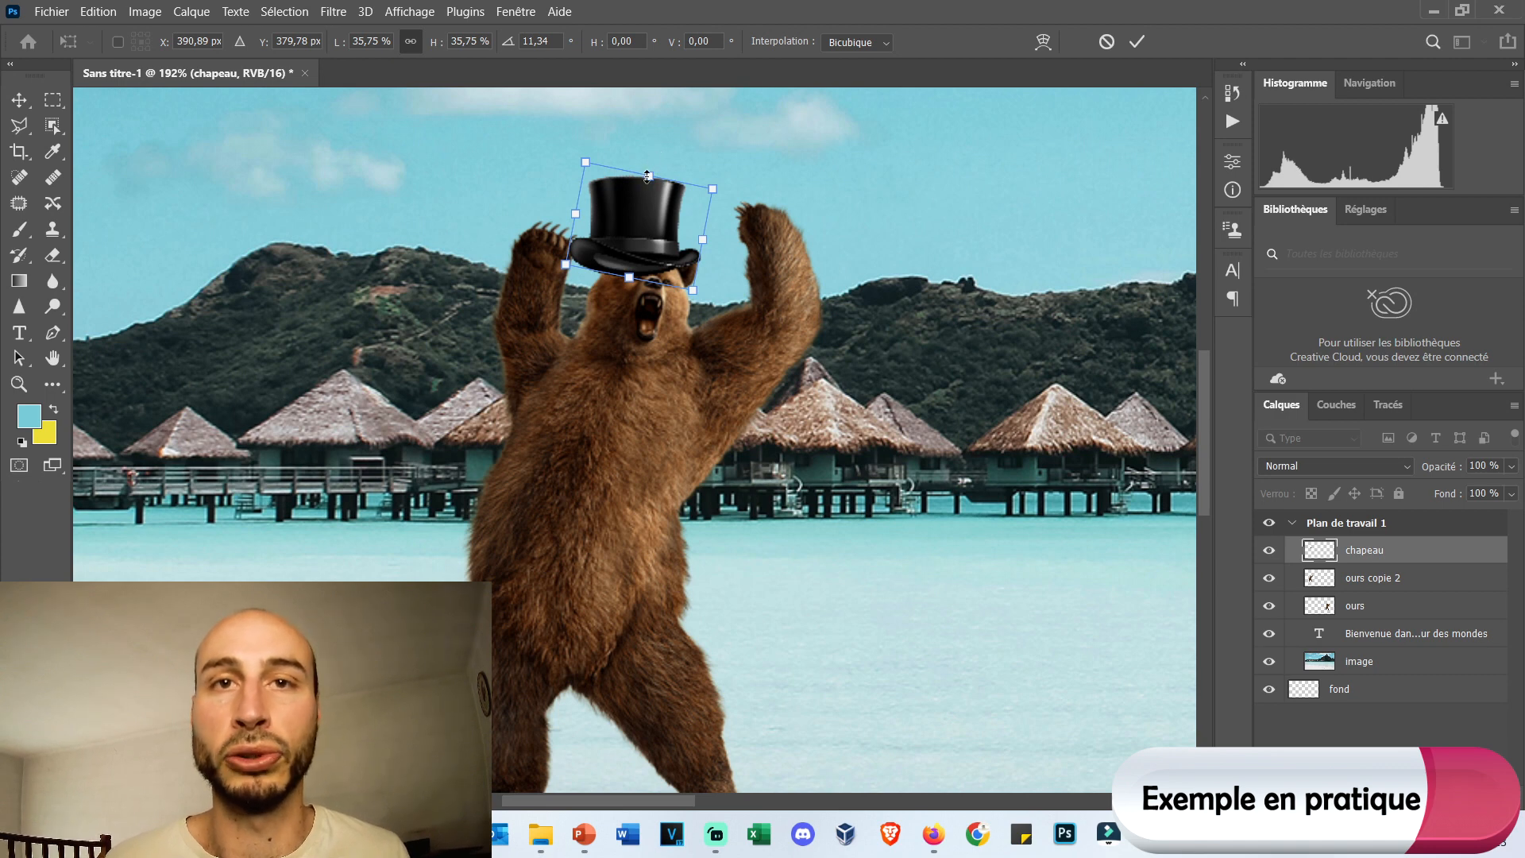
pyautogui.moveTo(658, 141); pyautogui.dragTo(655, 140)
pyautogui.moveTo(622, 229); pyautogui.dragTo(666, 231)
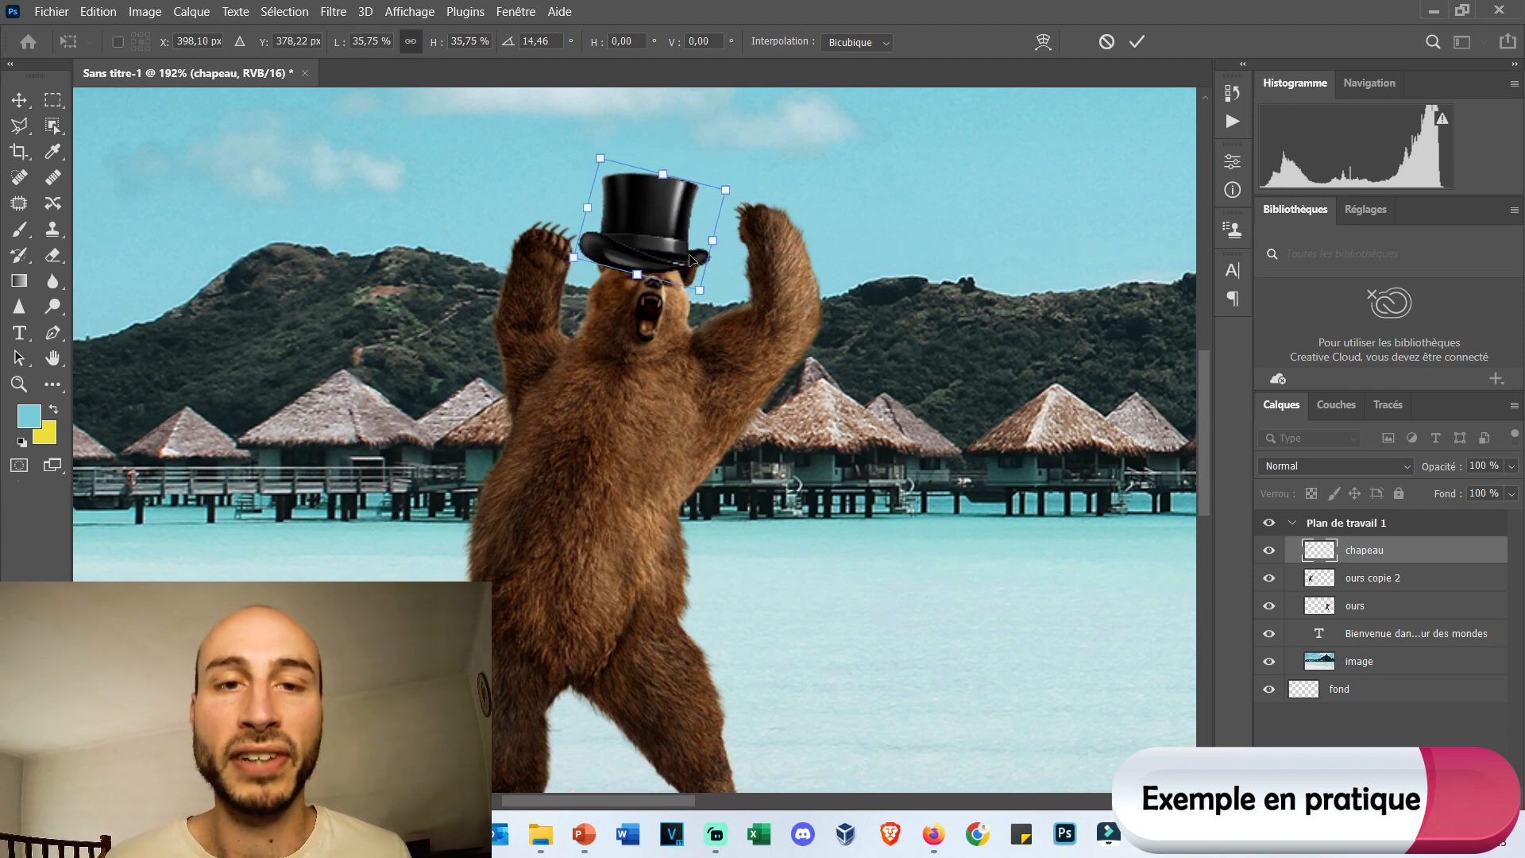
# Lower the chapeau layer's opacity to 65% to see the bear's ears and forehead through the hat.
pyautogui.click(1512, 466)
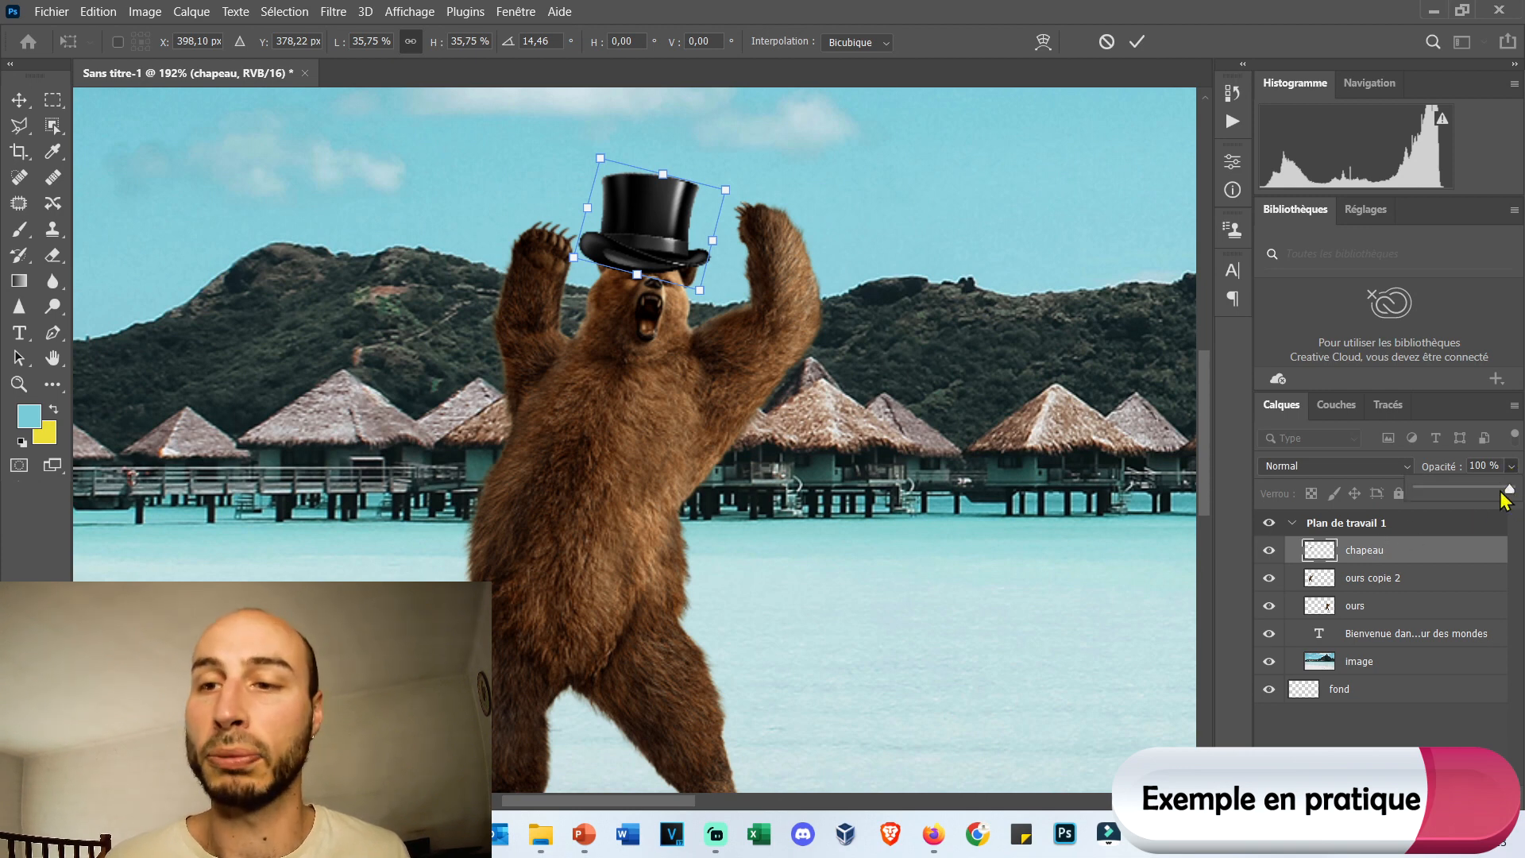
pyautogui.moveTo(1512, 488); pyautogui.dragTo(1455, 487)
pyautogui.scroll(5, 655, 280)
pyautogui.scroll(2, 656, 280)
pyautogui.scroll(3, 655, 279)
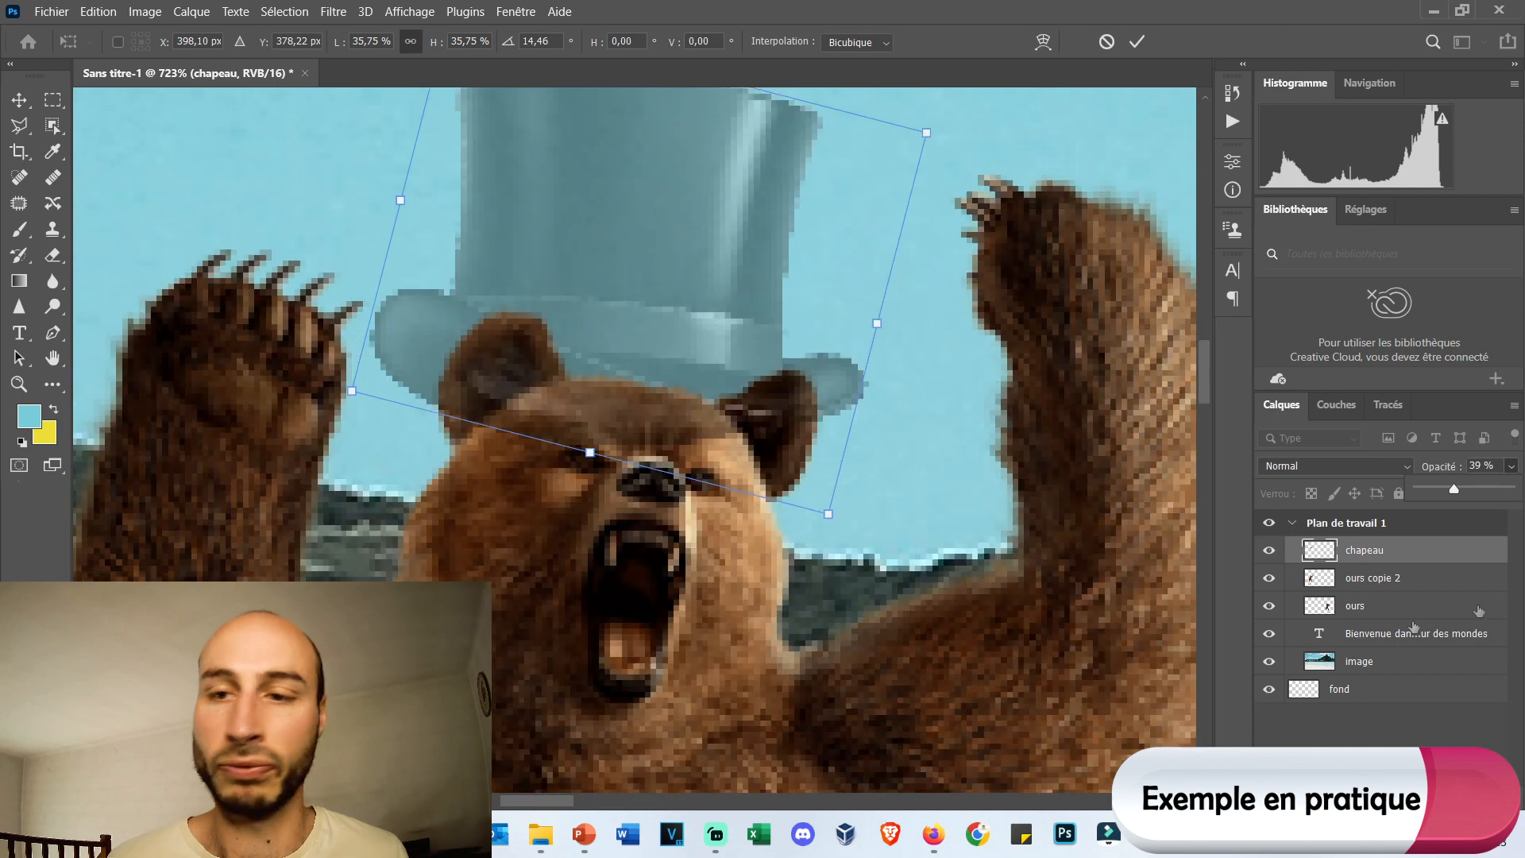
pyautogui.moveTo(1453, 489); pyautogui.dragTo(1477, 488)
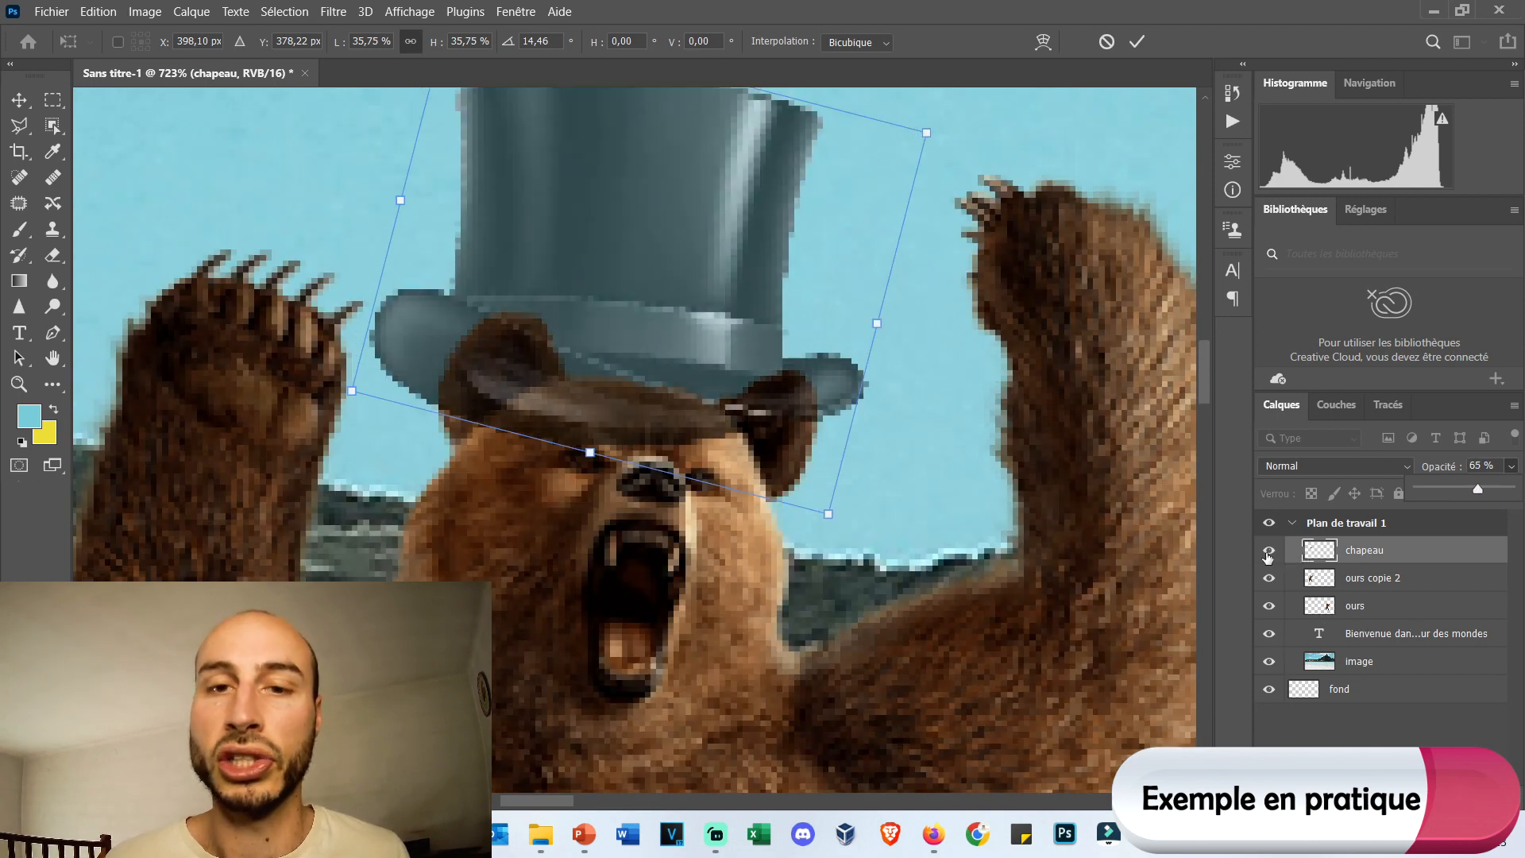
# Toggle the chapeau layer's visibility off and on, and restore its opacity to 100%.
pyautogui.click(1268, 553)
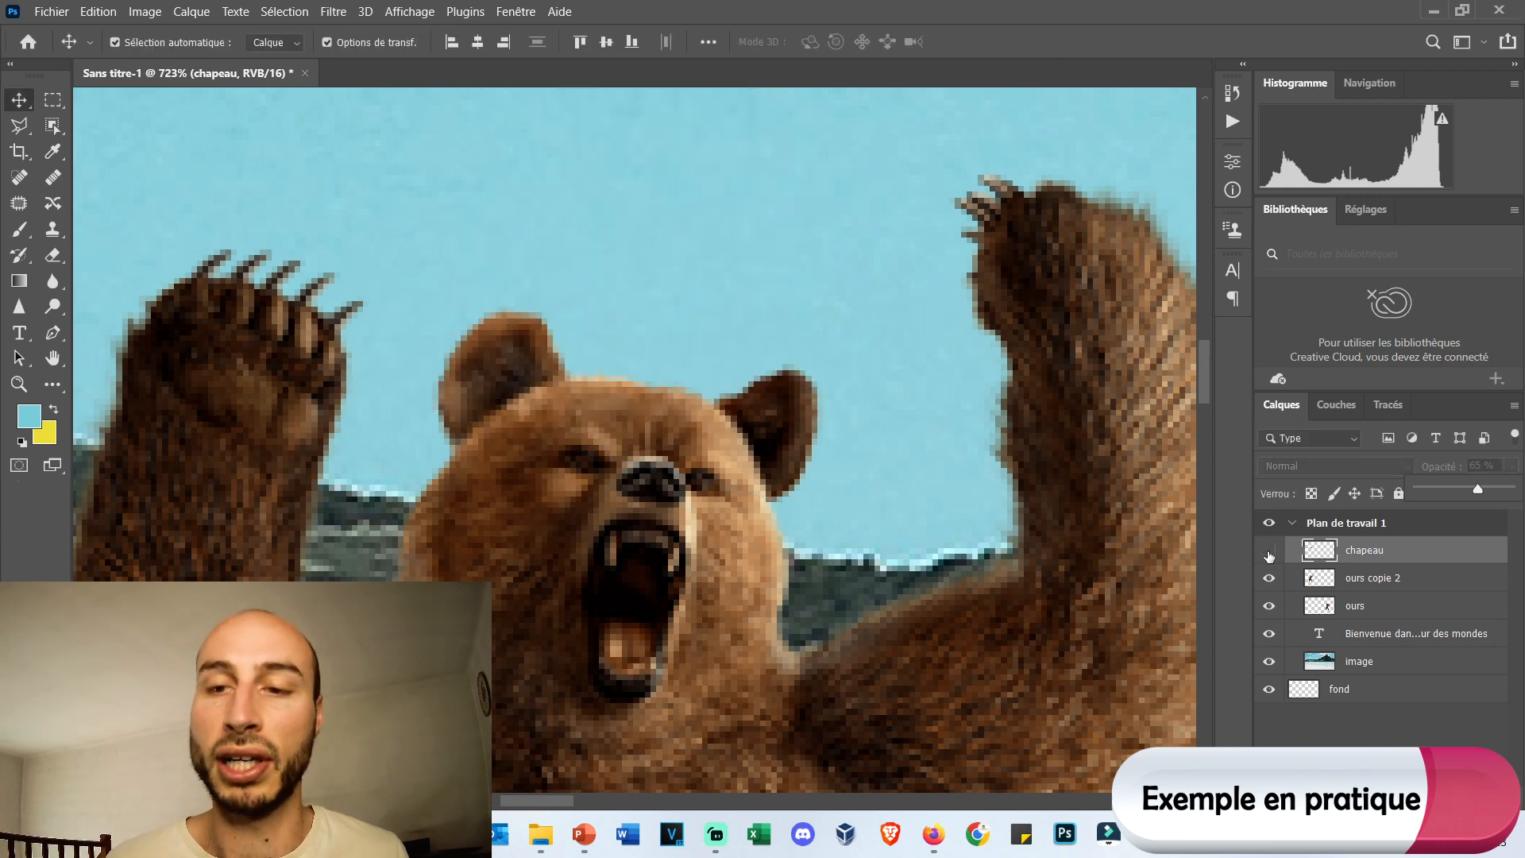
pyautogui.click(1269, 554)
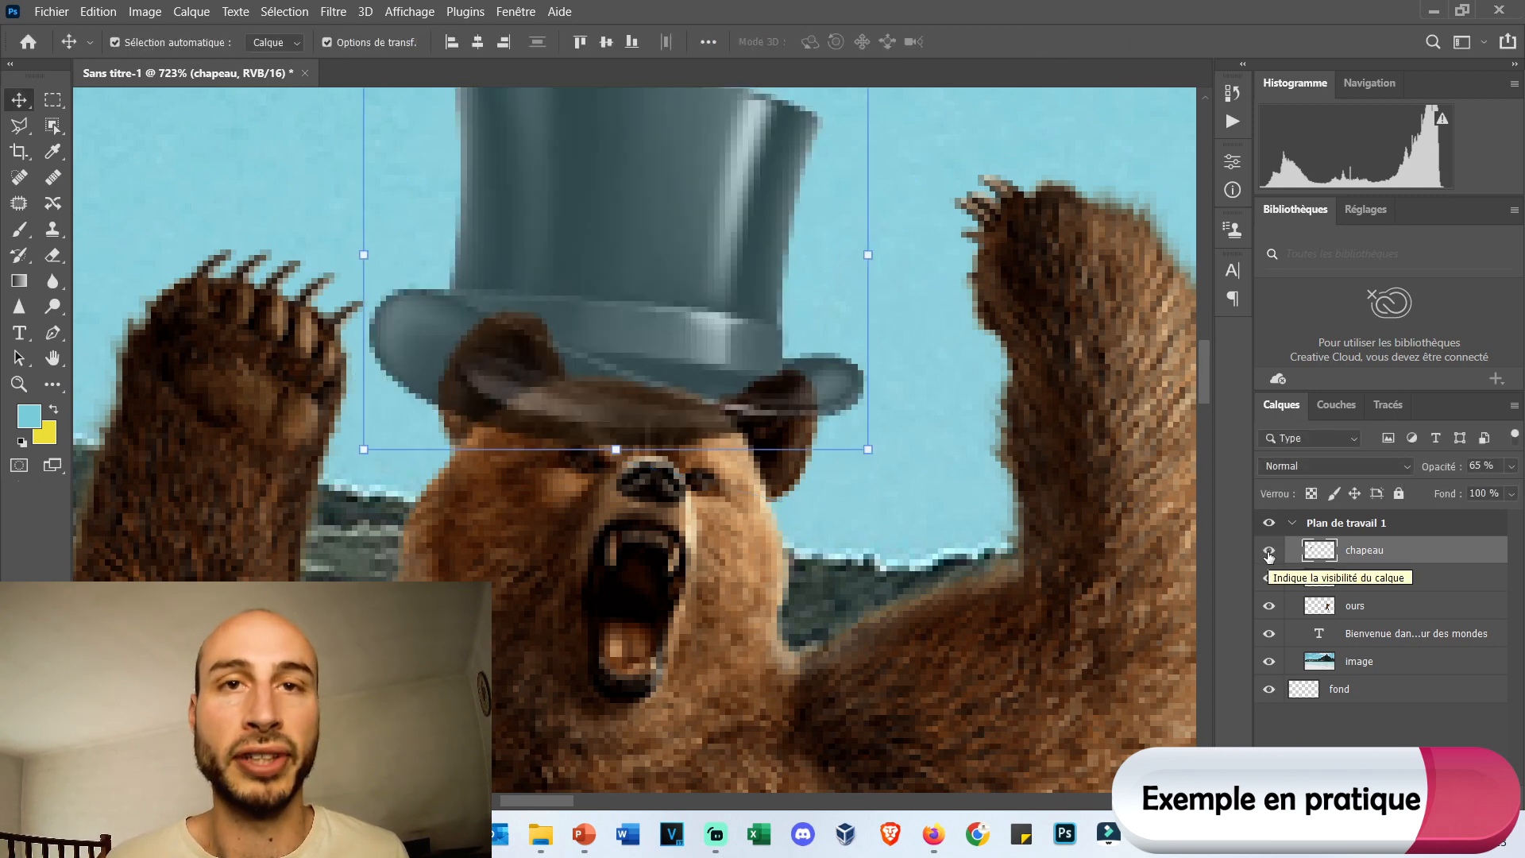
pyautogui.click(1510, 466)
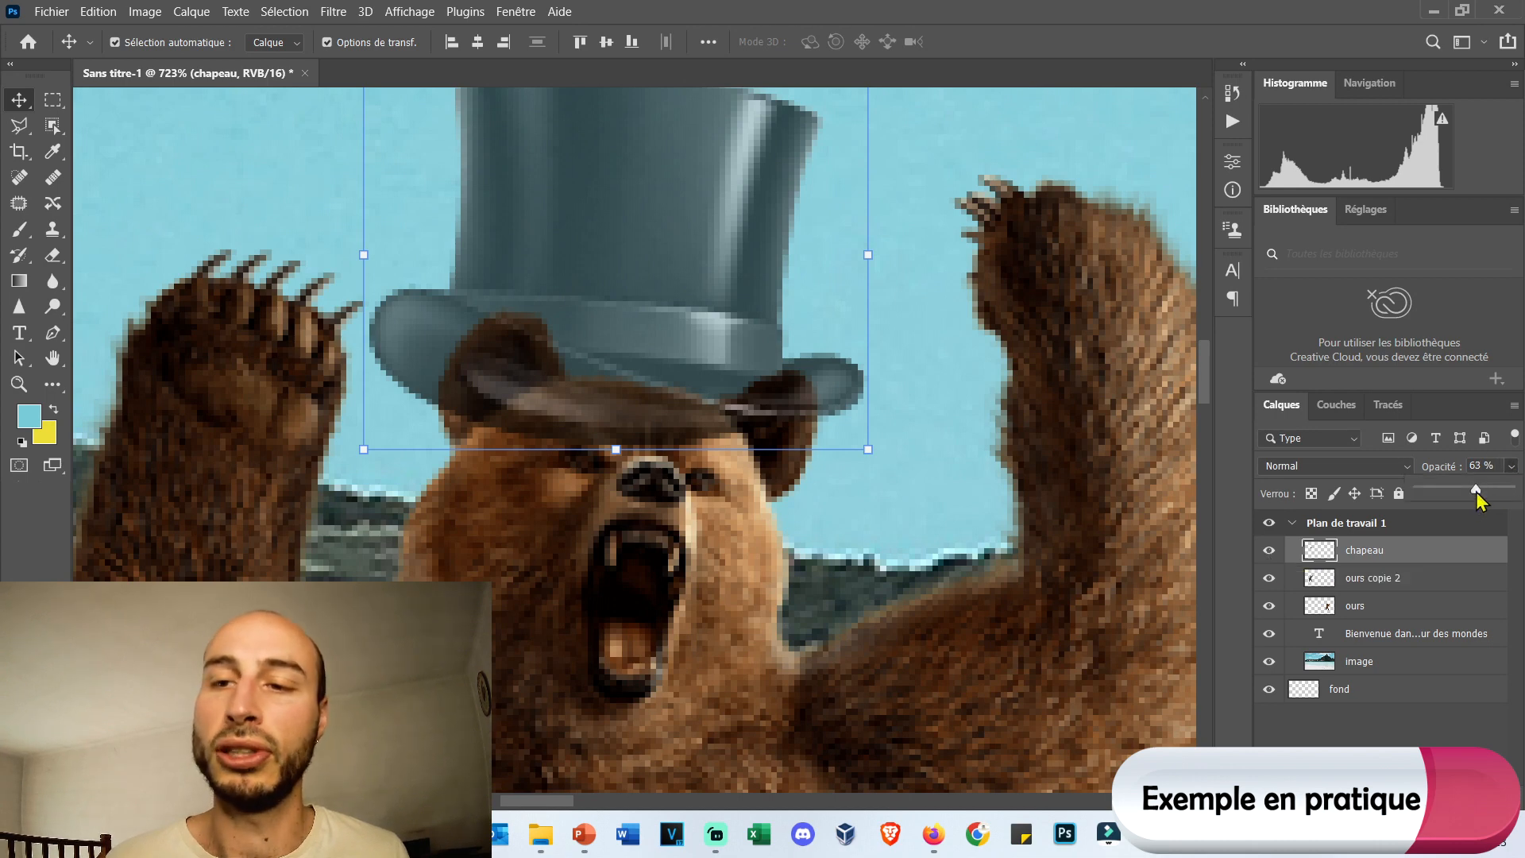
pyautogui.moveTo(1478, 499); pyautogui.dragTo(1517, 497)
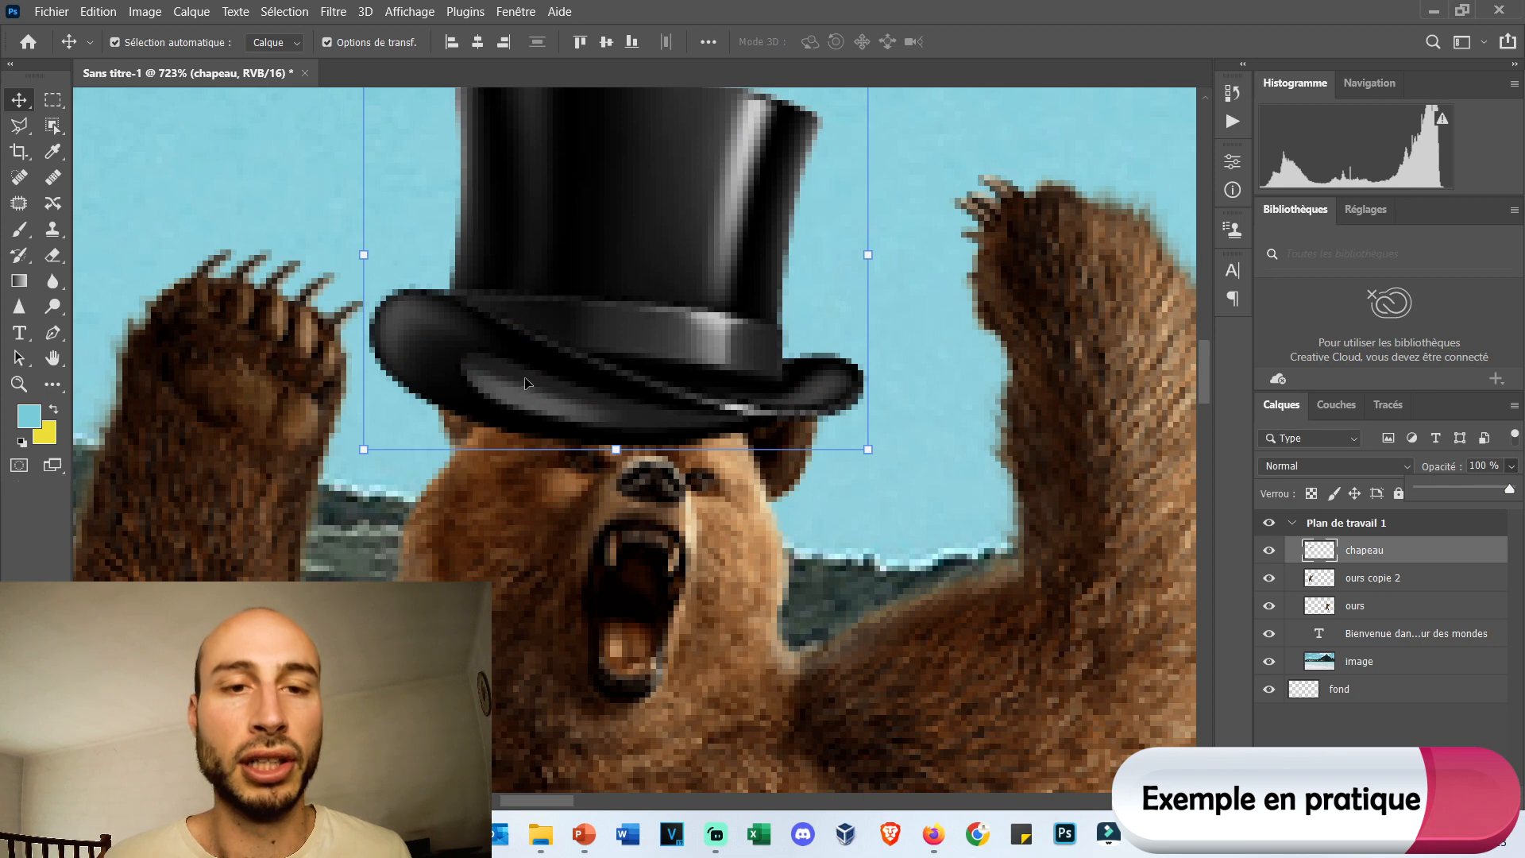
# Cut away the hat's lower front brim over the bear's forehead using a polygonal lasso selection with a 5 px feather, and deselect.
pyautogui.click(22, 127)
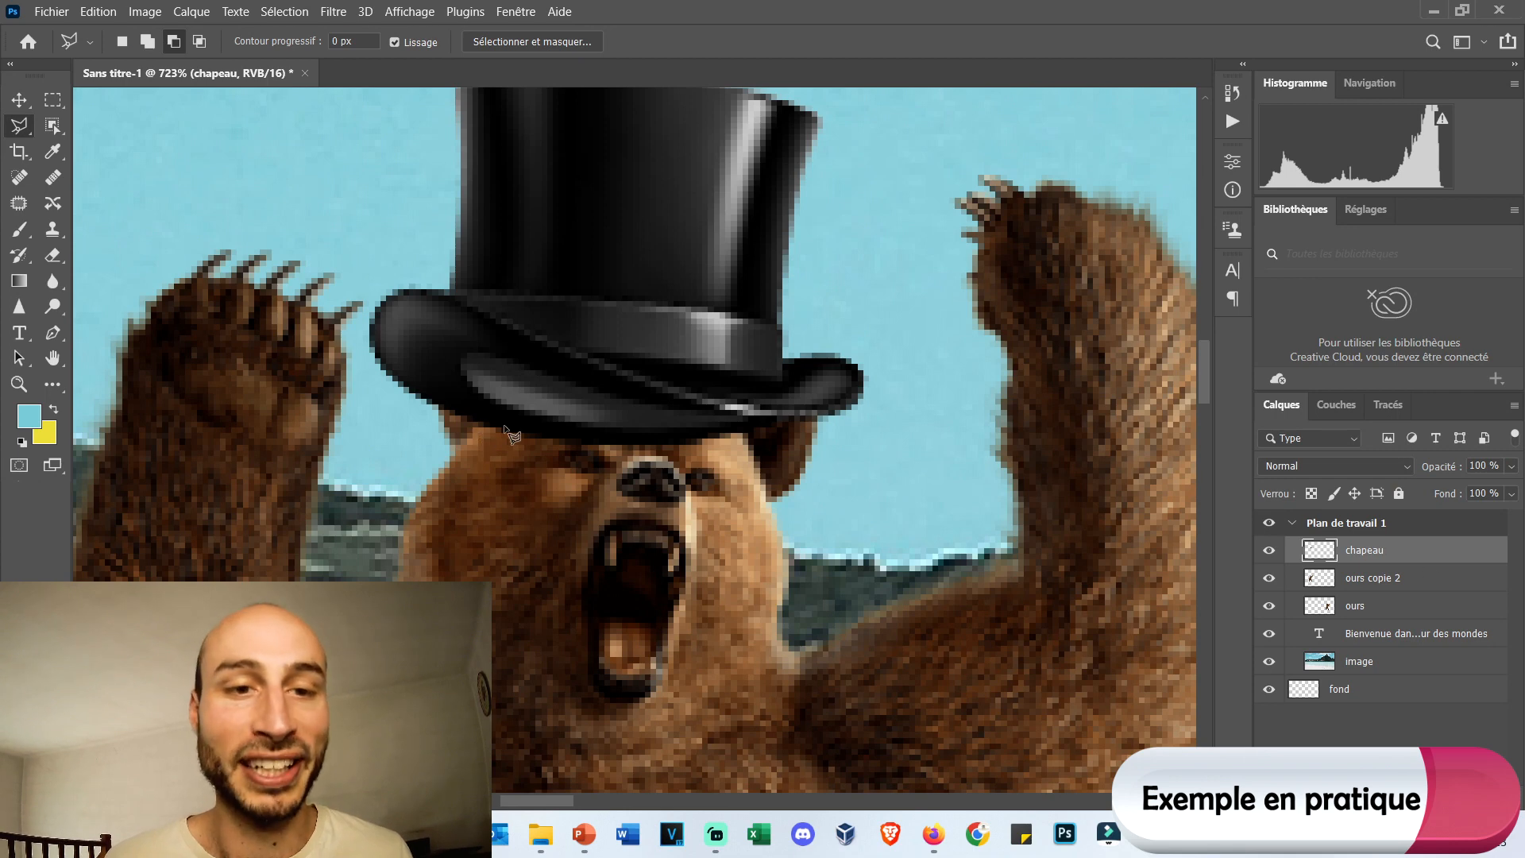
pyautogui.click(348, 41)
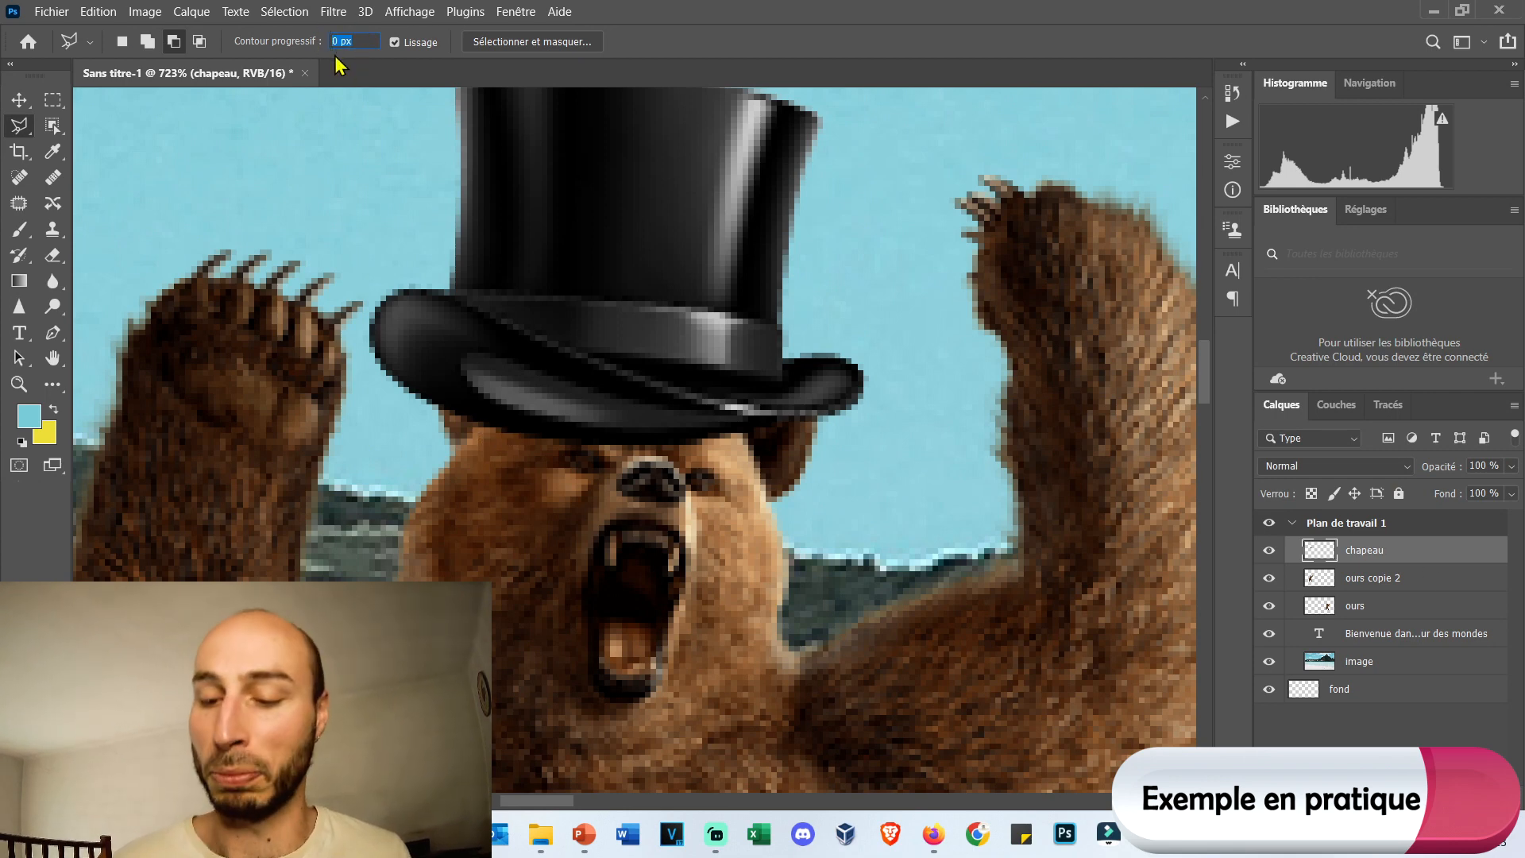
pyautogui.click(439, 417)
pyautogui.click(430, 394)
pyautogui.click(432, 373)
pyautogui.click(468, 357)
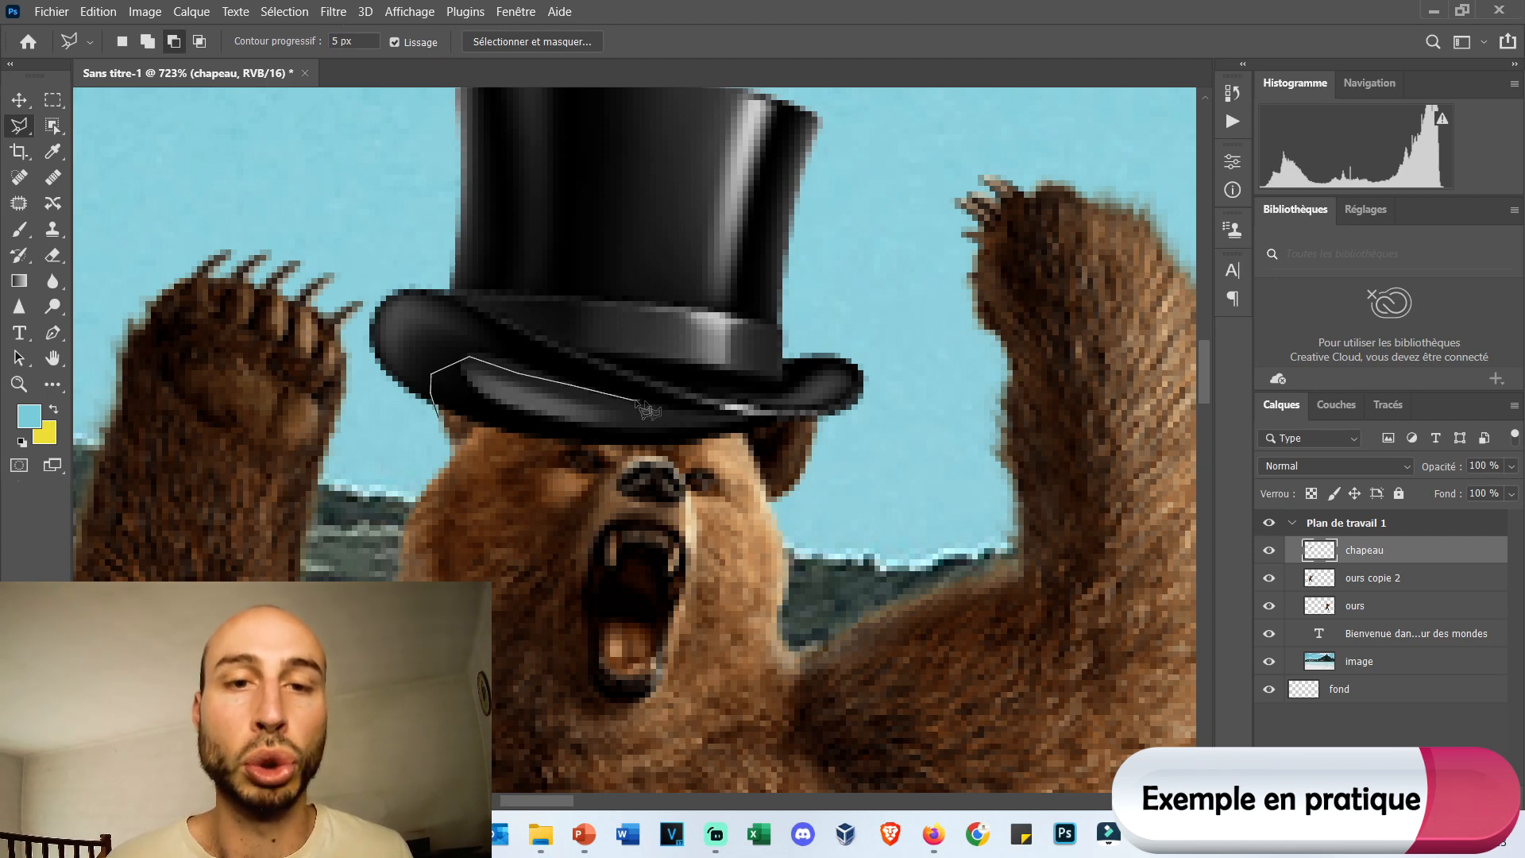
pyautogui.click(740, 435)
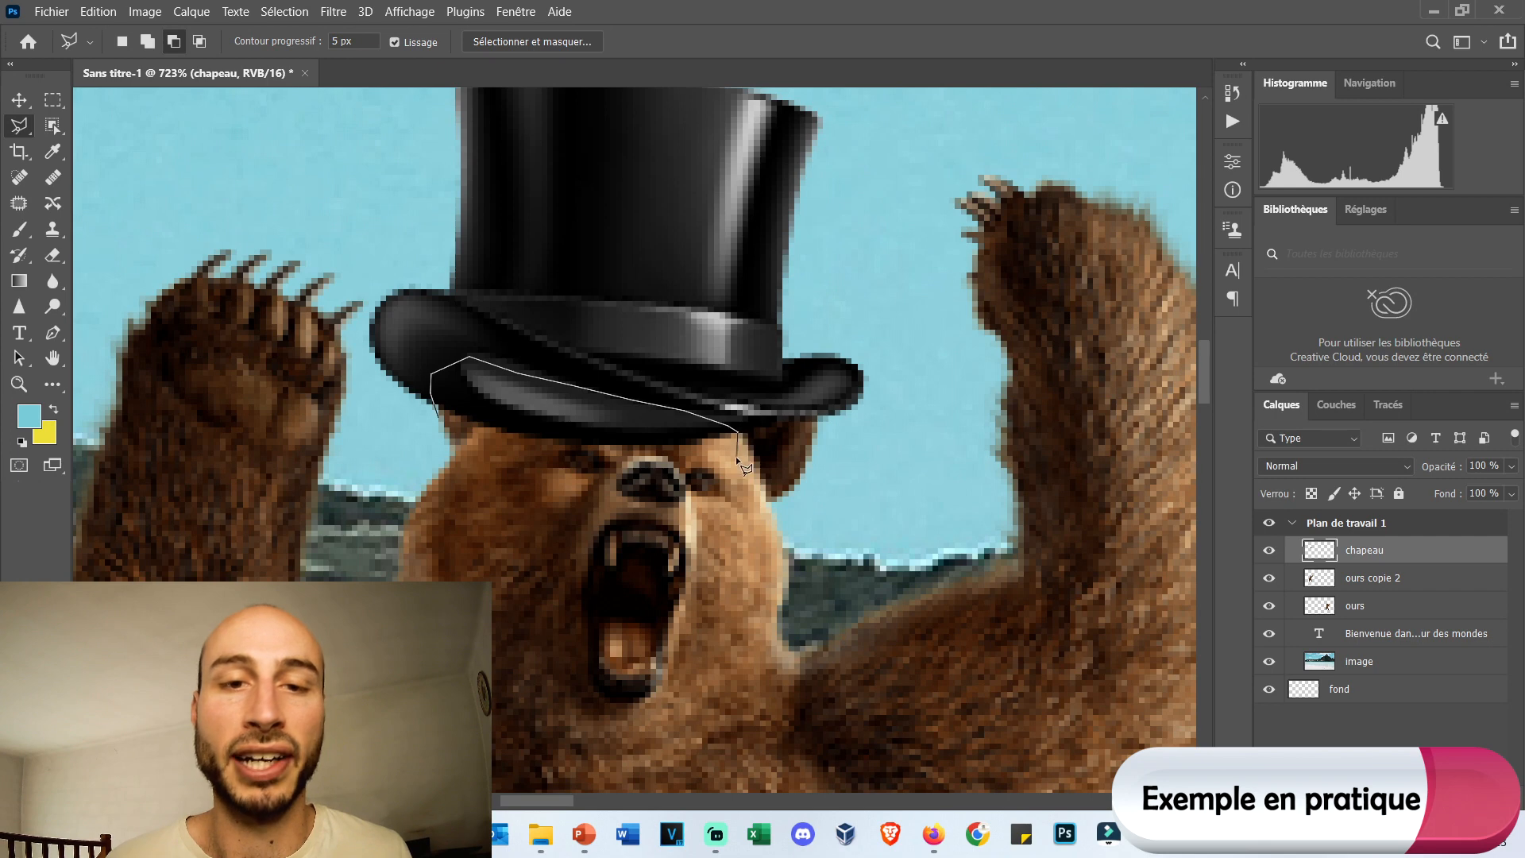
pyautogui.click(741, 455)
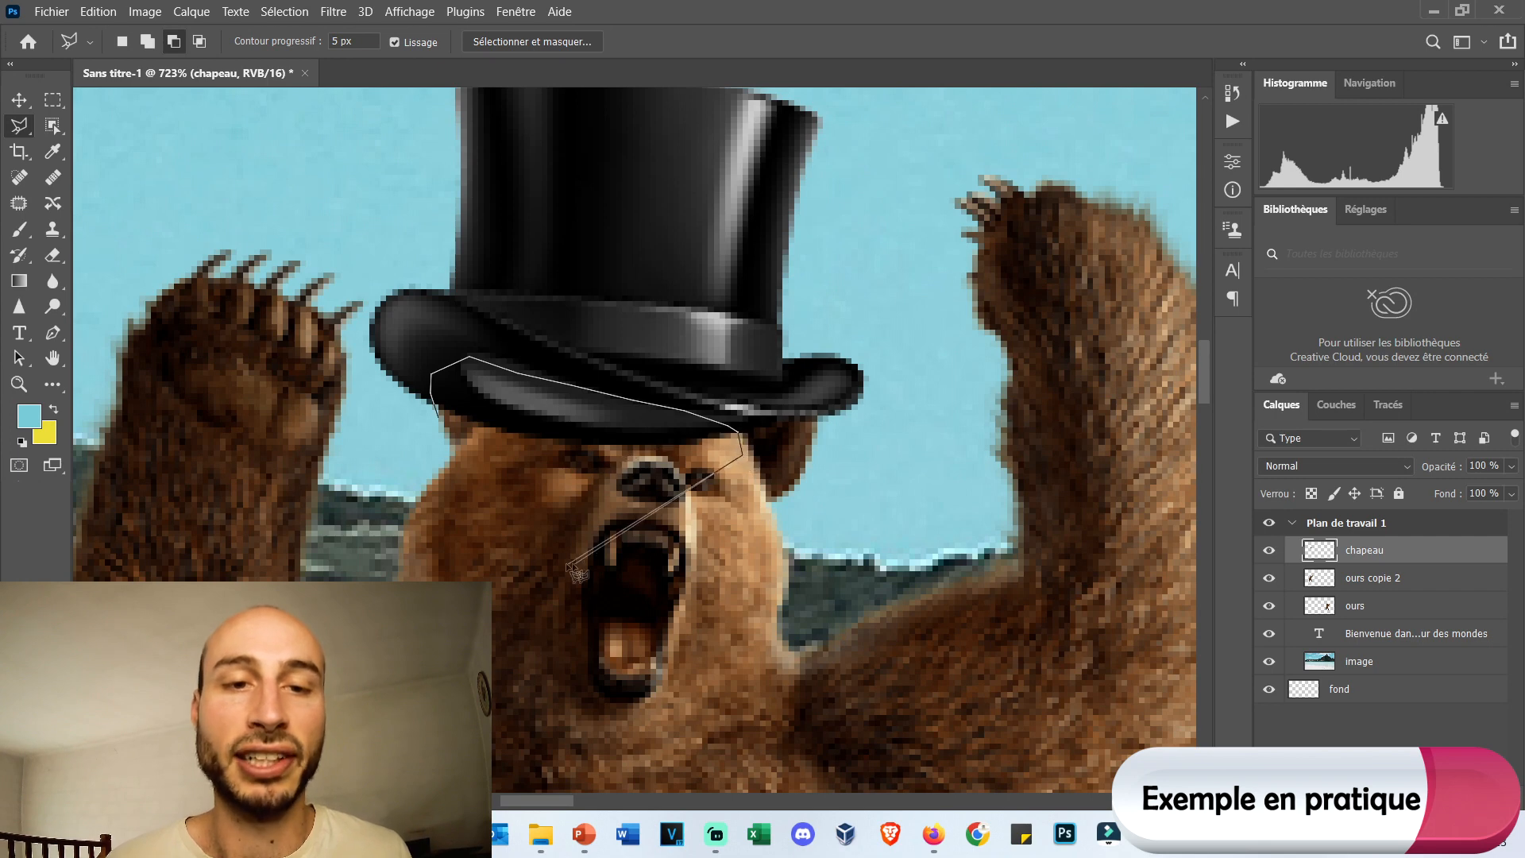
pyautogui.doubleClick(429, 502)
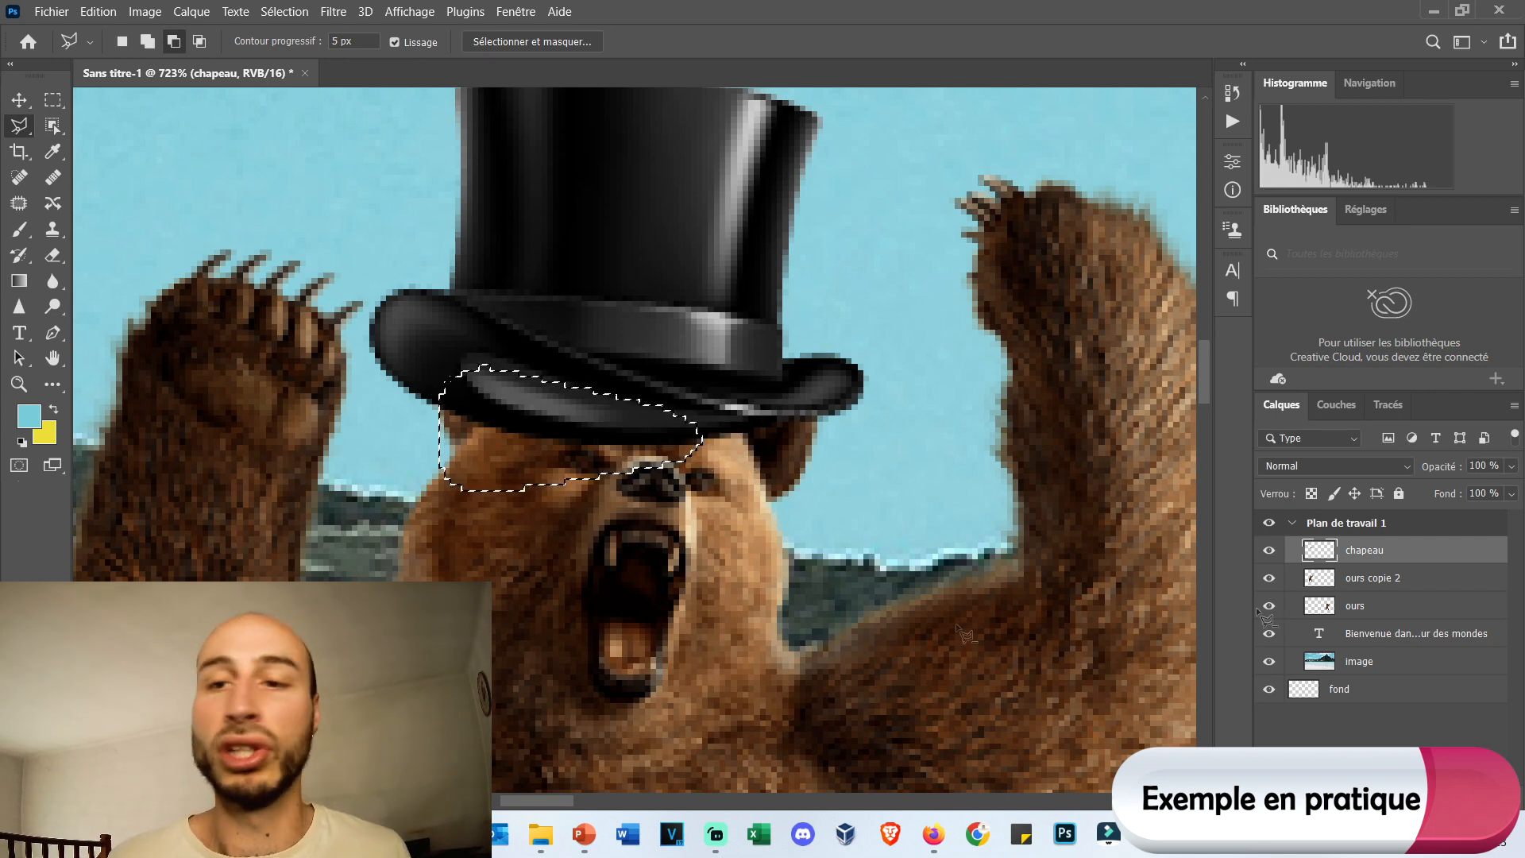
pyautogui.press('Delete')
pyautogui.rightClick(503, 421)
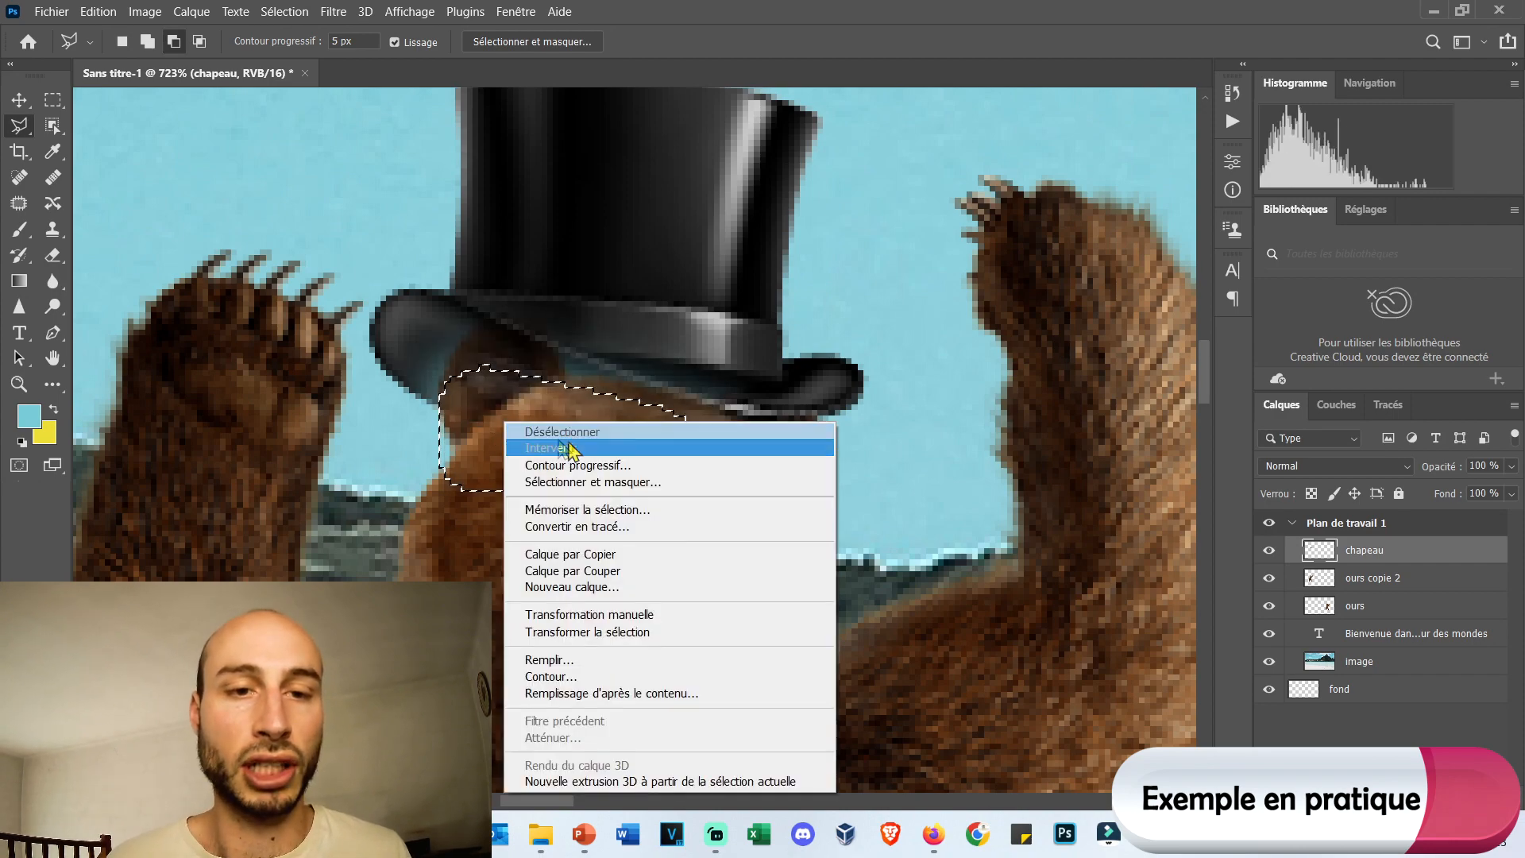
pyautogui.click(570, 433)
# Delete the ours layer containing the bear without a hat in front of the mountain.
pyautogui.scroll(-10, 687, 408)
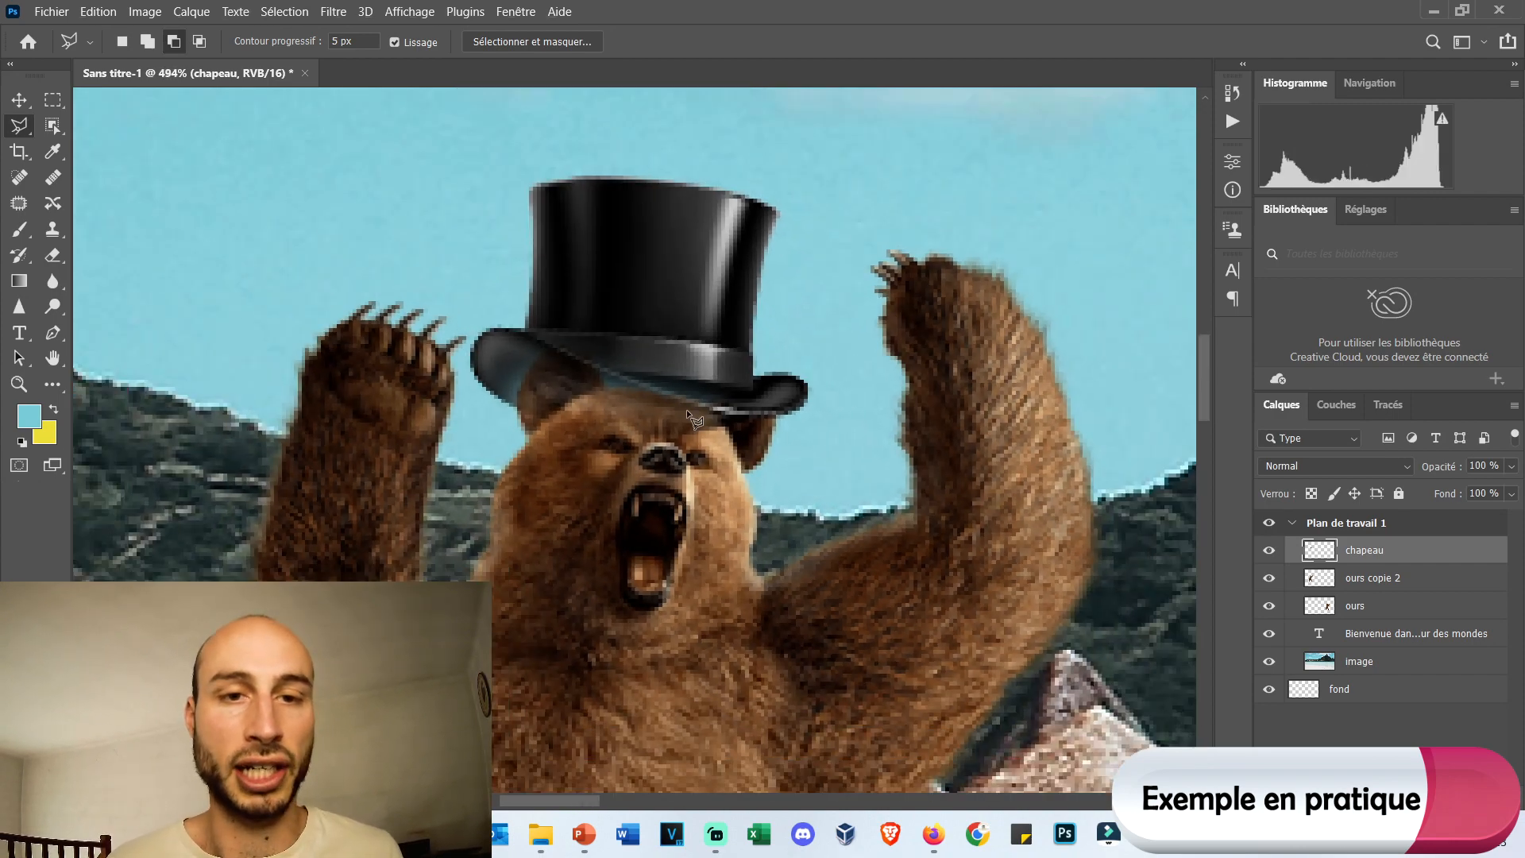
pyautogui.scroll(-2, 884, 604)
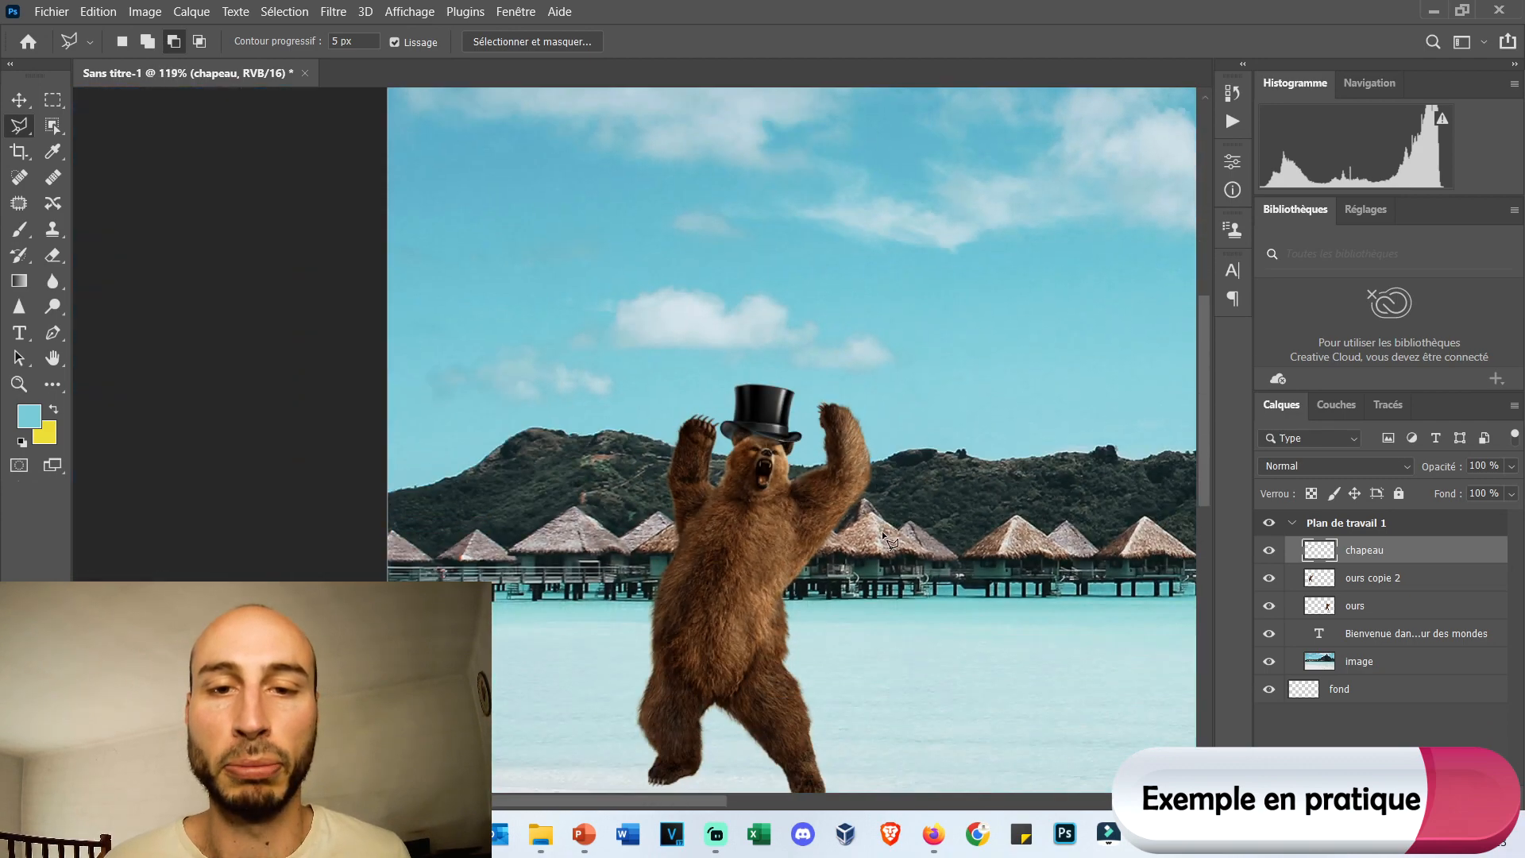
pyautogui.scroll(-1, 921, 523)
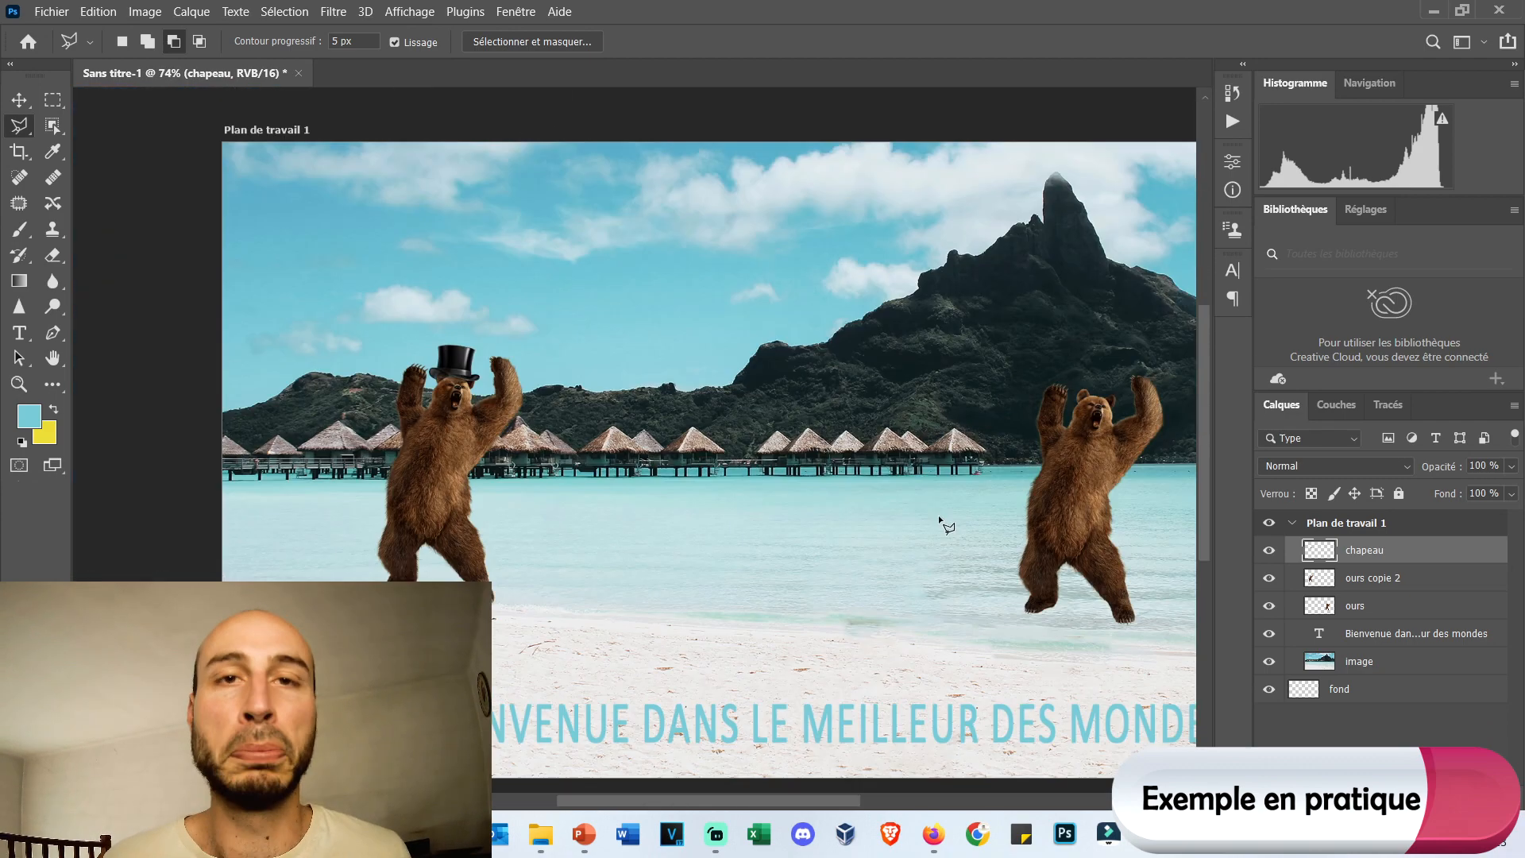
pyautogui.press('v')
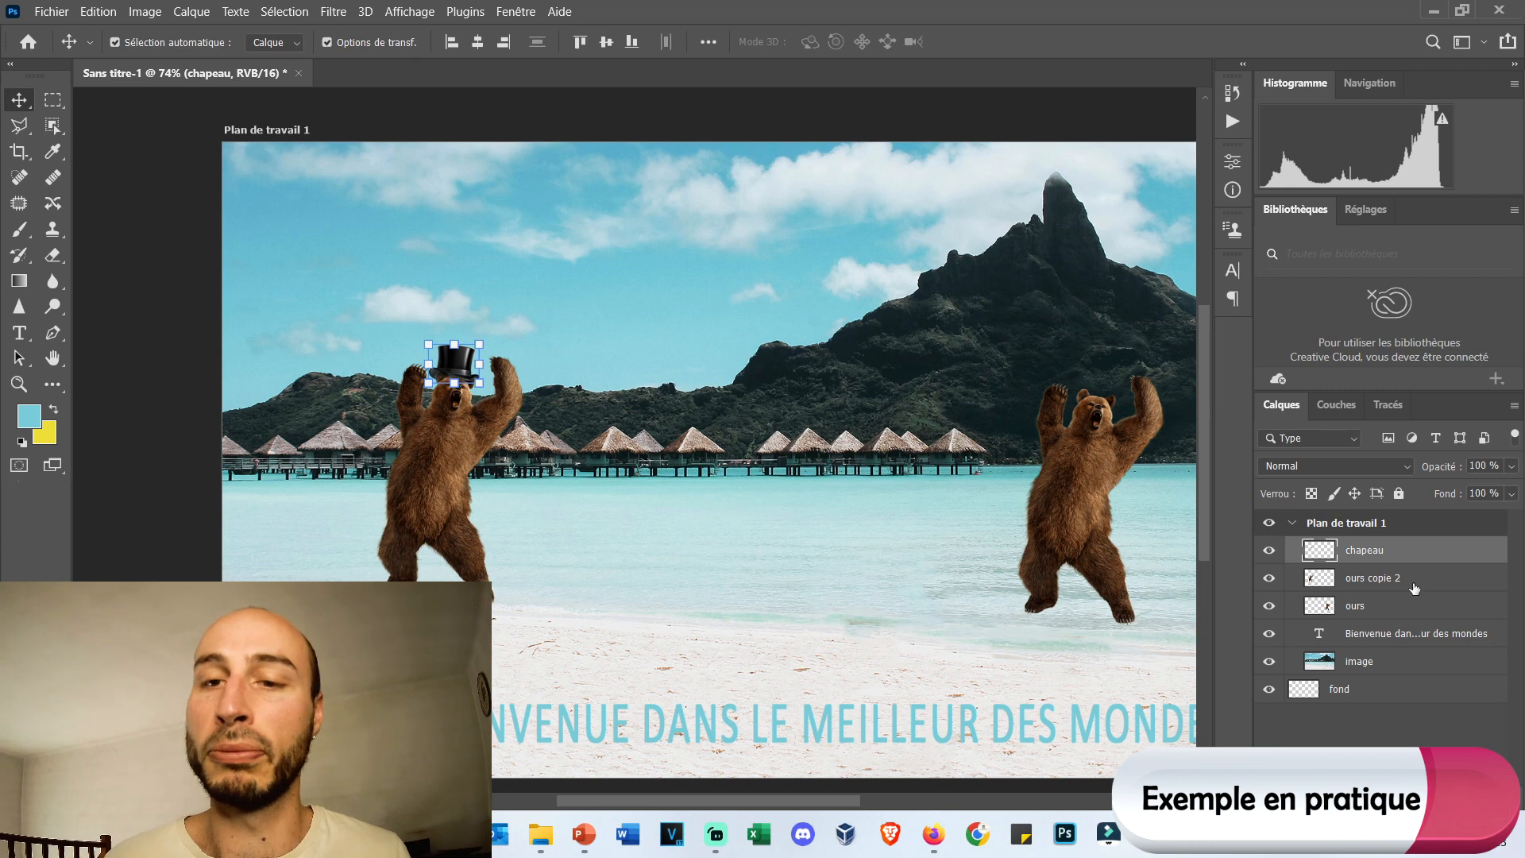
pyautogui.click(1414, 588)
pyautogui.click(1432, 615)
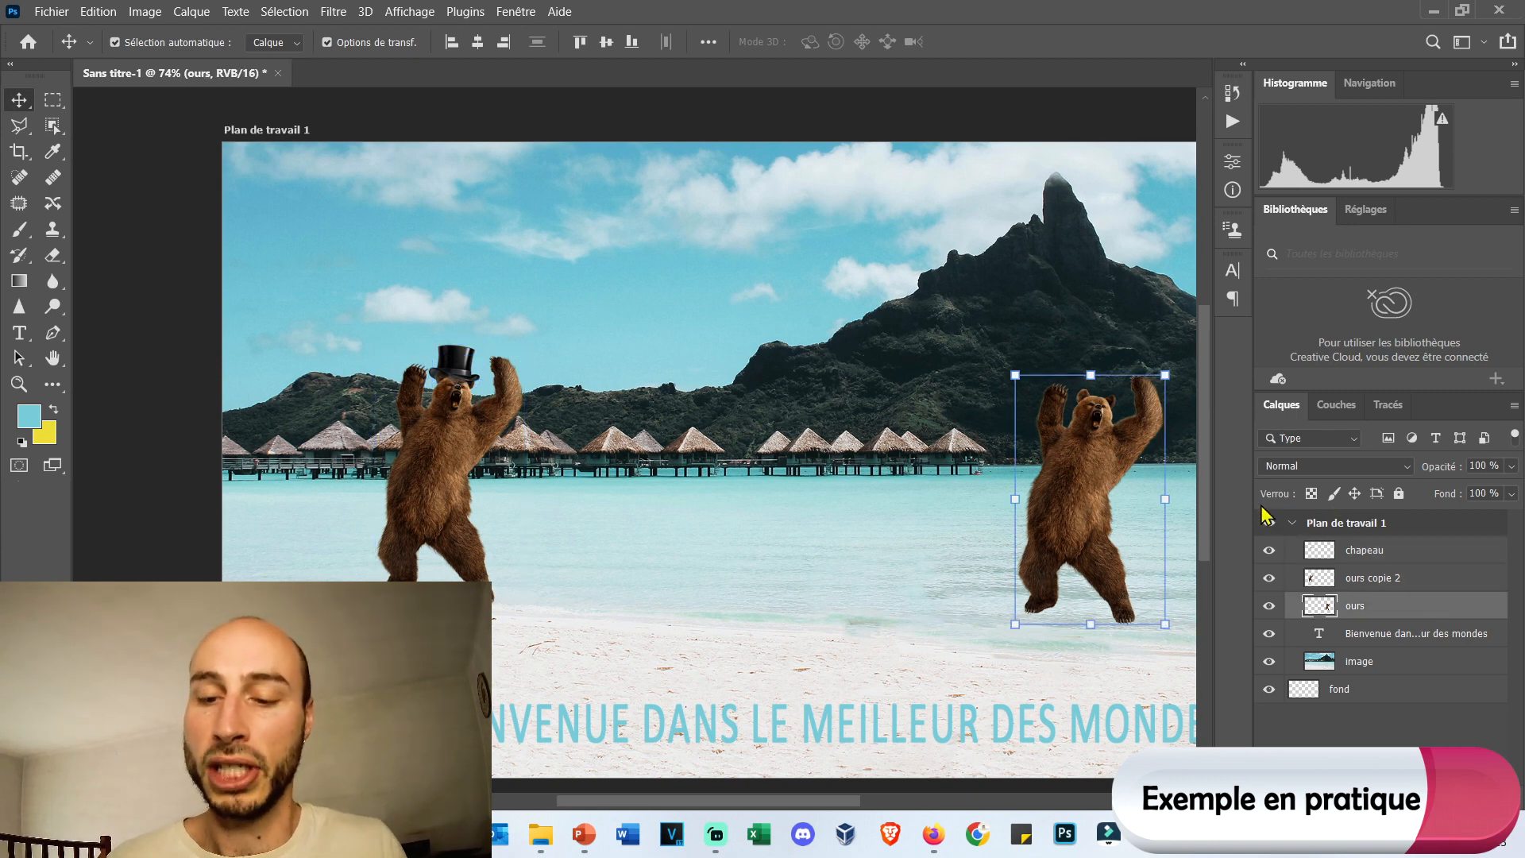
pyautogui.press('Delete')
# Link the chapeau and ours copie 2 layers together.
pyautogui.click(1383, 580)
pyautogui.keyDown('ctrl'); pyautogui.click(1389, 552); pyautogui.keyUp('ctrl')
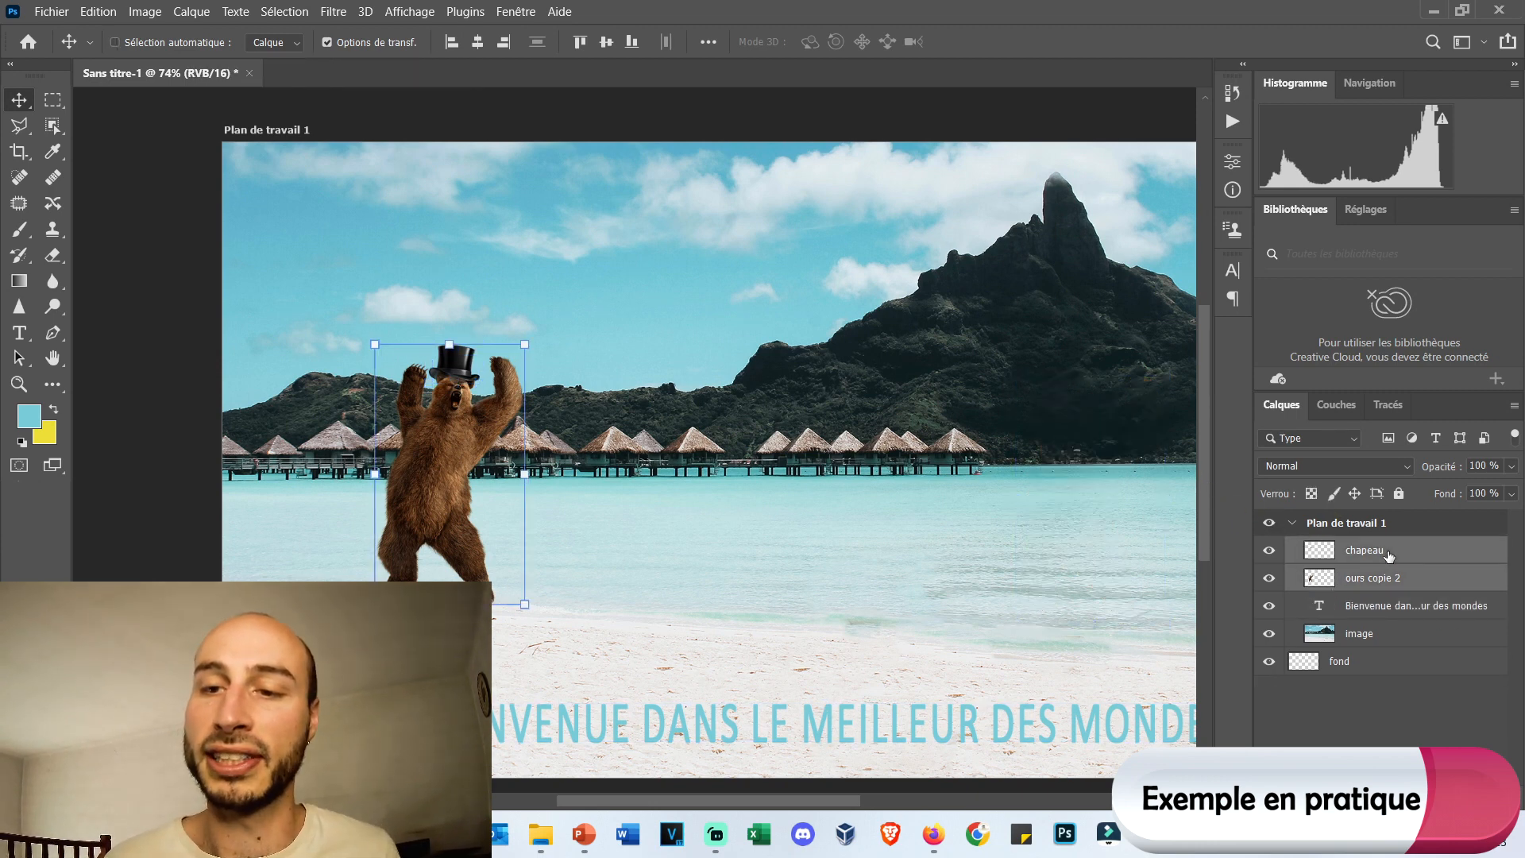
pyautogui.rightClick(1389, 552)
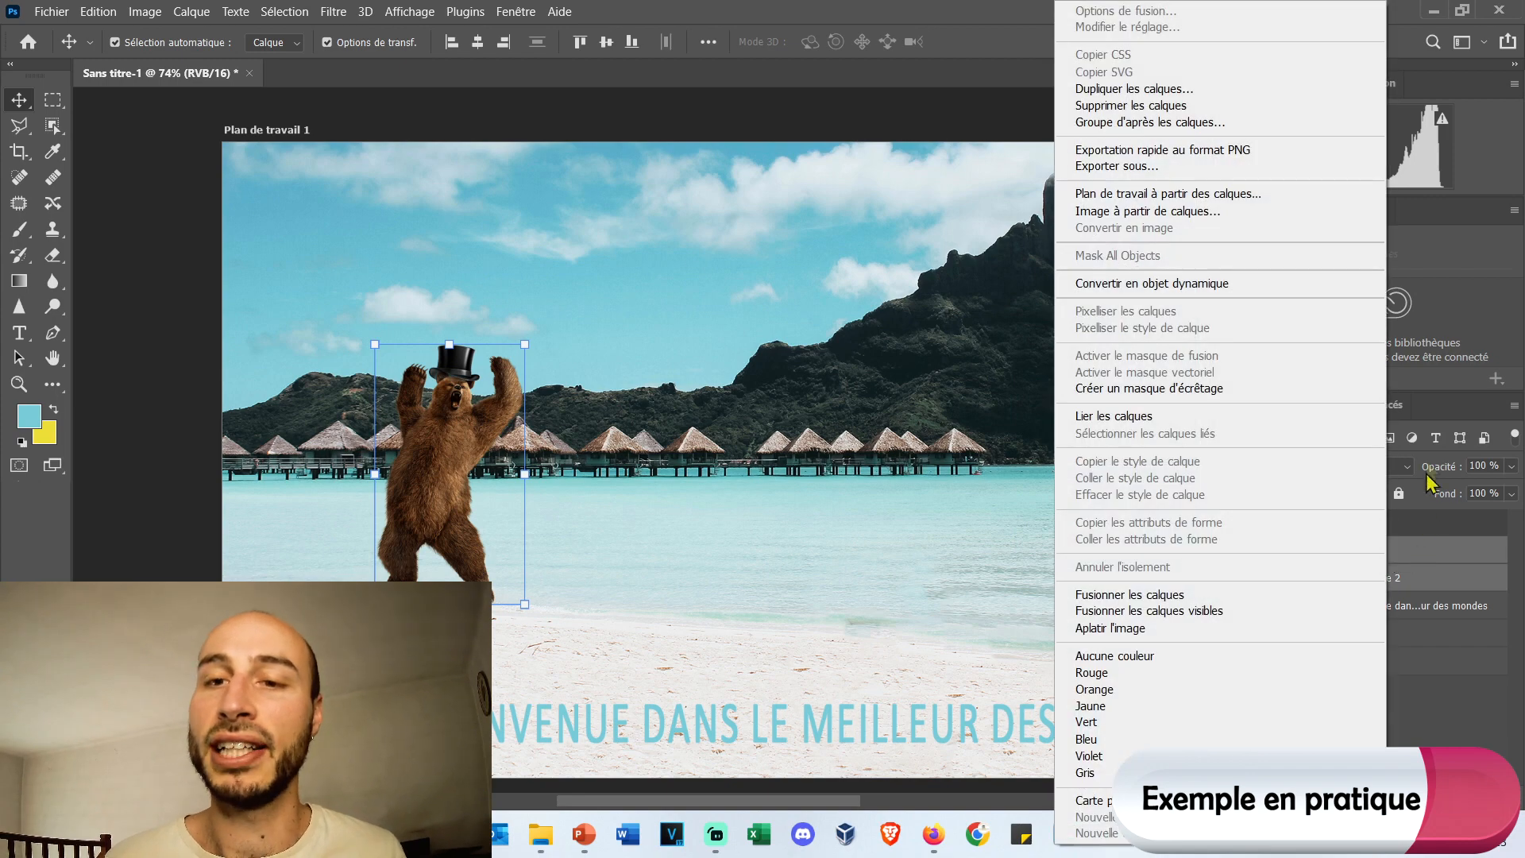
pyautogui.click(1176, 420)
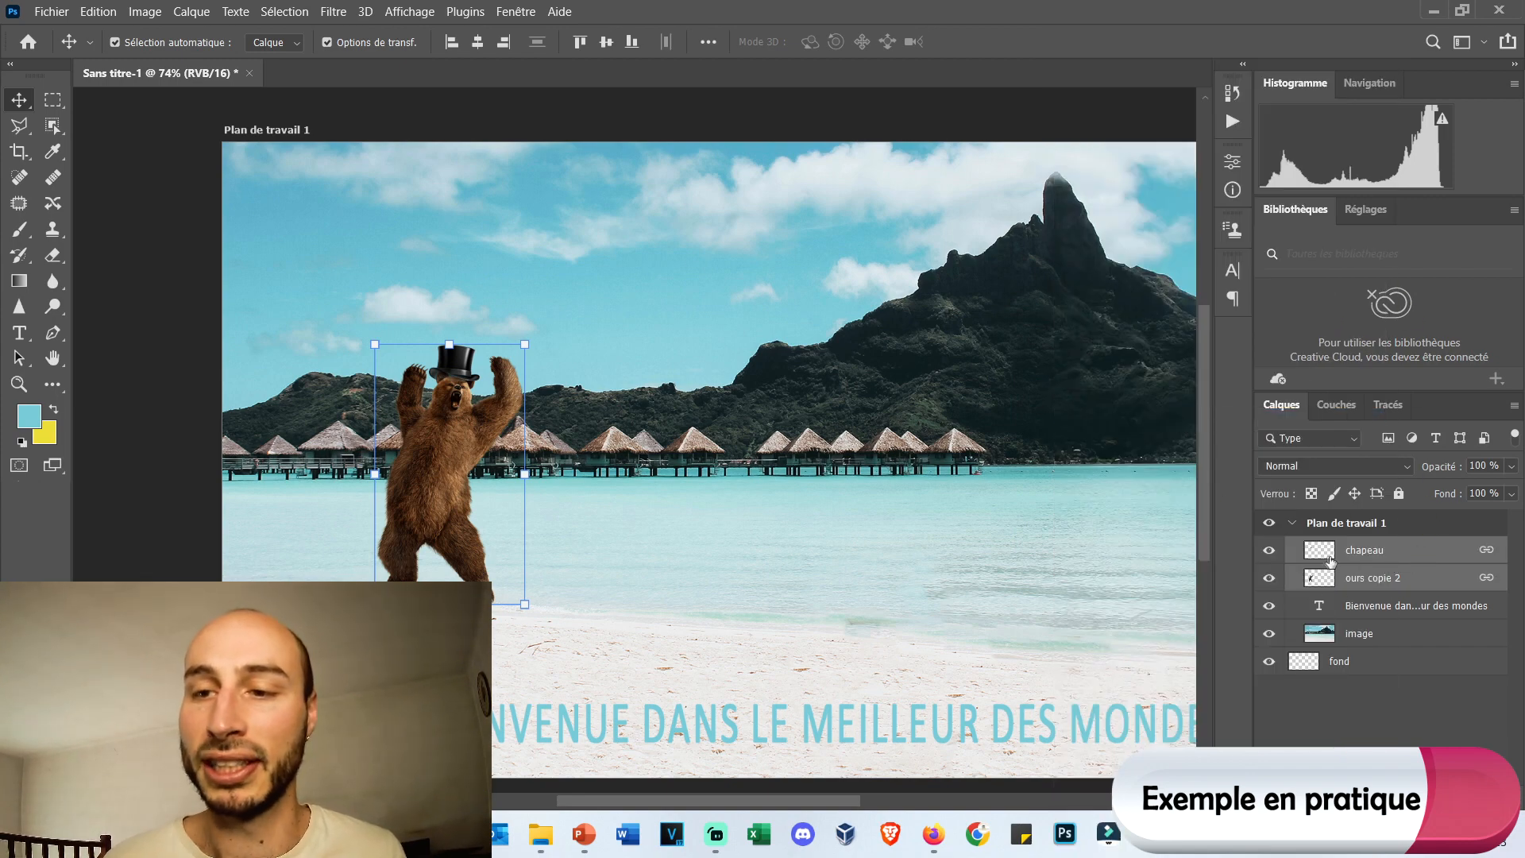
# Duplicate the linked hat and bear layers within Plan de travail 1 and move the copy to the foot of the mountain's left slope.
pyautogui.rightClick(1372, 567)
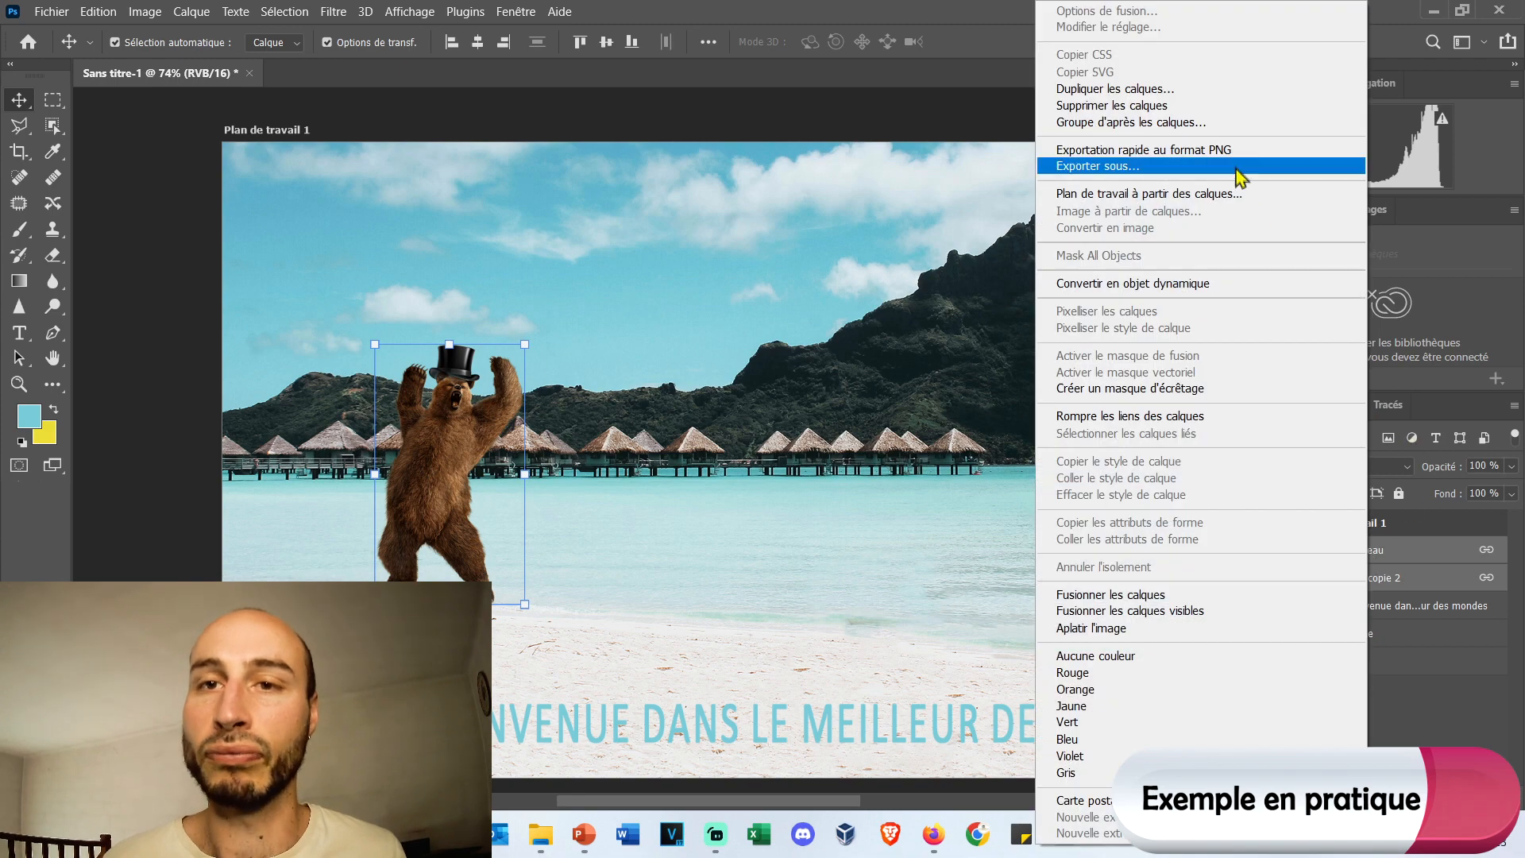
pyautogui.click(1239, 90)
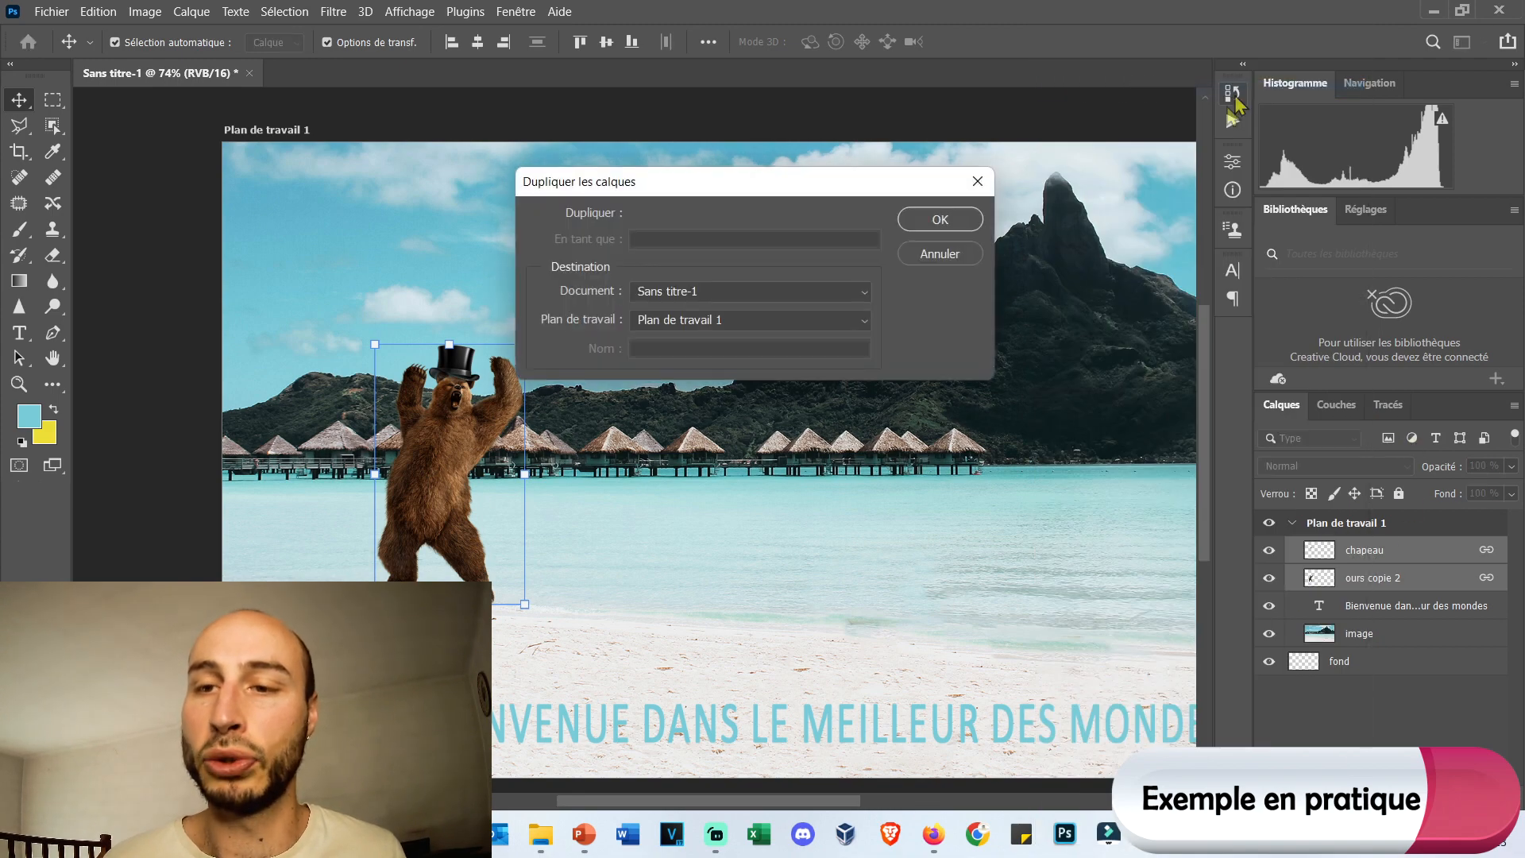
pyautogui.click(936, 221)
pyautogui.press('l')
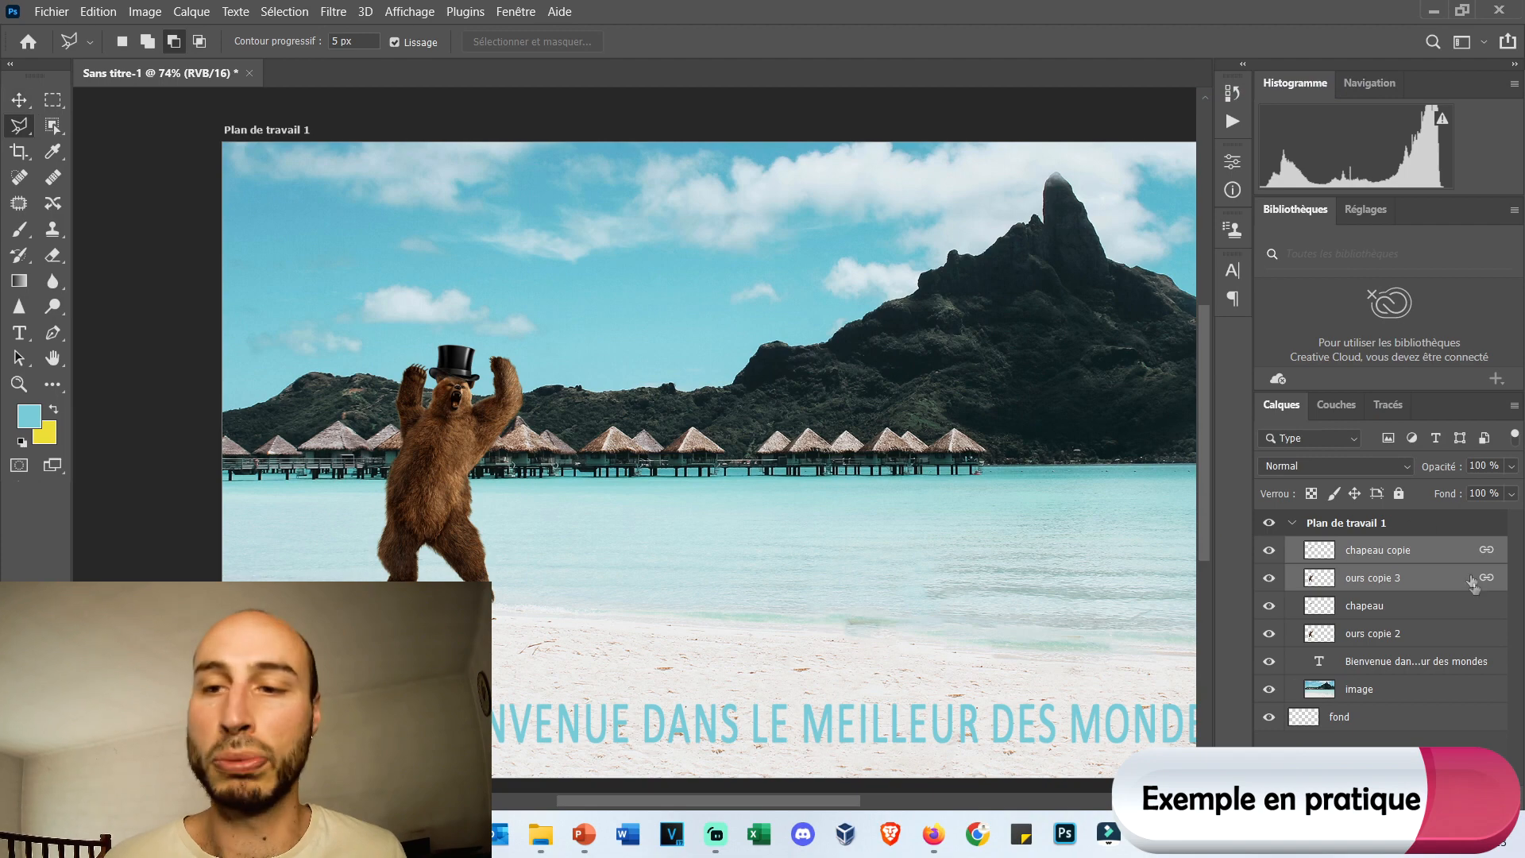
pyautogui.click(1415, 586)
pyautogui.press('v')
pyautogui.moveTo(497, 441); pyautogui.dragTo(894, 403)
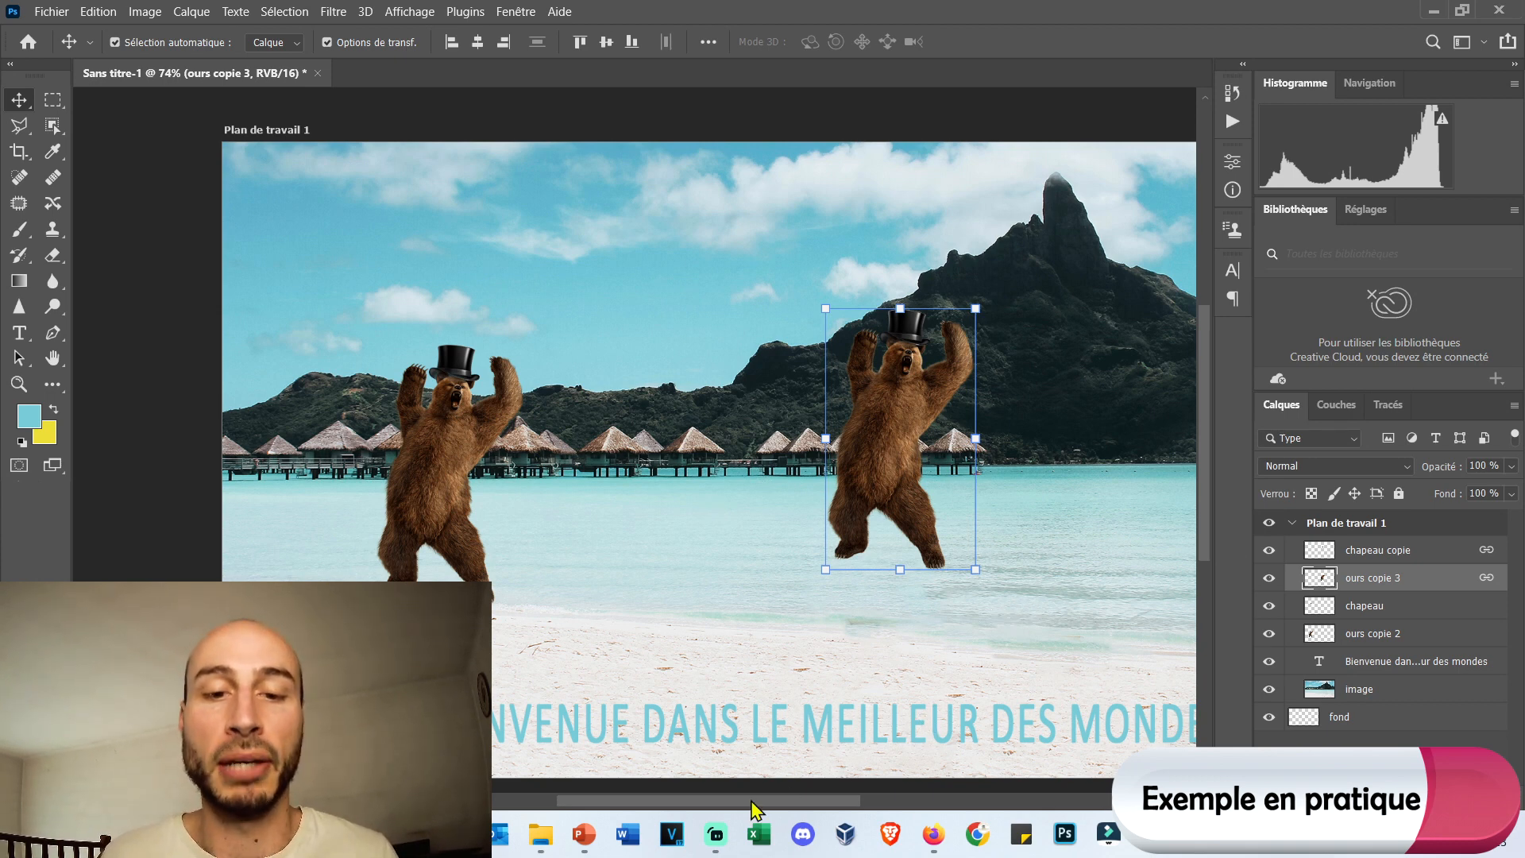
# Enlarge the linked copies of the bear and hat proportionally to about 217.8% and place them between the smaller bear and the mountain peak.
pyautogui.moveTo(751, 810); pyautogui.dragTo(782, 788)
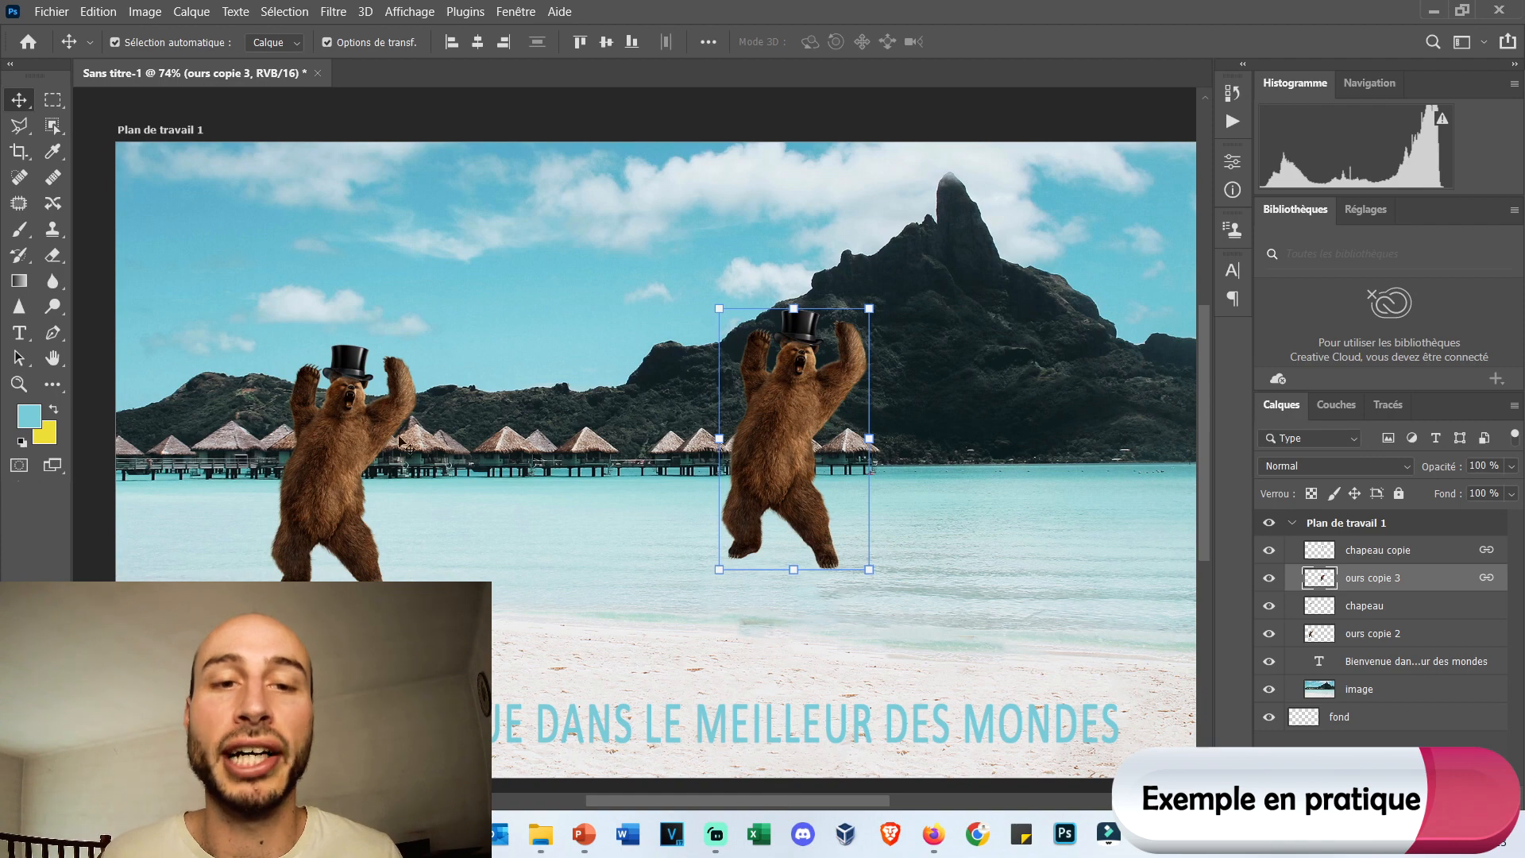
pyautogui.moveTo(820, 472); pyautogui.dragTo(603, 347)
pyautogui.moveTo(649, 442); pyautogui.dragTo(612, 404)
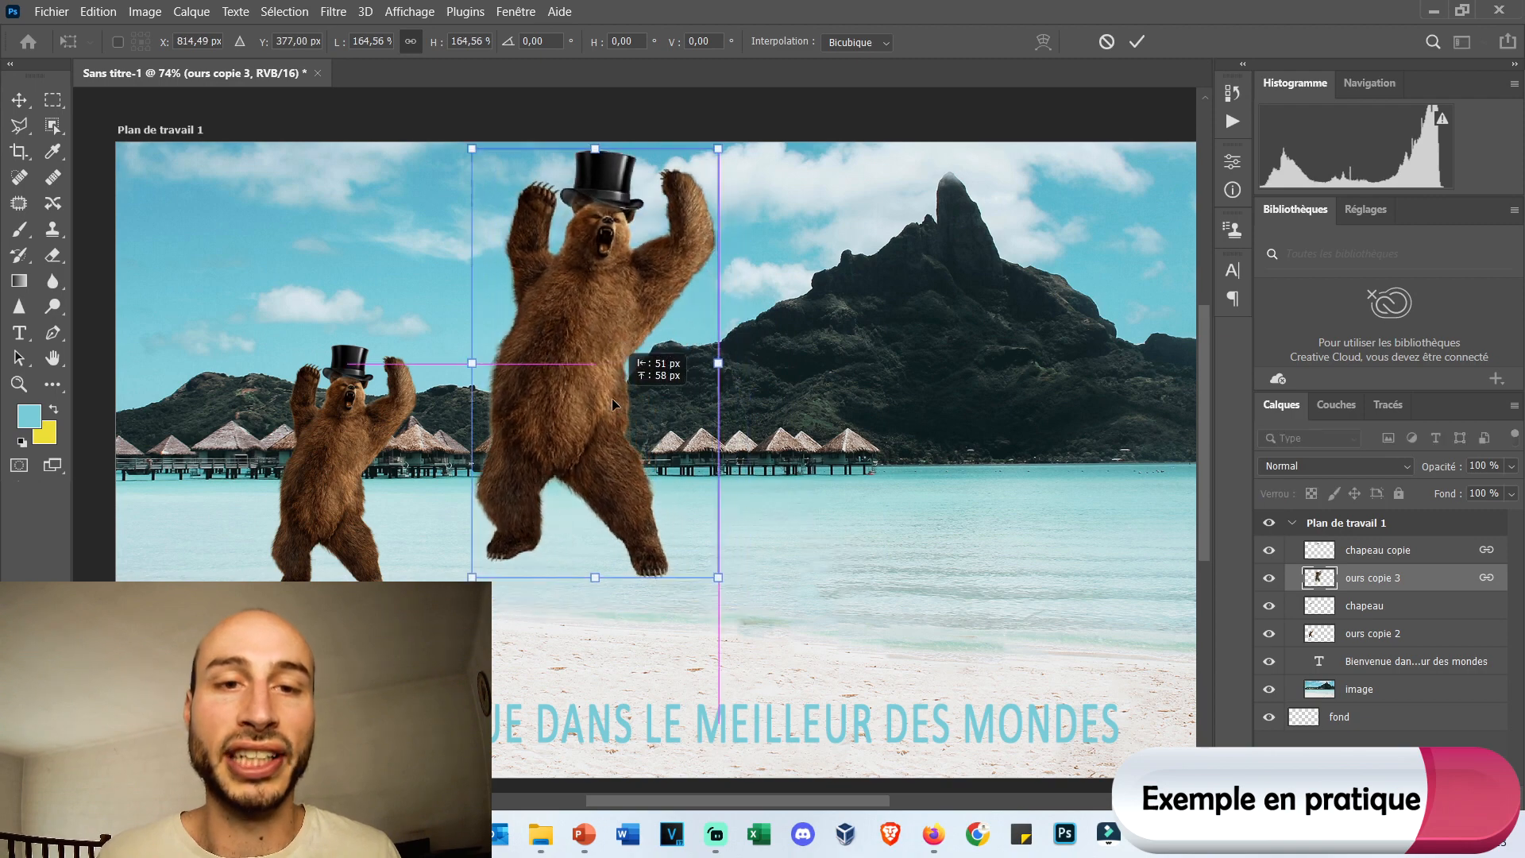
pyautogui.moveTo(722, 581); pyautogui.dragTo(846, 688)
pyautogui.moveTo(625, 478); pyautogui.dragTo(639, 470)
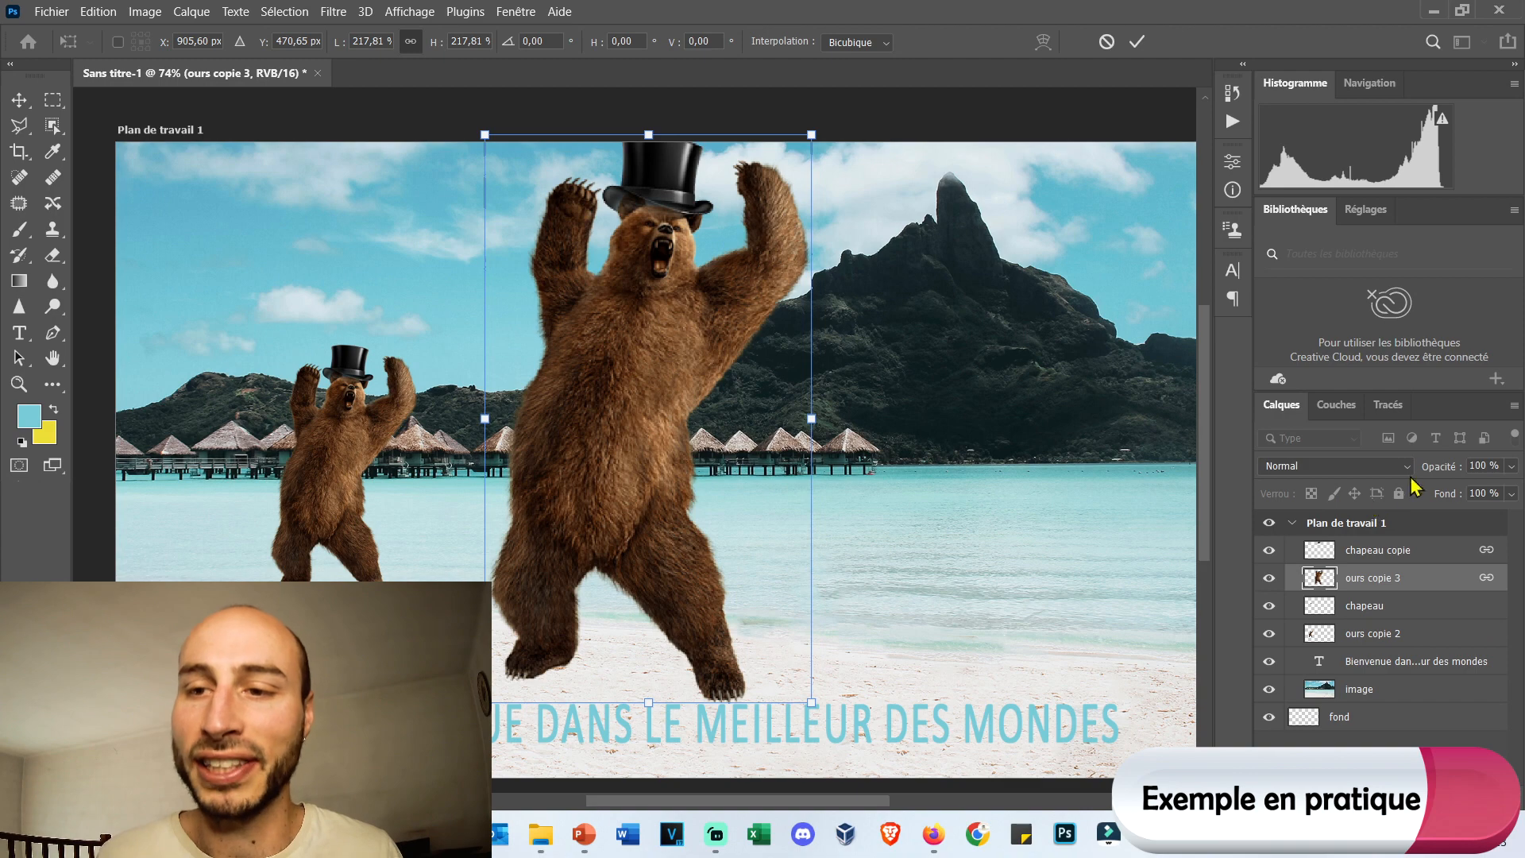
pyautogui.moveTo(591, 329); pyautogui.dragTo(561, 328)
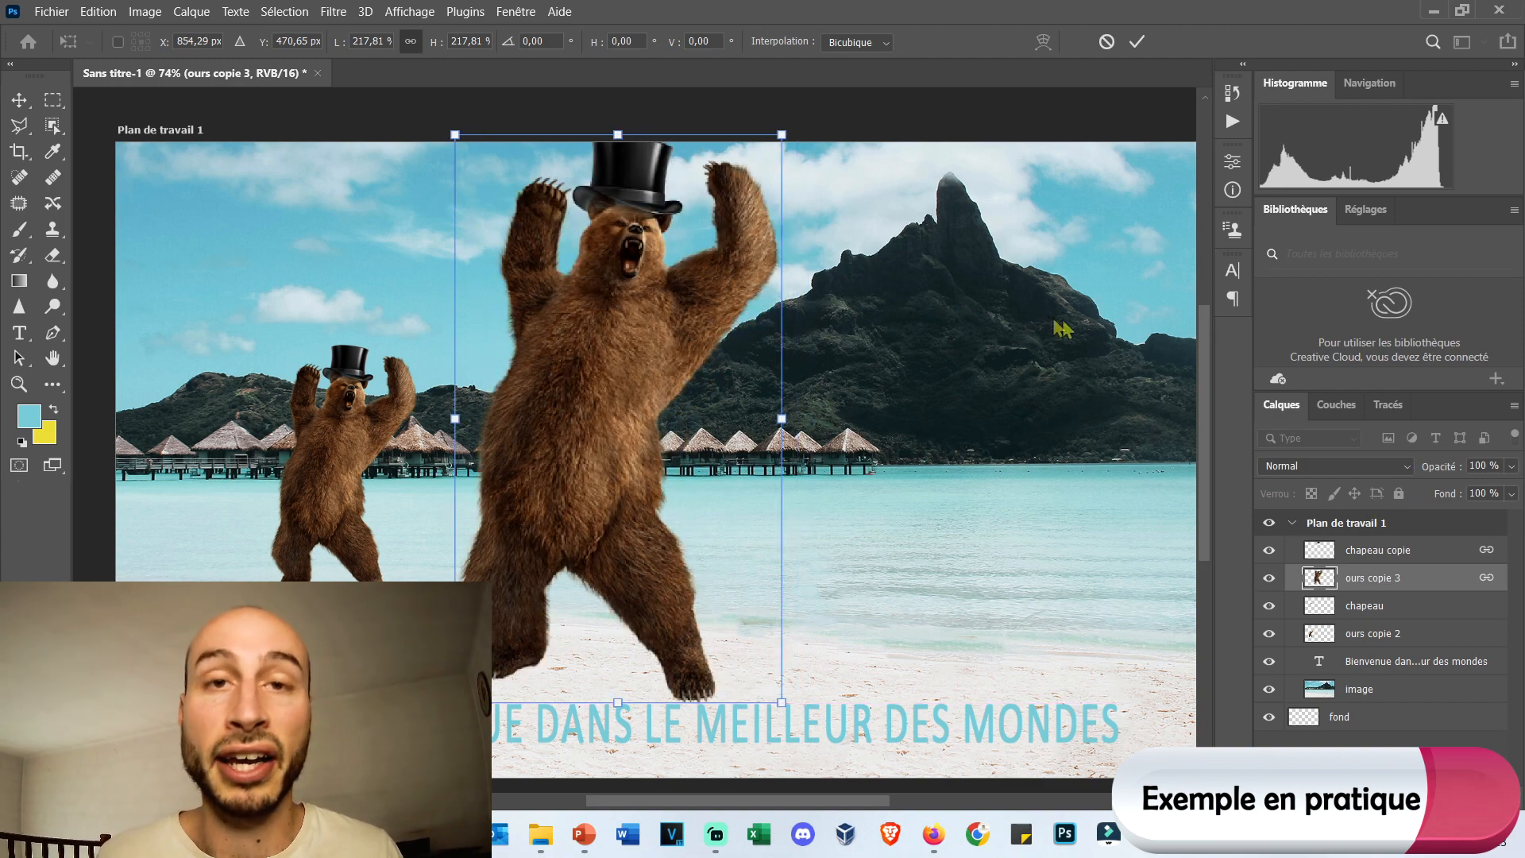
# Set the ours copie 3 layer's blend mode to Fondu and commit the enlargement of the linked bear and hat.
pyautogui.click(1407, 473)
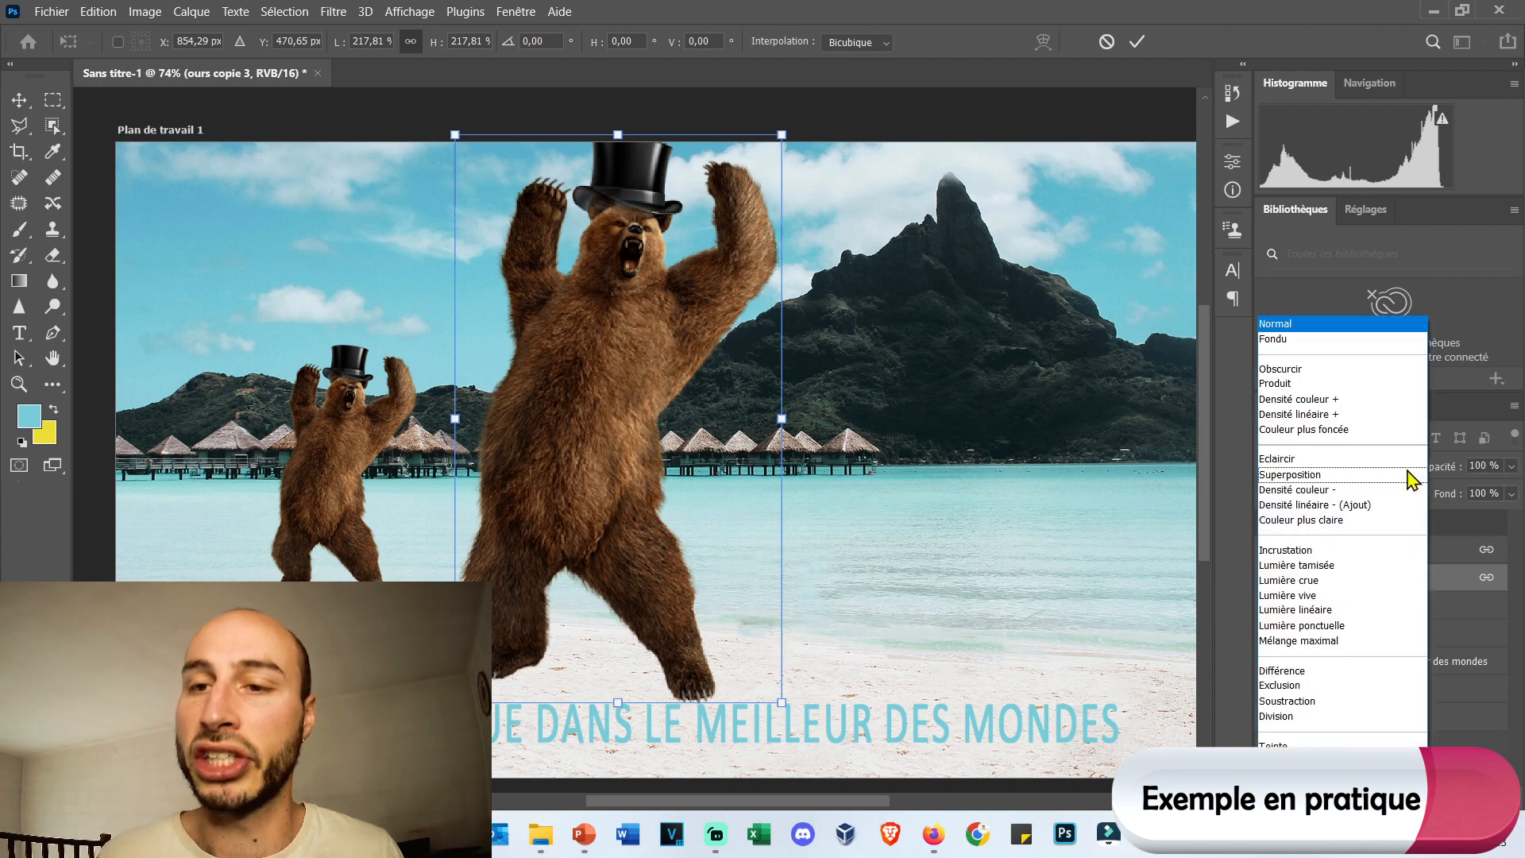
pyautogui.click(1354, 347)
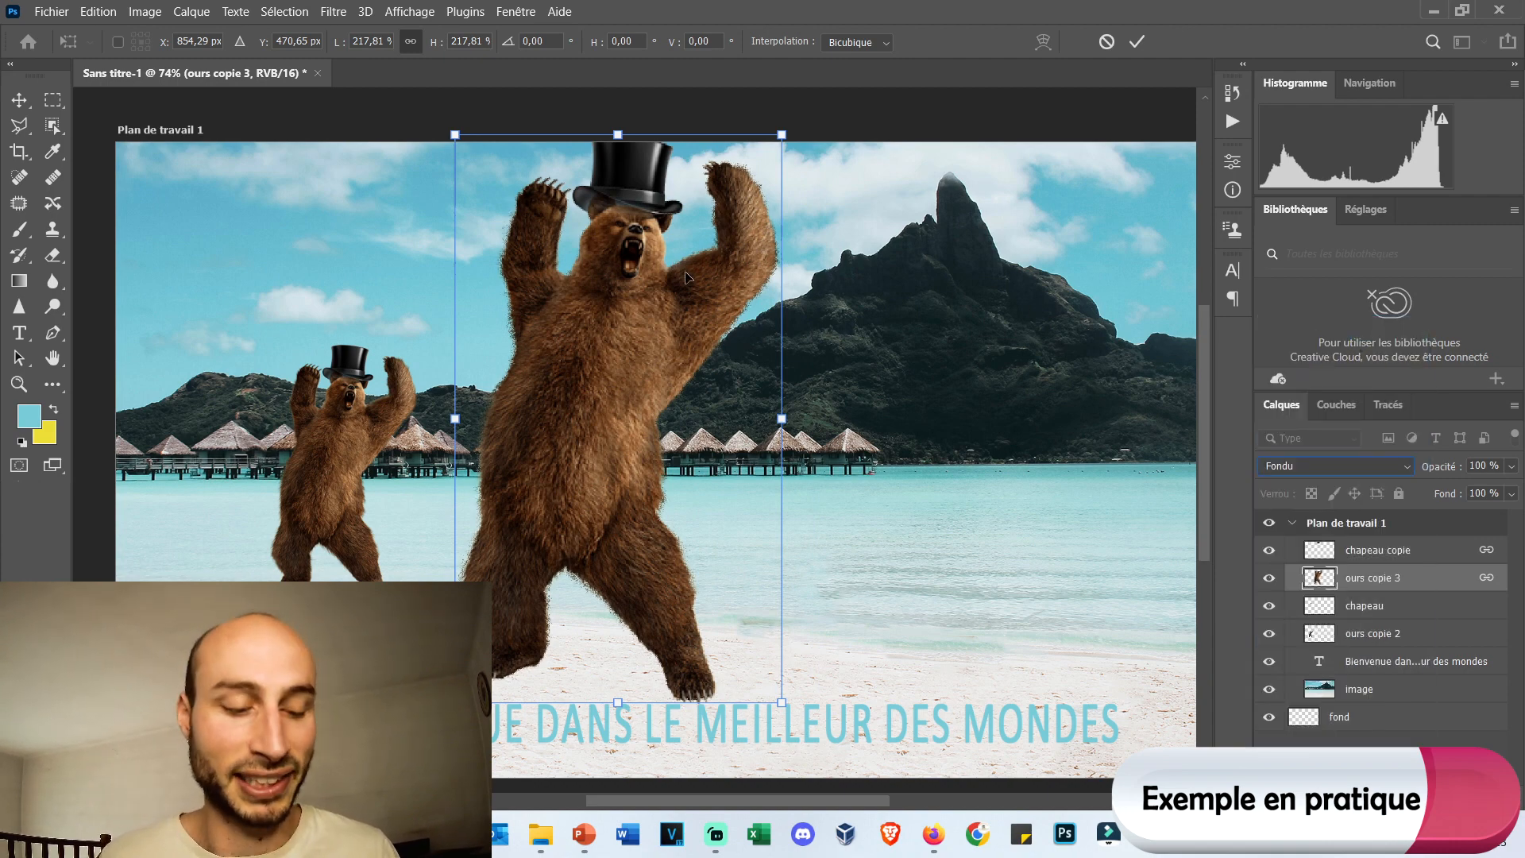
pyautogui.press('Return')
pyautogui.scroll(4, 725, 249)
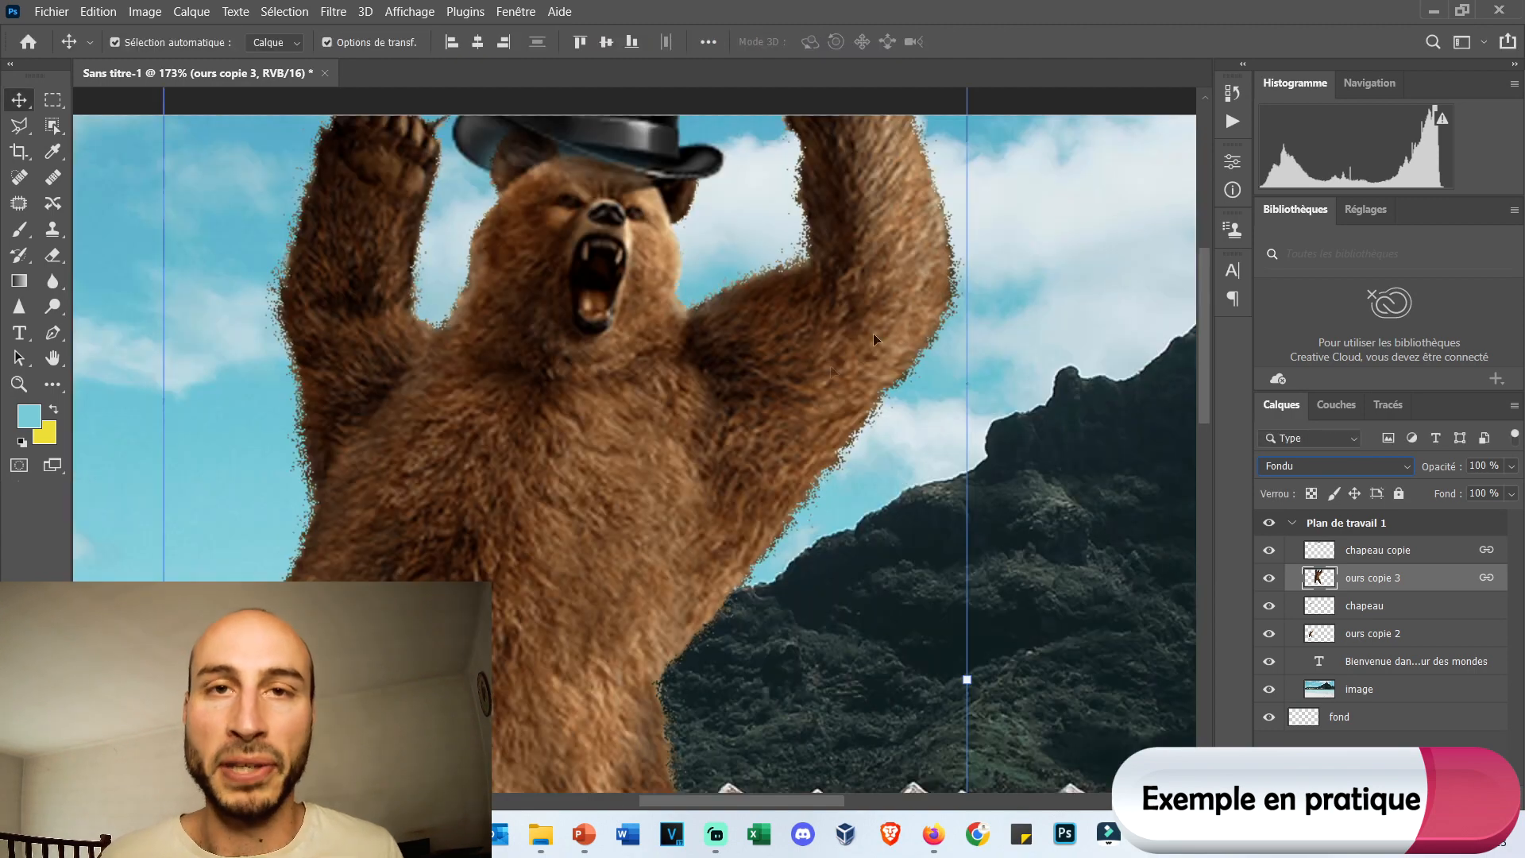
# Change the ours copie 3 layer's blend mode to Obscurcir and preview the Couleur plus claire mode on the enlarged bear.
pyautogui.click(1338, 469)
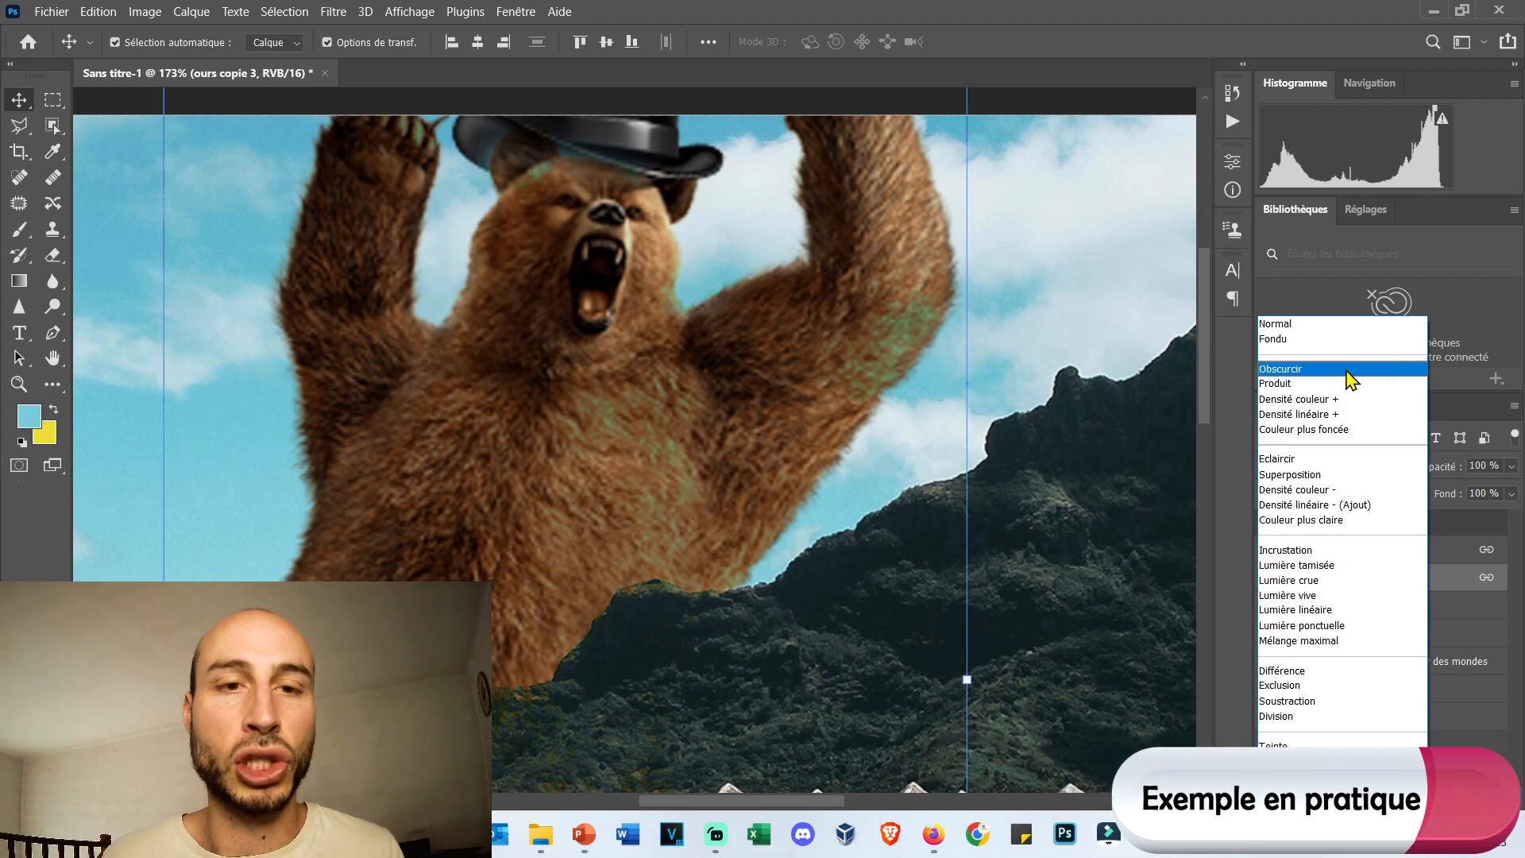
pyautogui.click(1347, 371)
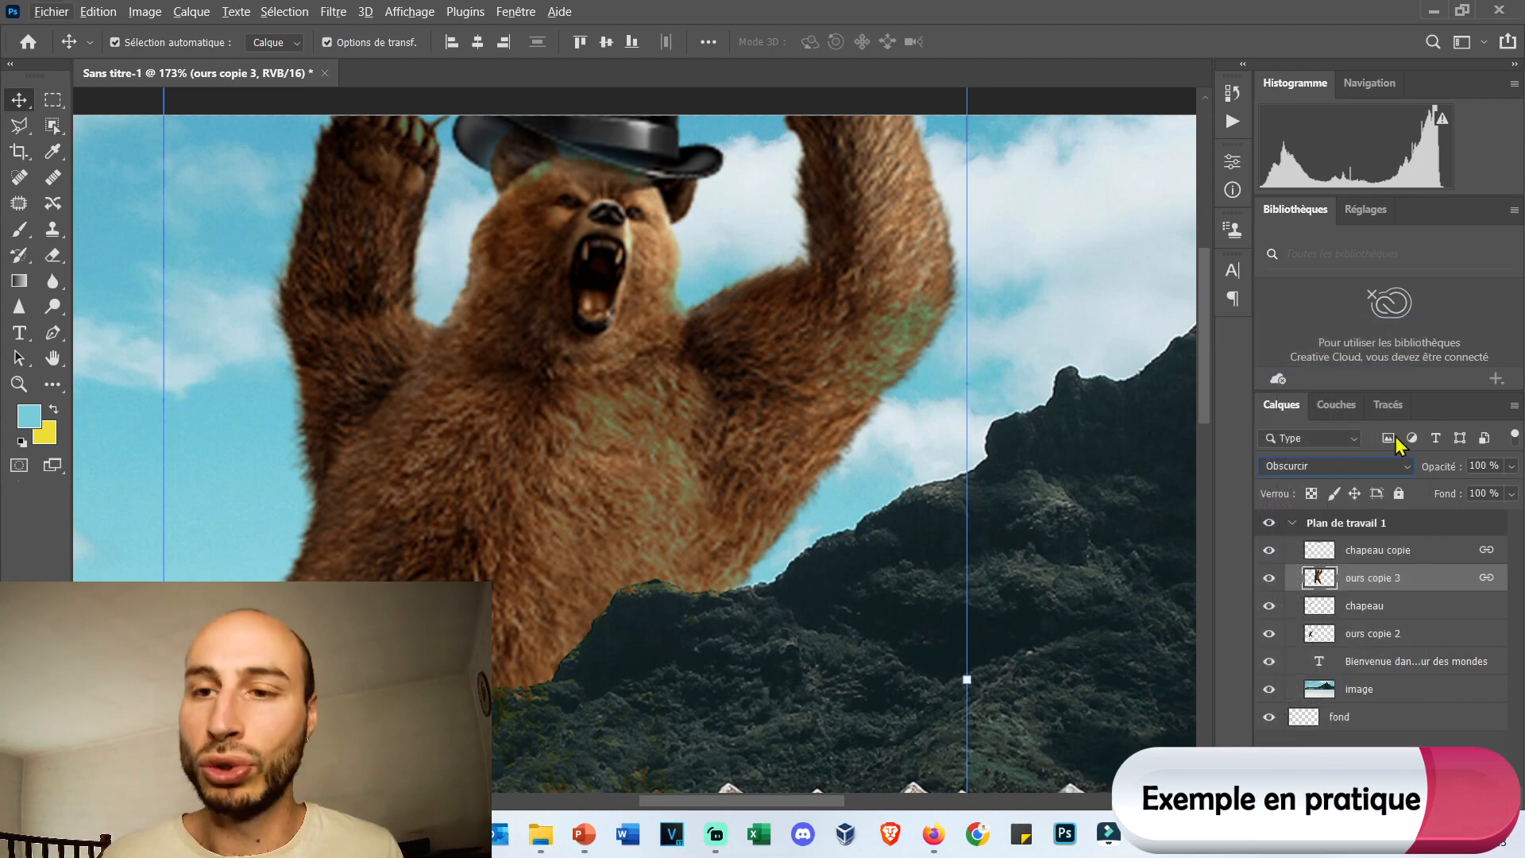
pyautogui.click(1386, 466)
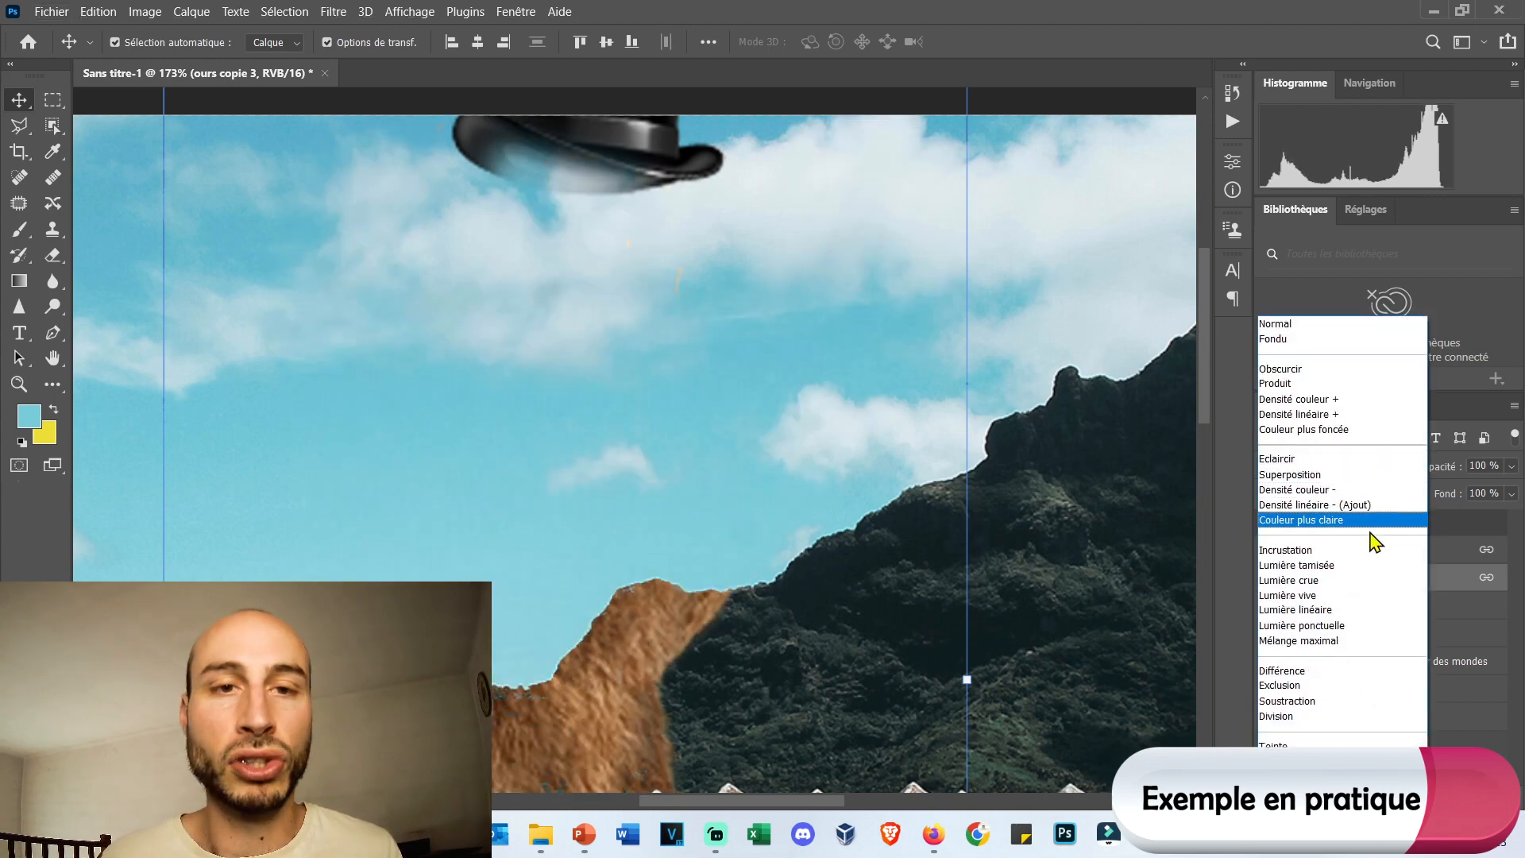
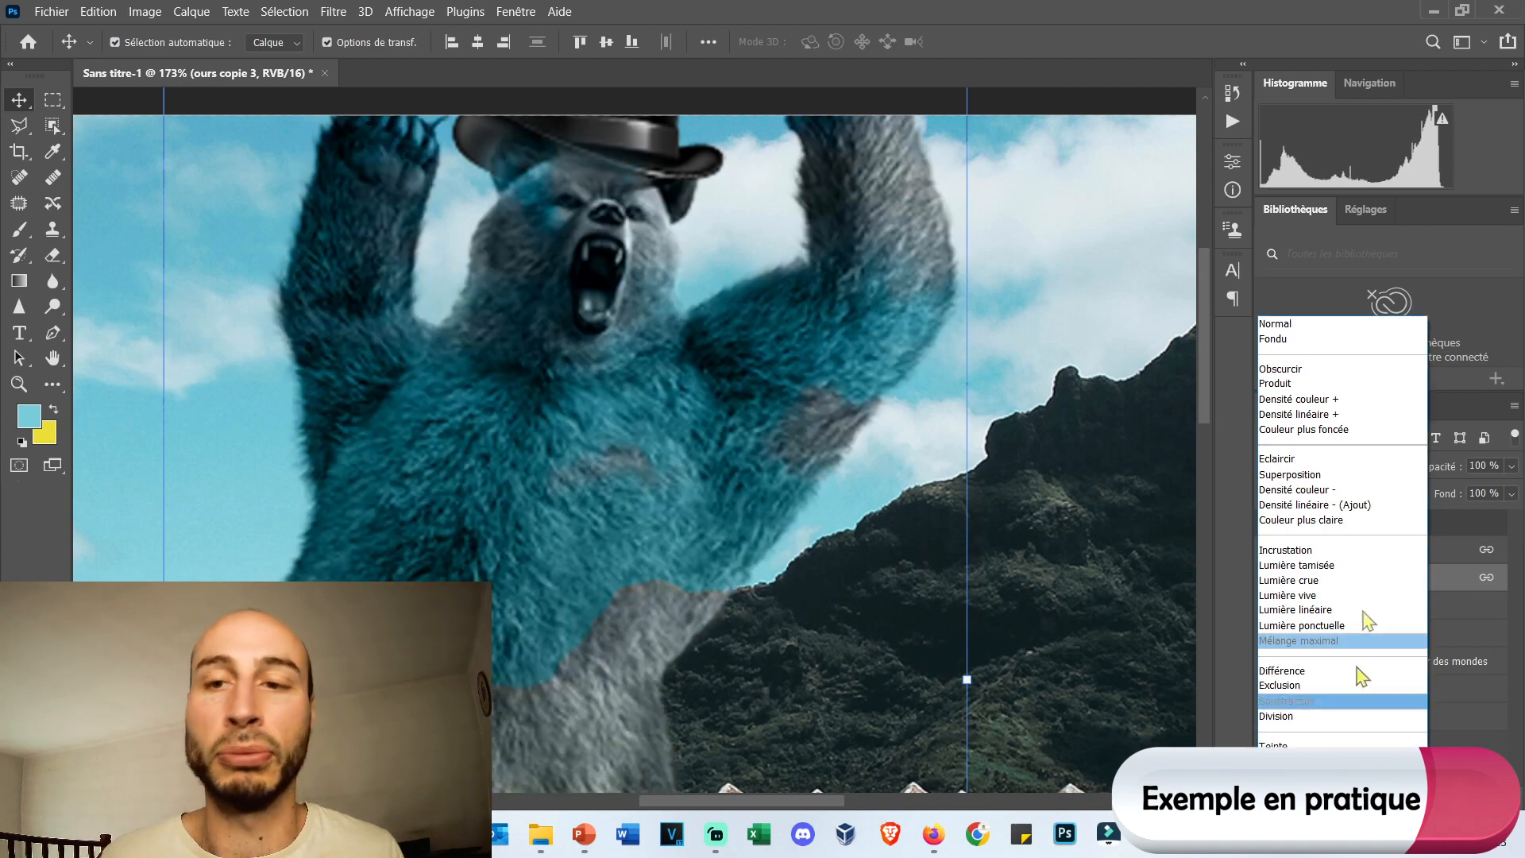
# Finish previewing blend modes on the enlarged bear, then examine its blended pixels up close along the edge of the raised arm.
pyautogui.click(1328, 564)
pyautogui.click(818, 483)
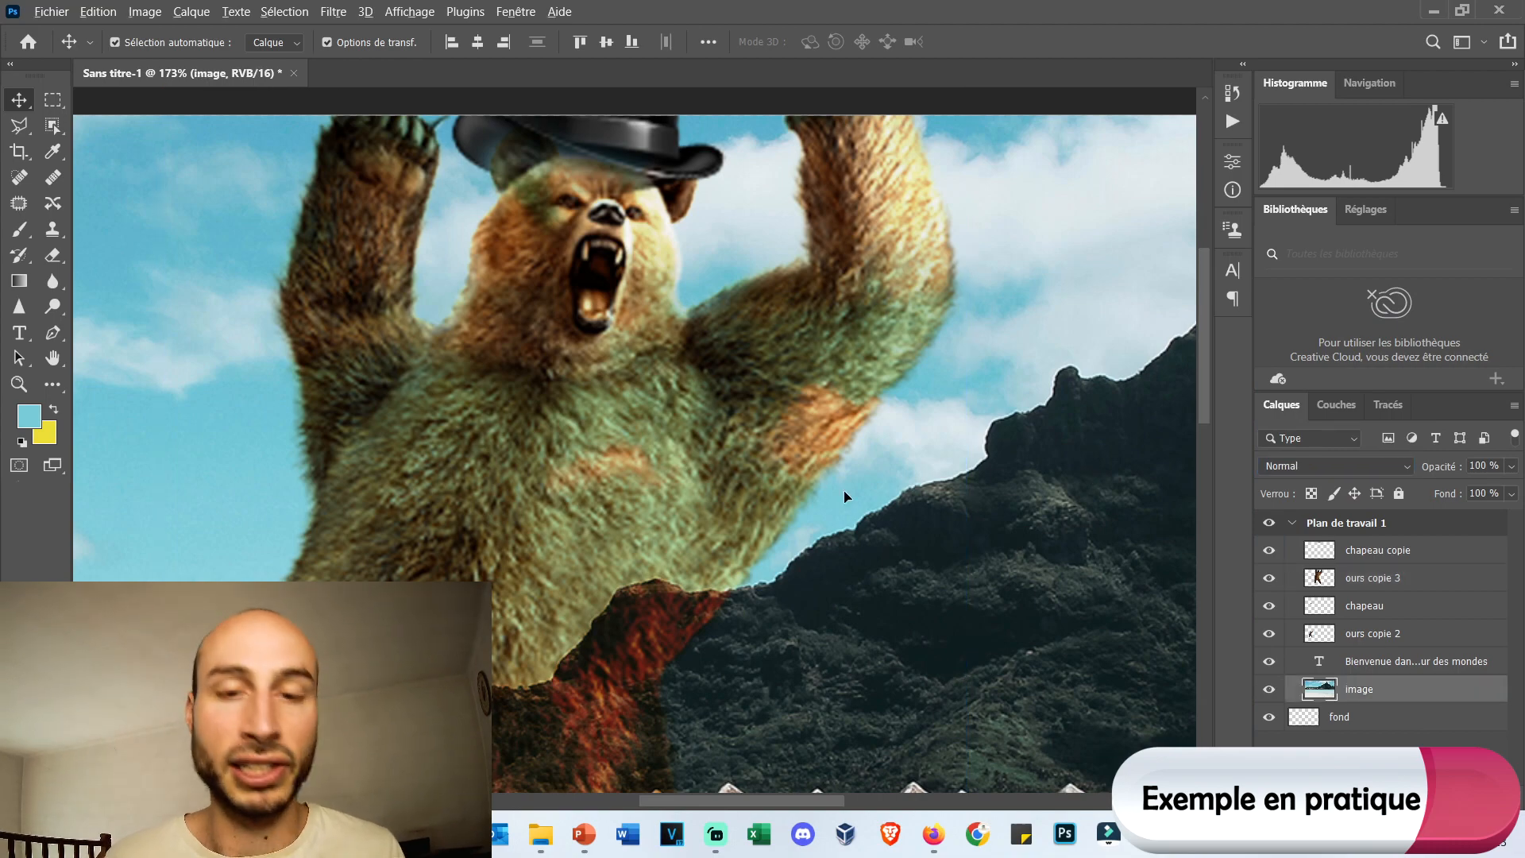
pyautogui.scroll(8, 845, 497)
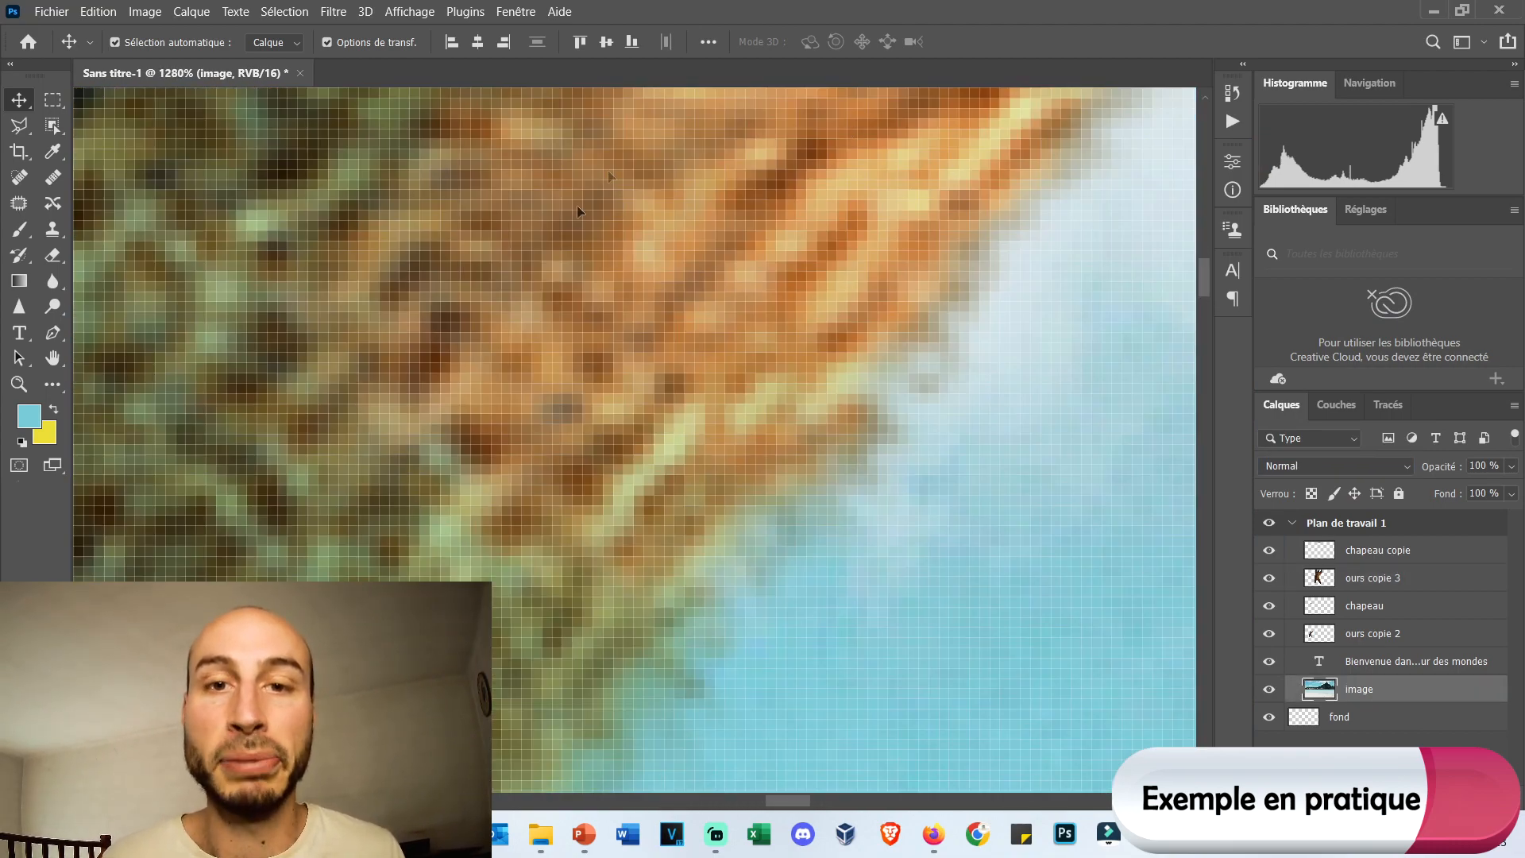
pyautogui.scroll(4, 896, 326)
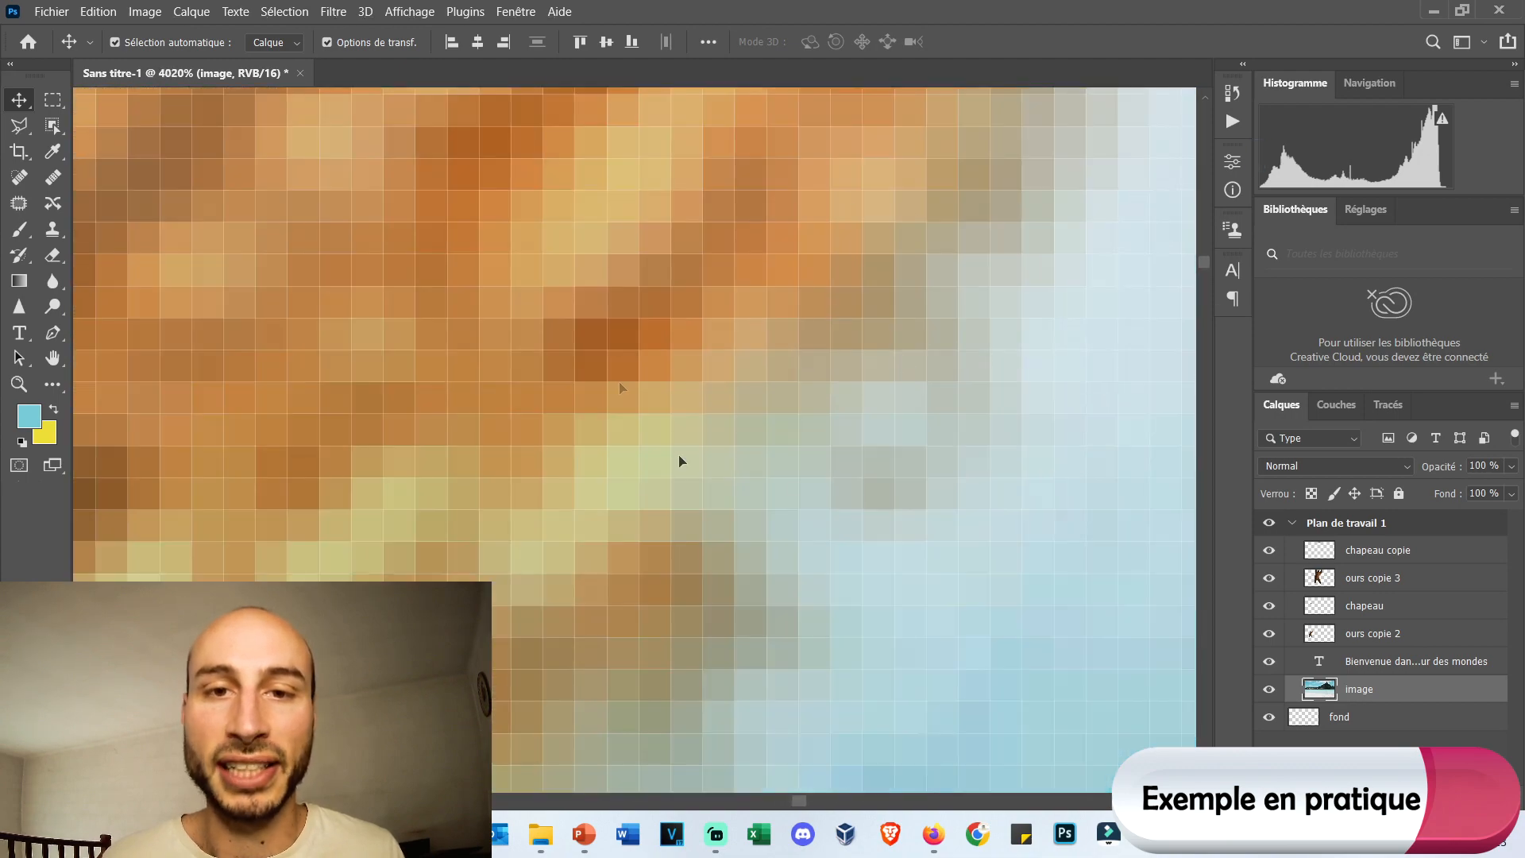
pyautogui.scroll(3, 831, 289)
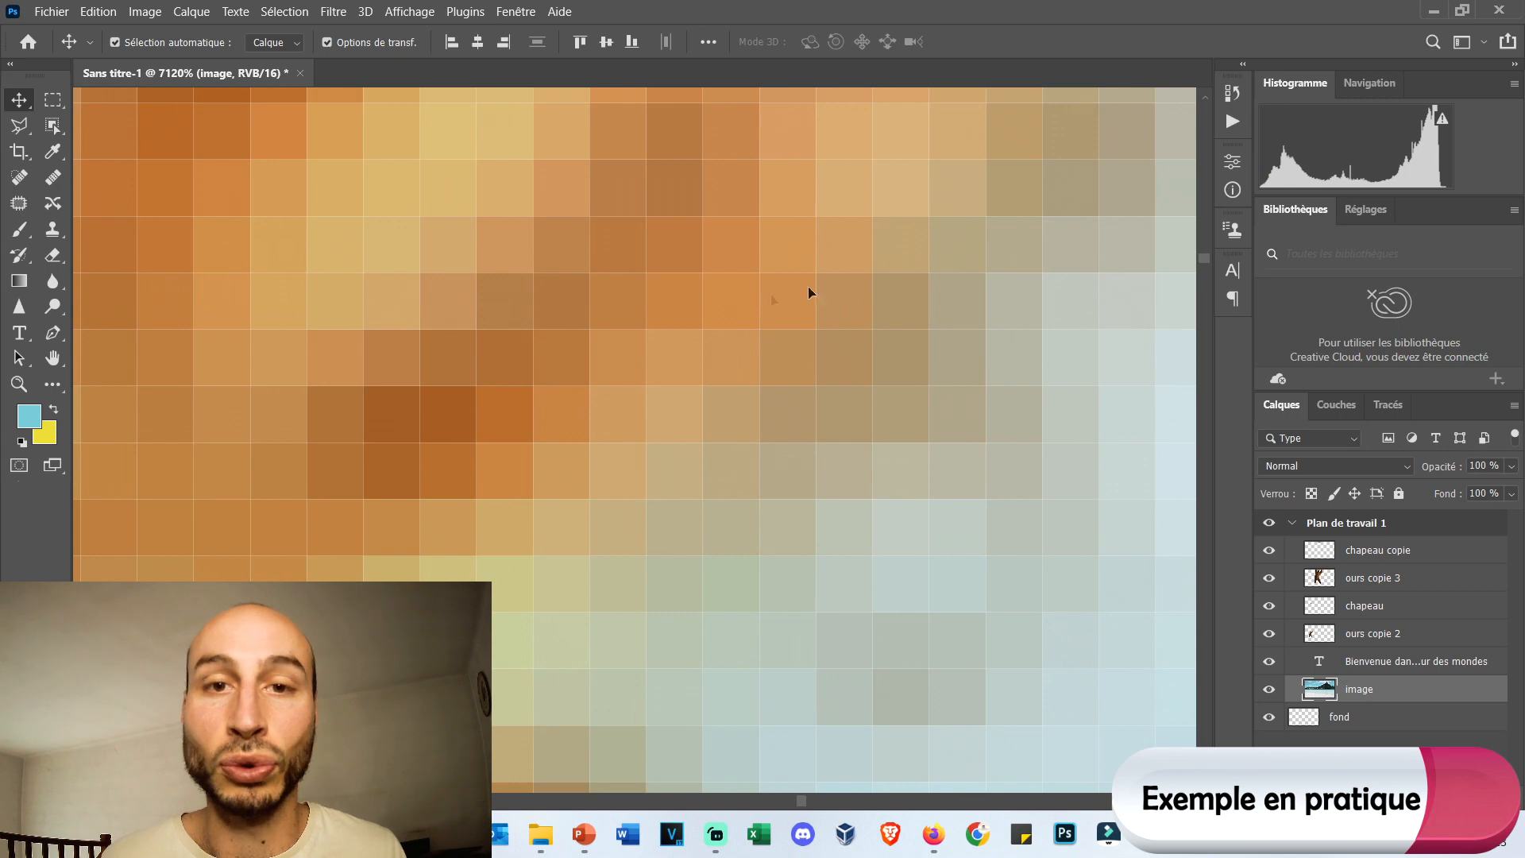
pyautogui.rightClick(793, 245)
pyautogui.press('Escape')
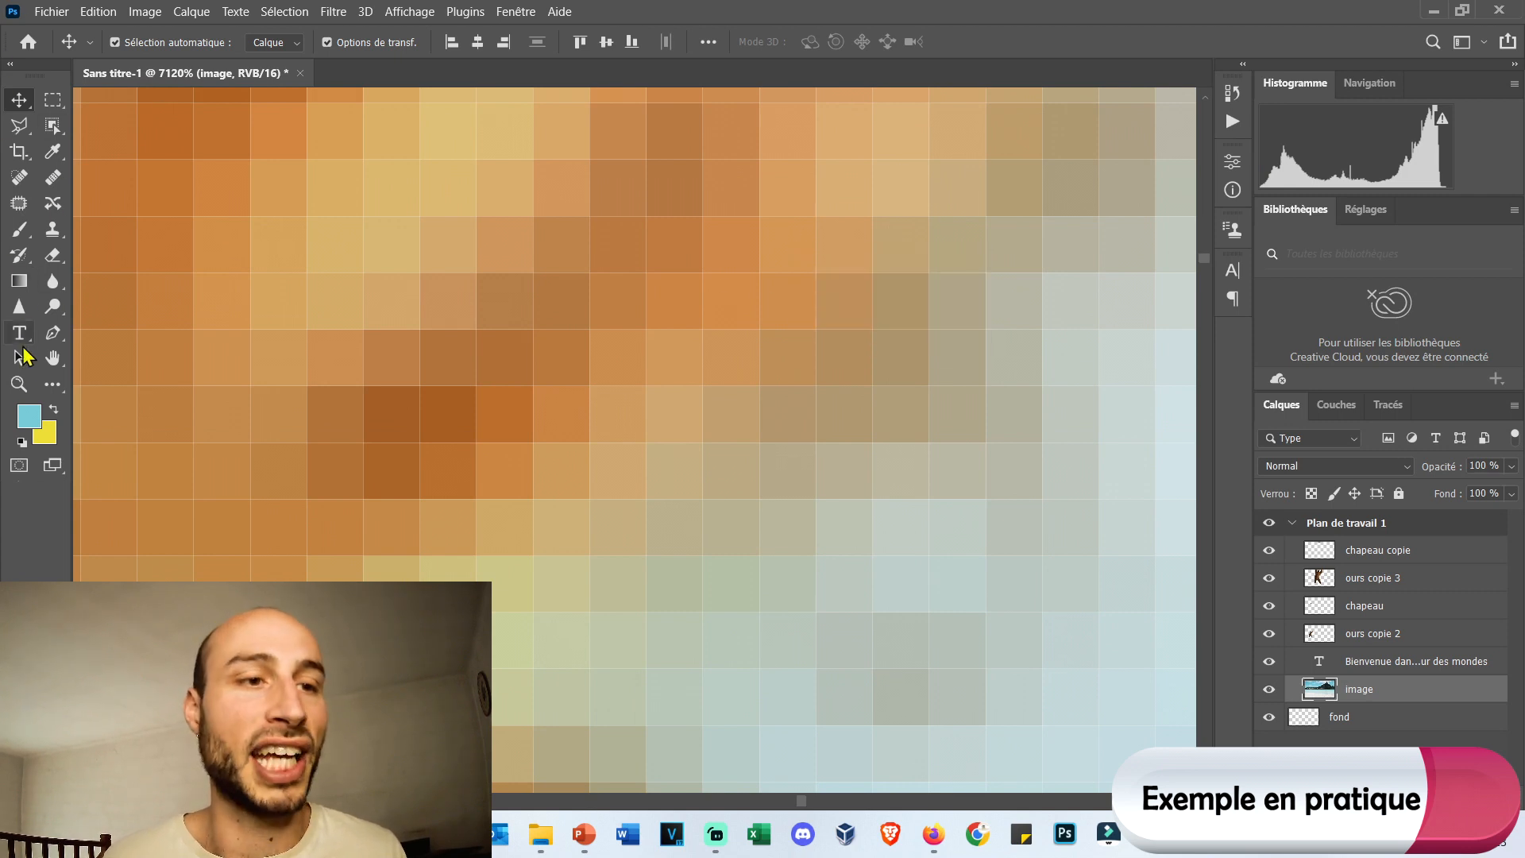
# Sample the light brown of a pixel at the bear's arm edge as the foreground colour and deselect the image layer.
pyautogui.click(53, 151)
pyautogui.click(845, 301)
pyautogui.scroll(-15, 773, 365)
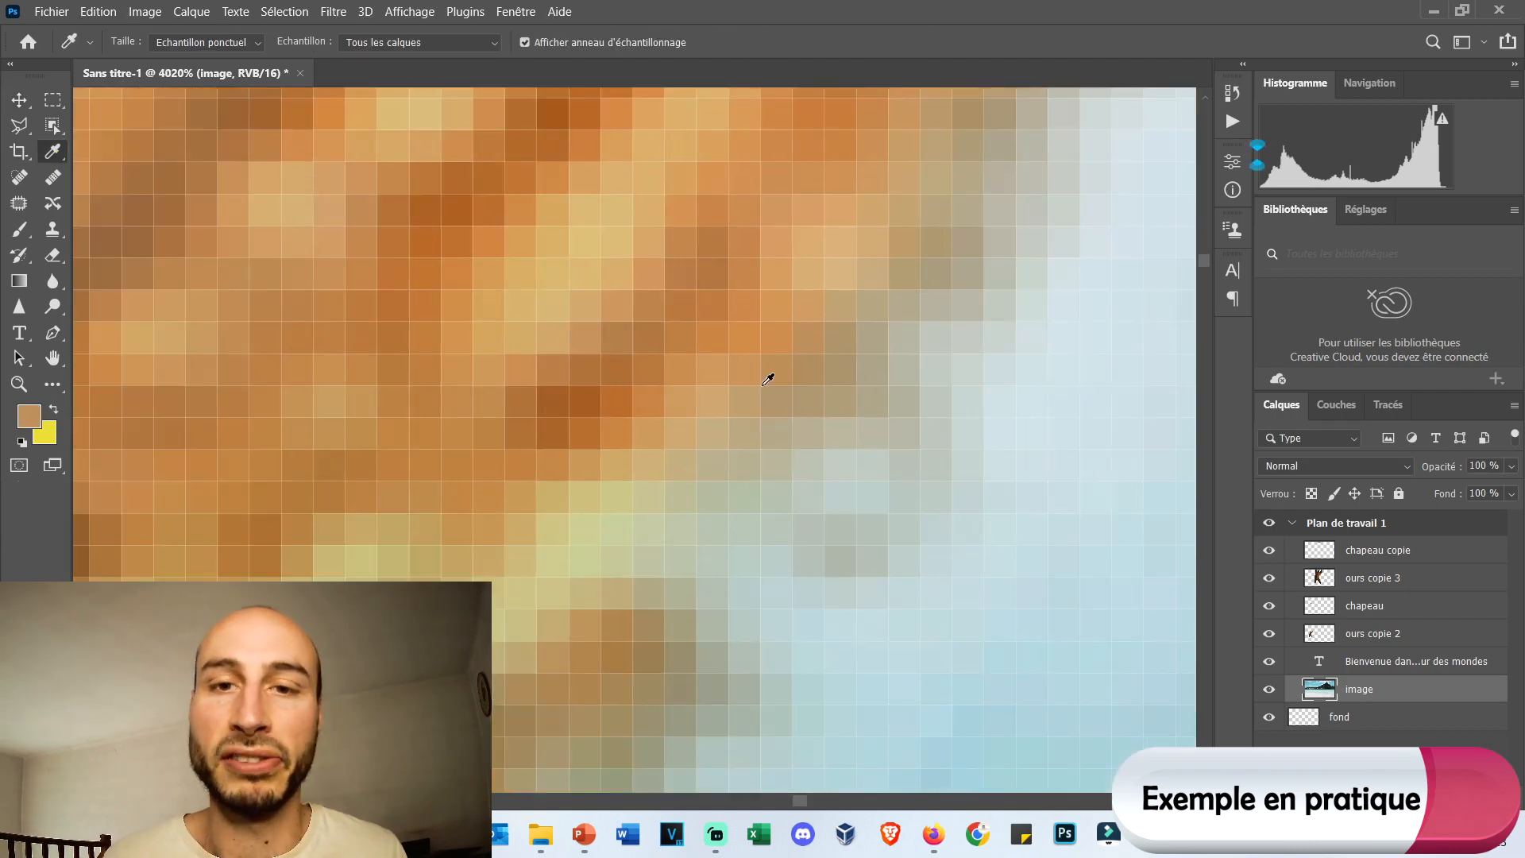
pyautogui.scroll(-5, 773, 359)
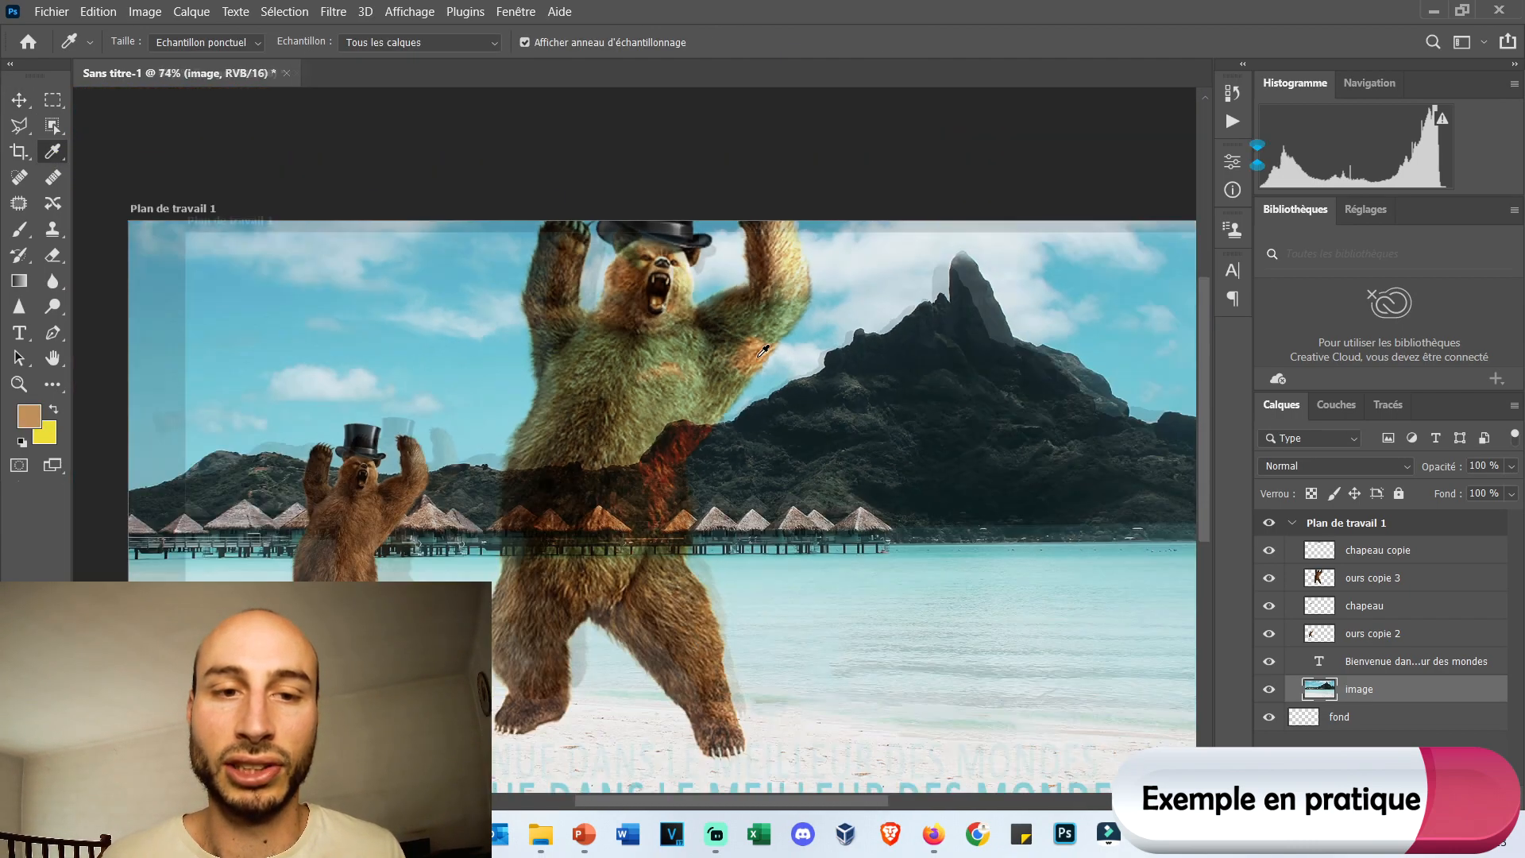
pyautogui.click(15, 108)
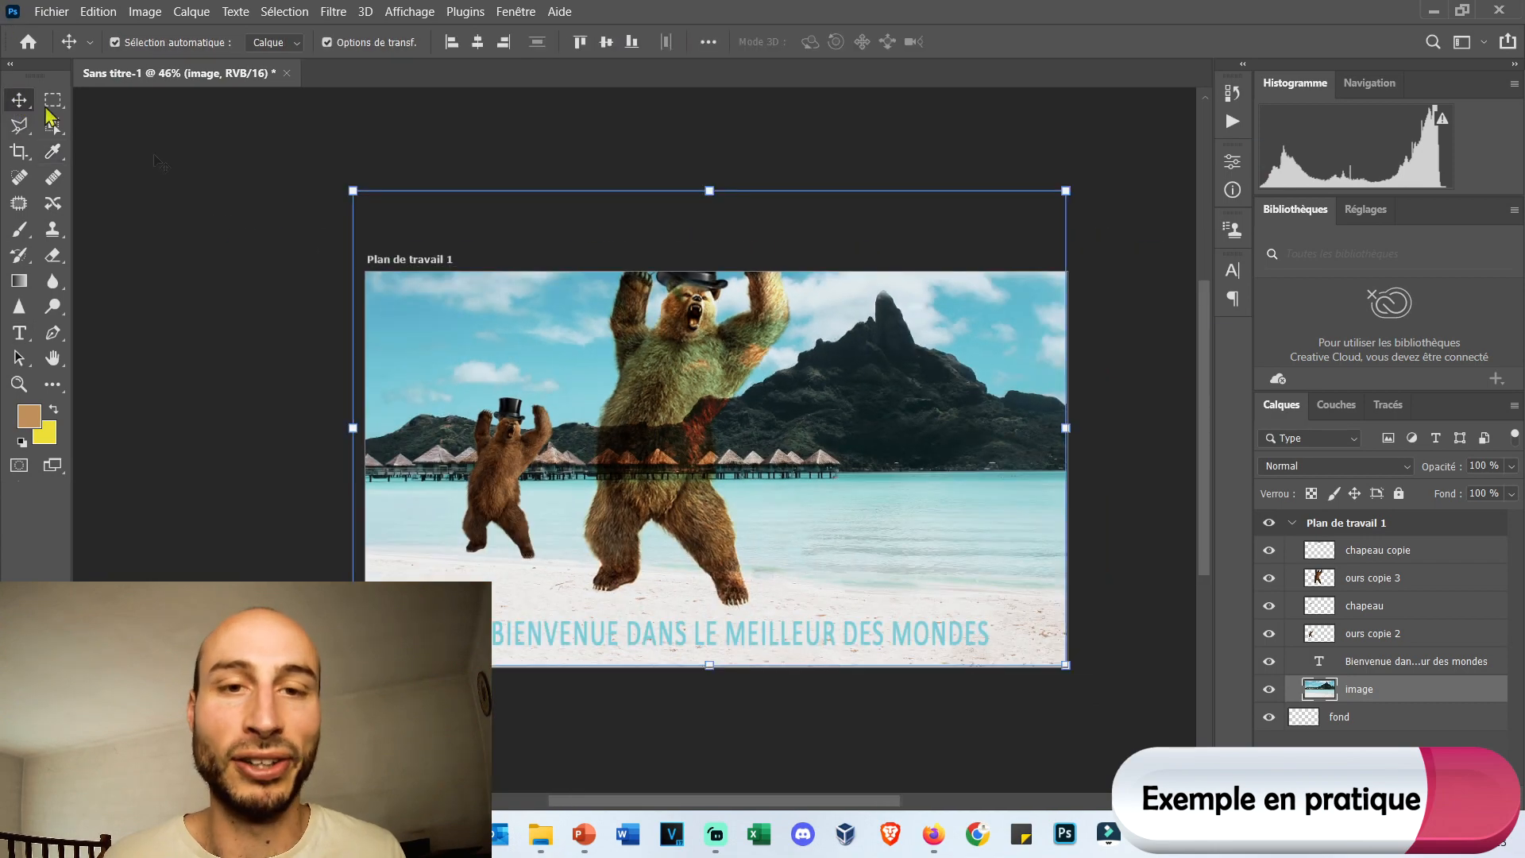
pyautogui.click(462, 140)
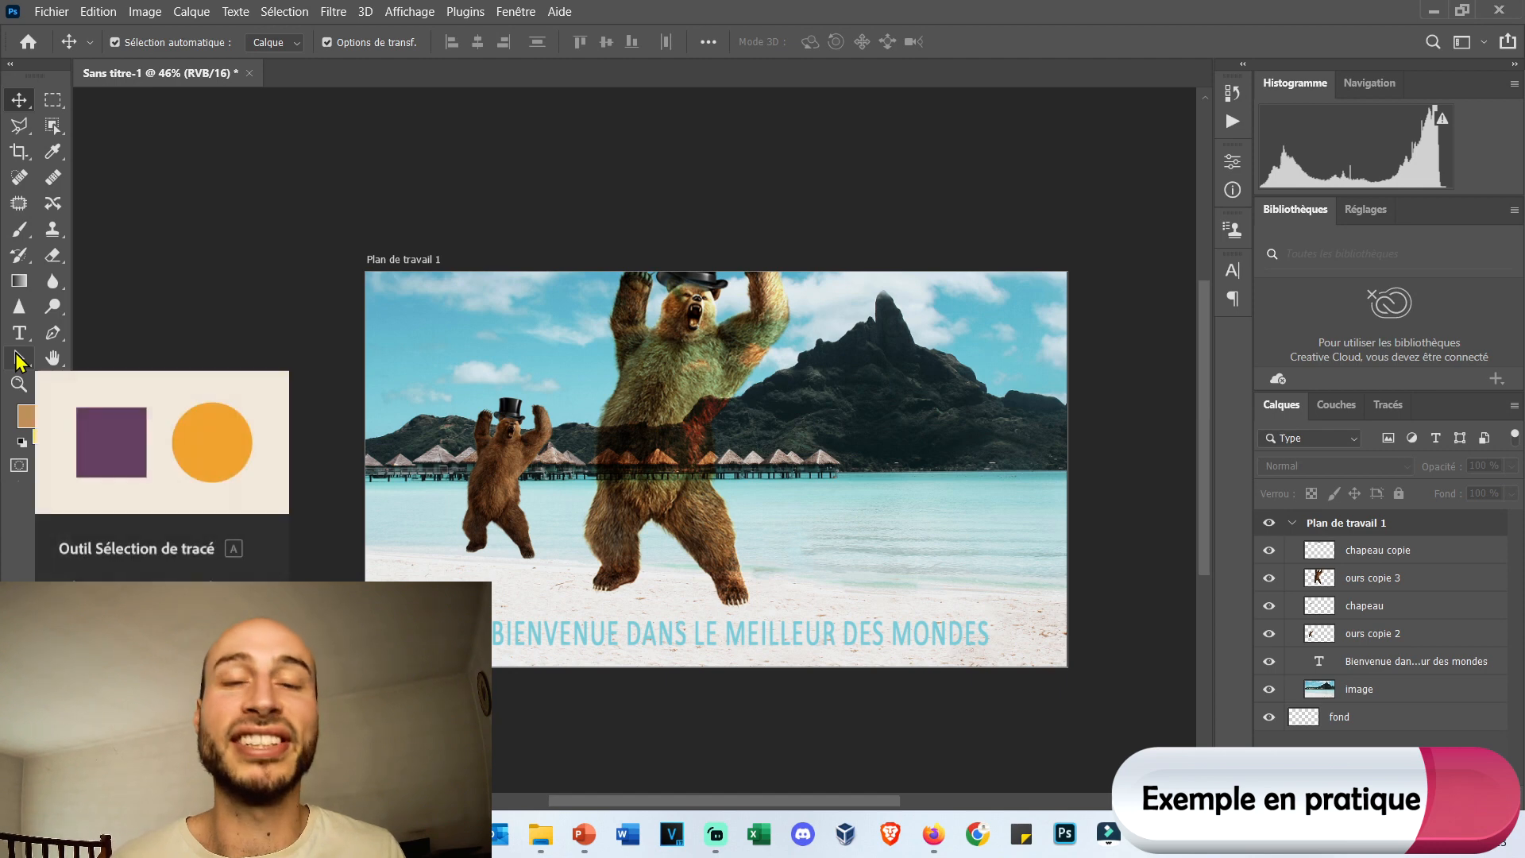
# Add the text PLOP across the bears, enlarge it to 447 pt and shift it slightly left and down.
pyautogui.click(19, 333)
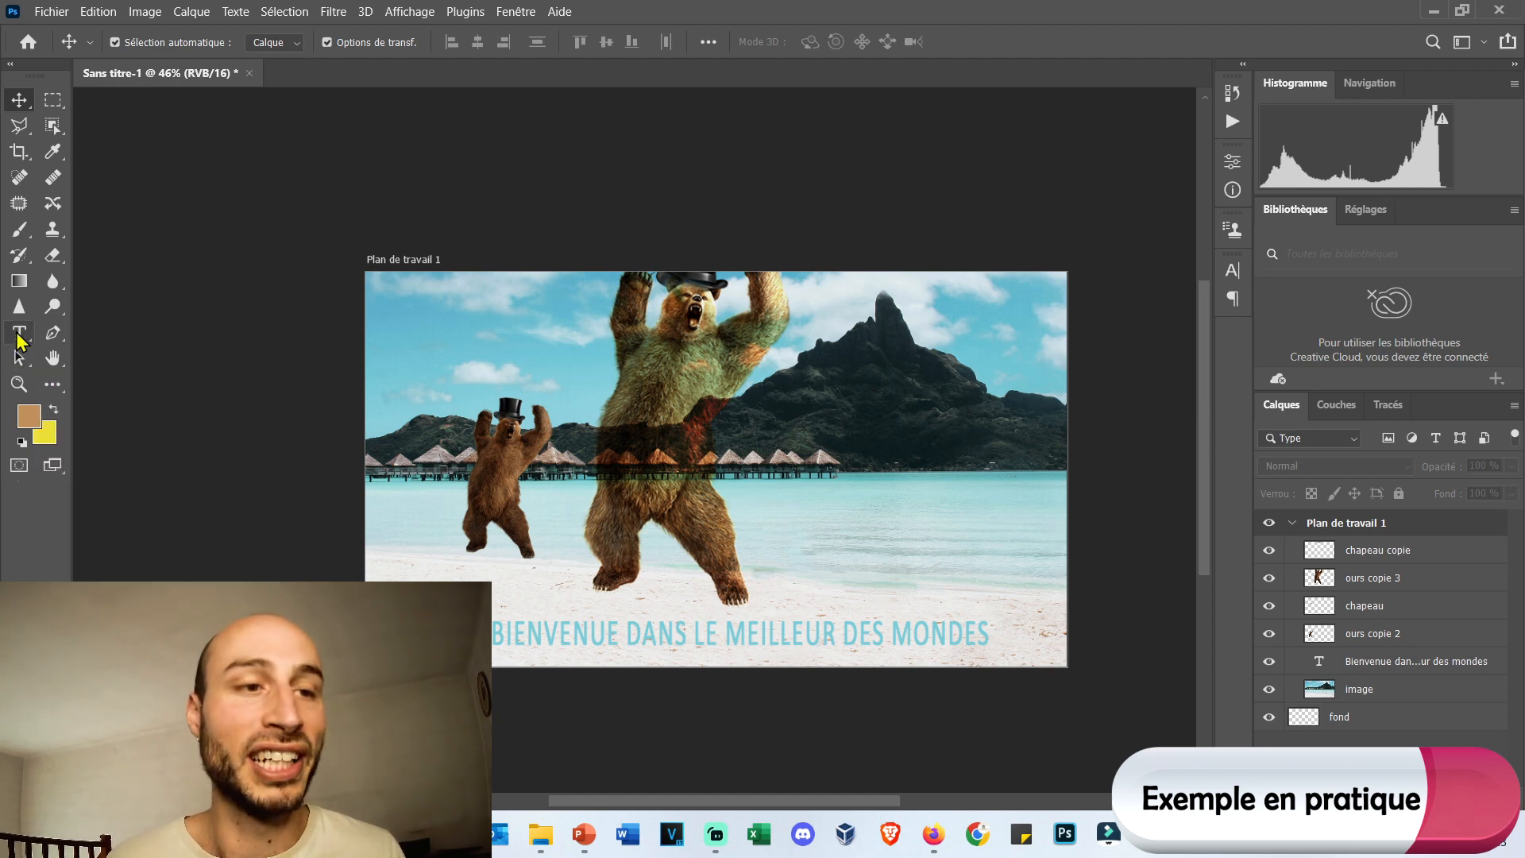
pyautogui.click(549, 502)
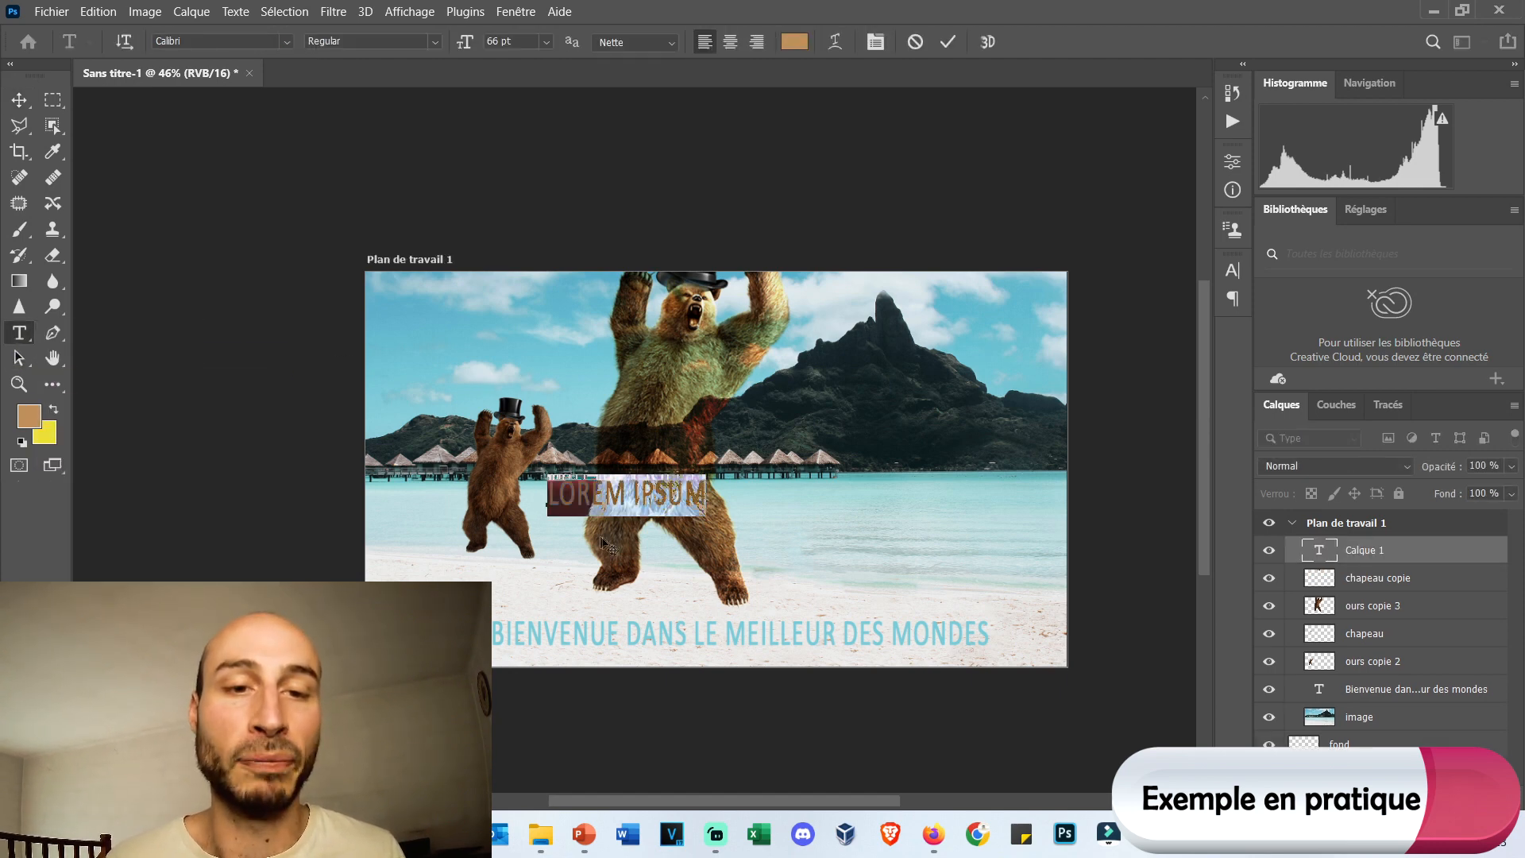
pyautogui.write('PLOP')
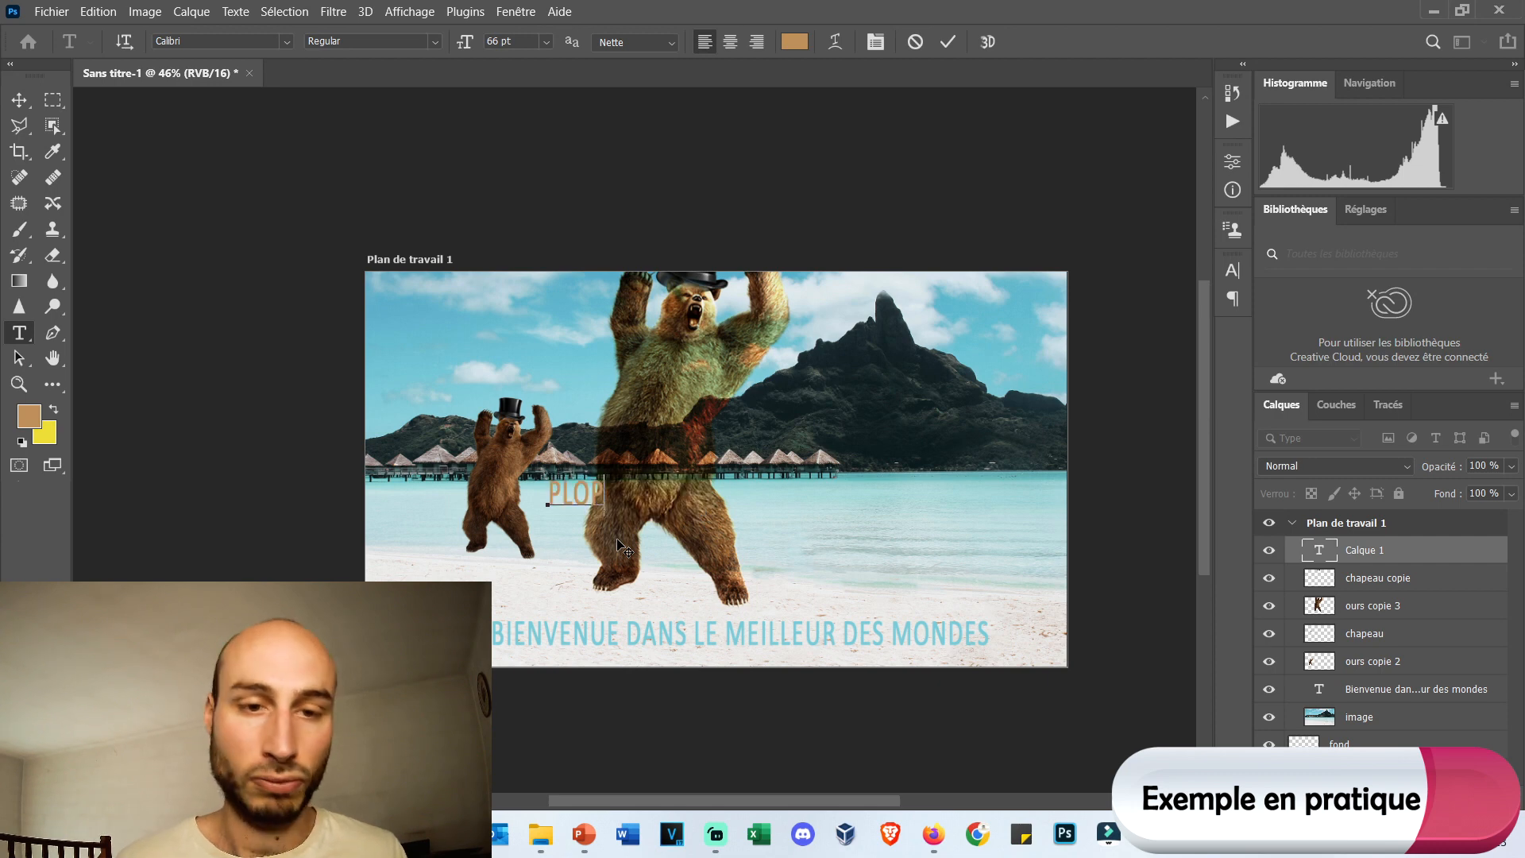
pyautogui.moveTo(525, 43); pyautogui.dragTo(763, 40)
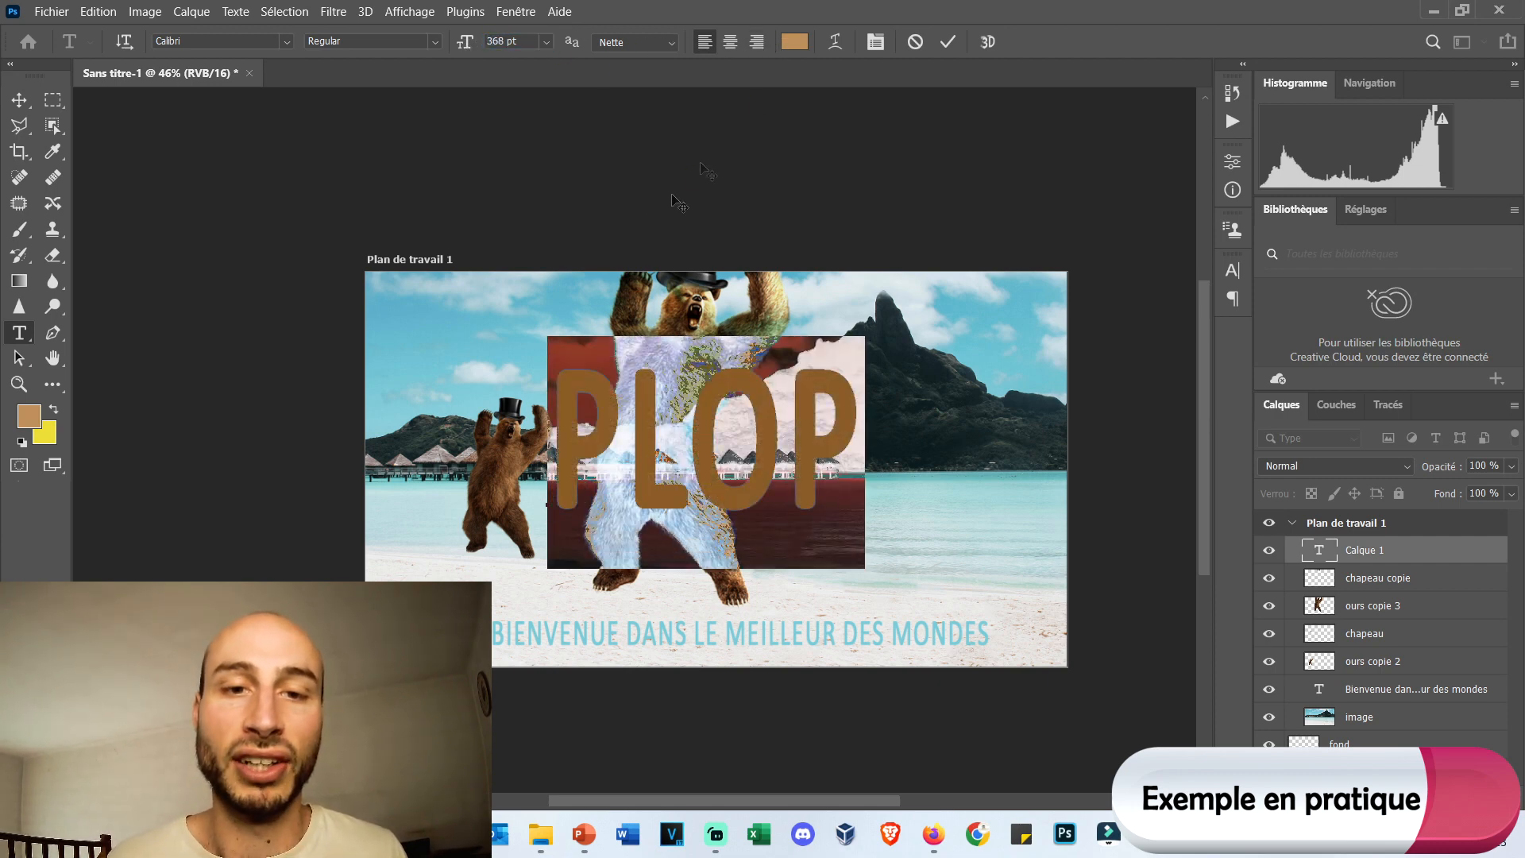
pyautogui.moveTo(467, 44); pyautogui.dragTo(546, 46)
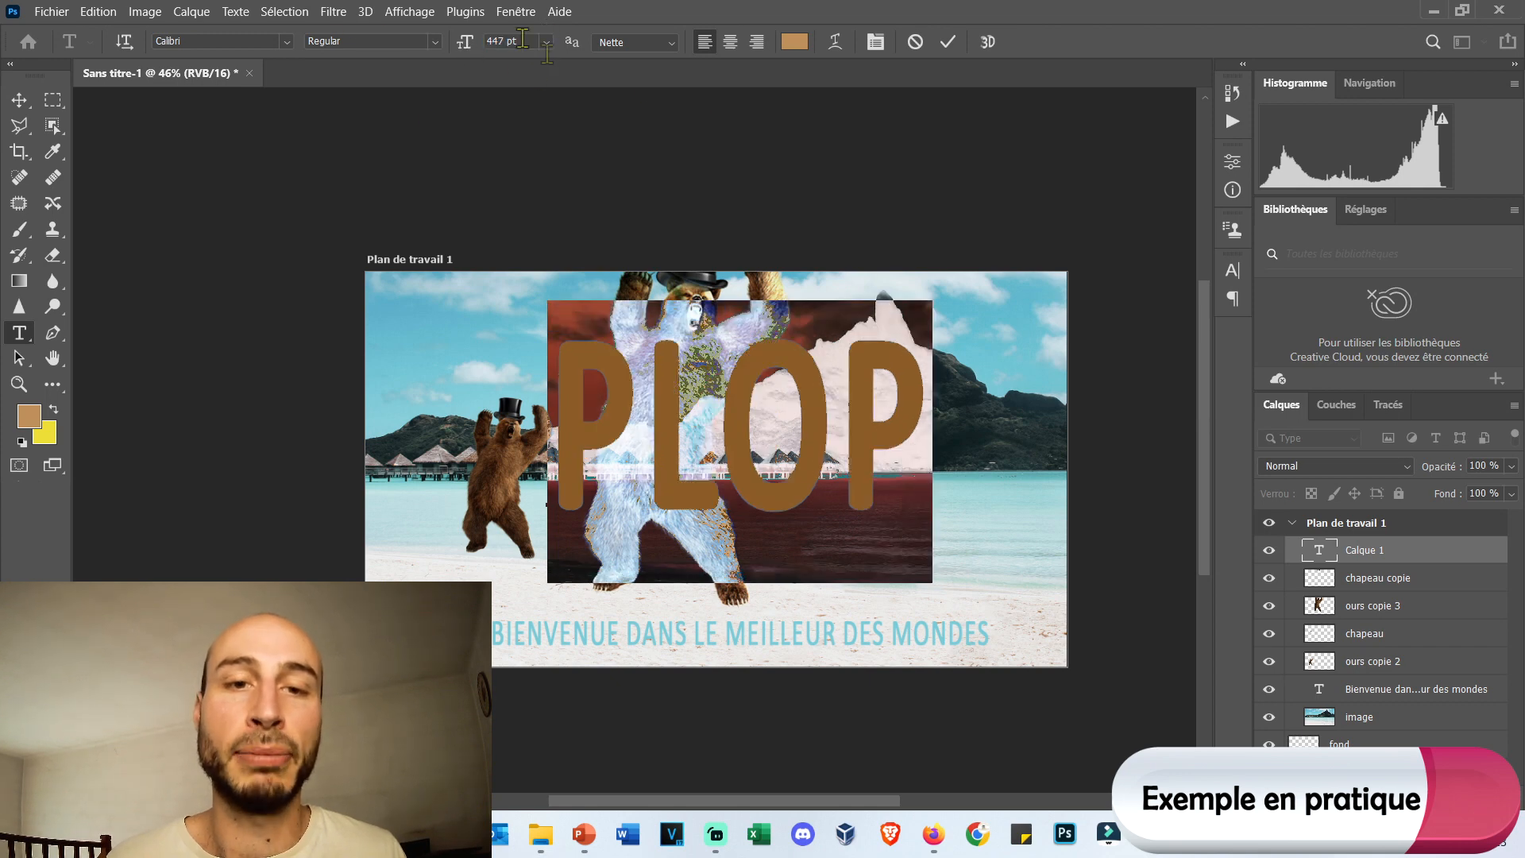
pyautogui.click(19, 99)
pyautogui.moveTo(622, 403); pyautogui.dragTo(568, 434)
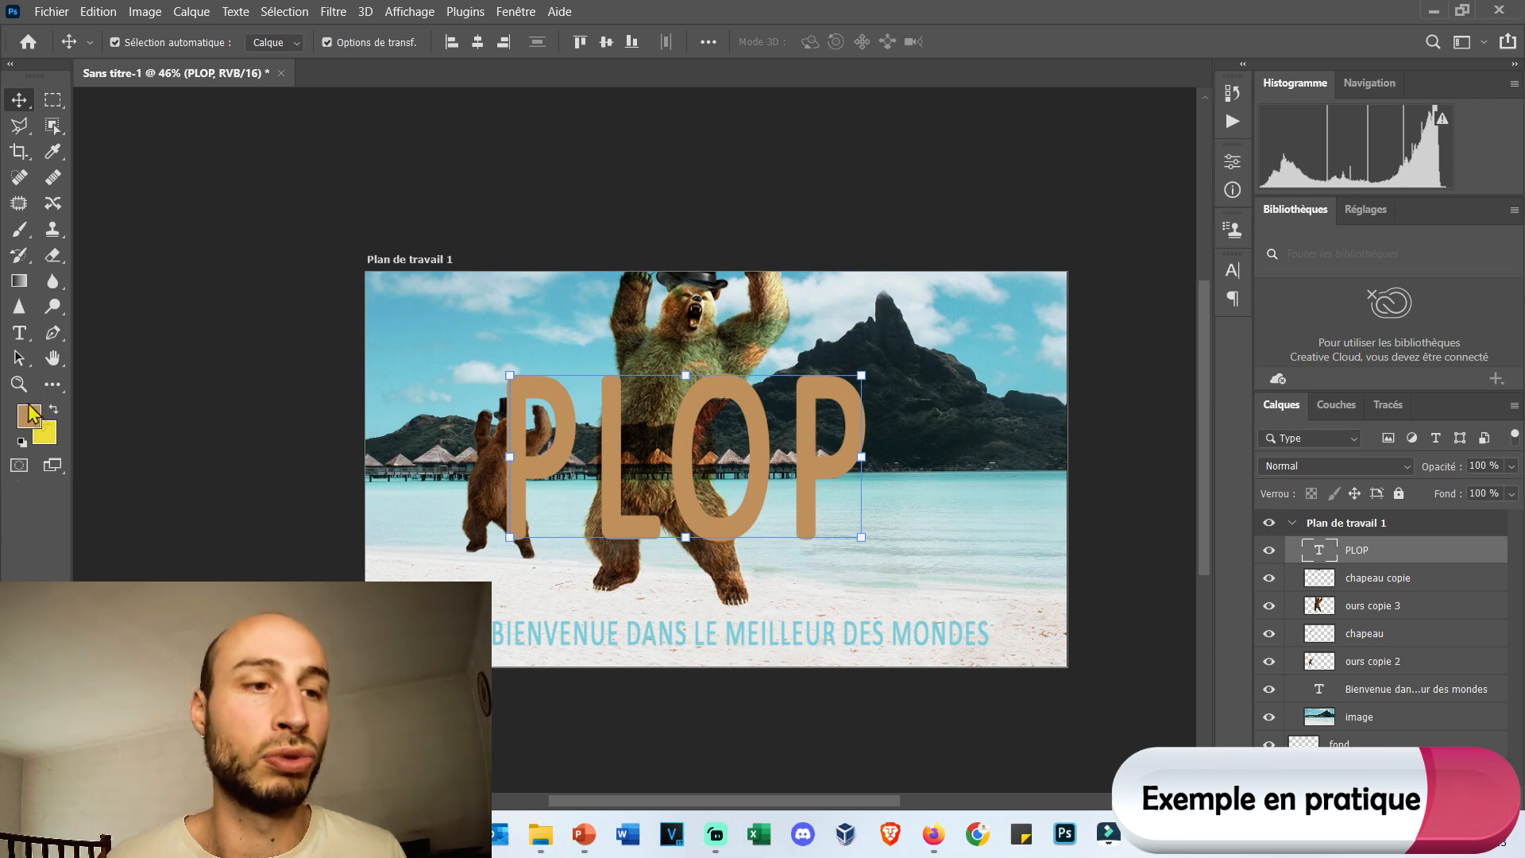
# Set the PLOP text to 518 pt and change its font to Bauhaus 93.
pyautogui.click(19, 332)
pyautogui.doubleClick(739, 463)
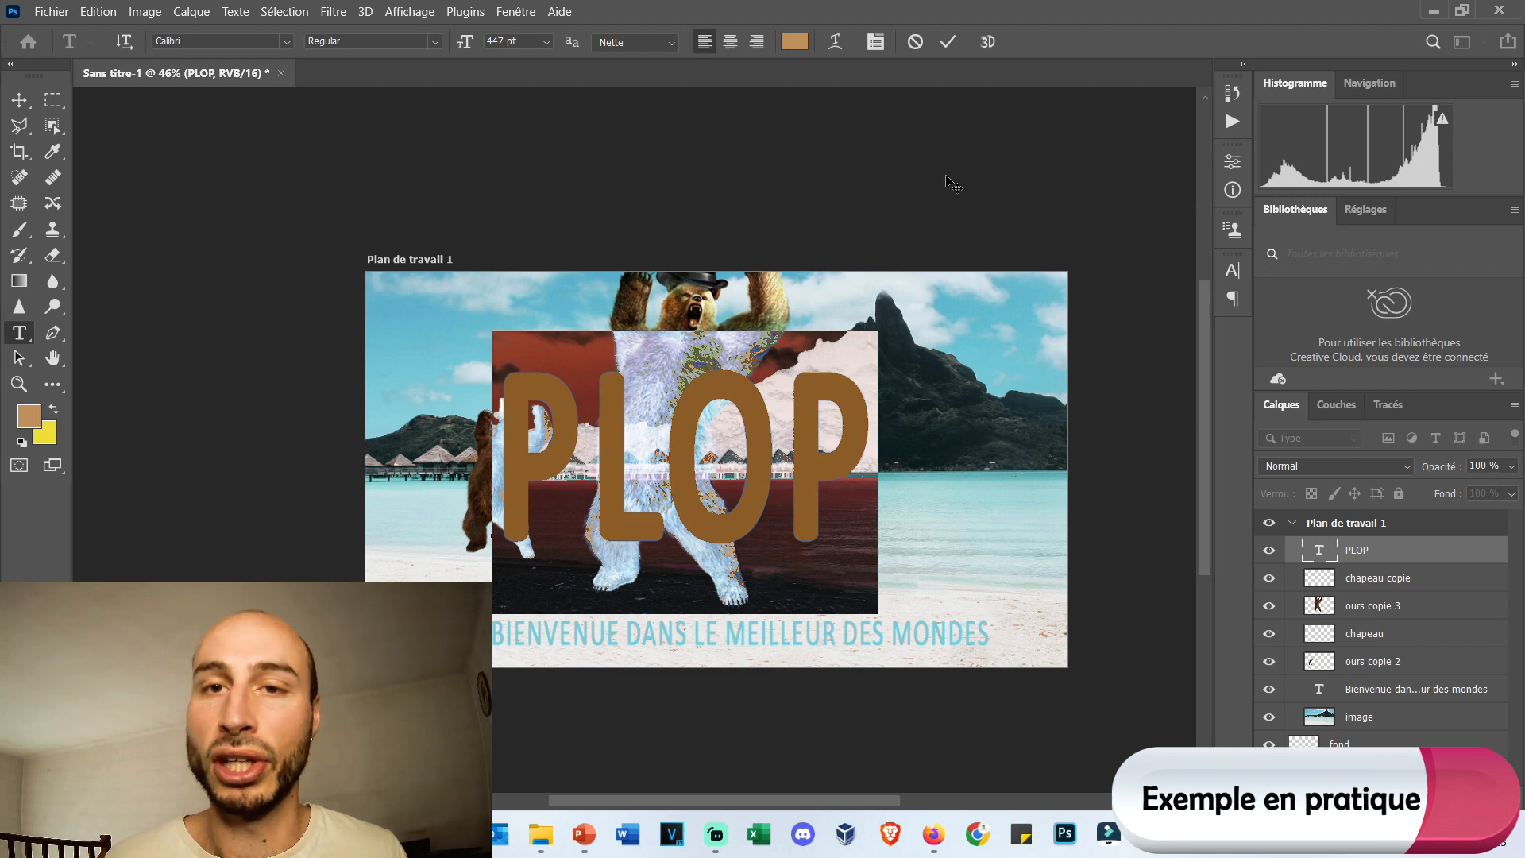
pyautogui.moveTo(470, 43); pyautogui.dragTo(560, 41)
pyautogui.click(1233, 270)
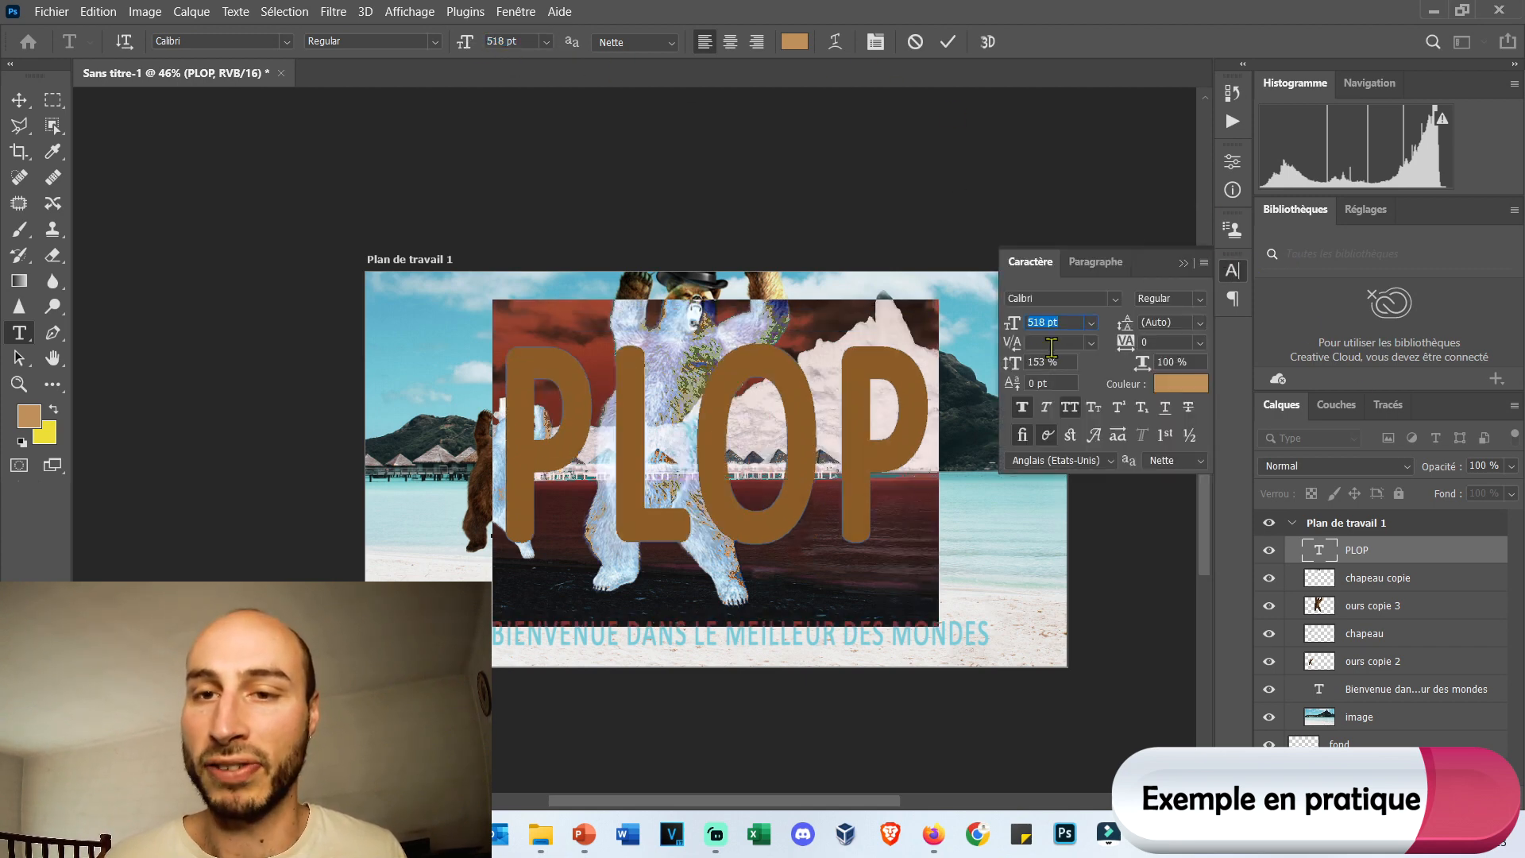
pyautogui.click(1114, 299)
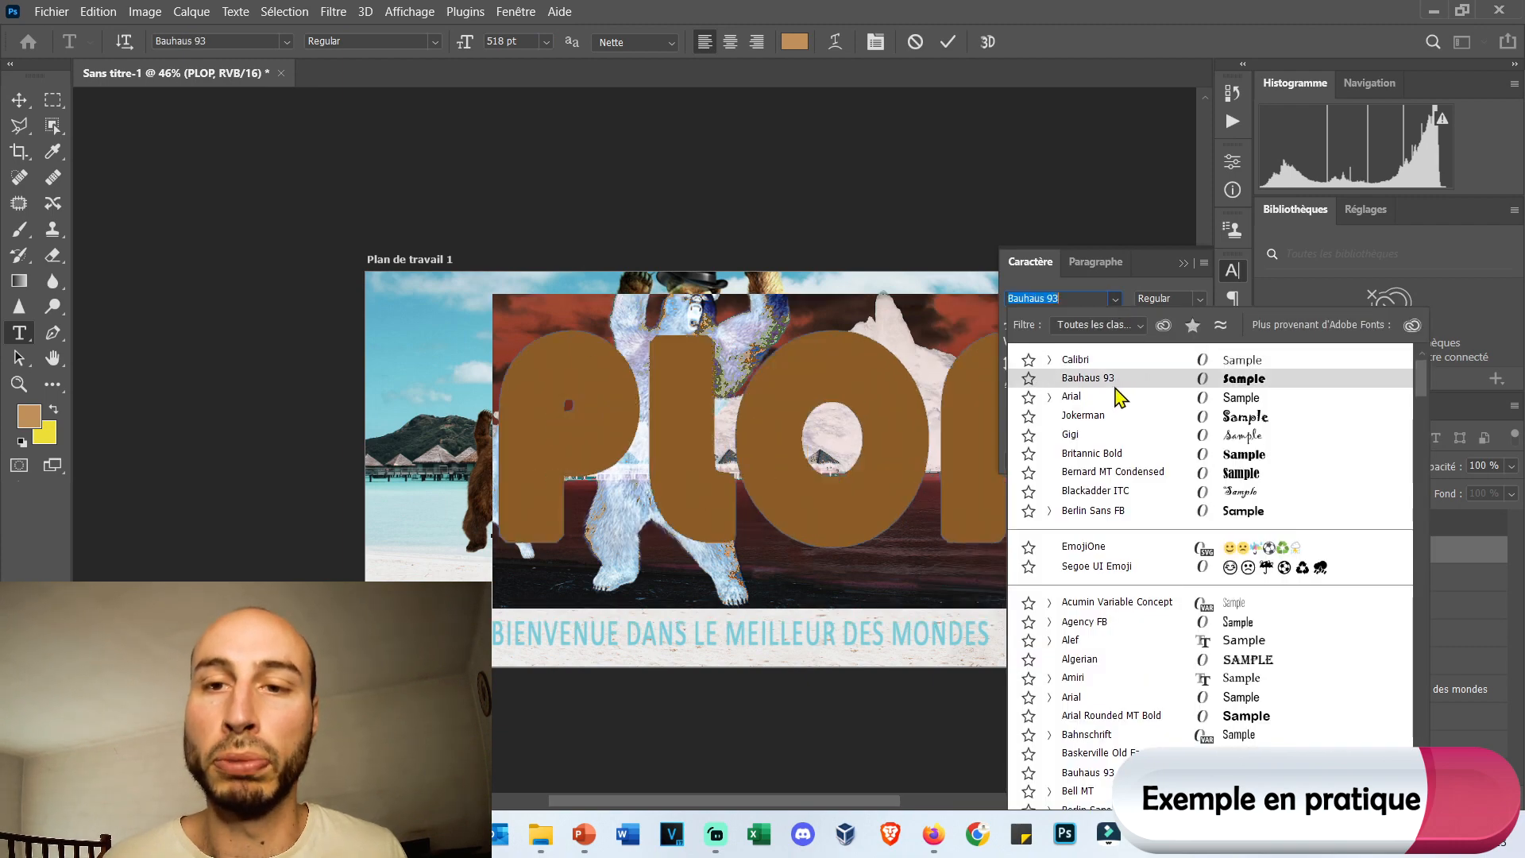
pyautogui.click(1115, 383)
pyautogui.click(19, 99)
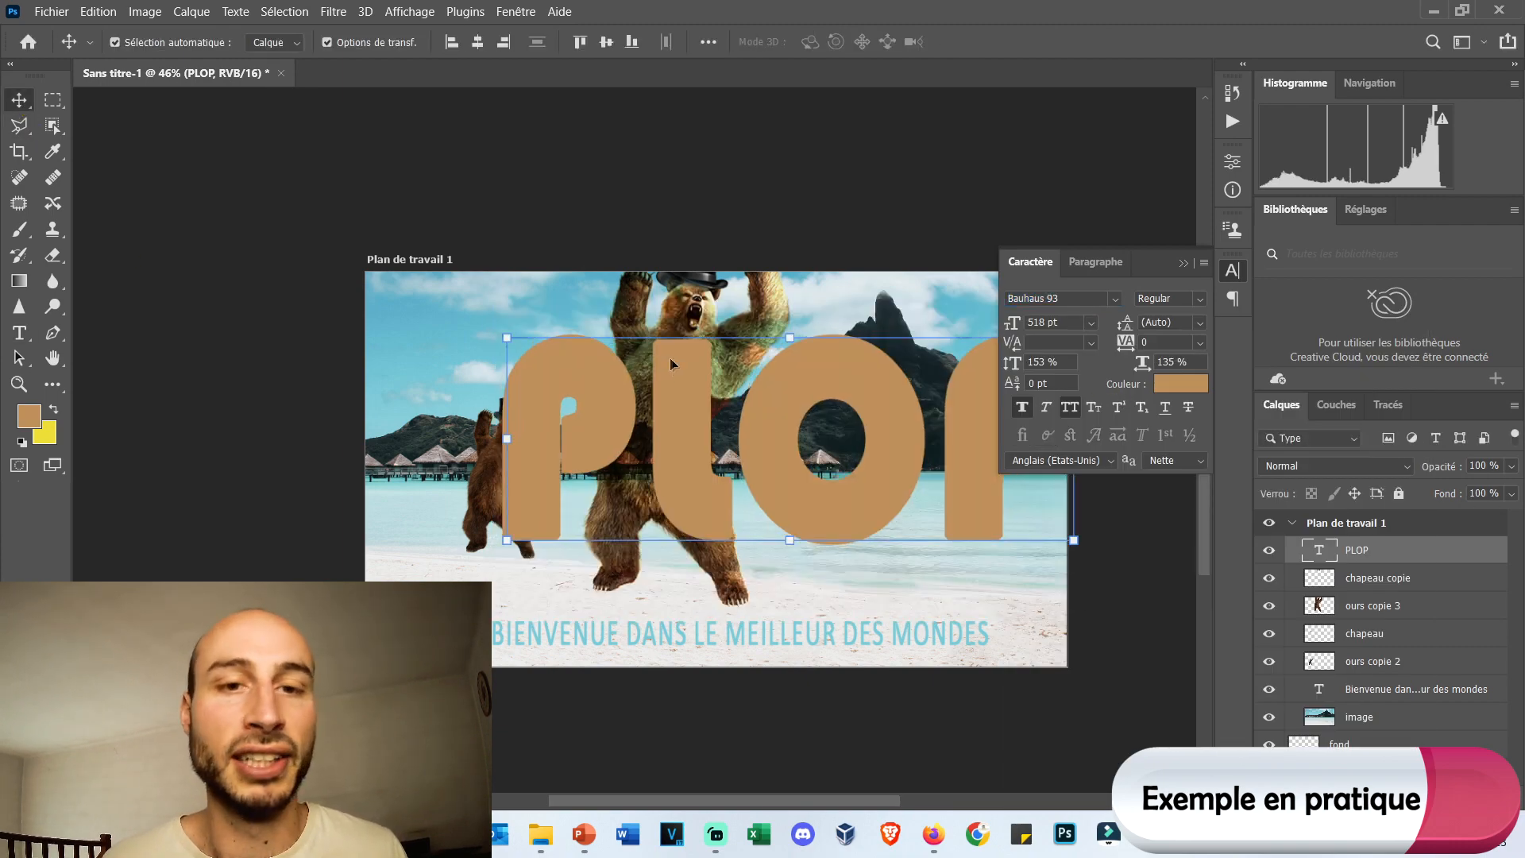
# Enlarge the PLOP text proportionally to about 116.43% and position it across the width of Plan de travail 1.
pyautogui.moveTo(685, 387); pyautogui.dragTo(618, 358)
pyautogui.moveTo(1008, 512); pyautogui.dragTo(988, 617)
pyautogui.moveTo(921, 548); pyautogui.dragTo(988, 563)
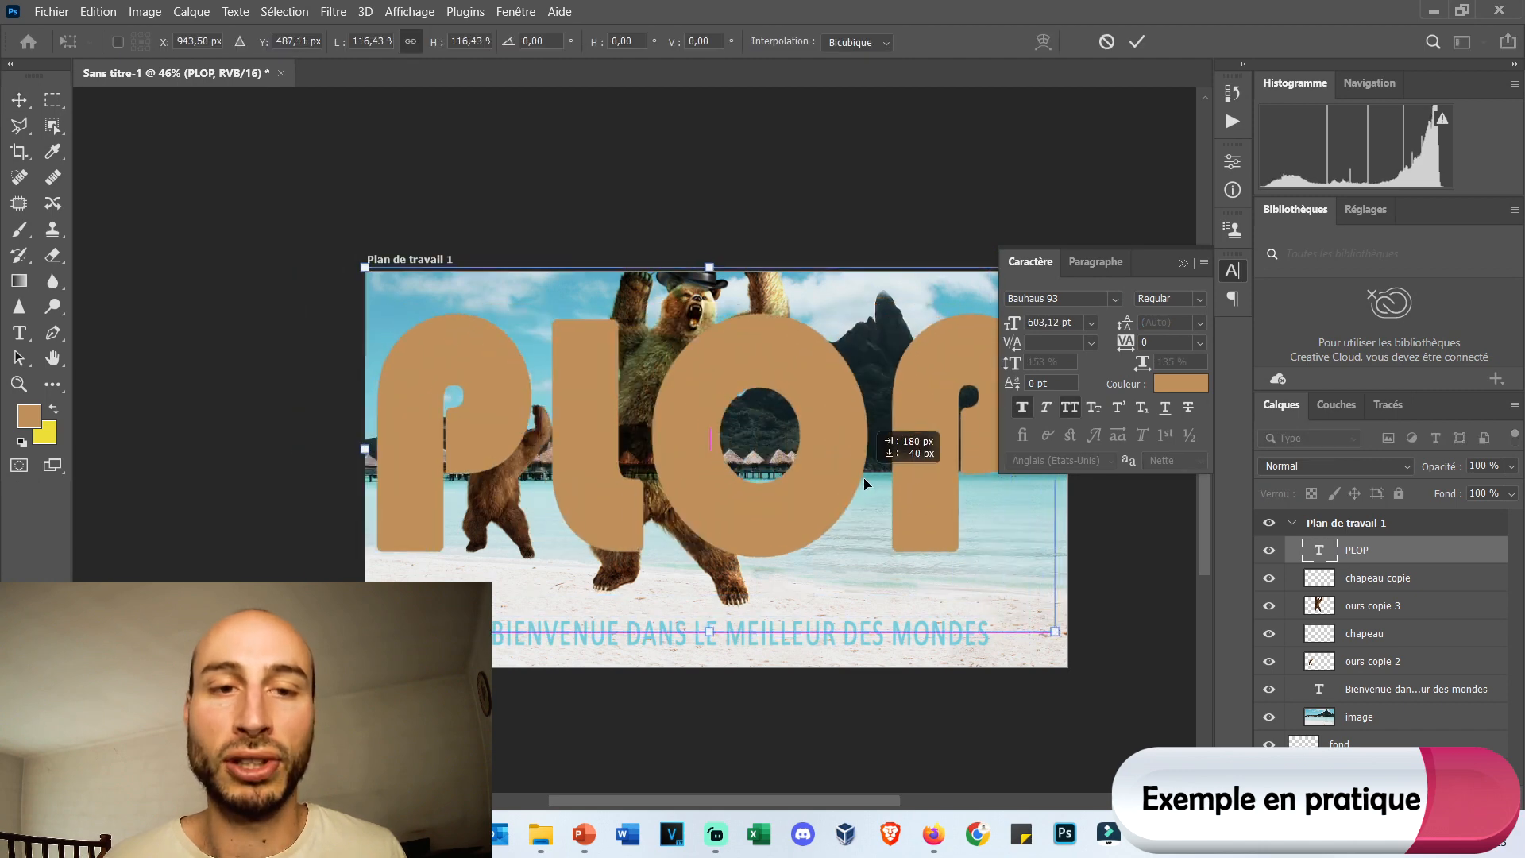
pyautogui.click(1184, 263)
pyautogui.moveTo(850, 384); pyautogui.dragTo(871, 396)
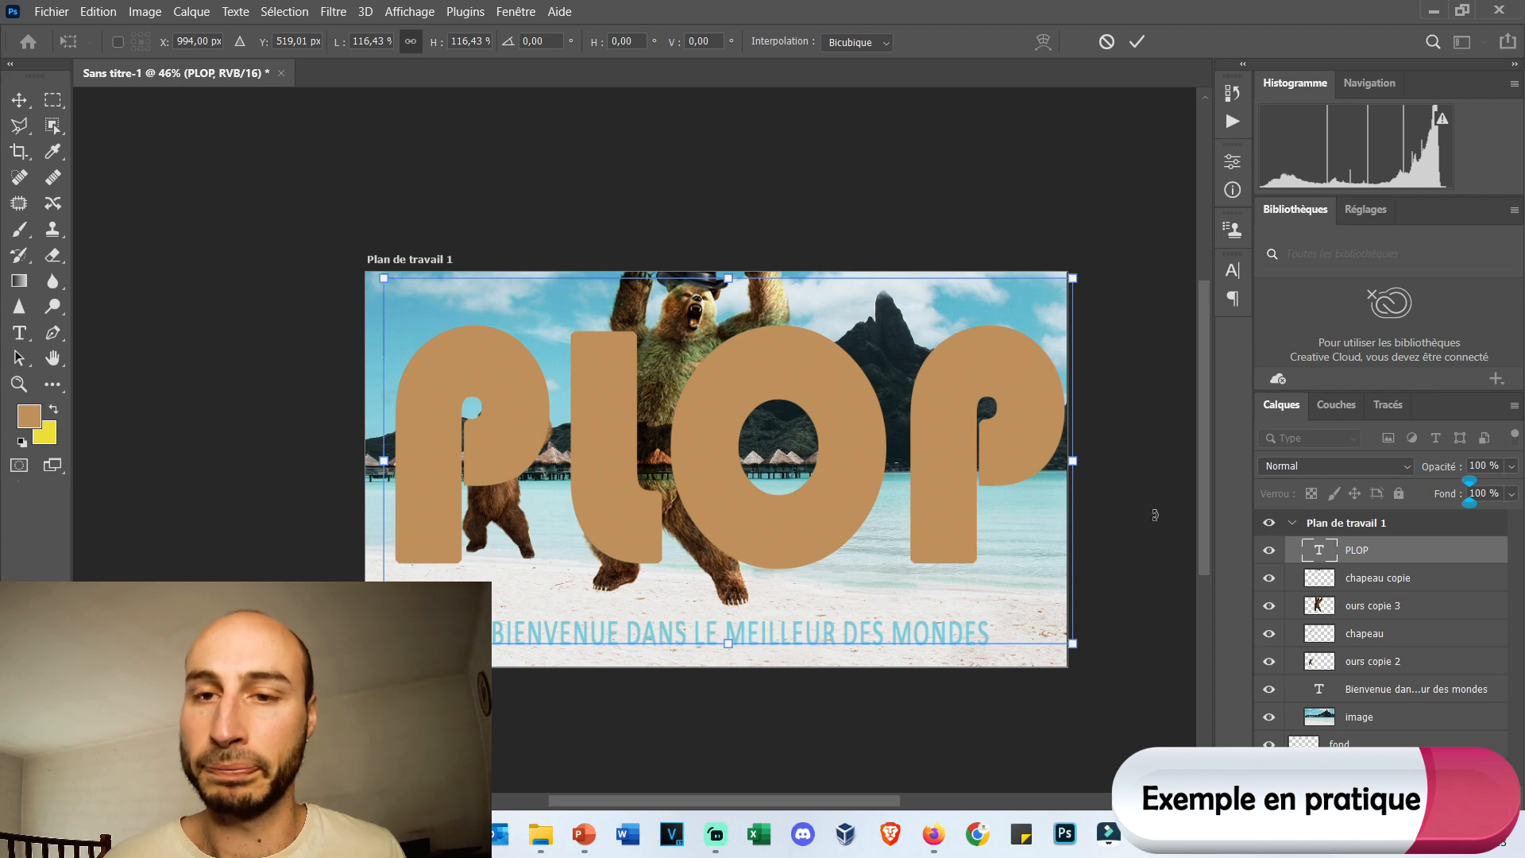
pyautogui.press('Return')
# Merge all layers beneath the PLOP text, from chapeau copie down to fond, into a single layer.
pyautogui.click(1422, 578)
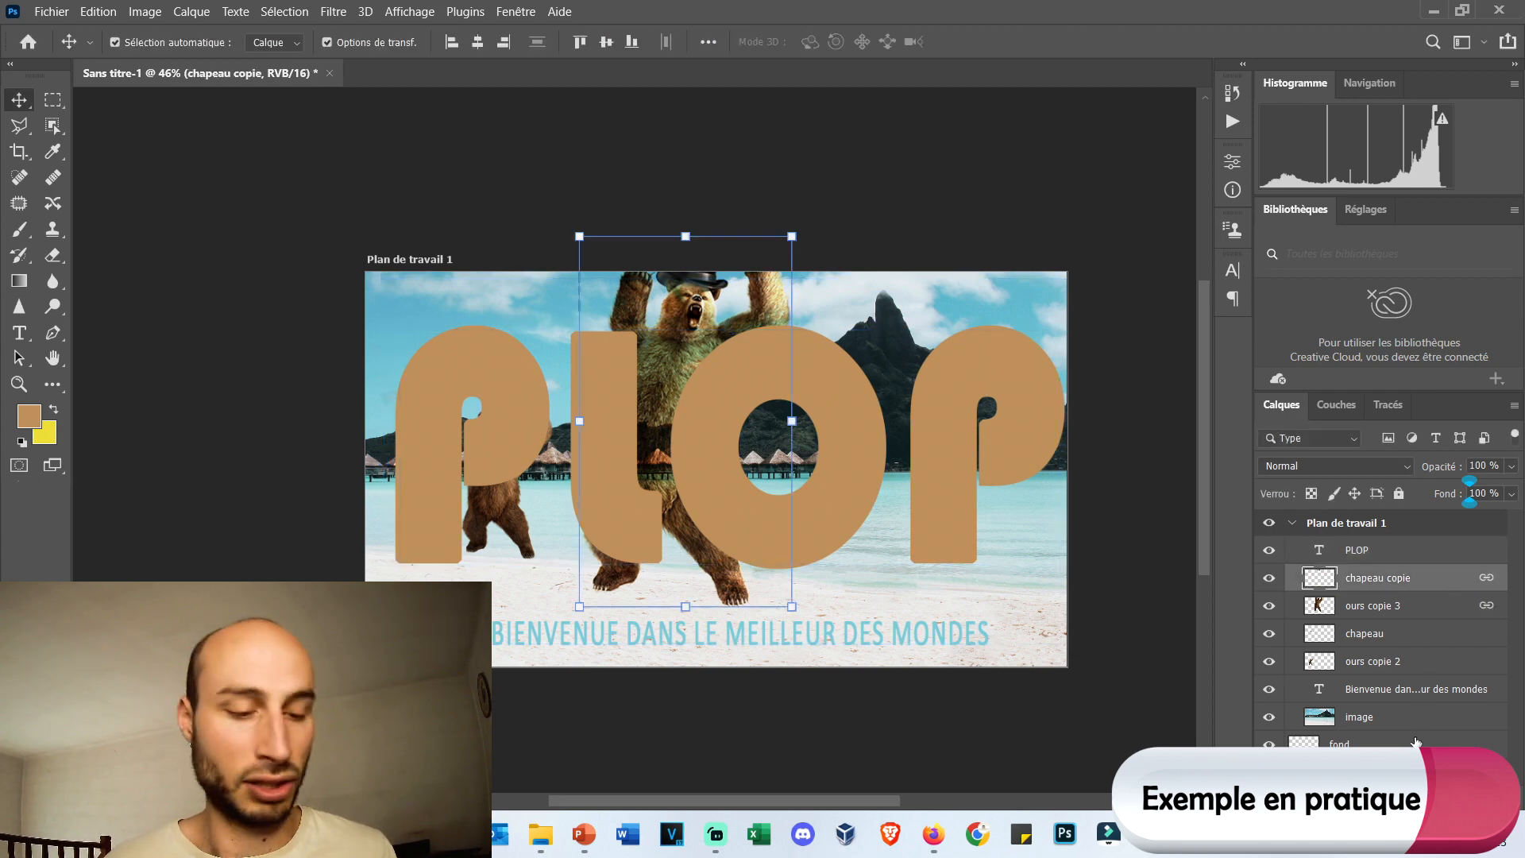
pyautogui.keyDown('shift'); pyautogui.click(1395, 664); pyautogui.keyUp('shift')
pyautogui.rightClick(1380, 610)
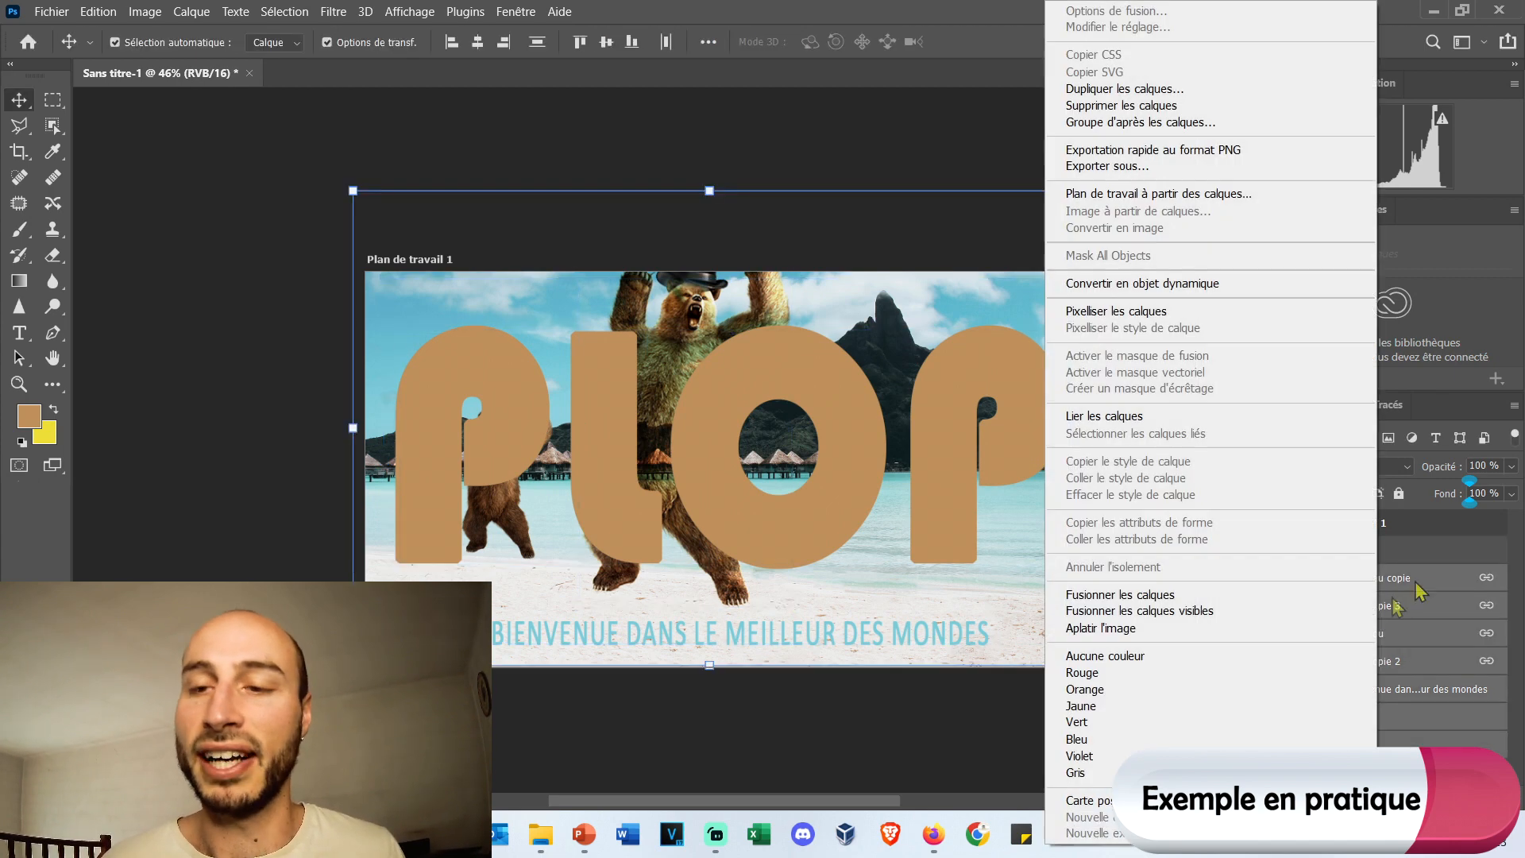
pyautogui.click(1181, 597)
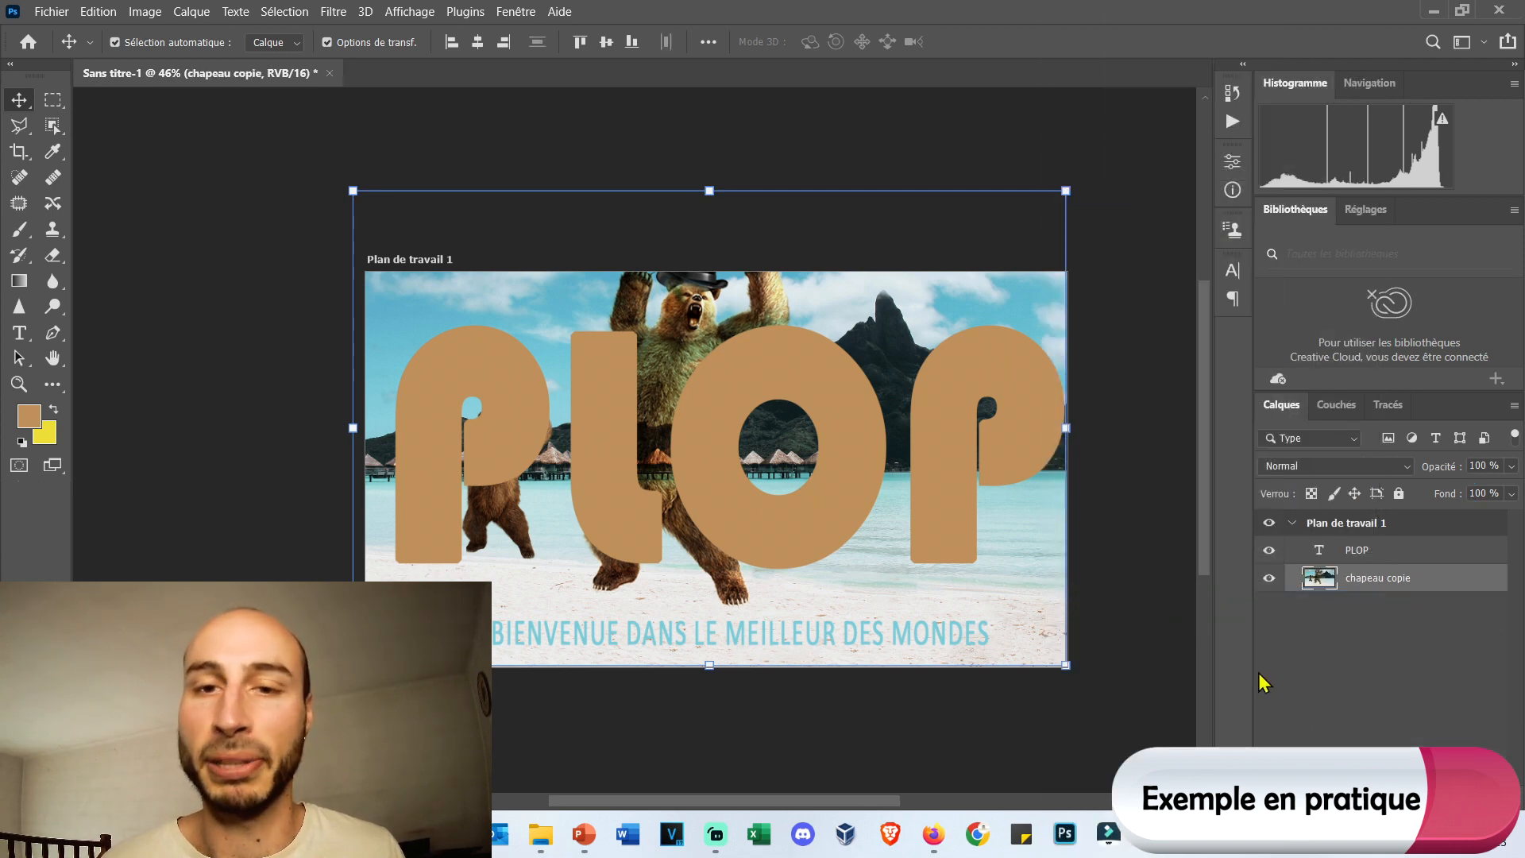
pyautogui.click(1375, 635)
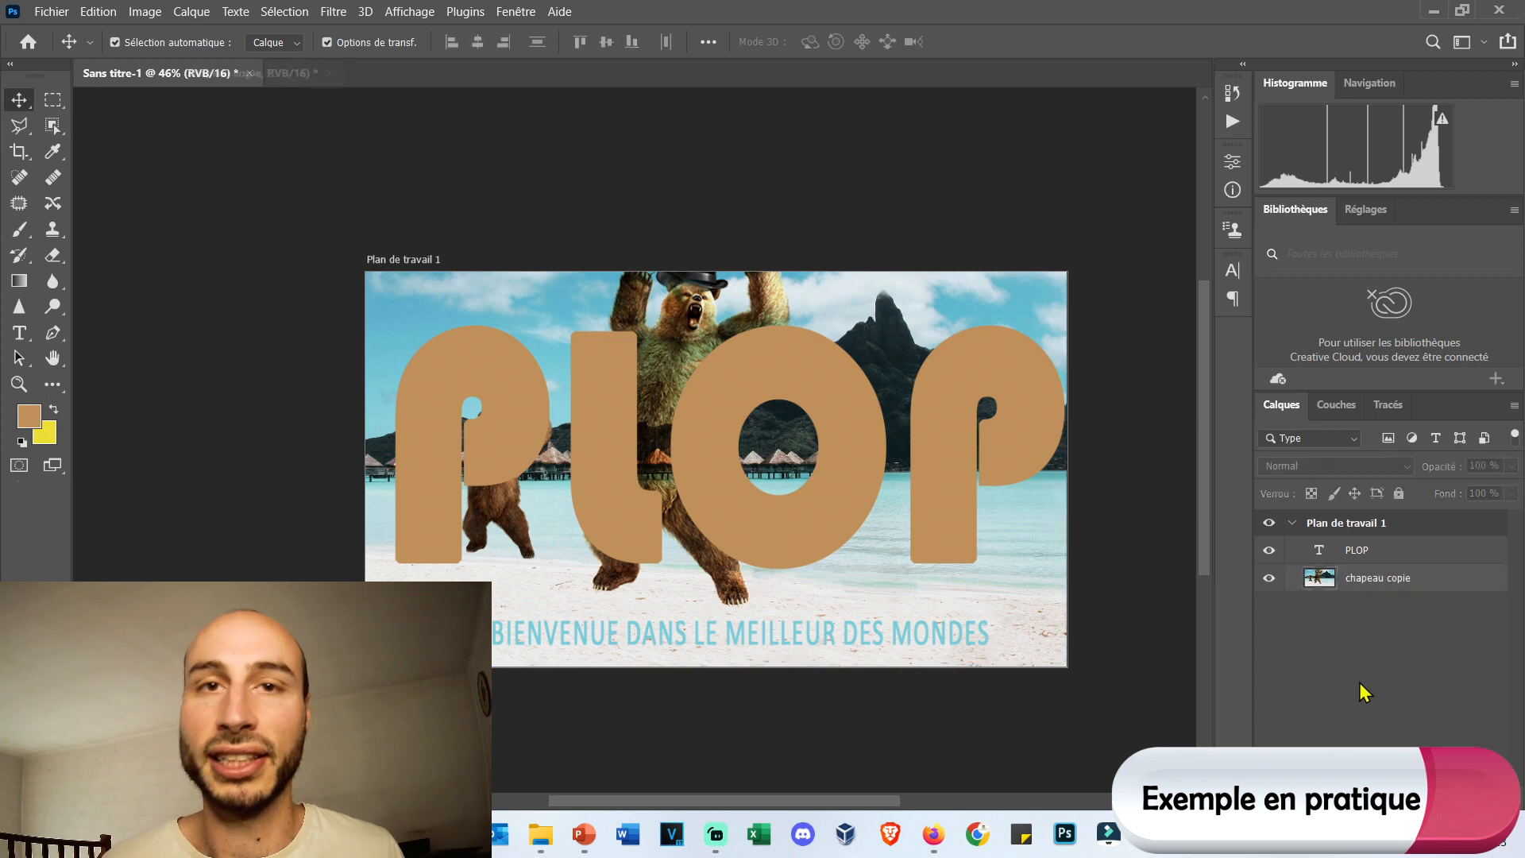
pyautogui.click(679, 640)
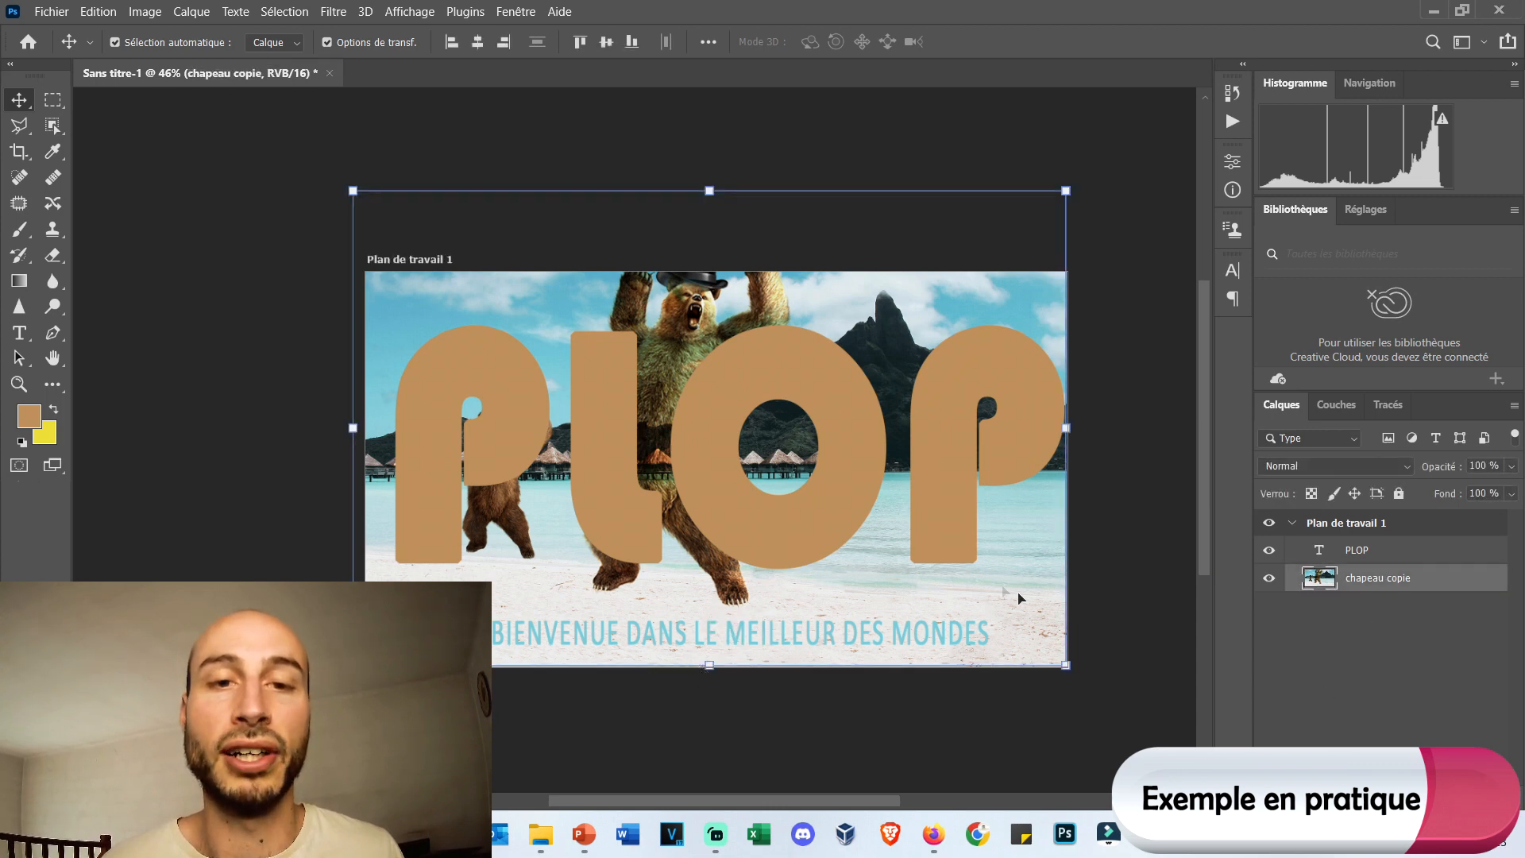
pyautogui.click(1179, 556)
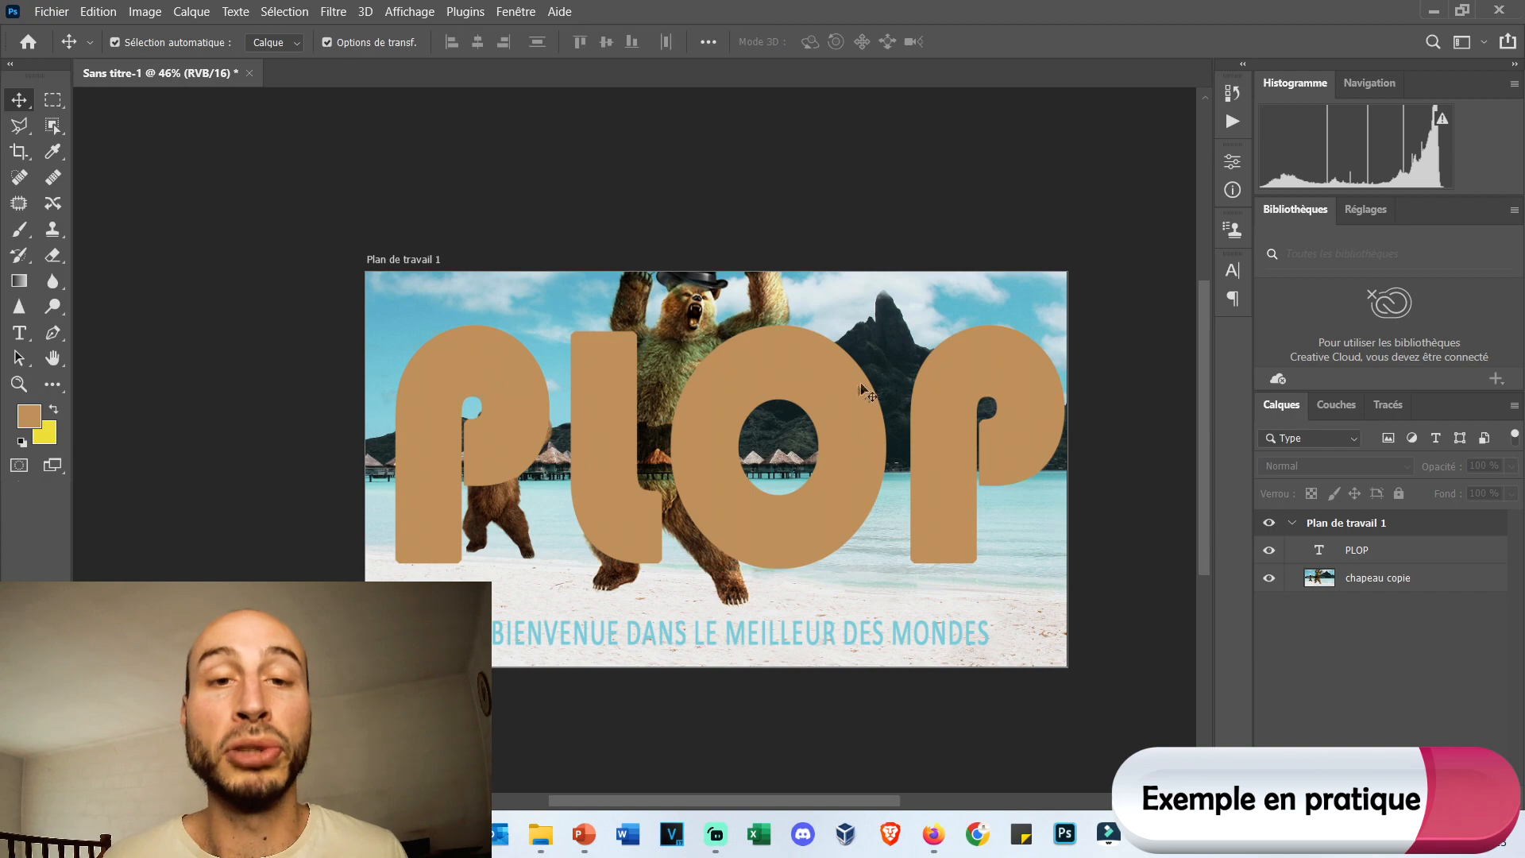
# Rasterize the PLOP text layer and move the merged chapeau copie layer above it.
pyautogui.rightClick(1380, 554)
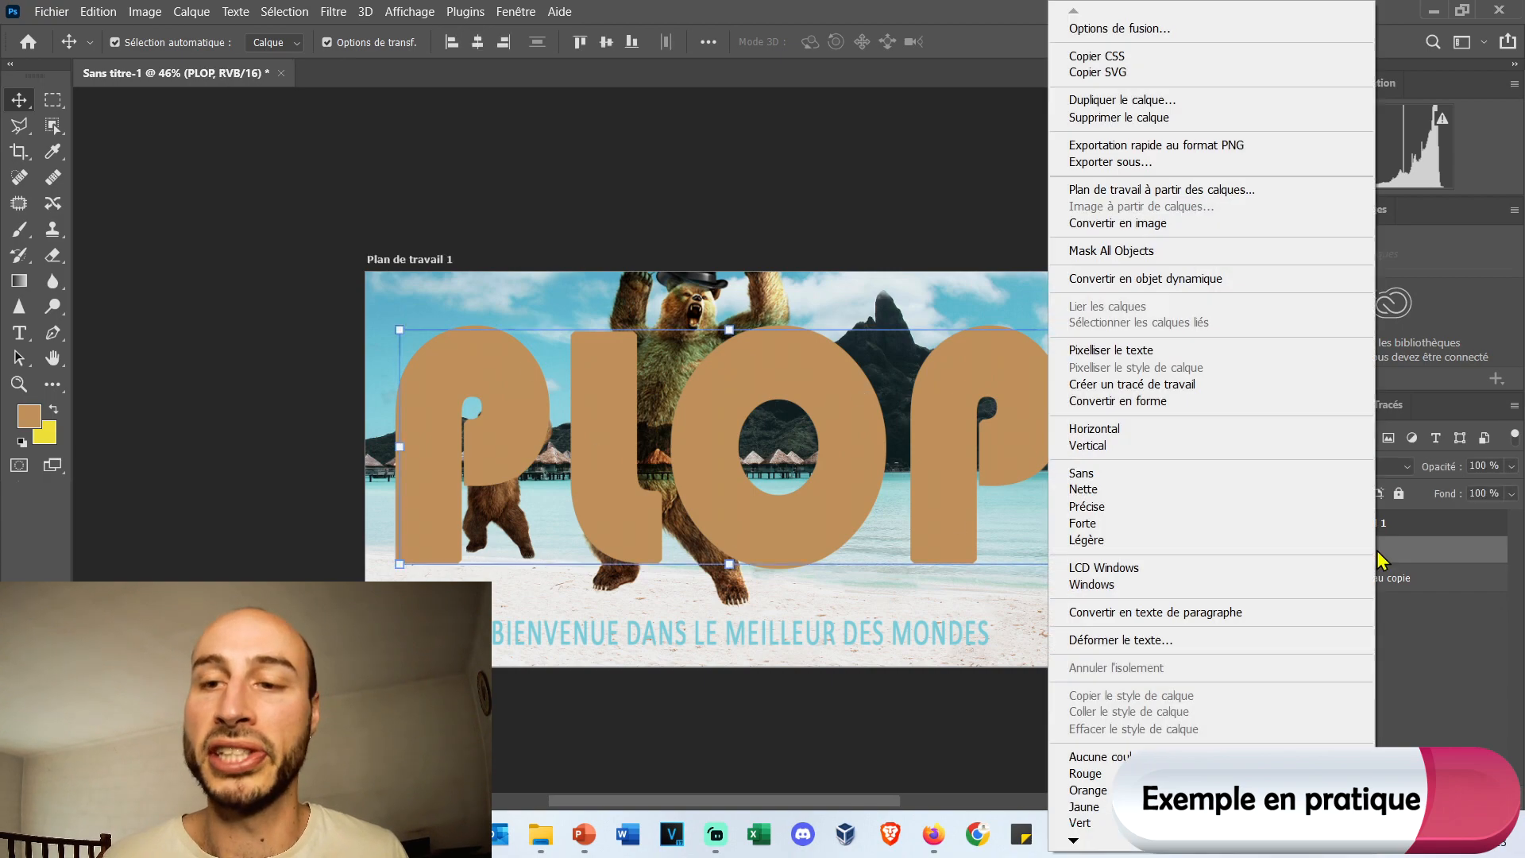
pyautogui.click(1108, 350)
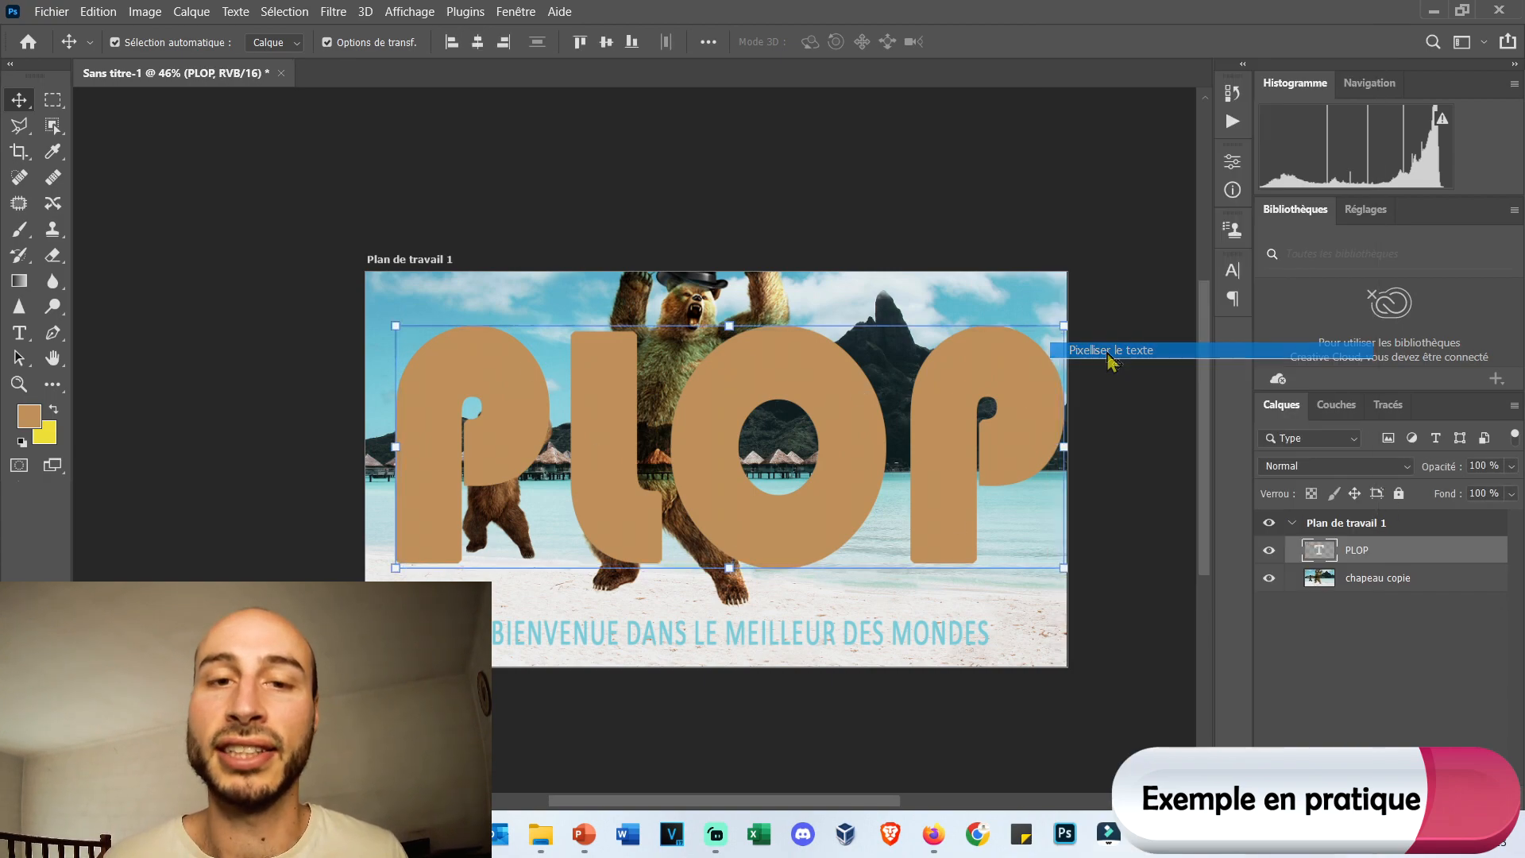
pyautogui.click(1399, 580)
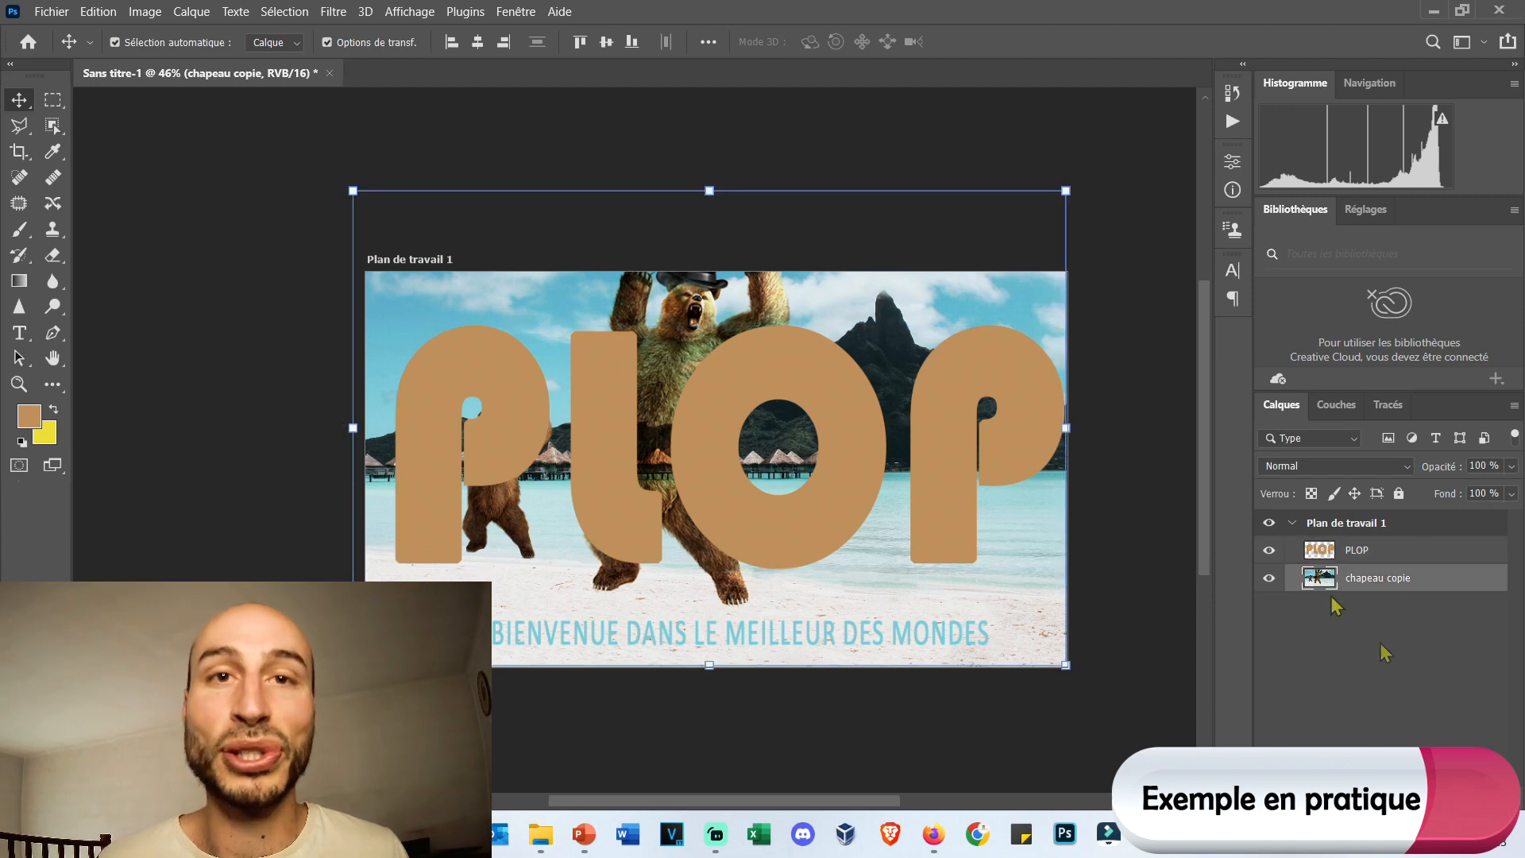
pyautogui.moveTo(1383, 586); pyautogui.dragTo(1408, 550)
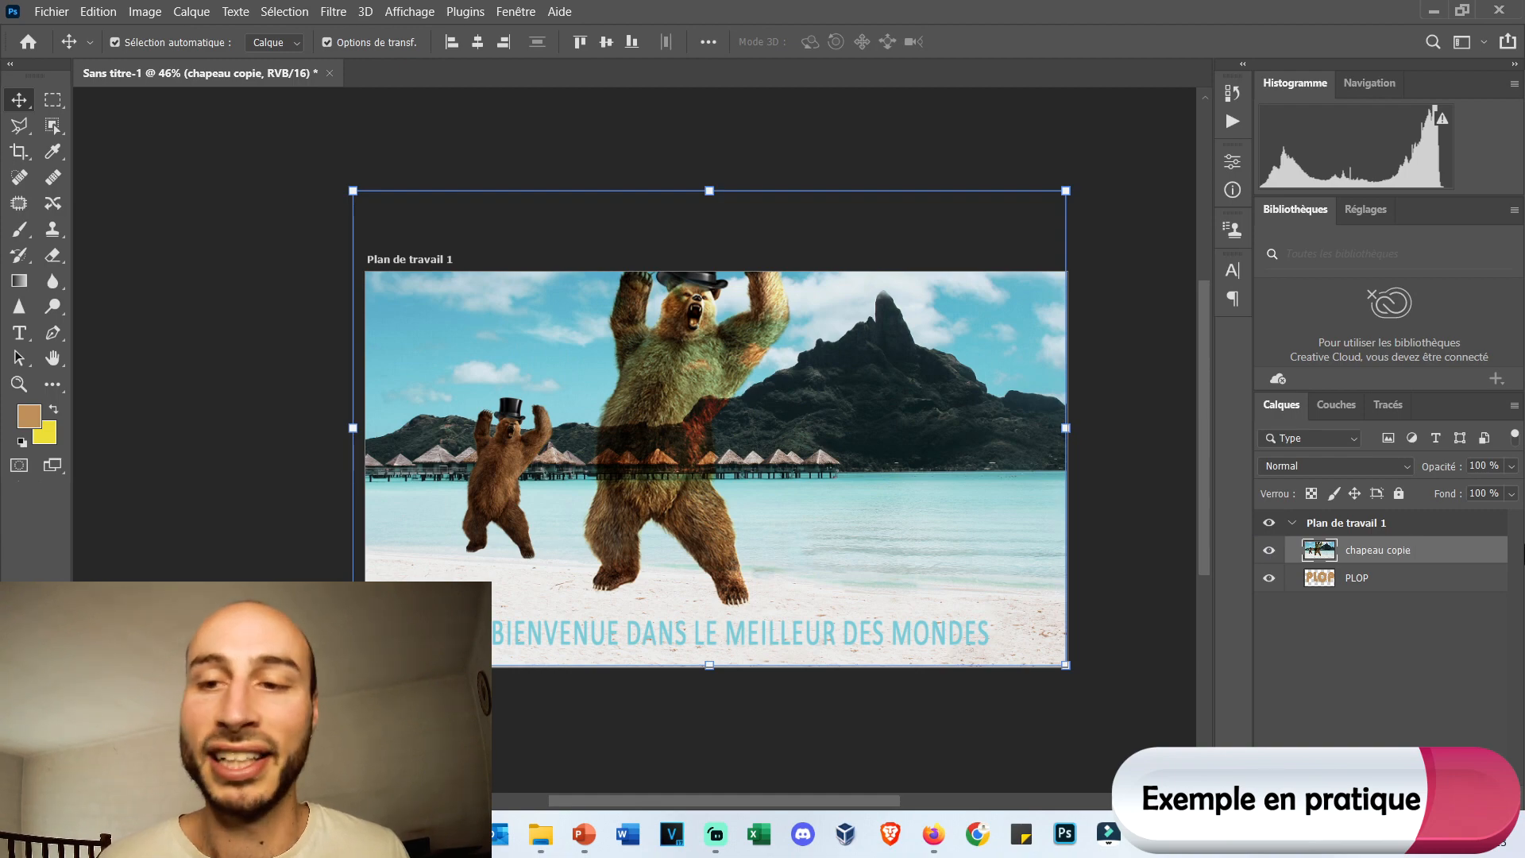
# Create a clipping mask from the chapeau copie layer onto PLOP and look over the image inside the letters.
pyautogui.rightClick(1361, 560)
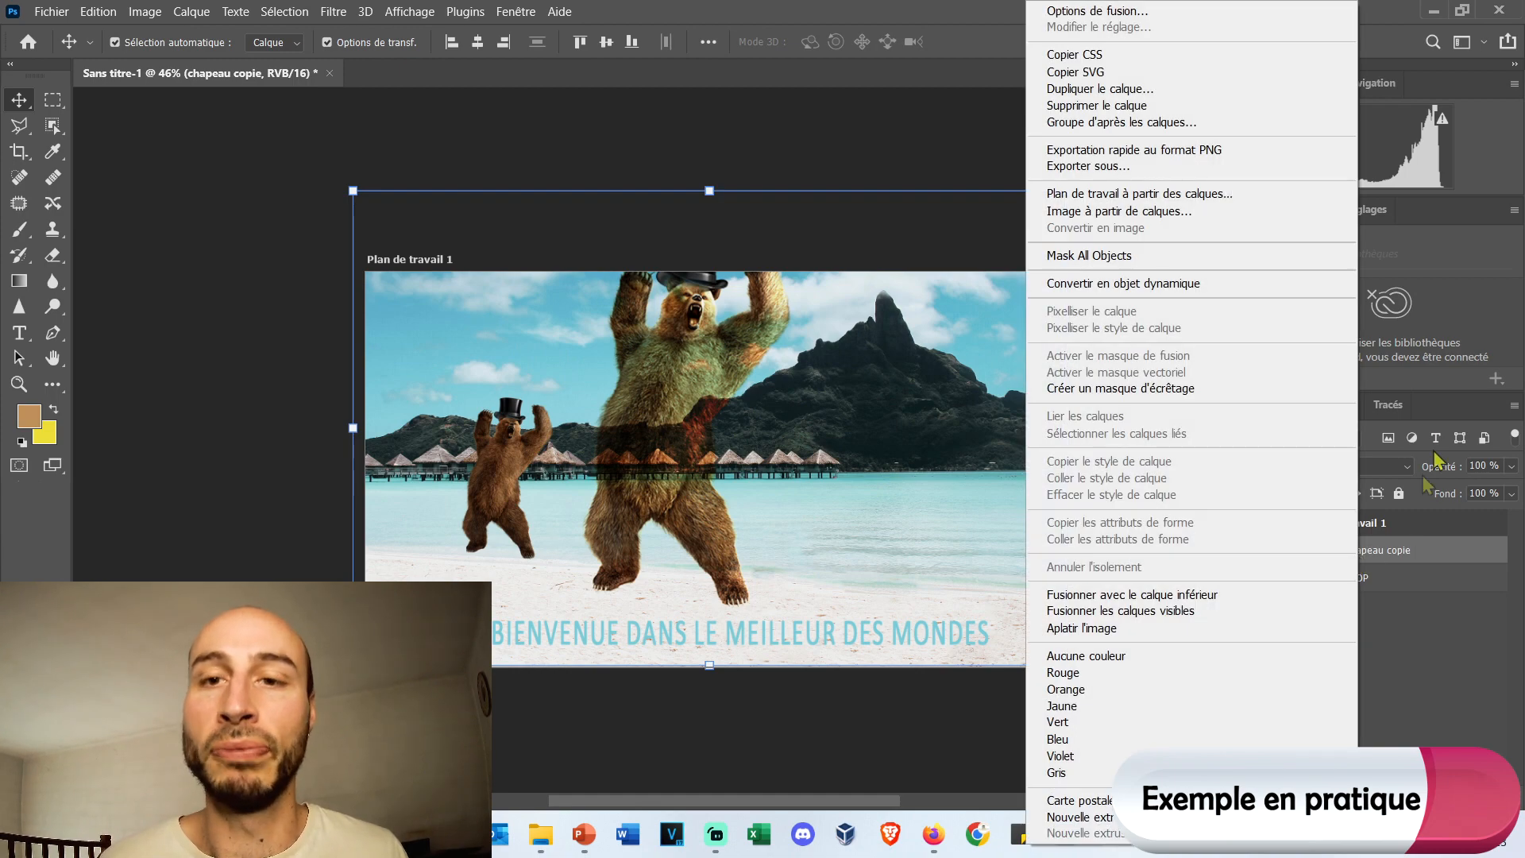
pyautogui.click(1190, 388)
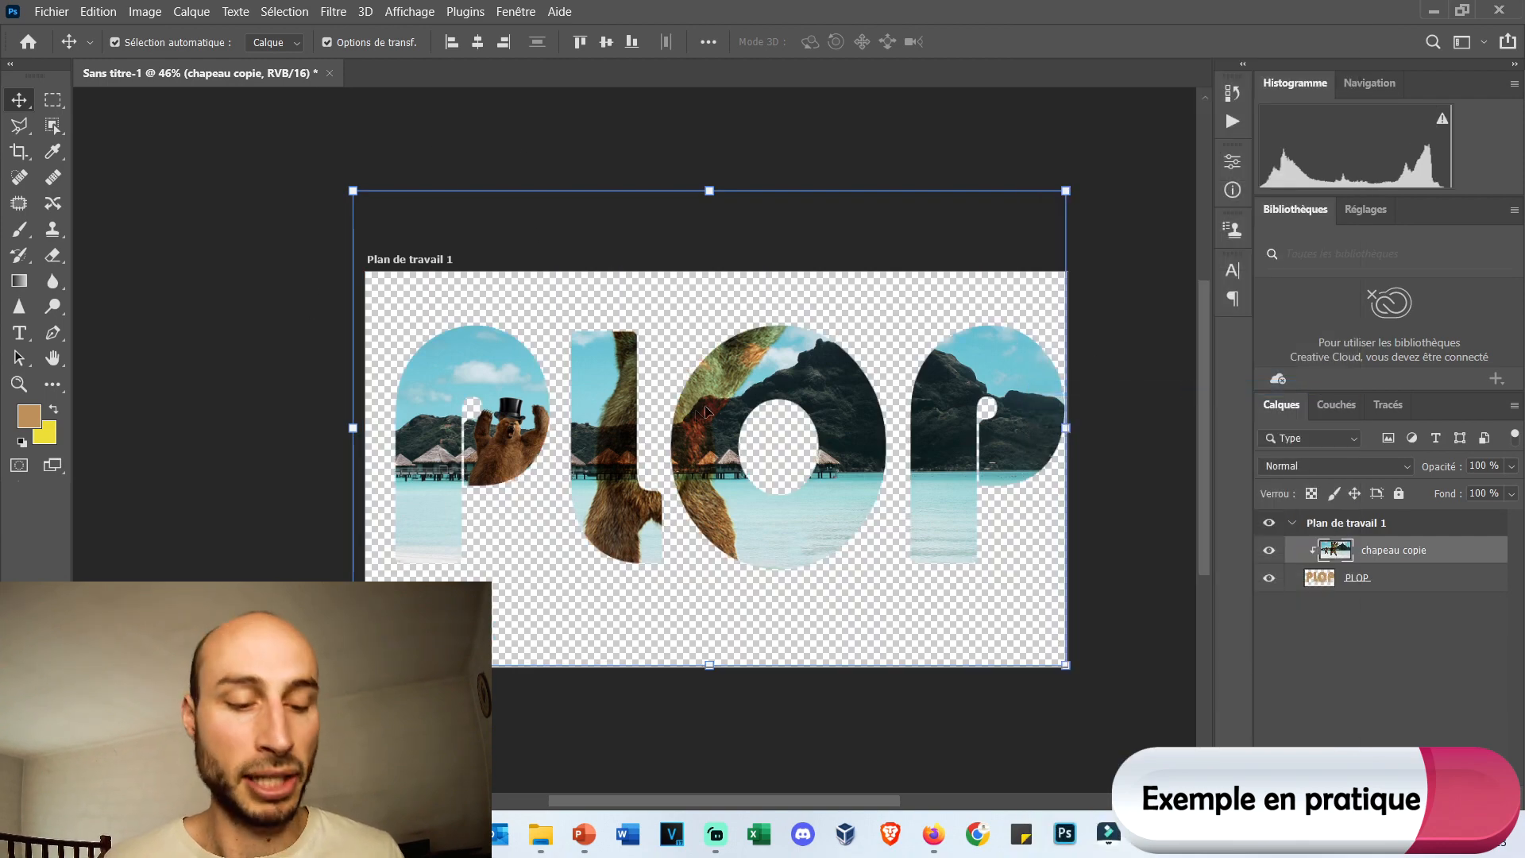
pyautogui.moveTo(712, 348); pyautogui.dragTo(759, 364)
pyautogui.scroll(1, 895, 456)
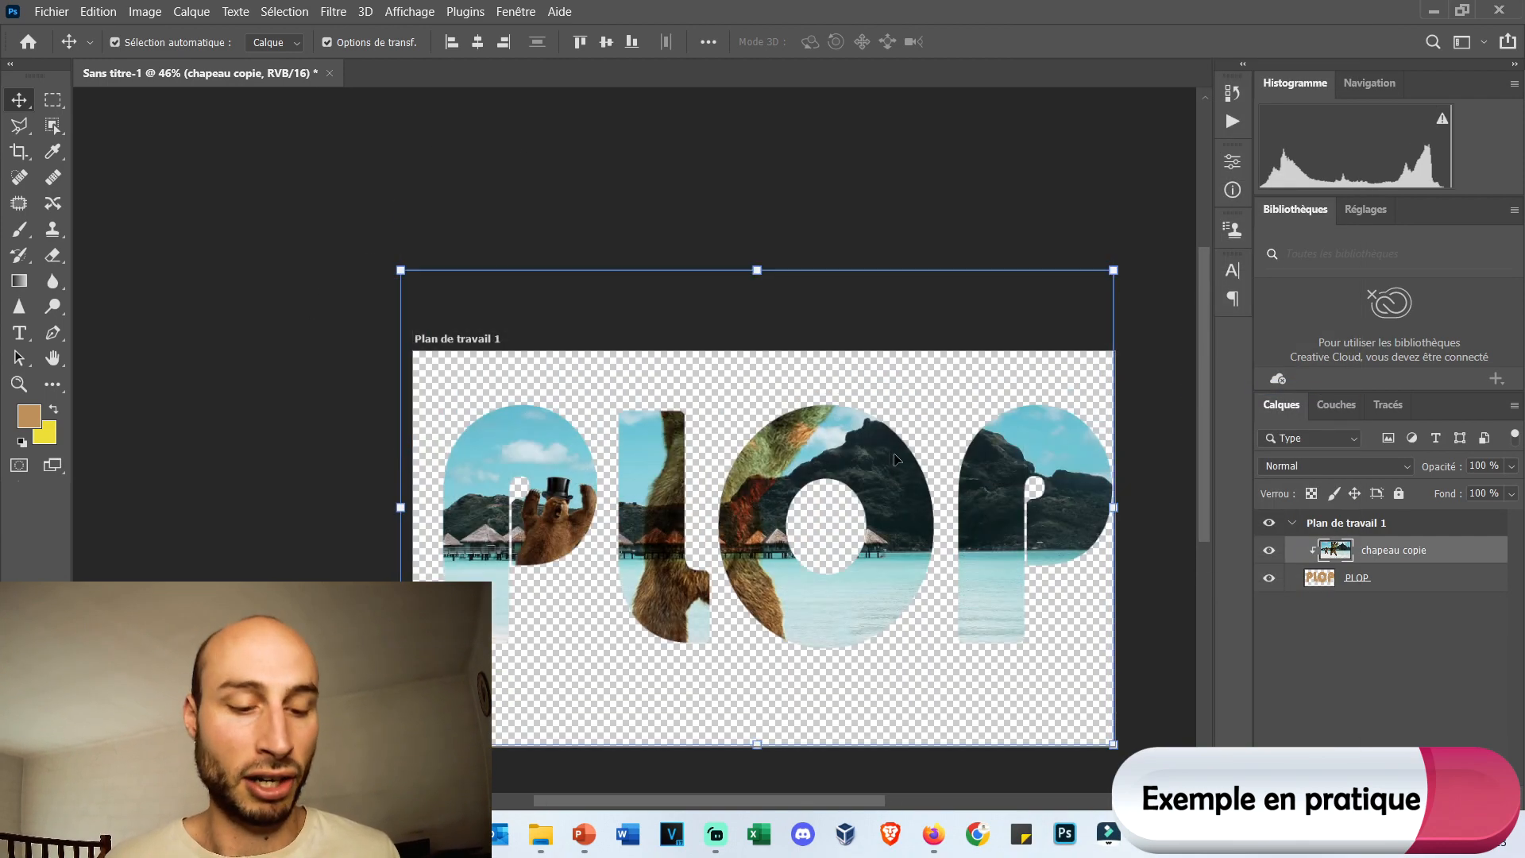
pyautogui.scroll(4, 898, 458)
pyautogui.scroll(-1, 915, 477)
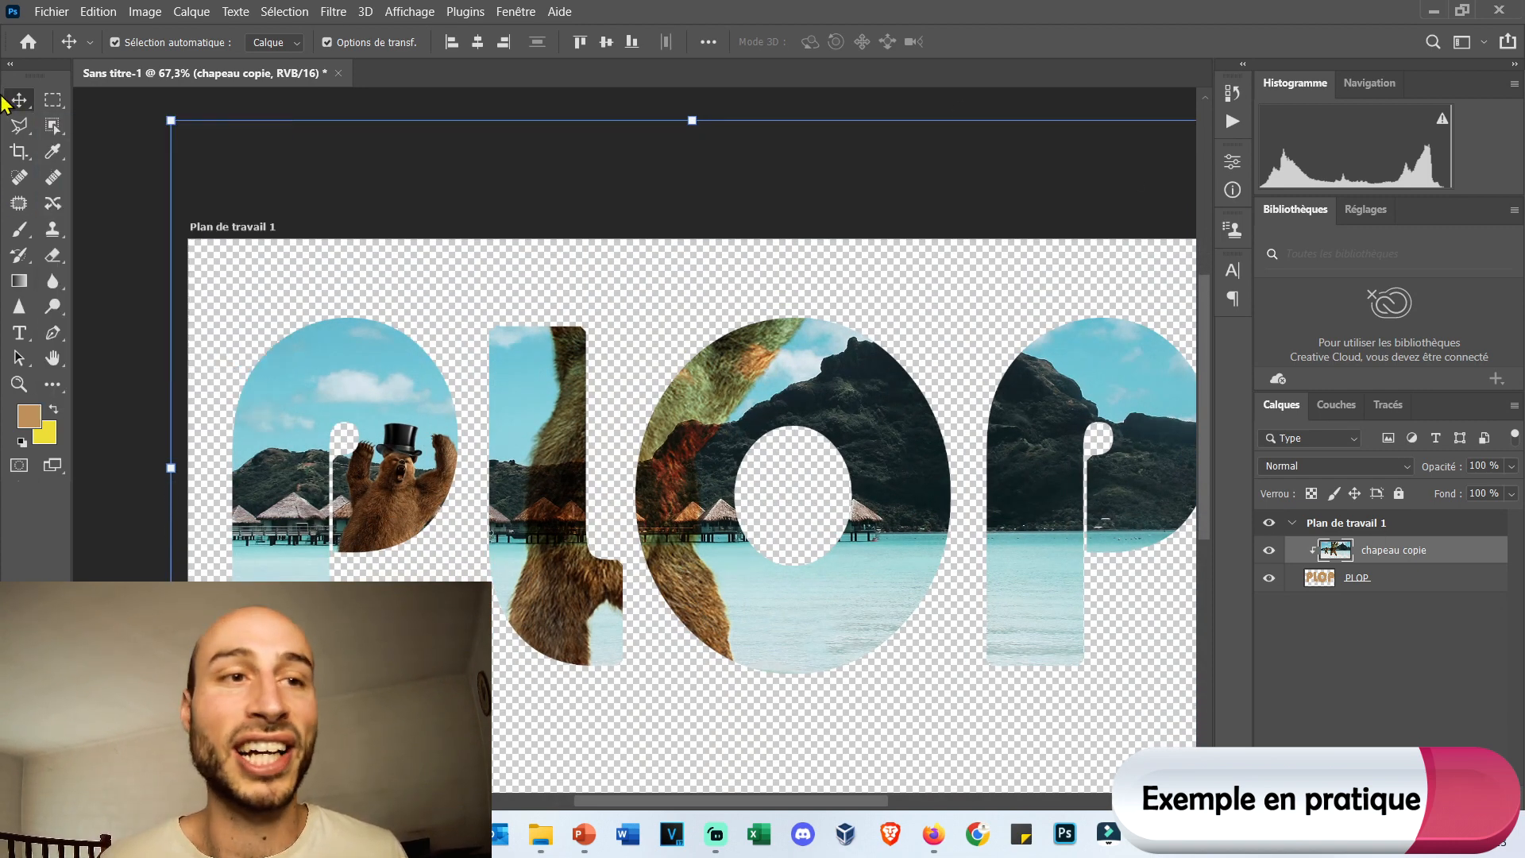
# Reposition the clipped chapeau copie image inside the PLOP letters so it also covers the last P's outer edge.
pyautogui.moveTo(560, 402)
pyautogui.mouseDown()
pyautogui.moveTo(538, 426)
pyautogui.moveTo(606, 480)
pyautogui.moveTo(703, 476)
pyautogui.moveTo(539, 393)
pyautogui.mouseUp()
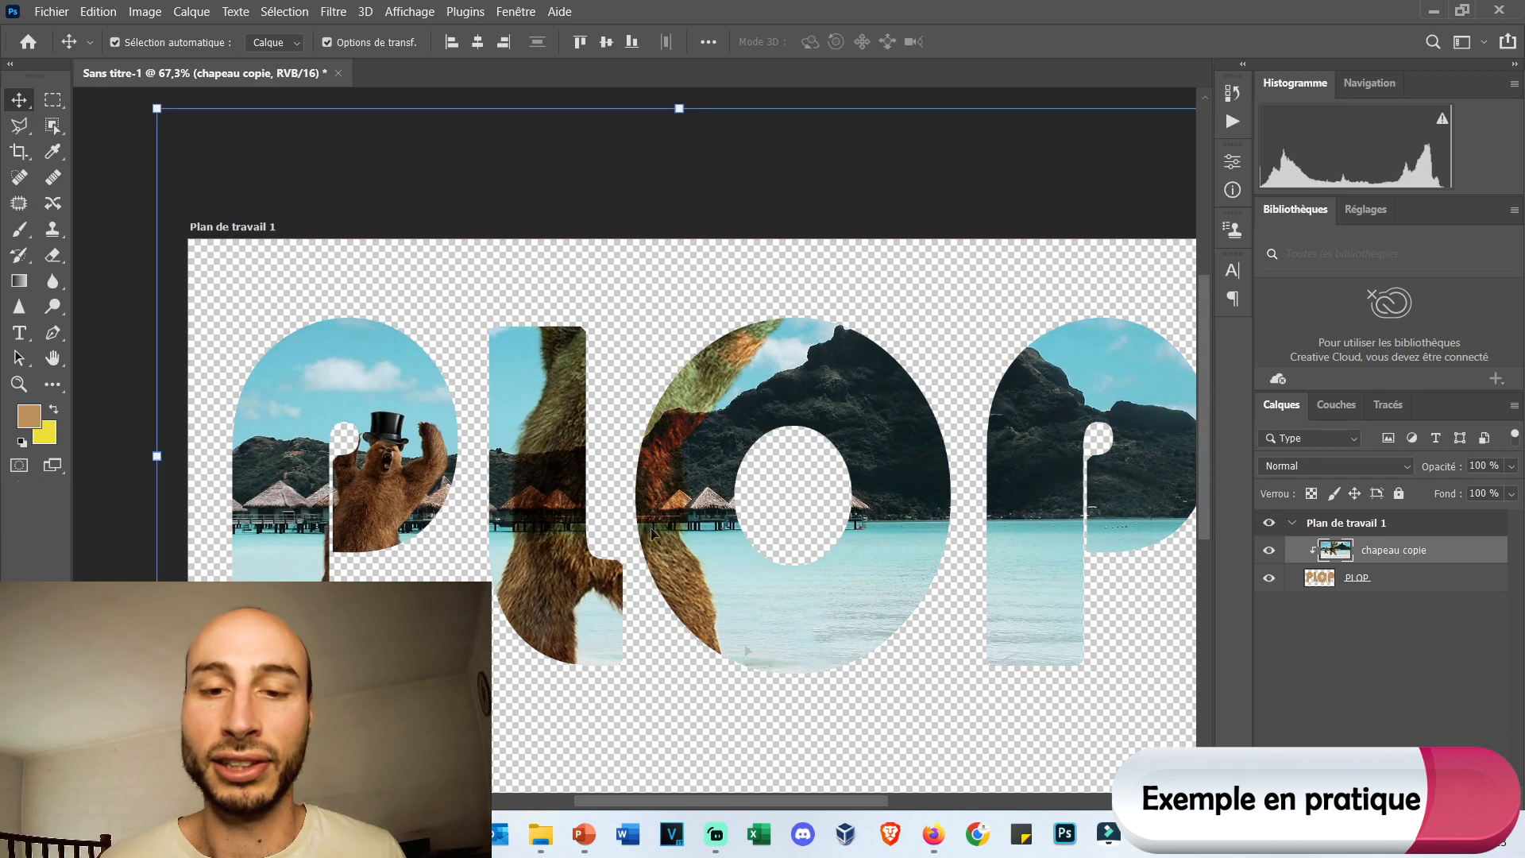
pyautogui.moveTo(824, 801); pyautogui.dragTo(843, 799)
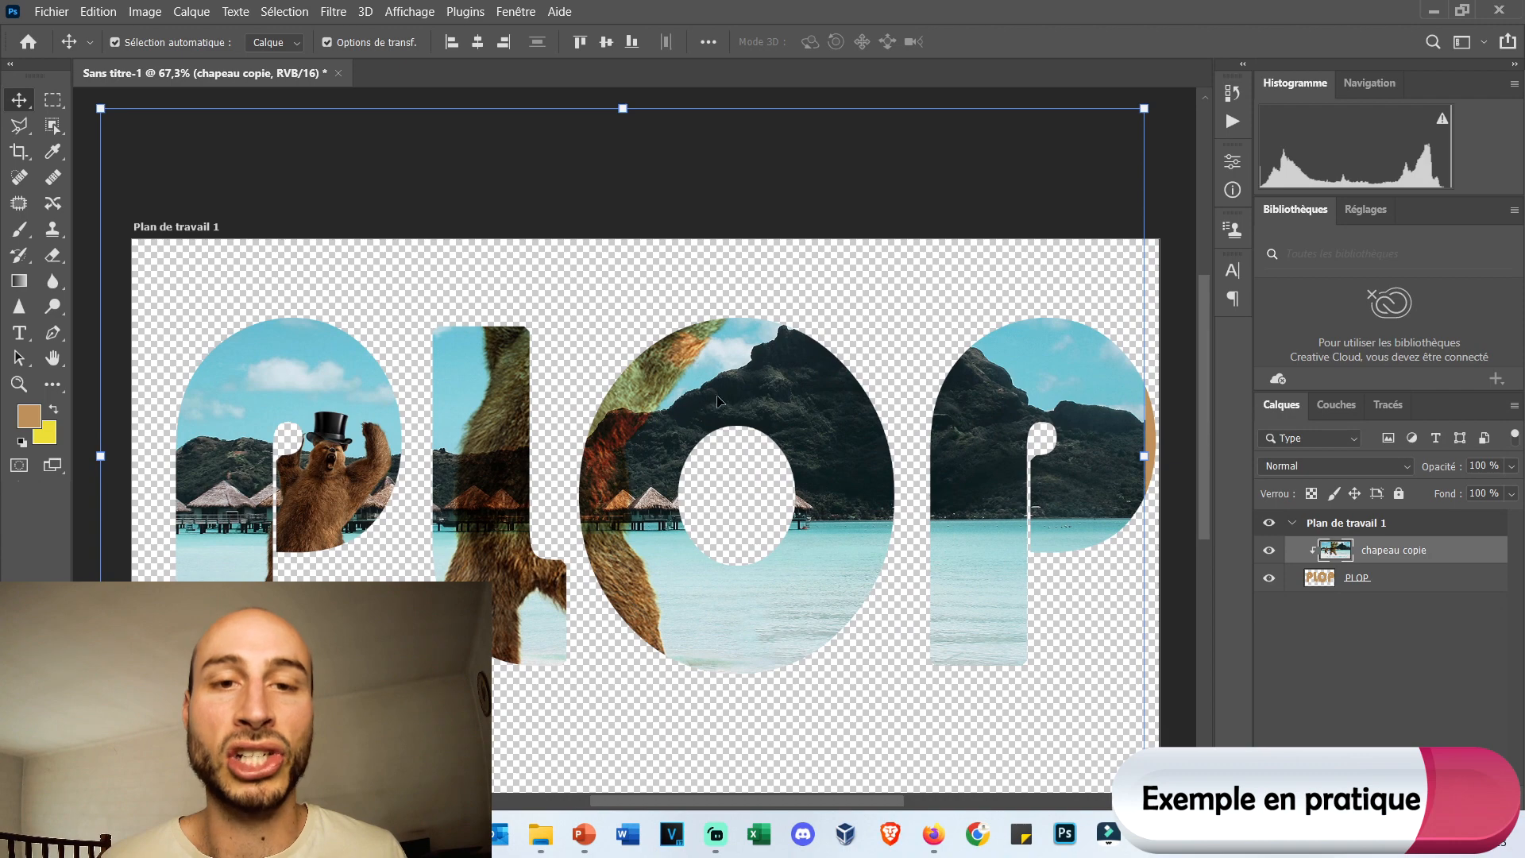
pyautogui.moveTo(718, 402); pyautogui.dragTo(738, 376)
pyautogui.scroll(-3, 814, 342)
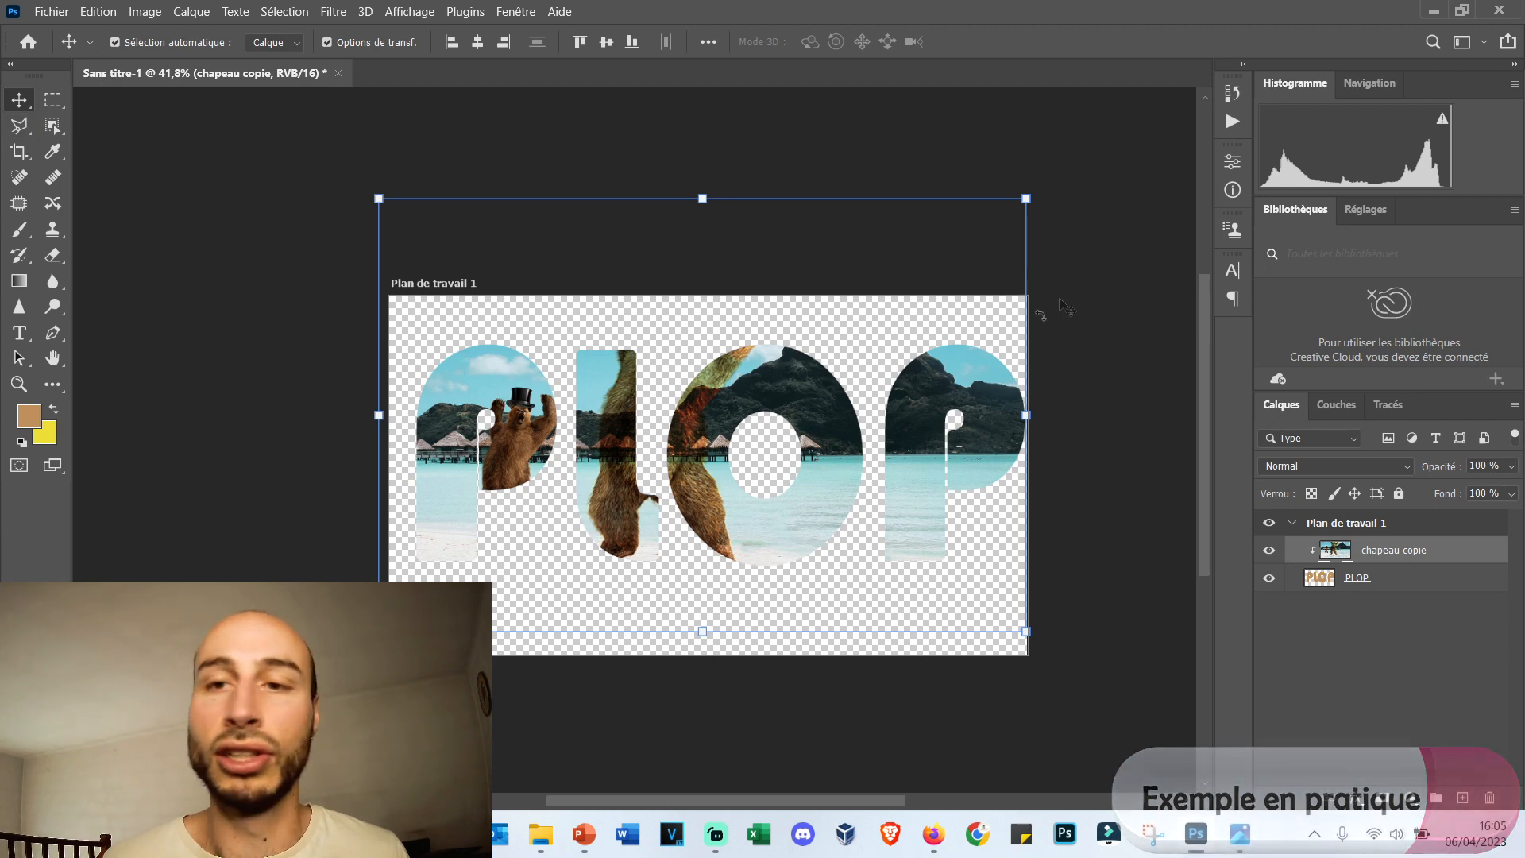
pyautogui.click(1095, 244)
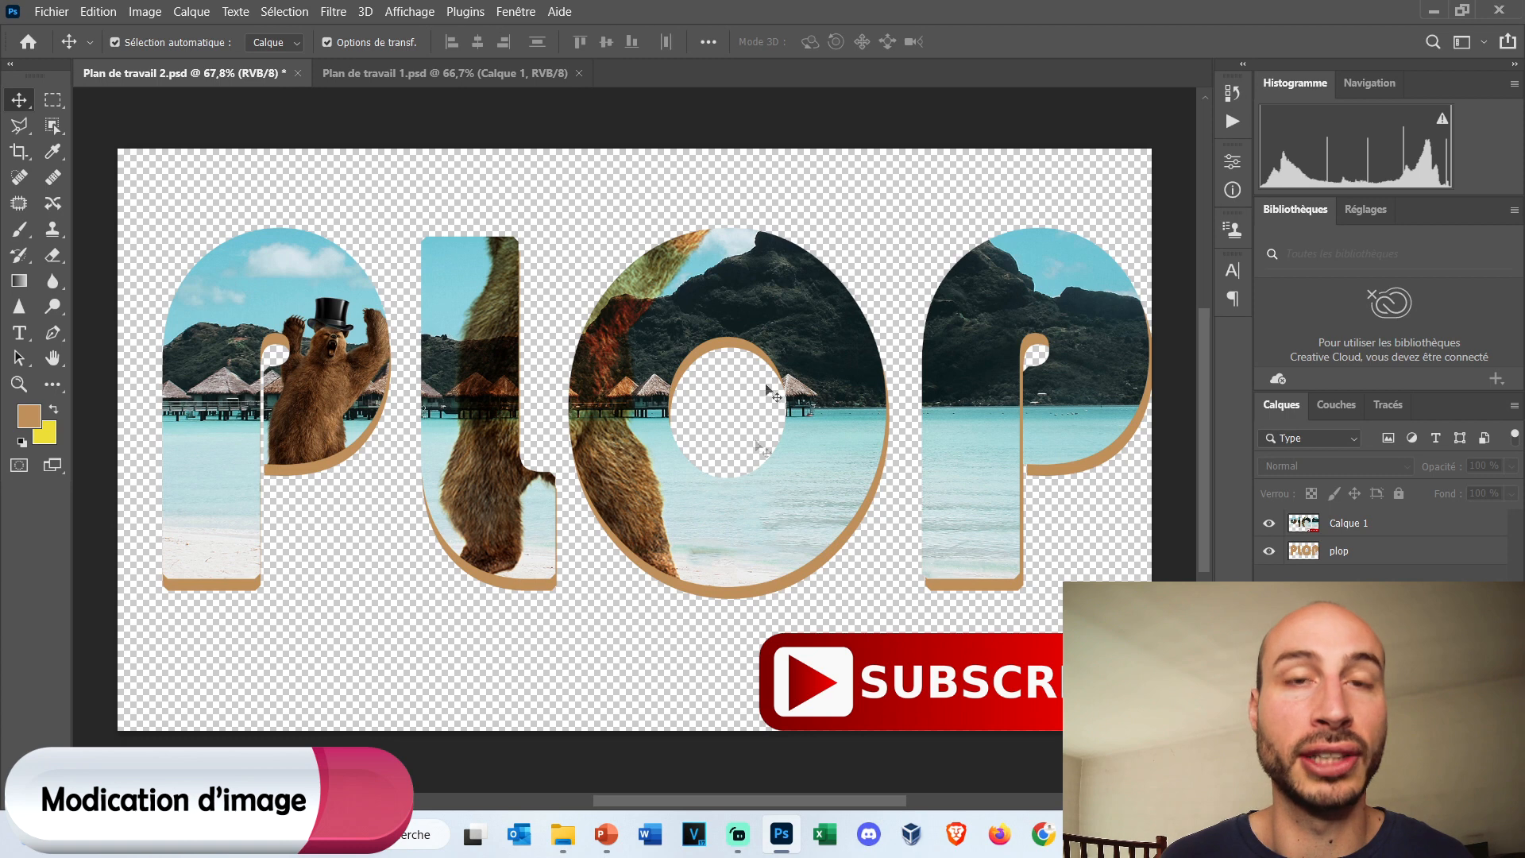
# Try a Levels adjustment on Calque 1 of Plan de travail 2.psd, lowering the output white level to about 160.
pyautogui.click(1344, 528)
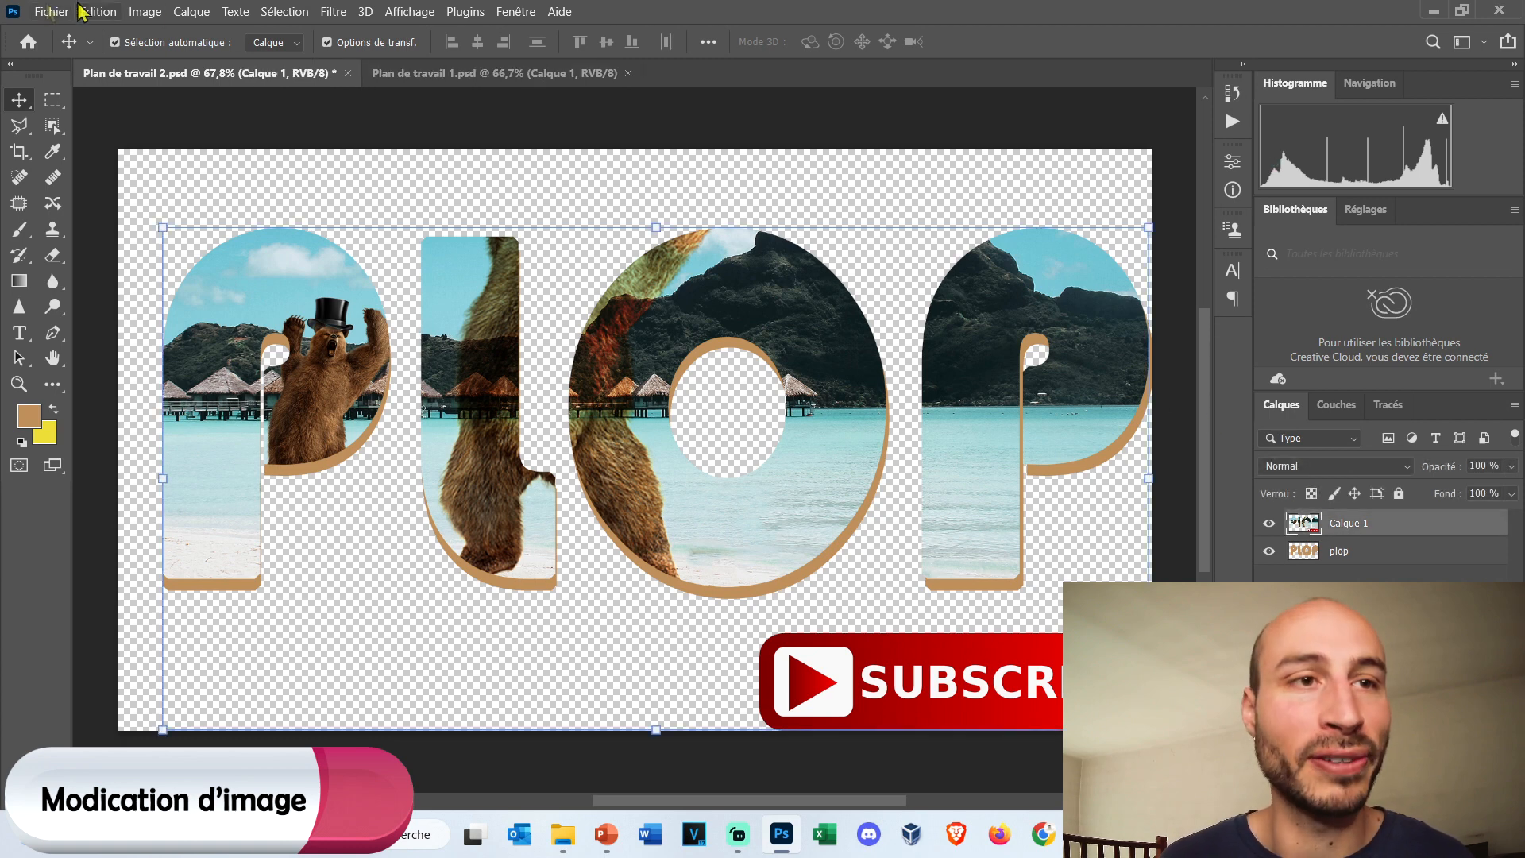
pyautogui.click(145, 12)
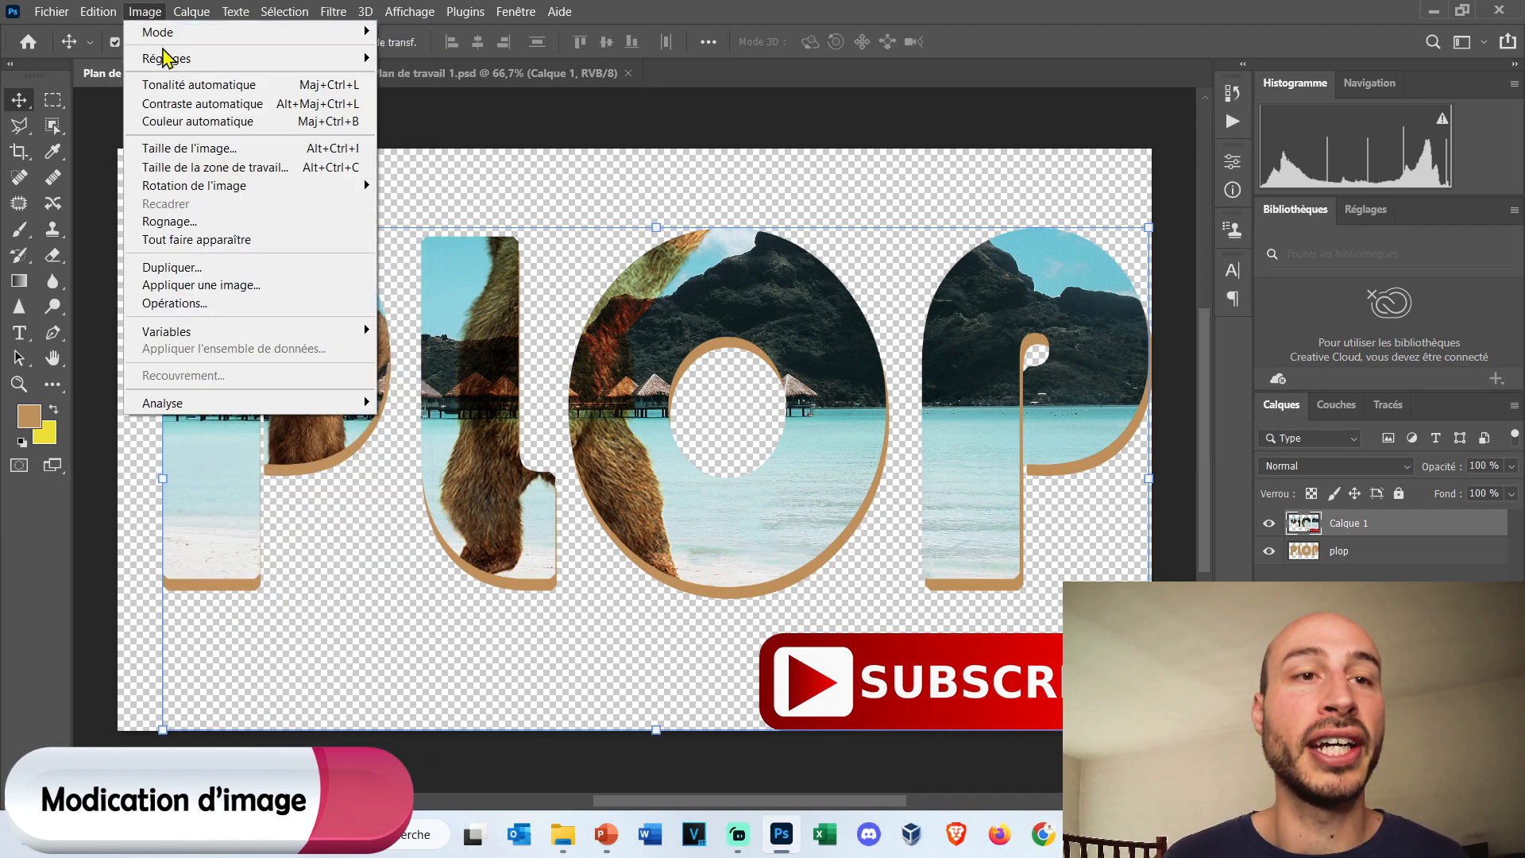
pyautogui.moveTo(198, 63)
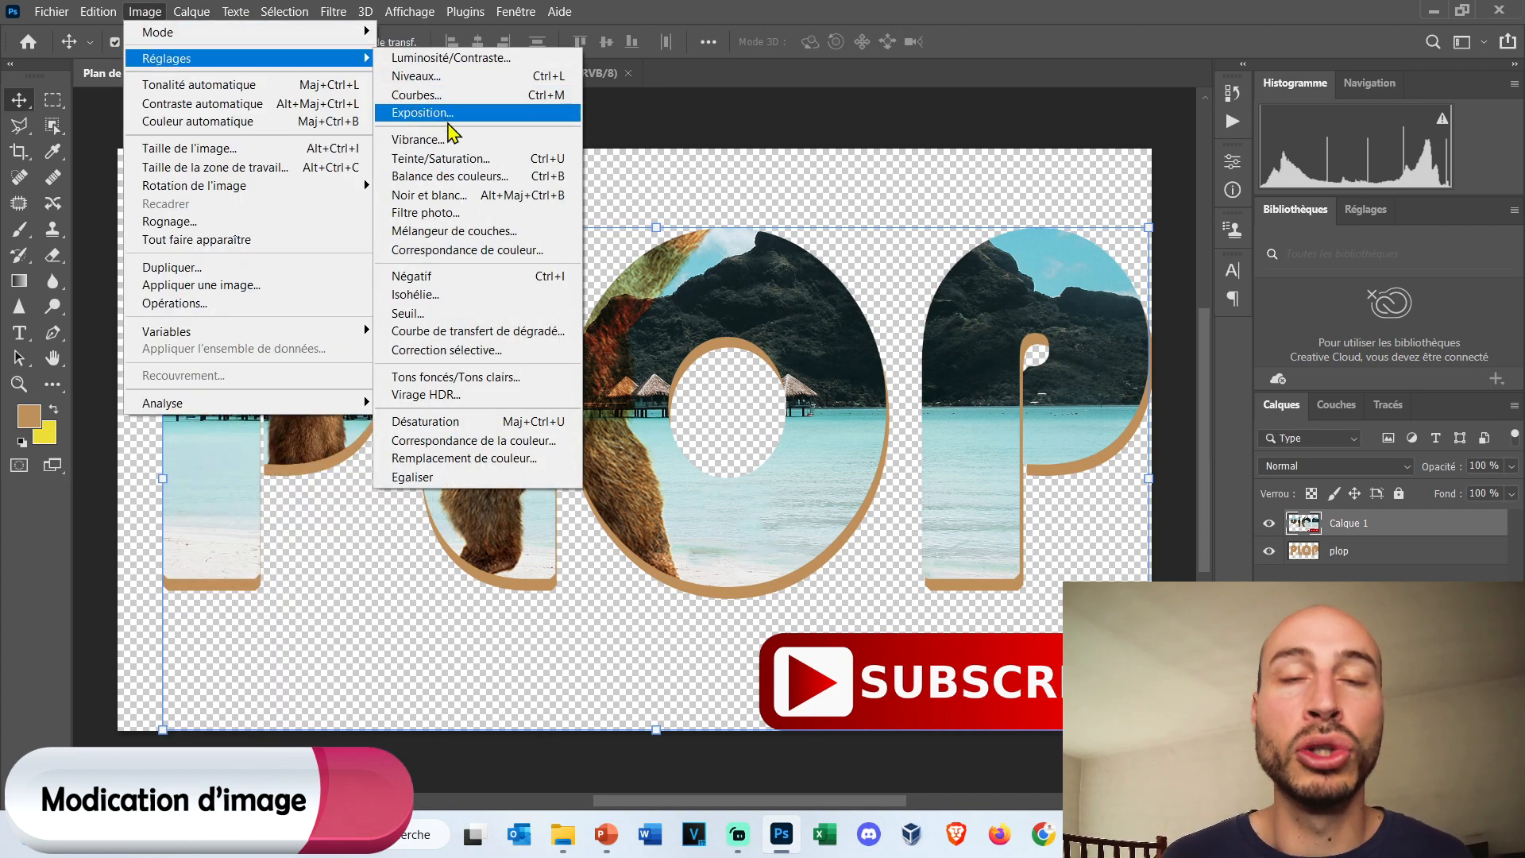
pyautogui.click(537, 80)
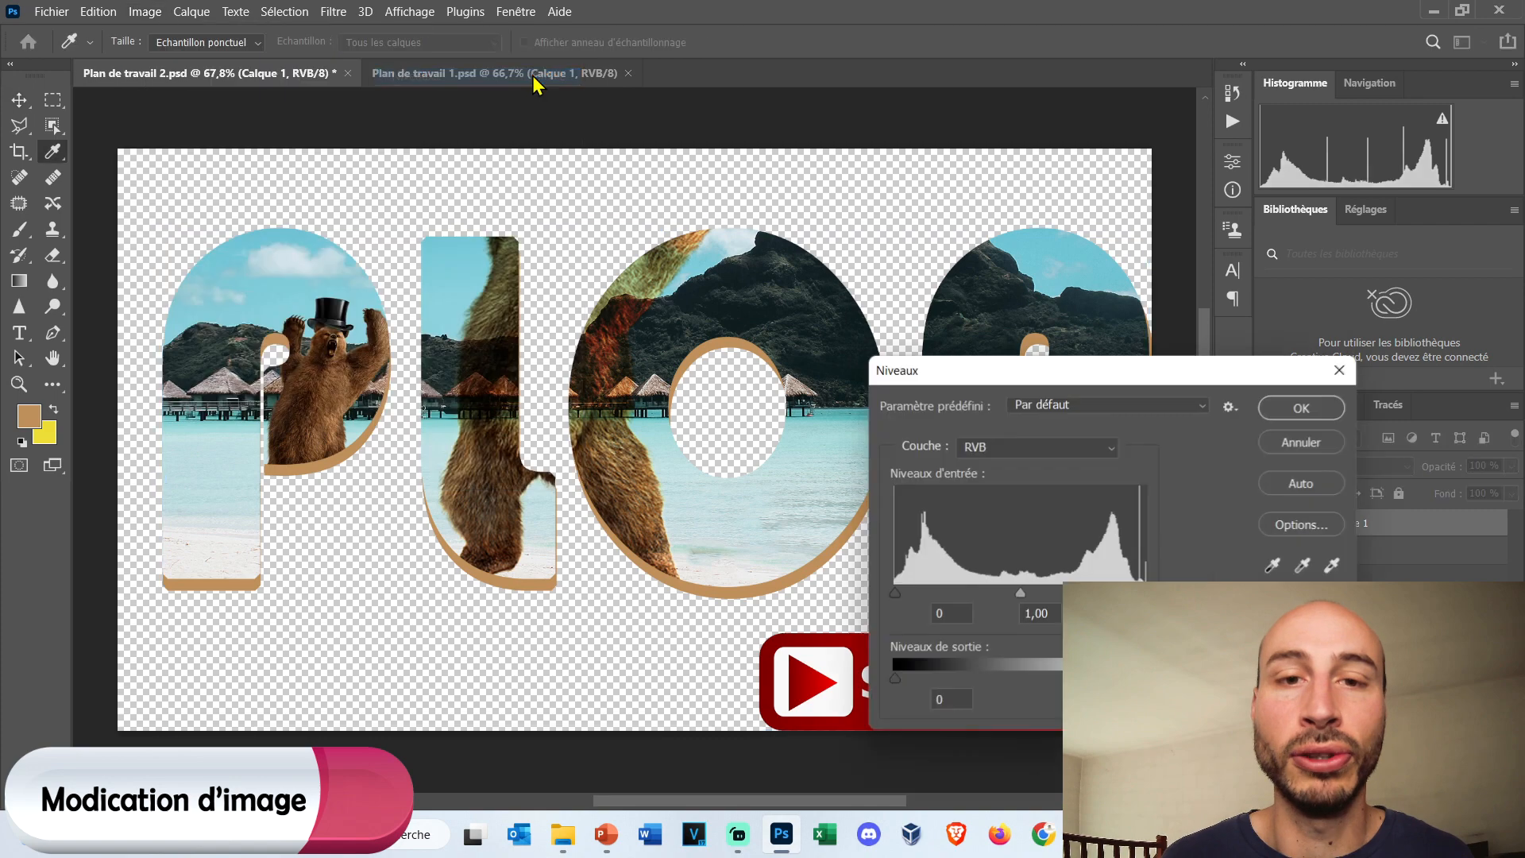
pyautogui.moveTo(947, 377); pyautogui.dragTo(517, 353)
pyautogui.moveTo(715, 656); pyautogui.dragTo(623, 653)
pyautogui.moveTo(636, 344); pyautogui.dragTo(553, 464)
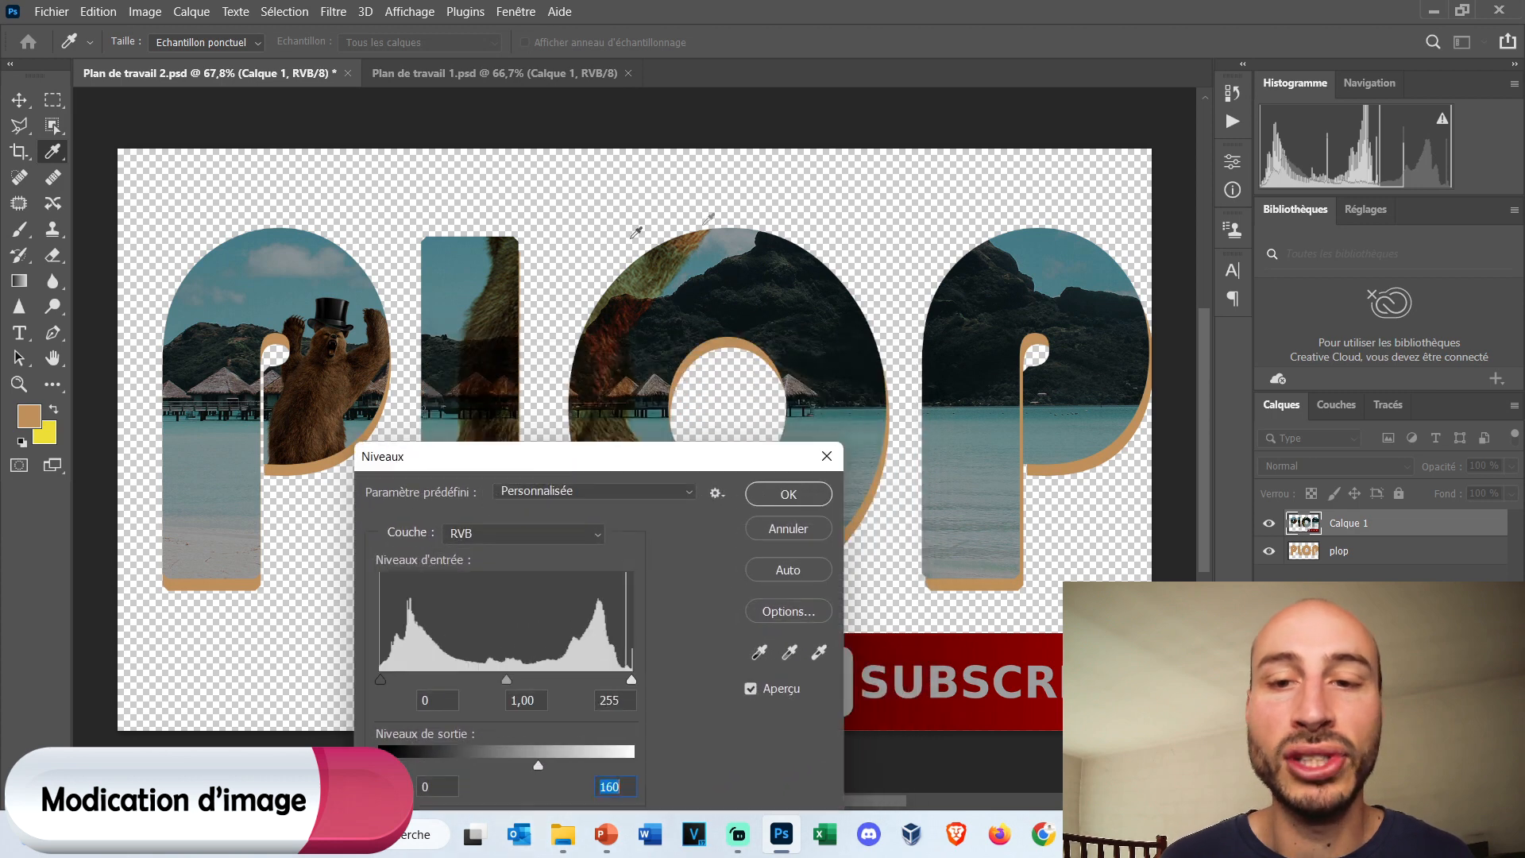
pyautogui.moveTo(538, 766); pyautogui.dragTo(562, 746)
pyautogui.press('Escape')
pyautogui.press('v')
# Apply automatic colour correction to Calque 1 and shift its midtones toward yellow to -42 with Color Balance, preserving luminosity.
pyautogui.click(145, 11)
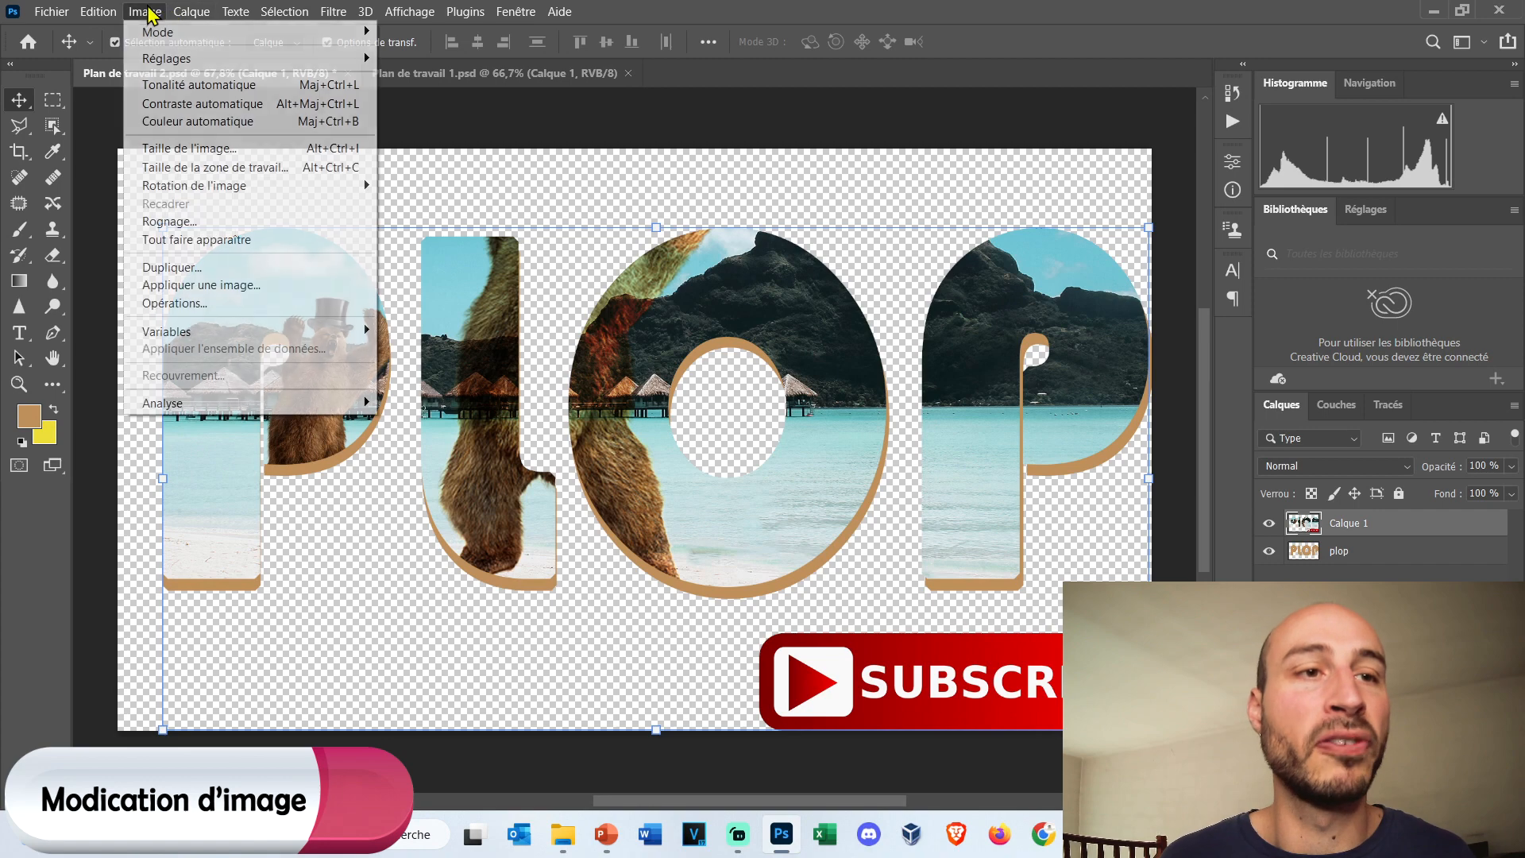
pyautogui.click(270, 124)
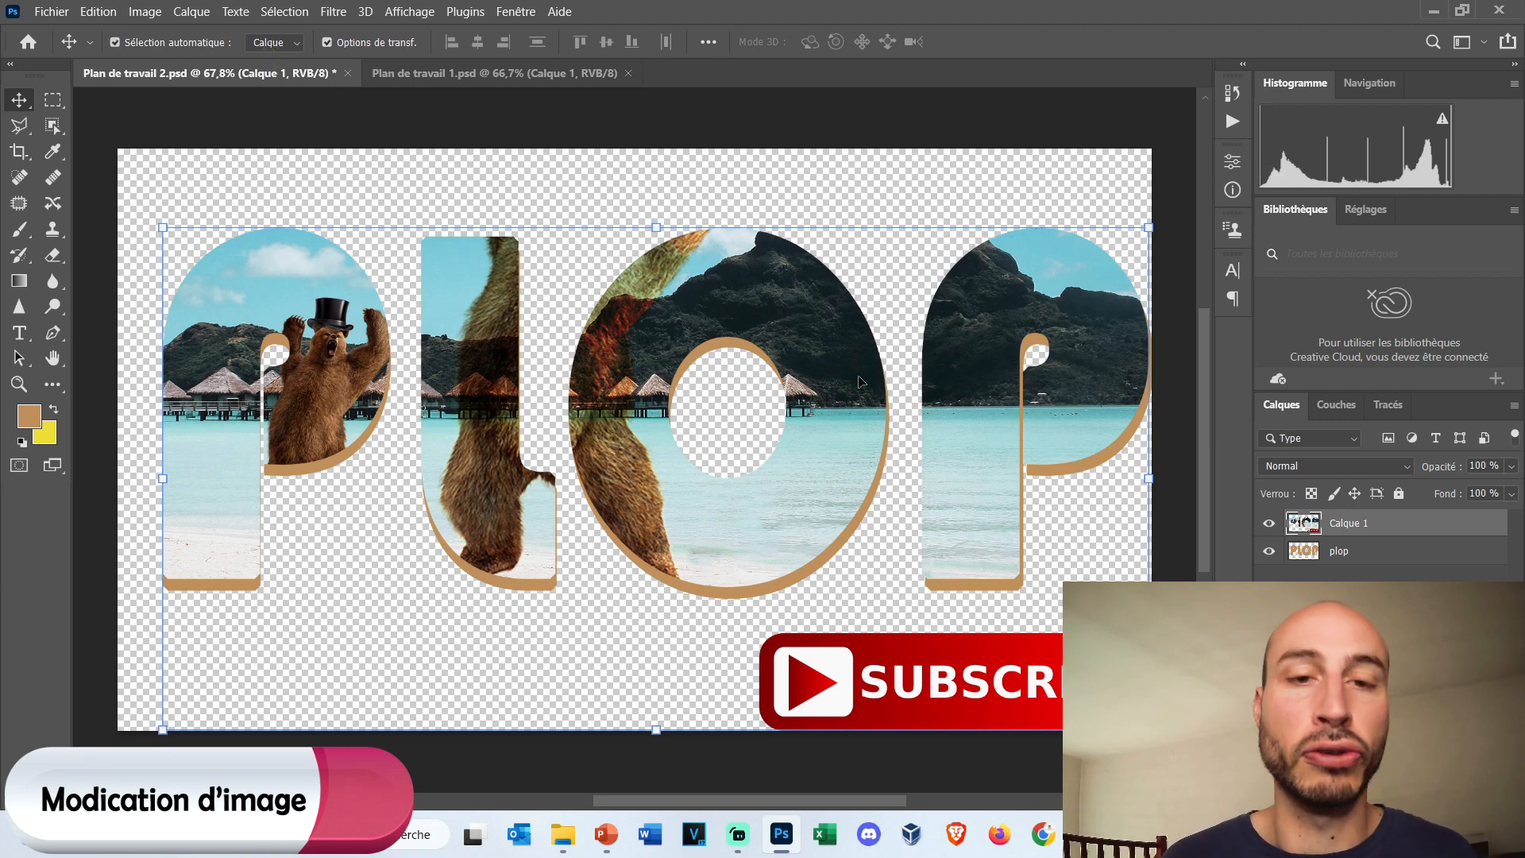
pyautogui.scroll(5, 801, 304)
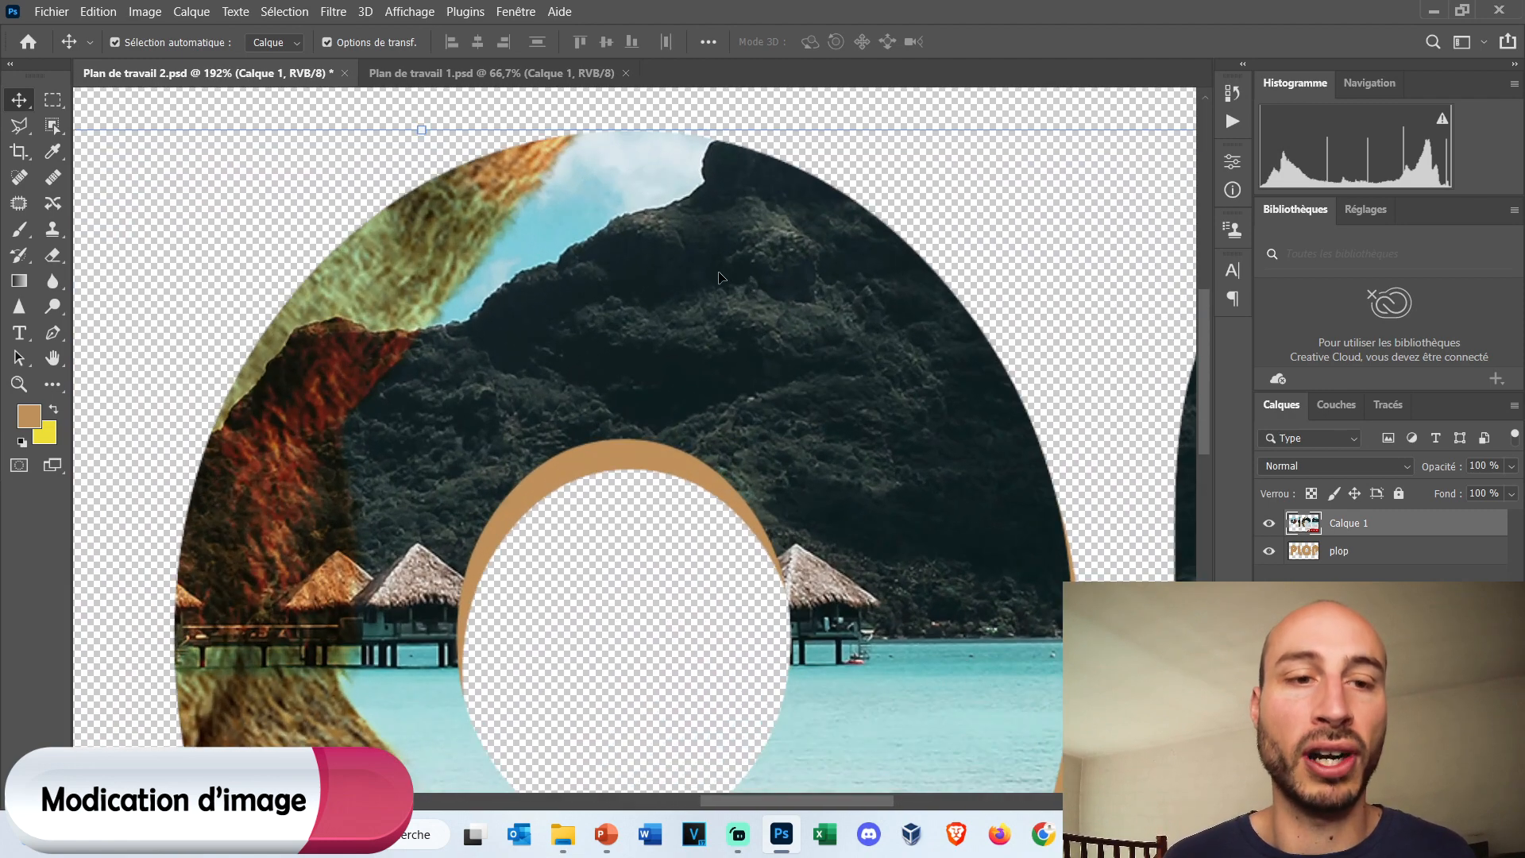
pyautogui.click(145, 11)
pyautogui.moveTo(290, 70)
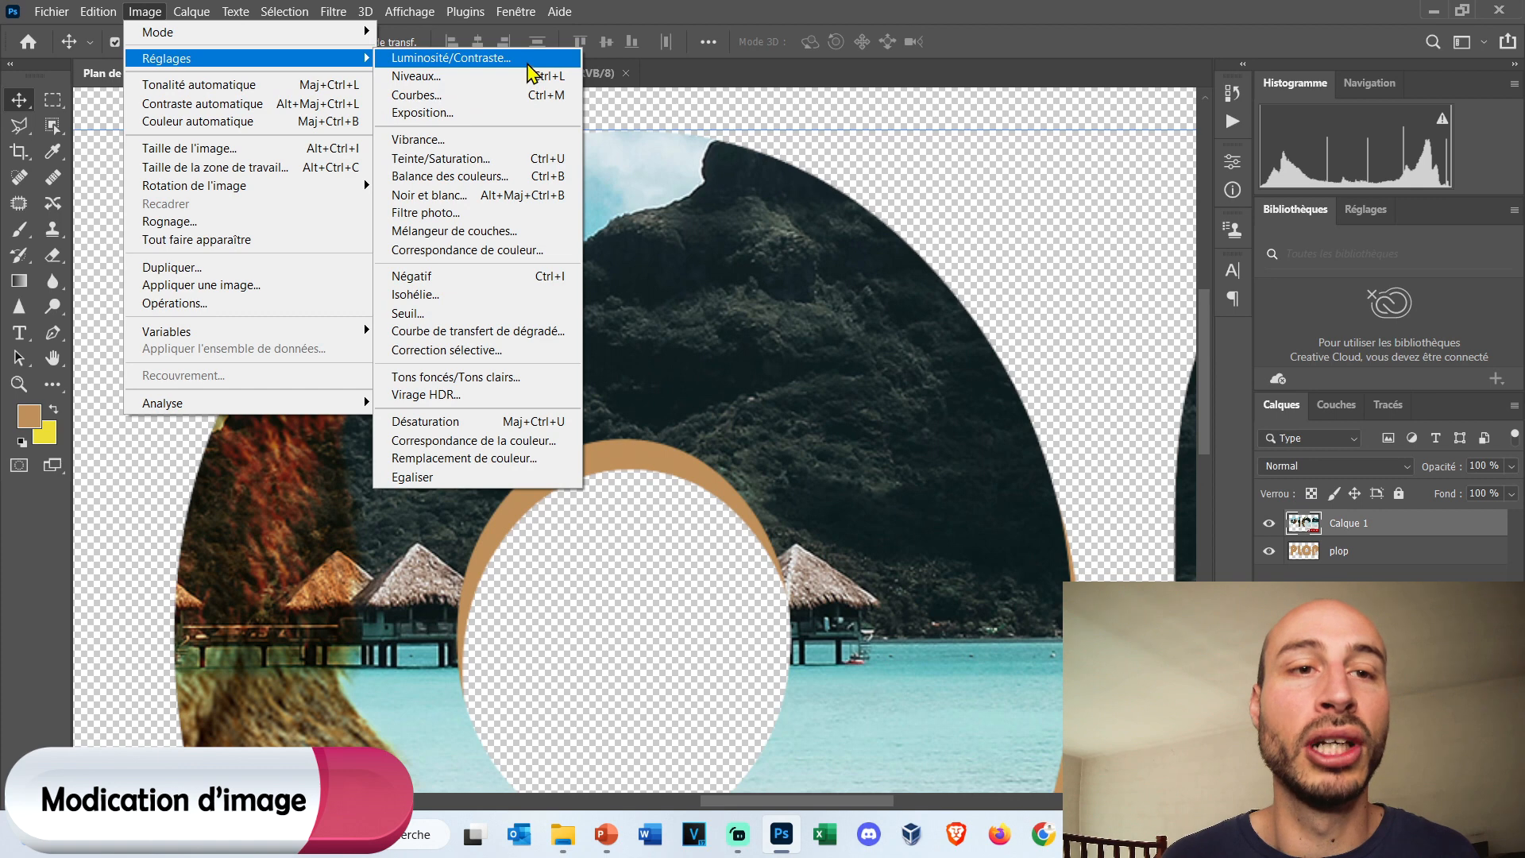
pyautogui.click(509, 176)
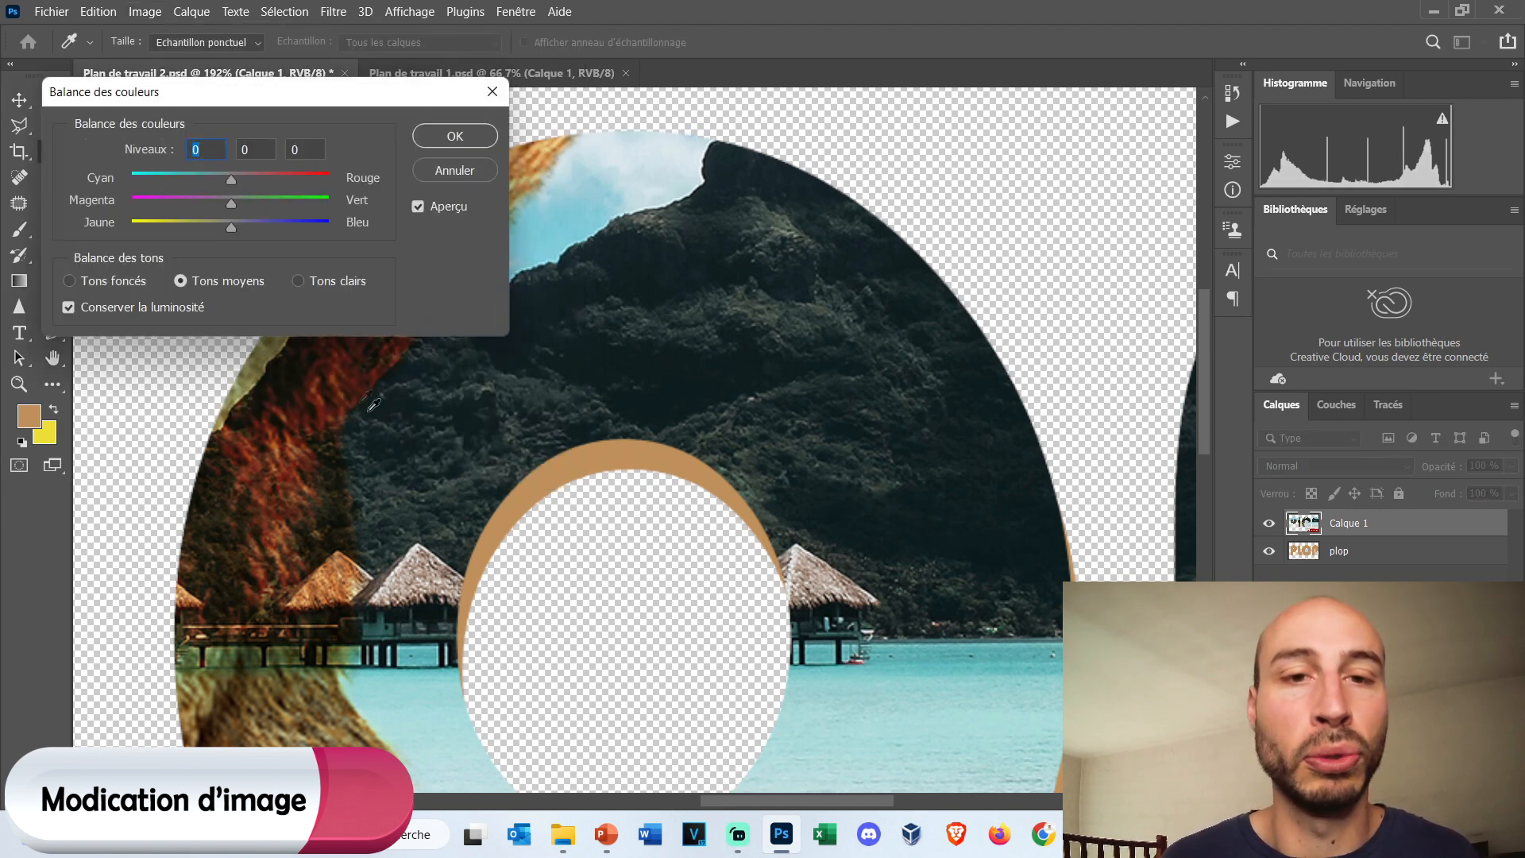
pyautogui.moveTo(231, 232); pyautogui.dragTo(190, 222)
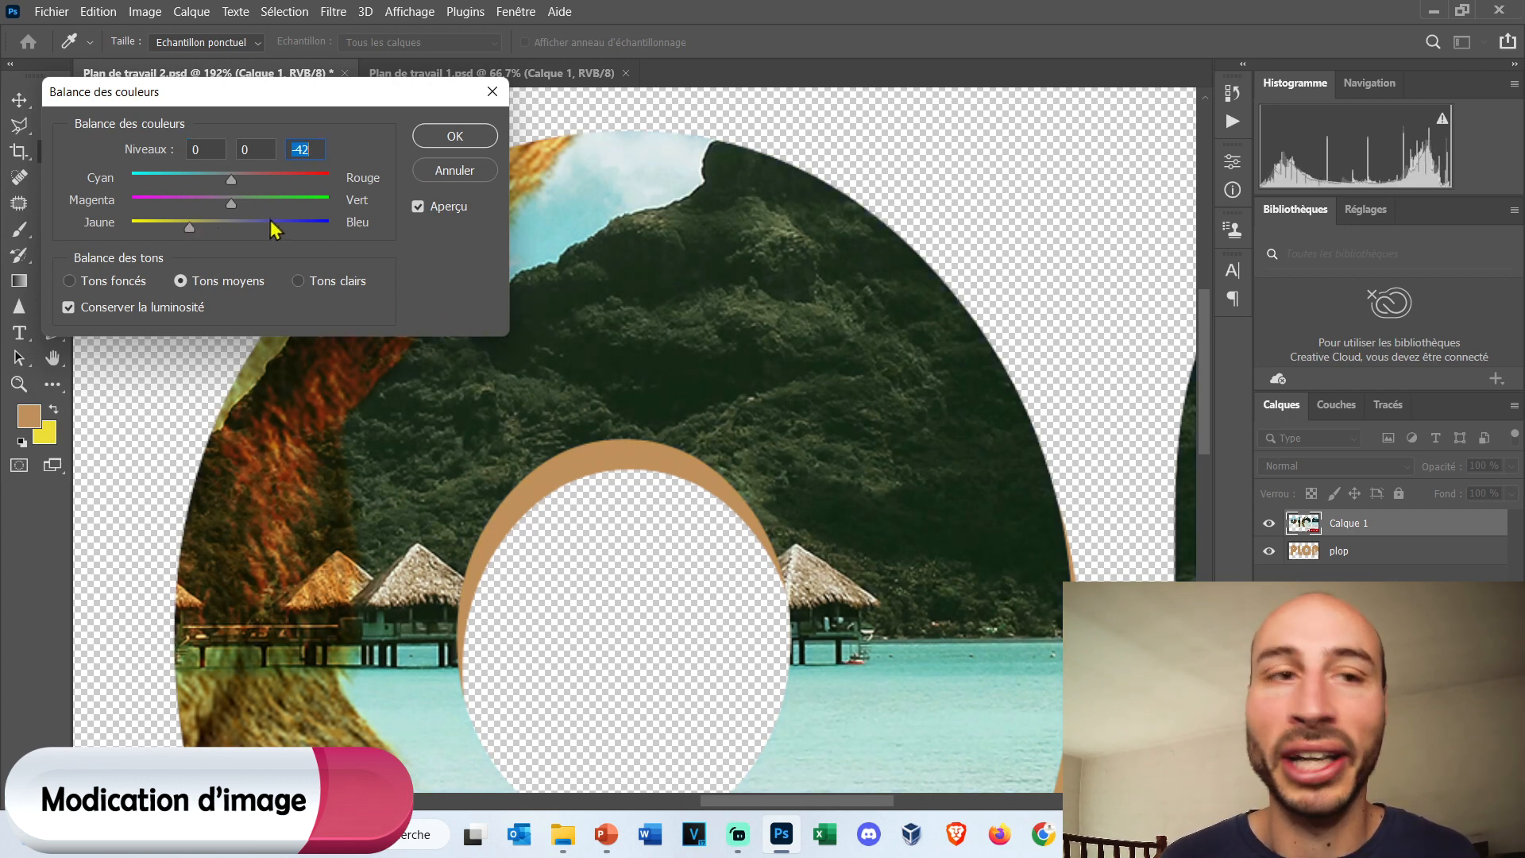
pyautogui.click(453, 140)
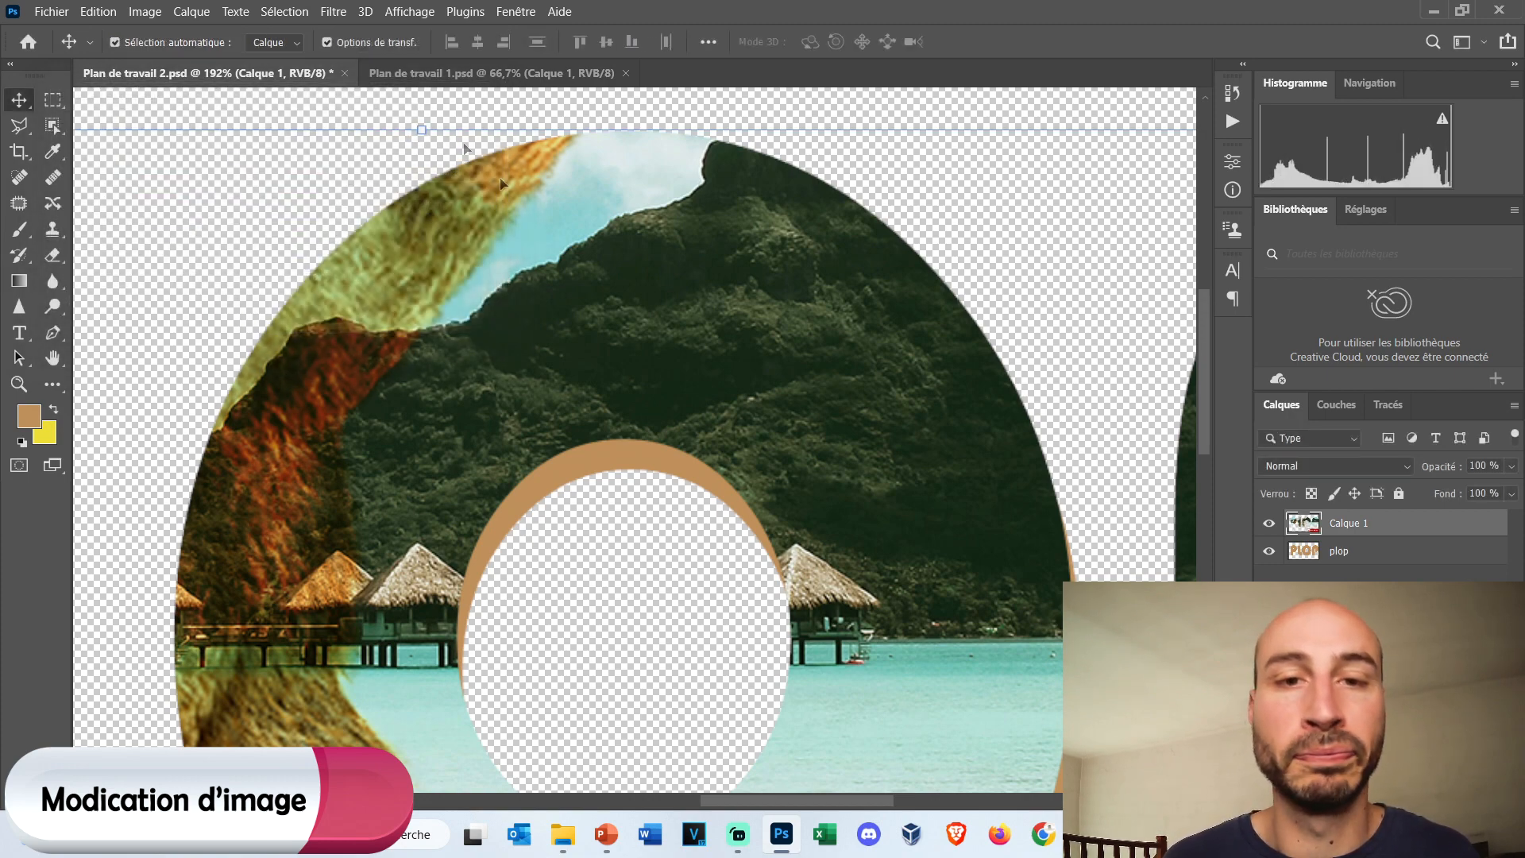
pyautogui.scroll(-2, 738, 327)
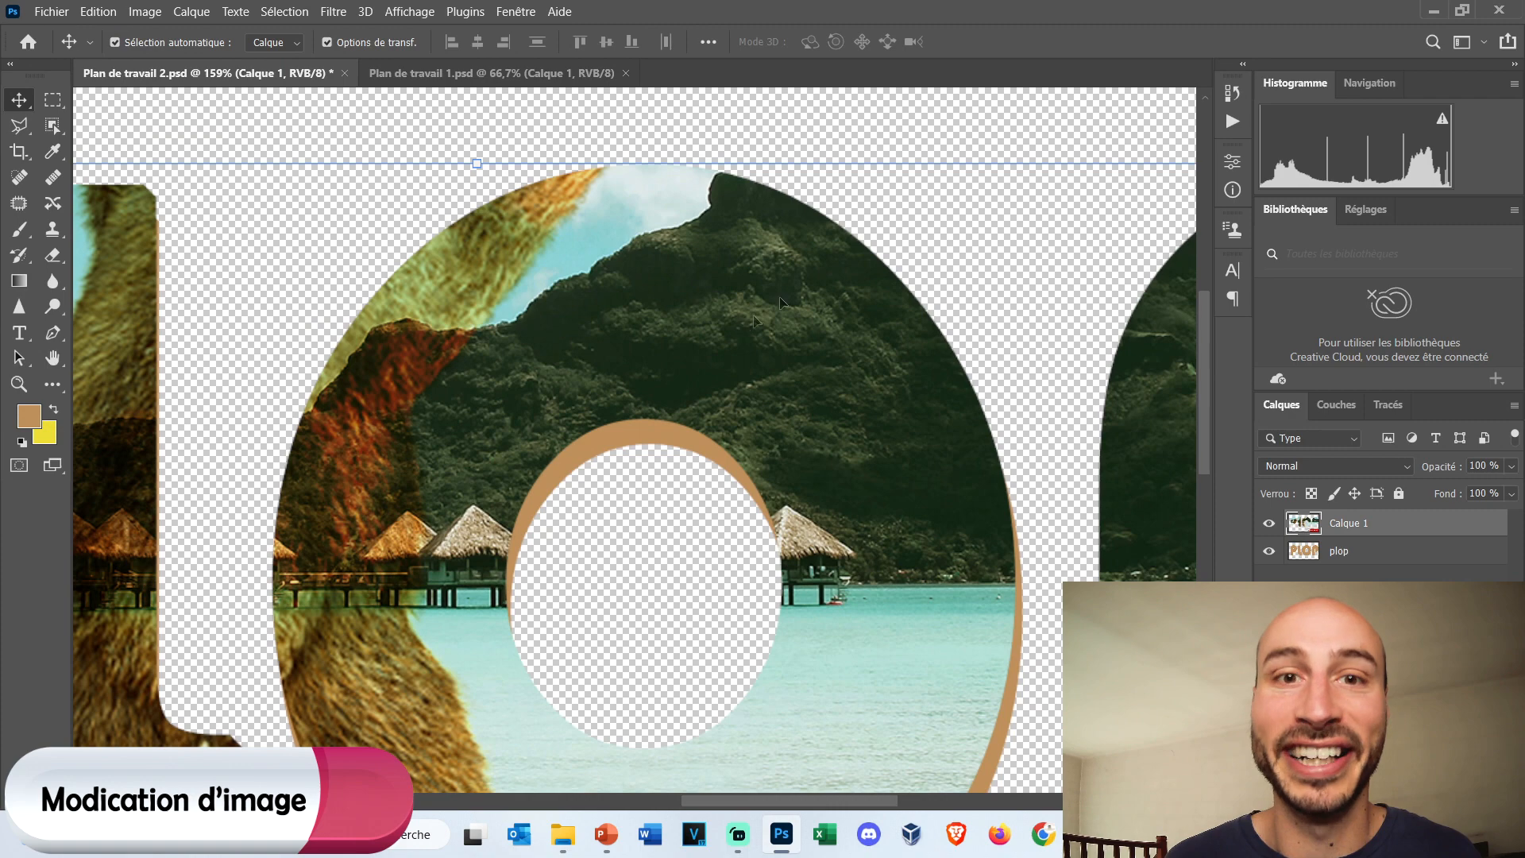
pyautogui.scroll(-1, 421, 297)
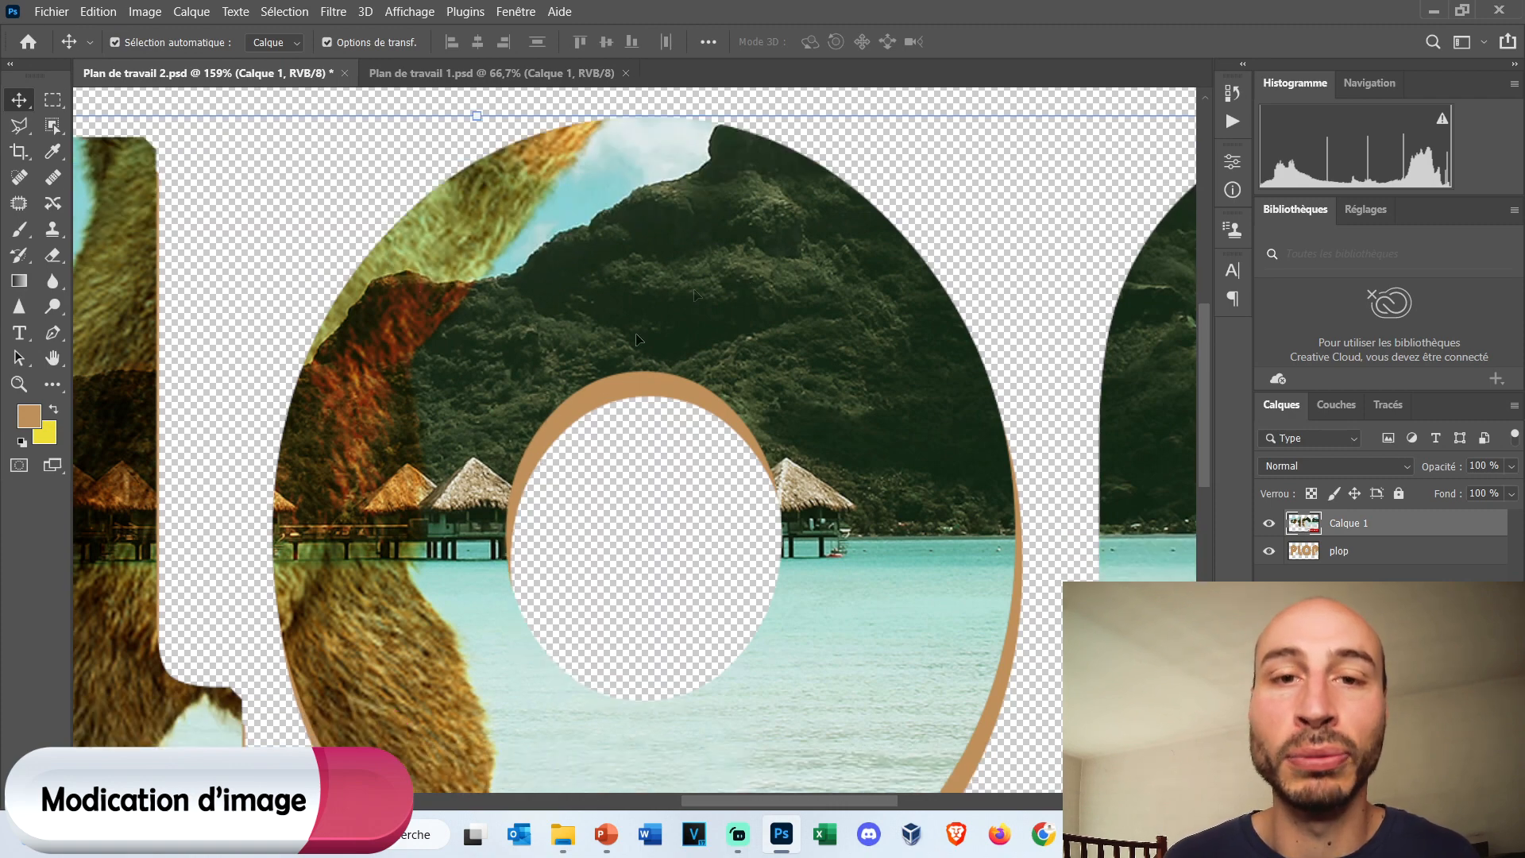
# Apply the stylize filter Carrelage (Tiles) to Calque 1 with a value of 25.
pyautogui.click(335, 14)
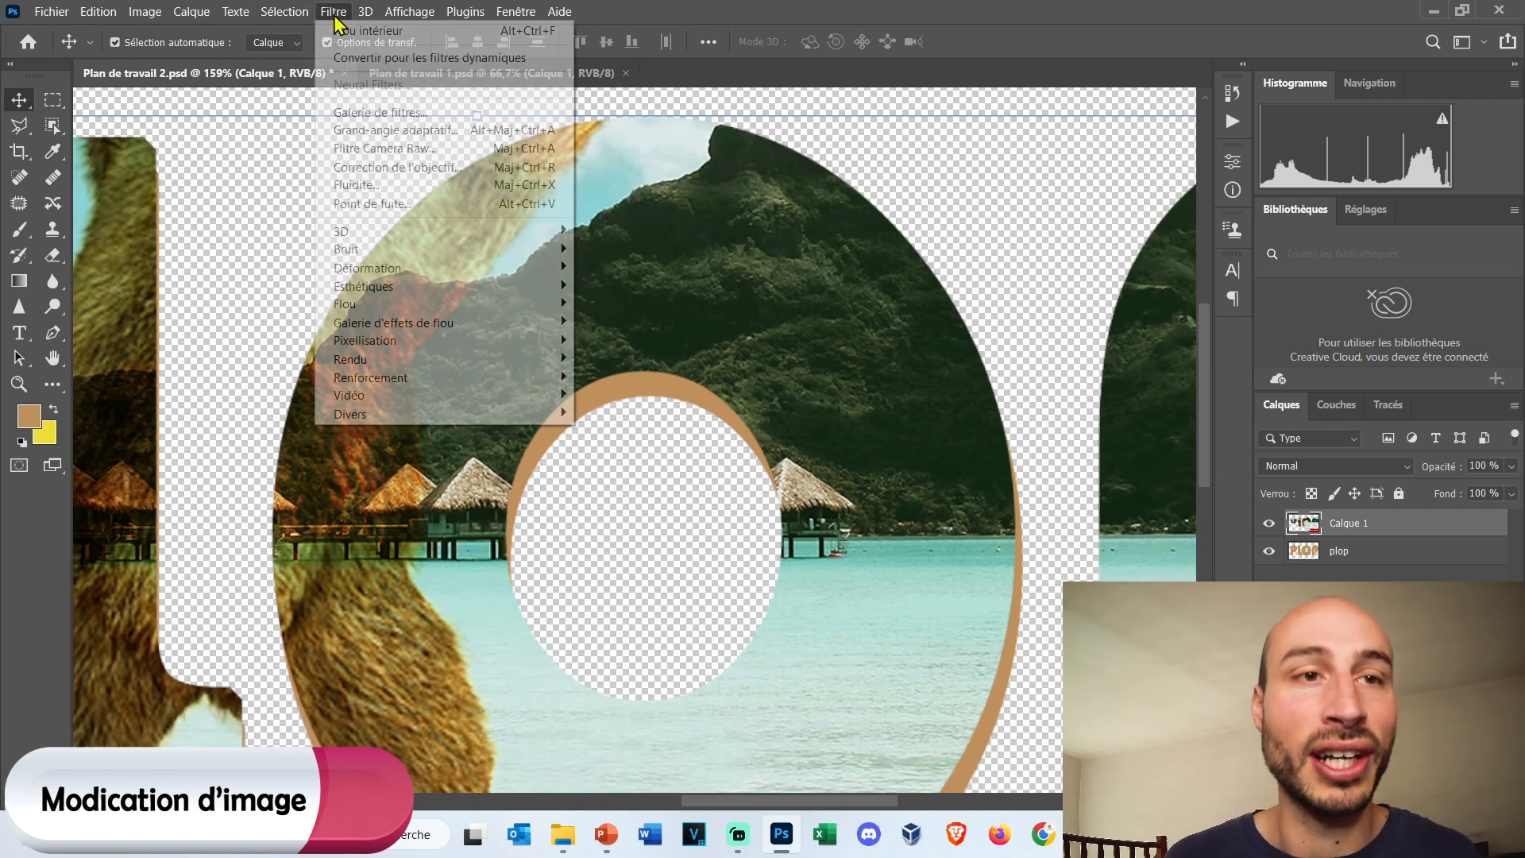
pyautogui.moveTo(453, 280)
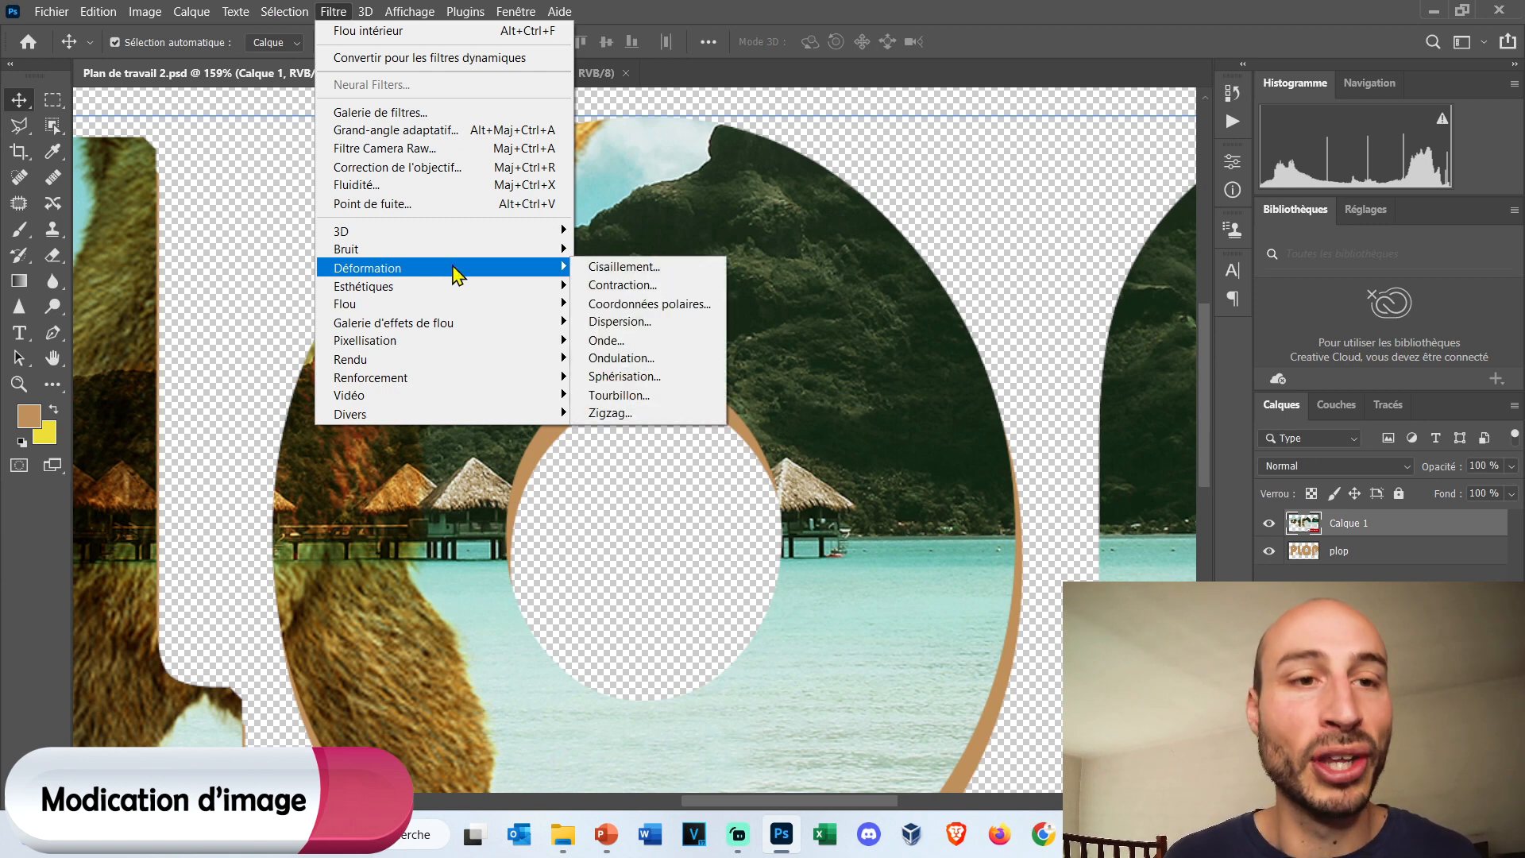
pyautogui.moveTo(485, 304)
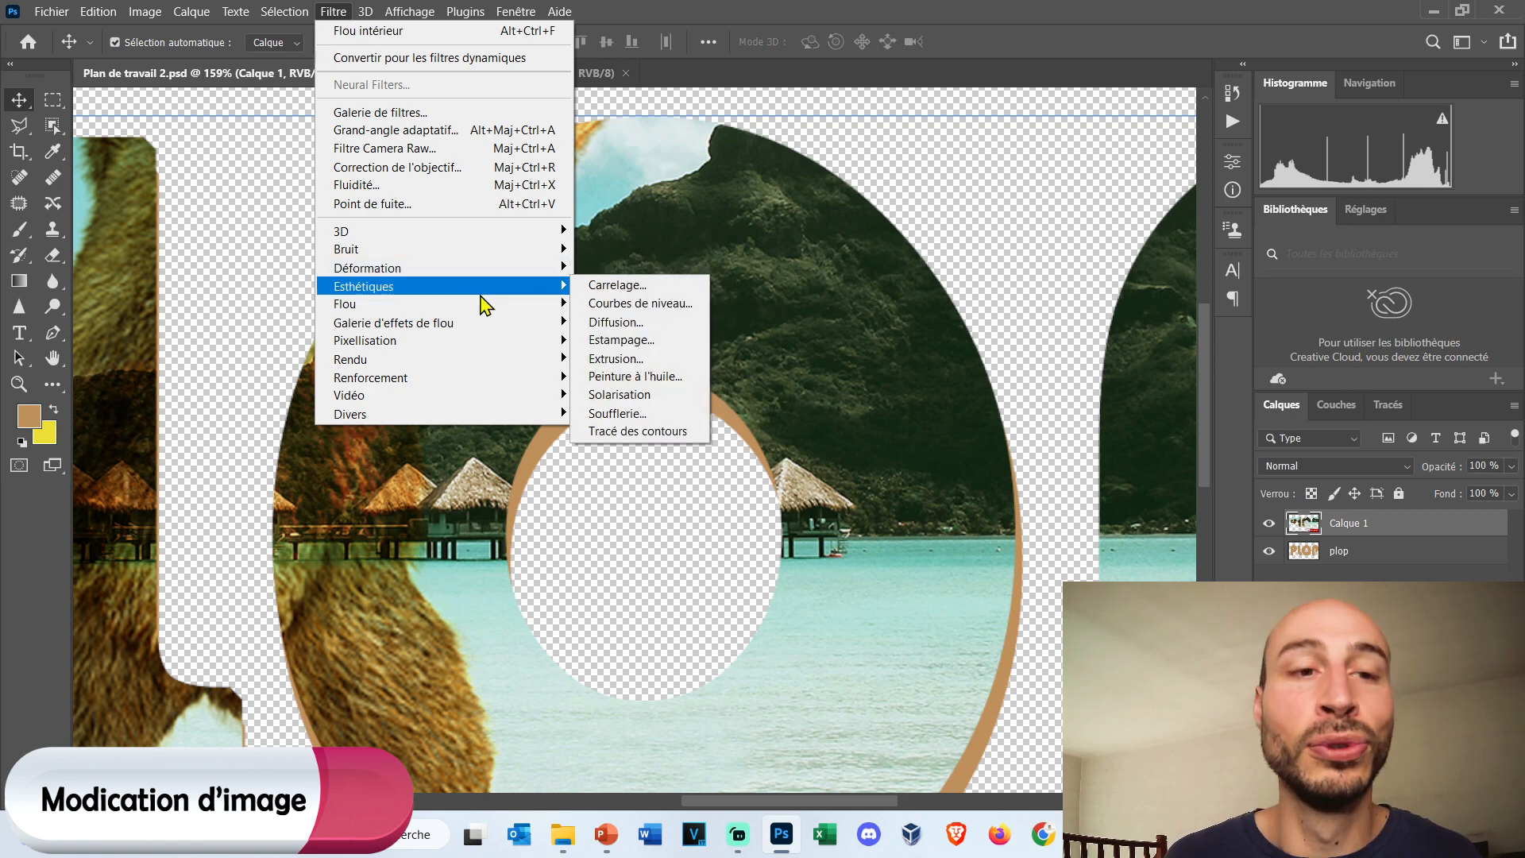
pyautogui.moveTo(524, 289)
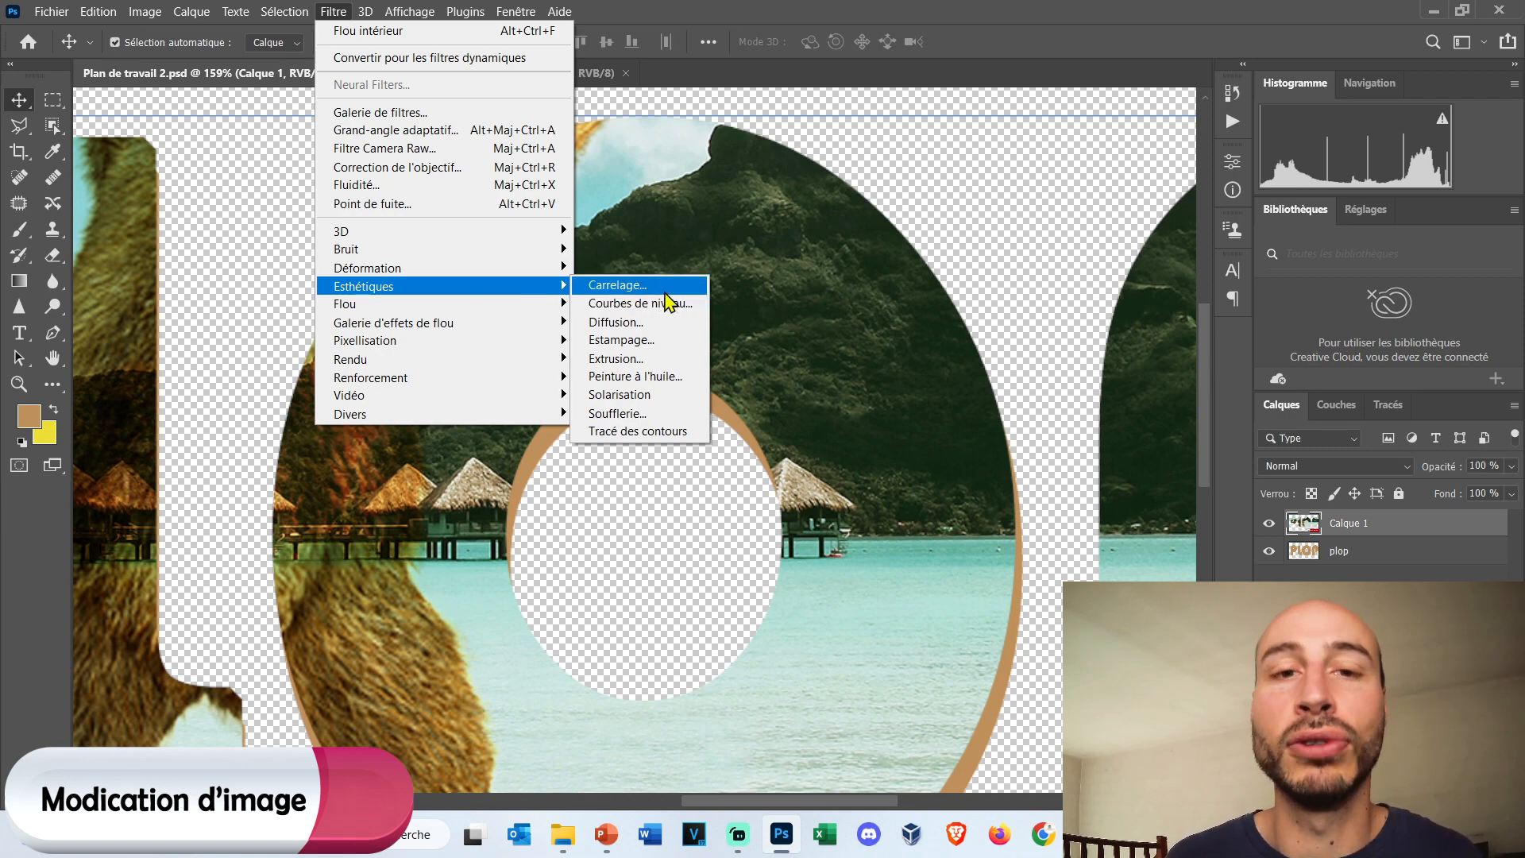
pyautogui.click(666, 291)
pyautogui.moveTo(683, 215); pyautogui.dragTo(297, 151)
pyautogui.write('25')
pyautogui.click(465, 181)
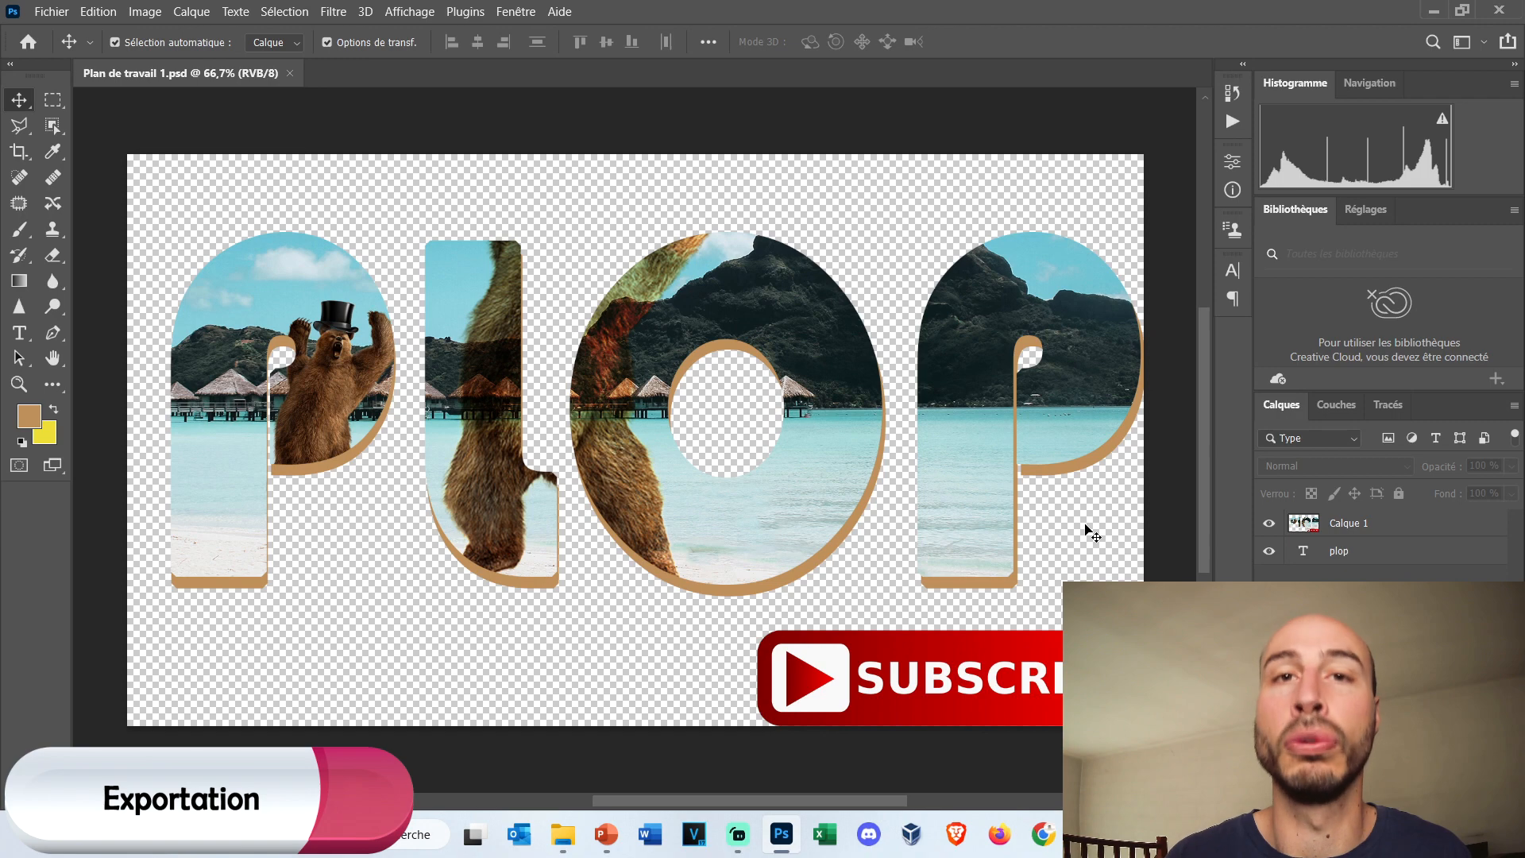
# Try the Photoshop PDF type in Save As for Plan de travail 1, restore the Photoshop PSD type and leave without saving.
pyautogui.hotkey('ctrl', 'shift', 's')
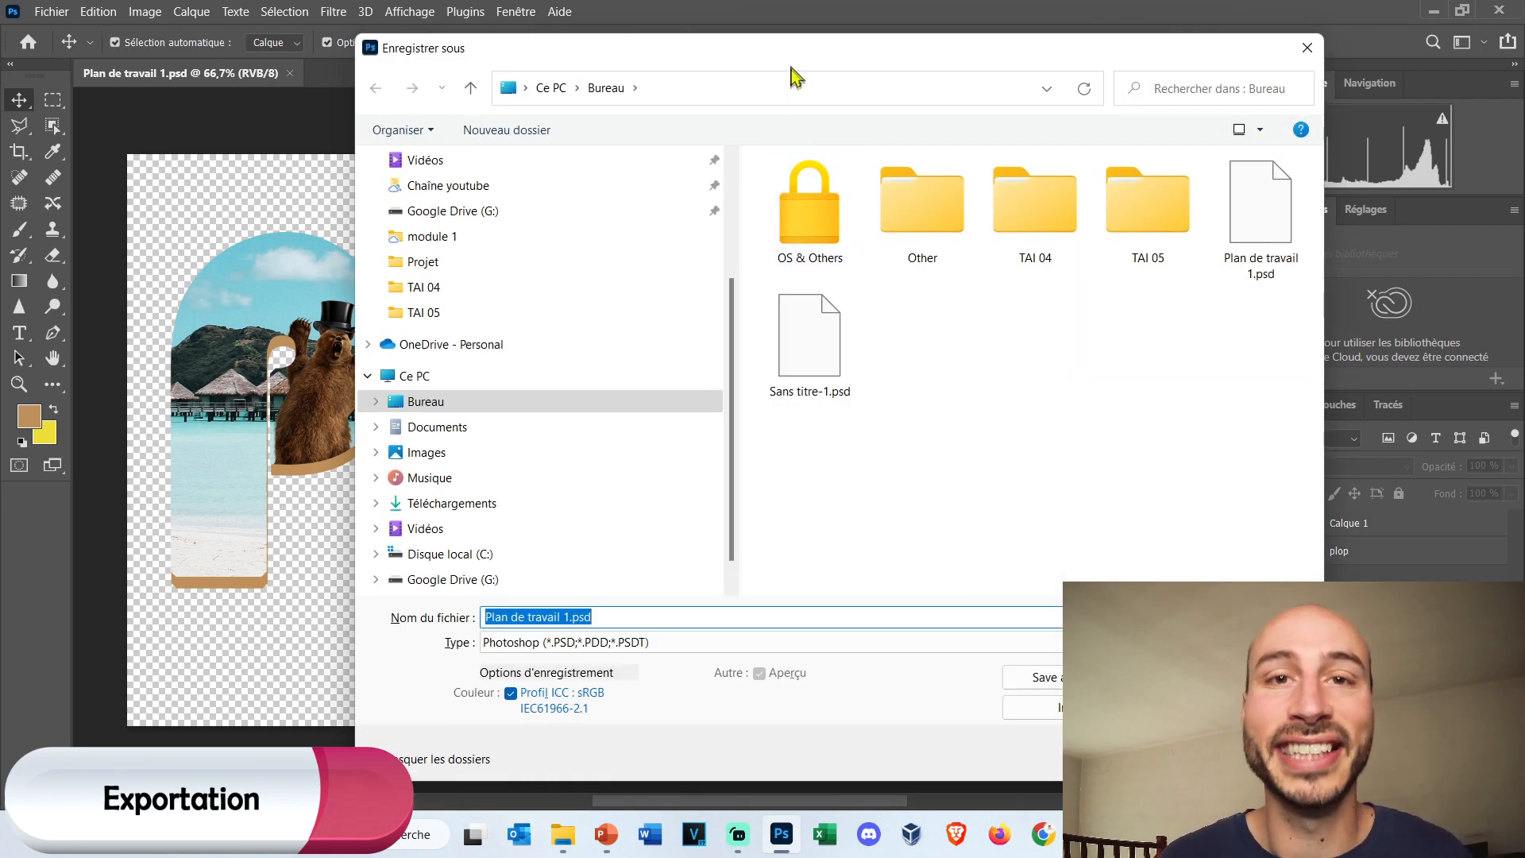
pyautogui.moveTo(572, 618); pyautogui.dragTo(617, 617)
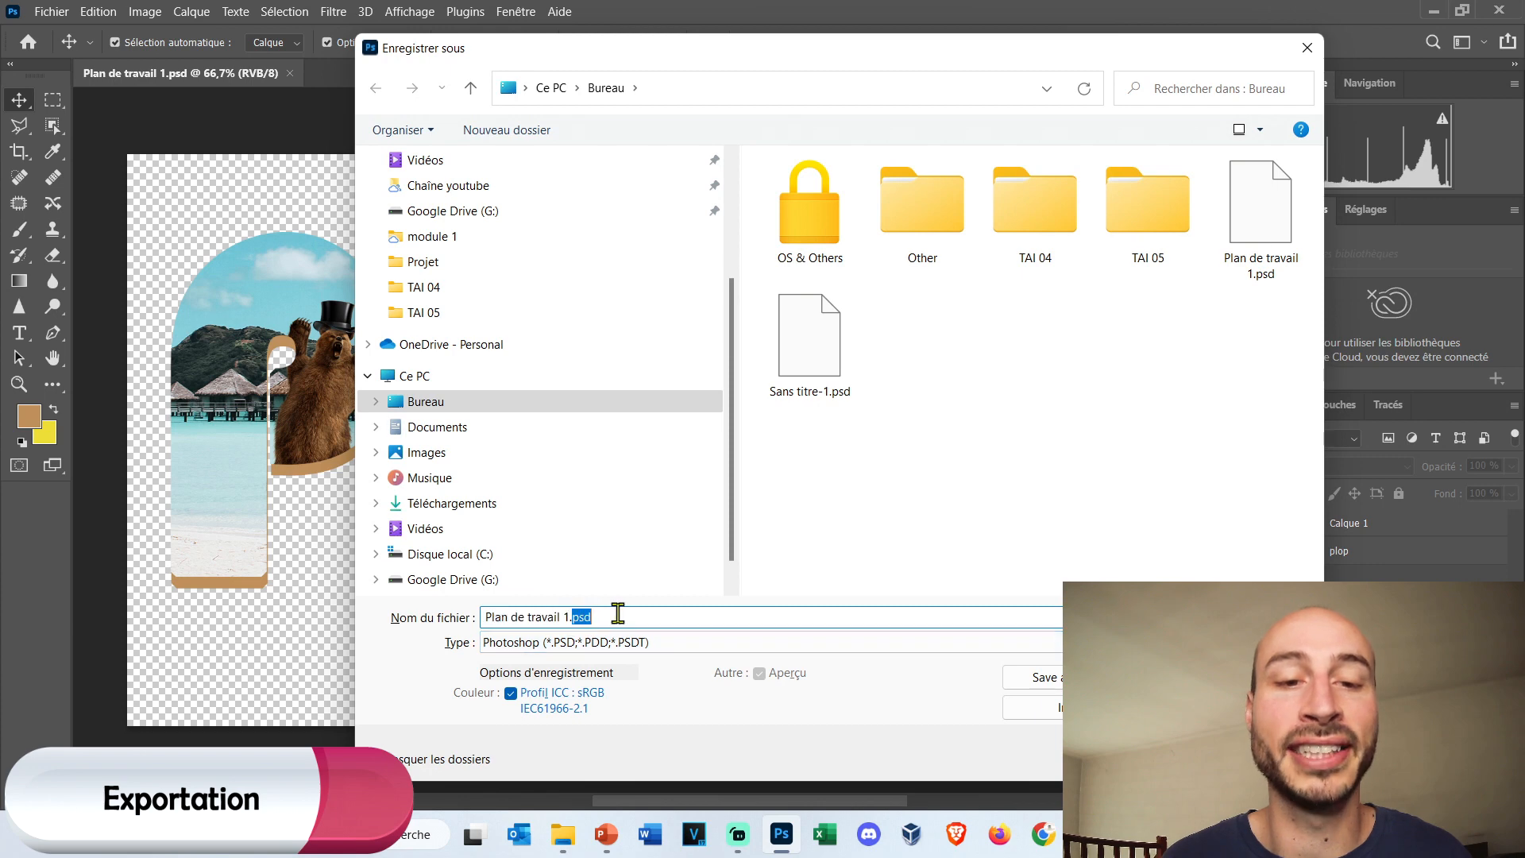
pyautogui.click(815, 546)
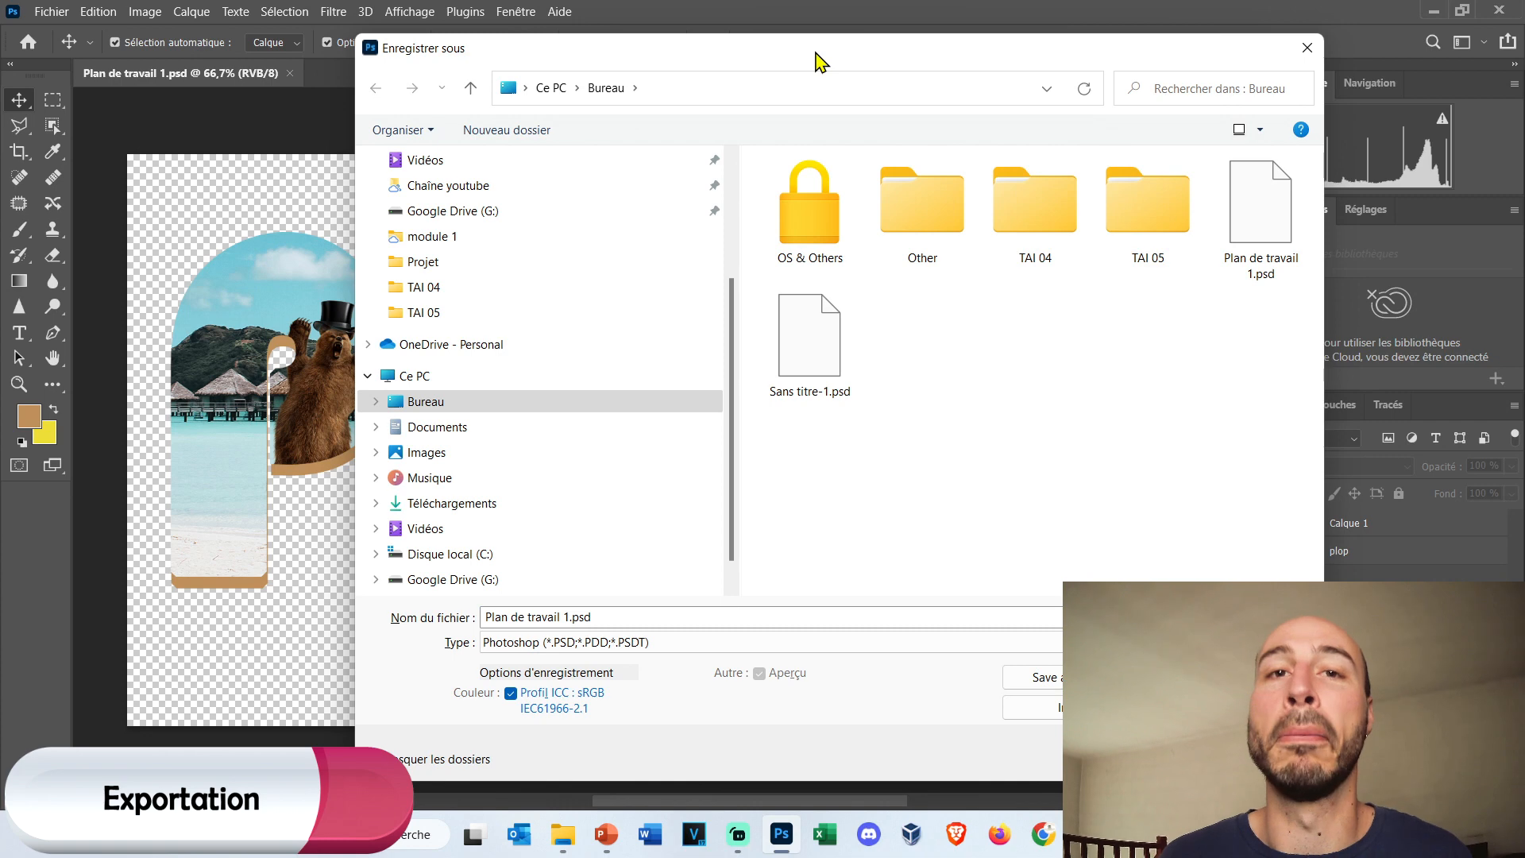
pyautogui.moveTo(820, 59); pyautogui.dragTo(769, 37)
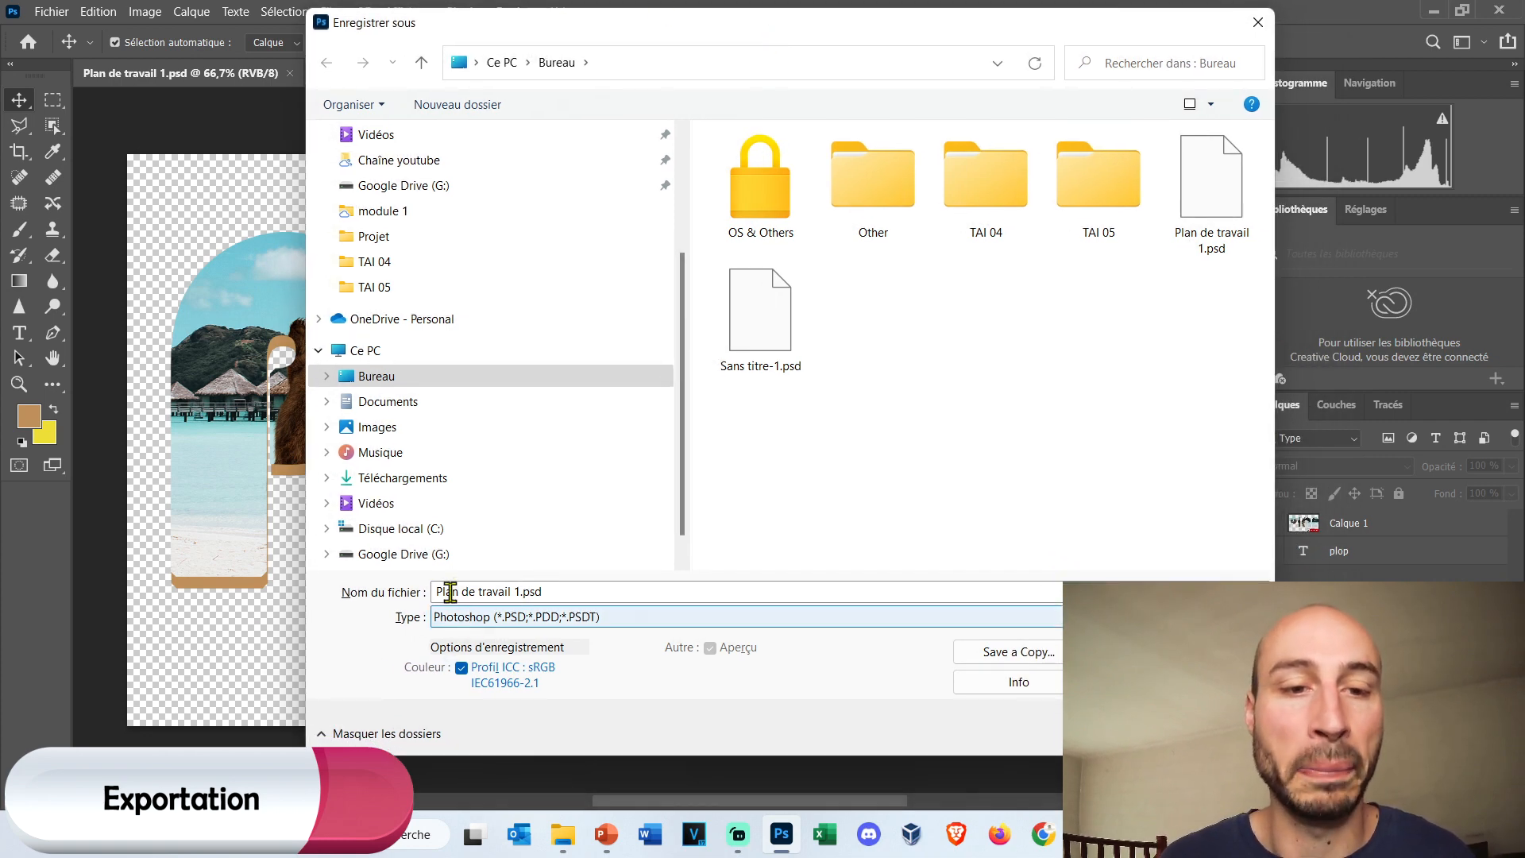
pyautogui.click(563, 618)
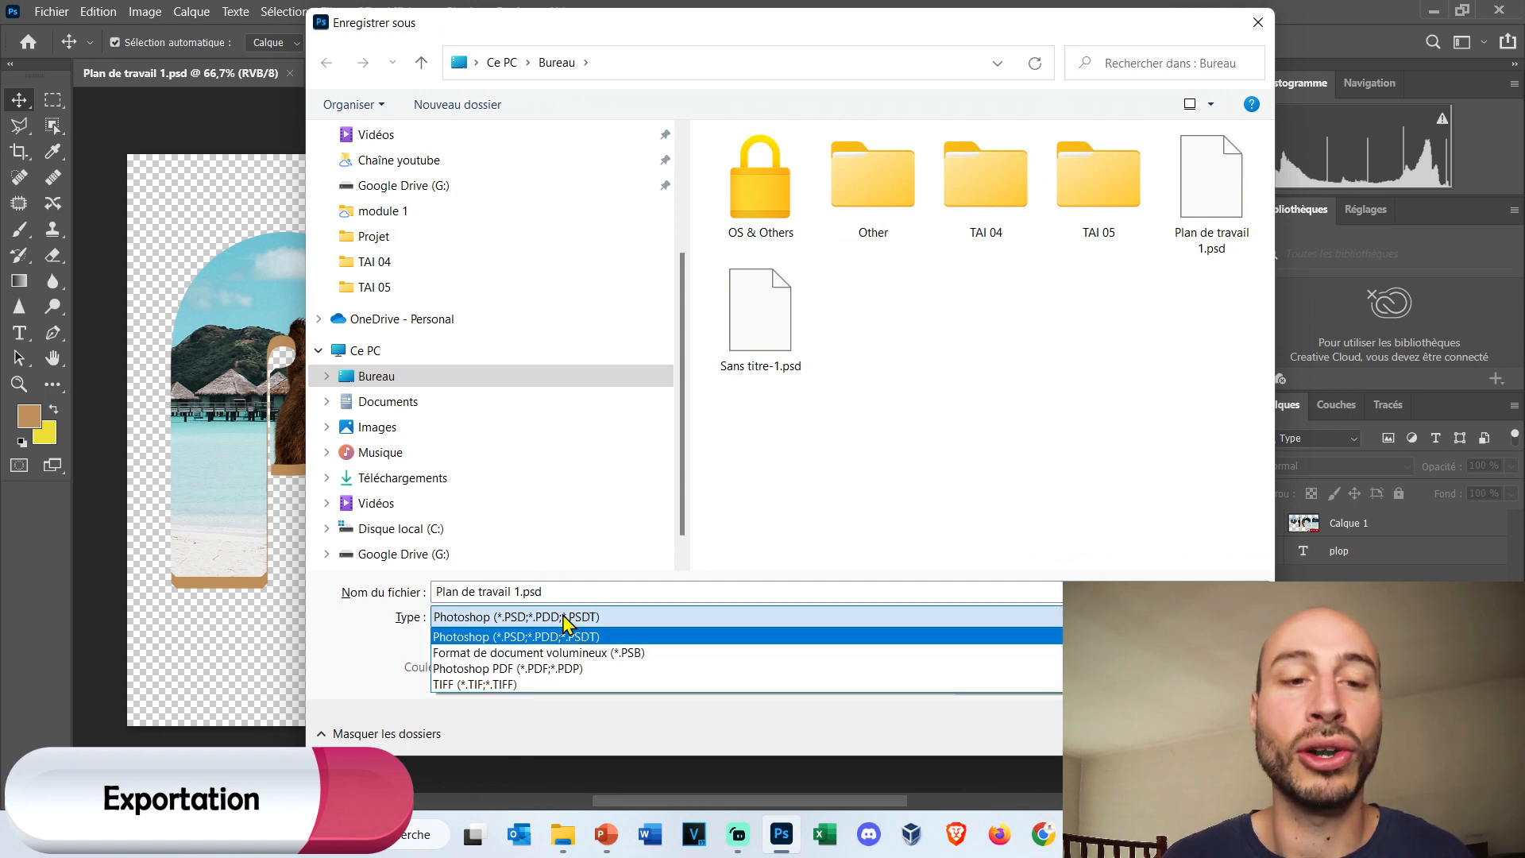
pyautogui.click(562, 674)
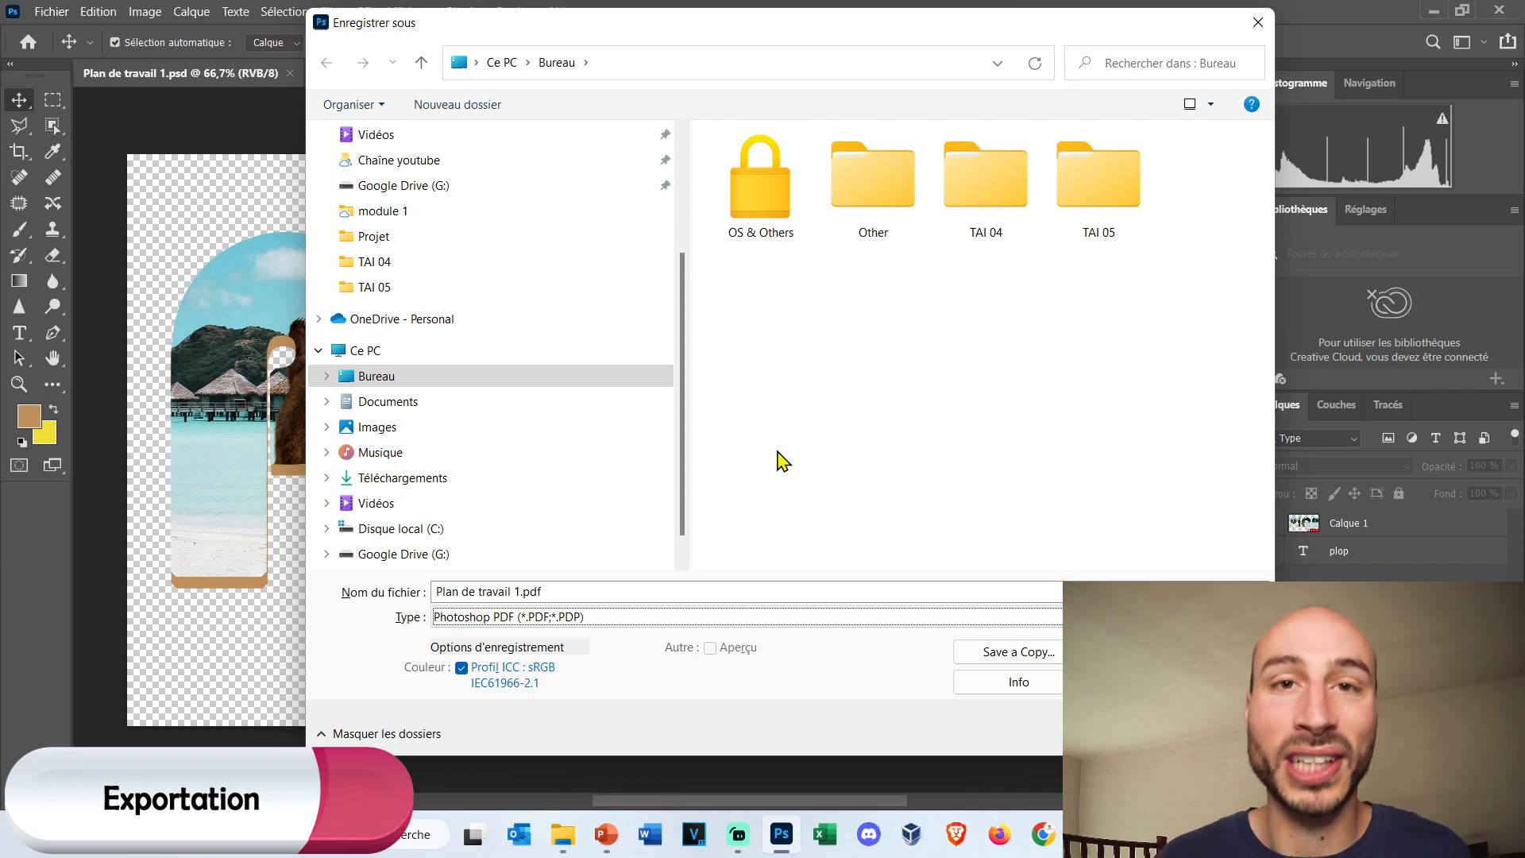
pyautogui.click(585, 622)
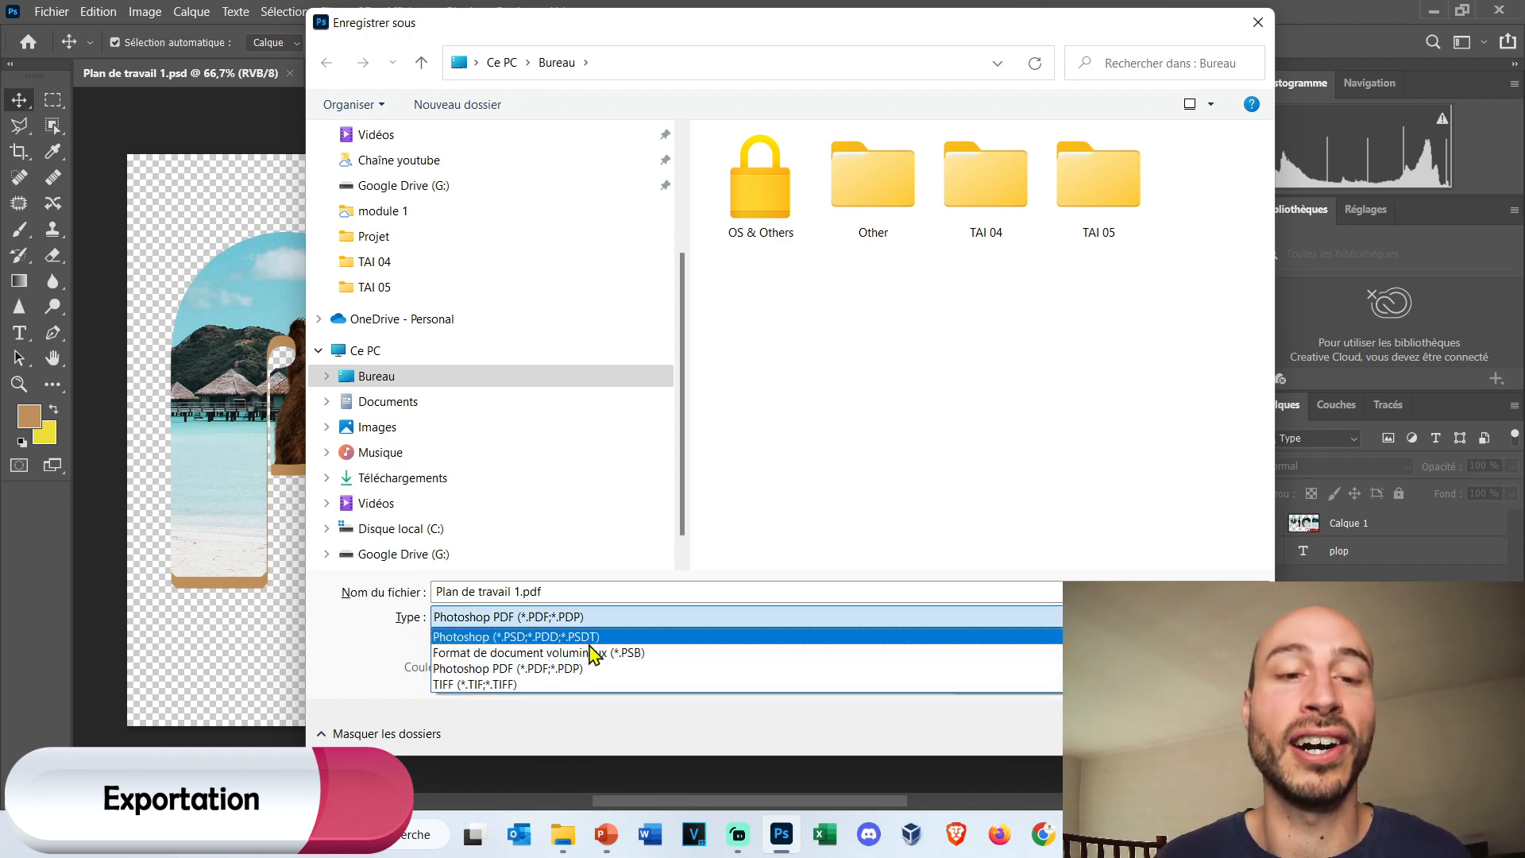
pyautogui.click(591, 637)
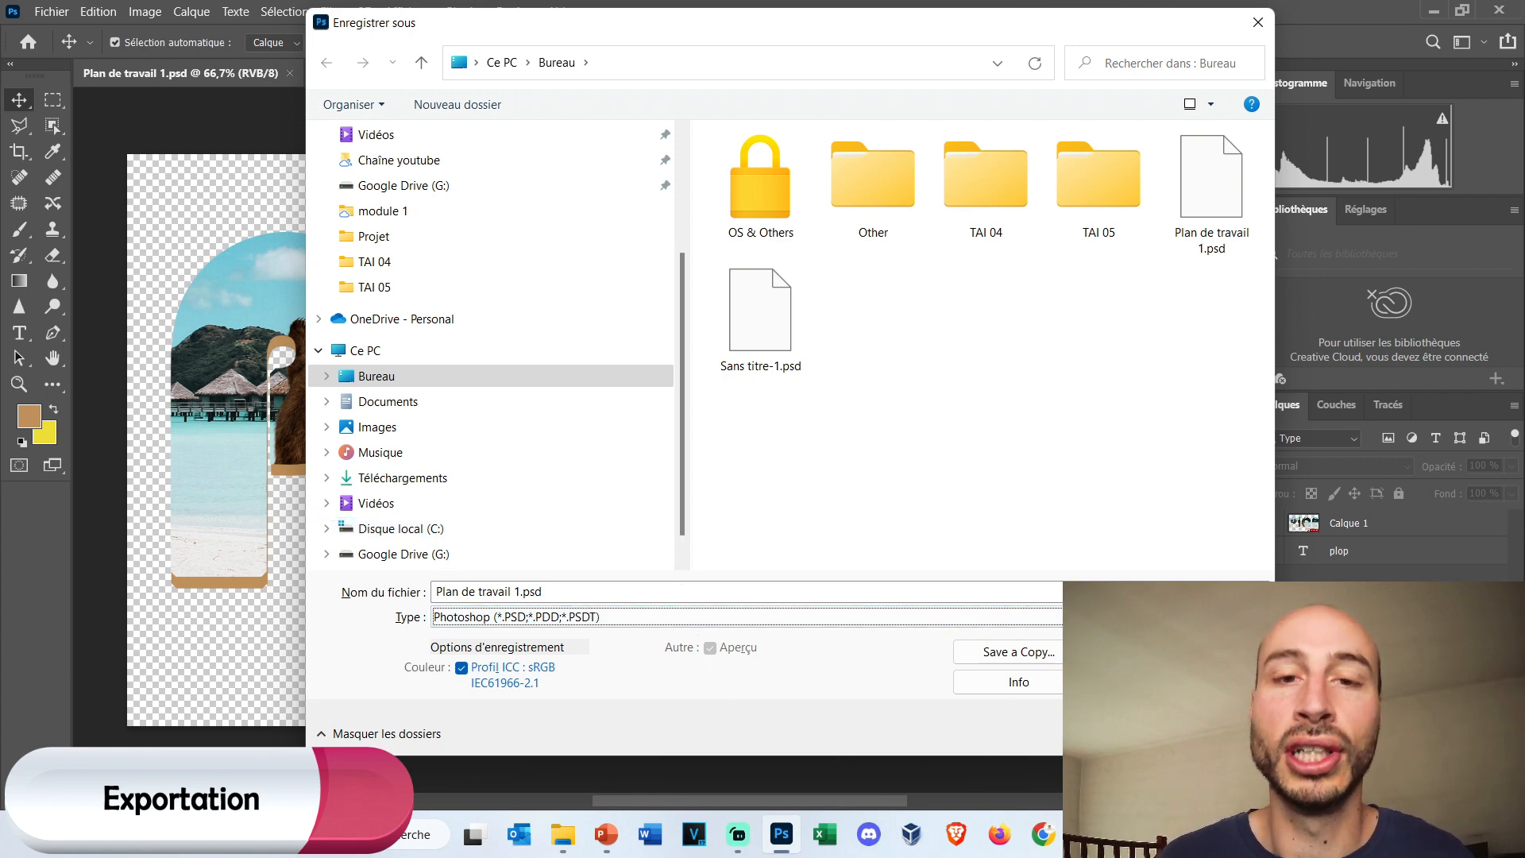
pyautogui.click(1217, 734)
# Open Export As for Plan de travail 1 and review the file formats, keeping PNG with transparency.
pyautogui.click(51, 11)
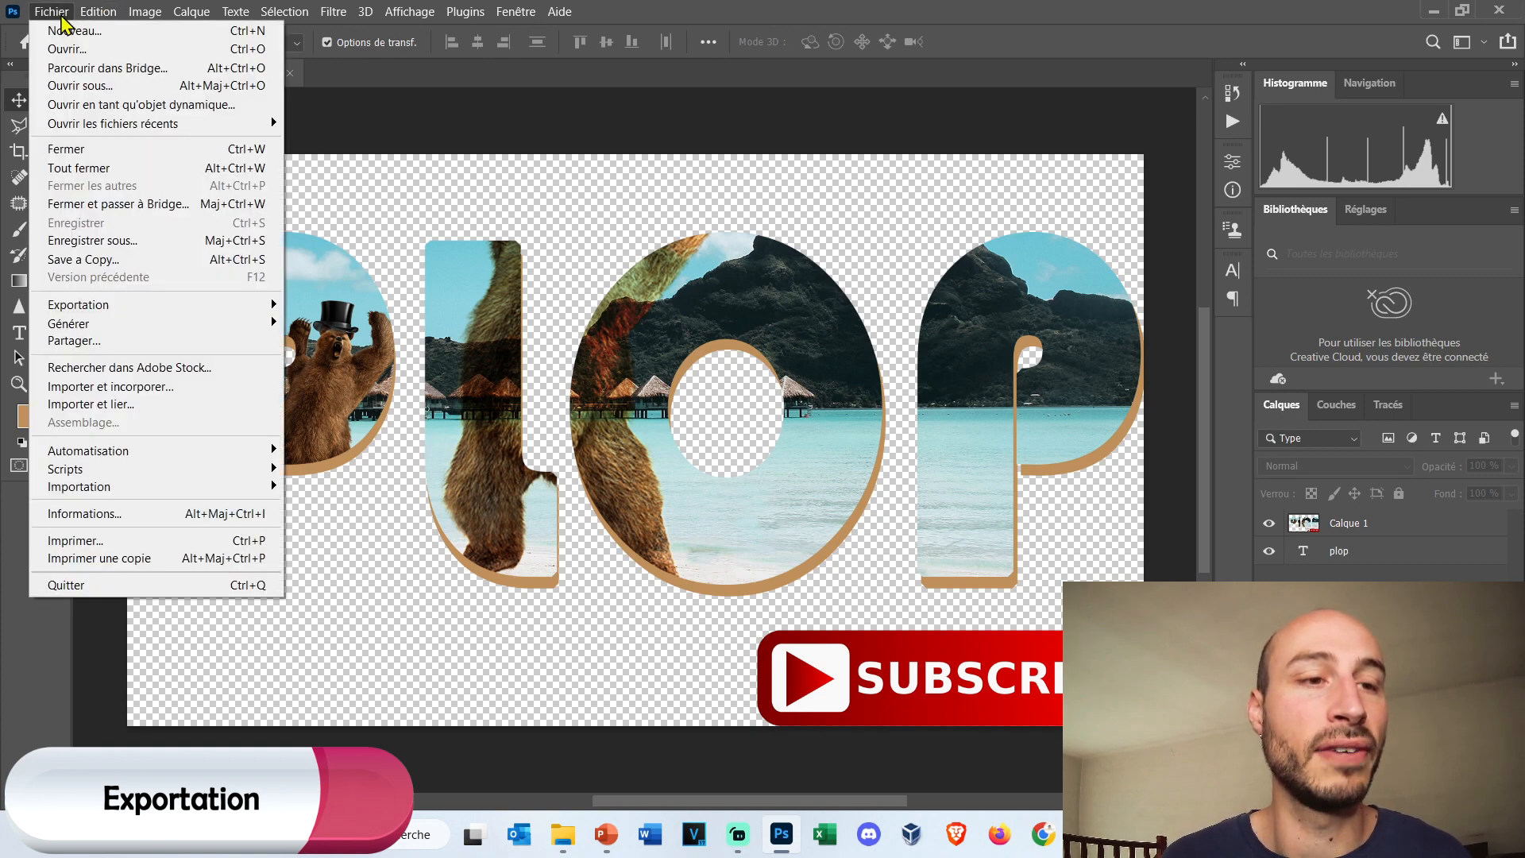
pyautogui.moveTo(191, 318)
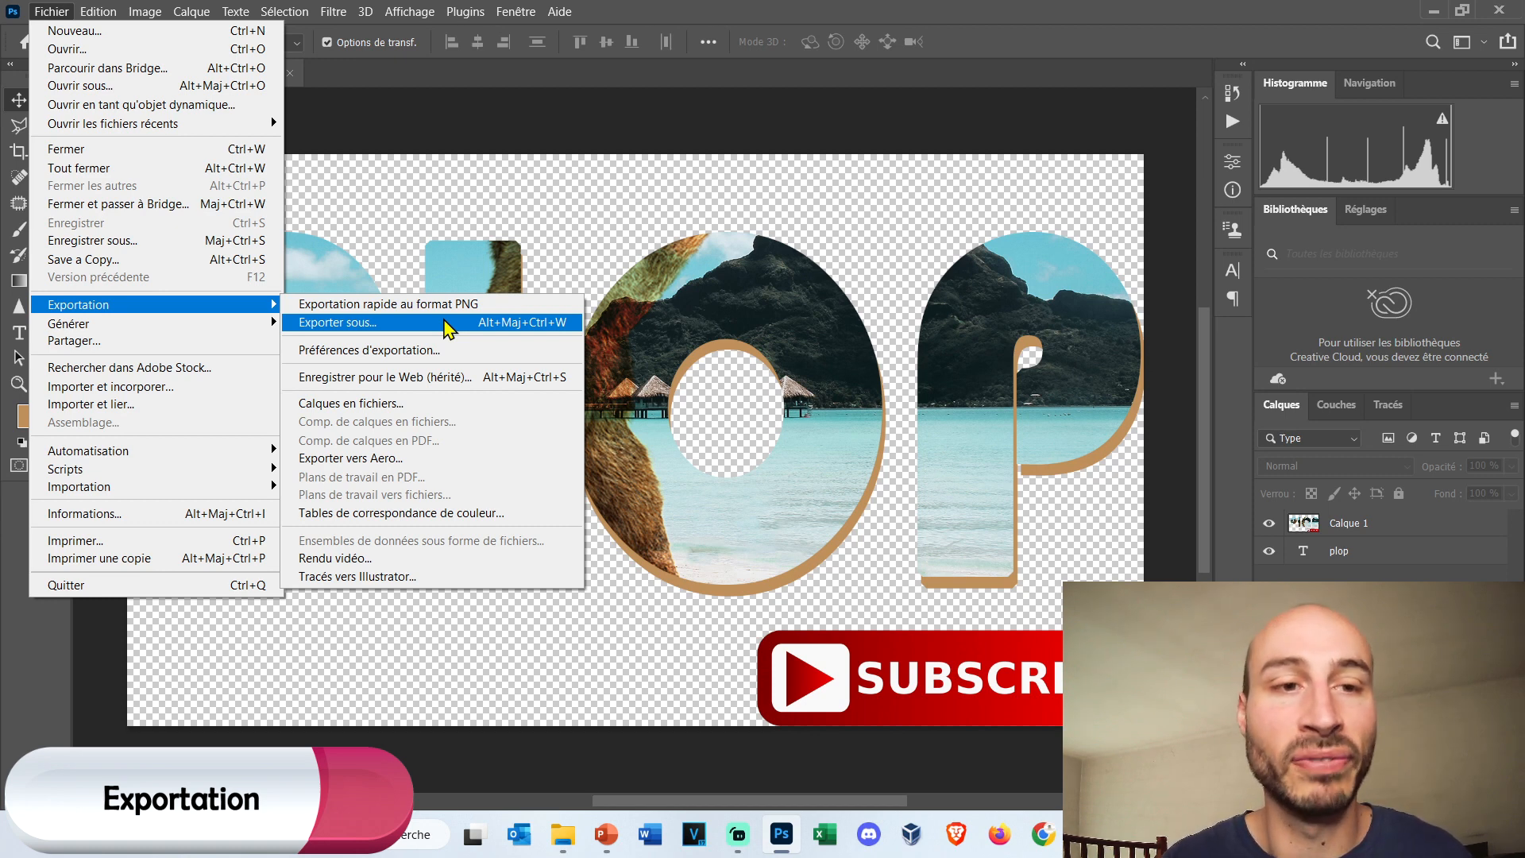
pyautogui.click(446, 323)
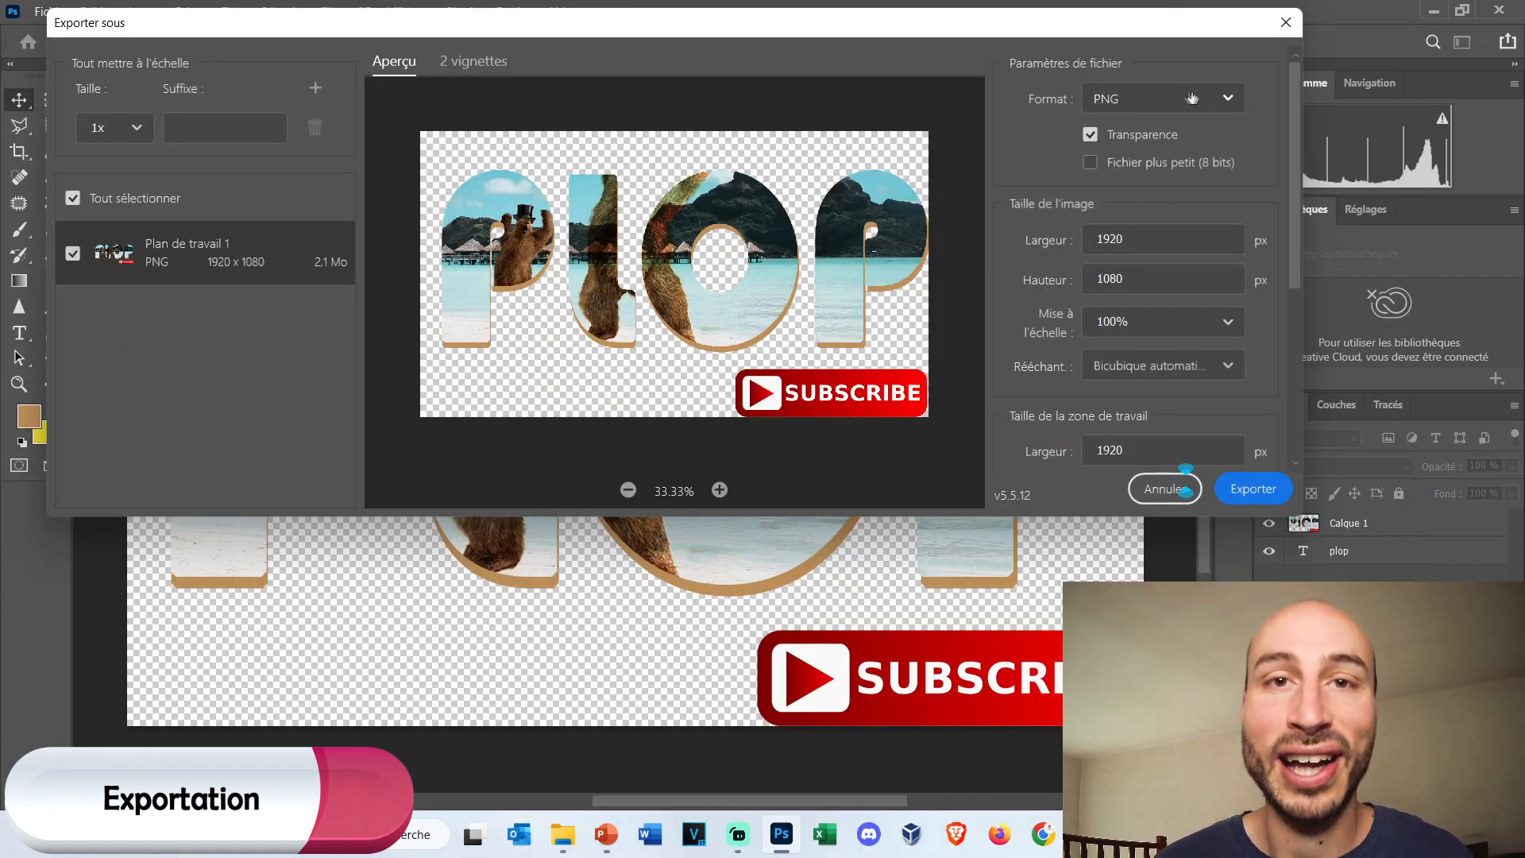
pyautogui.click(1233, 97)
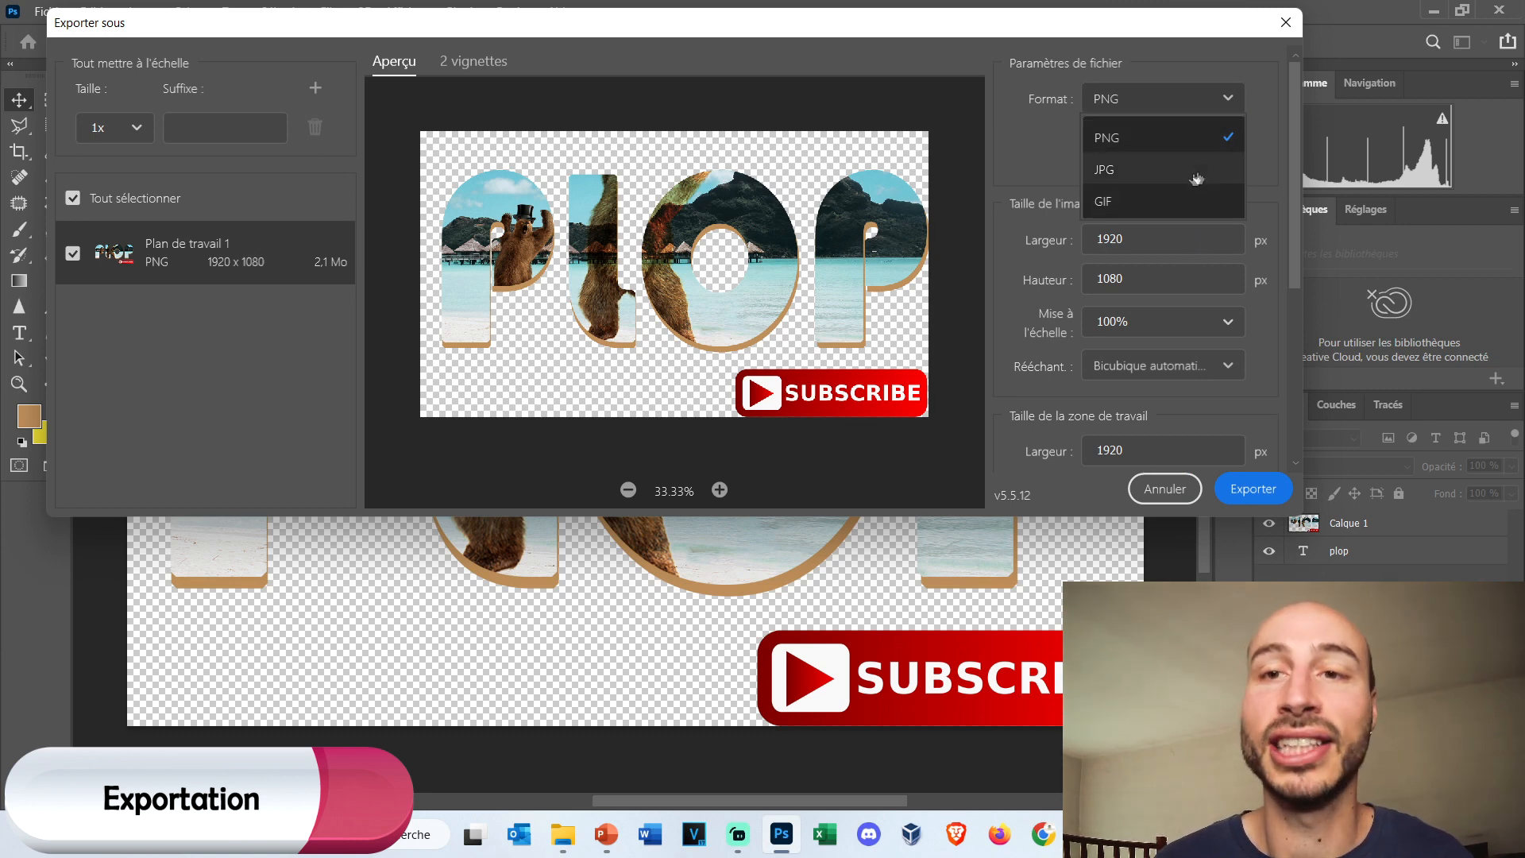
pyautogui.click(1196, 111)
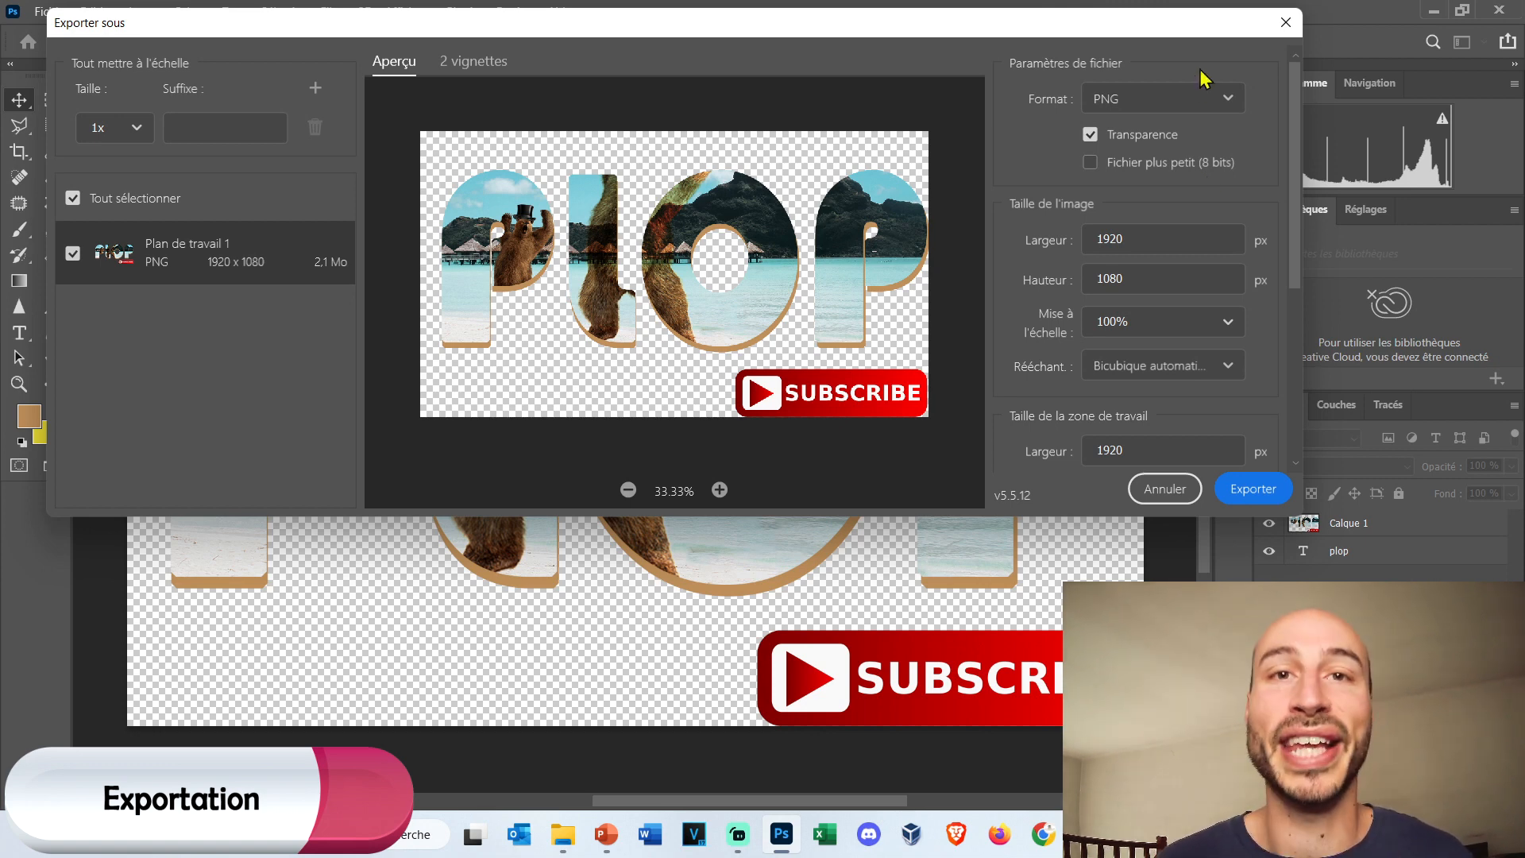
# Try the JPG export format, look at its quality setting and return the format to PNG.
pyautogui.click(1206, 98)
pyautogui.click(1211, 170)
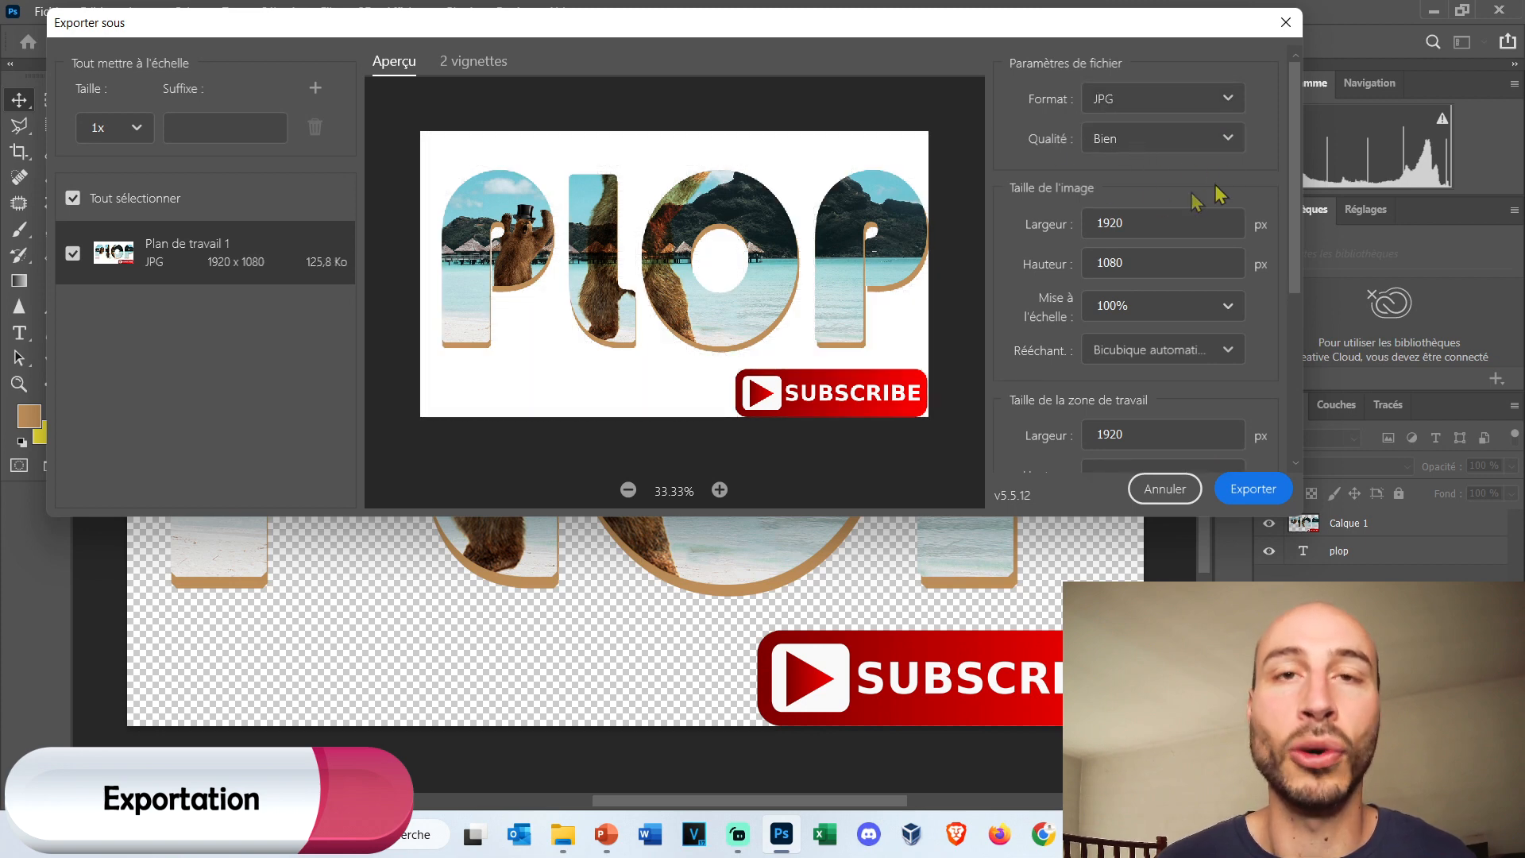
pyautogui.click(1222, 149)
pyautogui.click(1220, 145)
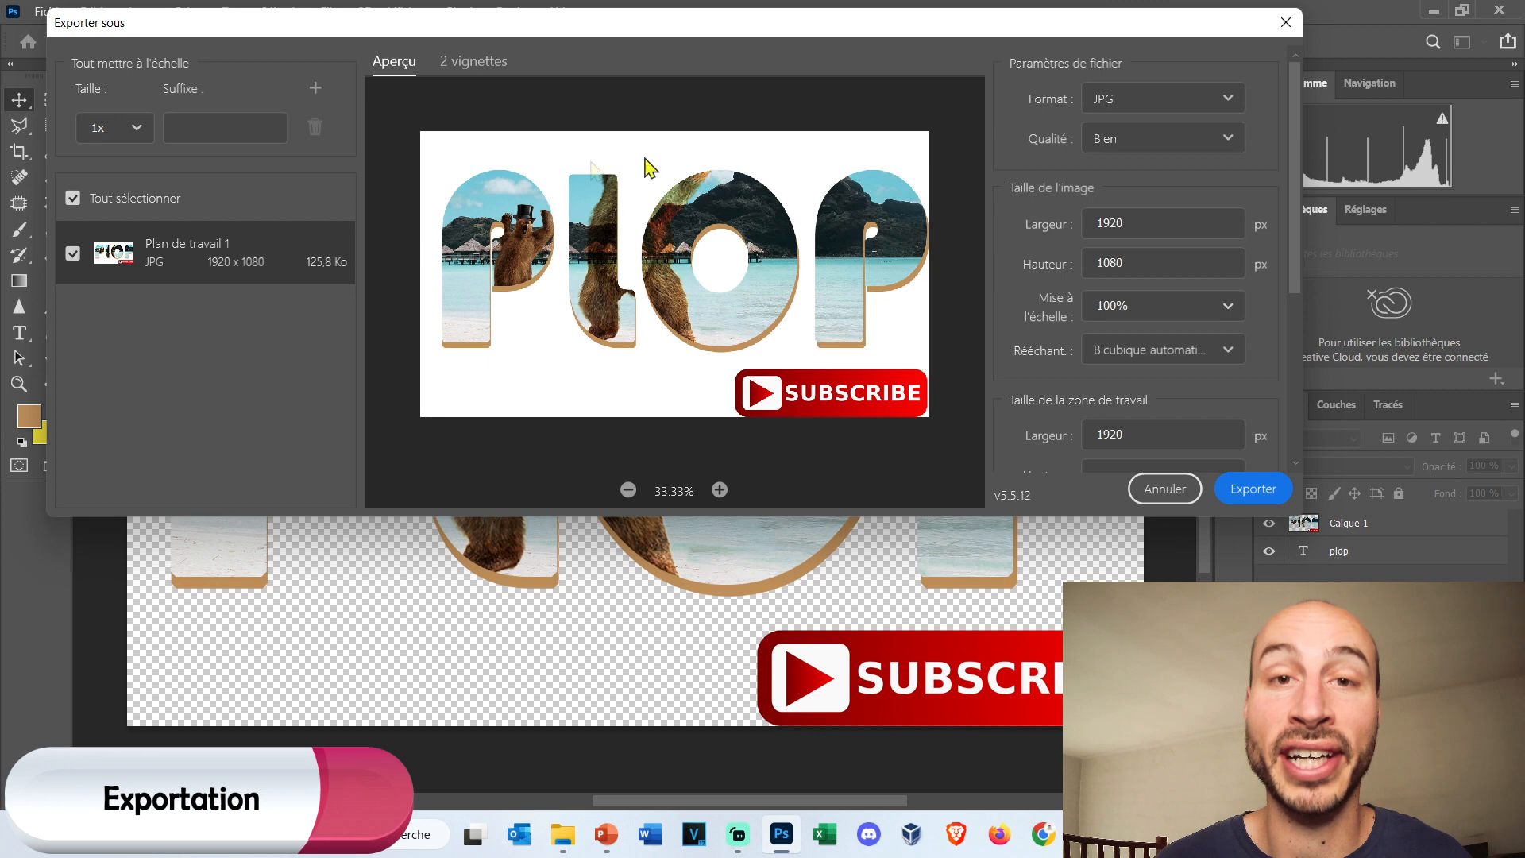
pyautogui.click(1207, 99)
pyautogui.click(1177, 140)
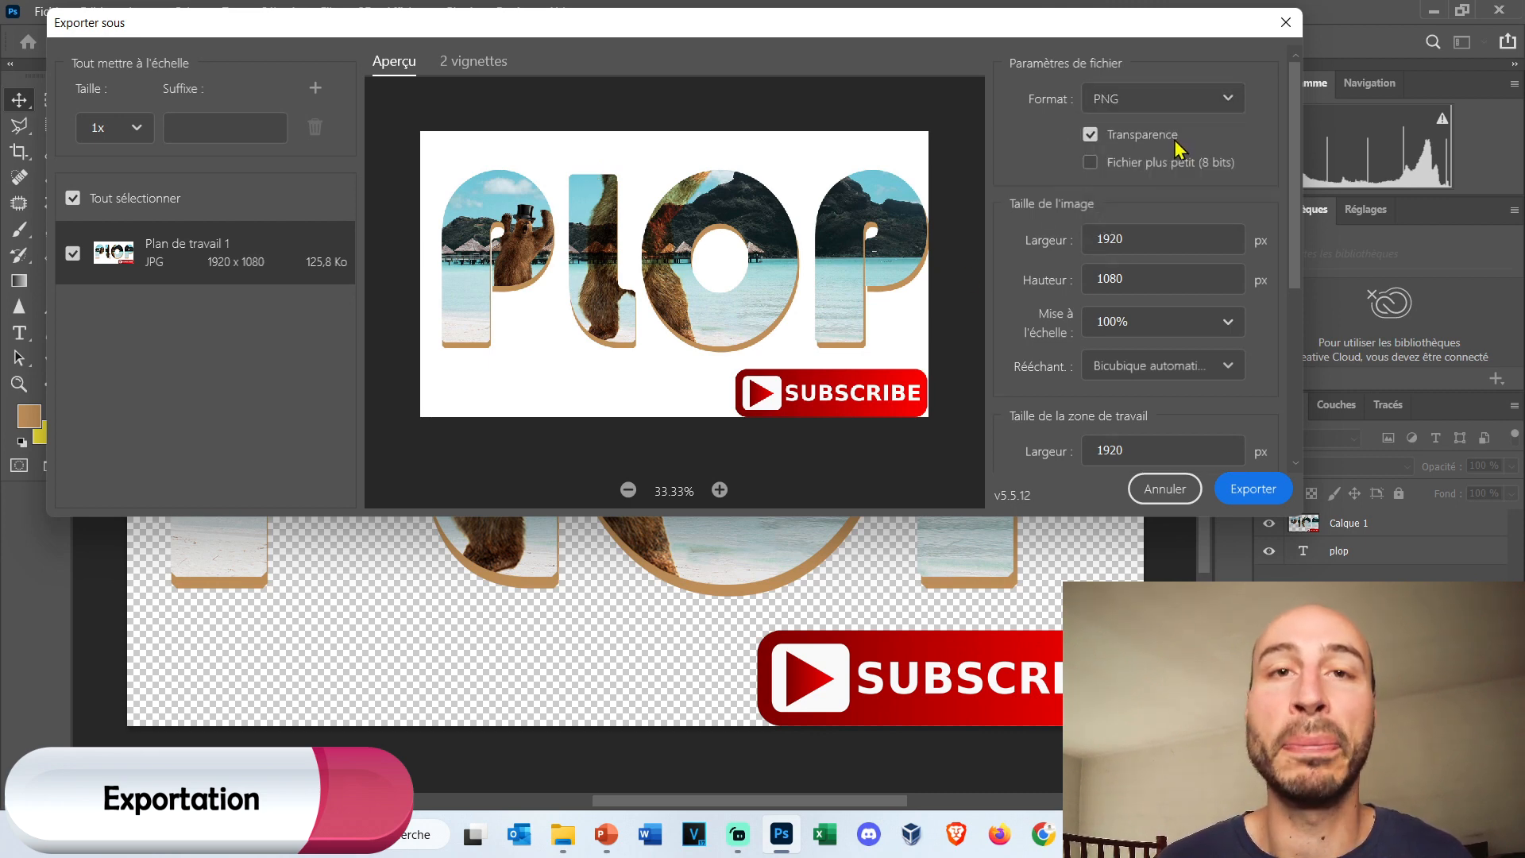
# Export the image to the desktop folder Bureau as Plan de travail 1.png, replacing the existing file.
pyautogui.click(1254, 490)
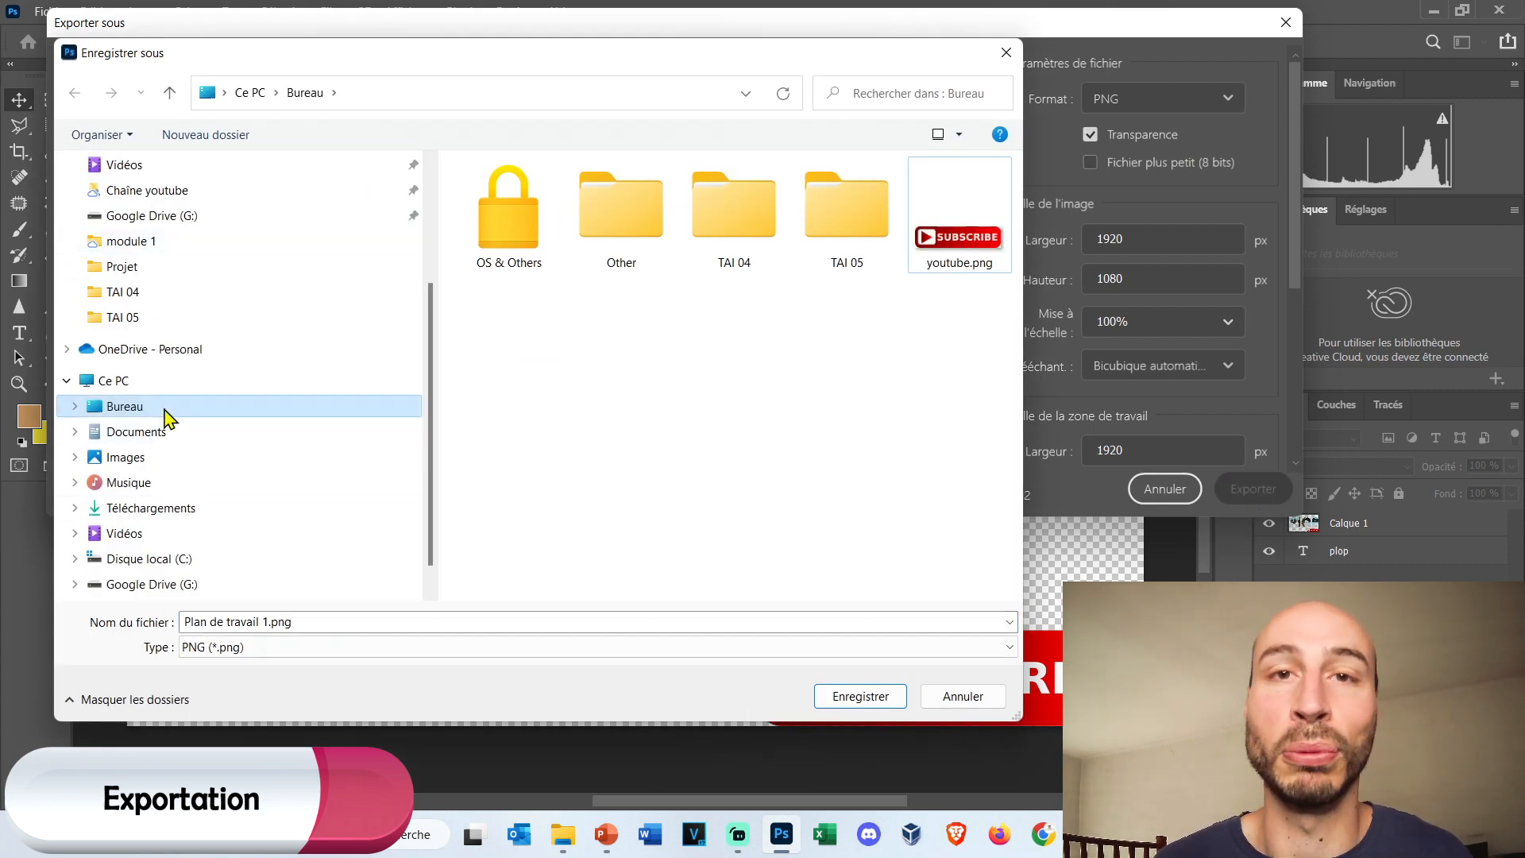
pyautogui.click(453, 621)
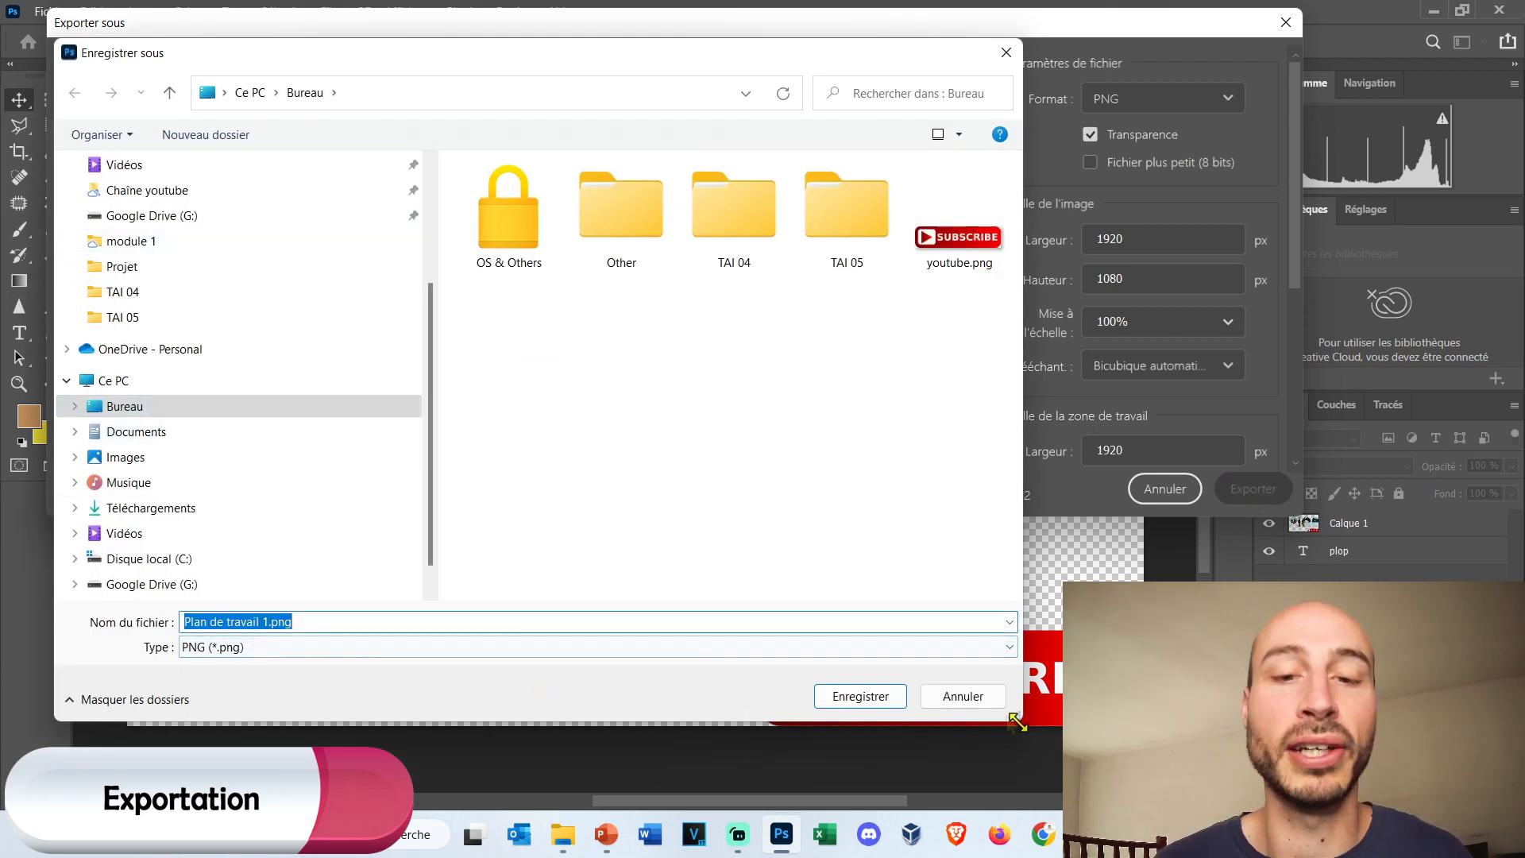
pyautogui.click(872, 699)
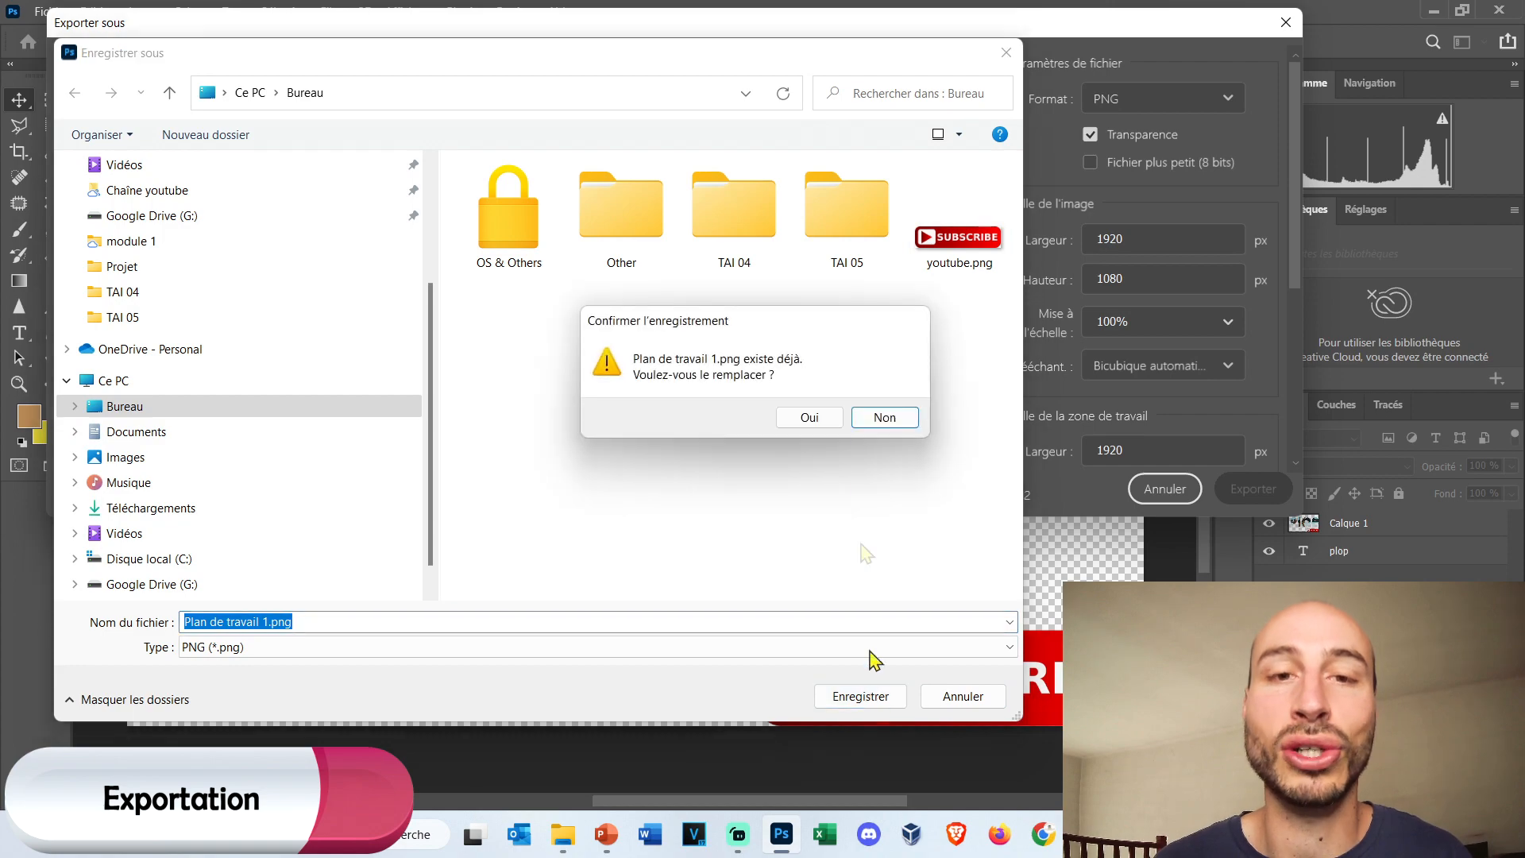
pyautogui.click(812, 419)
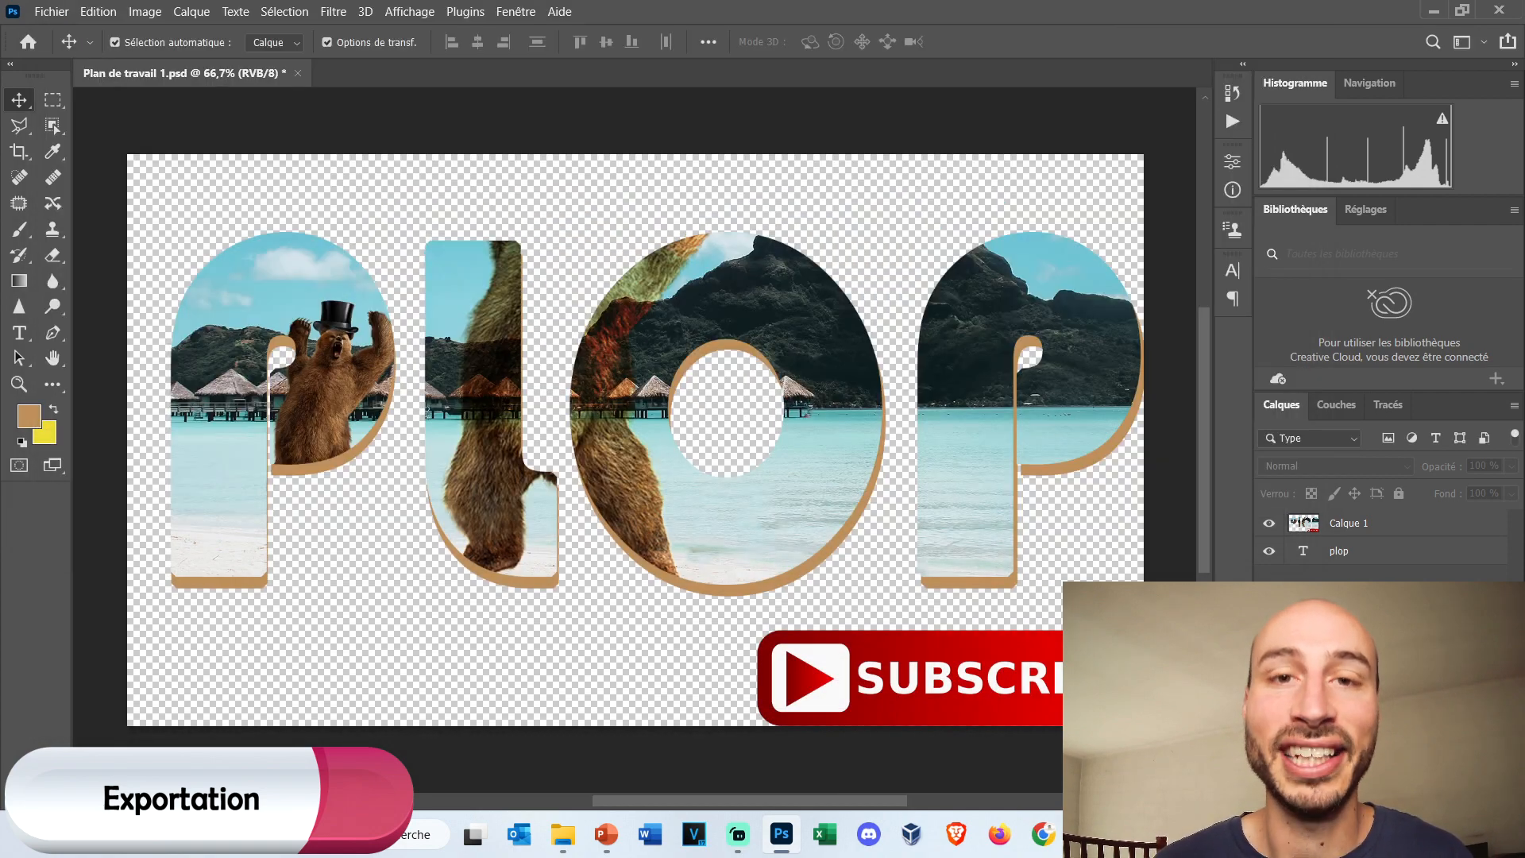
# Open the exported Plan de travail 1.png from the desktop in the photo viewer, check it and leave the viewer.
pyautogui.press('super+d')
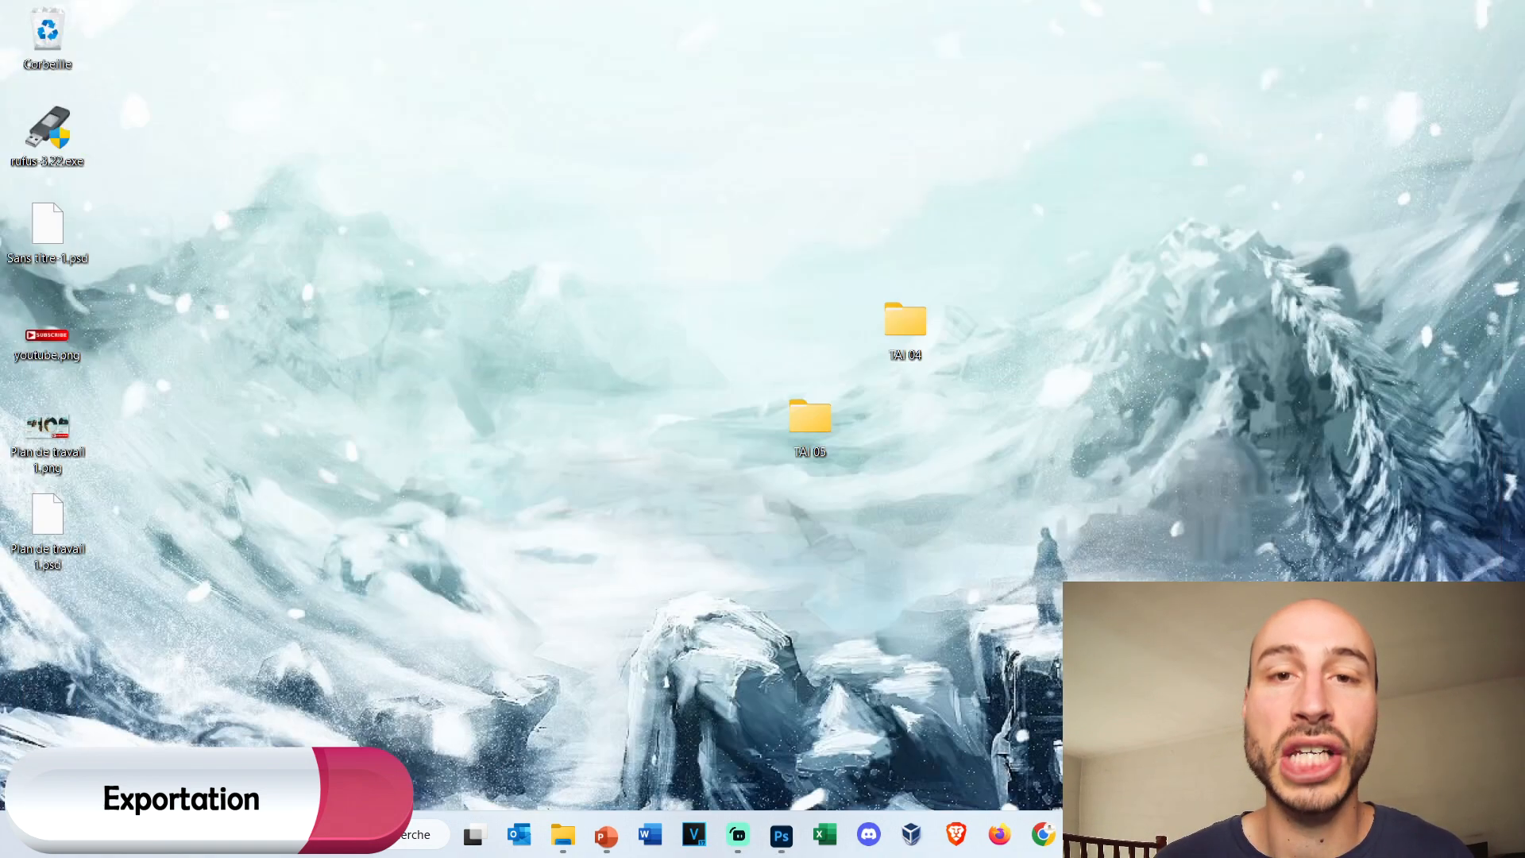
pyautogui.doubleClick(49, 426)
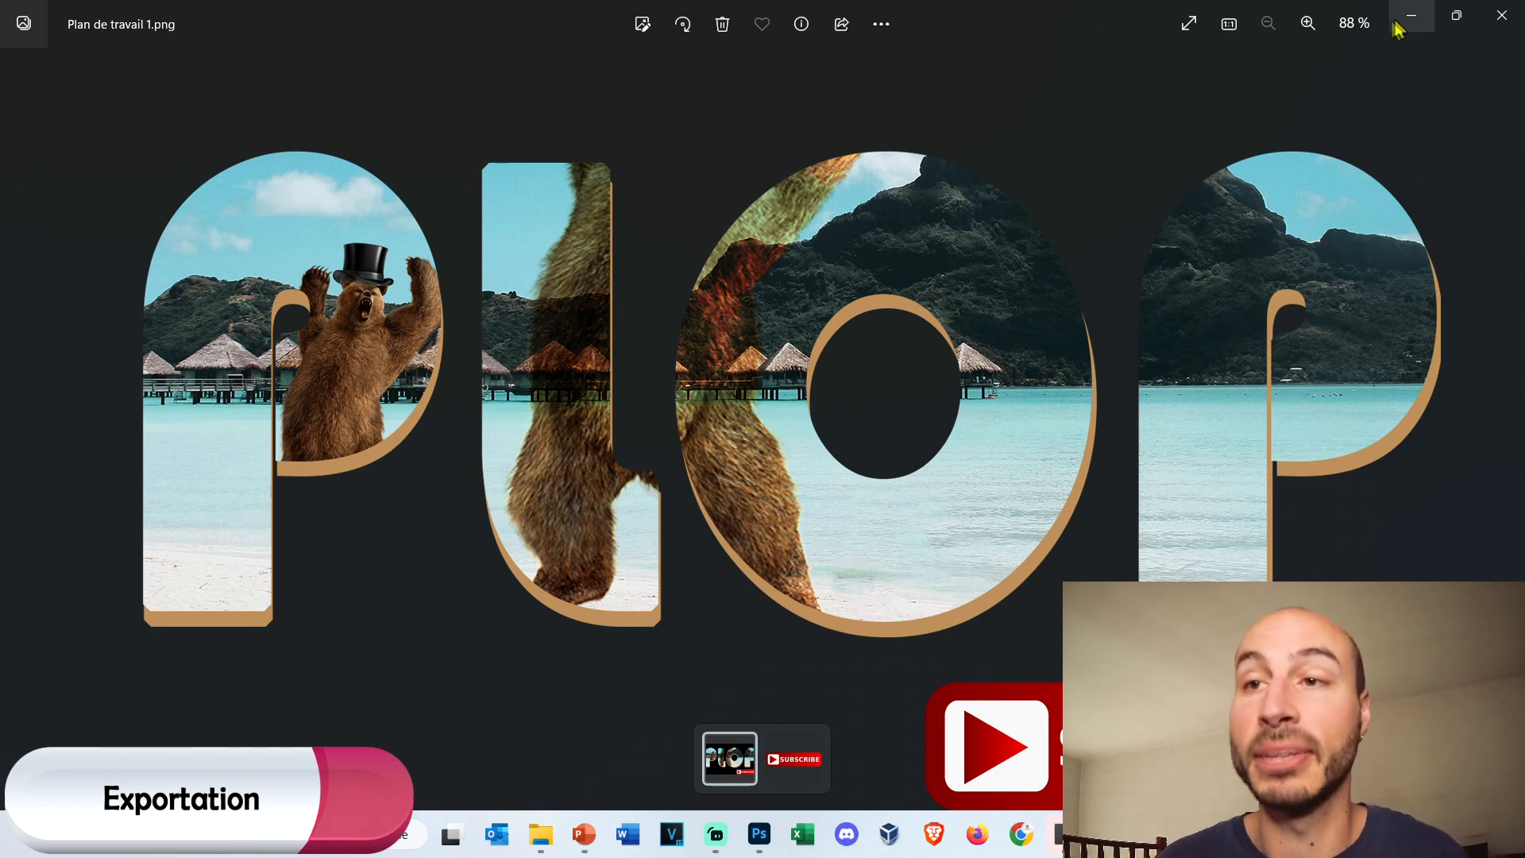
pyautogui.click(1460, 19)
pyautogui.click(729, 113)
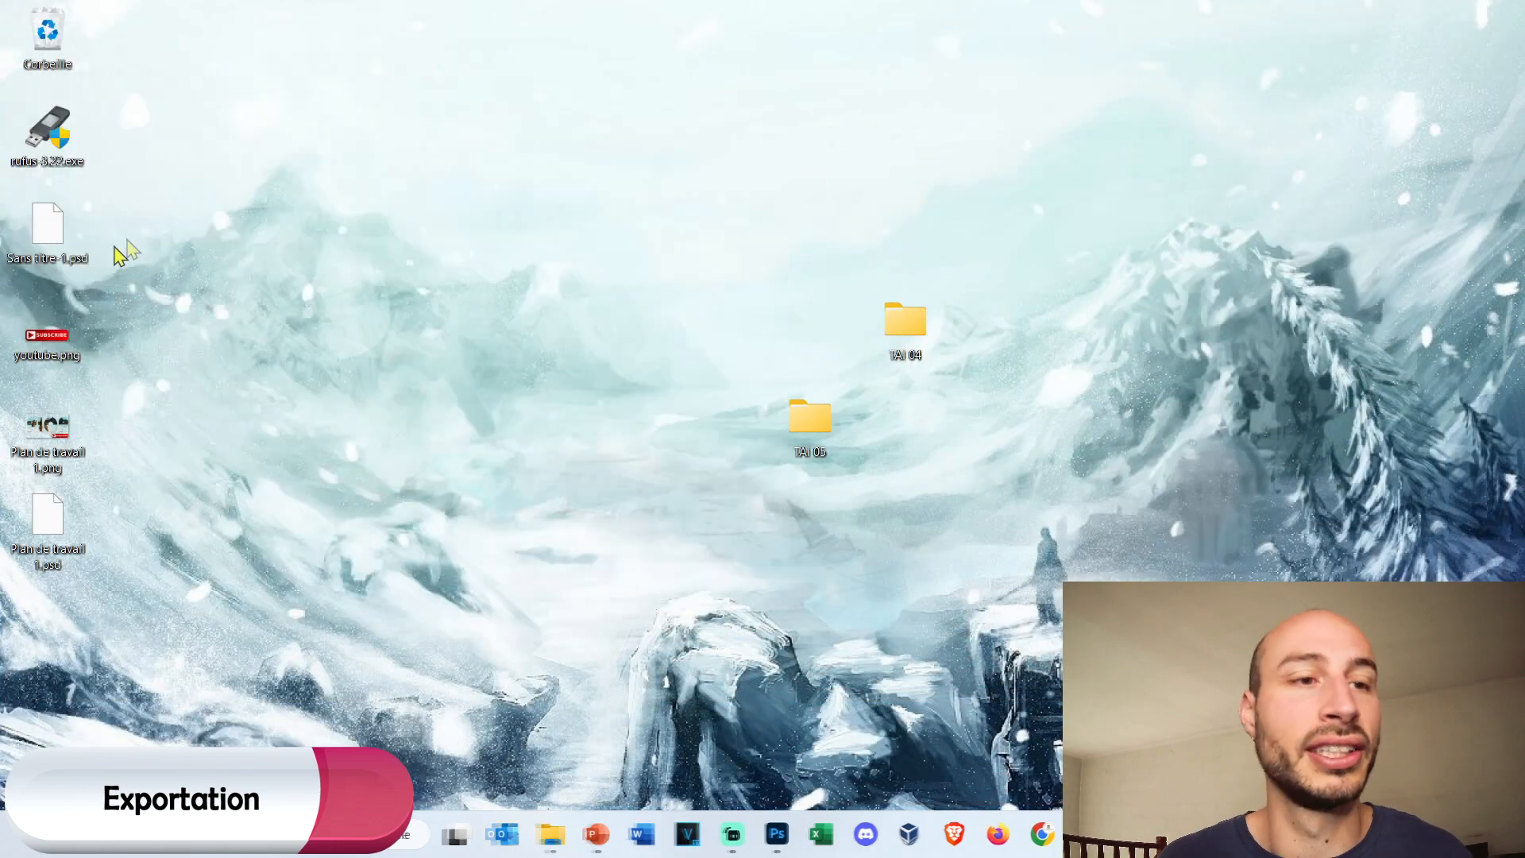
# Open Plan de travail 1.png from the desktop in Paint to examine how its transparent areas display.
pyautogui.rightClick(35, 430)
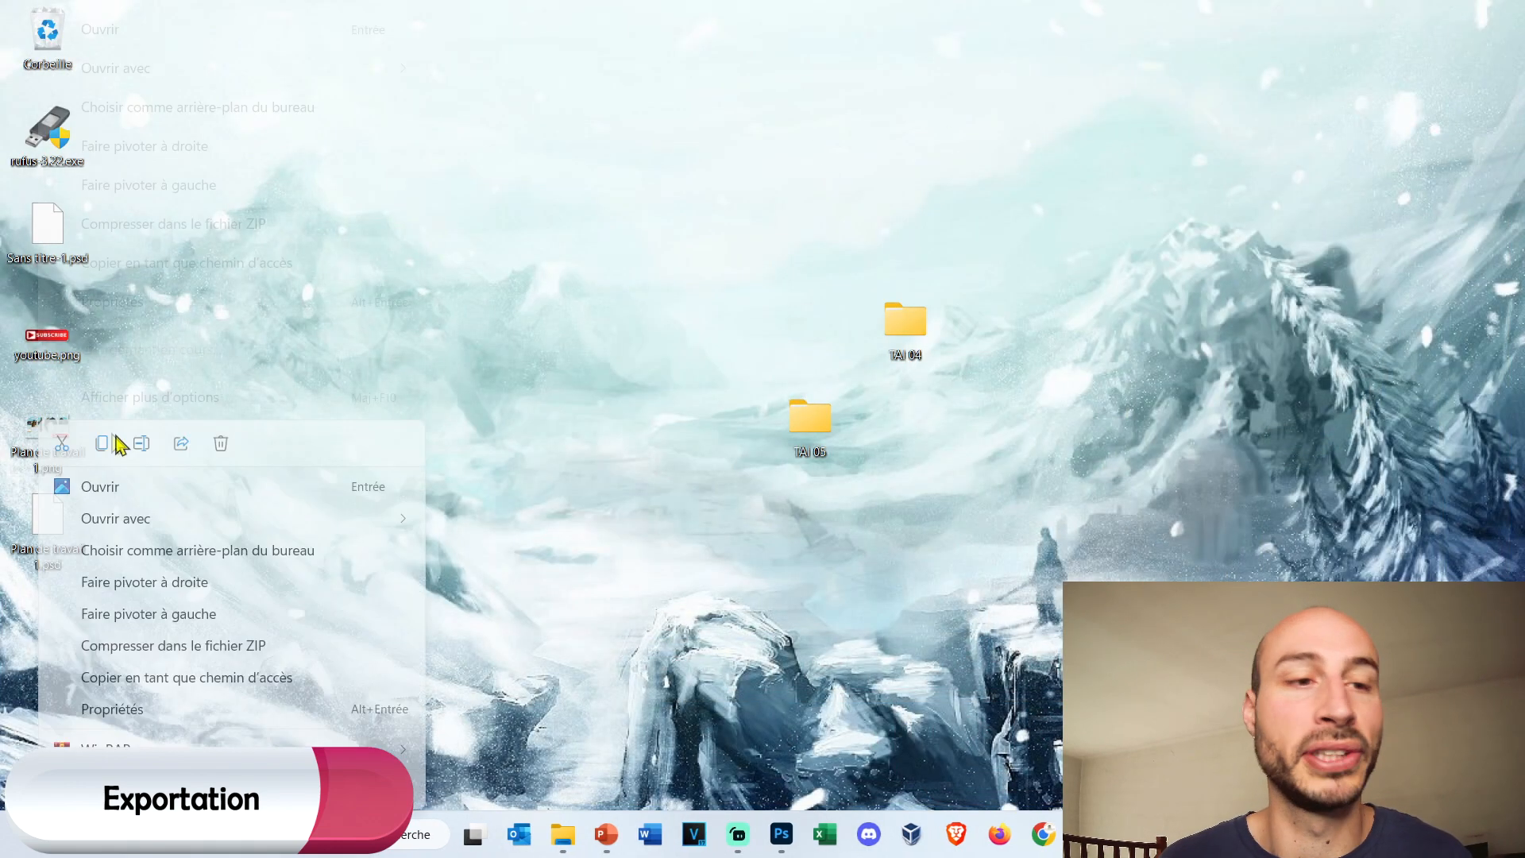
pyautogui.moveTo(318, 518)
pyautogui.click(556, 586)
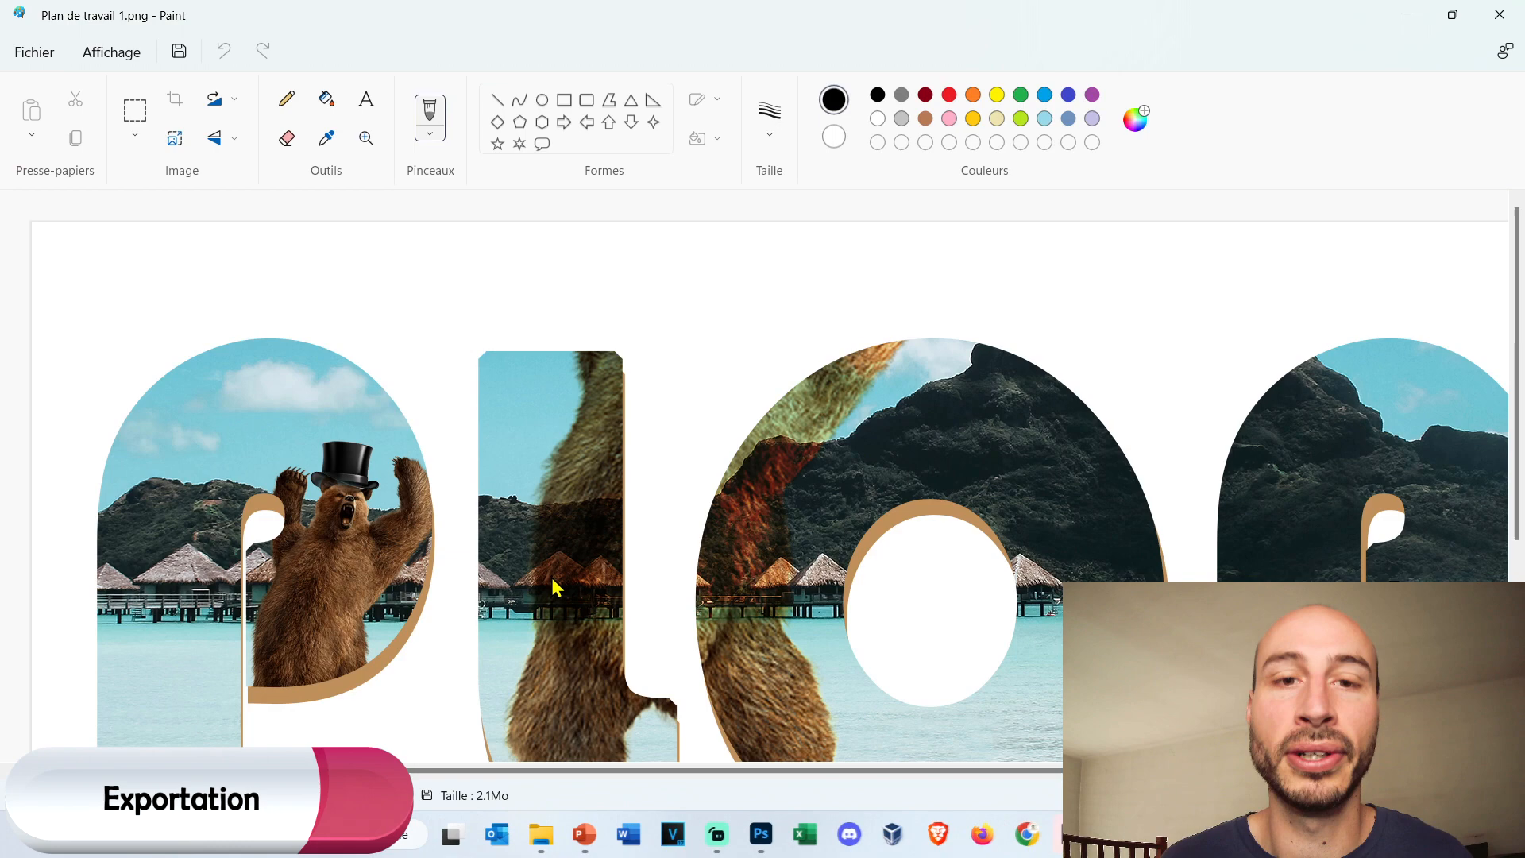
pyautogui.scroll(-4, 693, 334)
pyautogui.scroll(4, 693, 335)
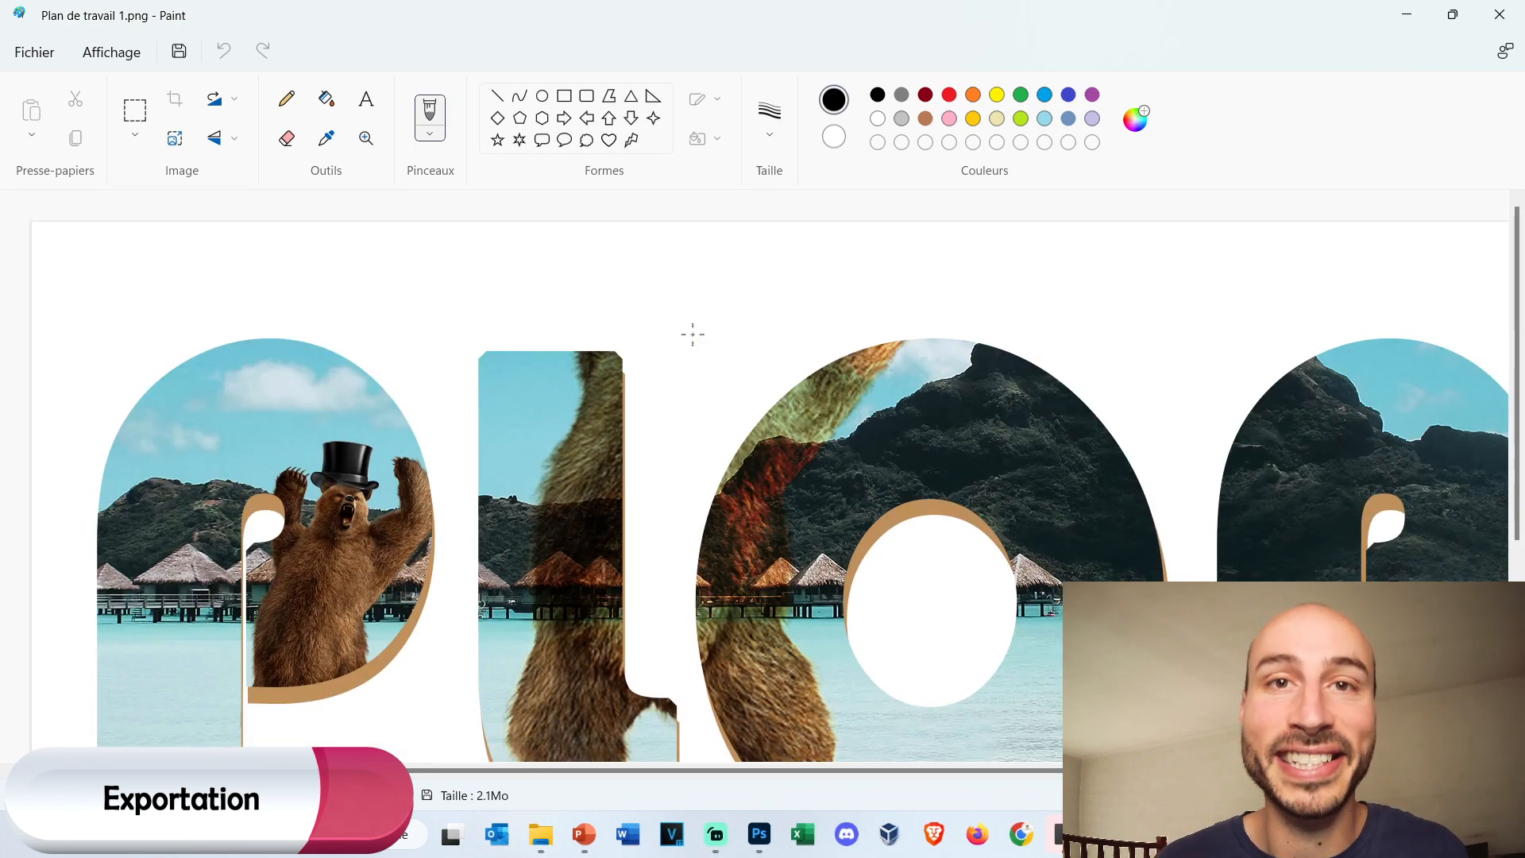
pyautogui.scroll(-4, 693, 335)
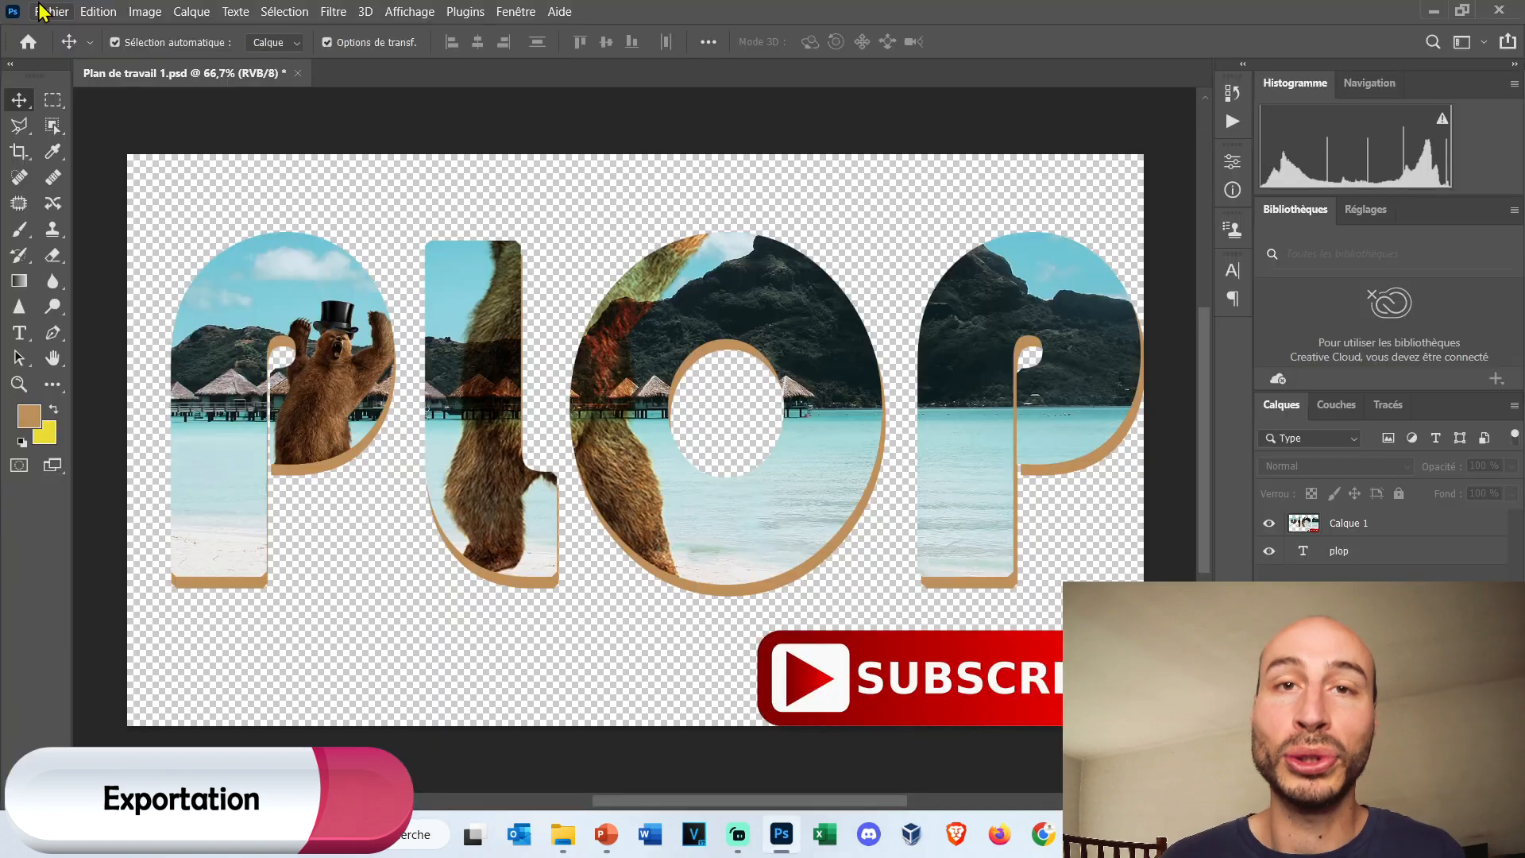
# Return to Photoshop and review the quick export formats in the export preferences, keeping PNG with transparency.
pyautogui.click(42, 11)
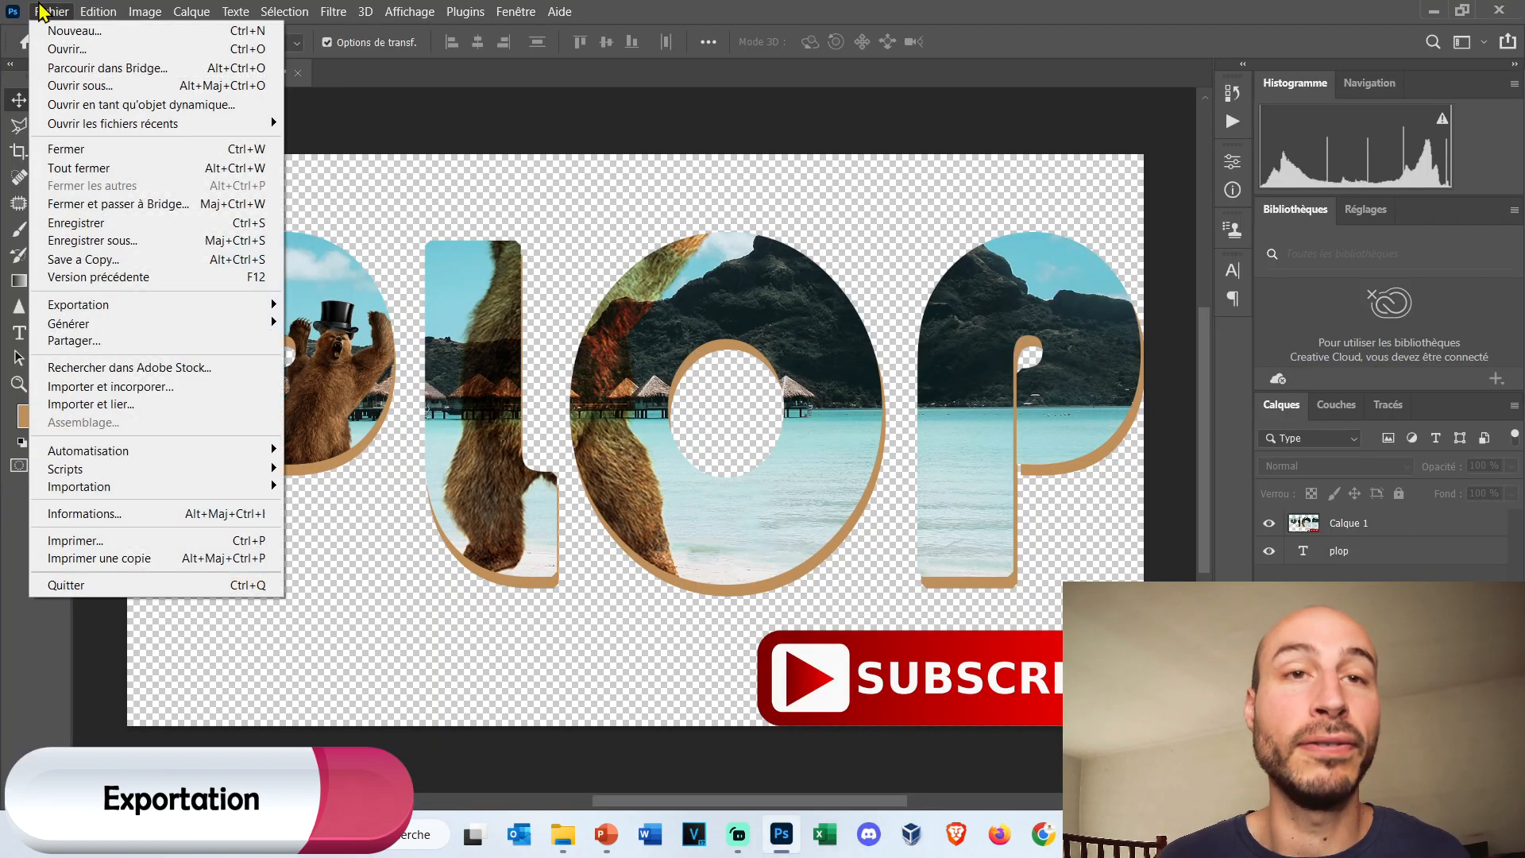
pyautogui.moveTo(189, 315)
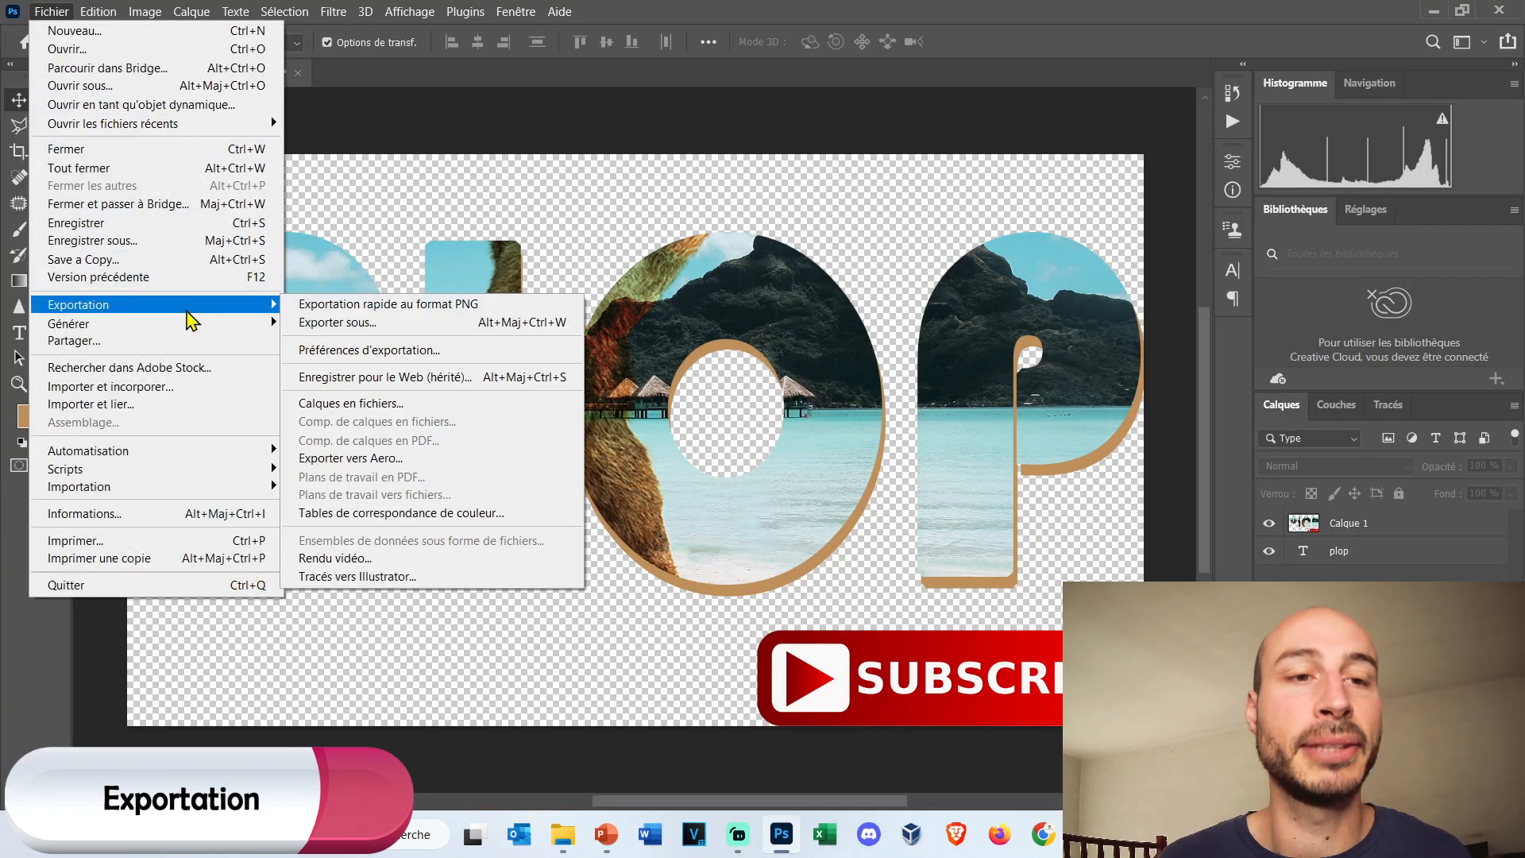
pyautogui.click(402, 355)
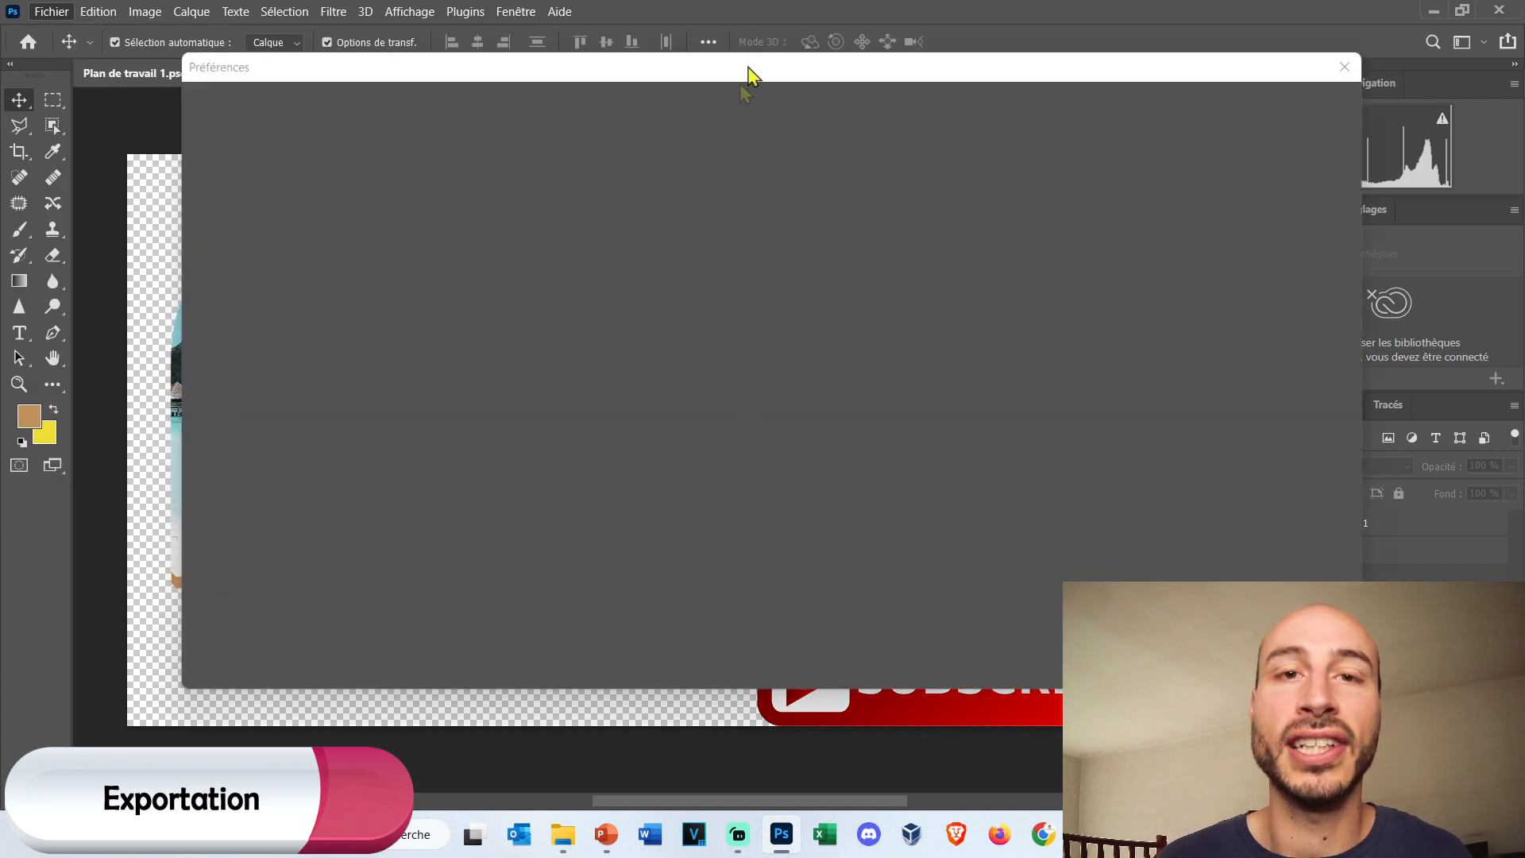
pyautogui.moveTo(765, 77); pyautogui.dragTo(675, 45)
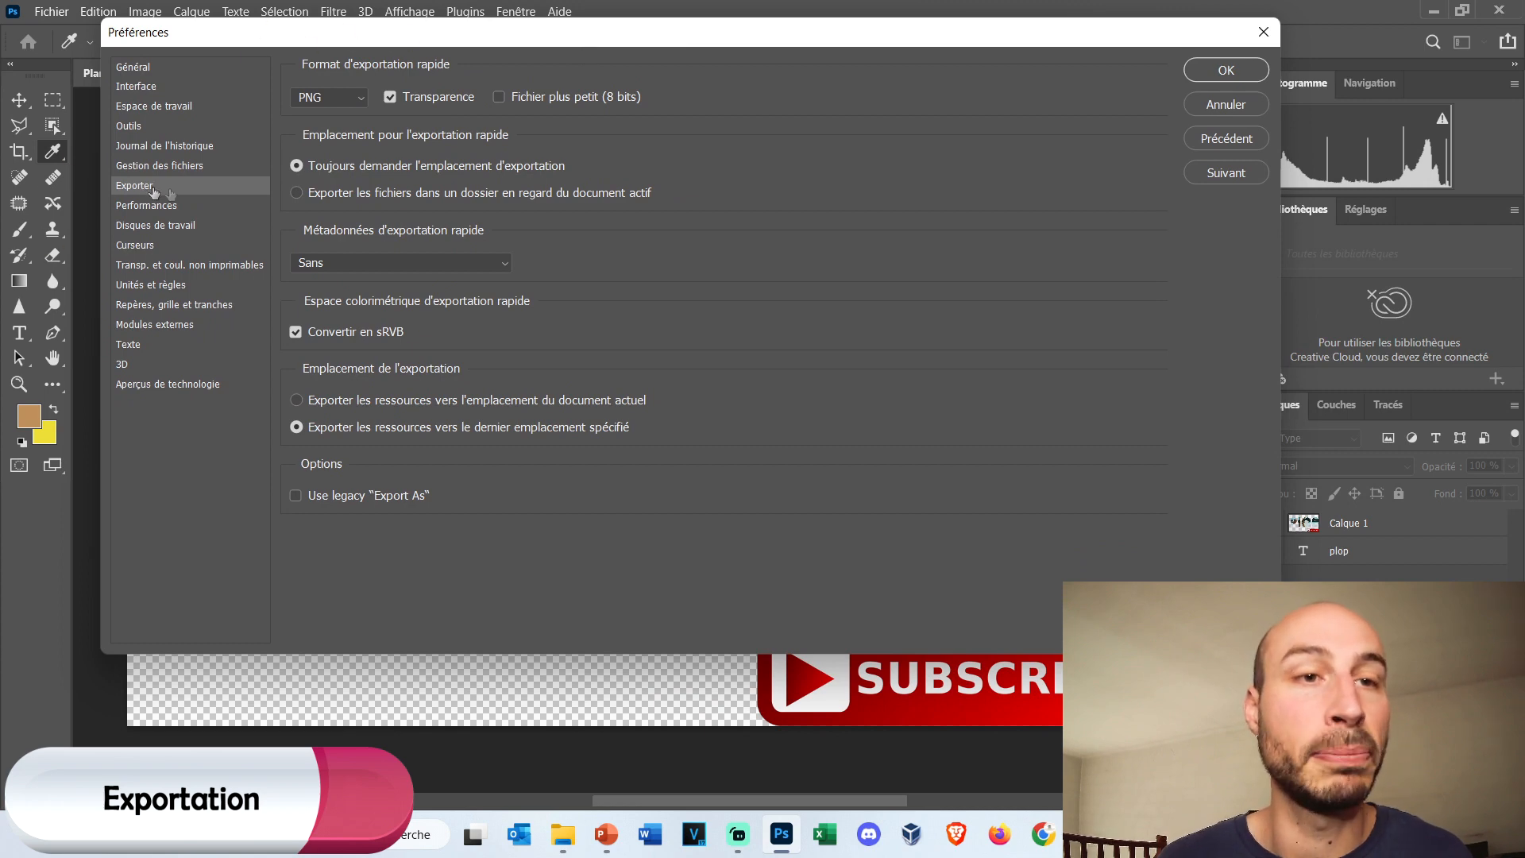
pyautogui.click(363, 105)
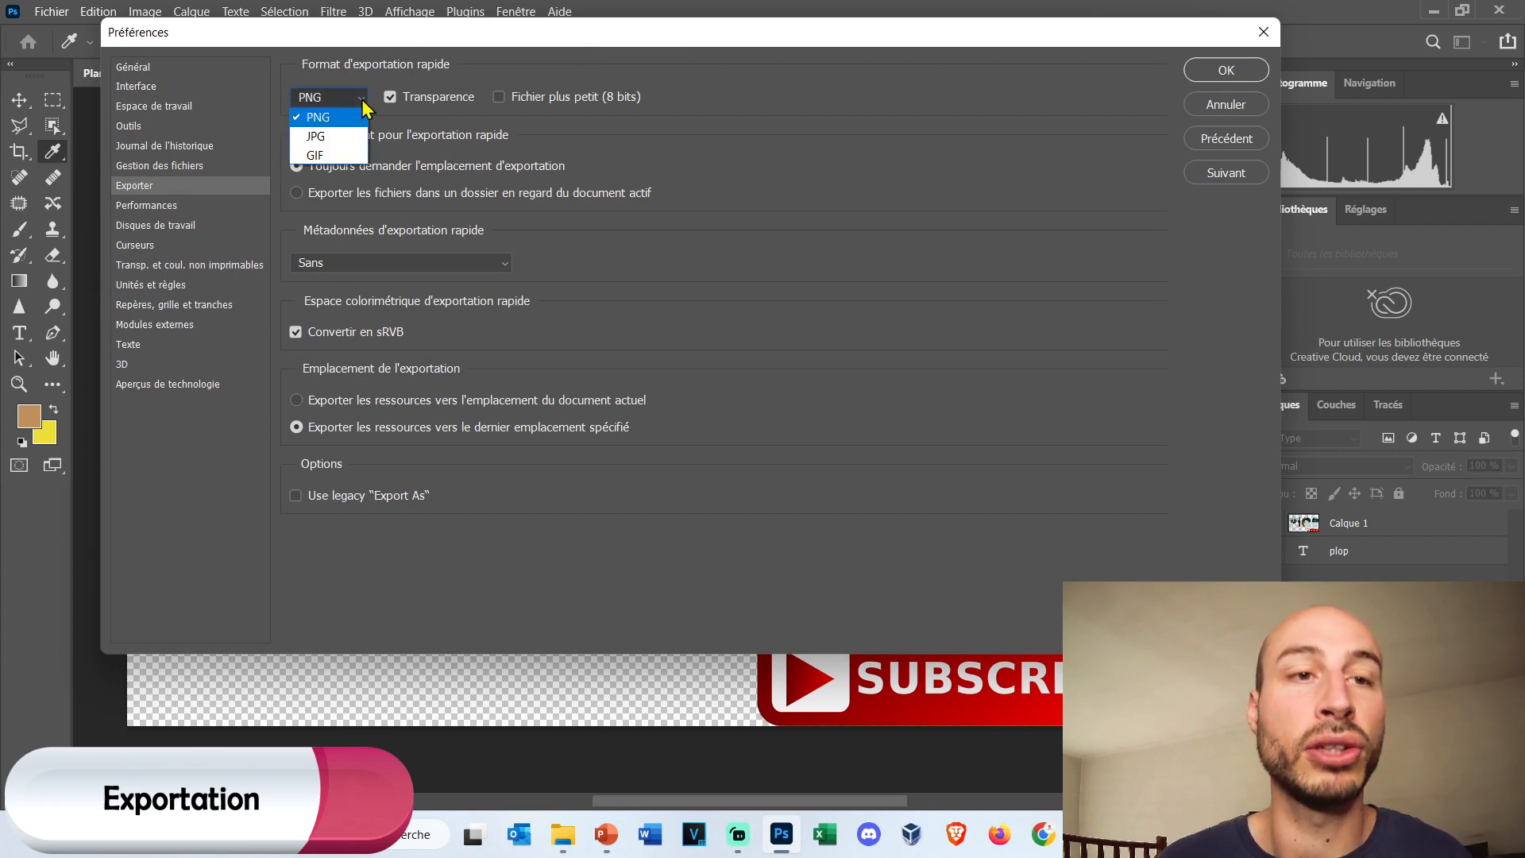
pyautogui.click(363, 106)
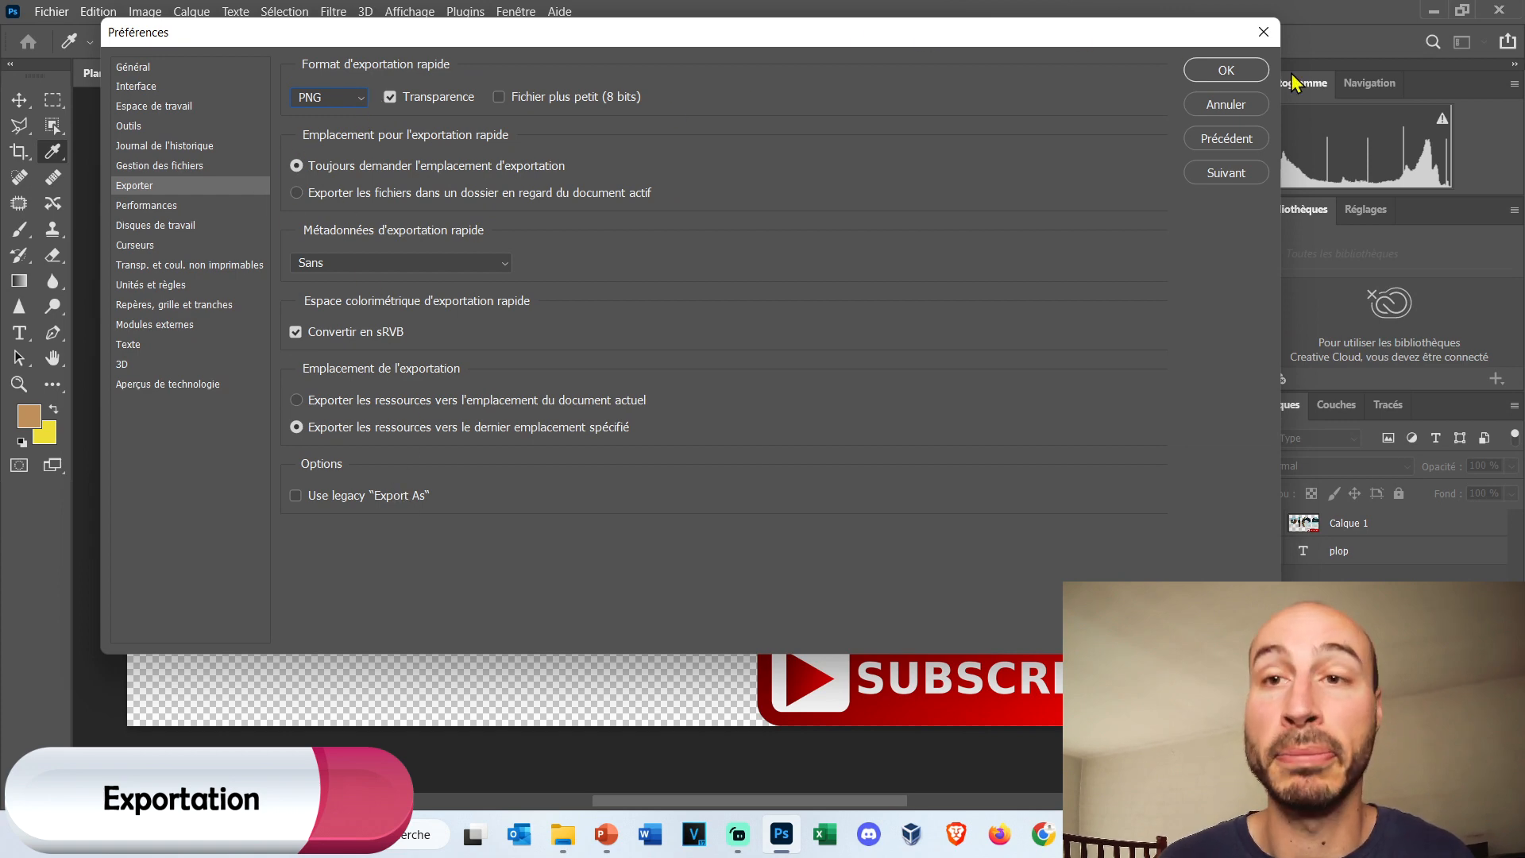
pyautogui.click(1226, 70)
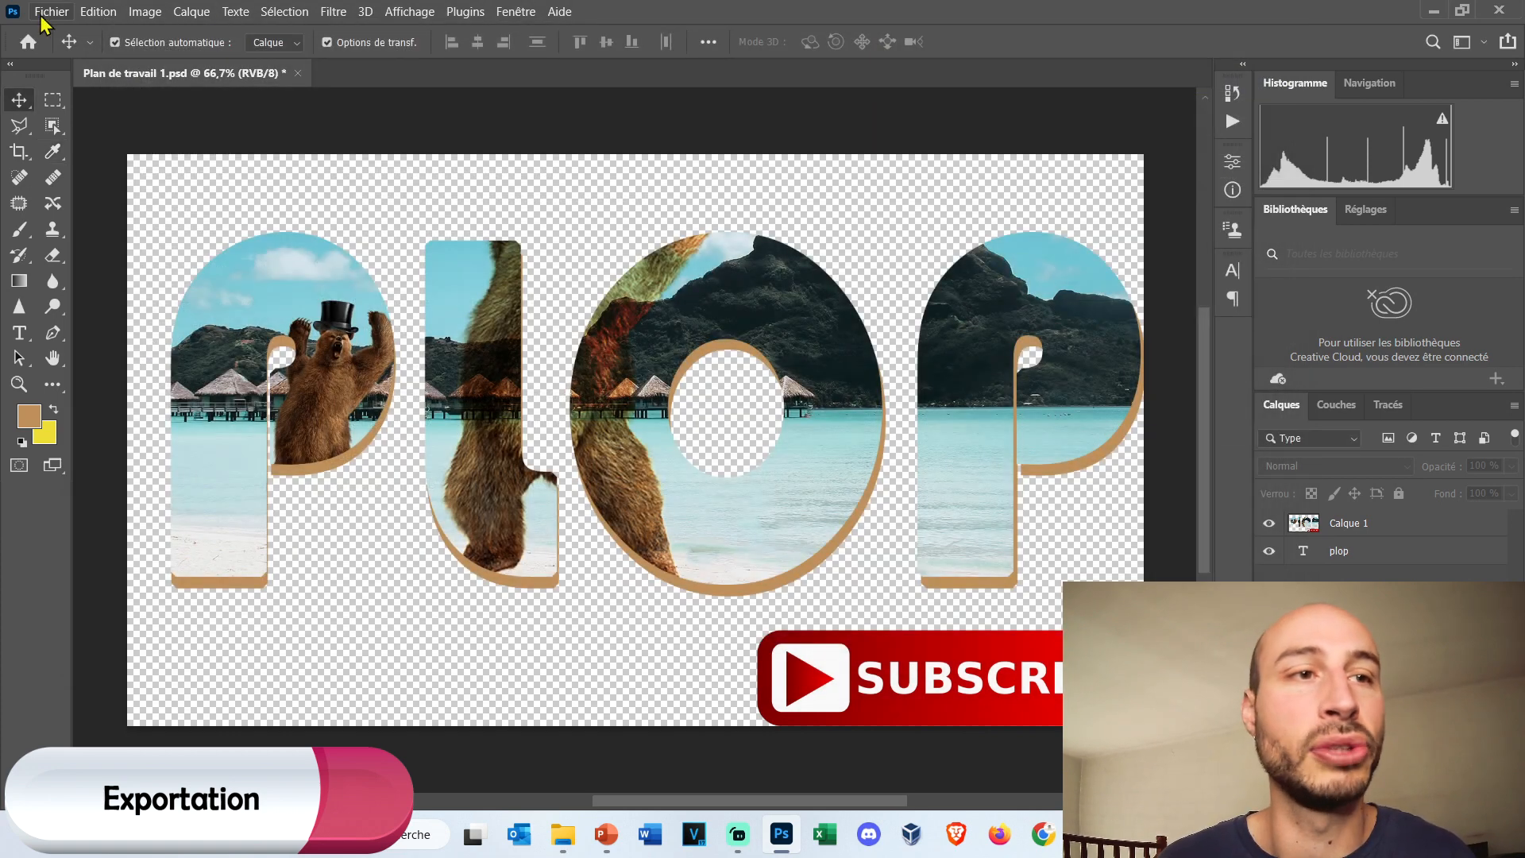
pyautogui.click(50, 11)
pyautogui.moveTo(109, 307)
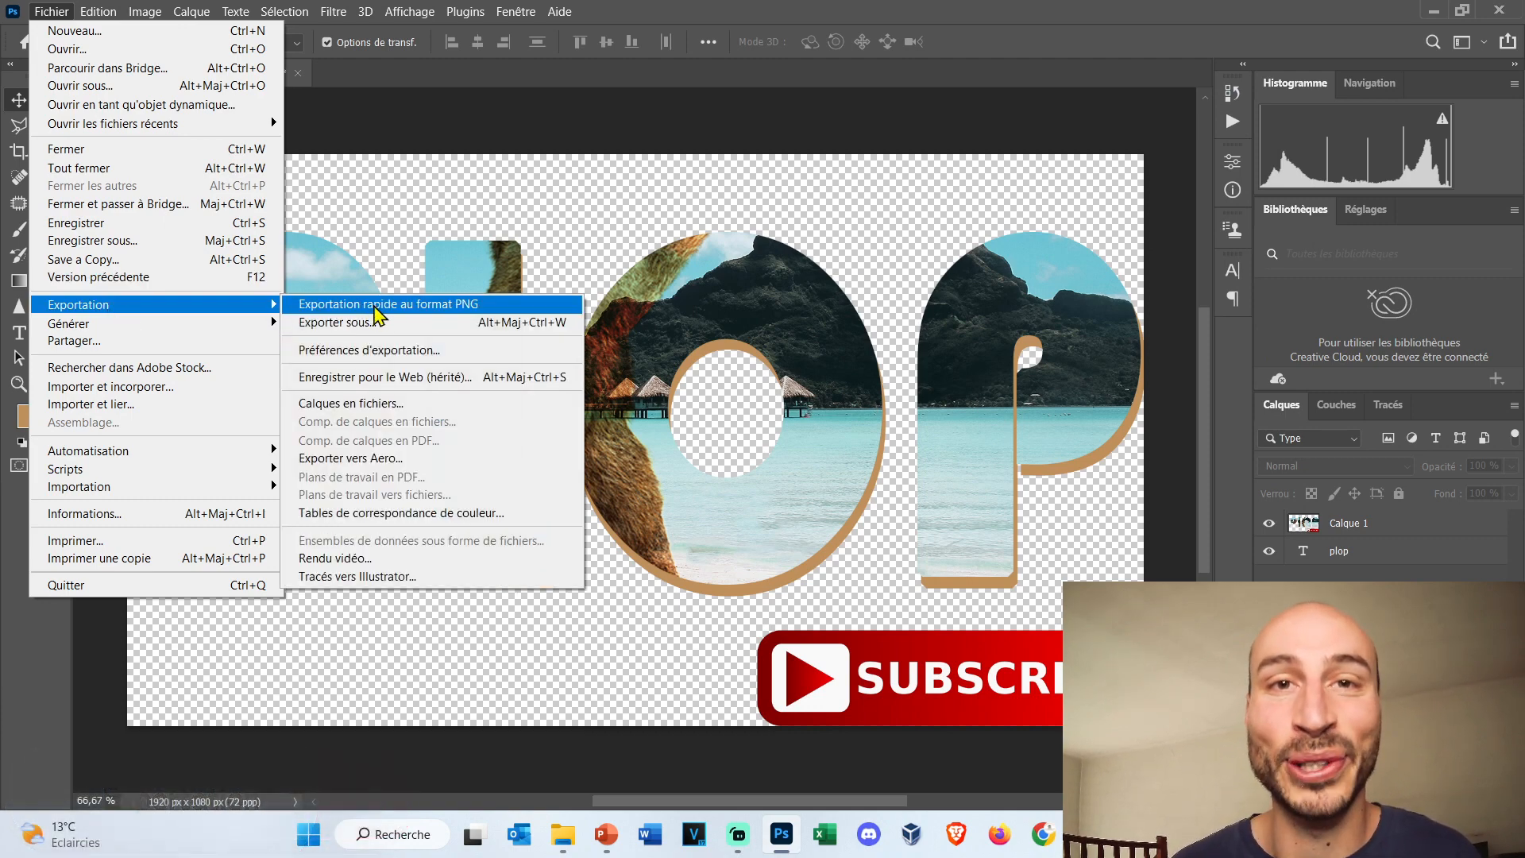
pyautogui.click(418, 159)
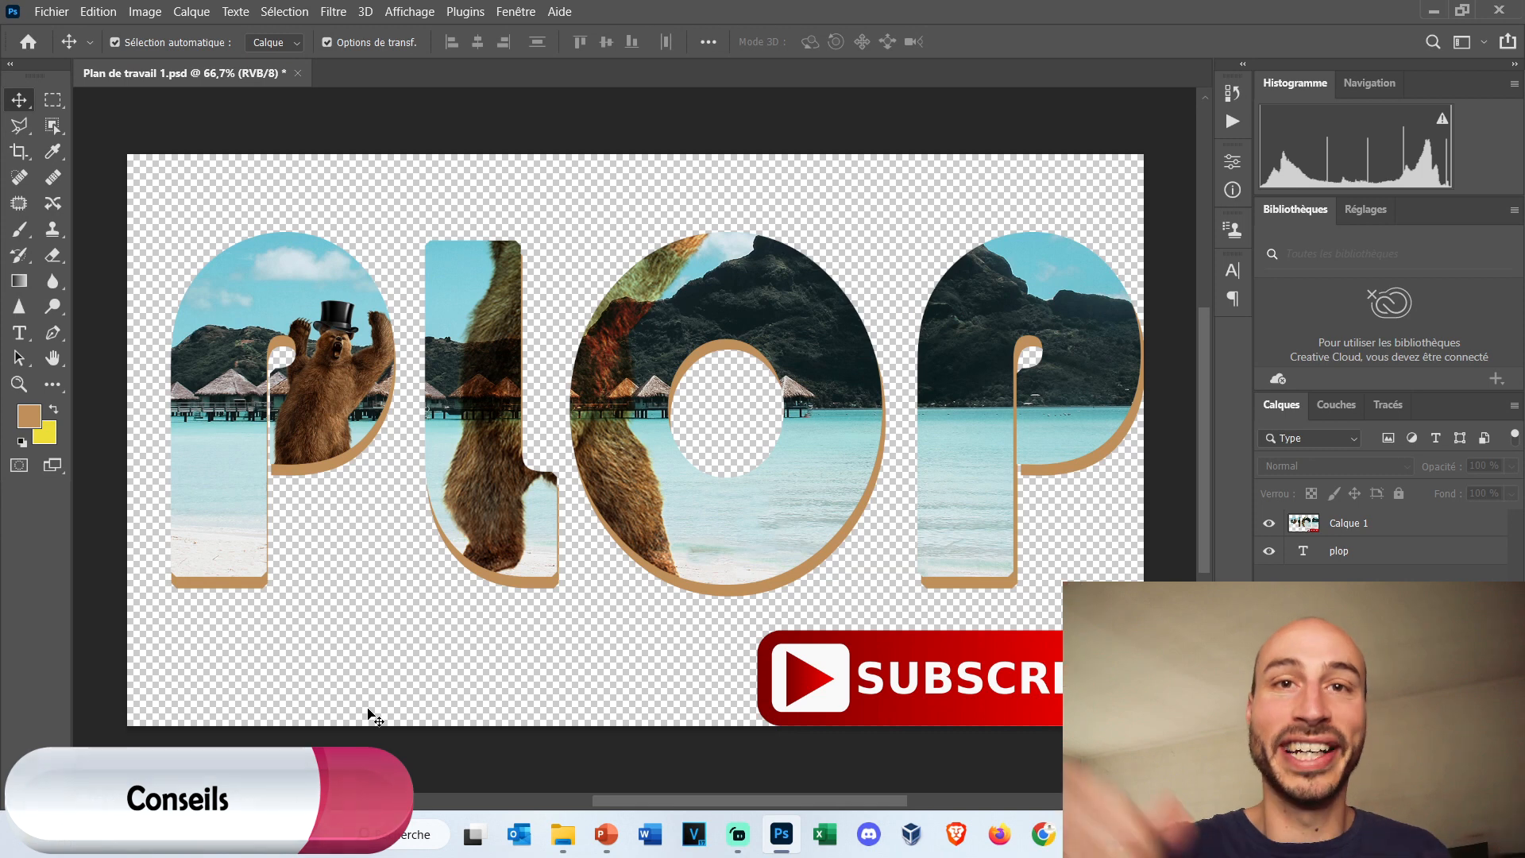
# Make a rectangular selection over the cloud above the bear's hat and paint two brown strokes in it on Calque 1 with the size 29 brush.
pyautogui.click(53, 100)
pyautogui.moveTo(279, 254); pyautogui.dragTo(362, 279)
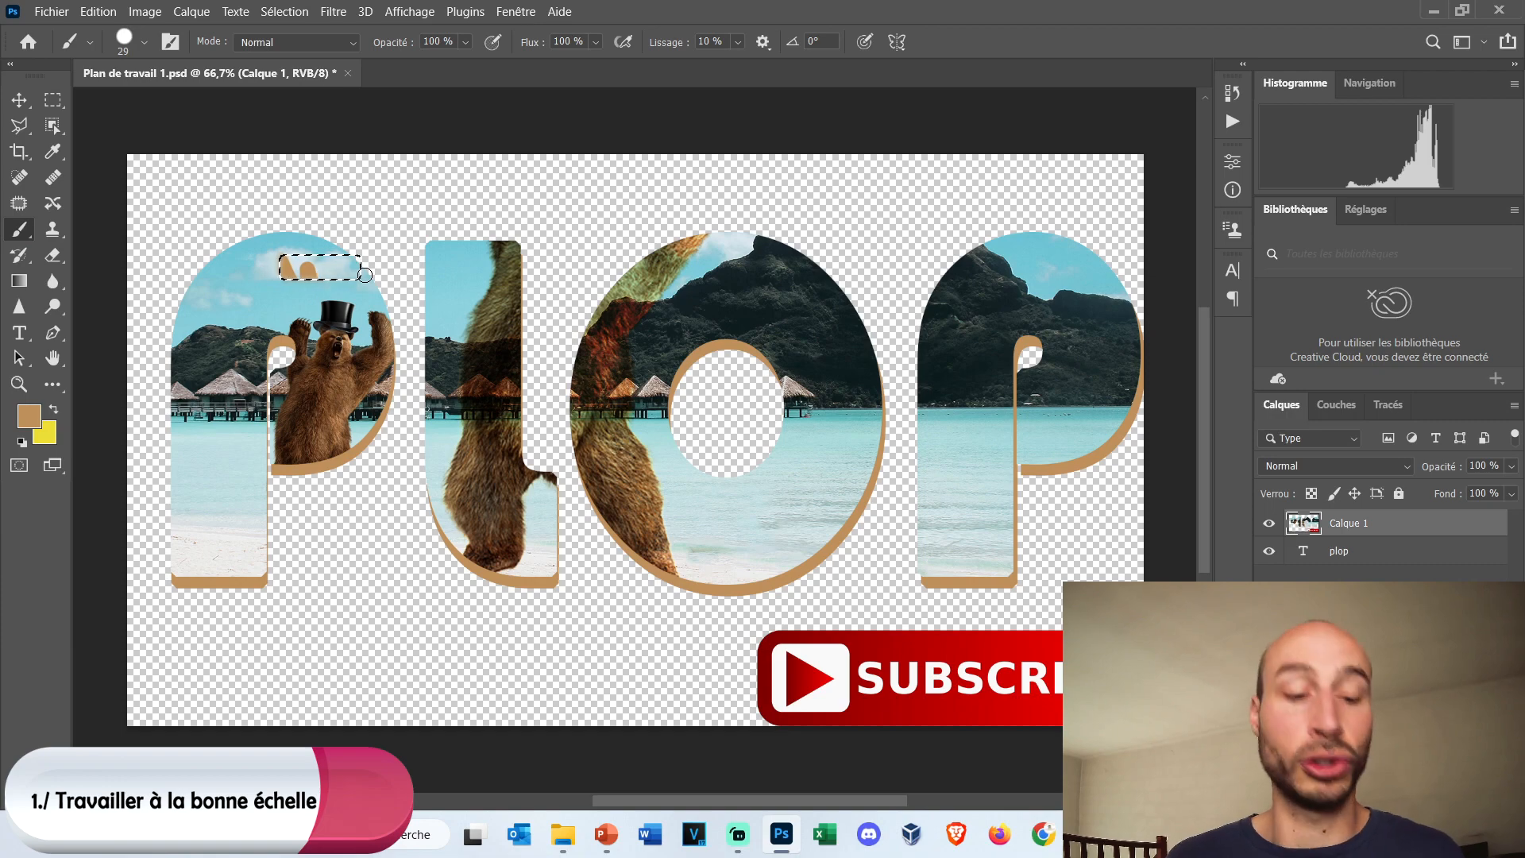
# Examine the painted strokes, the selection edges and the letter outlines at several magnifications to compare pixel detail.
pyautogui.scroll(5, 321, 252)
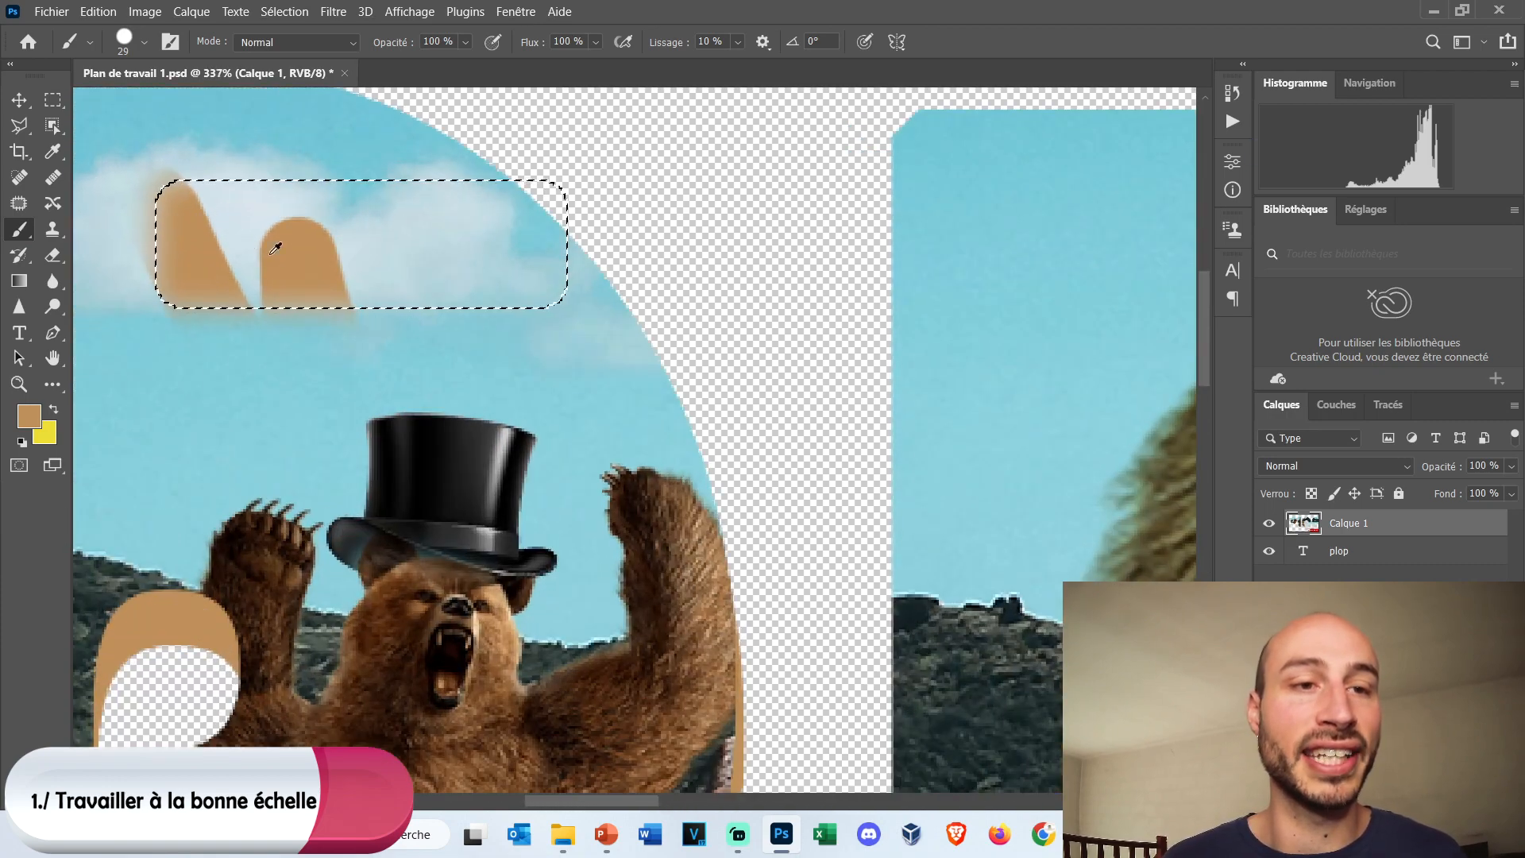
pyautogui.scroll(2, 300, 251)
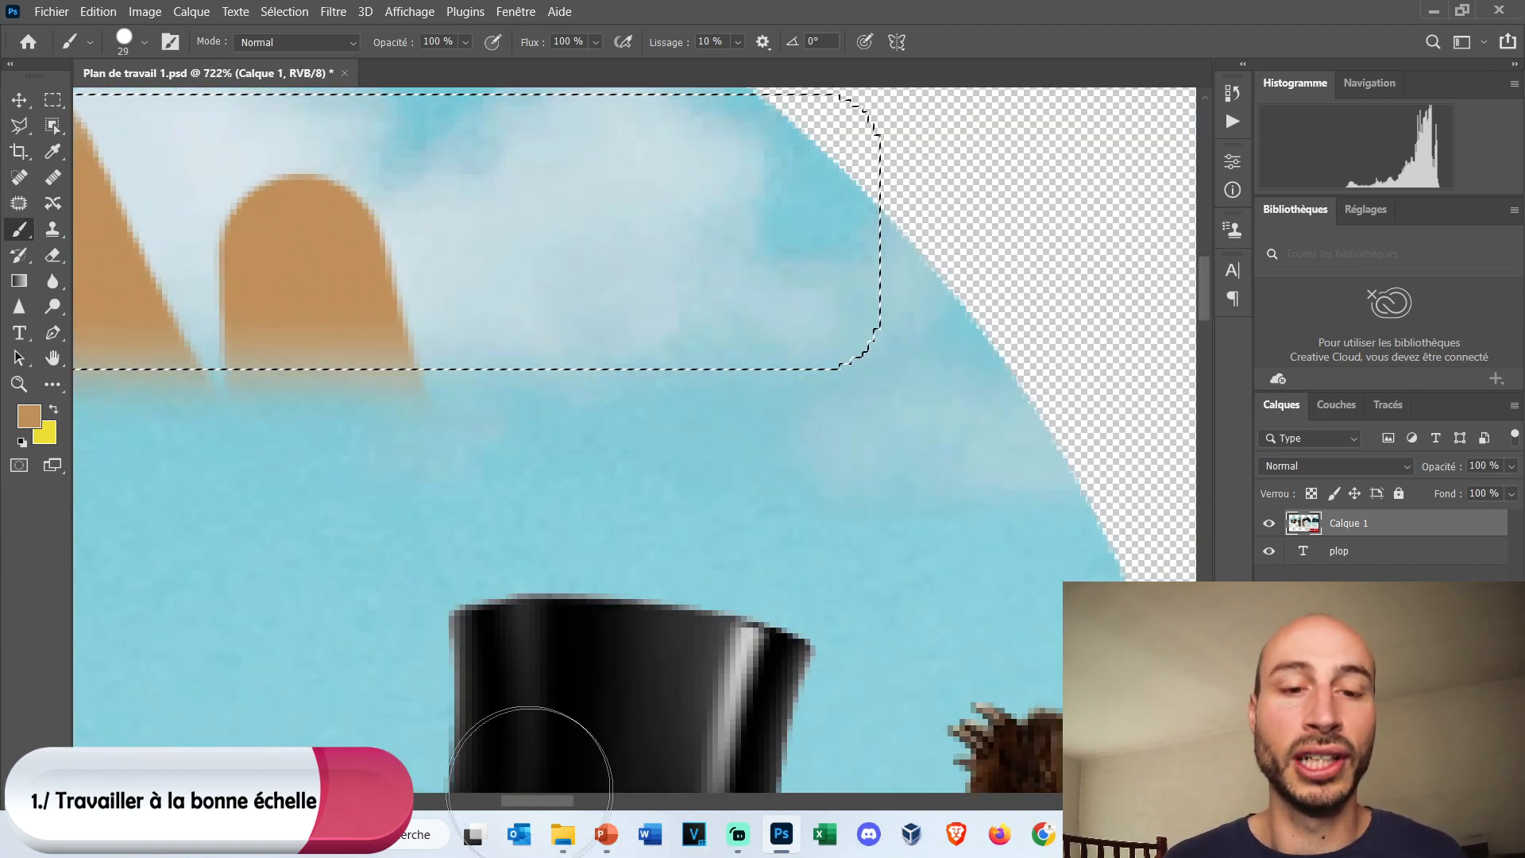
pyautogui.moveTo(528, 803); pyautogui.dragTo(503, 801)
pyautogui.scroll(3, 565, 540)
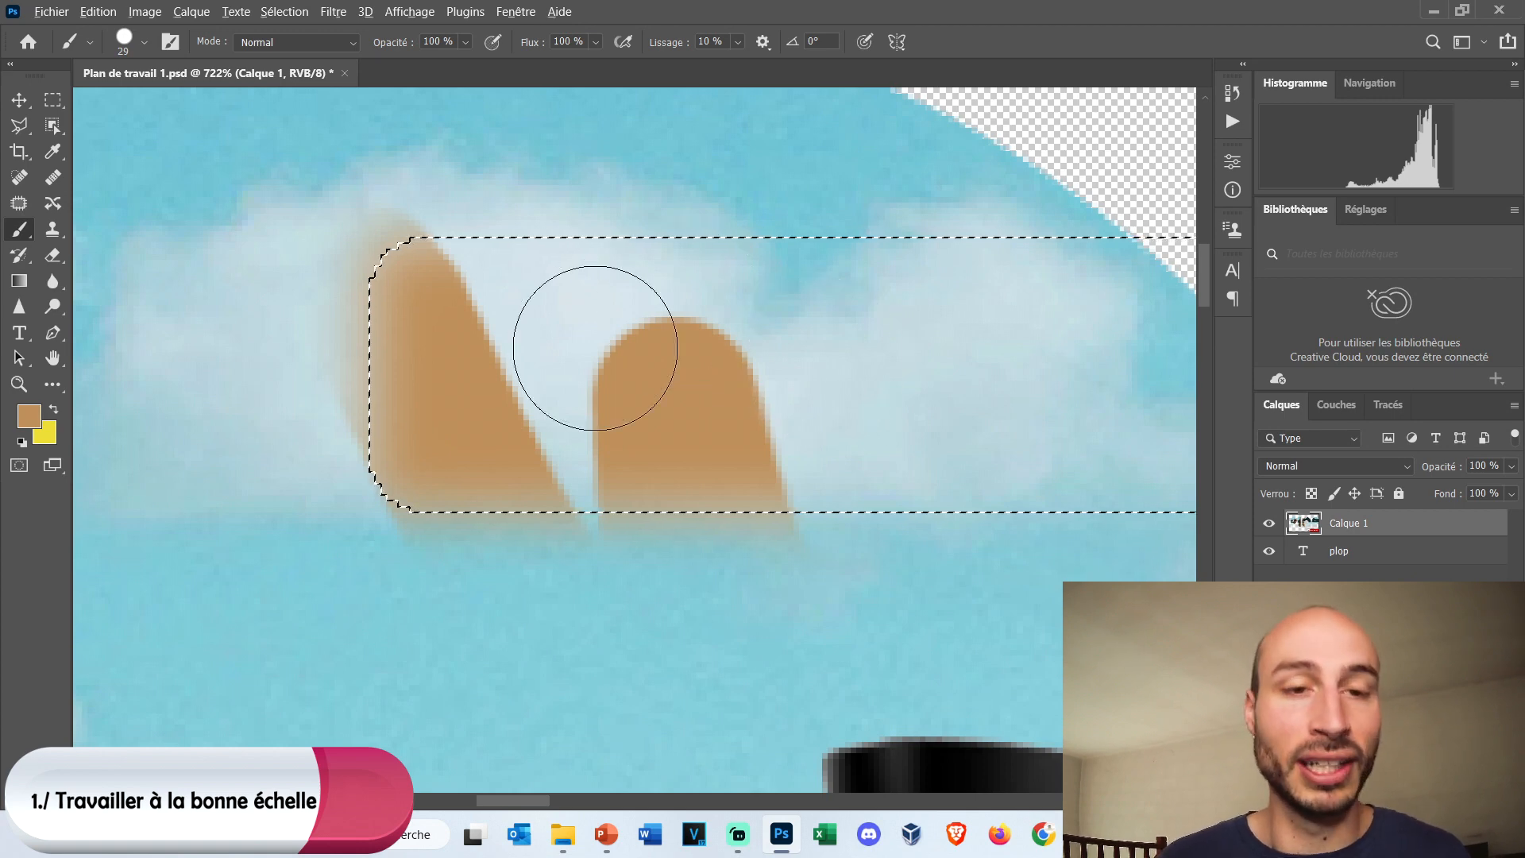
pyautogui.scroll(-2, 636, 359)
pyautogui.scroll(-1, 662, 361)
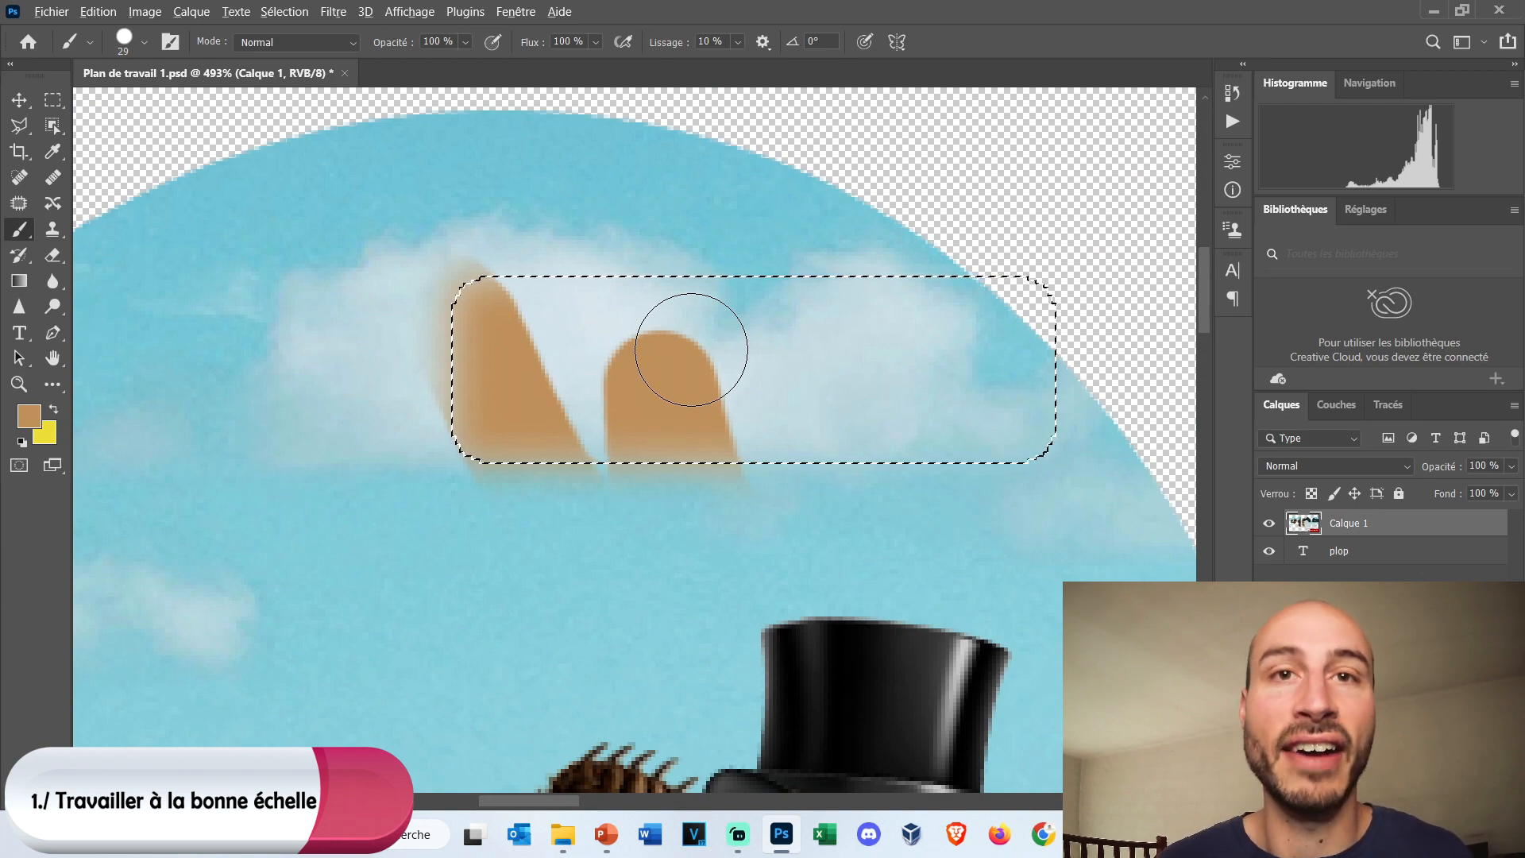
pyautogui.scroll(-2, 692, 349)
pyautogui.scroll(-6, 697, 343)
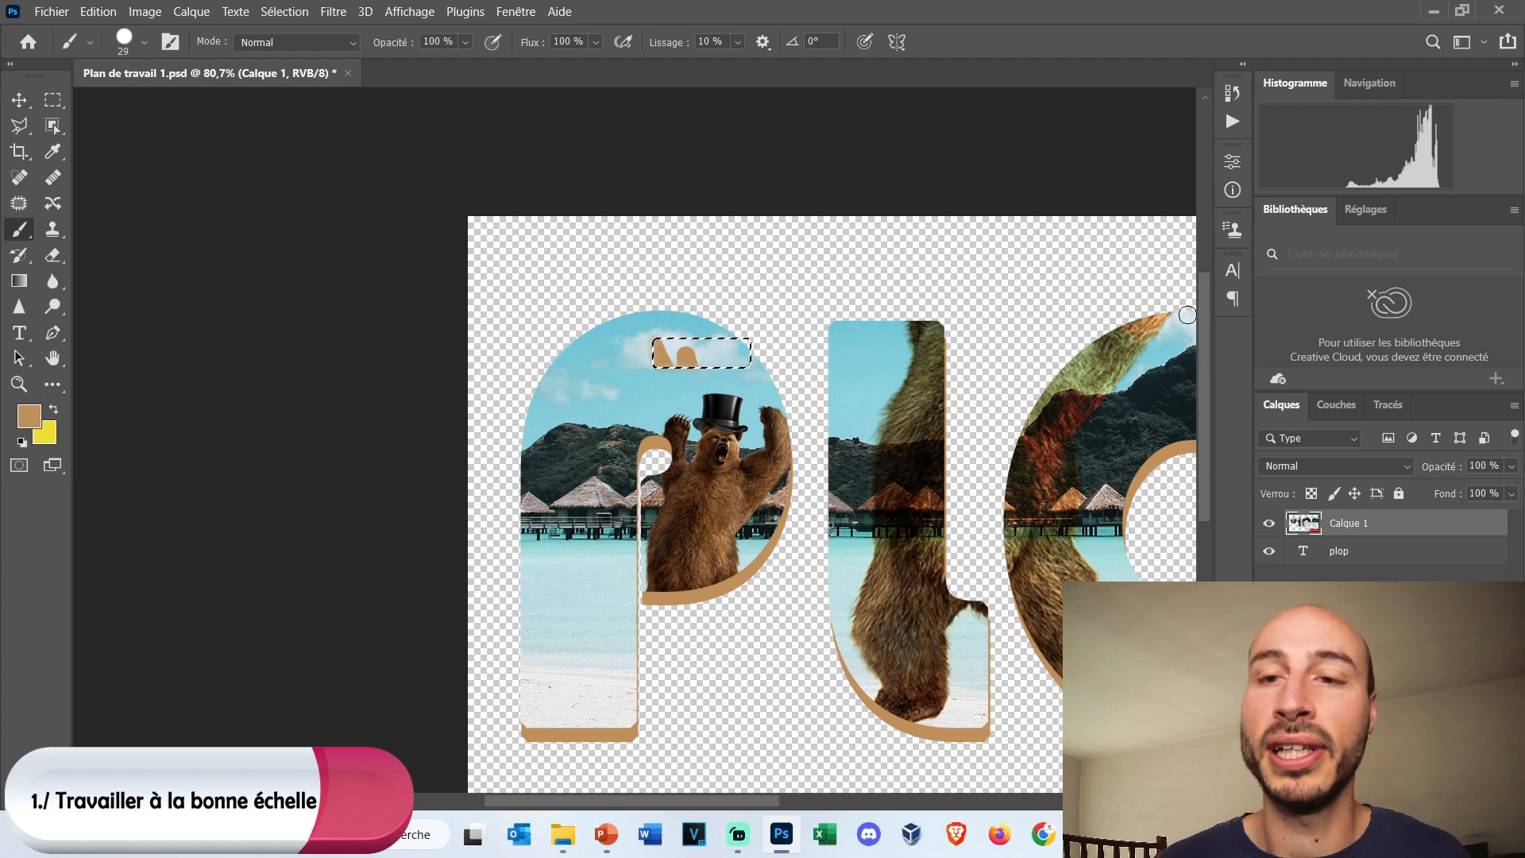
pyautogui.scroll(10, 1189, 310)
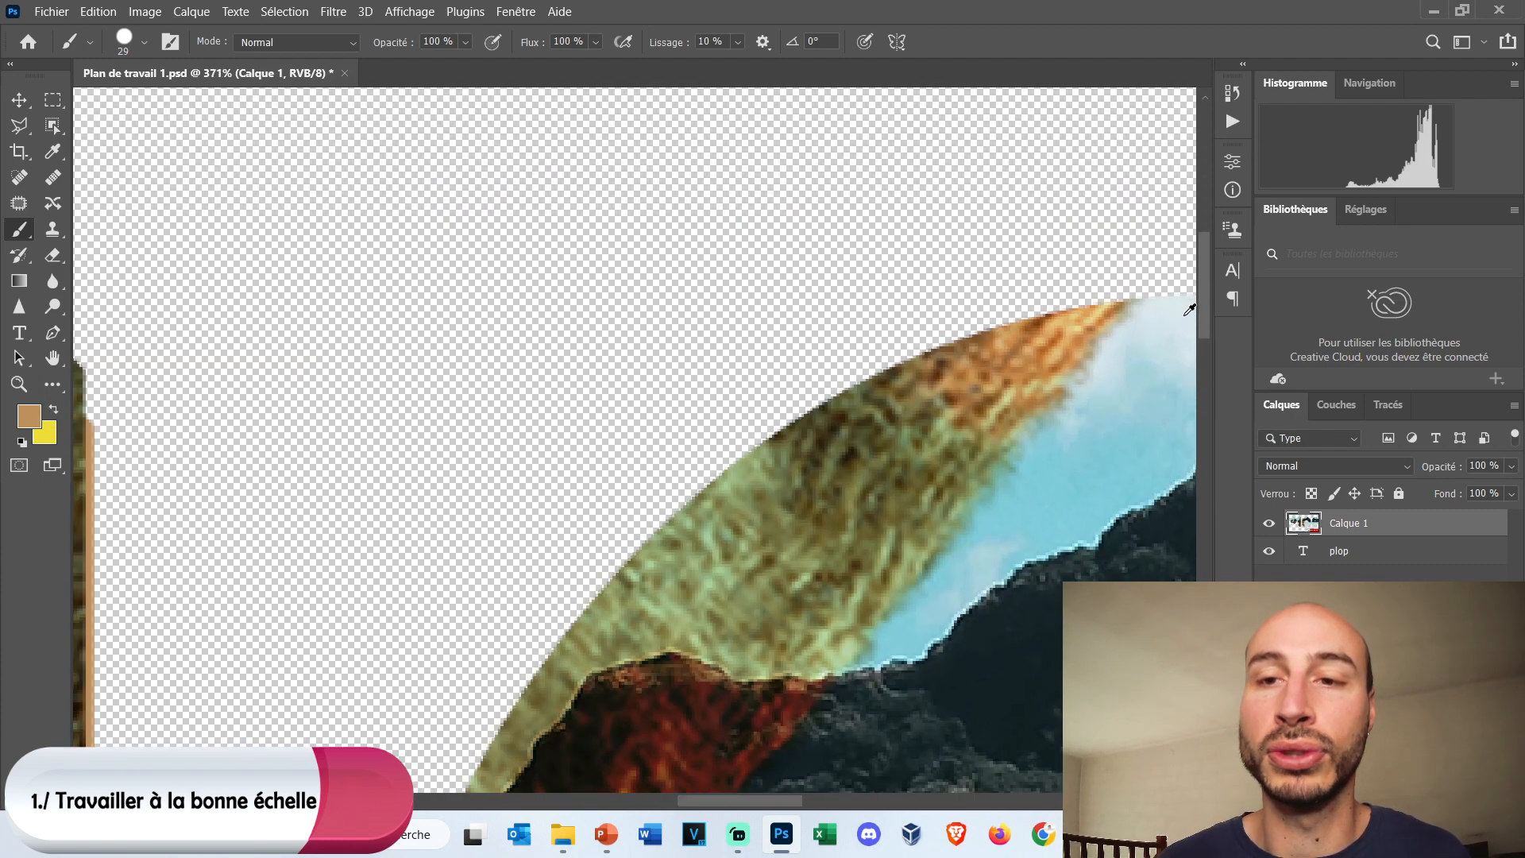
# Undo the two brown brush strokes painted inside the selection over the cloud.
pyautogui.scroll(-10, 1189, 310)
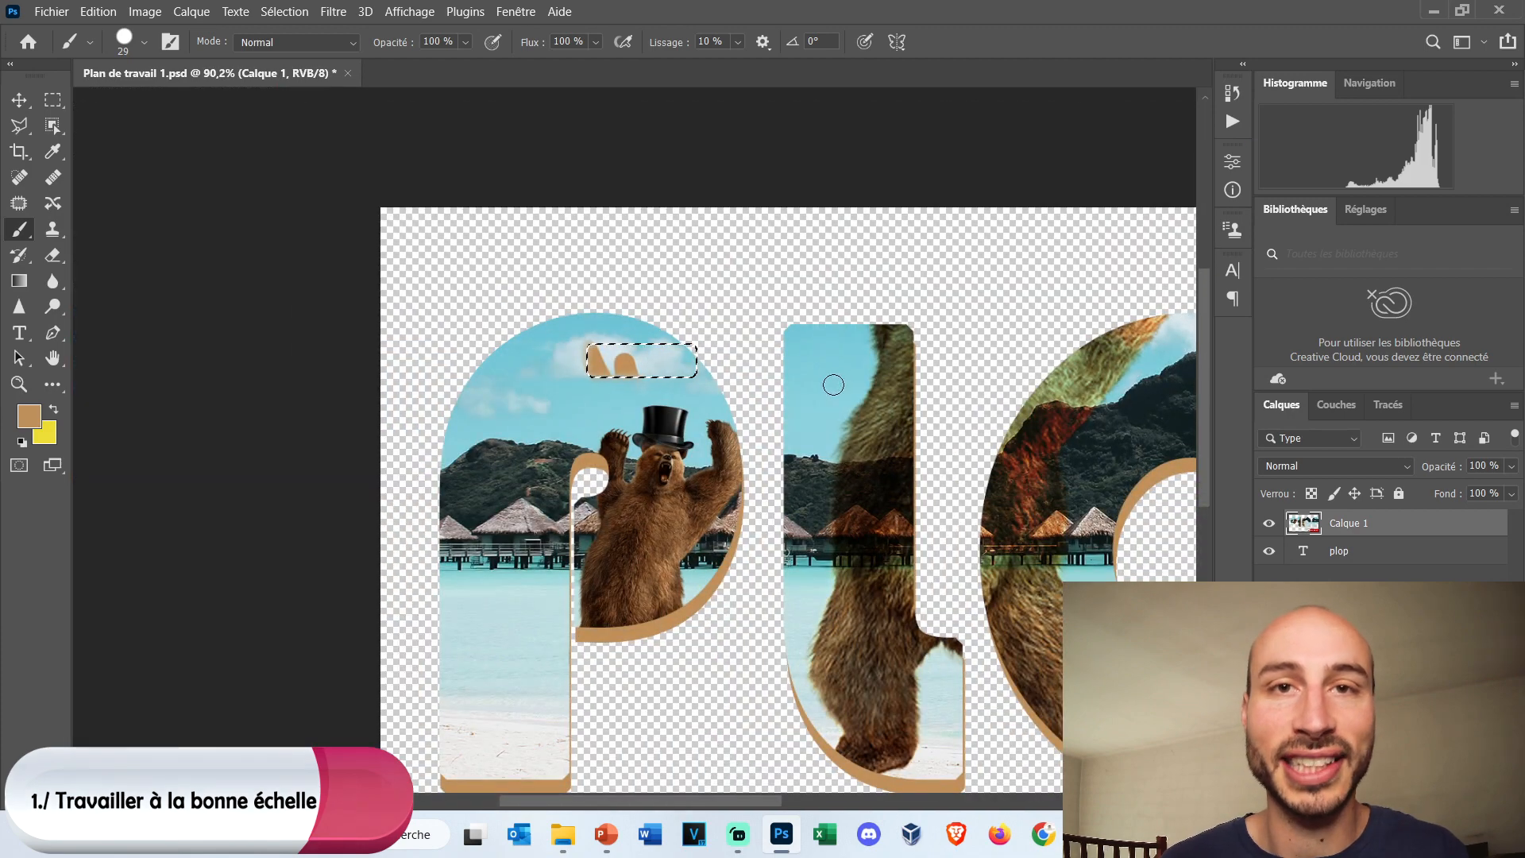
pyautogui.hotkey('ctrl', 'z')
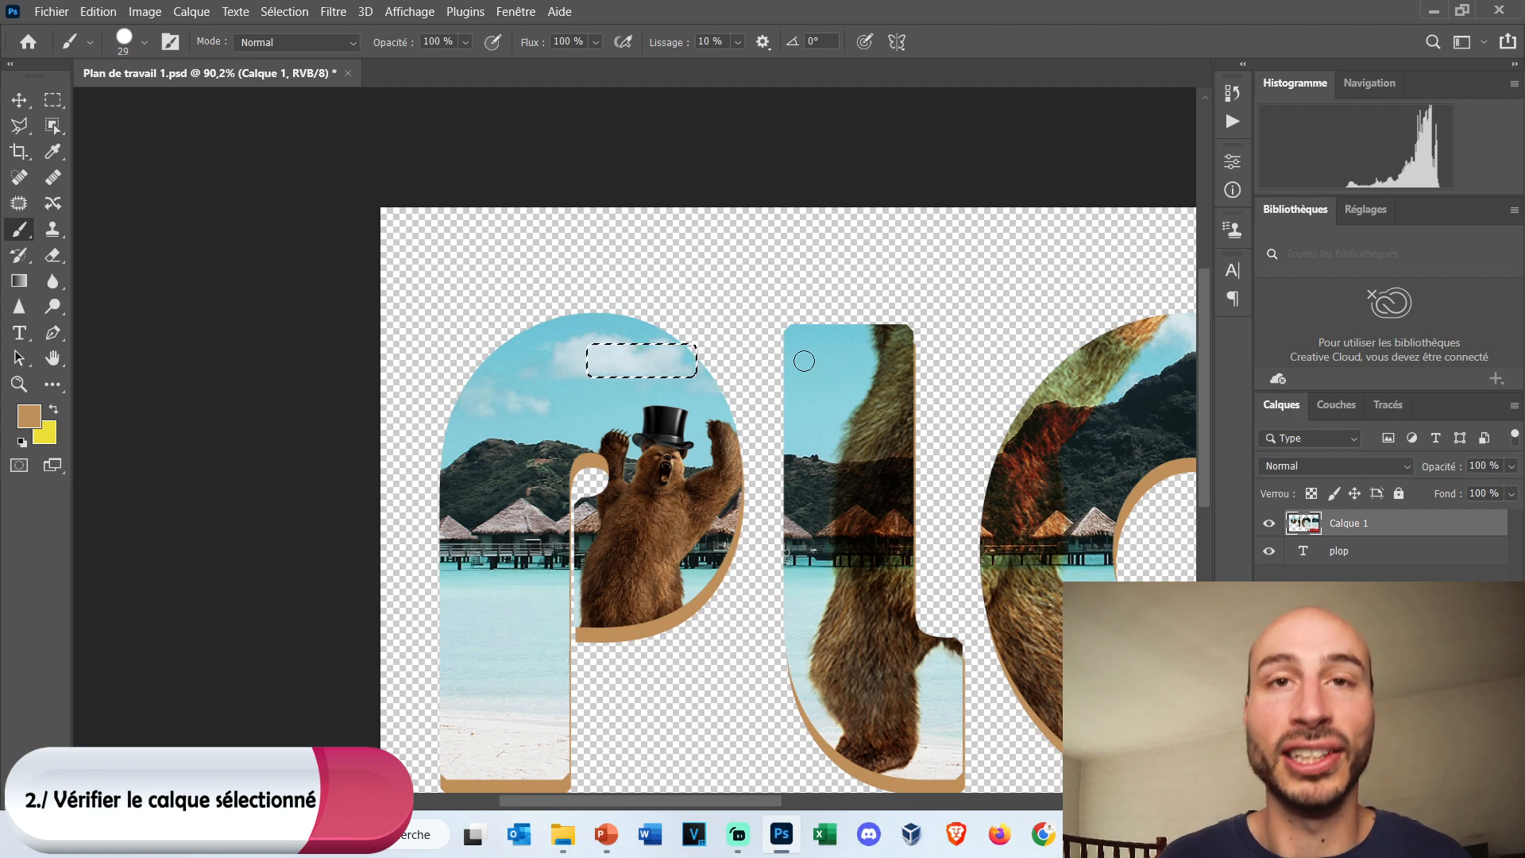
pyautogui.scroll(-5, 771, 389)
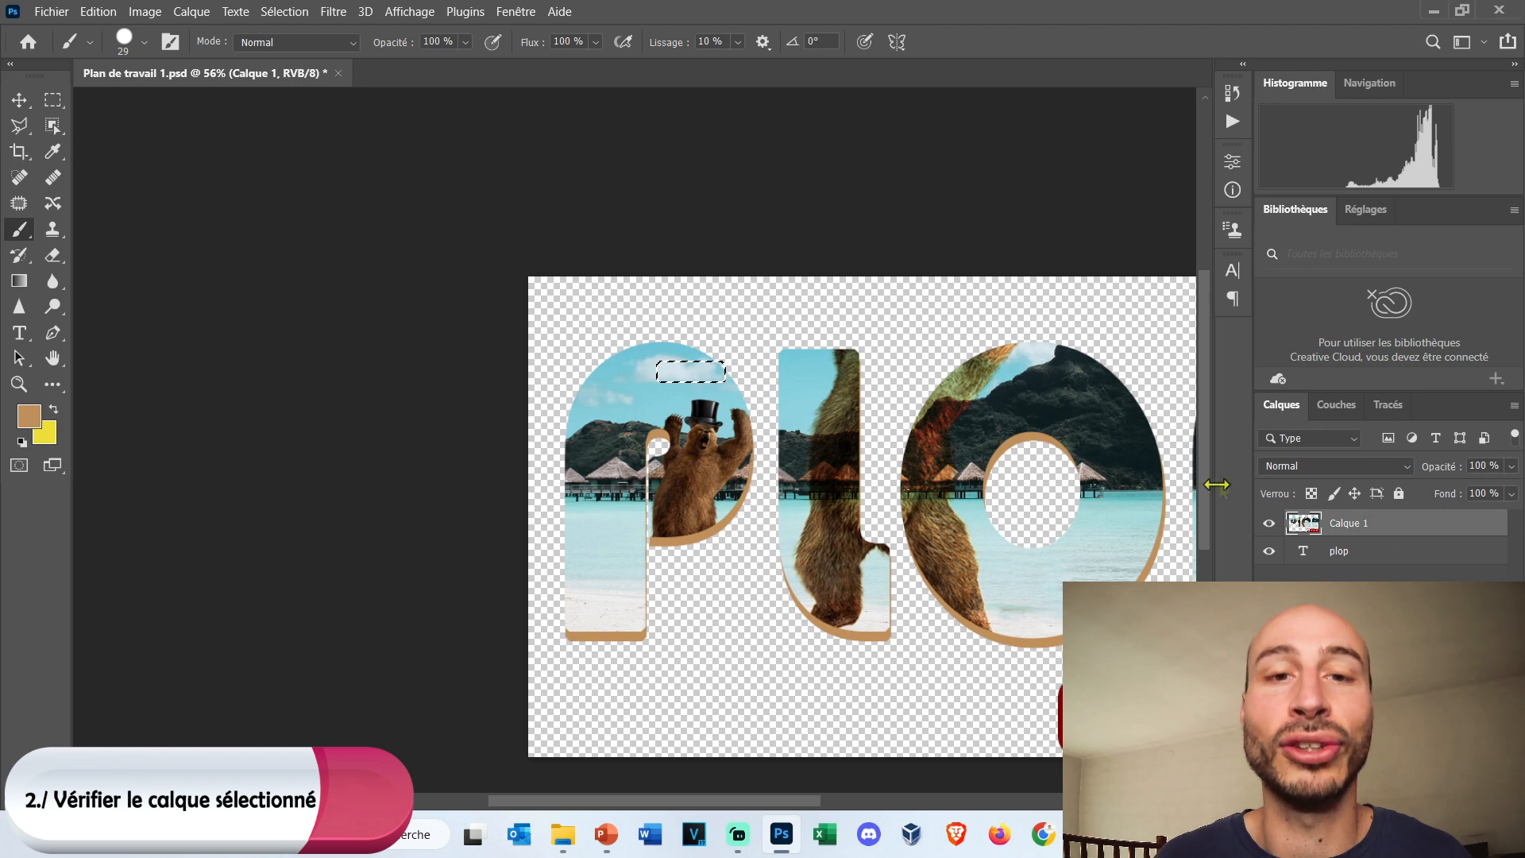
# Make the plop text layer active and rasterize it by painting on it with the Brush tool inside the selection.
pyautogui.click(1386, 551)
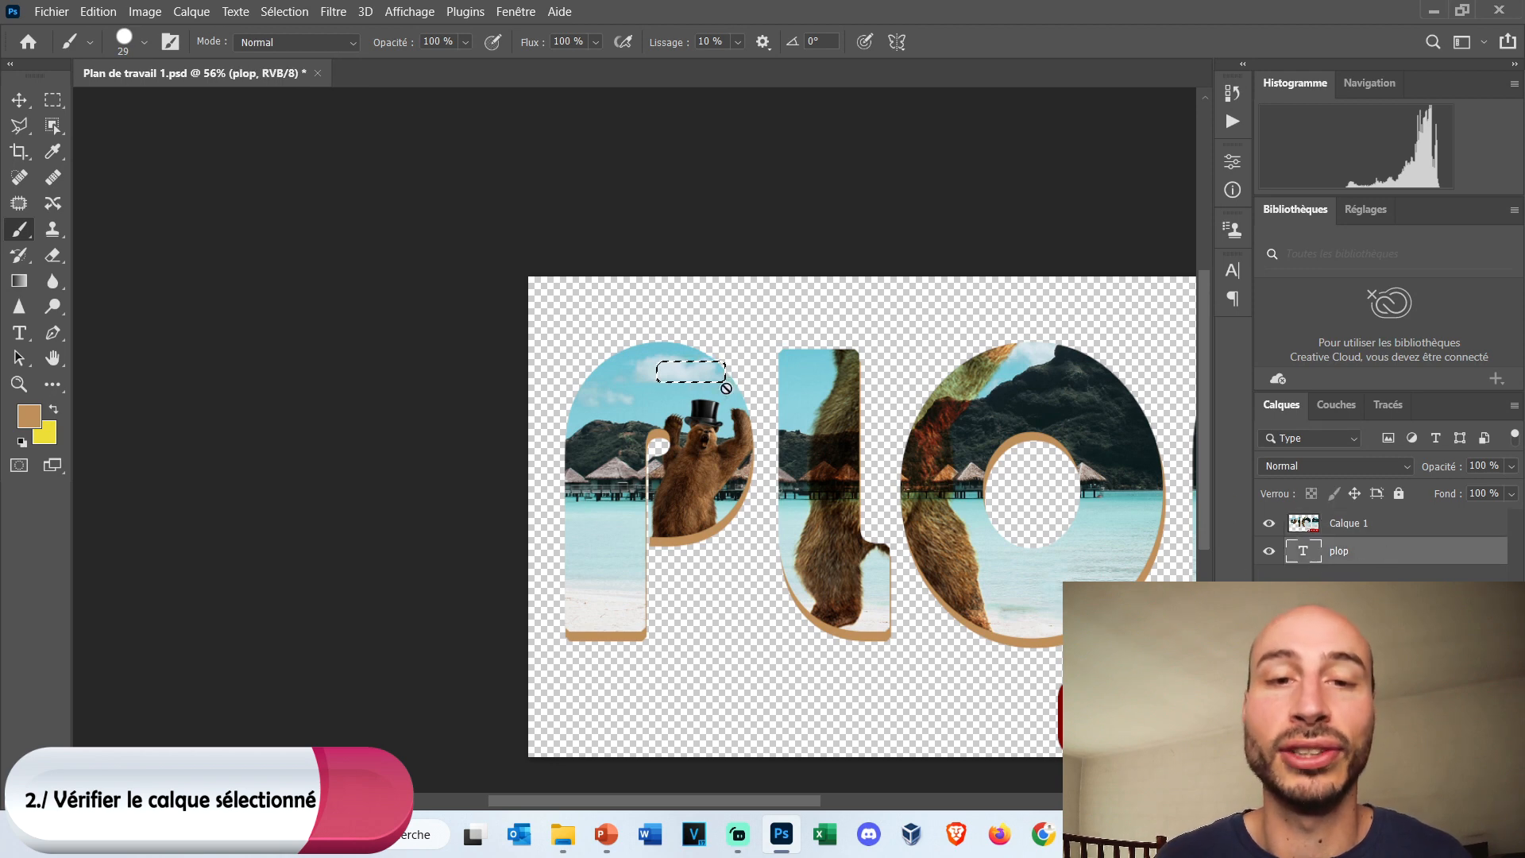
pyautogui.click(697, 364)
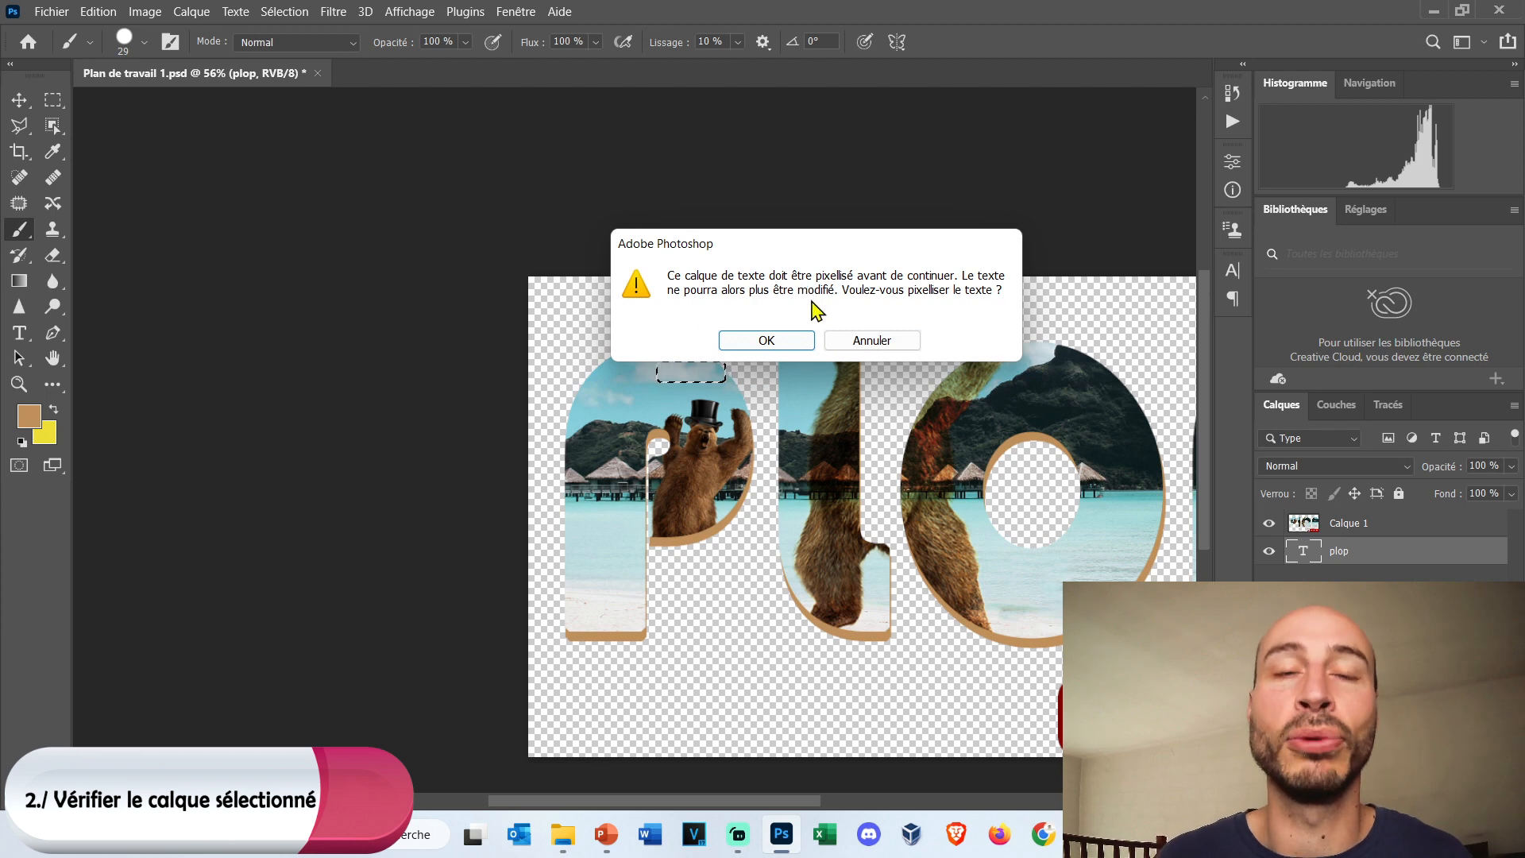
pyautogui.click(767, 340)
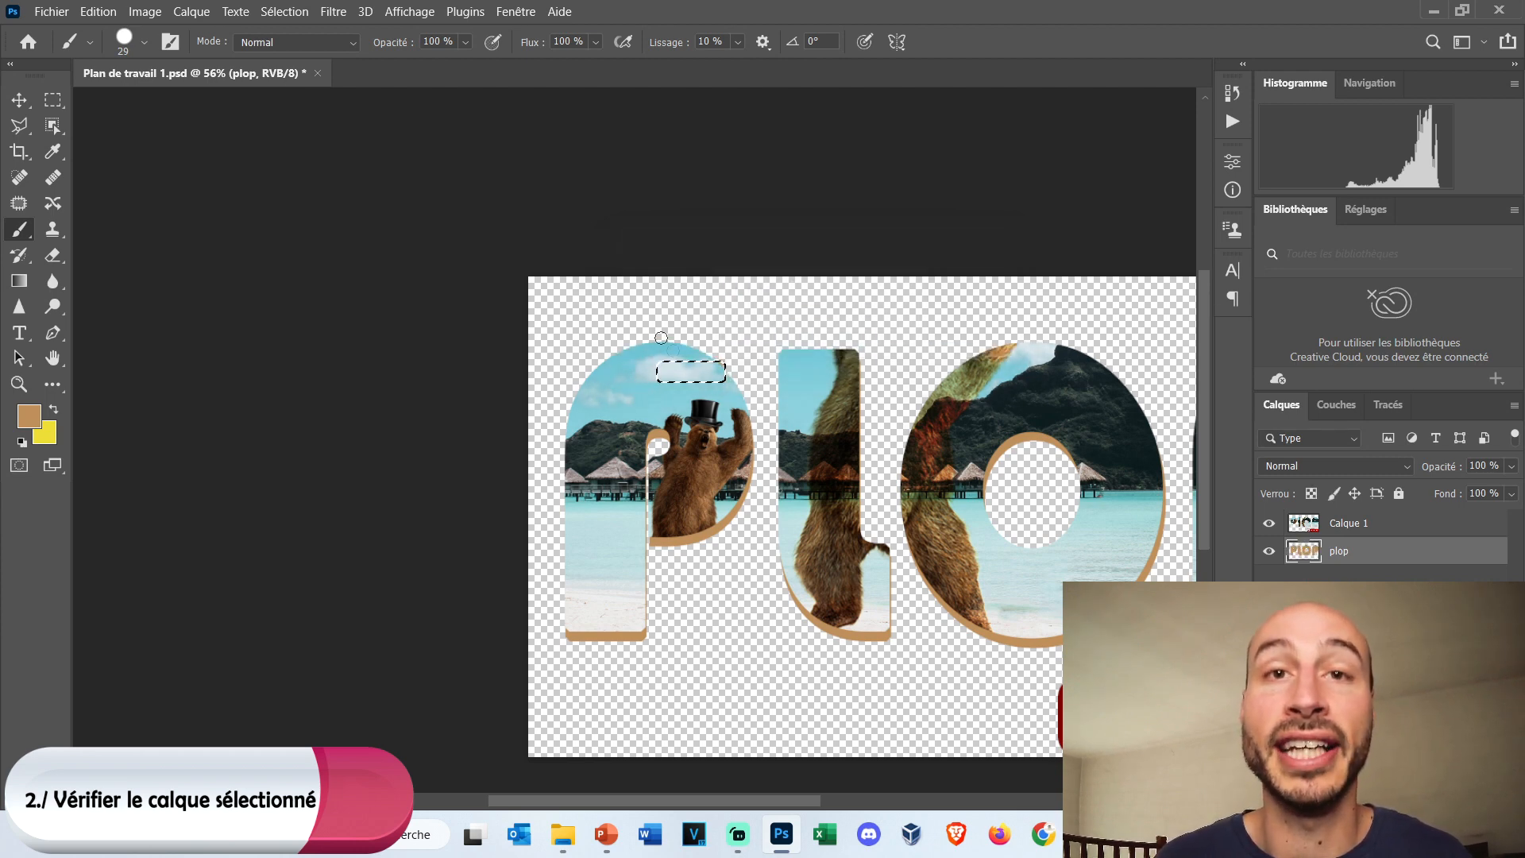
# Make Calque 1 the active layer and paint a brown stroke over the cloud inside the selection.
pyautogui.scroll(5, 705, 355)
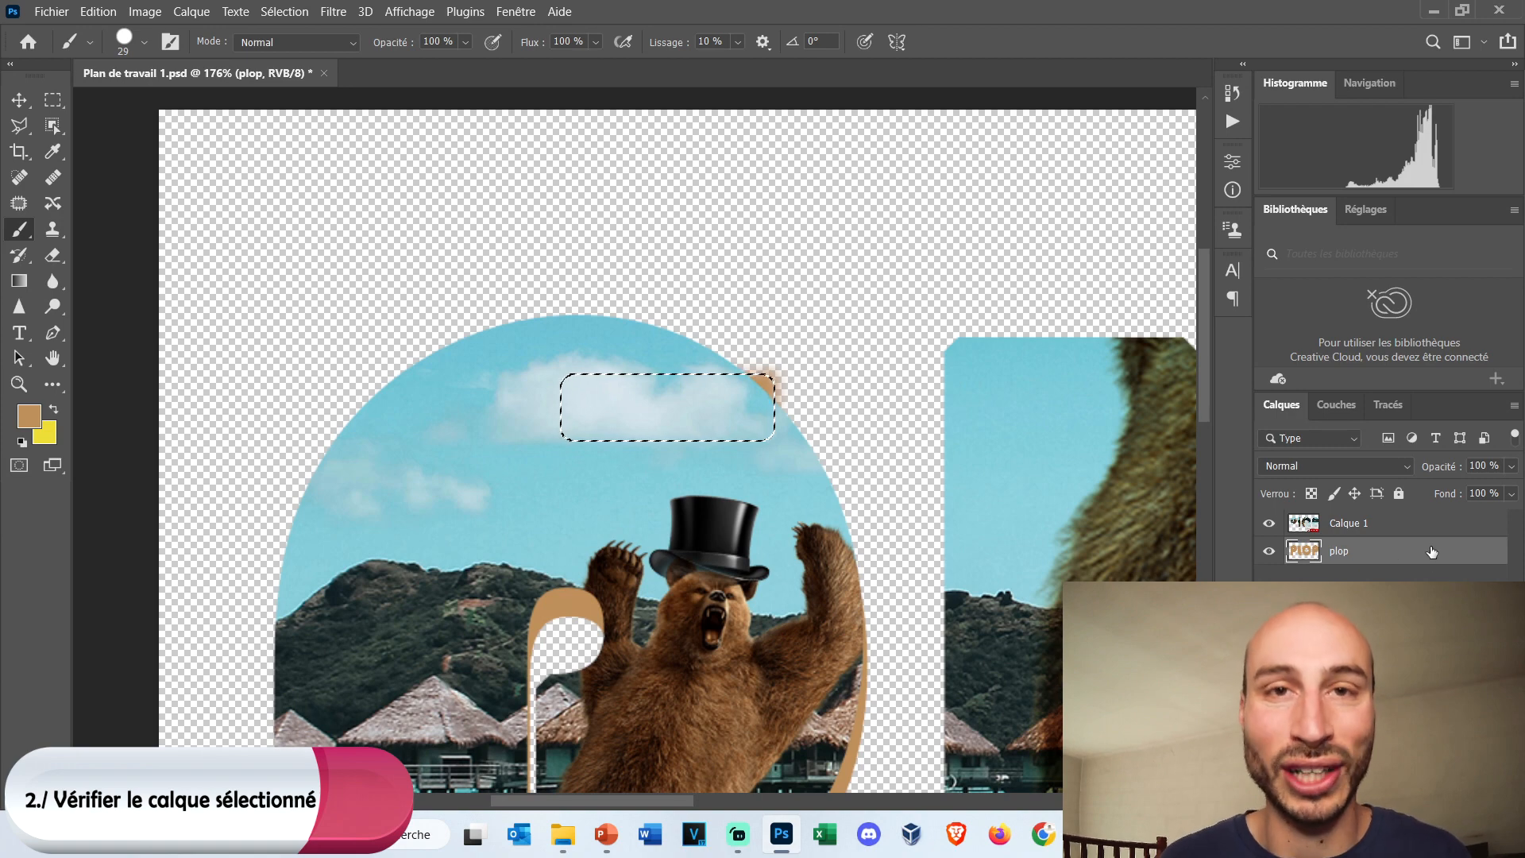
pyautogui.click(1398, 530)
pyautogui.moveTo(619, 380); pyautogui.dragTo(723, 402)
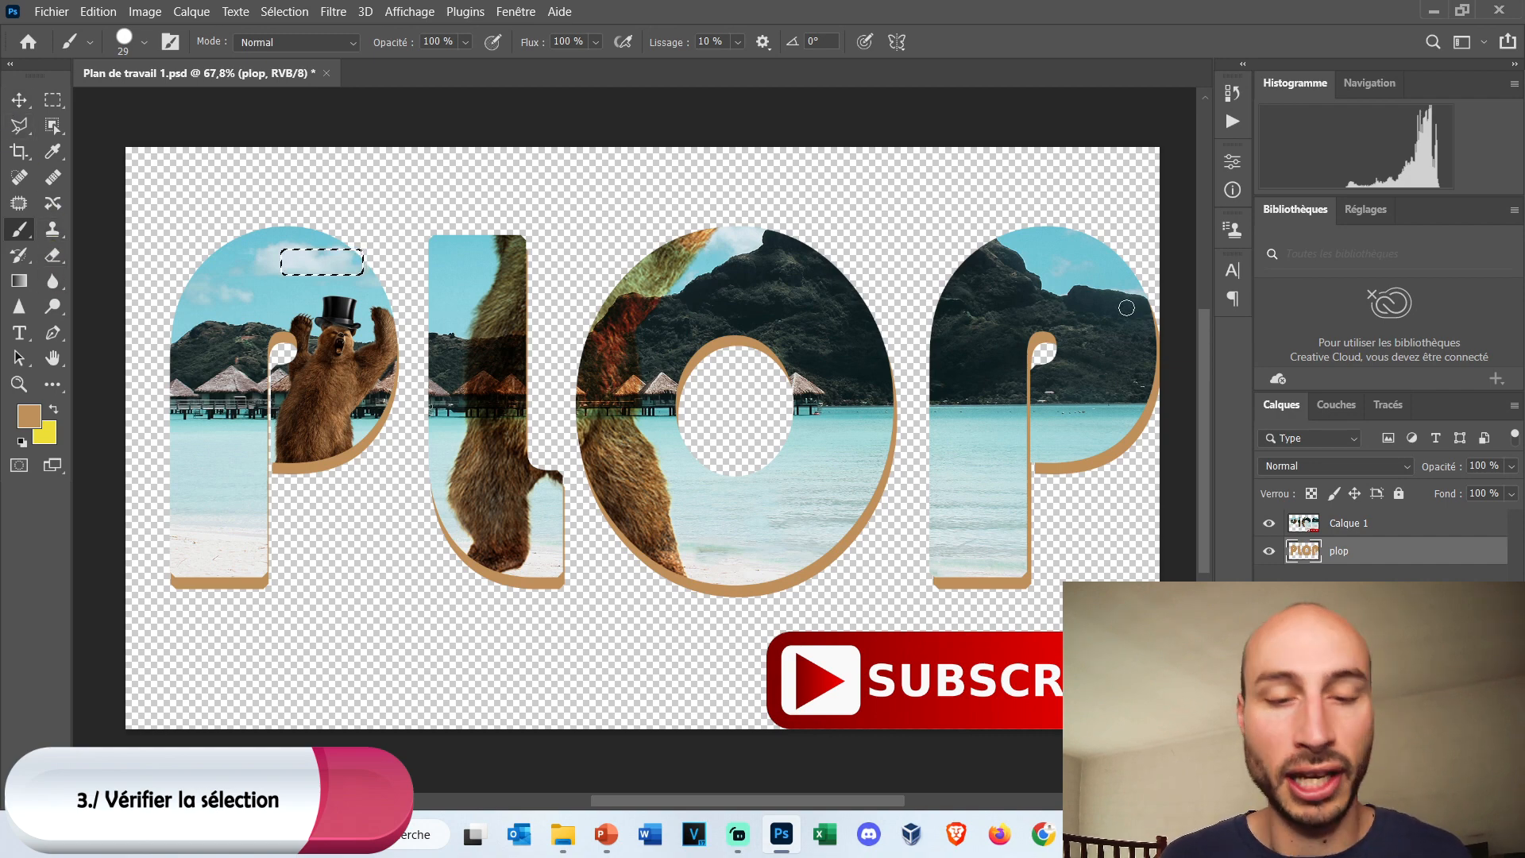
# Make Calque 1 active again and examine the last letter P, outside the selection, then the whole image with the remaining selection.
pyautogui.scroll(5, 1127, 308)
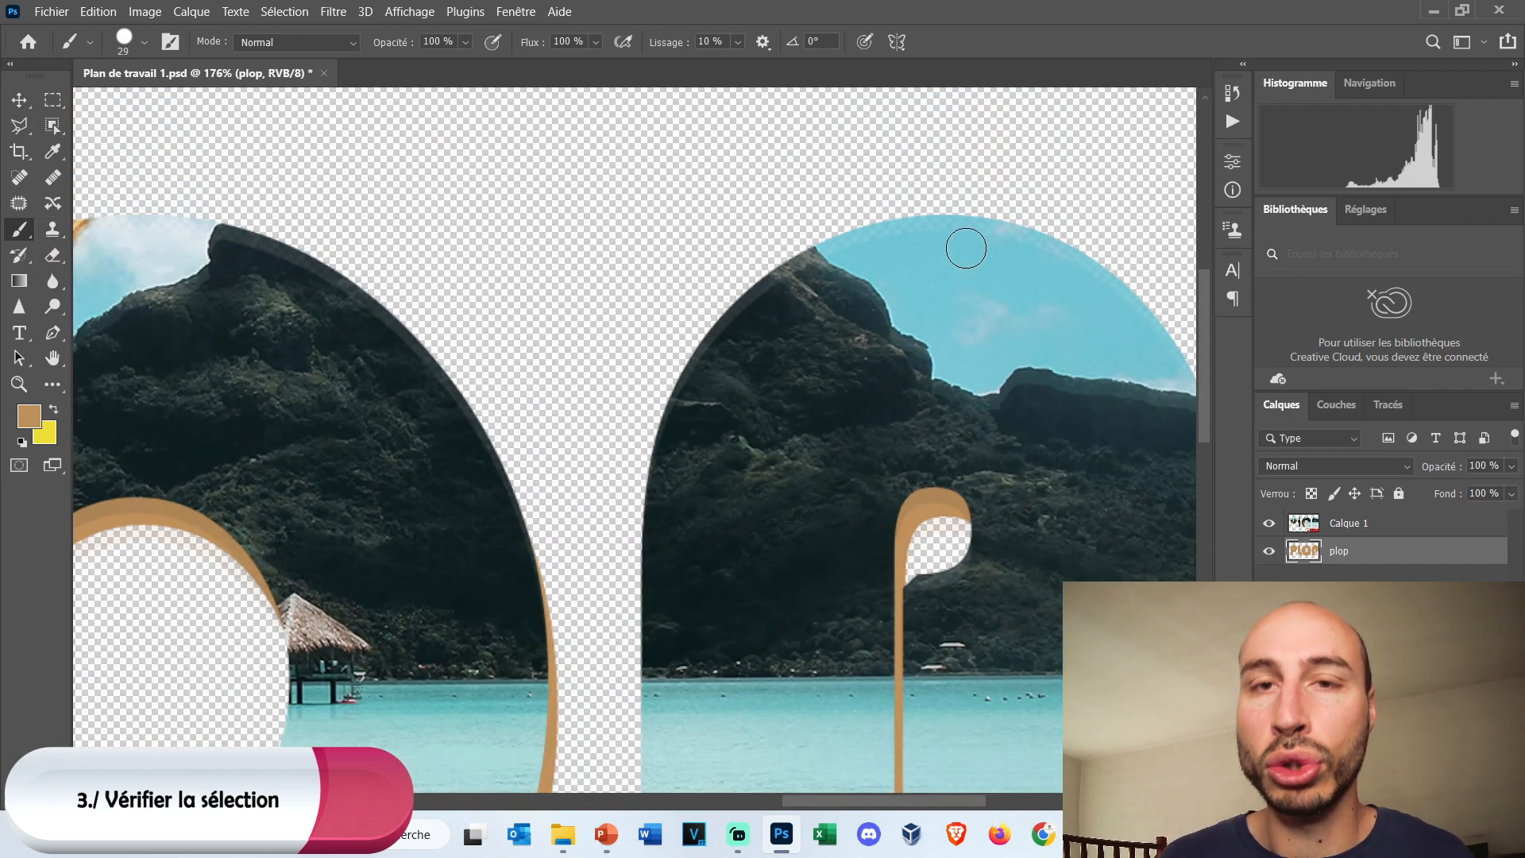
pyautogui.click(1327, 532)
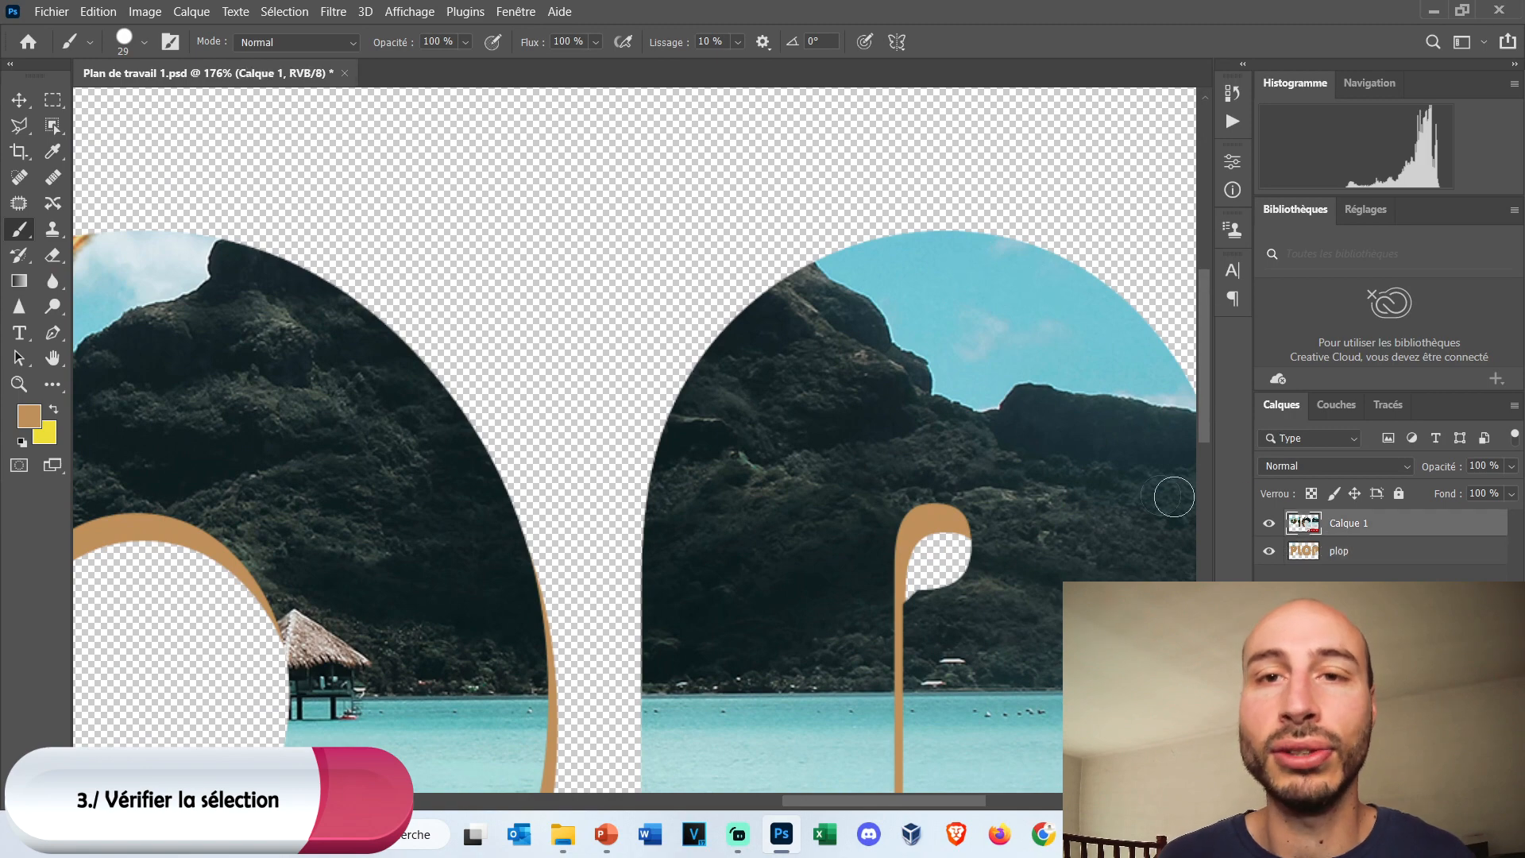
pyautogui.scroll(2, 1174, 496)
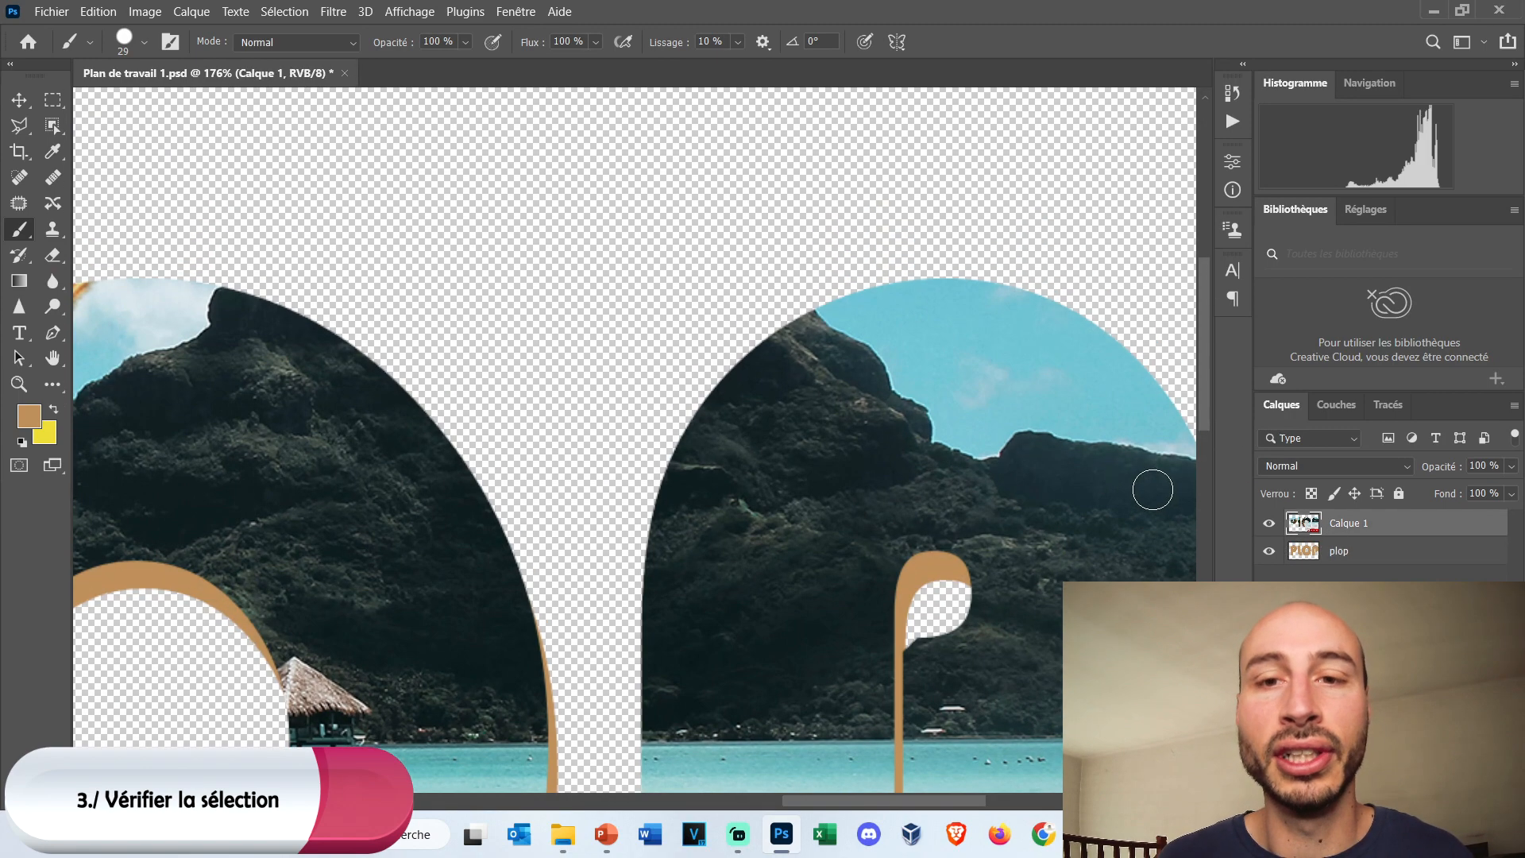
pyautogui.scroll(1, 1106, 443)
pyautogui.scroll(1, 1073, 397)
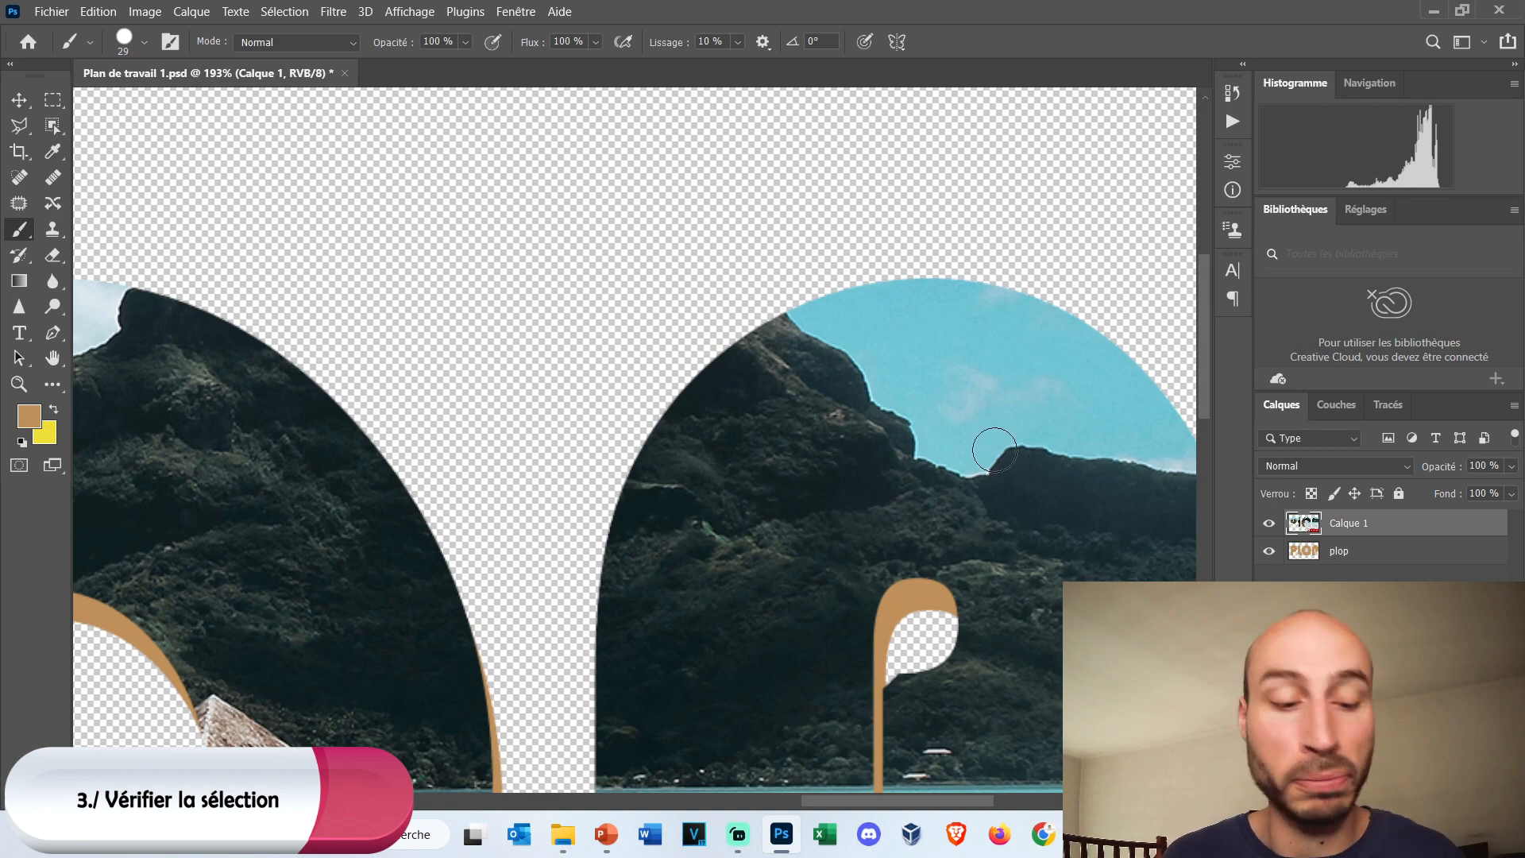
pyautogui.scroll(-13, 876, 452)
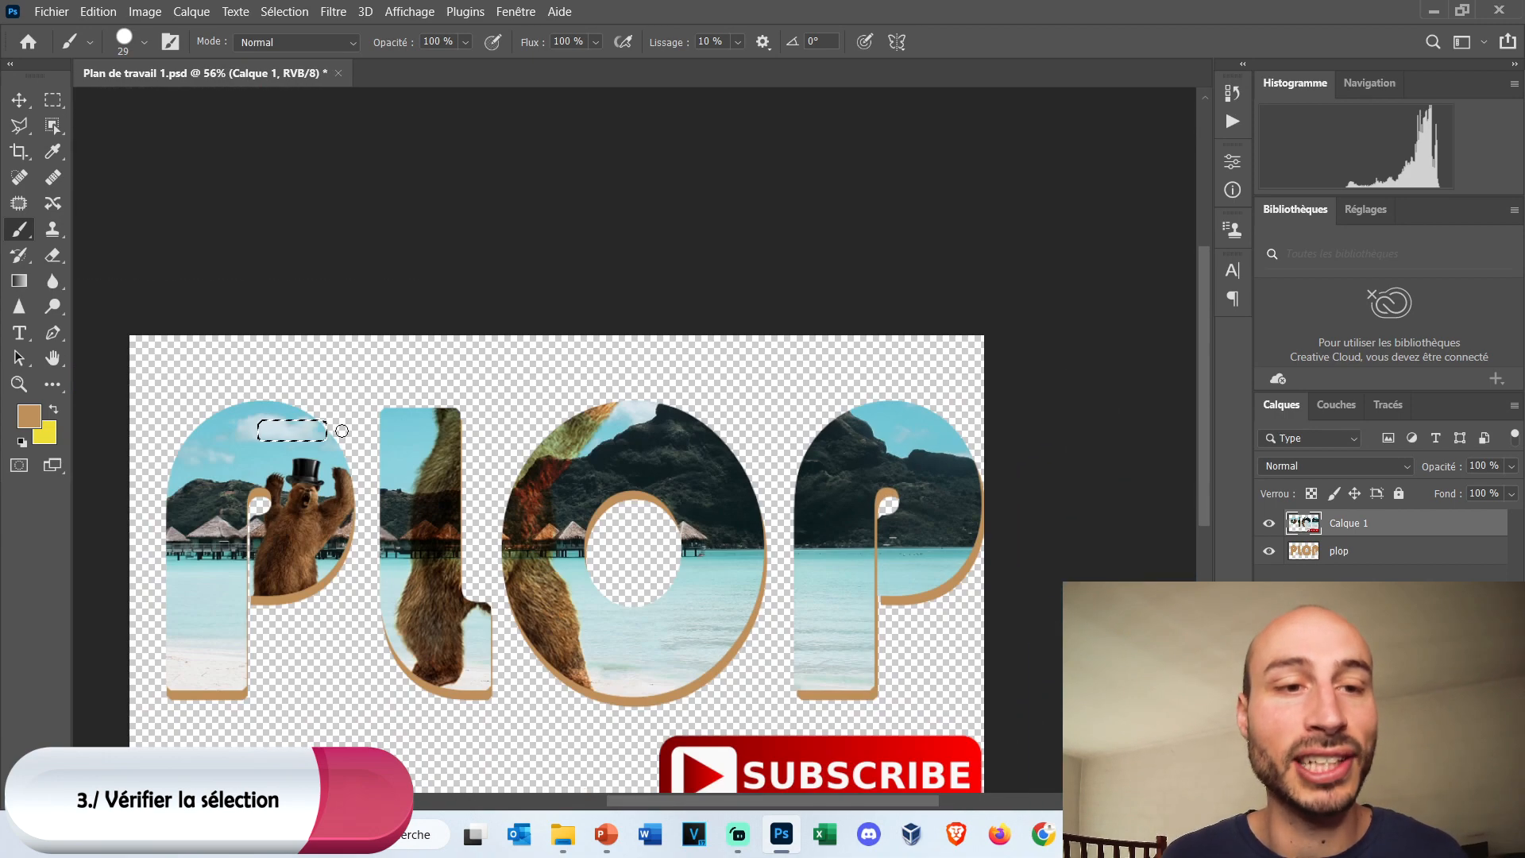